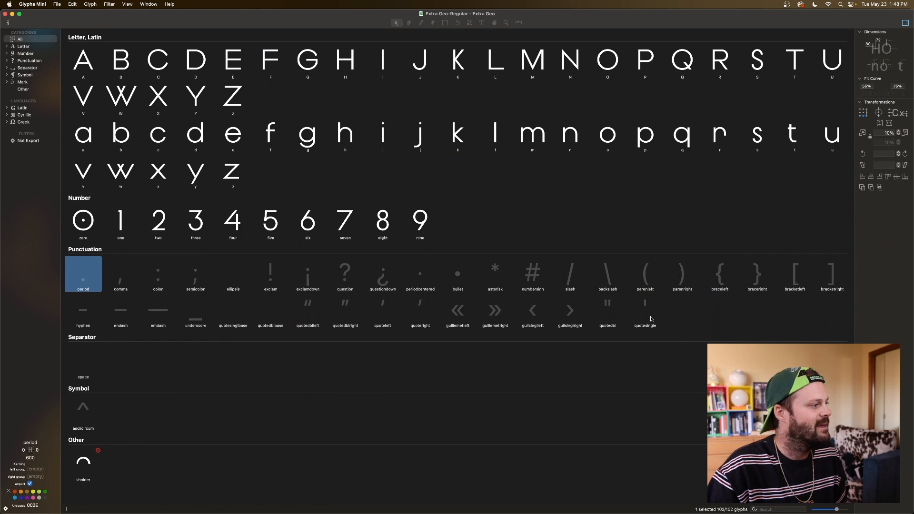
{"action": "left_click", "coordinate": [122, 278]}
{"action": "left_click", "coordinate": [151, 277]}
{"action": "left_click", "coordinate": [190, 276]}
{"action": "left_click", "coordinate": [266, 276]}
{"action": "left_click", "coordinate": [301, 275]}
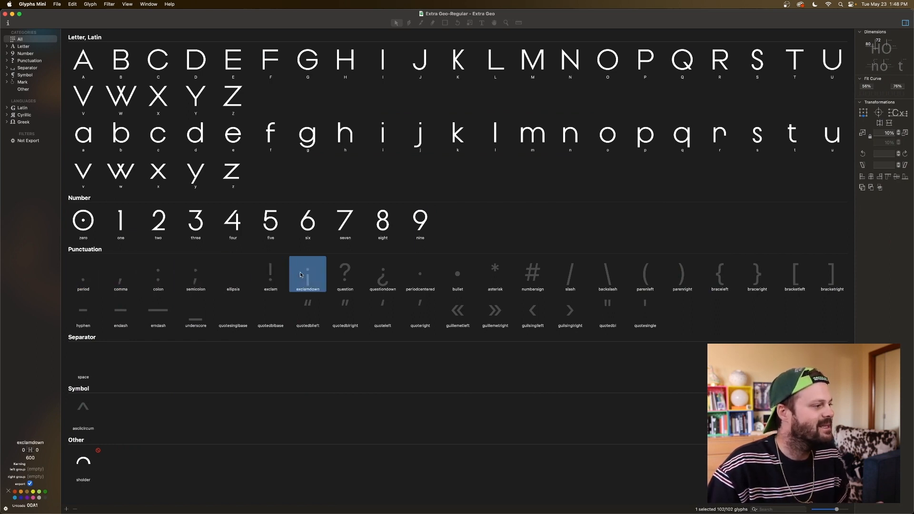
Step: Select the period, comma, colon, semicolon, ellipsis, periodcentered and bullet glyphs together
{"action": "left_click", "coordinate": [84, 275]}
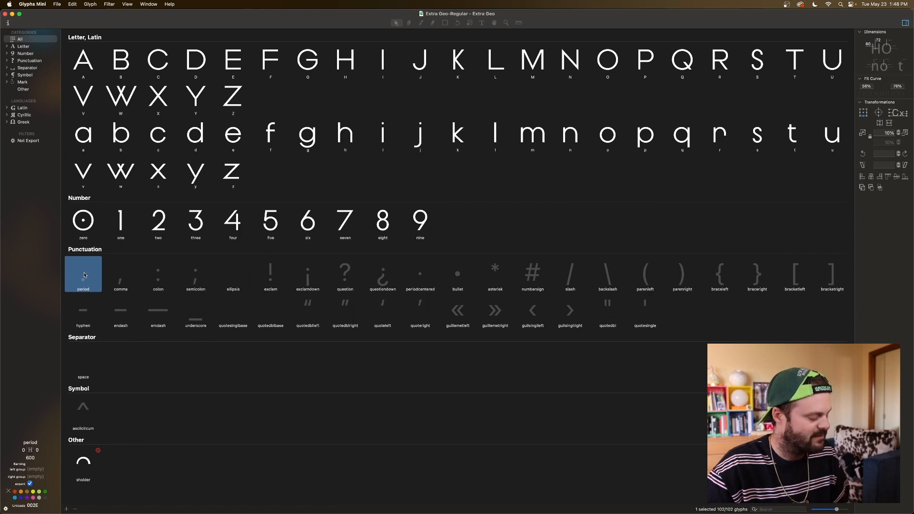
{"action": "left_click", "coordinate": [121, 277], "text": "shift"}
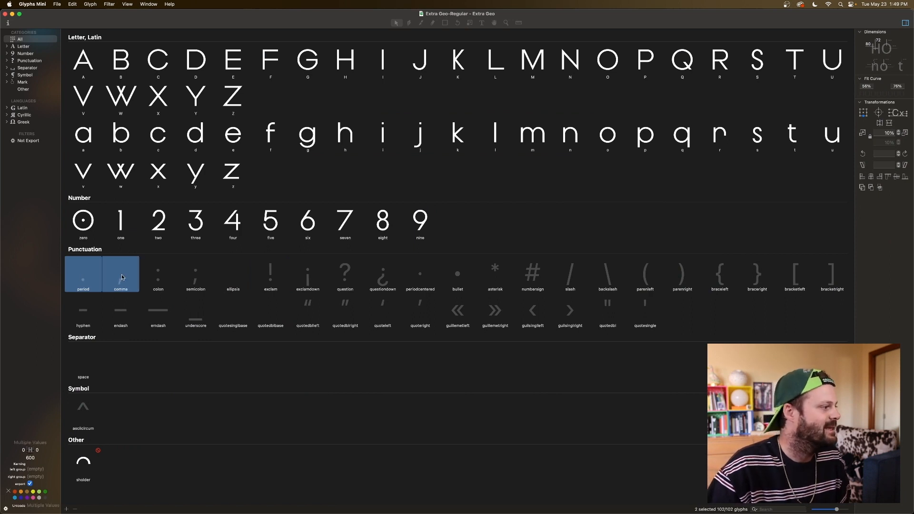
{"action": "left_click", "coordinate": [157, 287], "text": "shift"}
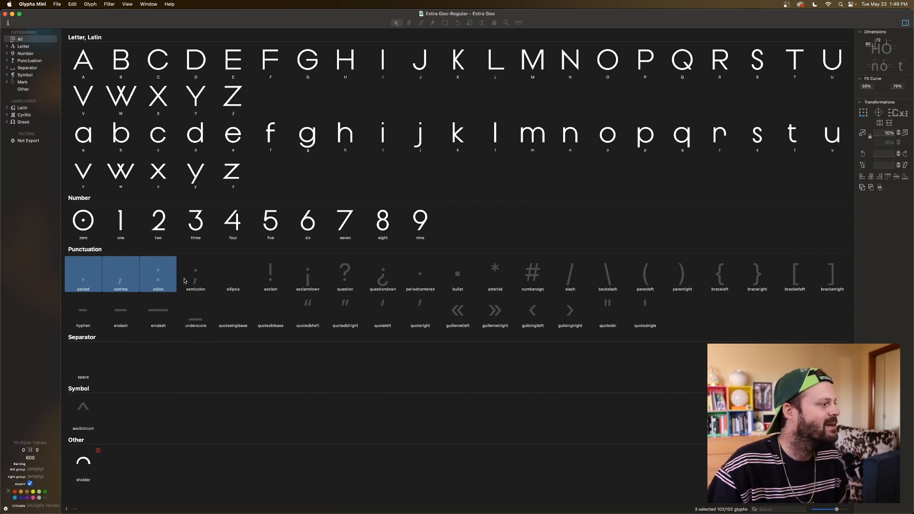
{"action": "left_click", "coordinate": [192, 279], "text": "shift"}
{"action": "left_click", "coordinate": [236, 278], "text": "shift"}
{"action": "left_click", "coordinate": [426, 274], "text": "shift"}
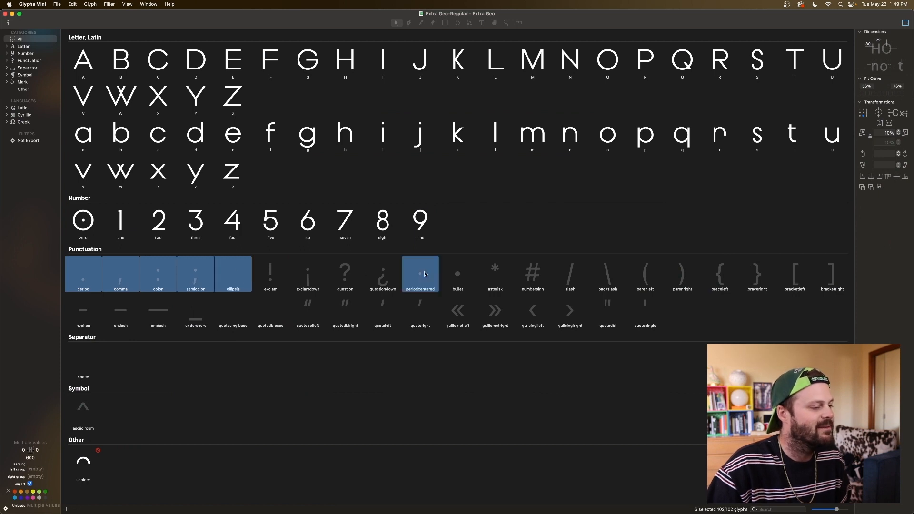
{"action": "left_click", "coordinate": [465, 276], "text": "shift"}
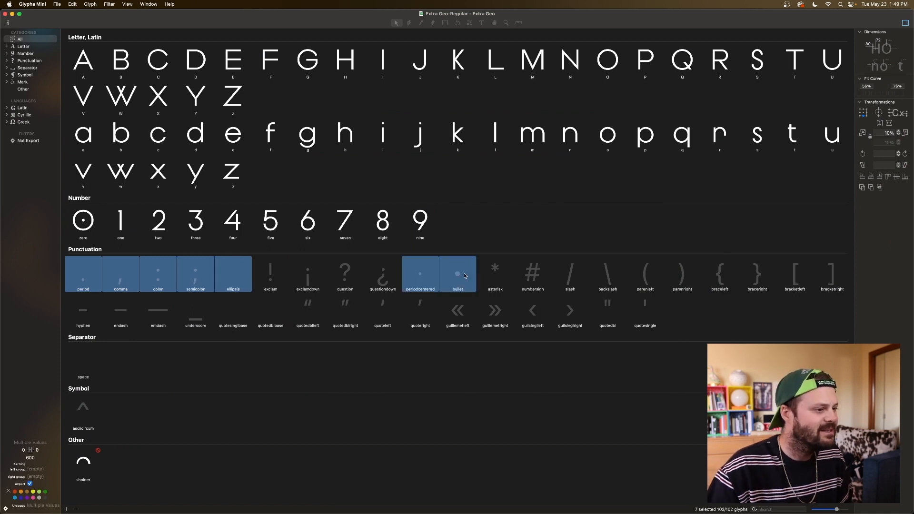
Step: Add quotesinglbase through quoteright plus quotedbl and quotesingle to the selection and open all selected glyphs in a new edit tab
{"action": "left_click", "coordinate": [241, 316], "text": "shift"}
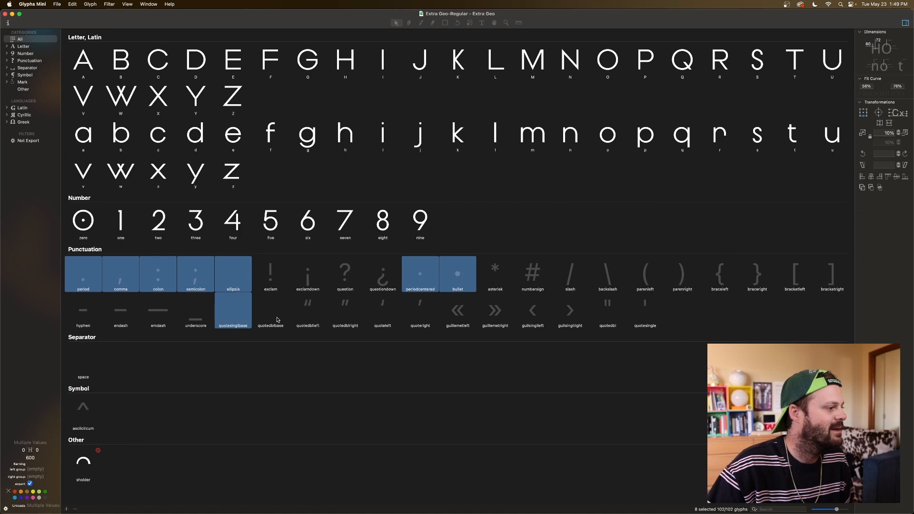
{"action": "left_click", "coordinate": [279, 319], "text": "shift"}
{"action": "left_click", "coordinate": [314, 315], "text": "shift"}
{"action": "left_click", "coordinate": [343, 315], "text": "shift"}
{"action": "left_click", "coordinate": [383, 314], "text": "shift"}
{"action": "left_click", "coordinate": [422, 313], "text": "shift"}
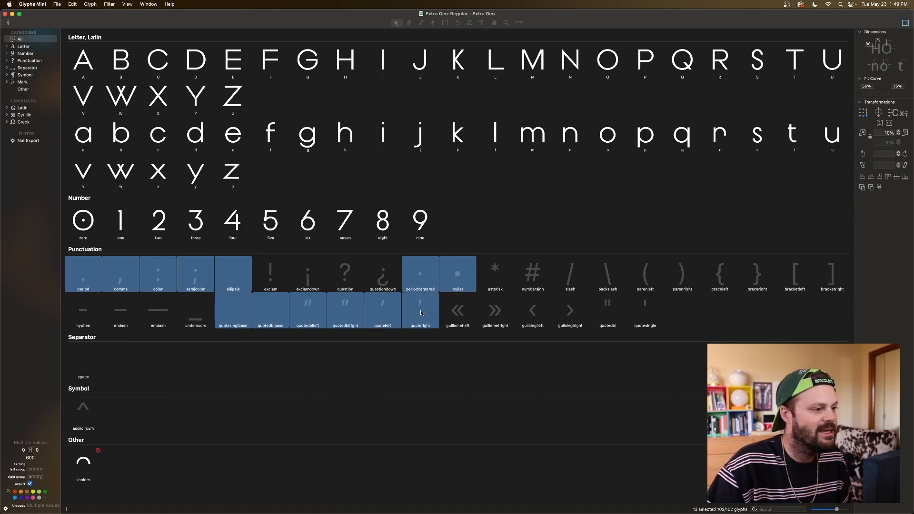
{"action": "left_click", "coordinate": [614, 312], "text": "shift"}
{"action": "left_click", "coordinate": [644, 312], "text": "shift"}
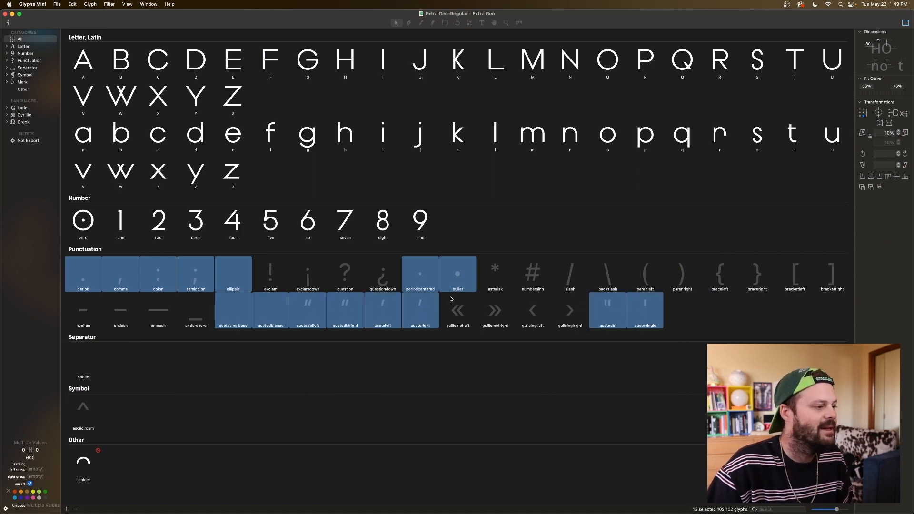
{"action": "double_click", "coordinate": [425, 289]}
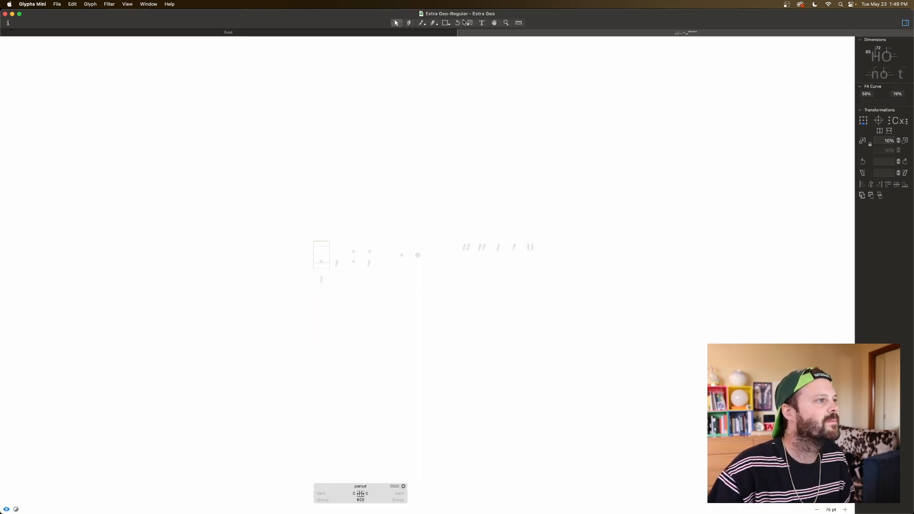
Step: Insert the reference letters Hij in front of the empty period glyph
{"action": "left_click", "coordinate": [481, 23]}
{"action": "type", "text": "H"}
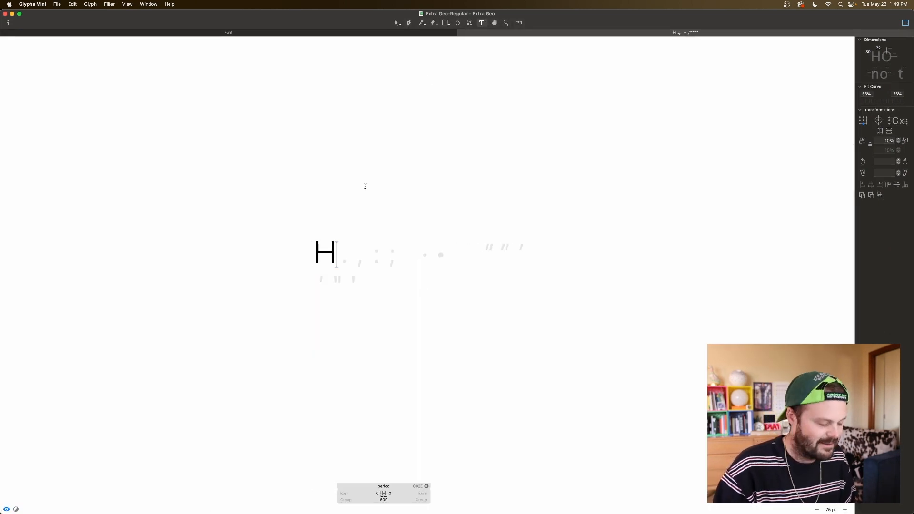
{"action": "key", "text": "super+plus"}
{"action": "key", "text": "super+plus"}
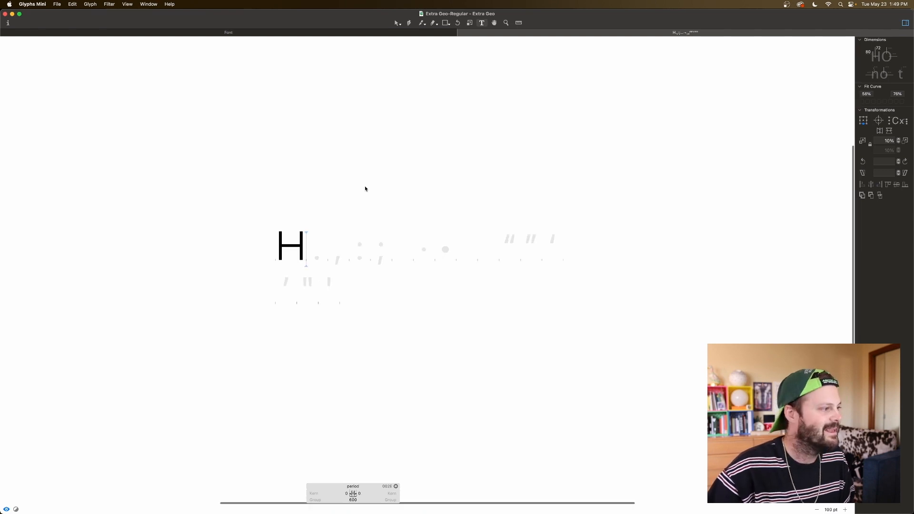
{"action": "scroll", "coordinate": [349, 200], "scroll_direction": "left", "scroll_amount": 3}
{"action": "scroll", "coordinate": [348, 203], "scroll_direction": "left", "scroll_amount": 2}
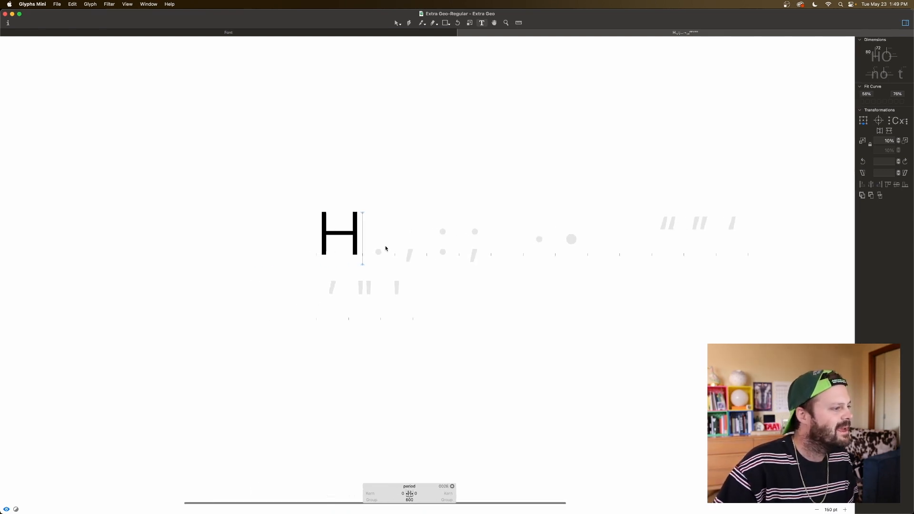
{"action": "key", "text": "super+plus"}
{"action": "key", "text": "super+plus"}
{"action": "scroll", "coordinate": [386, 247], "scroll_direction": "left", "scroll_amount": 3}
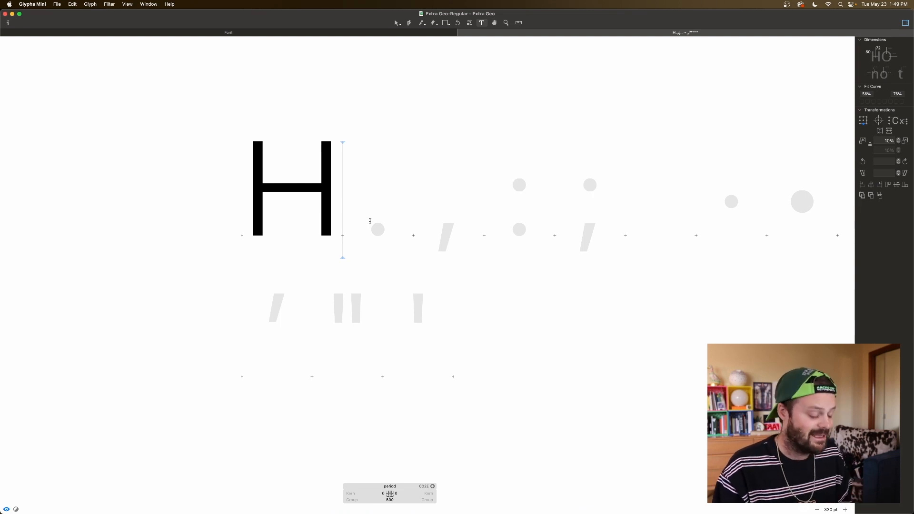
{"action": "type", "text": "i"}
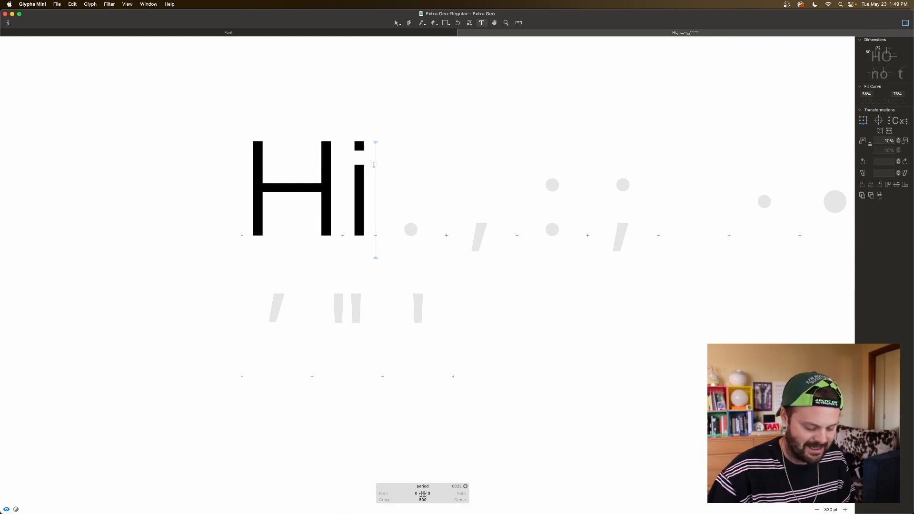
{"action": "type", "text": "j"}
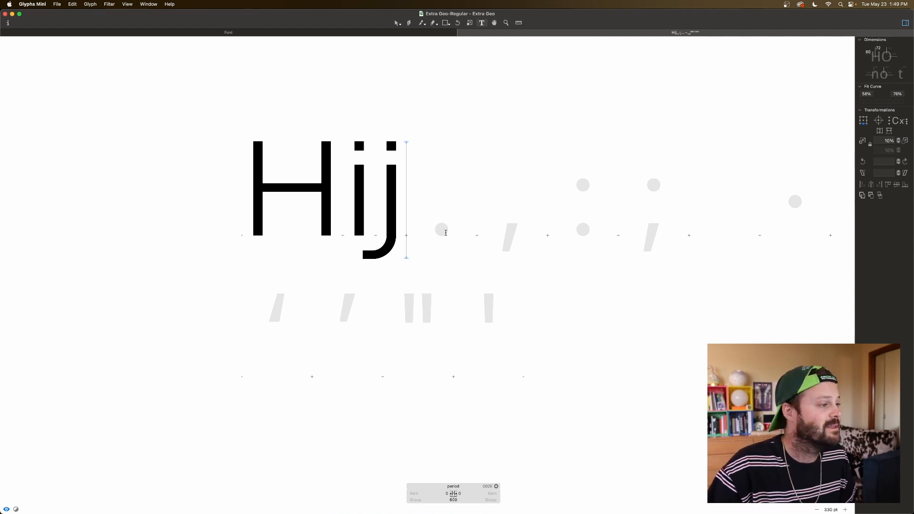
Step: Draw a rectangle primitive 80 wide and 80 high in the period glyph
{"action": "key", "text": "Escape"}
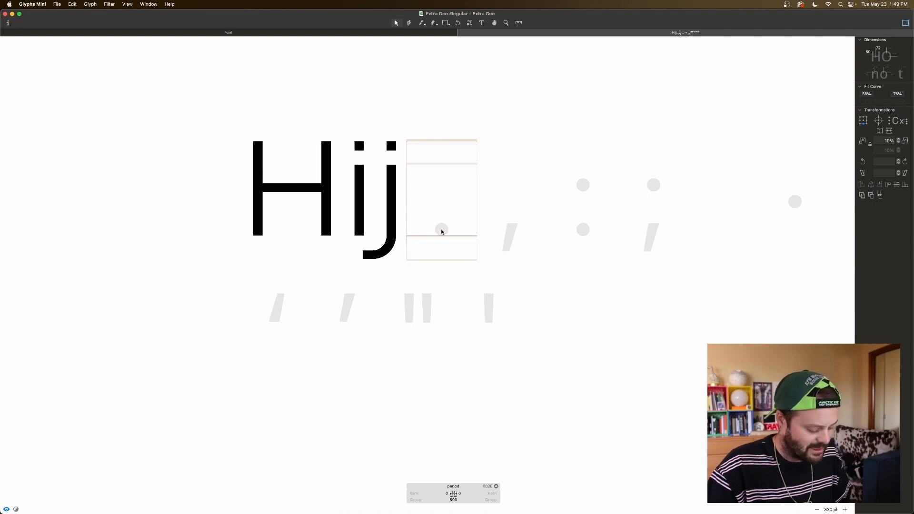
{"action": "key", "text": "f"}
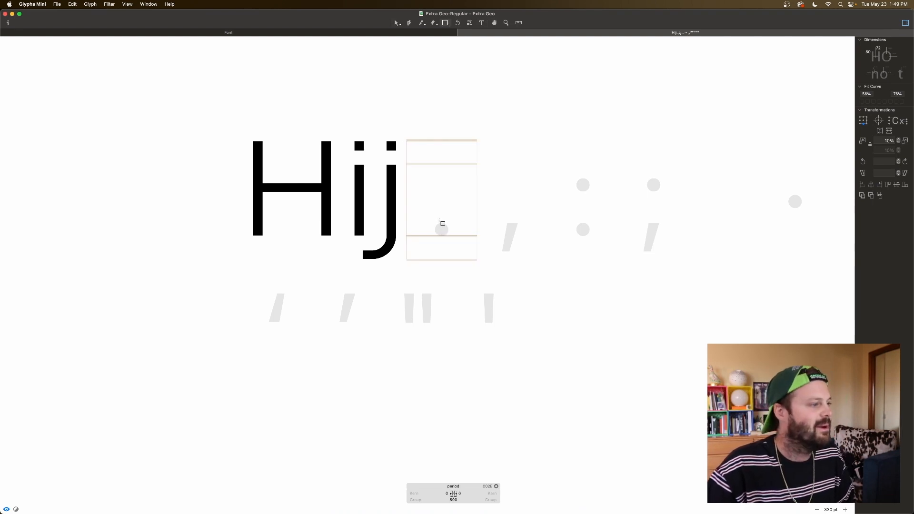
{"action": "left_click", "coordinate": [442, 227]}
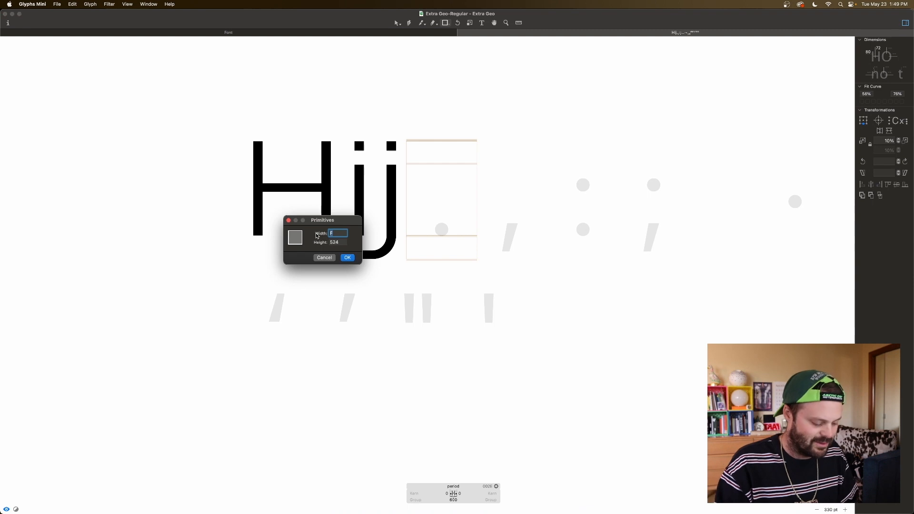
{"action": "type", "text": "80"}
{"action": "key", "text": "Tab"}
{"action": "type", "text": "80"}
{"action": "key", "text": "Tab"}
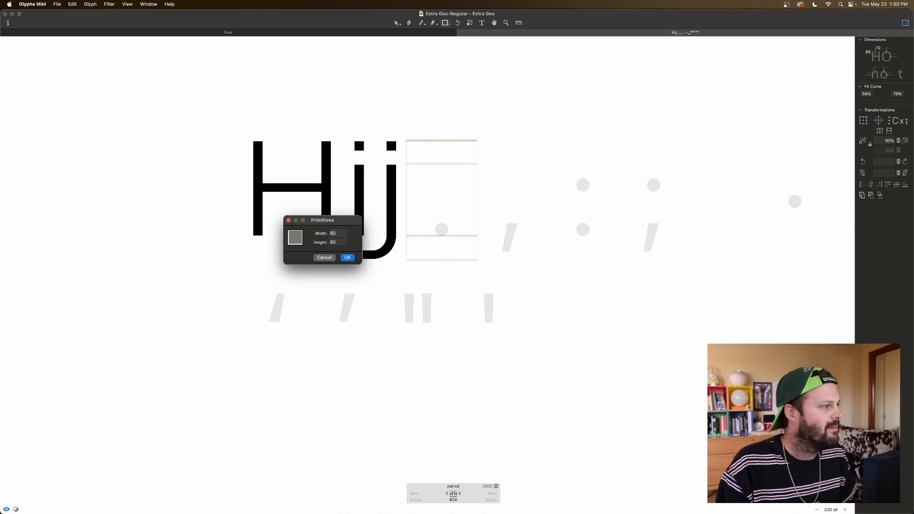
{"action": "left_click", "coordinate": [347, 257]}
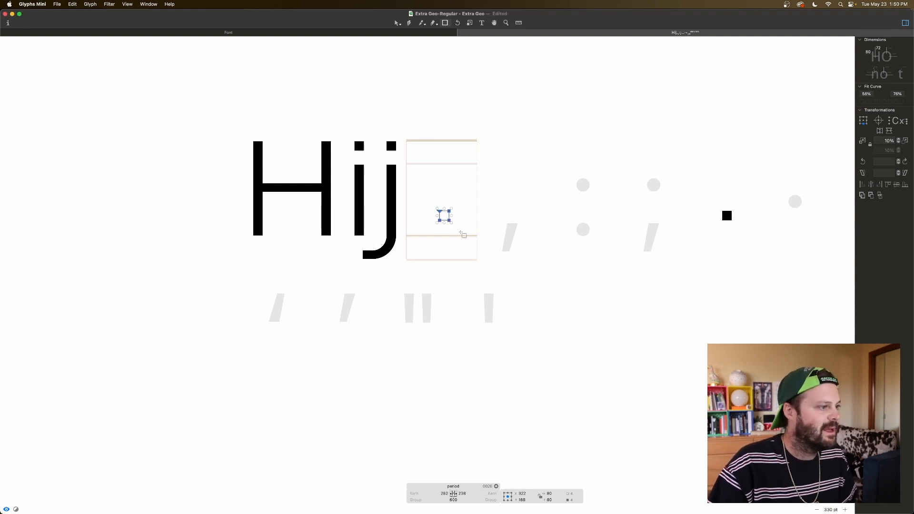
Step: Move the period's square down onto the baseline, set both its sidebearings to =H, and preview the result
{"action": "key", "text": "v"}
{"action": "left_click_drag", "start_coordinate": [449, 219], "coordinate": [443, 233]}
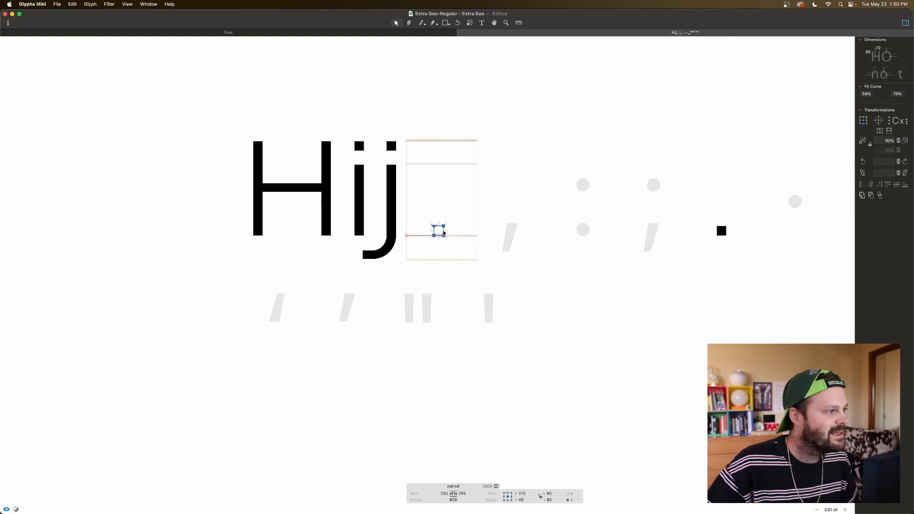
{"action": "left_click", "coordinate": [444, 493]}
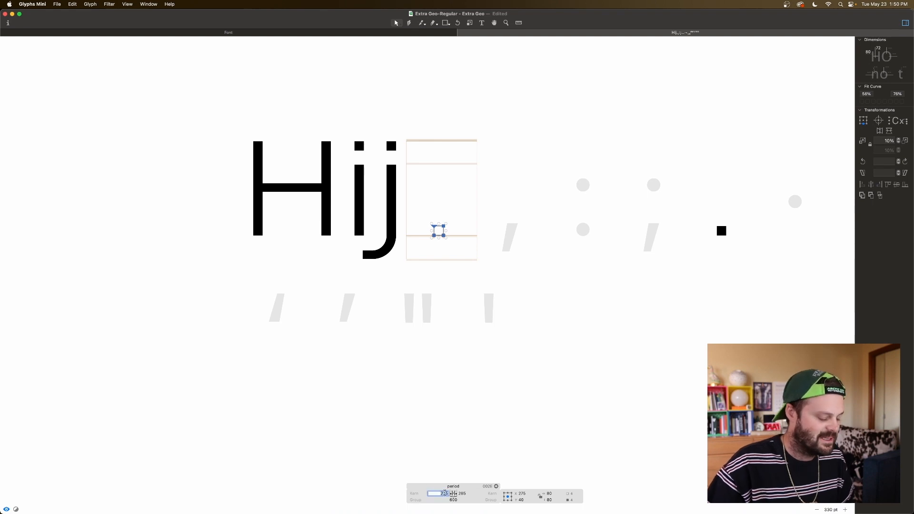
{"action": "type", "text": "=H"}
{"action": "key", "text": "Tab"}
{"action": "type", "text": "=H"}
{"action": "key", "text": "Tab"}
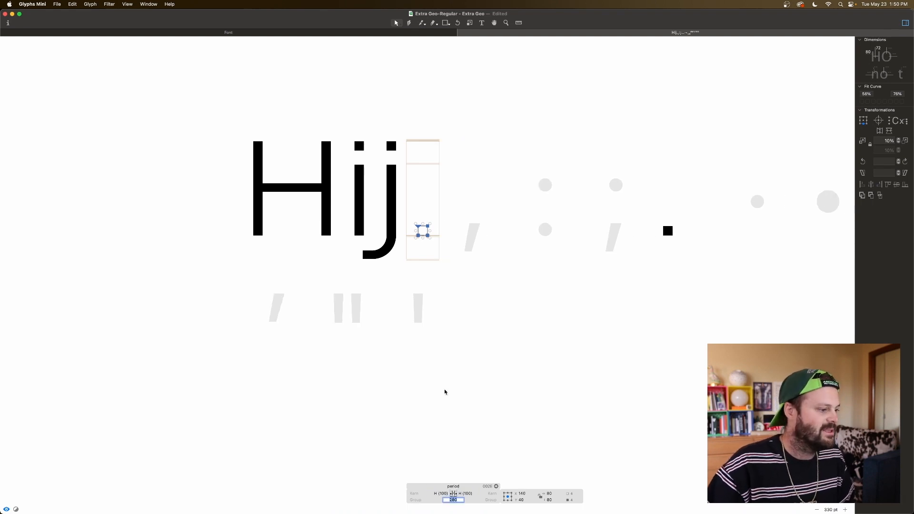
{"action": "left_click", "coordinate": [451, 341]}
{"action": "key", "text": "space"}
{"action": "key", "text": "space"}
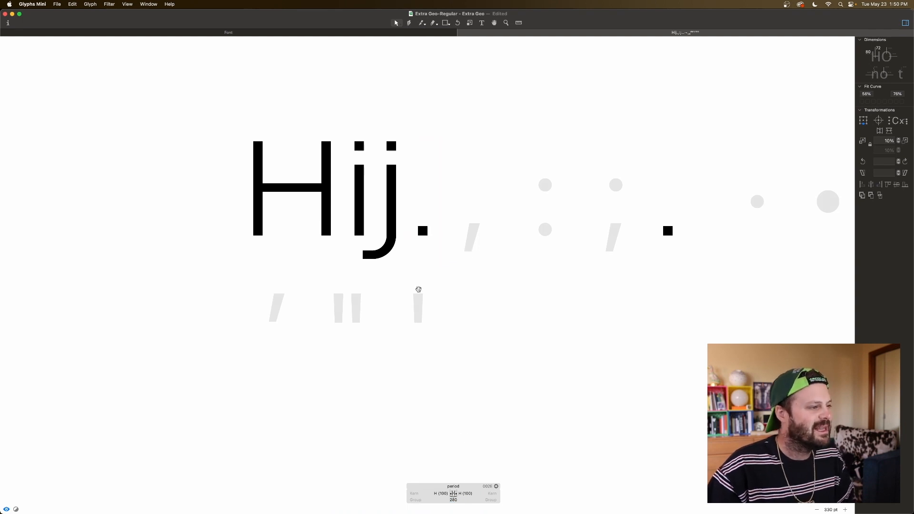
{"action": "key", "text": "space"}
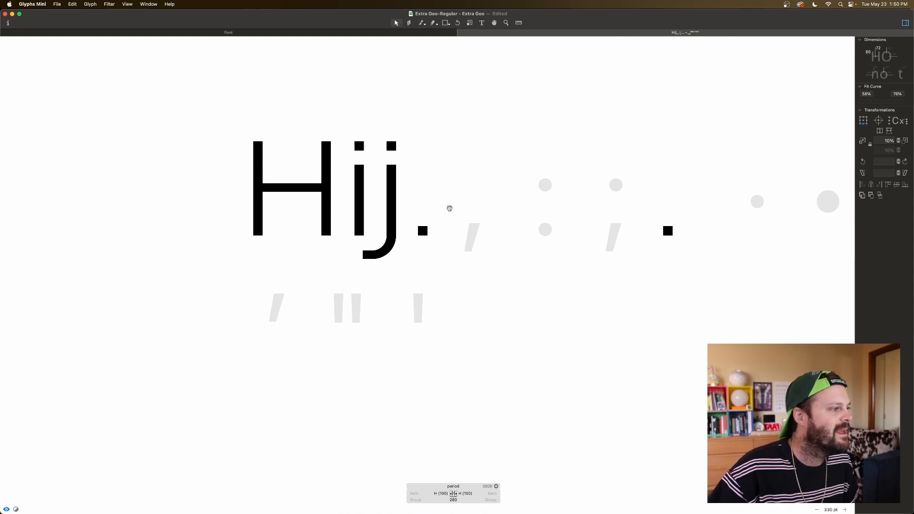
Step: Delete the letters i and j from the reference text, keeping only the H before the period
{"action": "key", "text": "t"}
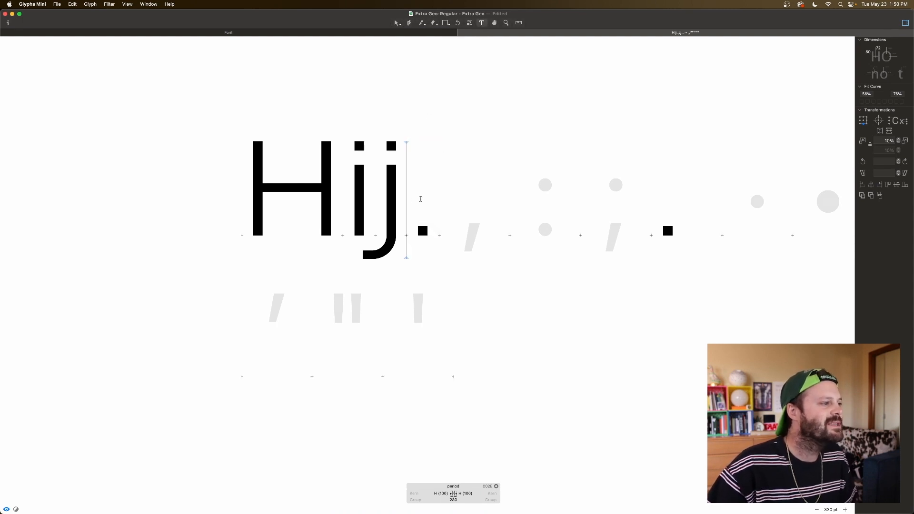
{"action": "key", "text": "BackSpace"}
{"action": "key", "text": "BackSpace"}
{"action": "key", "text": "Right"}
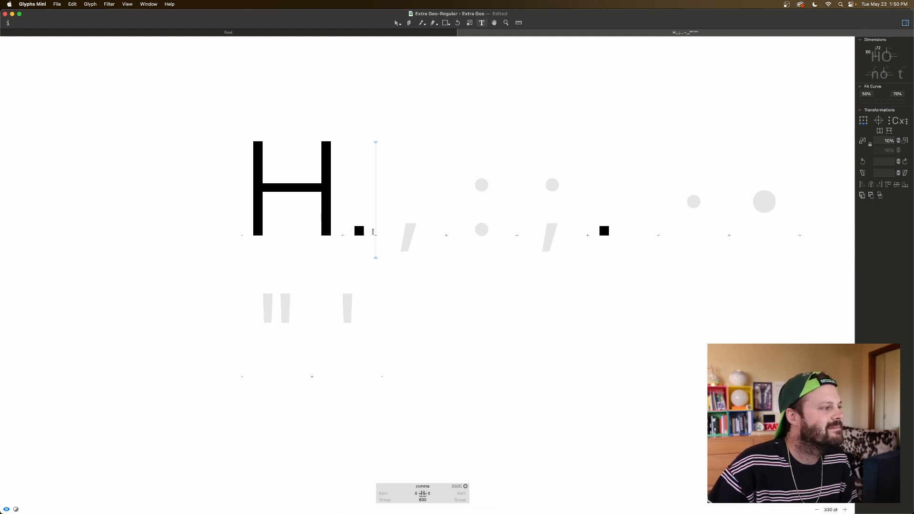
Step: Enlarge the period's square to 90 by 90 by moving its right nodes 10 units outward and its top nodes 10 units up
{"action": "left_click", "coordinate": [330, 228]}
{"action": "double_click", "coordinate": [363, 232]}
{"action": "left_click_drag", "start_coordinate": [370, 222], "coordinate": [358, 252]}
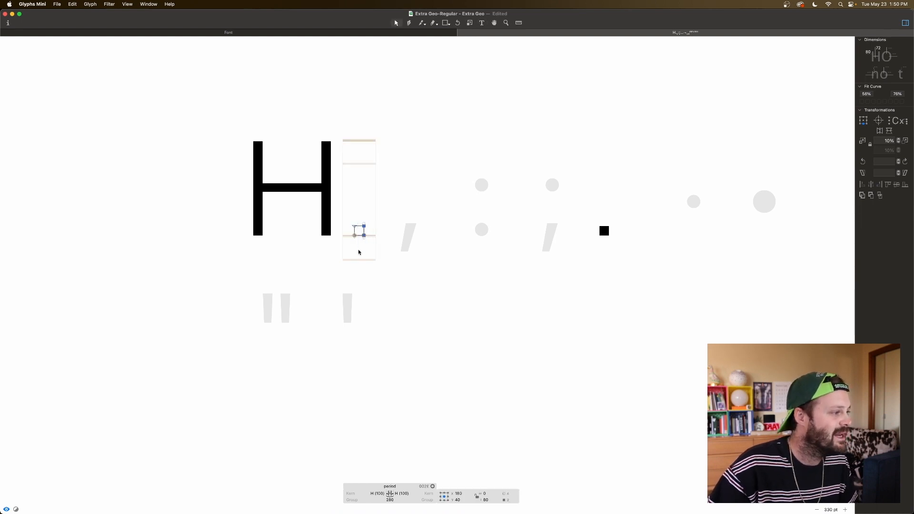
{"action": "key", "text": "shift+Right"}
{"action": "left_click_drag", "start_coordinate": [347, 217], "coordinate": [371, 228]}
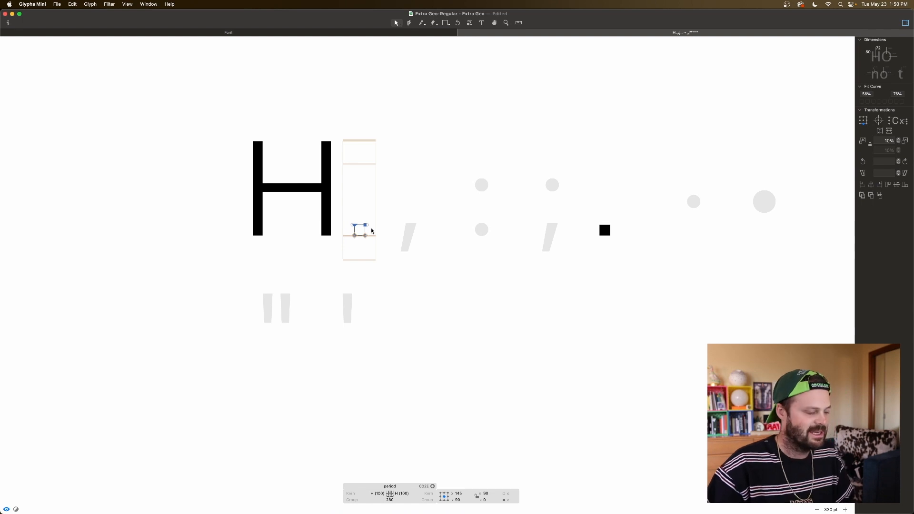
{"action": "key", "text": "super+minus"}
{"action": "key", "text": "super+minus"}
{"action": "key", "text": "super+minus"}
{"action": "key", "text": "space"}
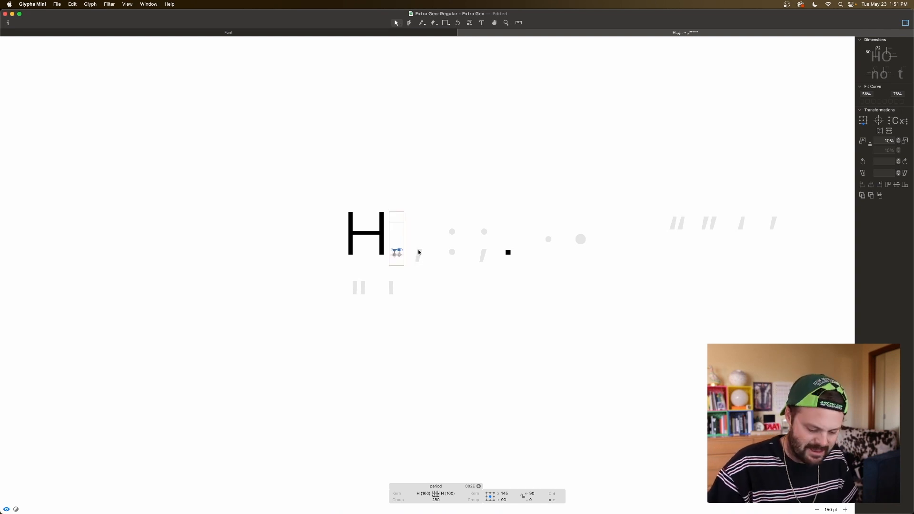
{"action": "scroll", "coordinate": [419, 252], "scroll_direction": "up", "scroll_amount": 5}
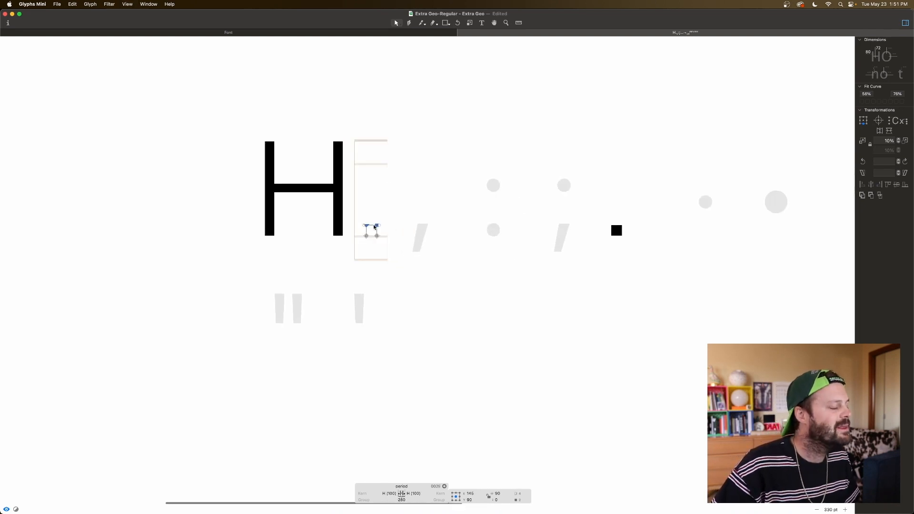
Step: Copy the period's whole square and paste it into the comma glyph
{"action": "key", "text": "super+a"}
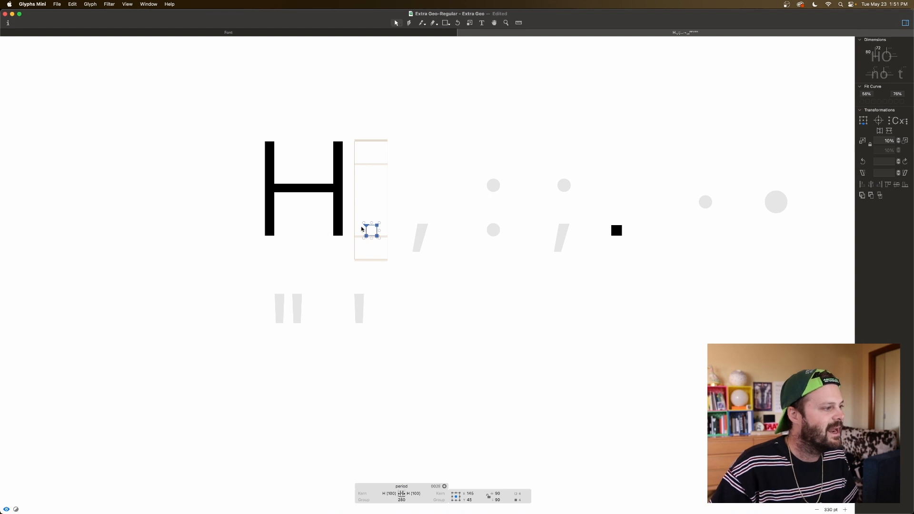
{"action": "key", "text": "space"}
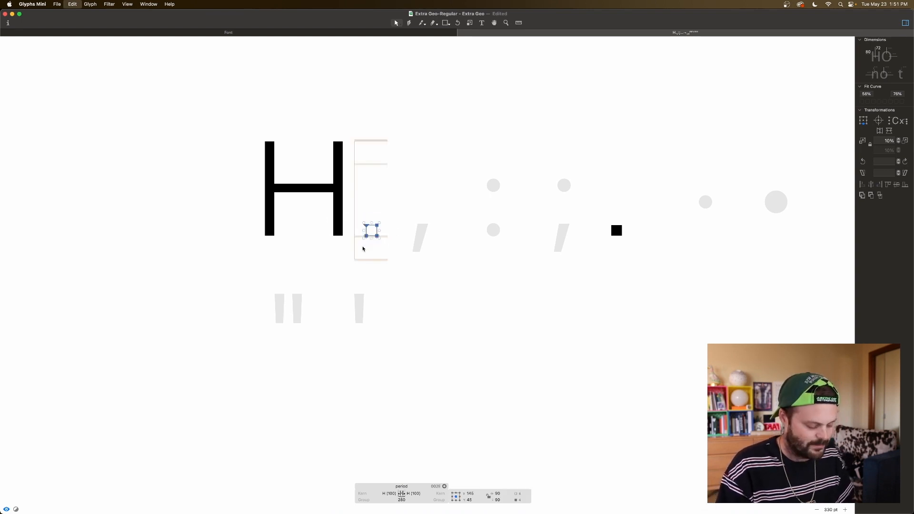
{"action": "double_click", "coordinate": [418, 232]}
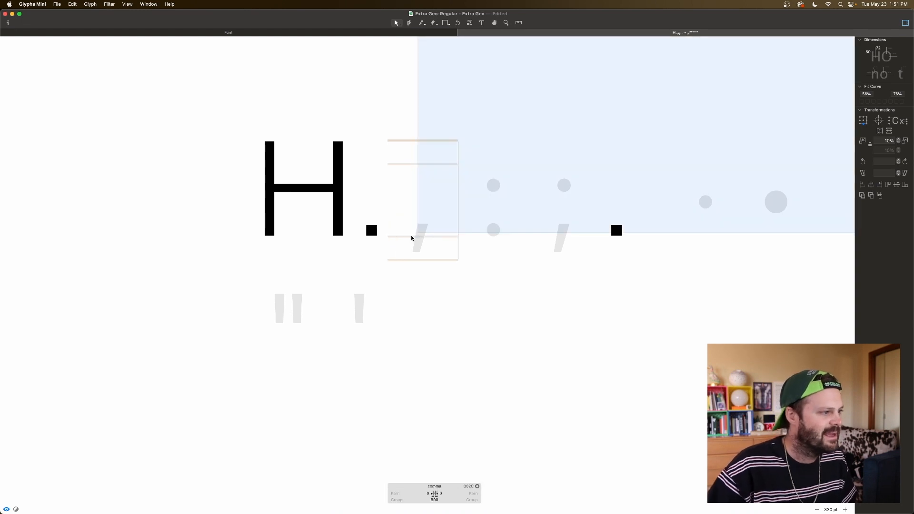
{"action": "key", "text": "super+v"}
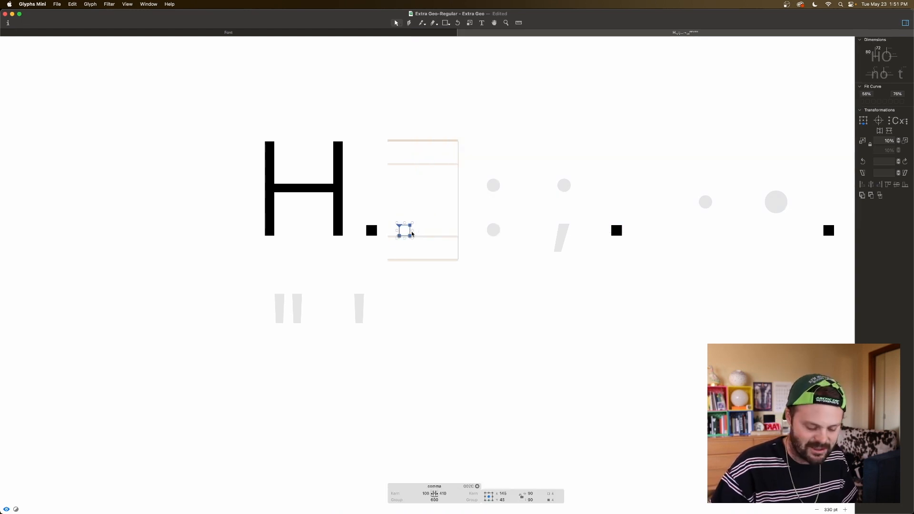
Step: Add a node midway along the square's bottom edge and pull it with the bottom-left node down to y -86 as the comma's tail
{"action": "key", "text": "super+plus"}
{"action": "left_click", "coordinate": [393, 221]}
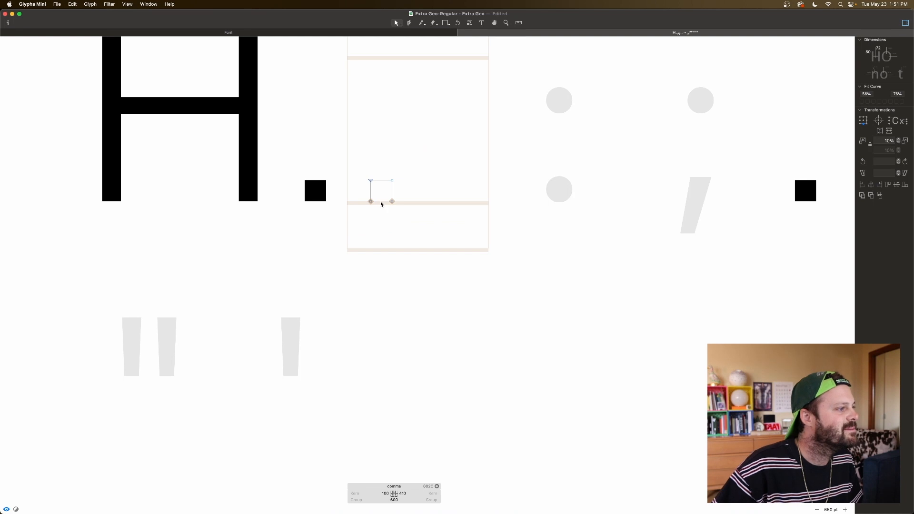
{"action": "key", "text": "p"}
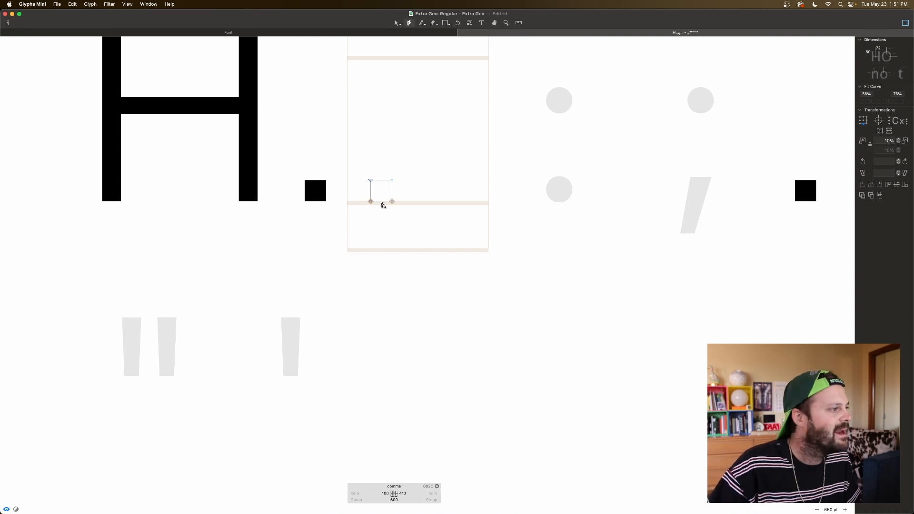
{"action": "left_click", "coordinate": [382, 201]}
{"action": "key", "text": "v"}
{"action": "left_click", "coordinate": [371, 201]}
{"action": "left_click", "coordinate": [382, 203], "text": "shift"}
{"action": "left_click_drag", "start_coordinate": [382, 203], "coordinate": [382, 222]}
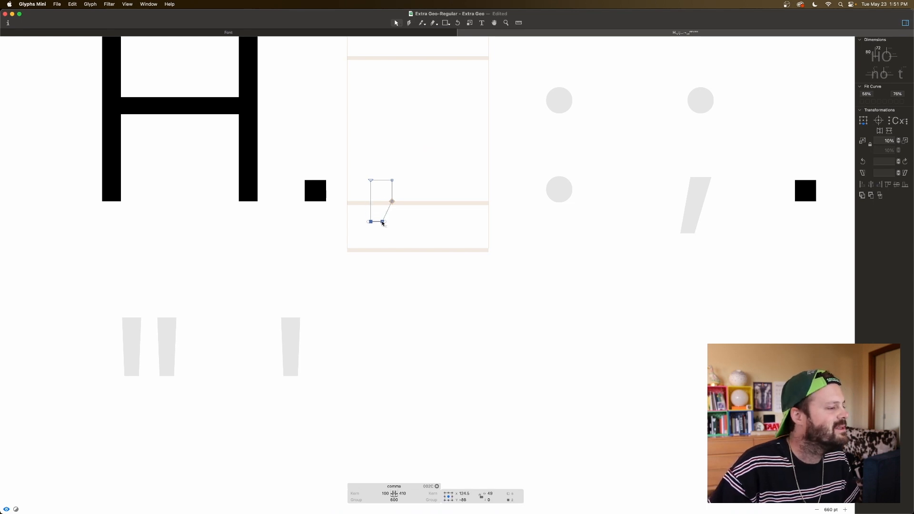
{"action": "key", "text": "space"}
Step: Lower the comma tail's two bottom nodes to y -91 and preview the shape at a smaller size
{"action": "left_click", "coordinate": [406, 226]}
{"action": "left_click", "coordinate": [382, 221]}
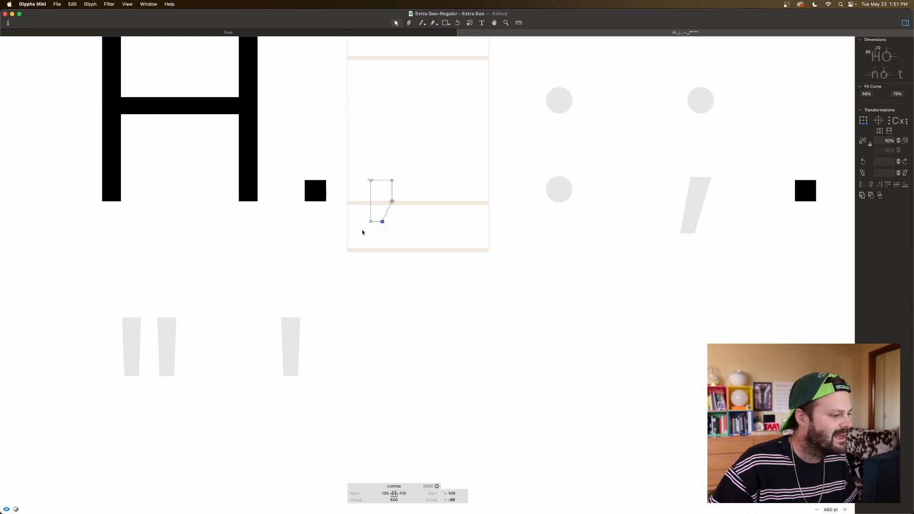
{"action": "left_click", "coordinate": [370, 221], "text": "shift"}
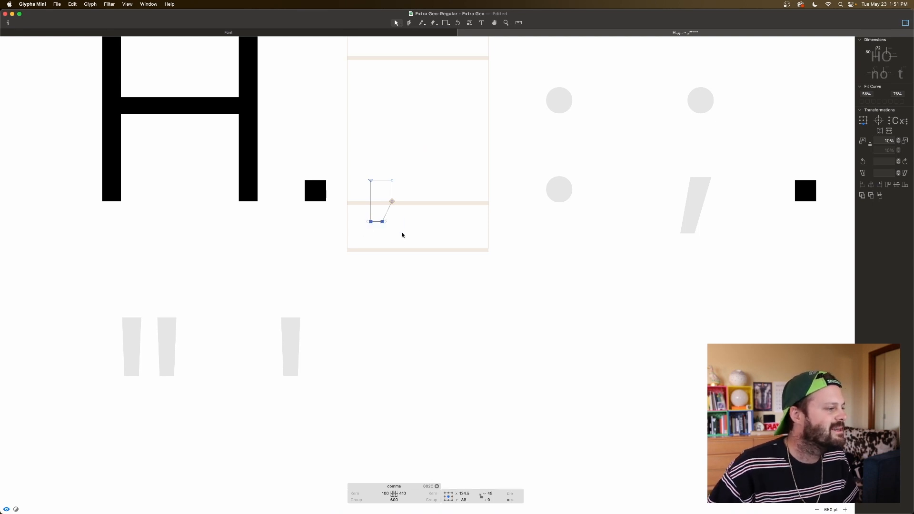
{"action": "key", "text": "Down"}
{"action": "key", "text": "space"}
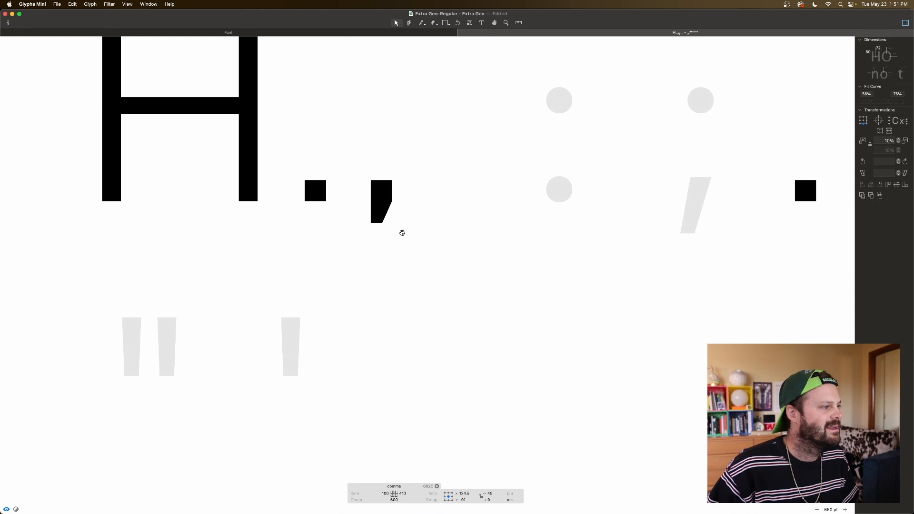
{"action": "key", "text": "super+minus"}
{"action": "key", "text": "super+minus"}
{"action": "key", "text": "super+minus"}
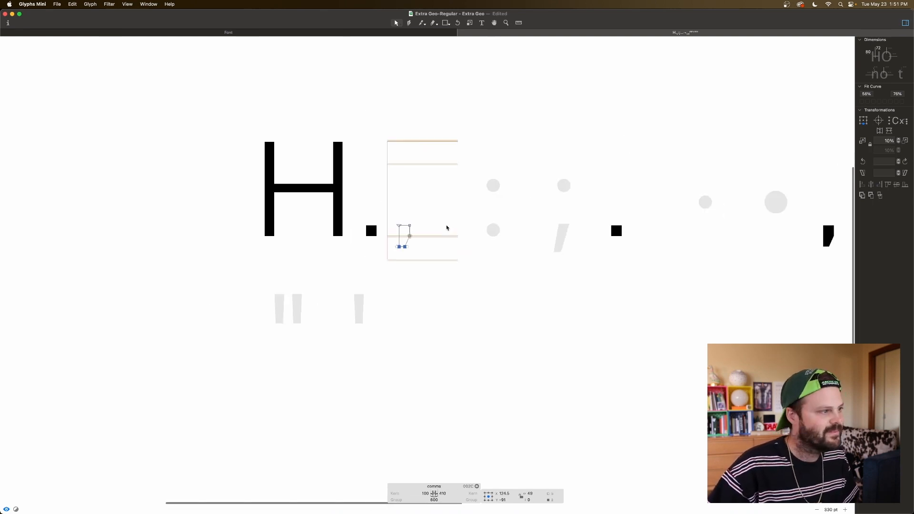
{"action": "key", "text": "space"}
Step: Raise the comma tail's two bottom nodes 10 units to y -81 and preview the shape
{"action": "key", "text": "super+plus"}
{"action": "key", "text": "super+plus"}
{"action": "key", "text": "super+plus"}
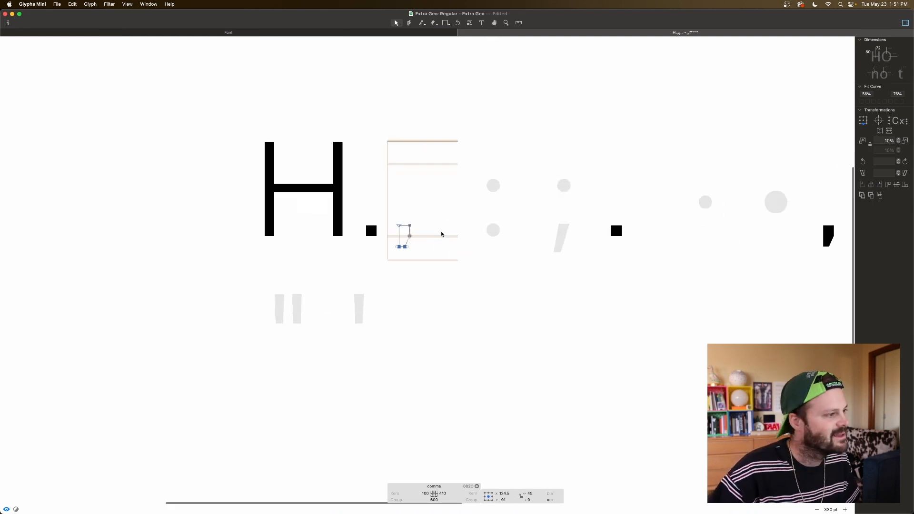
{"action": "key", "text": "shift+Up"}
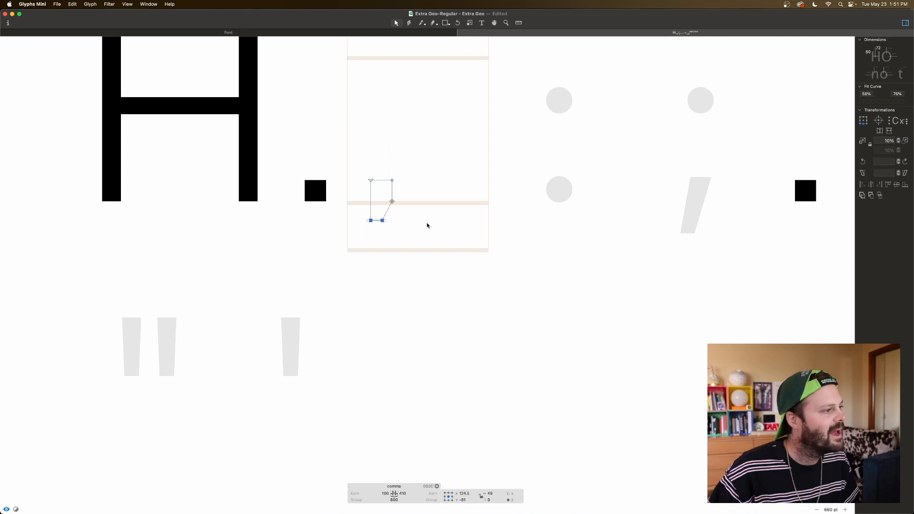
{"action": "key", "text": "space"}
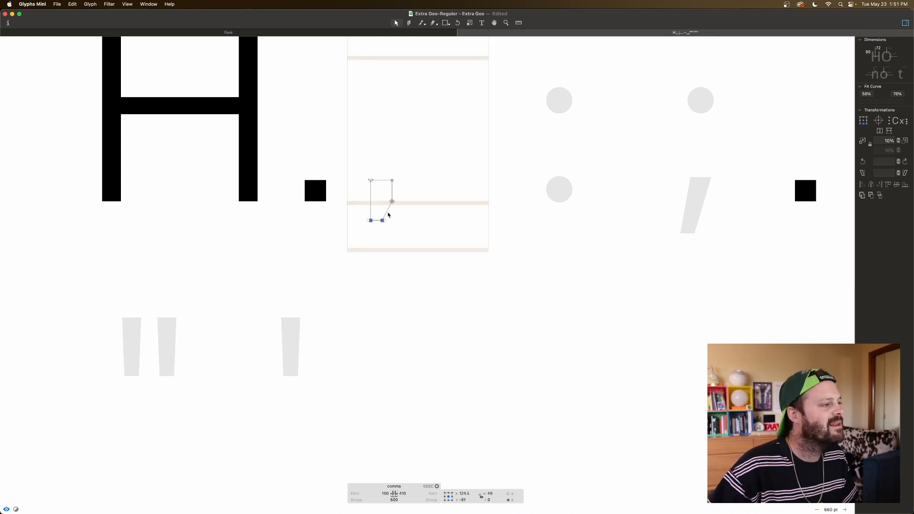
Step: Try the tail's bottom-right node at x 140, settle it at x 150, and preview the comma at a smaller size
{"action": "left_click", "coordinate": [393, 223]}
{"action": "left_click_drag", "start_coordinate": [365, 216], "coordinate": [395, 229]}
{"action": "left_click", "coordinate": [404, 230]}
{"action": "left_click", "coordinate": [382, 221]}
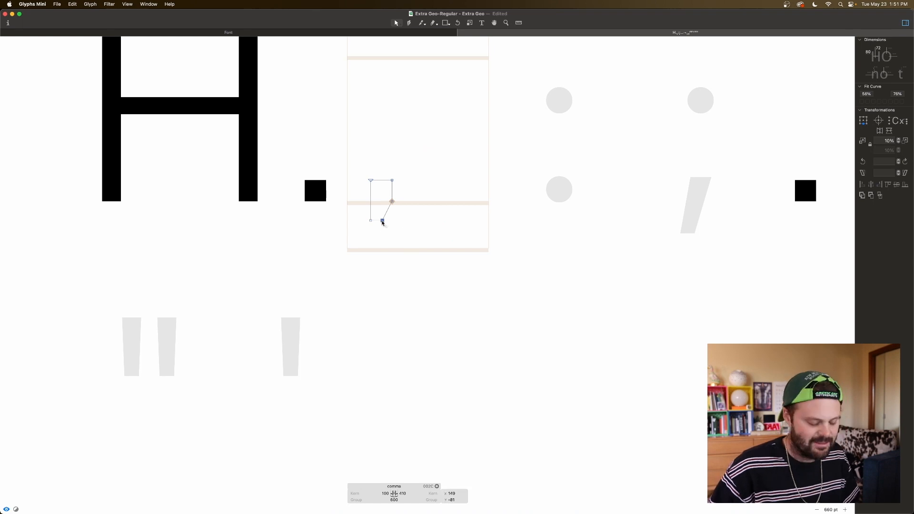
{"action": "key", "text": "shift+Left"}
{"action": "key", "text": "space"}
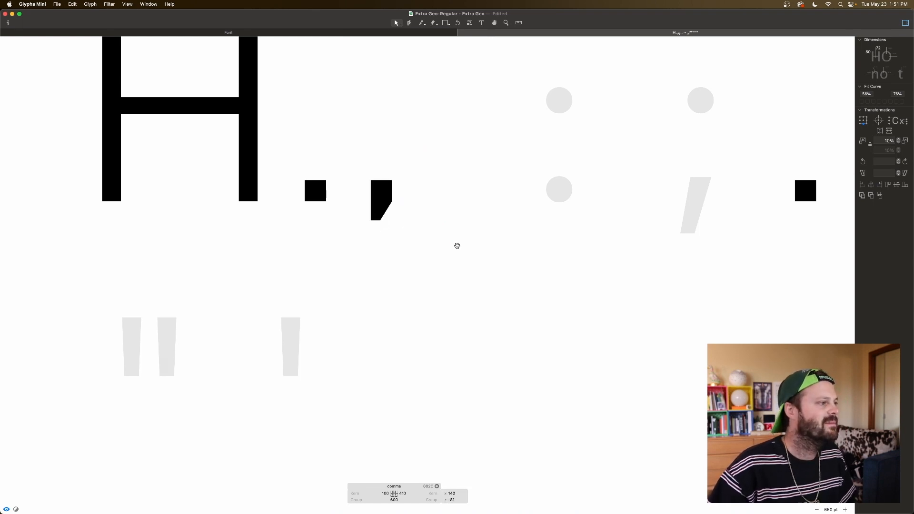
{"action": "key", "text": "shift+Right"}
{"action": "key", "text": "space"}
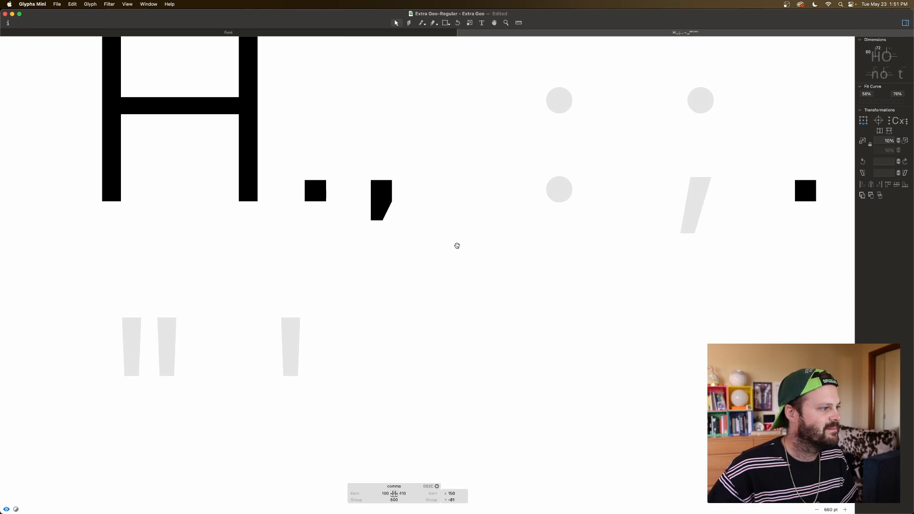
{"action": "key", "text": "super+minus"}
{"action": "key", "text": "super+minus"}
{"action": "key", "text": "space"}
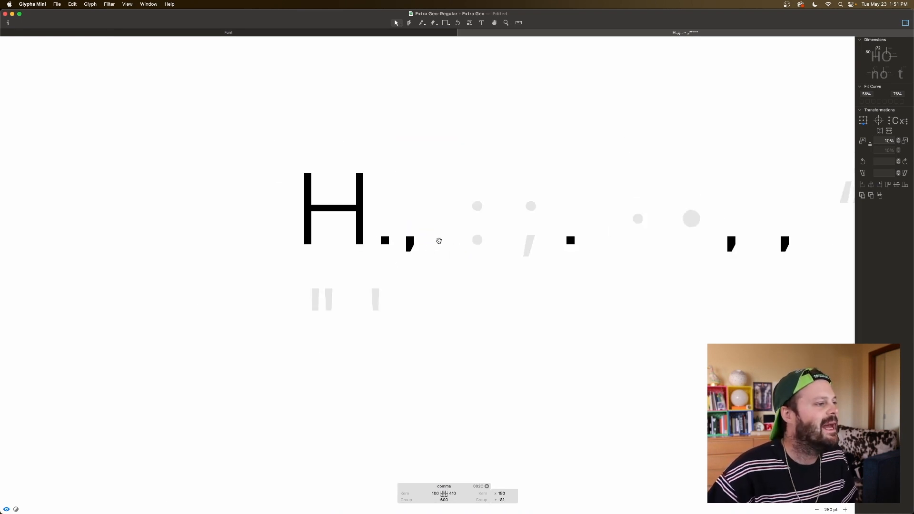
Step: Link both sidebearings of the comma to the period glyph
{"action": "left_click", "coordinate": [436, 493]}
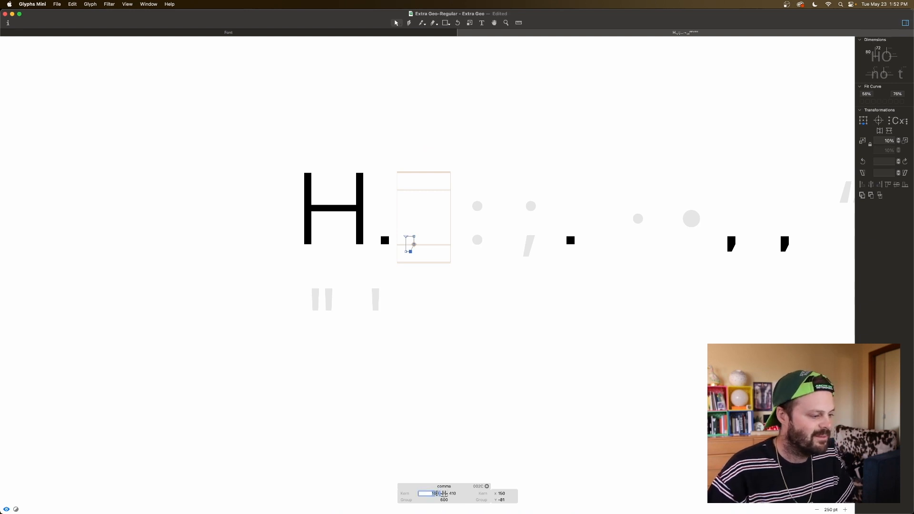
{"action": "type", "text": "period"}
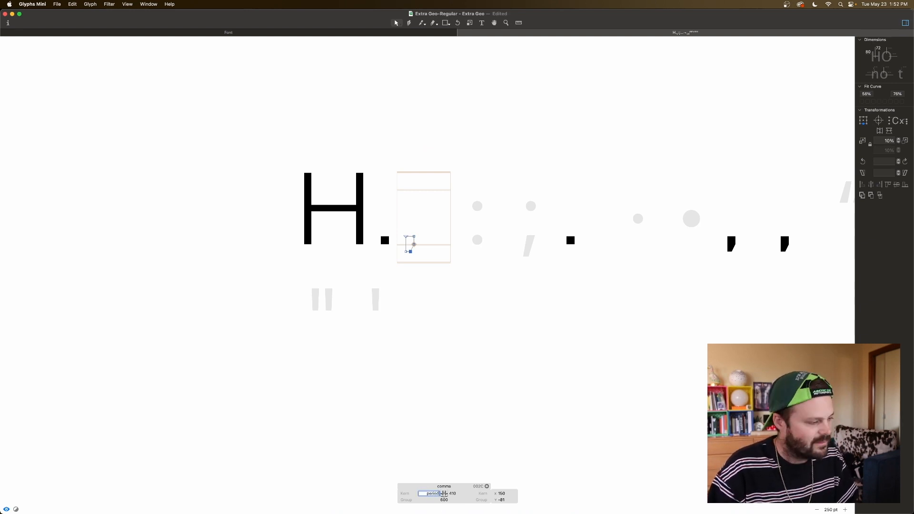
{"action": "key", "text": "Return"}
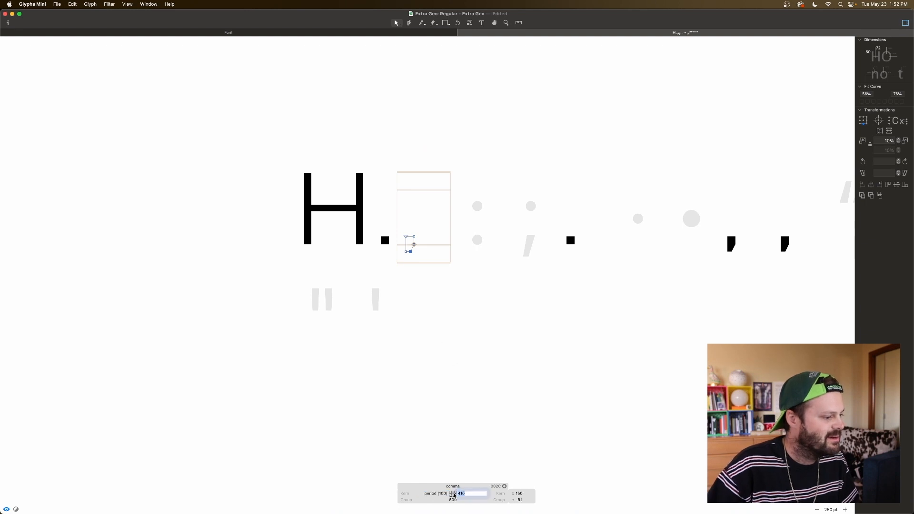
{"action": "key", "text": "p"}
{"action": "key", "text": "r"}
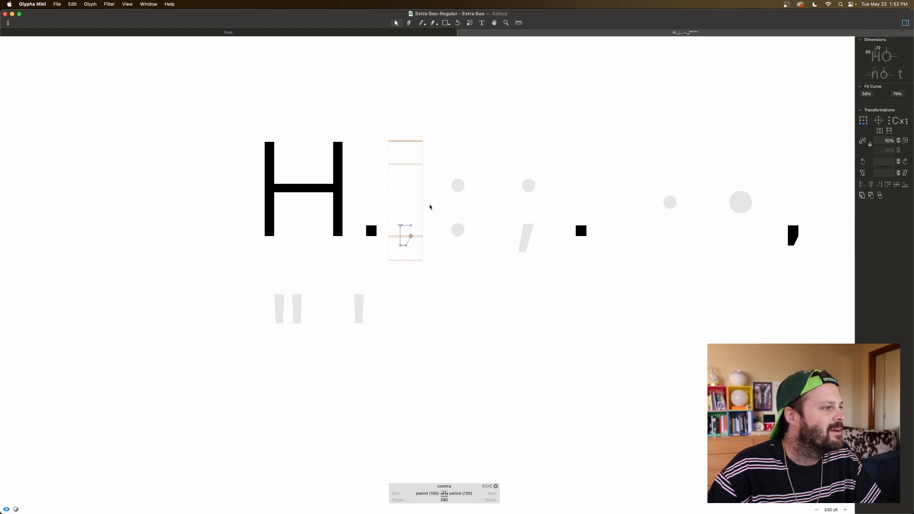
Step: Add the period glyph as a component in the empty colon glyph
{"action": "double_click", "coordinate": [455, 212]}
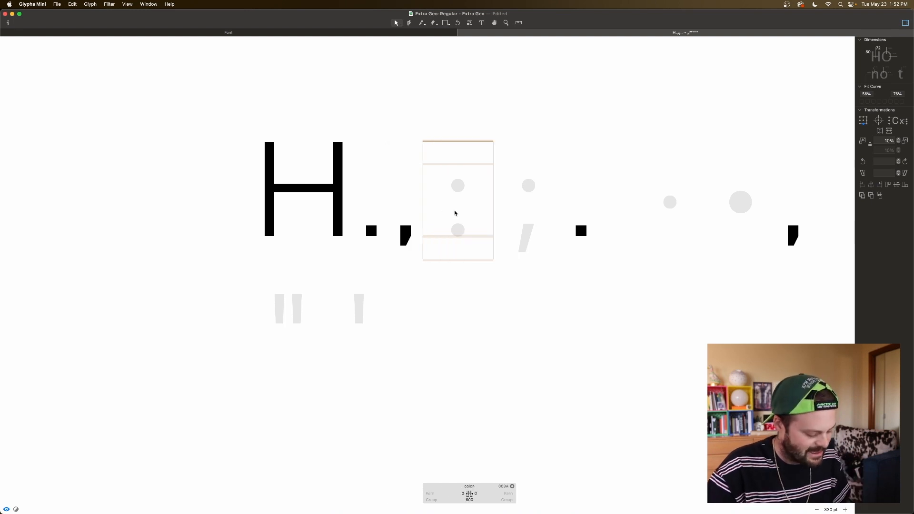
{"action": "right_click", "coordinate": [455, 213]}
{"action": "left_click", "coordinate": [469, 215]}
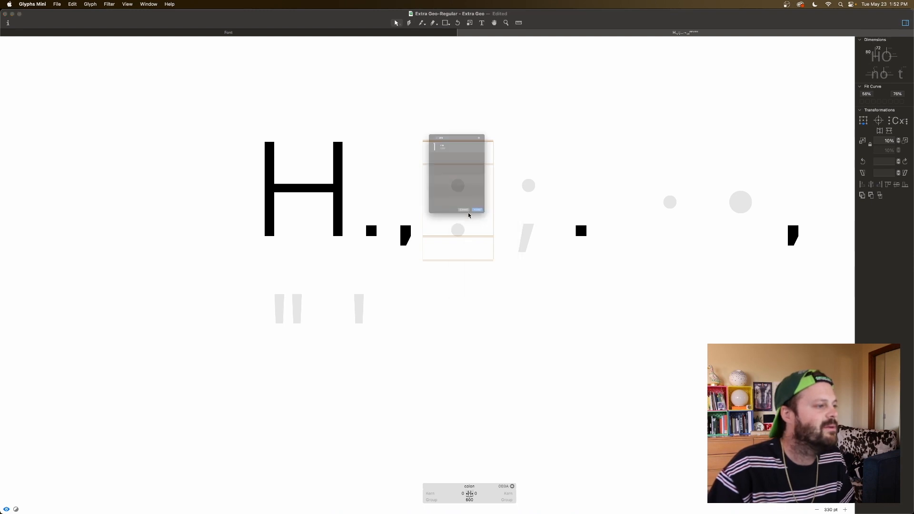
{"action": "type", "text": "per"}
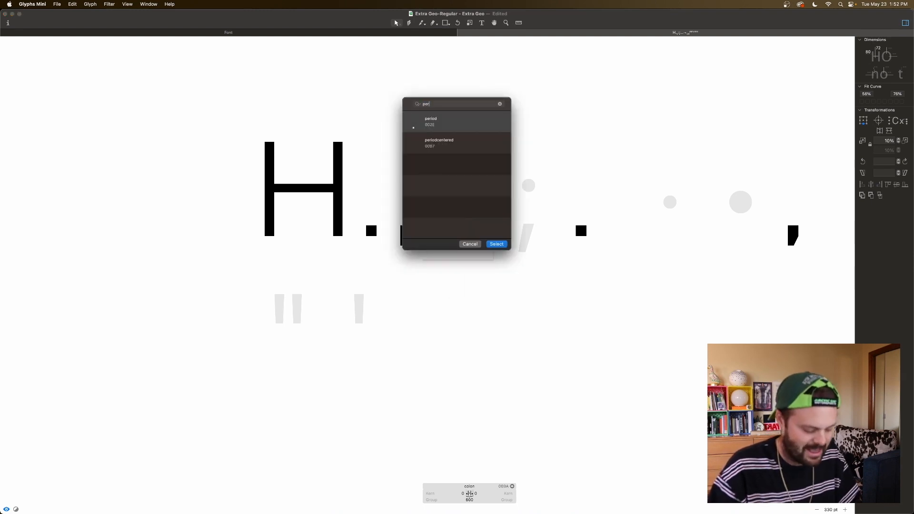
{"action": "double_click", "coordinate": [444, 125]}
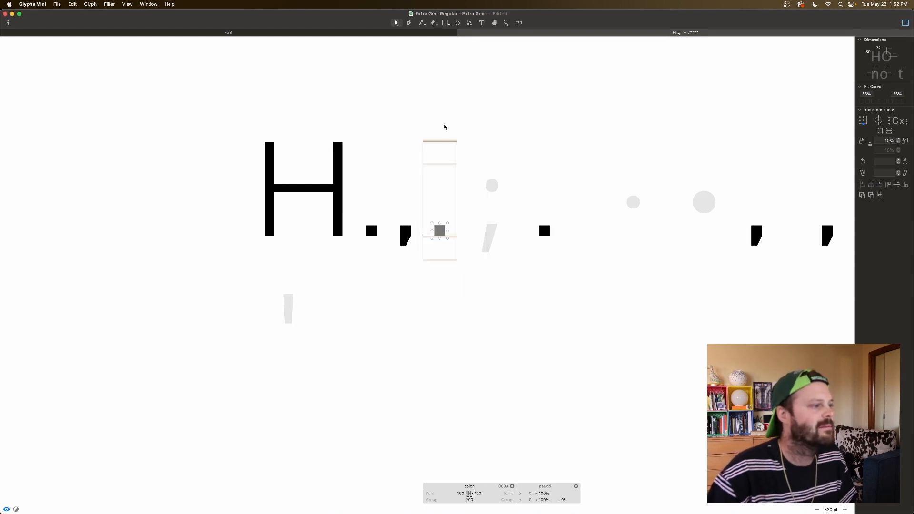
Step: Duplicate the colon's period component and raise the copy to a vertical offset of 400 for the upper dot
{"action": "key", "text": "super+c"}
{"action": "key", "text": "super+v"}
{"action": "key", "text": "shift+super+Up"}
{"action": "key", "text": "shift+super+Up"}
{"action": "key", "text": "shift+super+Up"}
{"action": "key", "text": "shift+super+Up"}
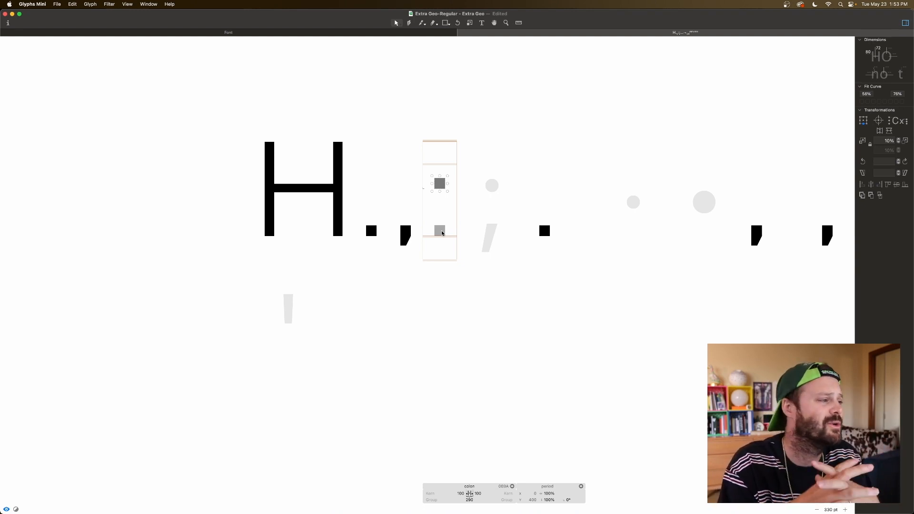
Step: Insert a lowercase n after the colon and a lowercase h before it in the reference text
{"action": "key", "text": "t"}
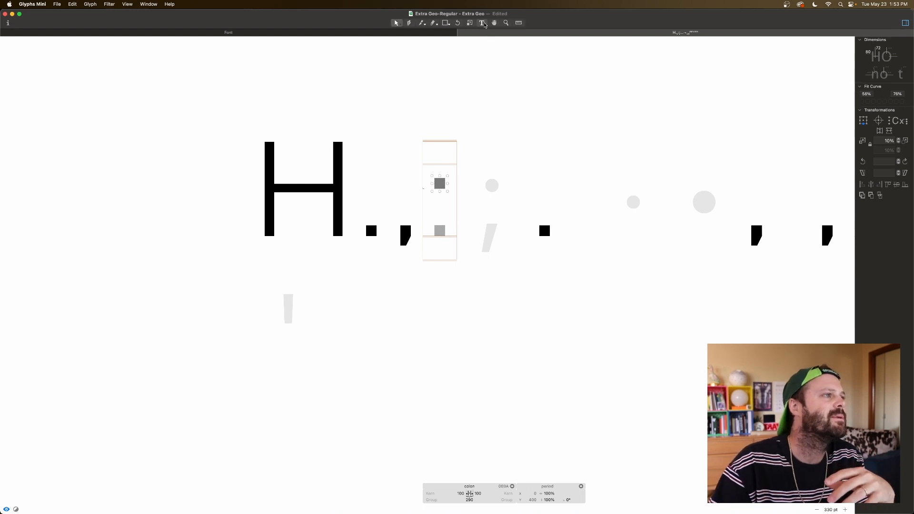
{"action": "left_click", "coordinate": [460, 168]}
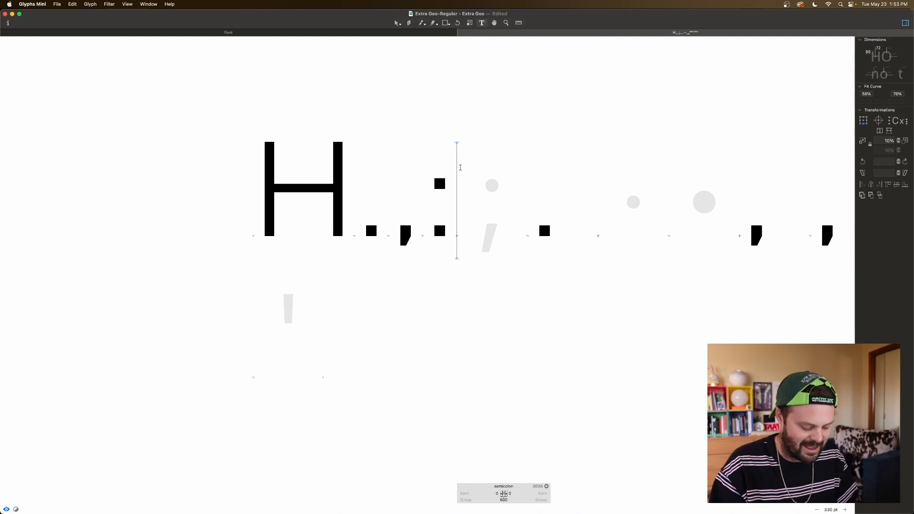
{"action": "type", "text": "n"}
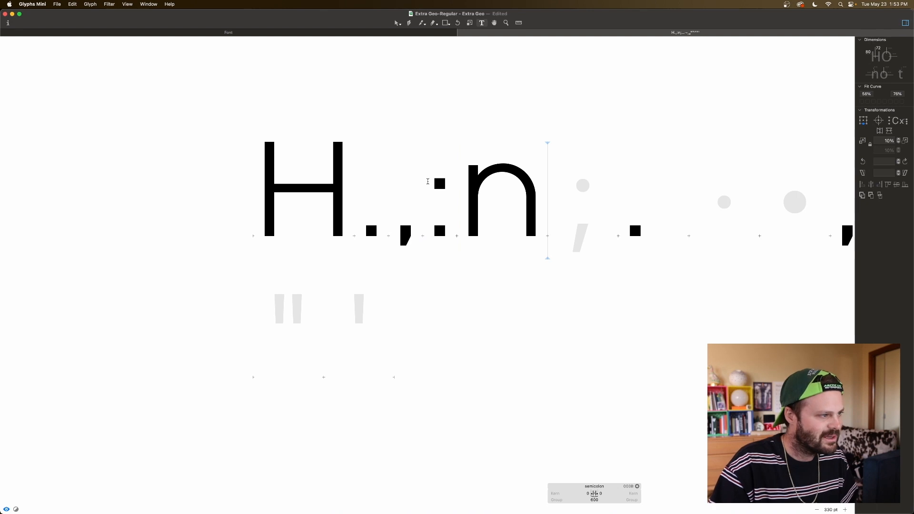
{"action": "left_click", "coordinate": [427, 181]}
{"action": "type", "text": "h"}
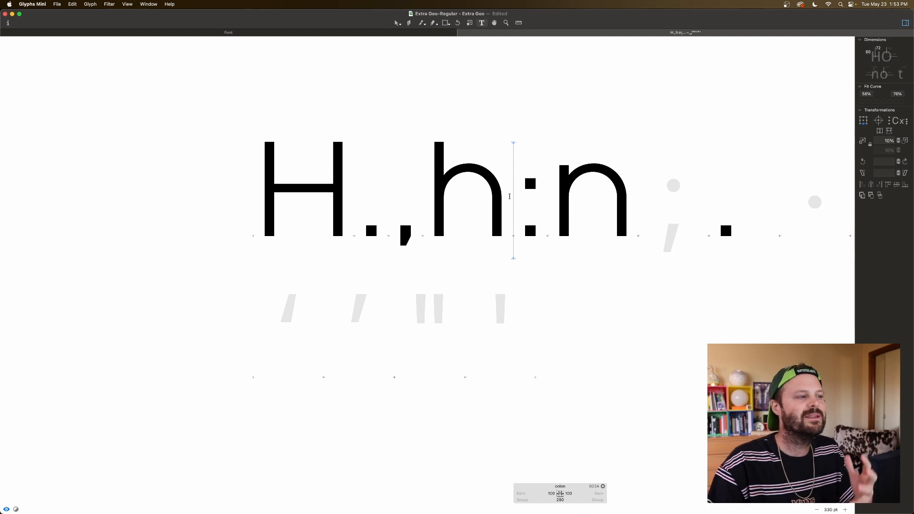
Step: Try a lowercase l between the colon and the n in the reference text
{"action": "left_click", "coordinate": [546, 189]}
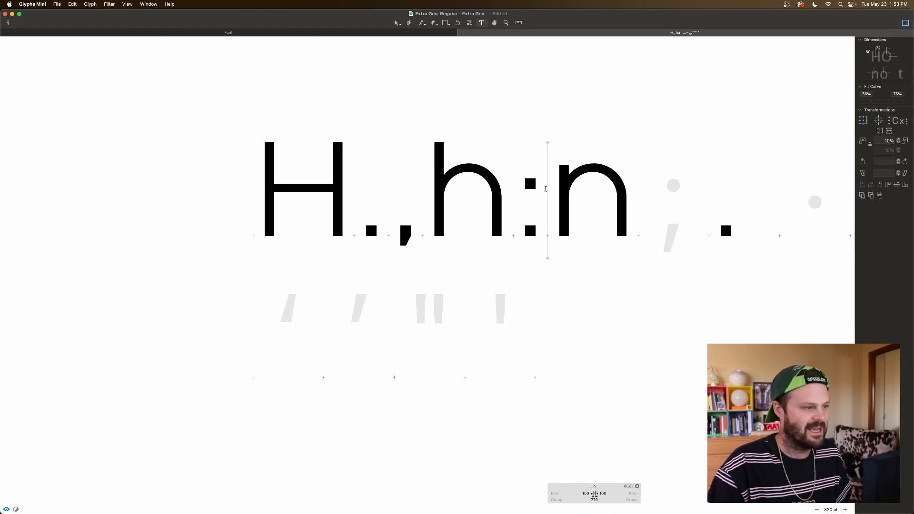
{"action": "type", "text": "L"}
{"action": "key", "text": "BackSpace"}
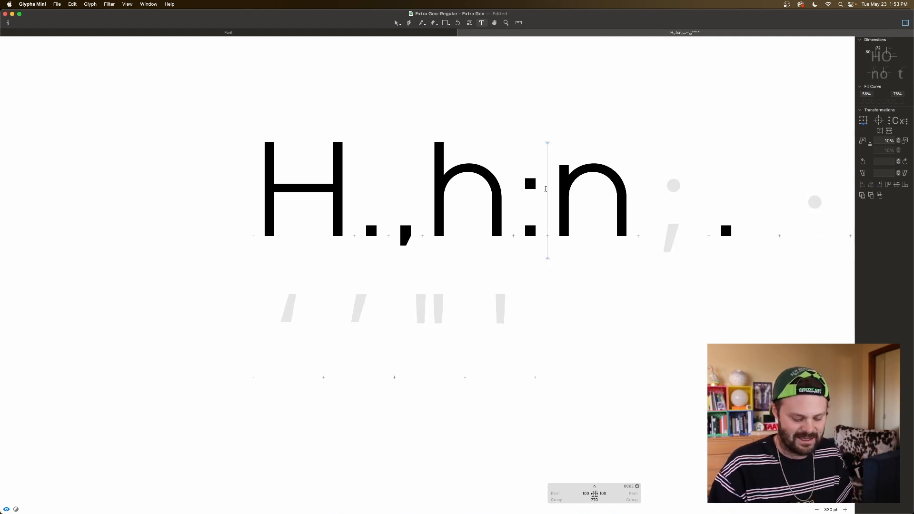
{"action": "type", "text": "l"}
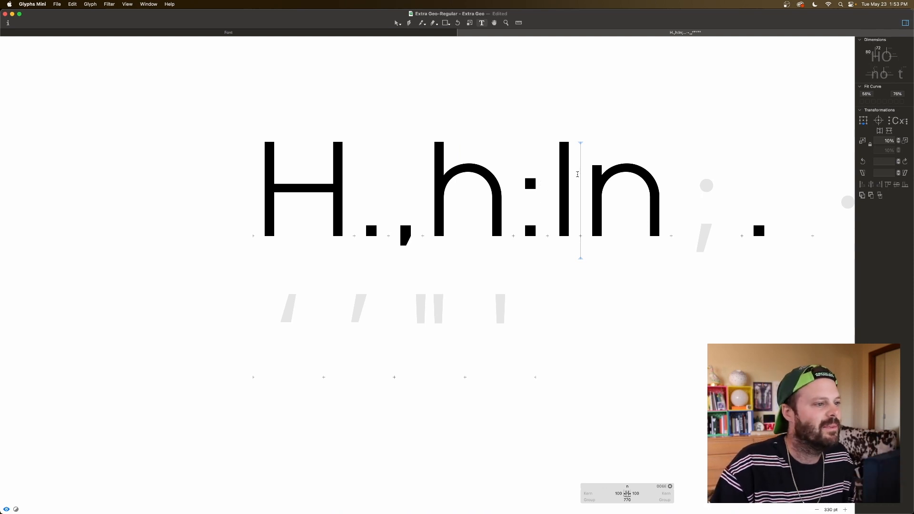
{"action": "key", "text": "BackSpace"}
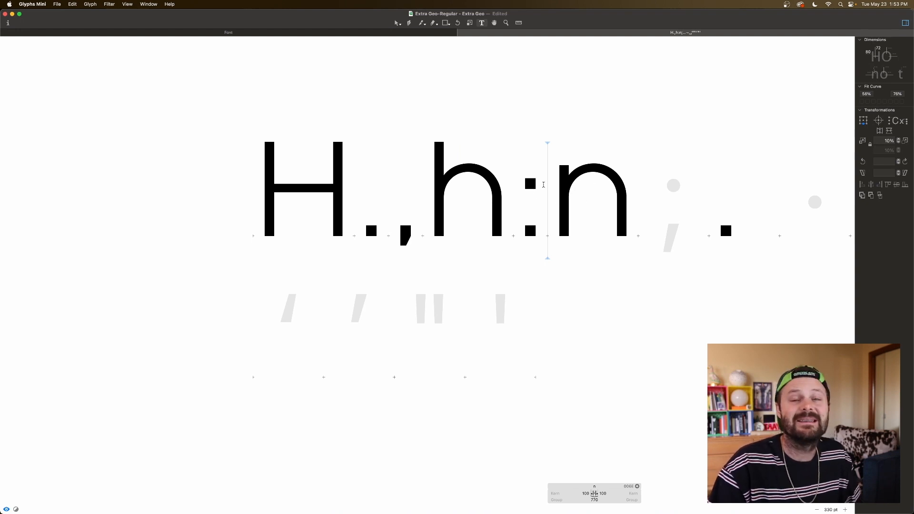
Step: Insert a lowercase l before the colon in the reference text and raise the colon's upper dot to a vertical offset of 430
{"action": "left_click", "coordinate": [523, 178]}
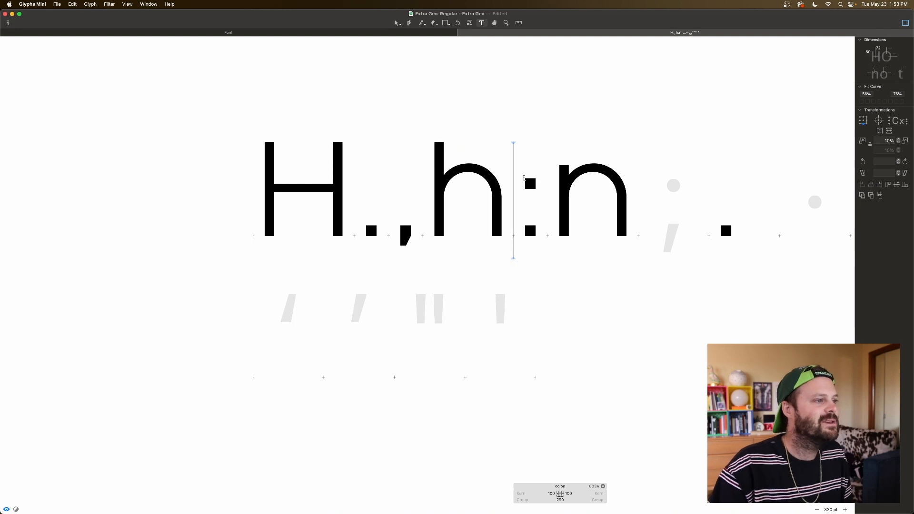
{"action": "type", "text": "l"}
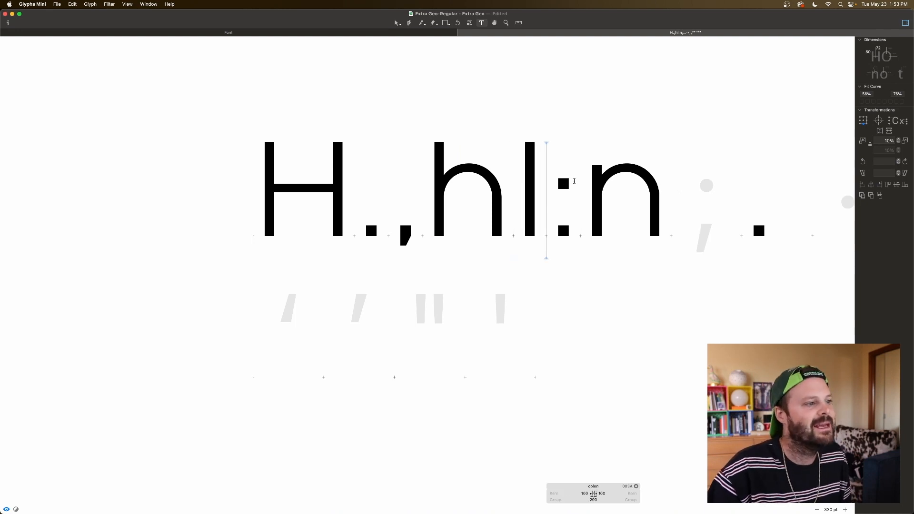
{"action": "double_click", "coordinate": [574, 181]}
{"action": "key", "text": "Escape"}
{"action": "double_click", "coordinate": [578, 210]}
{"action": "left_click", "coordinate": [566, 232]}
{"action": "left_click", "coordinate": [573, 246]}
{"action": "left_click", "coordinate": [565, 231]}
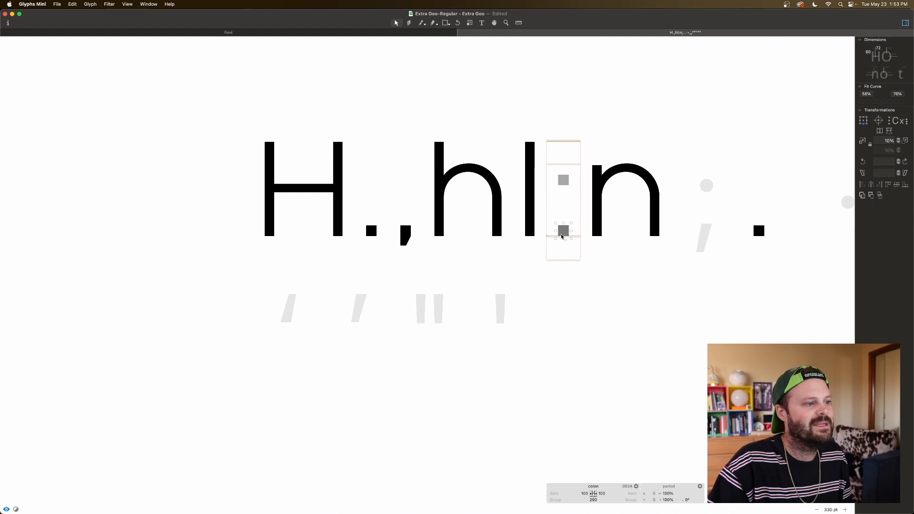
{"action": "left_click", "coordinate": [565, 213]}
{"action": "left_click", "coordinate": [565, 232]}
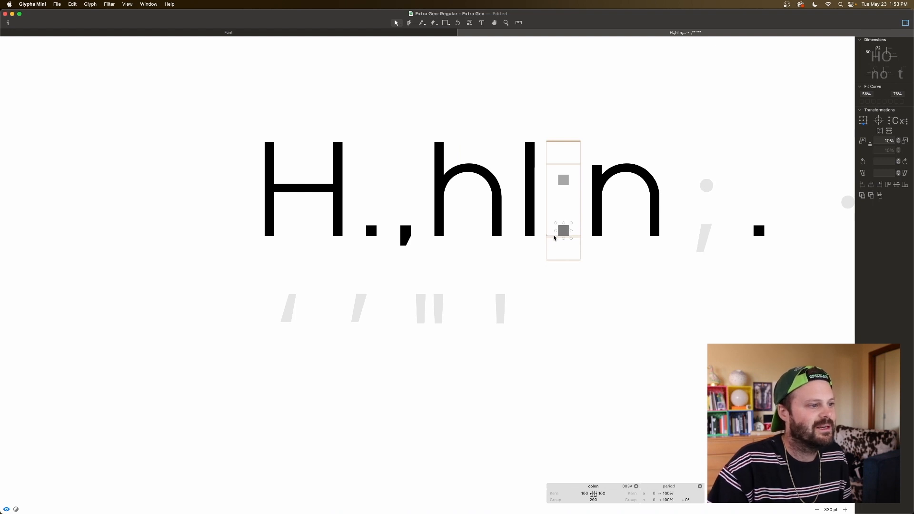
{"action": "left_click", "coordinate": [566, 208]}
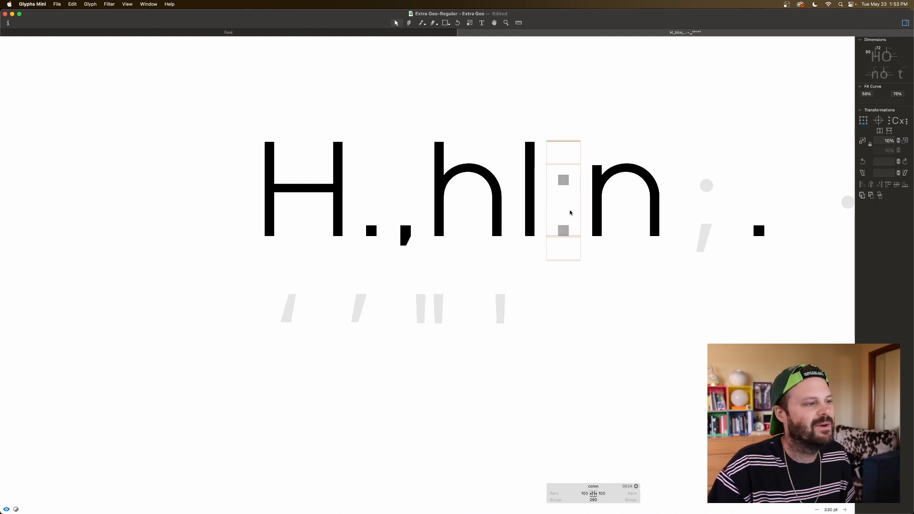
{"action": "key", "text": "space"}
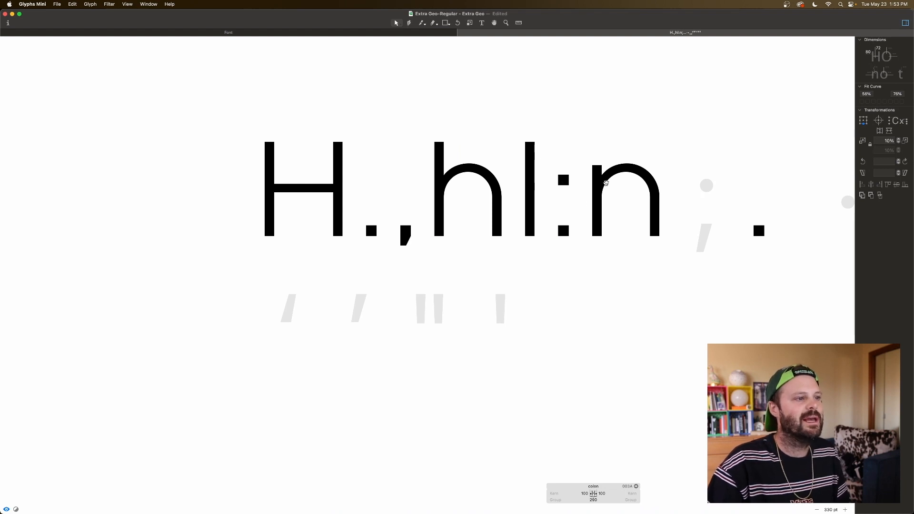
Step: Copy the colon's upper dot component into the empty semicolon glyph at the same height
{"action": "double_click", "coordinate": [576, 179]}
{"action": "left_click", "coordinate": [564, 182]}
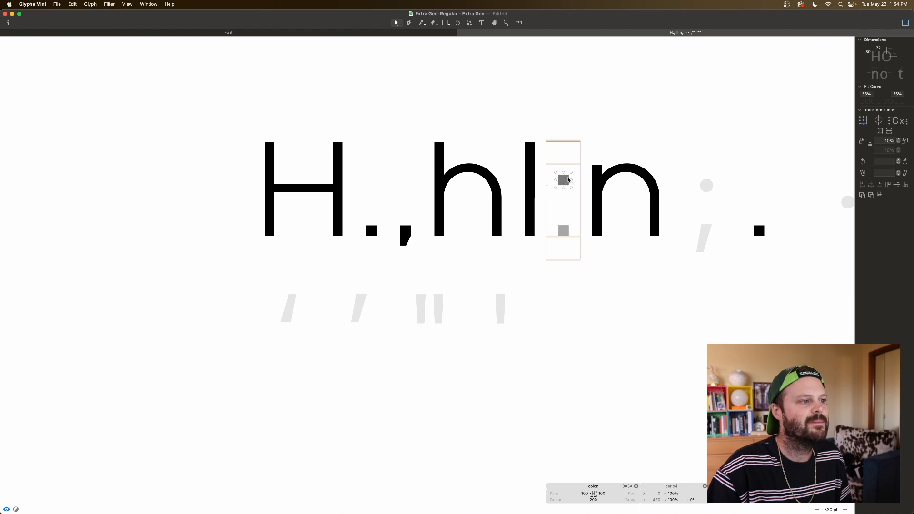
{"action": "double_click", "coordinate": [704, 191]}
{"action": "key", "text": "super+v"}
{"action": "left_click", "coordinate": [698, 205]}
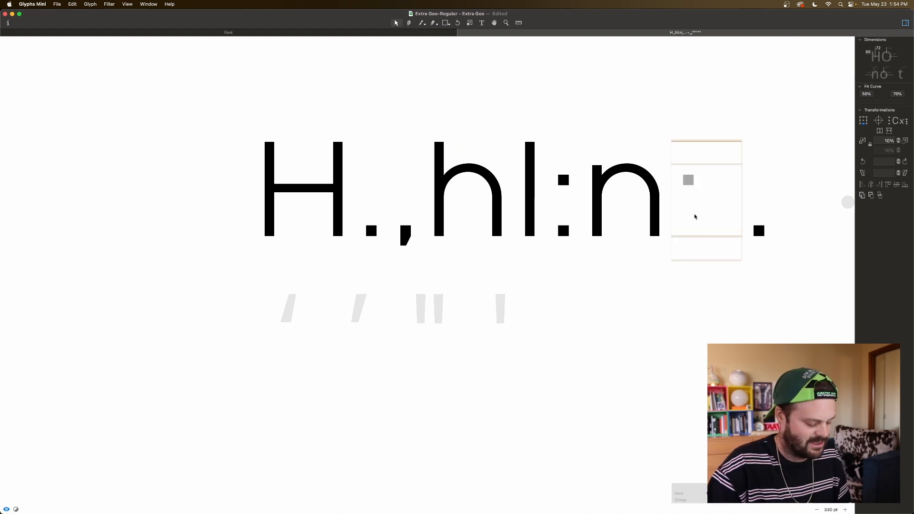
Step: Add the comma glyph as a component beneath the dot in the semicolon glyph
{"action": "right_click", "coordinate": [695, 217]}
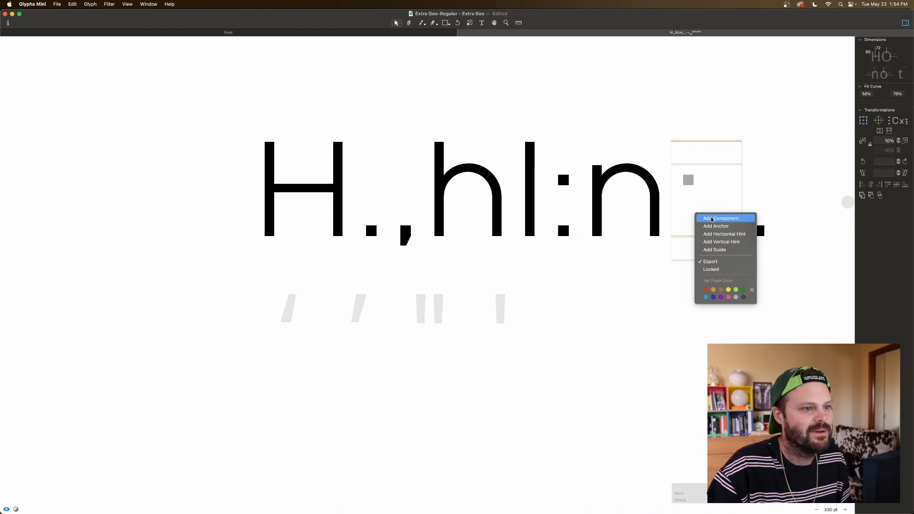
{"action": "left_click", "coordinate": [702, 217]}
{"action": "type", "text": "comm"}
{"action": "left_click", "coordinate": [448, 122]}
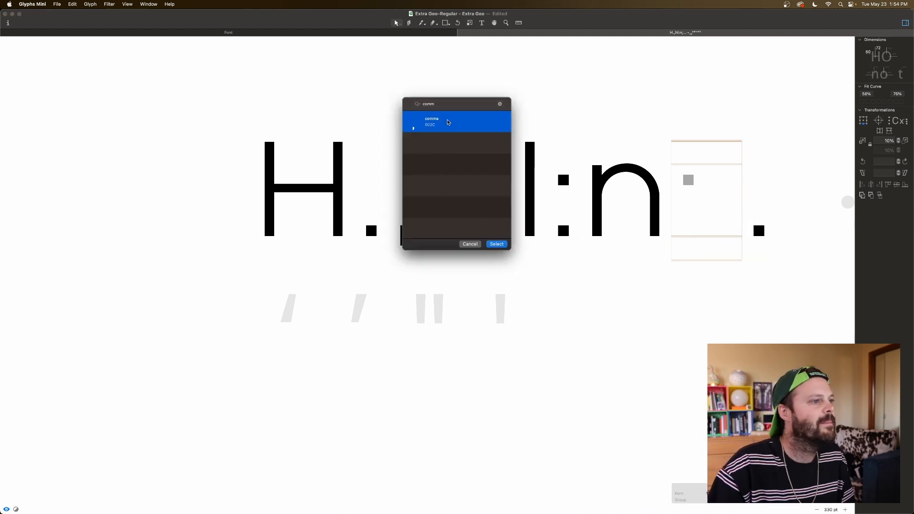
{"action": "double_click", "coordinate": [448, 123]}
Step: Narrow the semicolon glyph's advance width to match the colon's and preview the result
{"action": "left_click", "coordinate": [688, 180]}
{"action": "left_click", "coordinate": [689, 239], "text": "shift"}
{"action": "key", "text": "Escape"}
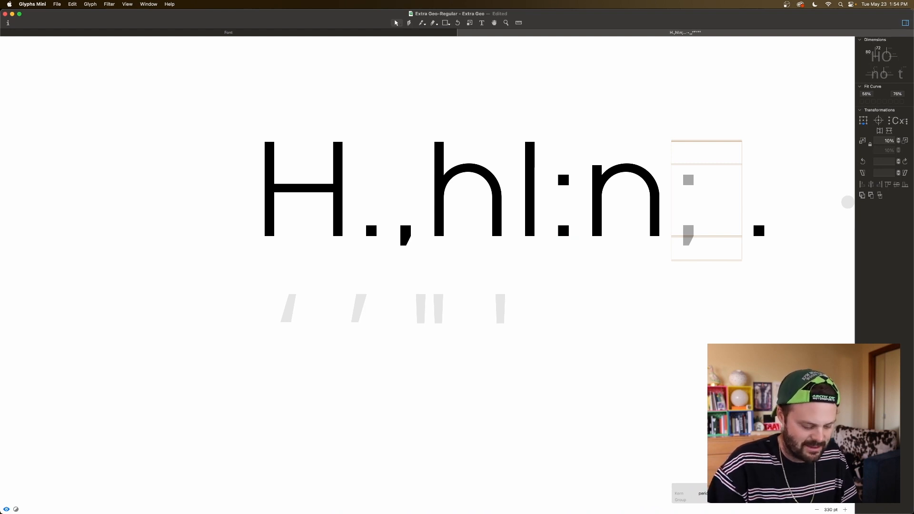
{"action": "key", "text": "Return"}
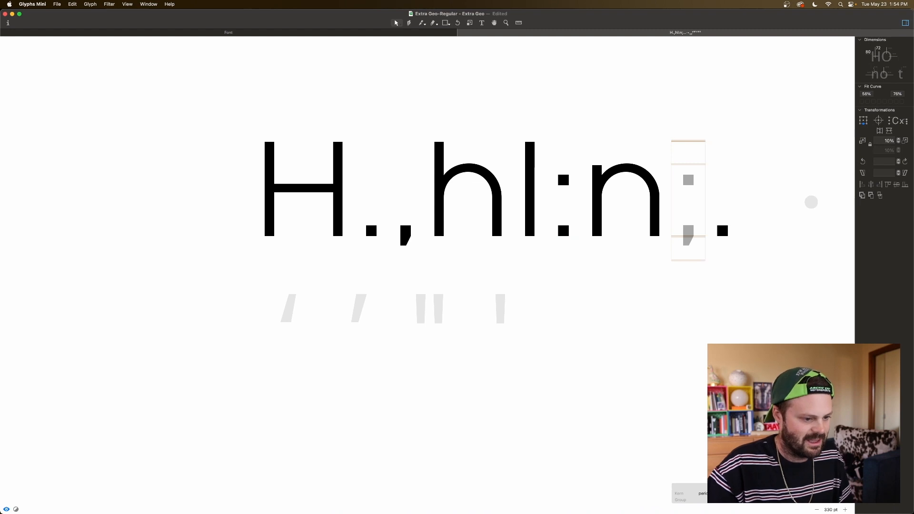
{"action": "key", "text": "space"}
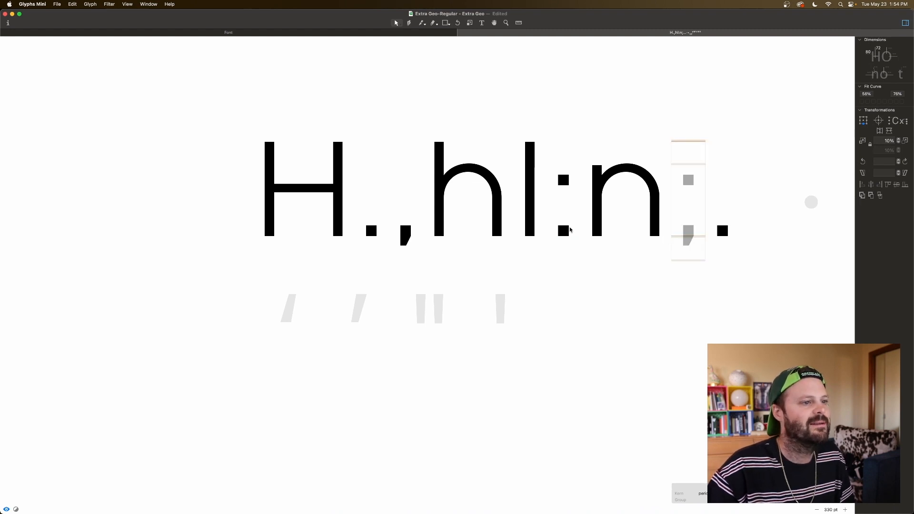
Step: Open the ellipsis glyph, try placing freehand copies of its period dot, and undo the copies
{"action": "scroll", "coordinate": [690, 221], "scroll_direction": "right", "scroll_amount": 3}
{"action": "double_click", "coordinate": [684, 227]}
{"action": "left_click", "coordinate": [683, 226]}
{"action": "left_click_drag", "start_coordinate": [680, 233], "coordinate": [678, 202]}
{"action": "left_click", "coordinate": [699, 216]}
{"action": "key", "text": "super+z"}
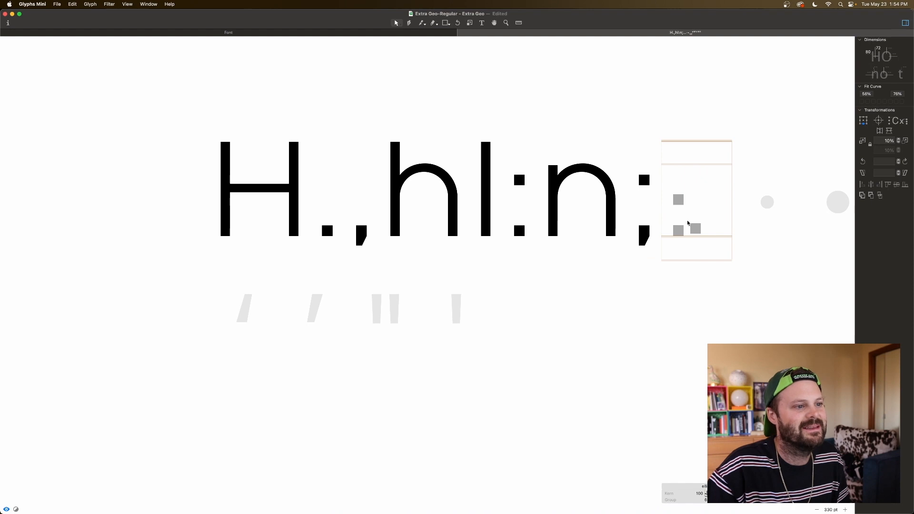
{"action": "key", "text": "super+z"}
Step: Duplicate the period component in the ellipsis glyph and shift the copy right along the baseline as the second dot
{"action": "left_click", "coordinate": [679, 231]}
{"action": "key", "text": "super+d"}
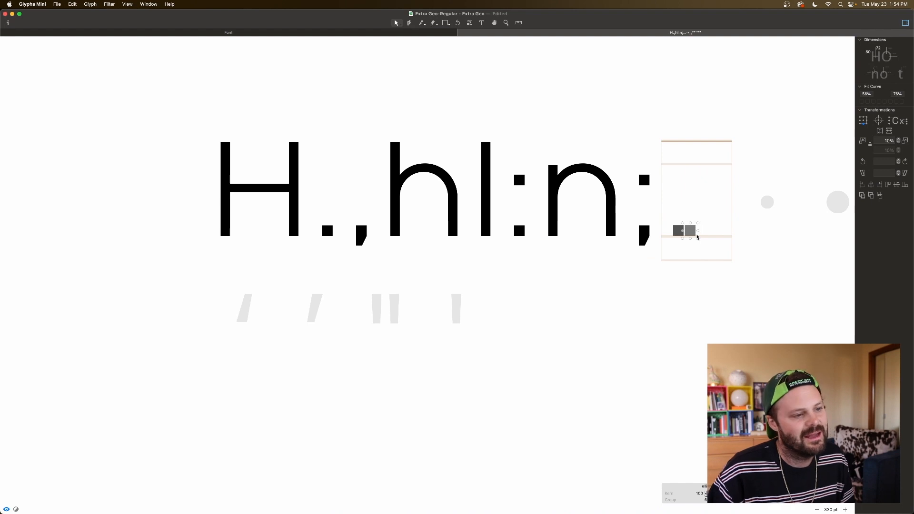
{"action": "key", "text": "Right"}
{"action": "key", "text": "Right"}
{"action": "key", "text": "Right"}
{"action": "key", "text": "Right"}
{"action": "key", "text": "Right"}
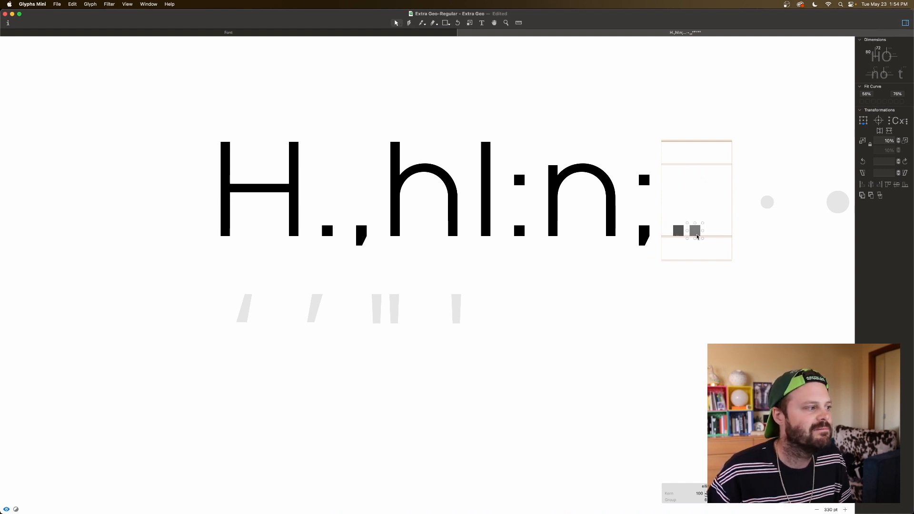
Step: Place a third period component to the right in the ellipsis glyph, spacing the three baseline dots evenly
{"action": "left_click", "coordinate": [678, 234]}
{"action": "key", "text": "super+Right"}
{"action": "key", "text": "super+Right"}
{"action": "key", "text": "super+Right"}
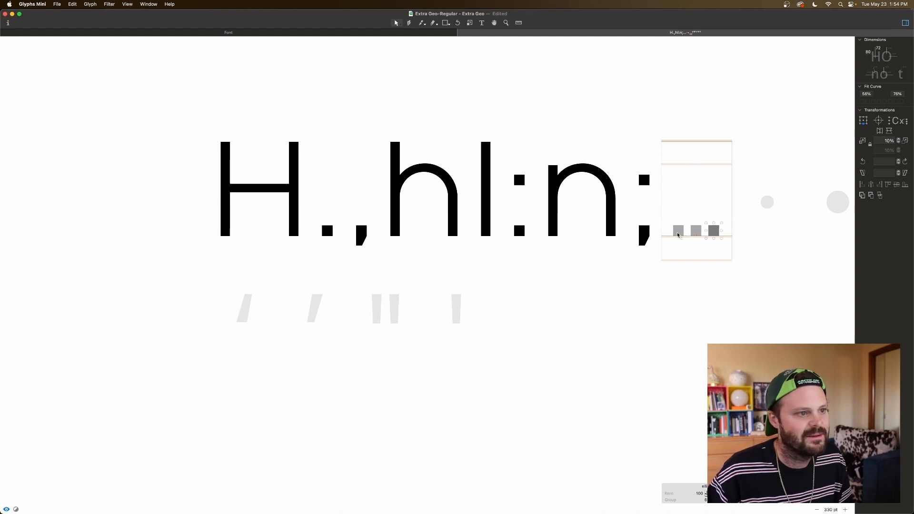
{"action": "left_click", "coordinate": [697, 196]}
Step: Preview the ellipsis within the reference text and examine its dot spacing at a display size of 100 pt
{"action": "key", "text": "space"}
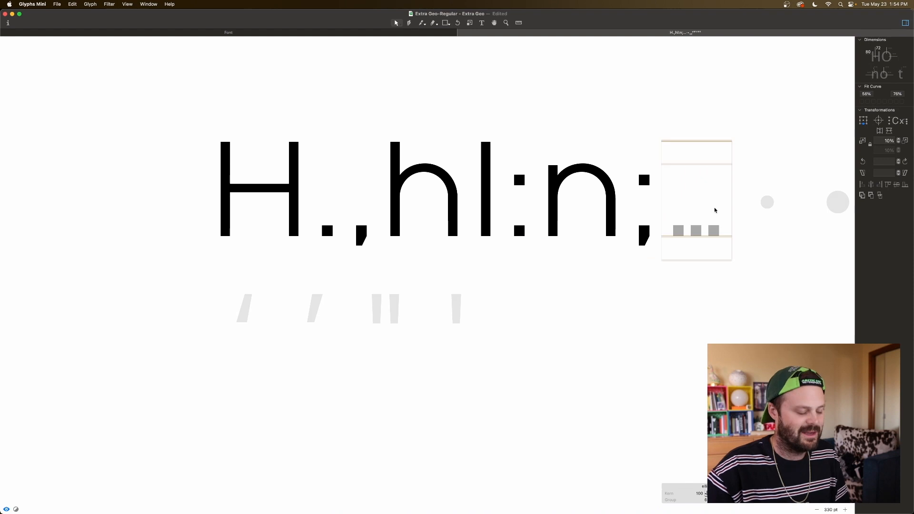
{"action": "key", "text": "super+minus"}
{"action": "key", "text": "super+minus"}
{"action": "key", "text": "super+minus"}
{"action": "key", "text": "space"}
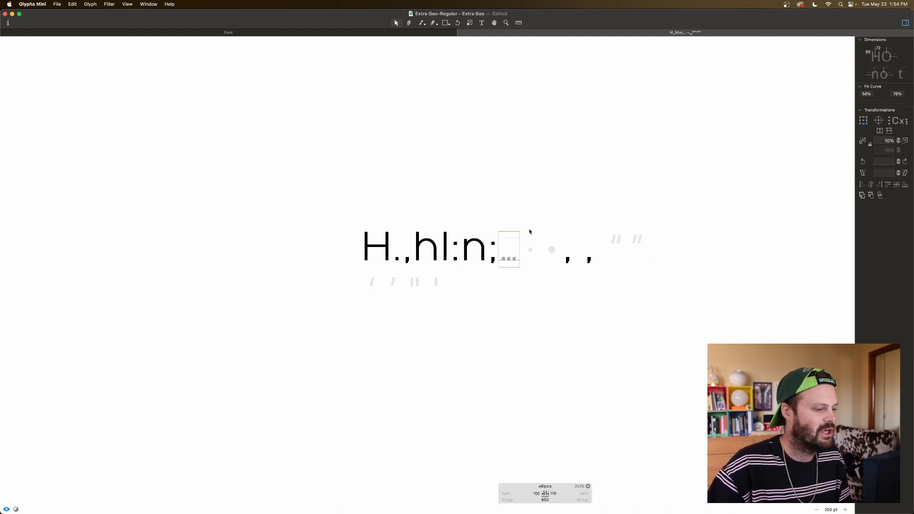
{"action": "key", "text": "super+plus"}
{"action": "key", "text": "super+plus"}
{"action": "key", "text": "super+plus"}
{"action": "scroll", "coordinate": [527, 214], "scroll_direction": "right", "scroll_amount": 10}
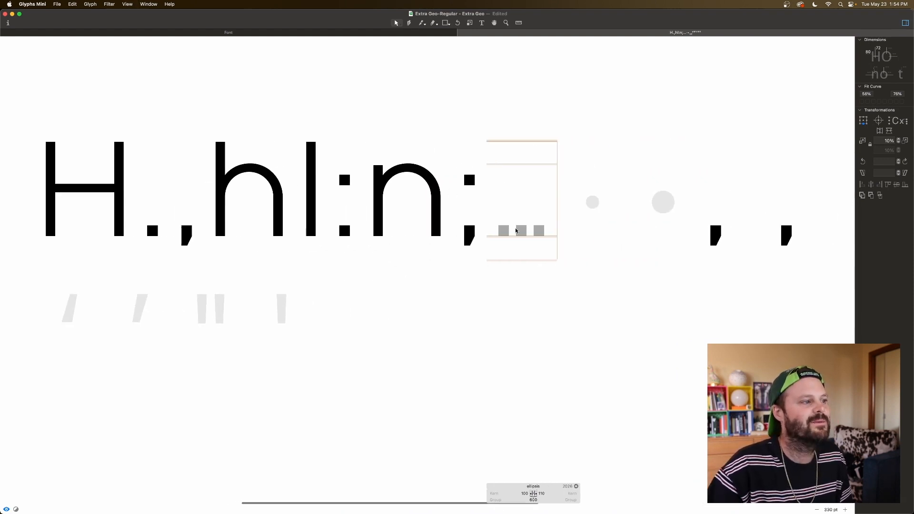
Step: Insert a lowercase l before the periodcentered glyph and a lowercase n after it in the reference text
{"action": "double_click", "coordinate": [509, 197]}
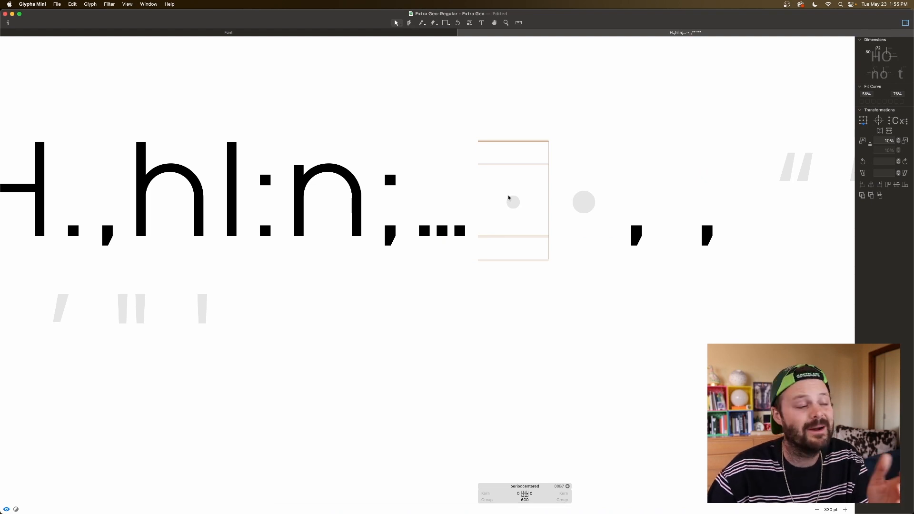
{"action": "key", "text": "t"}
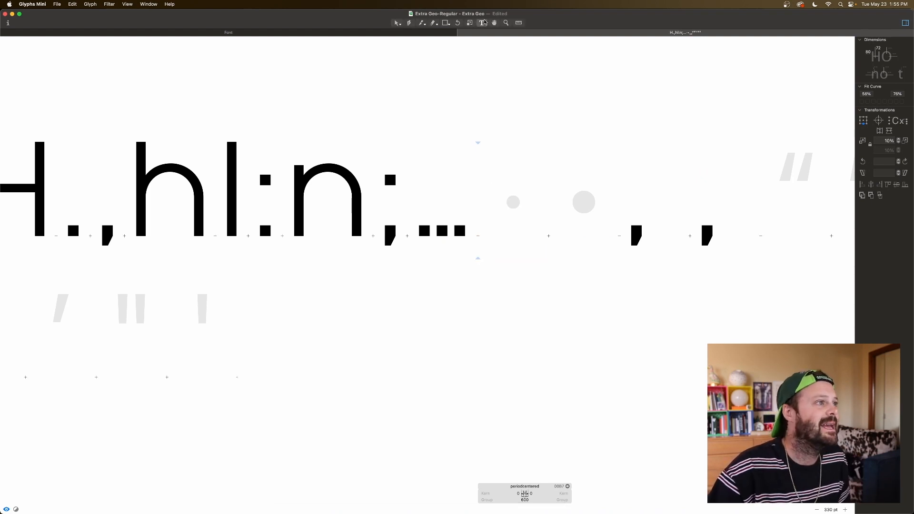
{"action": "type", "text": "l"}
{"action": "key", "text": "Right"}
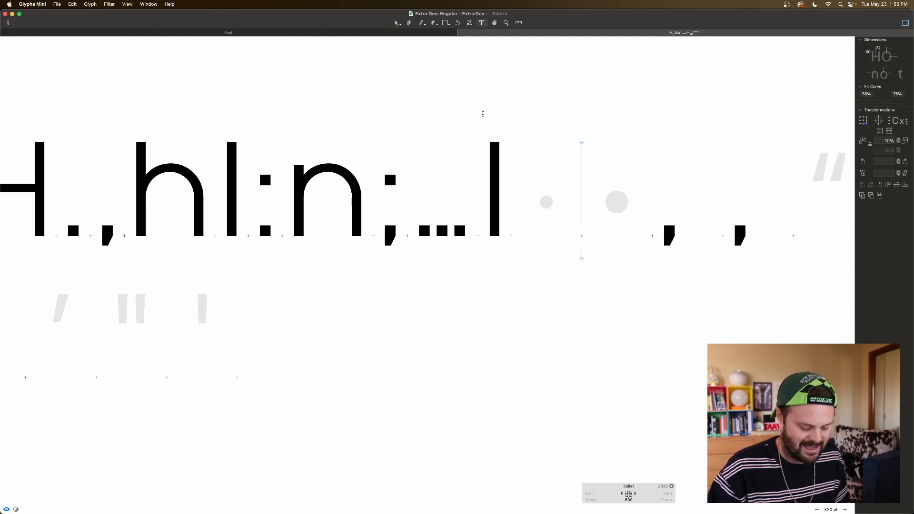
{"action": "type", "text": "n"}
{"action": "key", "text": "Escape"}
Step: Add the period glyph as a component in the empty periodcentered glyph
{"action": "double_click", "coordinate": [549, 199]}
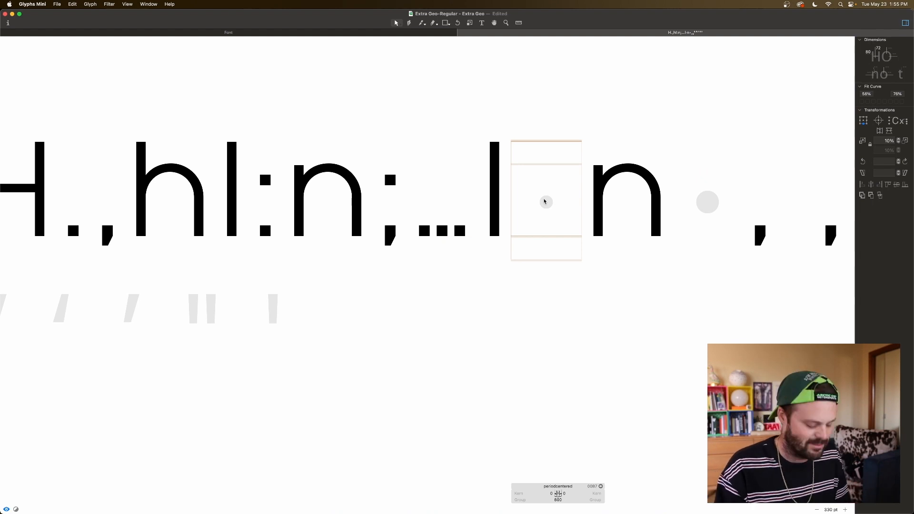
{"action": "right_click", "coordinate": [545, 202]}
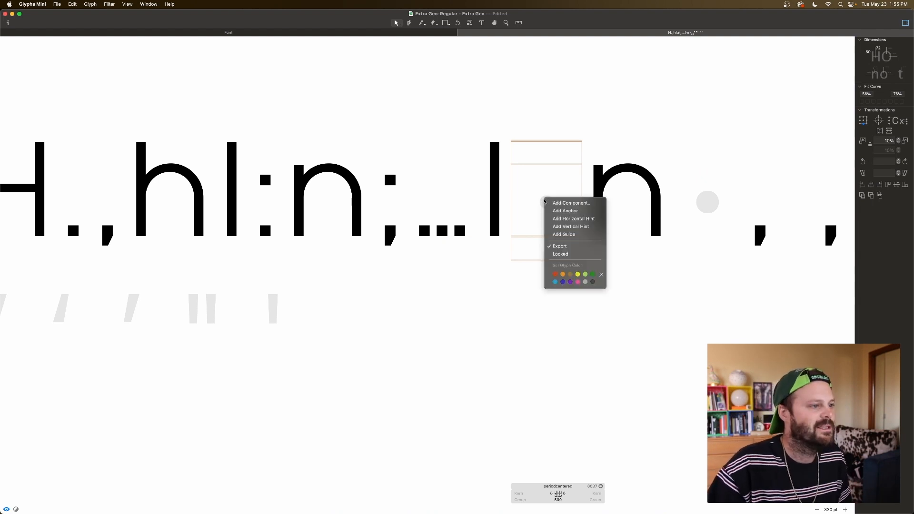
{"action": "left_click", "coordinate": [551, 203]}
{"action": "type", "text": "per"}
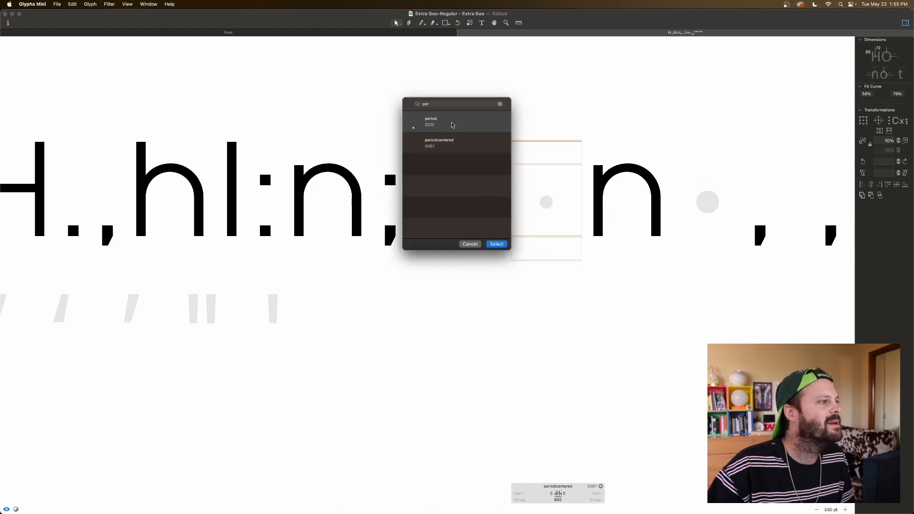
{"action": "left_click", "coordinate": [453, 124]}
{"action": "key", "text": "Return"}
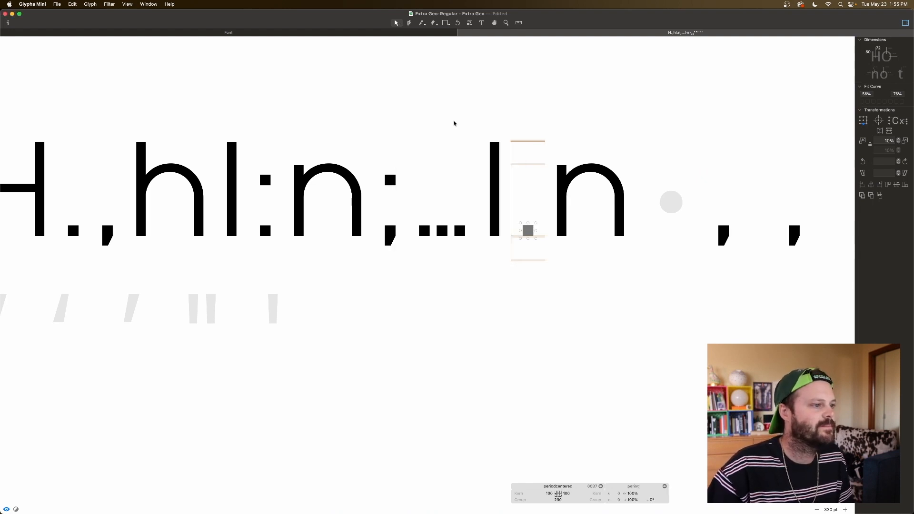
Step: Raise the period component in the periodcentered glyph to a vertical offset of 365
{"action": "key", "text": "super+shift+Up"}
{"action": "key", "text": "super+shift+Up"}
{"action": "key", "text": "super+shift+Up"}
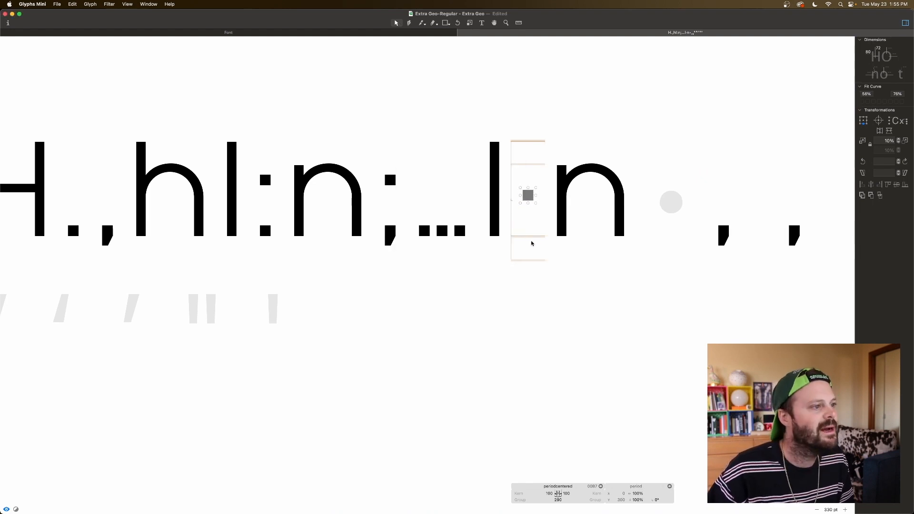
{"action": "key", "text": "super+shift+Up"}
{"action": "key", "text": "Down"}
{"action": "key", "text": "Down"}
{"action": "key", "text": "Down"}
{"action": "key", "text": "Down"}
{"action": "key", "text": "Down"}
{"action": "key", "text": "Down"}
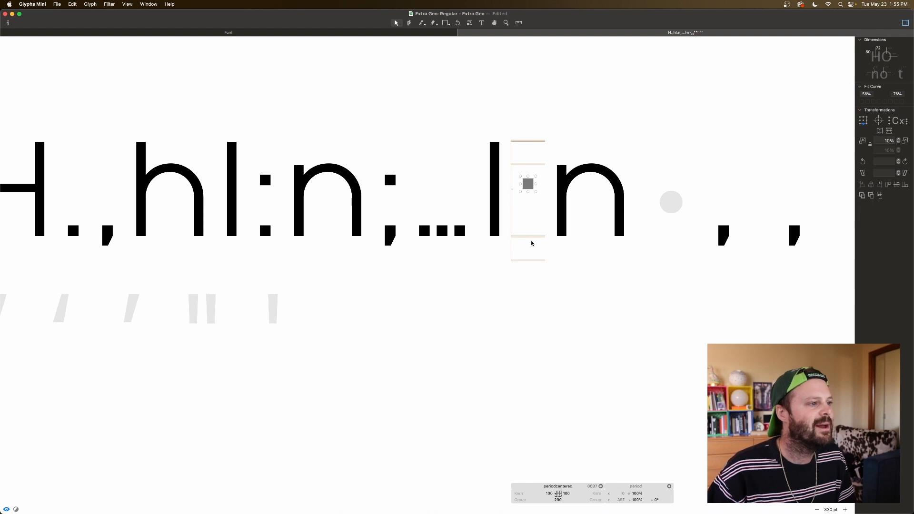
{"action": "key", "text": "shift+Down"}
{"action": "key", "text": "shift+Down"}
{"action": "key", "text": "space"}
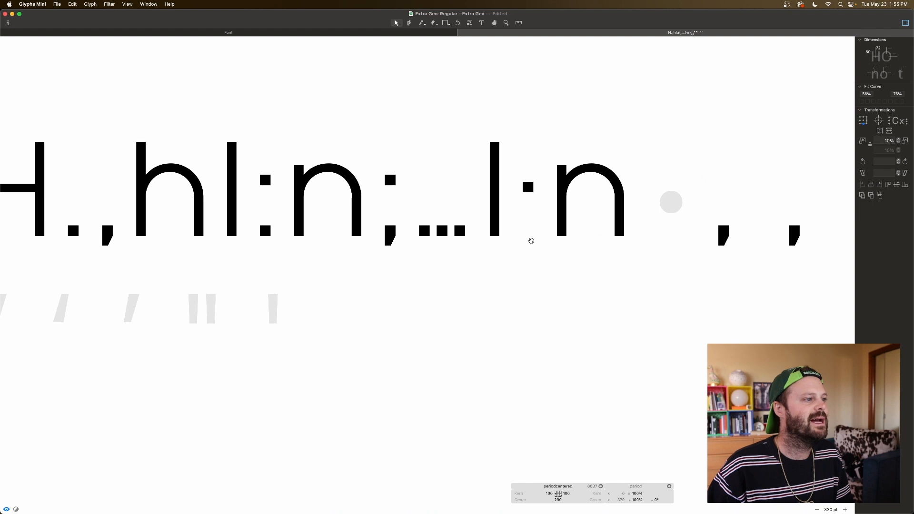
{"action": "key", "text": "Down"}
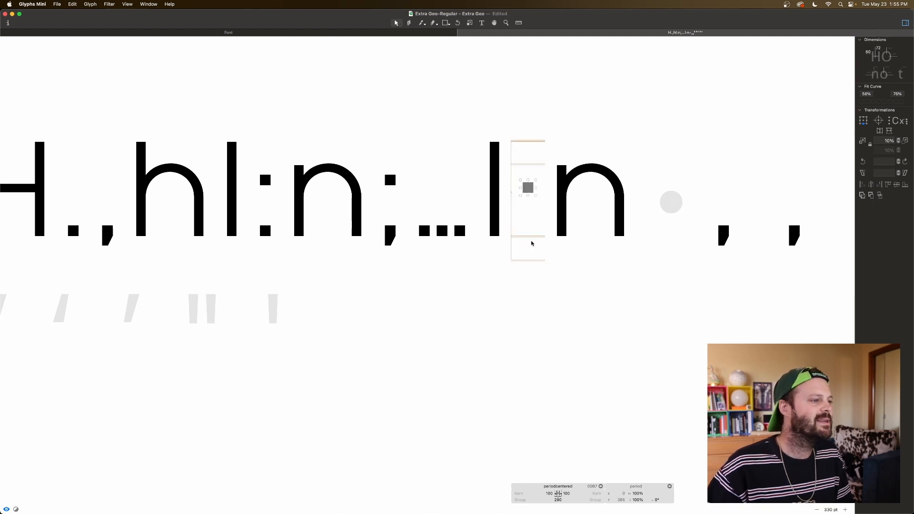
Step: Copy the period component from the periodcentered glyph and paste it into the empty bullet glyph
{"action": "left_click", "coordinate": [529, 223]}
{"action": "left_click", "coordinate": [528, 189]}
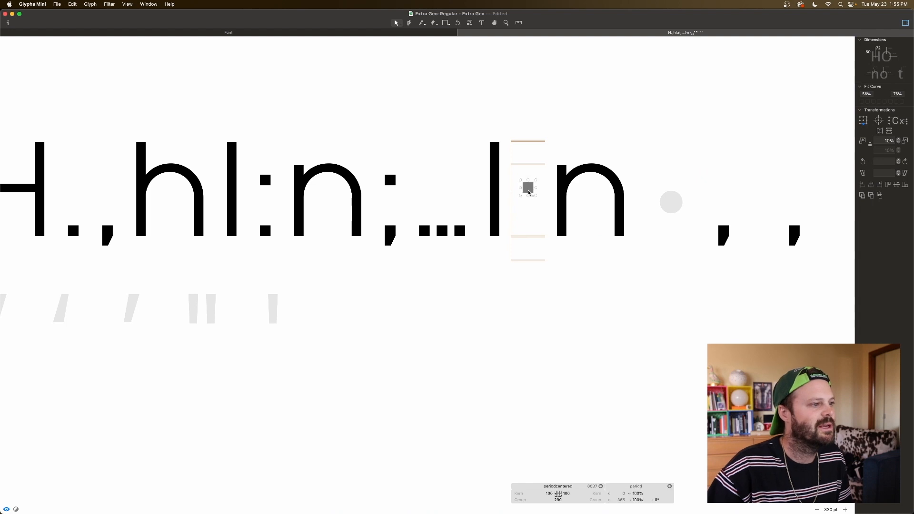
{"action": "left_click", "coordinate": [529, 203]}
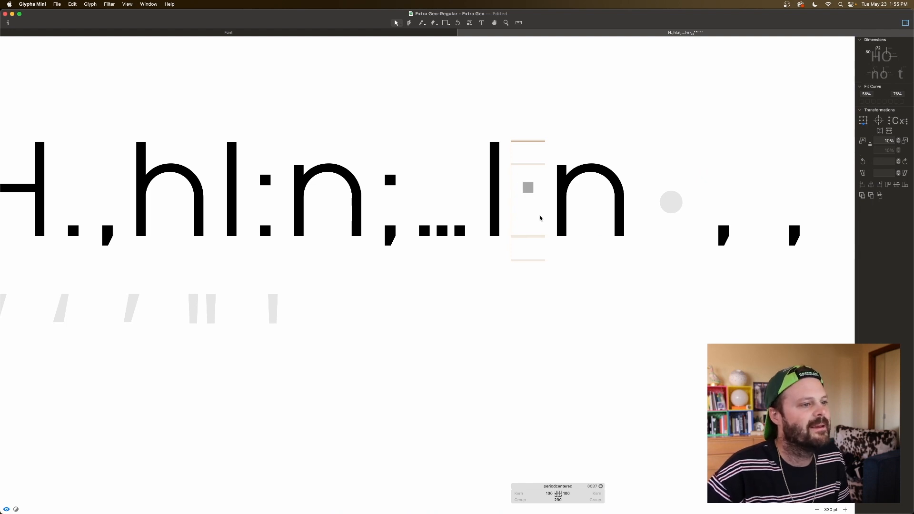
{"action": "left_click", "coordinate": [529, 190]}
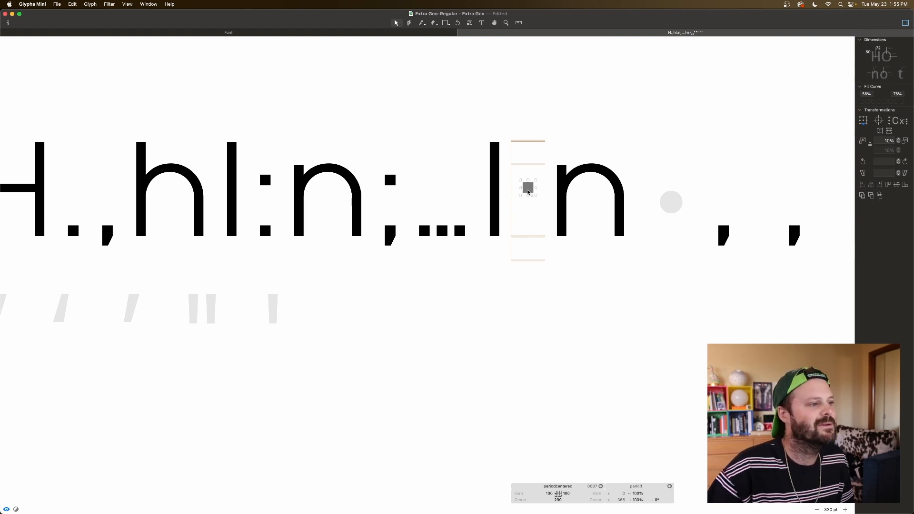
{"action": "key", "text": "super+c"}
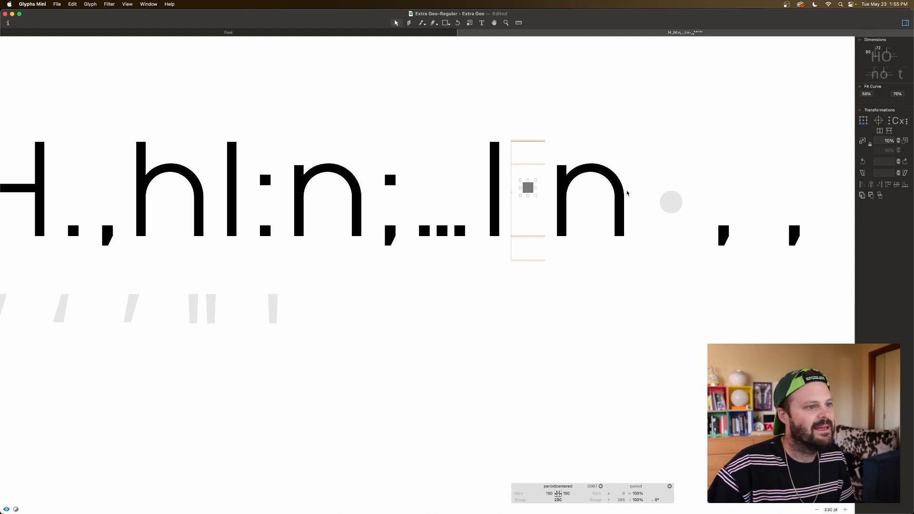
{"action": "double_click", "coordinate": [665, 196]}
{"action": "left_click", "coordinate": [657, 214]}
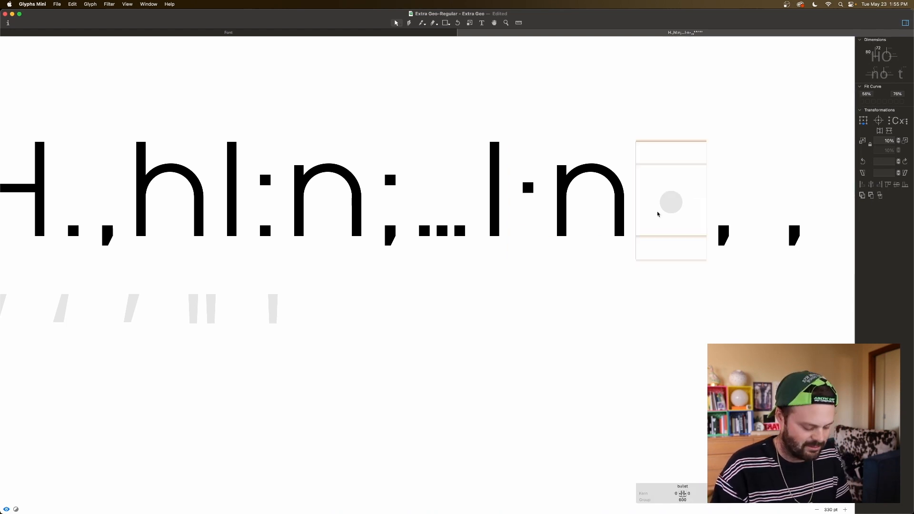
{"action": "key", "text": "super+v"}
{"action": "left_click", "coordinate": [668, 197]}
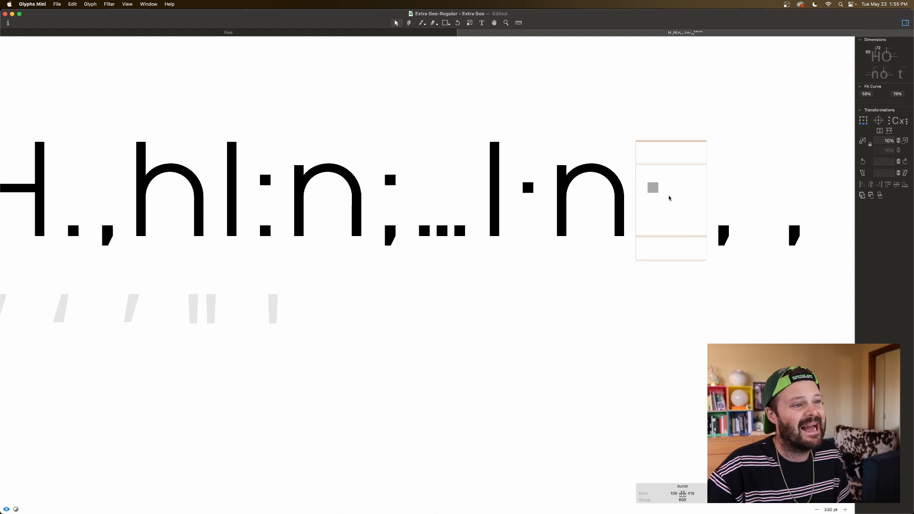
Step: Decompose the period component in the bullet glyph and try widening the square by shifting its nodes horizontally
{"action": "left_click", "coordinate": [654, 189]}
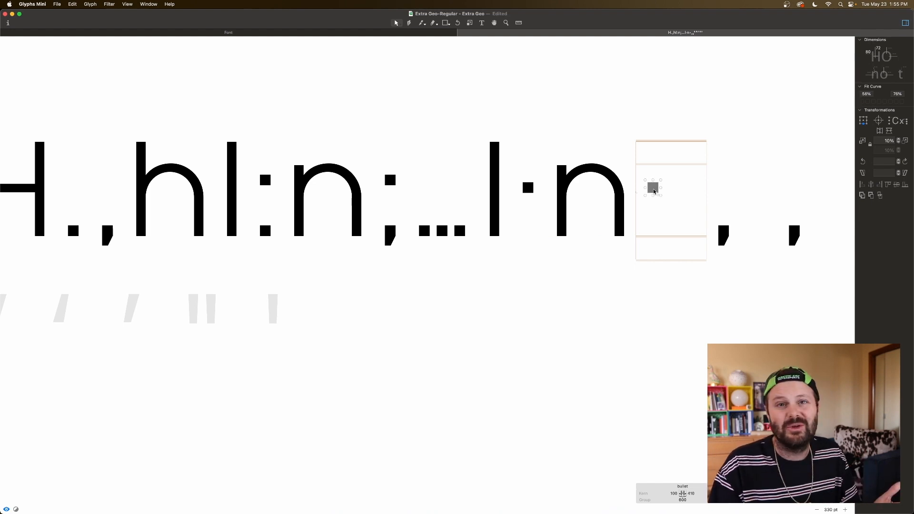
{"action": "right_click", "coordinate": [653, 189]}
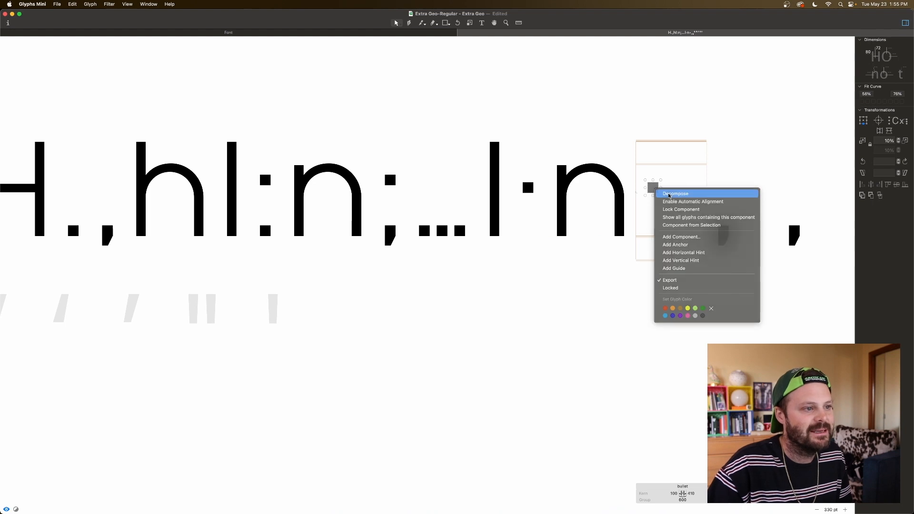
{"action": "left_click", "coordinate": [656, 197]}
{"action": "left_click_drag", "start_coordinate": [653, 202], "coordinate": [653, 202]}
{"action": "key", "text": "shift+Right"}
{"action": "key", "text": "shift+Right"}
{"action": "key", "text": "shift+Right"}
{"action": "key", "text": "shift+Right"}
{"action": "key", "text": "shift+Right"}
{"action": "key", "text": "shift+Right"}
Step: Try increasing the bullet square's height by shifting its lower and upper node pairs, checking the shape in preview
{"action": "left_click_drag", "start_coordinate": [641, 188], "coordinate": [679, 208]}
{"action": "key", "text": "shift+Down"}
{"action": "key", "text": "shift+Down"}
{"action": "key", "text": "shift+Down"}
{"action": "key", "text": "shift+Down"}
{"action": "key", "text": "shift+Down"}
{"action": "left_click_drag", "start_coordinate": [678, 179], "coordinate": [633, 189]}
{"action": "key", "text": "shift+Up"}
{"action": "key", "text": "shift+Up"}
{"action": "key", "text": "shift+Up"}
{"action": "key", "text": "shift+Up"}
{"action": "key", "text": "shift+Up"}
{"action": "key", "text": "space"}
{"action": "key", "text": "shift+Down"}
{"action": "key", "text": "shift+Down"}
{"action": "key", "text": "shift+Down"}
{"action": "key", "text": "shift+Down"}
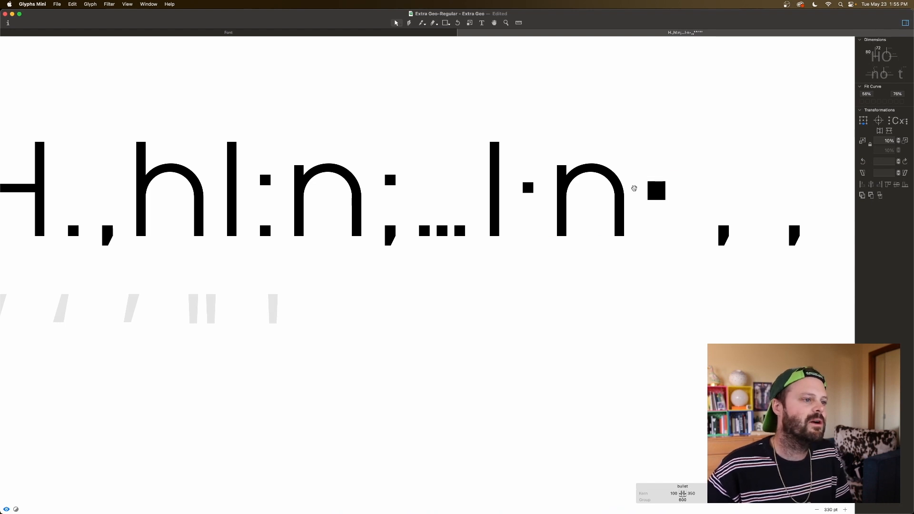
{"action": "left_click_drag", "start_coordinate": [677, 177], "coordinate": [642, 210]}
{"action": "key", "text": "space"}
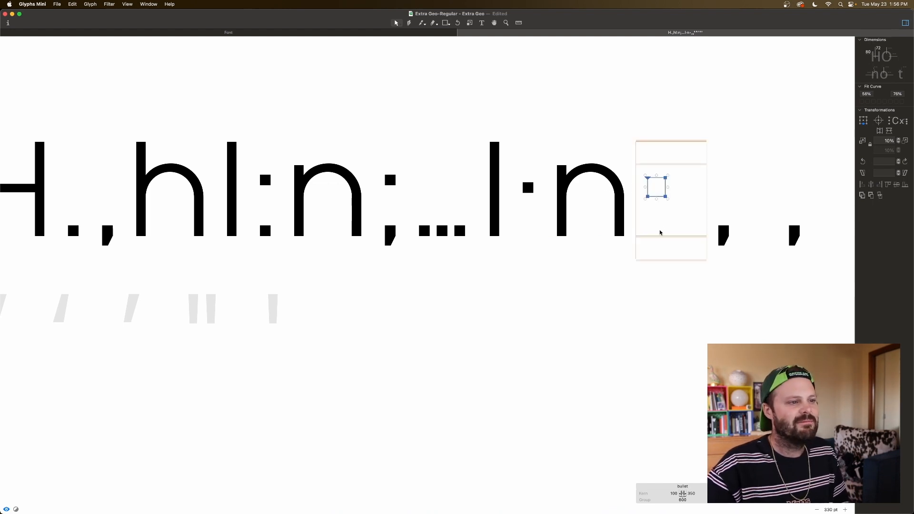
Step: Undo the manual resizing and the decomposition of the bullet's period component
{"action": "key", "text": "super+z"}
{"action": "key", "text": "super+z"}
{"action": "key", "text": "super+z"}
{"action": "key", "text": "super+z"}
{"action": "key", "text": "super+z"}
{"action": "key", "text": "super+z"}
{"action": "key", "text": "super+z"}
{"action": "key", "text": "super+z"}
{"action": "key", "text": "super+z"}
{"action": "key", "text": "super+z"}
{"action": "key", "text": "super+z"}
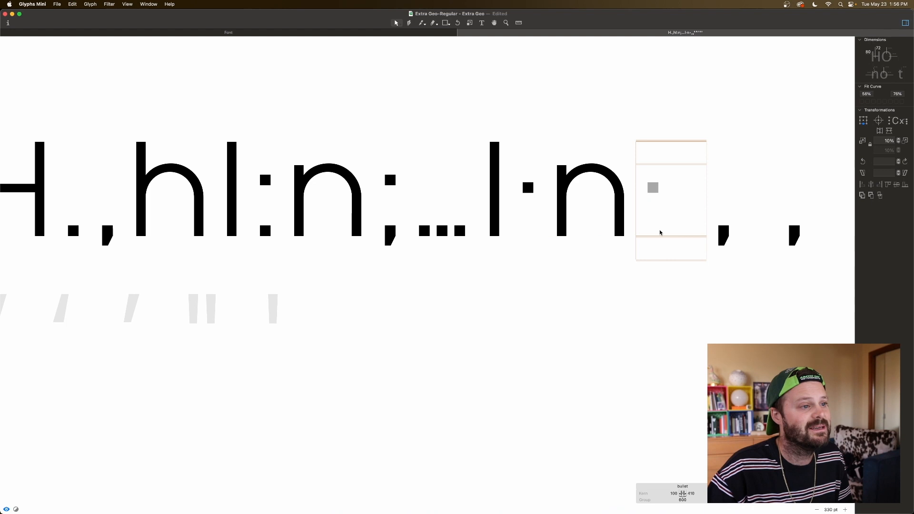
Step: Try scaling up the bullet's period component in 10% increments and undo the scaling
{"action": "left_click", "coordinate": [657, 188]}
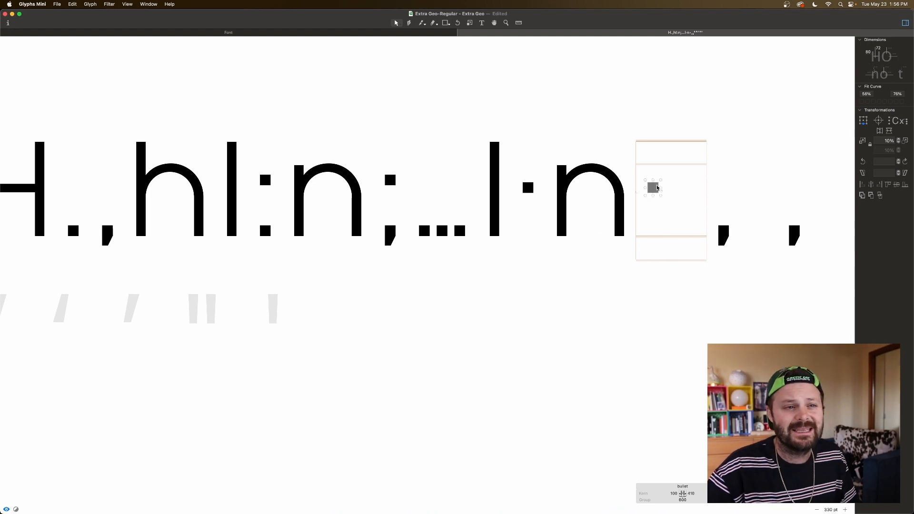
{"action": "left_click", "coordinate": [904, 141]}
{"action": "left_click", "coordinate": [904, 142]}
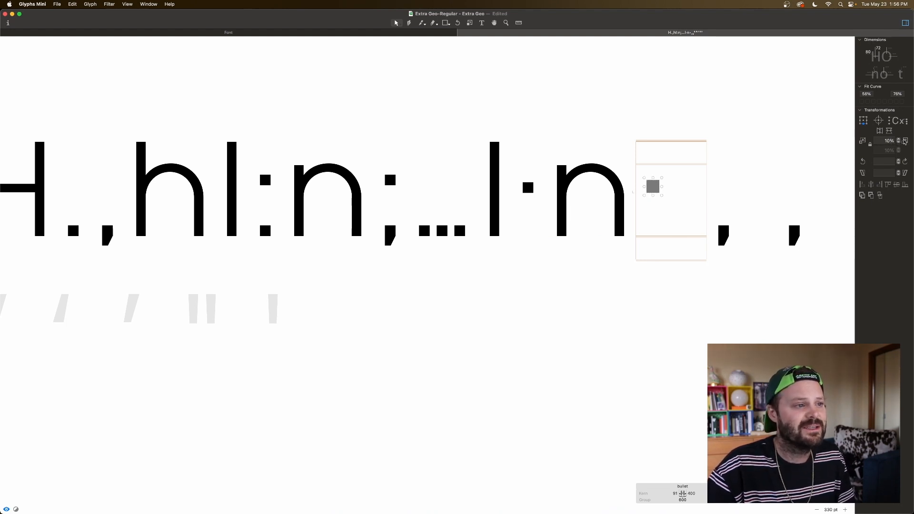
{"action": "left_click", "coordinate": [904, 141]}
{"action": "key", "text": "super+z"}
{"action": "key", "text": "super+z"}
{"action": "key", "text": "super+z"}
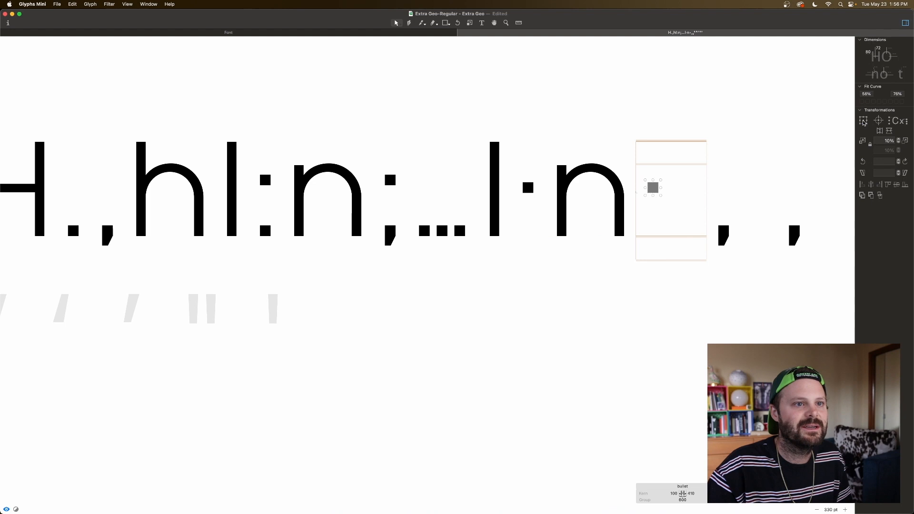
Step: Enlarge the bullet's period component from its center in repeated scaling increments of about 10%, checking it in preview
{"action": "left_click", "coordinate": [905, 141]}
{"action": "left_click", "coordinate": [906, 141]}
{"action": "left_click", "coordinate": [905, 142]}
{"action": "left_click", "coordinate": [906, 141]}
{"action": "left_click", "coordinate": [905, 142]}
{"action": "key", "text": "Escape"}
{"action": "left_click", "coordinate": [906, 142]}
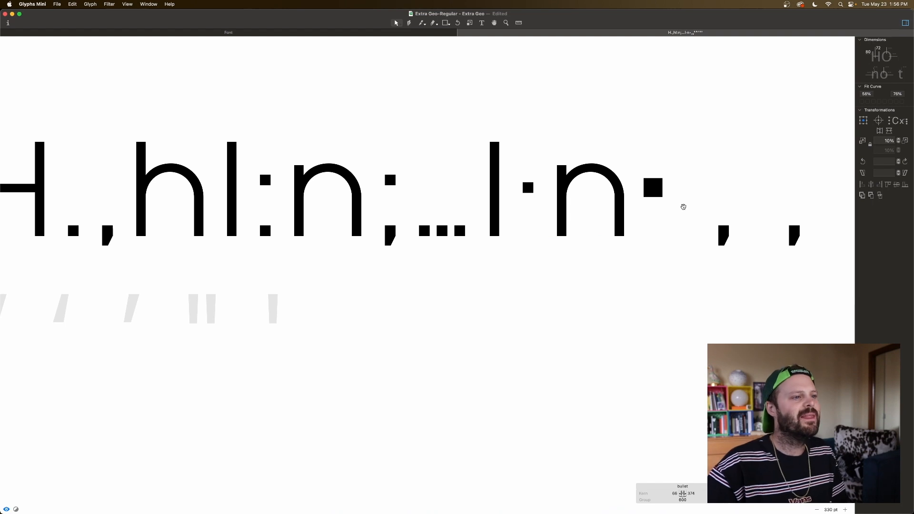
{"action": "double_click", "coordinate": [688, 206]}
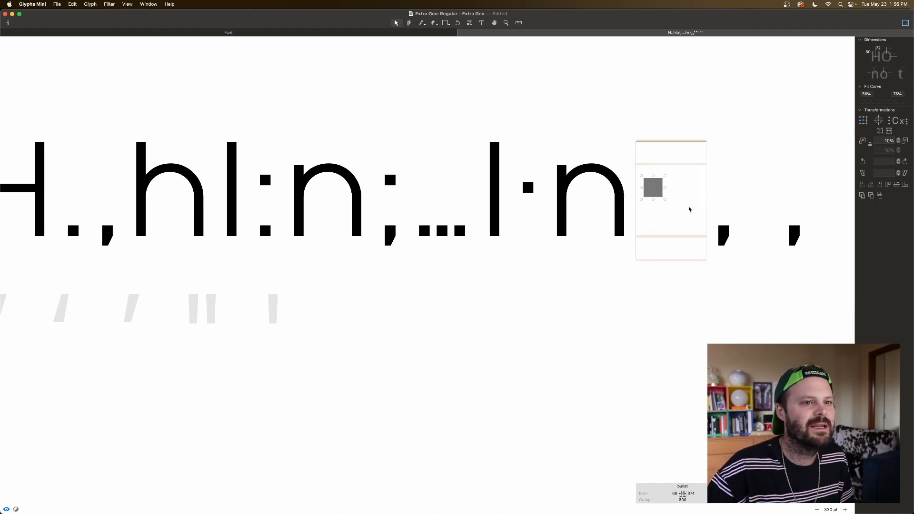
{"action": "left_click", "coordinate": [883, 141]}
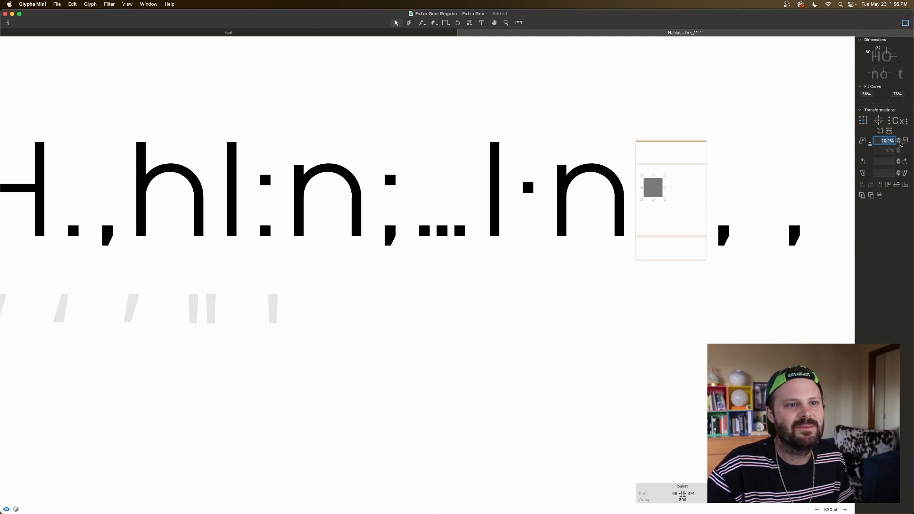
{"action": "left_click", "coordinate": [906, 140]}
{"action": "left_click", "coordinate": [698, 218]}
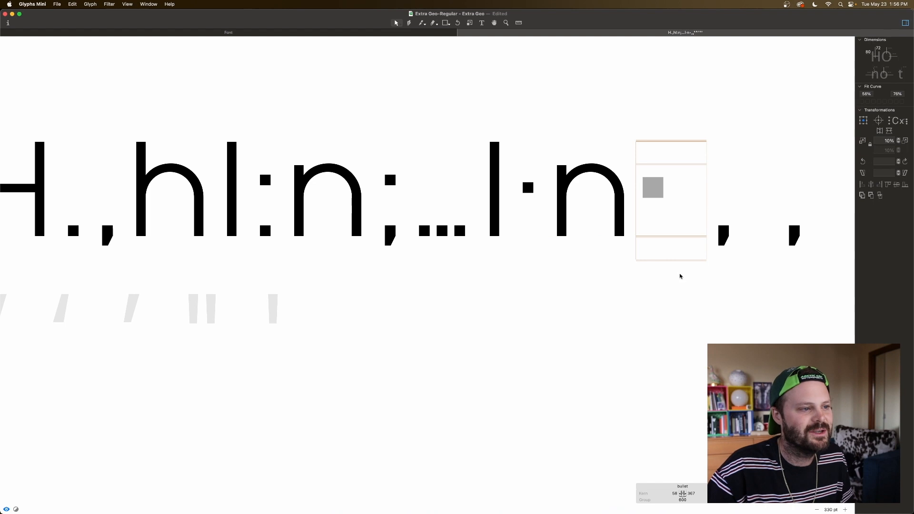
Step: Set the bullet glyph's left and right sidebearings to match the period glyph
{"action": "double_click", "coordinate": [675, 493]}
{"action": "type", "text": "period"}
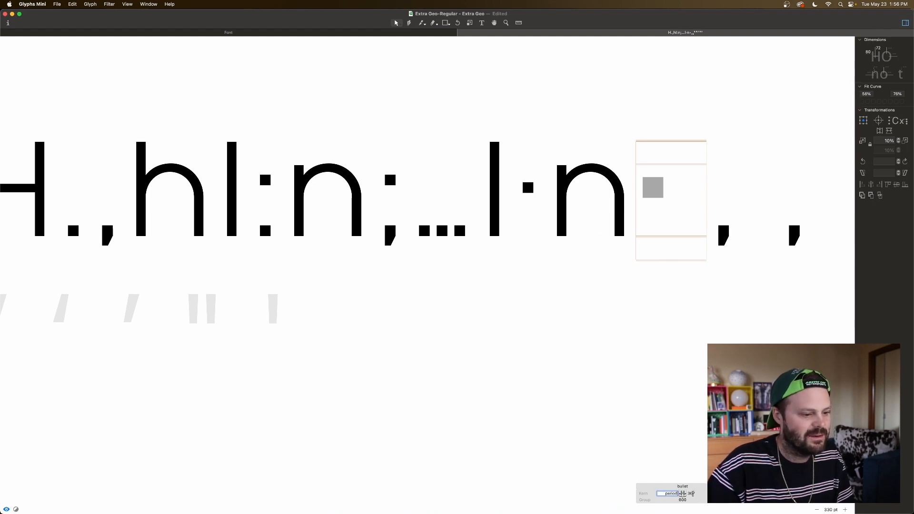
{"action": "key", "text": "Return"}
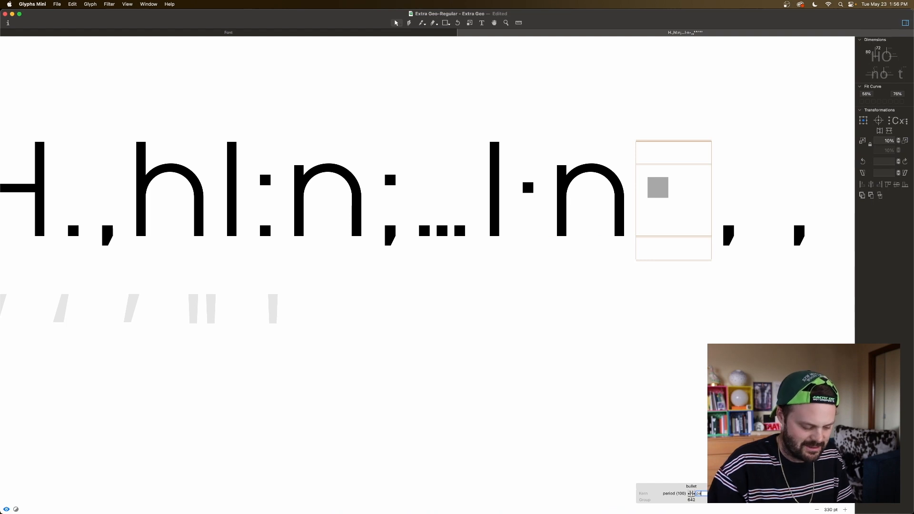
{"action": "key", "text": "Return"}
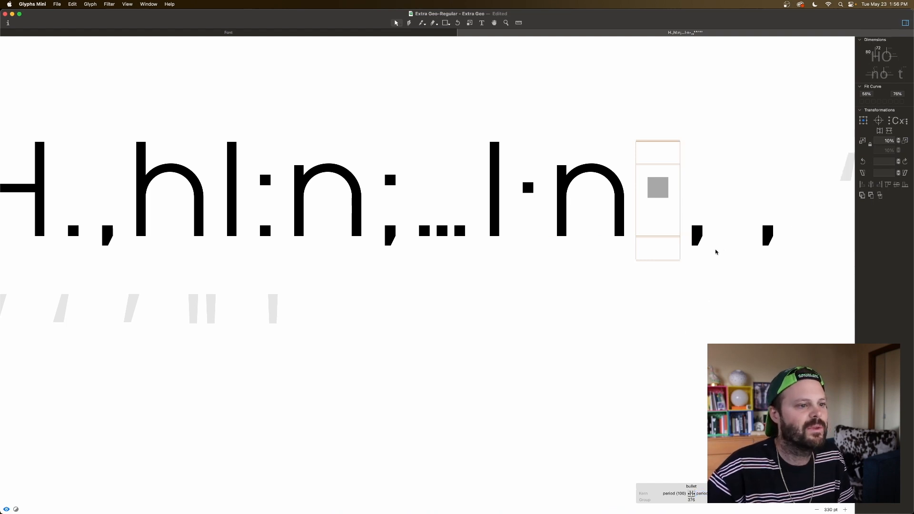
Step: Set the sidebearings of the single low quote glyph after the bullet to match the period
{"action": "double_click", "coordinate": [699, 232]}
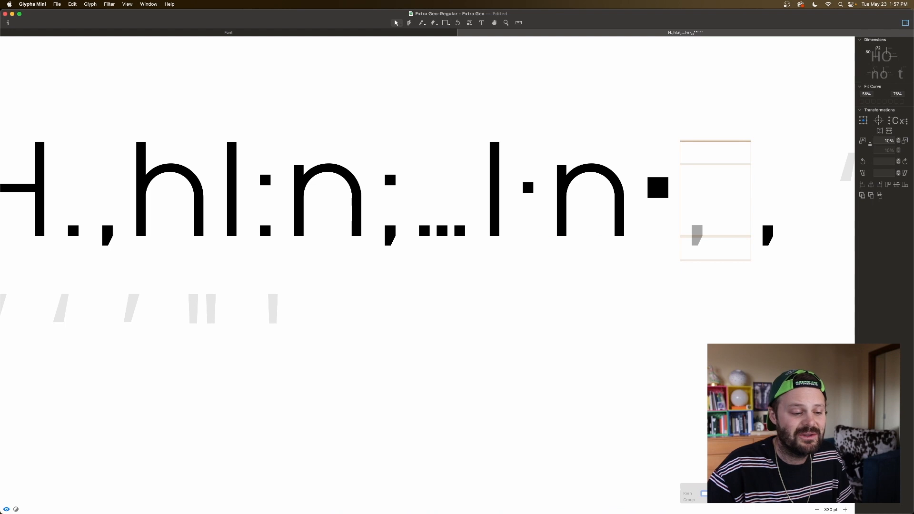
{"action": "scroll", "coordinate": [427, 275], "scroll_direction": "down", "scroll_amount": 1}
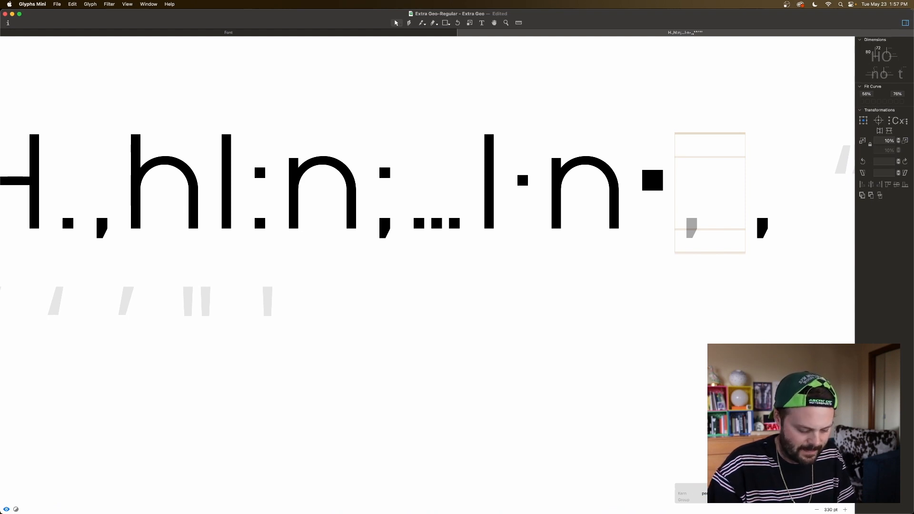
{"action": "key", "text": "Return"}
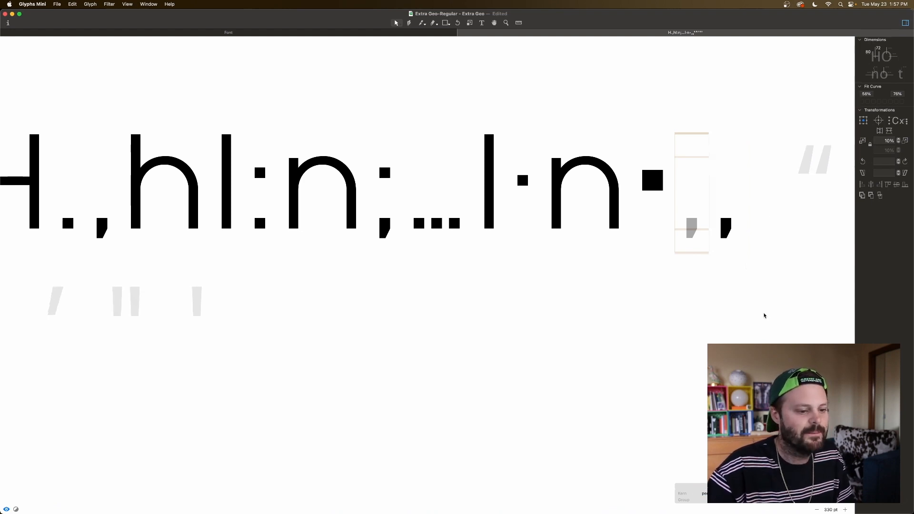
Step: Duplicate the comma component in the quotedblbase glyph, placing the copy close beside the original
{"action": "double_click", "coordinate": [730, 236]}
{"action": "left_click", "coordinate": [728, 230]}
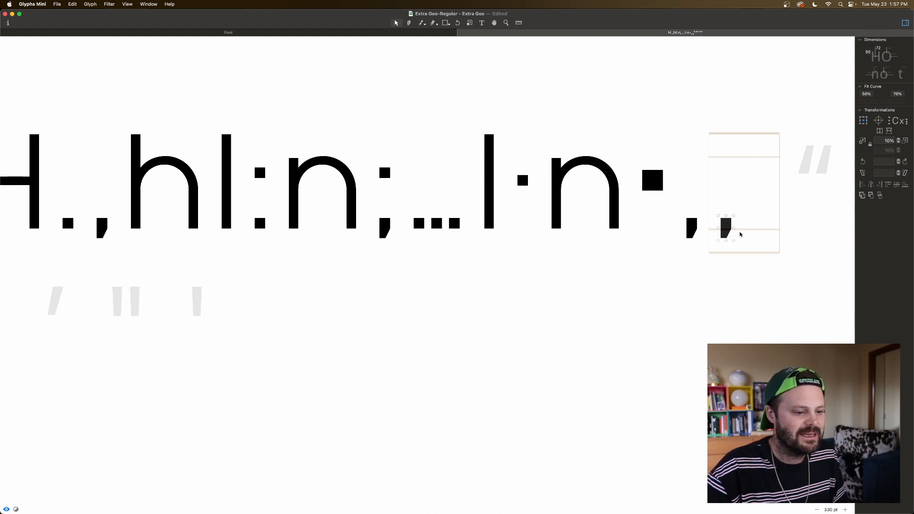
{"action": "left_click_drag", "start_coordinate": [727, 233], "coordinate": [743, 232]}
{"action": "key", "text": "space"}
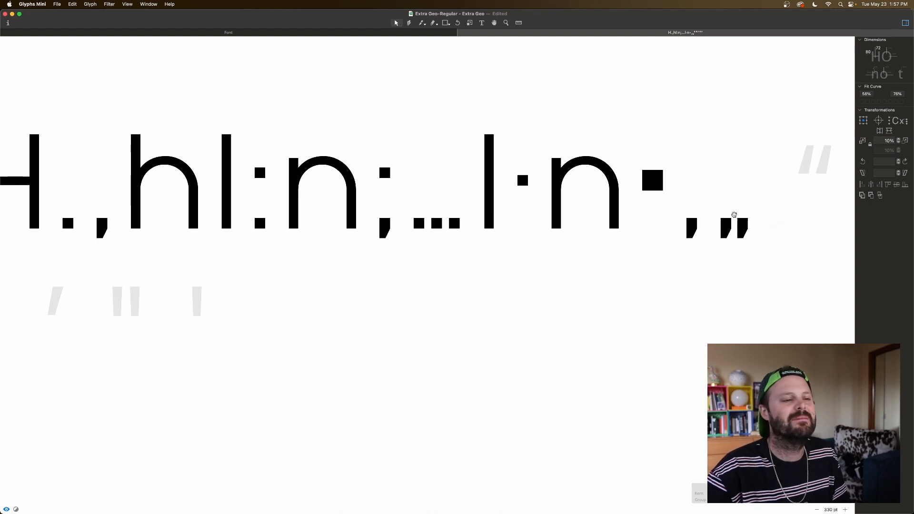
{"action": "left_click_drag", "start_coordinate": [741, 228], "coordinate": [739, 228]}
{"action": "key", "text": "space"}
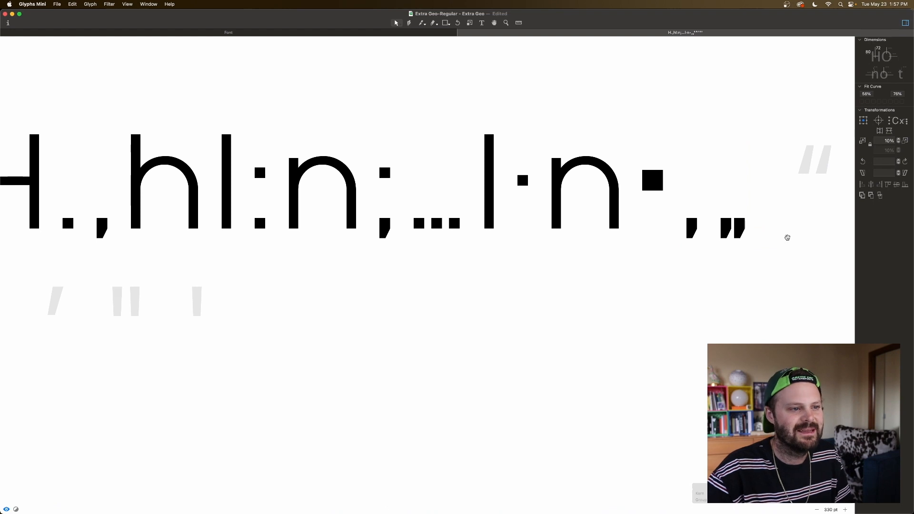
Step: Fine-tune the gap between the two commas of quotedblbase in preview, ending with a right sidebearing of 271
{"action": "key", "text": "shift+Right"}
{"action": "key", "text": "shift+Right"}
{"action": "key", "text": "shift+Right"}
{"action": "key", "text": "shift+Right"}
{"action": "key", "text": "shift+Right"}
{"action": "key", "text": "shift+Right"}
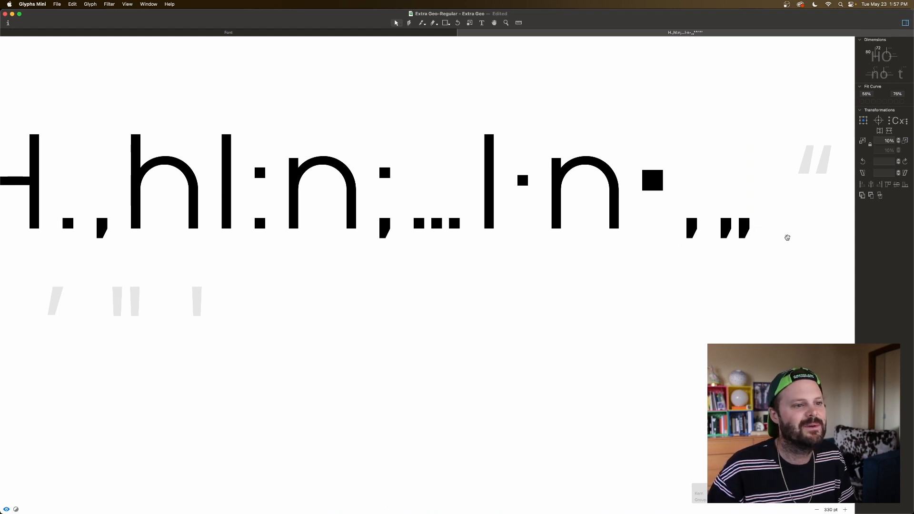
{"action": "key", "text": "shift+Left"}
{"action": "key", "text": "shift+Left"}
{"action": "key", "text": "shift+Left"}
{"action": "key", "text": "shift+Left"}
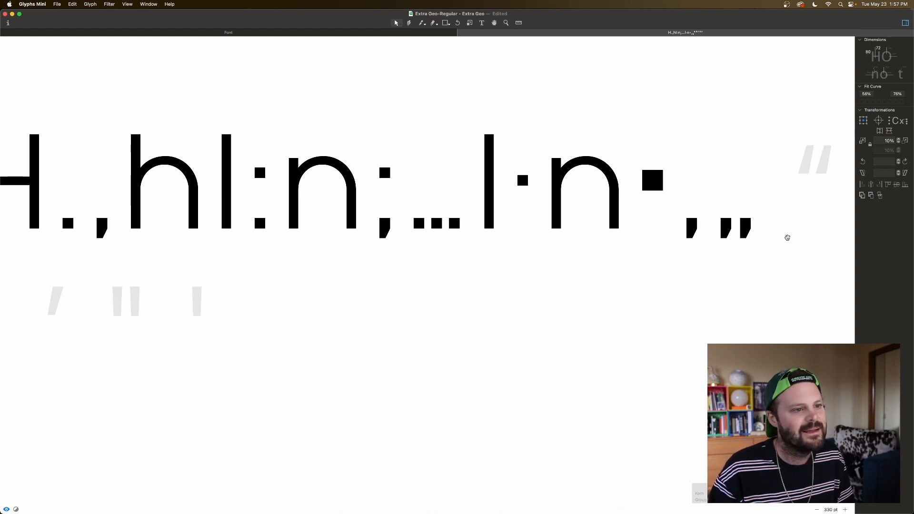
{"action": "key", "text": "shift+Right"}
{"action": "key", "text": "shift+Left"}
{"action": "key", "text": "shift+Left"}
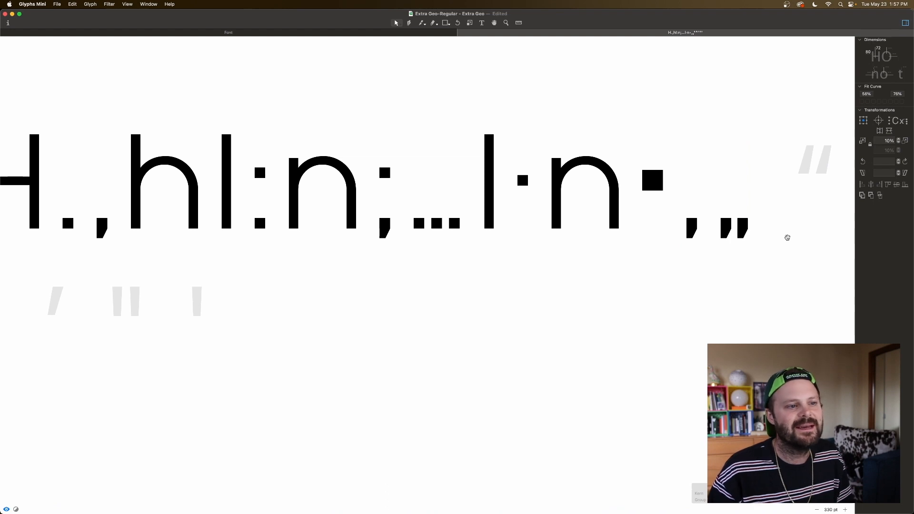
{"action": "key", "text": "shift+Right"}
{"action": "key", "text": "Left"}
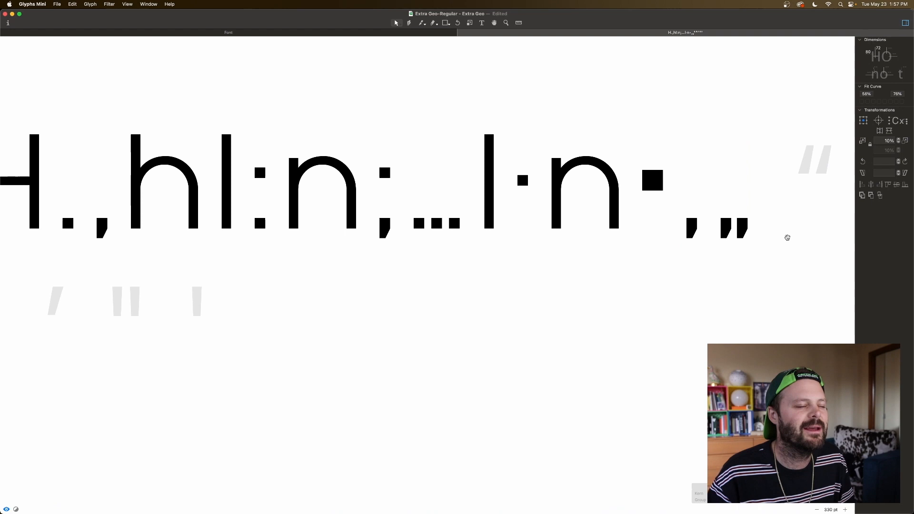
{"action": "key", "text": "space"}
Step: Add the quotedblbase glyph as a component in the empty quotedblleft glyph
{"action": "scroll", "coordinate": [751, 204], "scroll_direction": "right", "scroll_amount": 4}
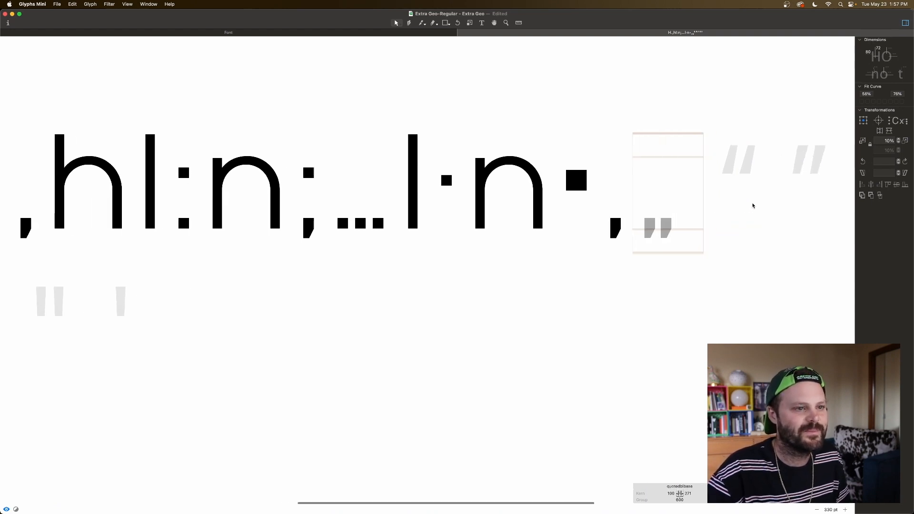
{"action": "scroll", "coordinate": [720, 182], "scroll_direction": "right", "scroll_amount": 4}
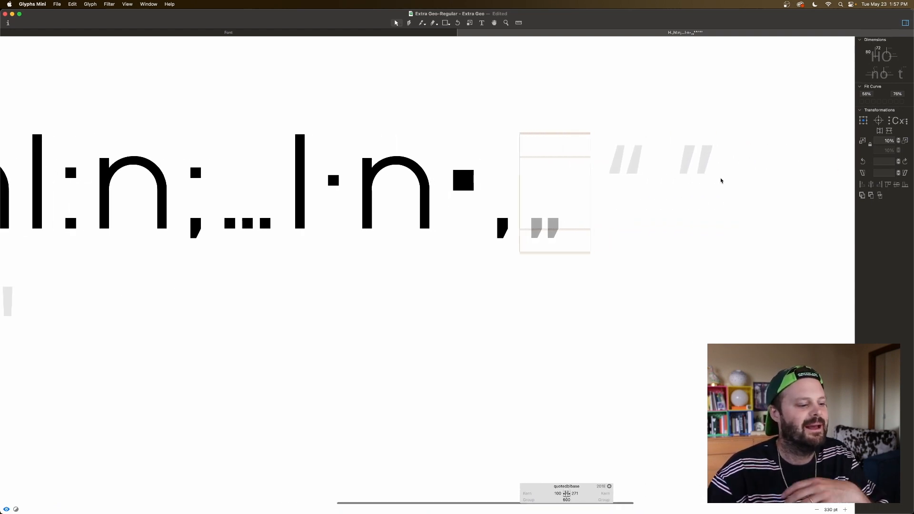
{"action": "double_click", "coordinate": [624, 184]}
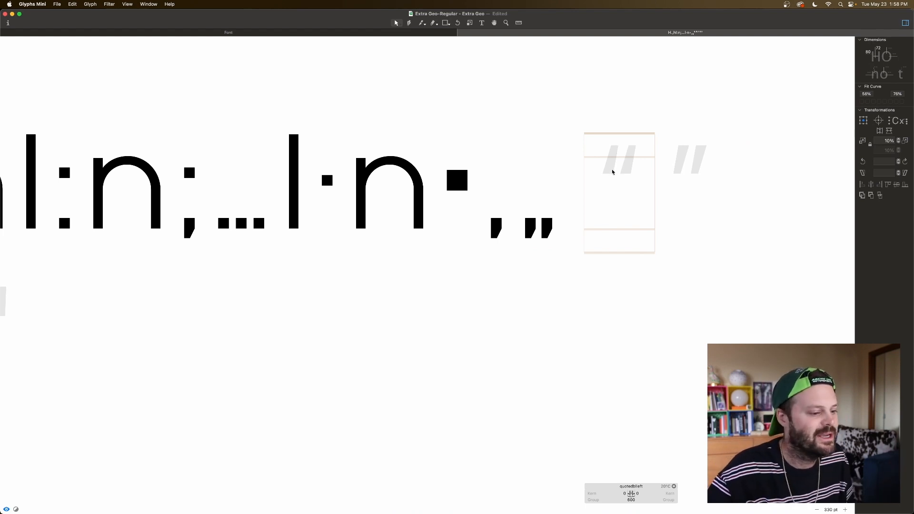
{"action": "right_click", "coordinate": [610, 197]}
{"action": "left_click", "coordinate": [627, 201]}
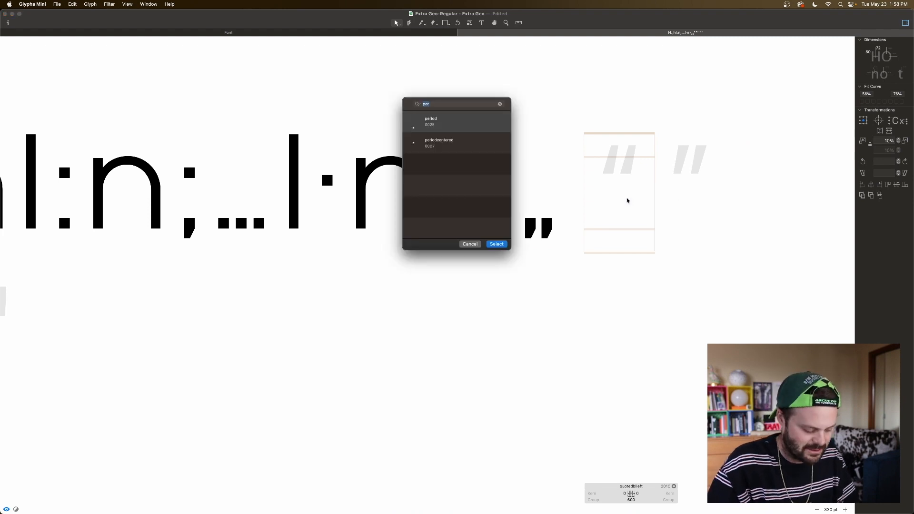
{"action": "type", "text": "w"}
{"action": "key", "text": "BackSpace"}
{"action": "type", "text": "qo"}
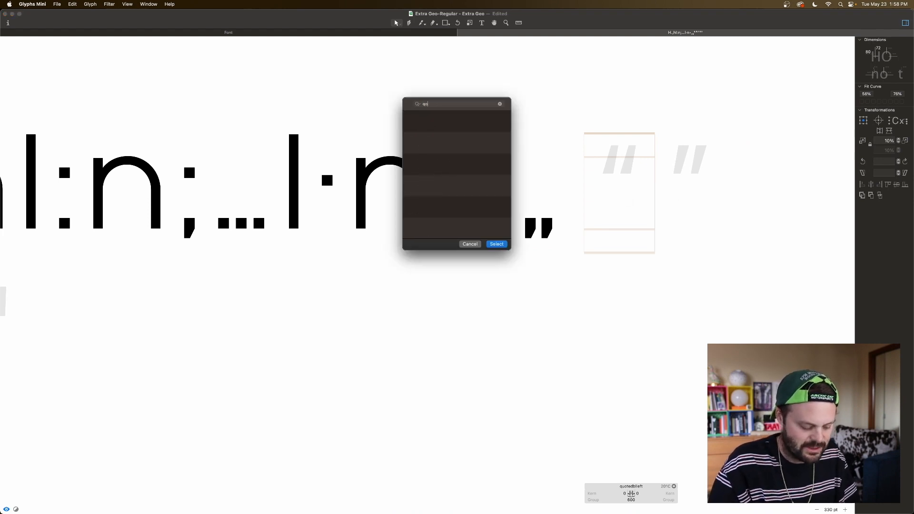
{"action": "key", "text": "BackSpace"}
{"action": "type", "text": "uot"}
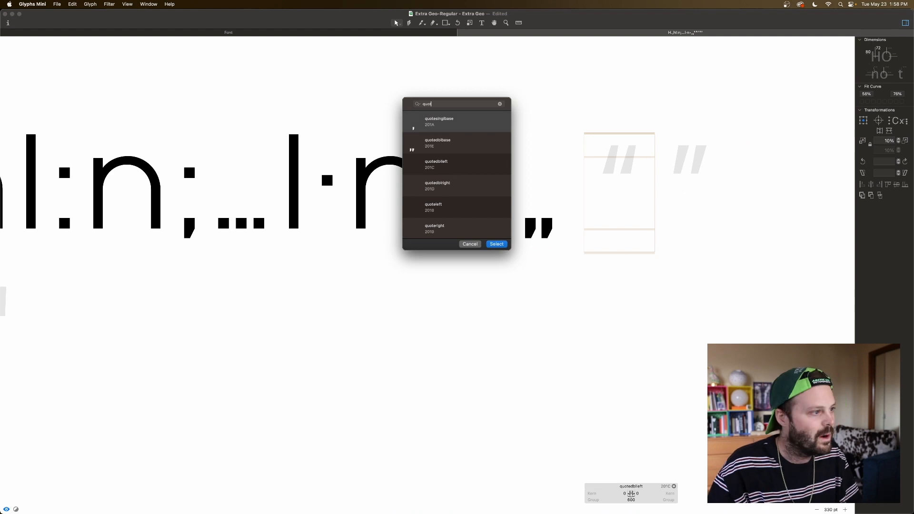
{"action": "double_click", "coordinate": [434, 140]}
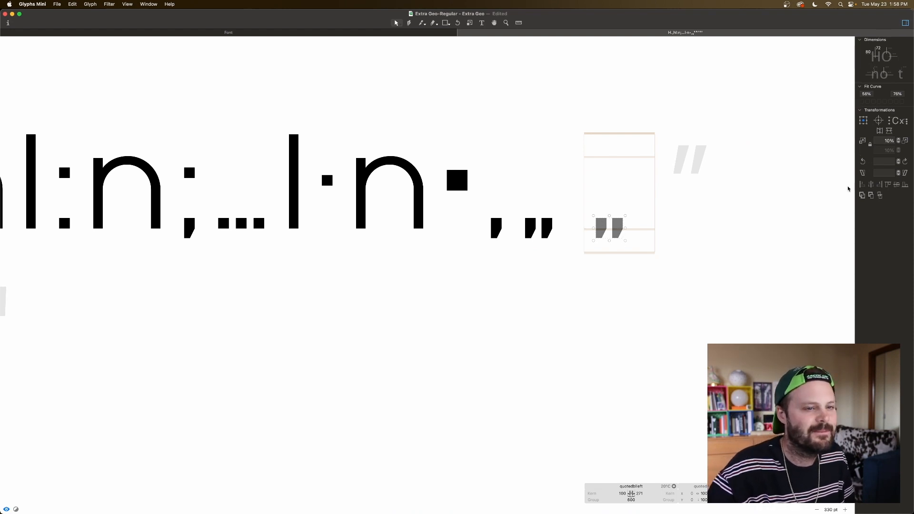
Step: Flip the component in quotedblleft horizontally and vertically, and raise it so its top aligns with the cap height
{"action": "left_click", "coordinate": [879, 131]}
{"action": "left_click", "coordinate": [889, 131]}
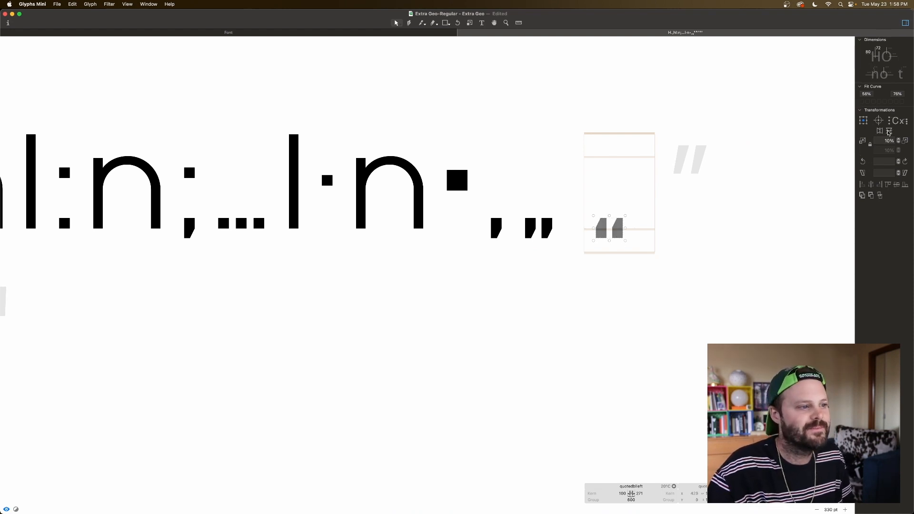
{"action": "left_click_drag", "start_coordinate": [616, 234], "coordinate": [615, 149]}
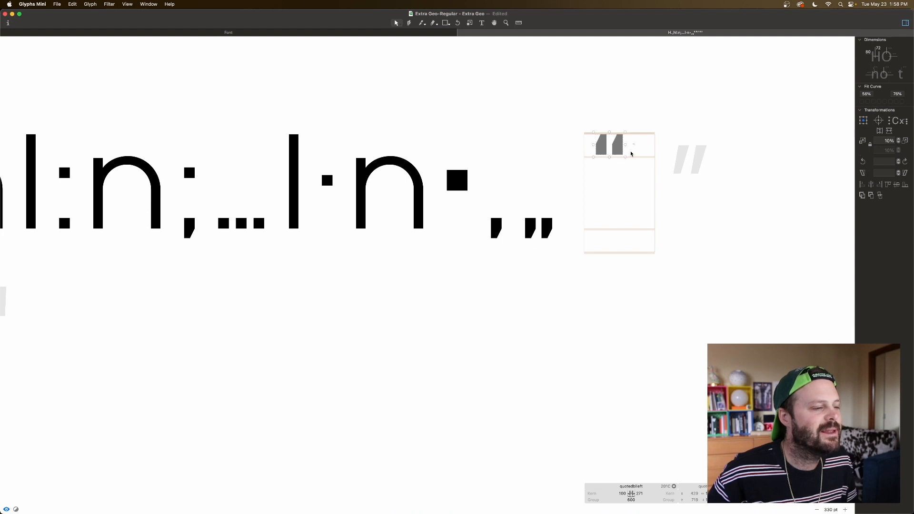
{"action": "key", "text": "super+minus"}
{"action": "key", "text": "super+minus"}
{"action": "key", "text": "super+minus"}
{"action": "key", "text": "super+plus"}
{"action": "key", "text": "super+plus"}
{"action": "key", "text": "super+plus"}
{"action": "key", "text": "super+plus"}
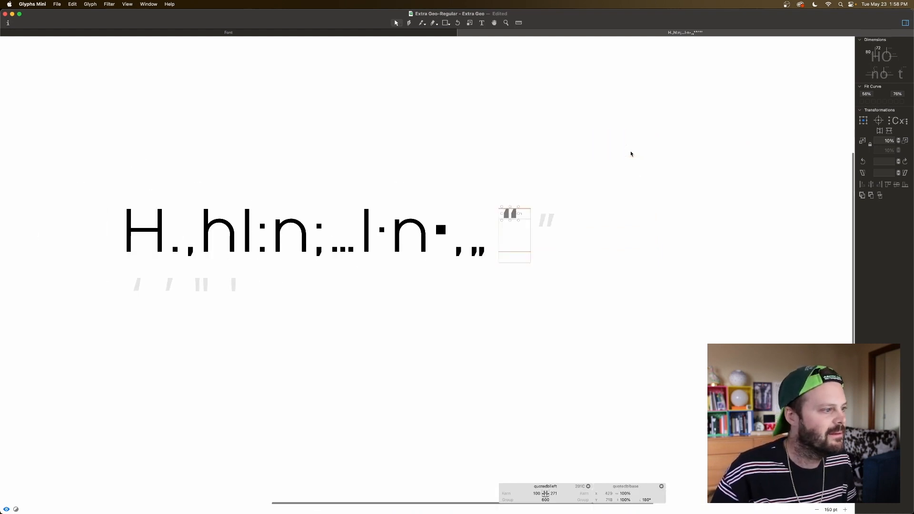
{"action": "scroll", "coordinate": [629, 151], "scroll_direction": "right", "scroll_amount": 10}
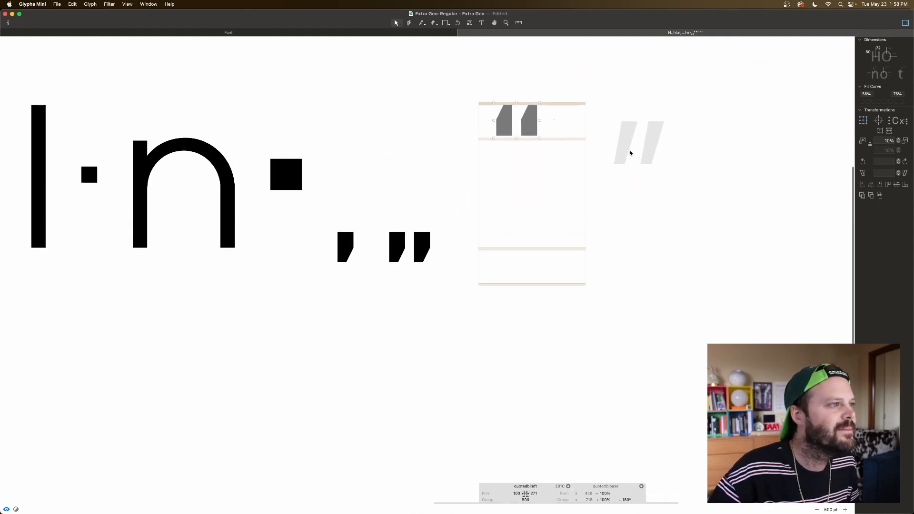
Step: Set the left and right sidebearings of quotedblleft to match the period glyph
{"action": "left_click", "coordinate": [543, 133]}
{"action": "left_click", "coordinate": [531, 134]}
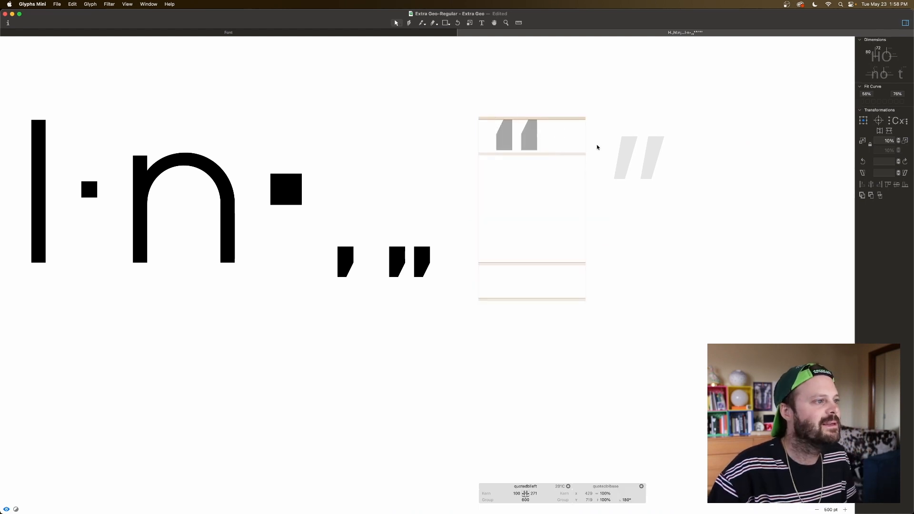
{"action": "left_click", "coordinate": [608, 155]}
{"action": "left_click", "coordinate": [517, 493]}
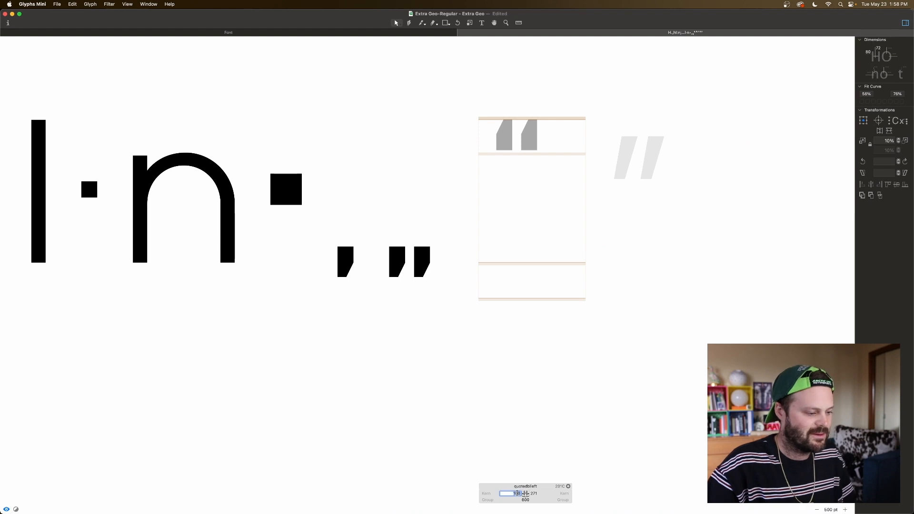
{"action": "type", "text": "period"}
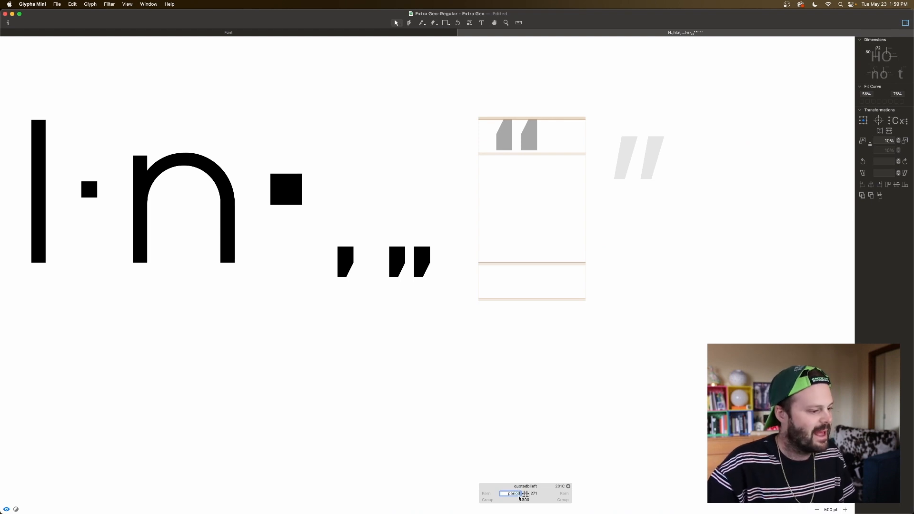
{"action": "key", "text": "Tab"}
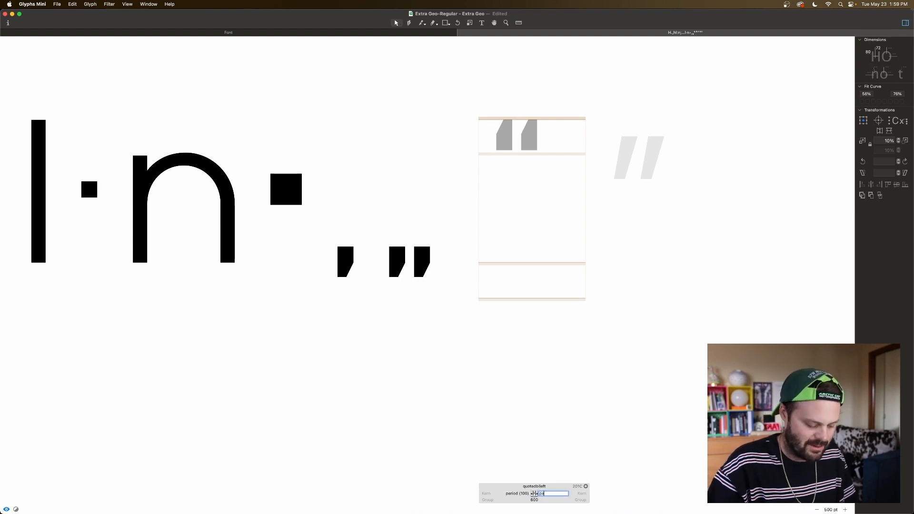
{"action": "key", "text": "Return"}
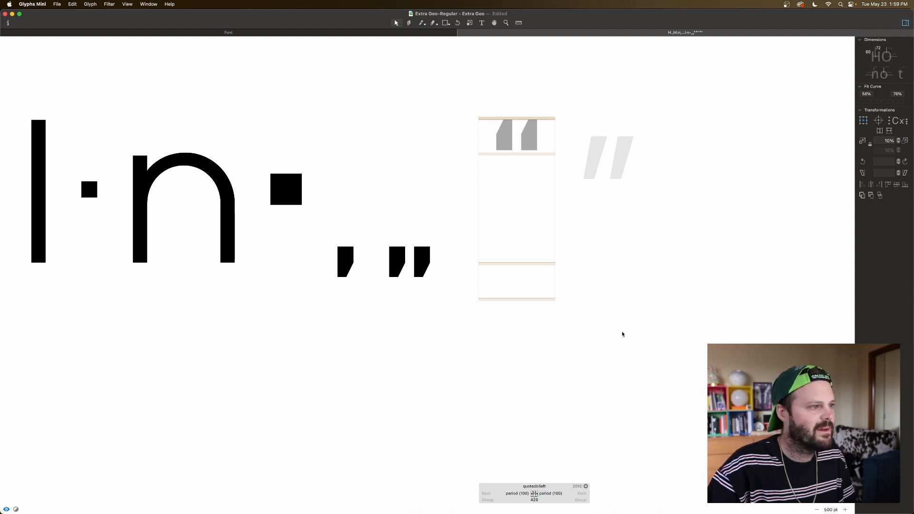
Step: Add quotedblbase as a component in the quotedblright glyph and raise it to the cap height, level with the opening quotes
{"action": "left_click", "coordinate": [586, 148]}
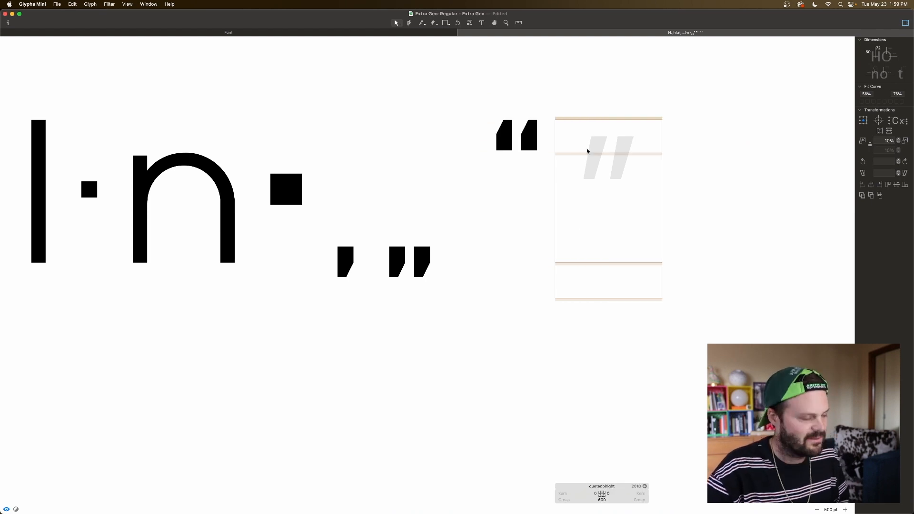
{"action": "right_click", "coordinate": [587, 147]}
{"action": "left_click", "coordinate": [605, 152]}
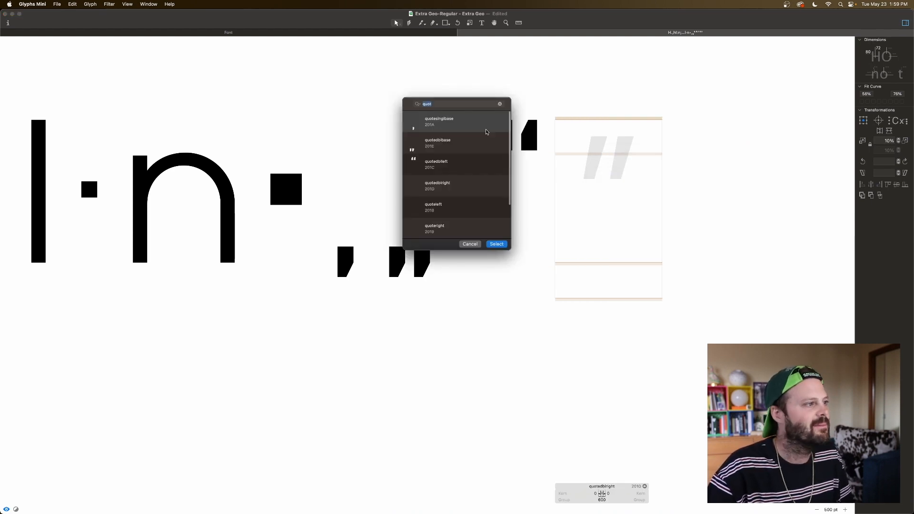
{"action": "double_click", "coordinate": [466, 144]}
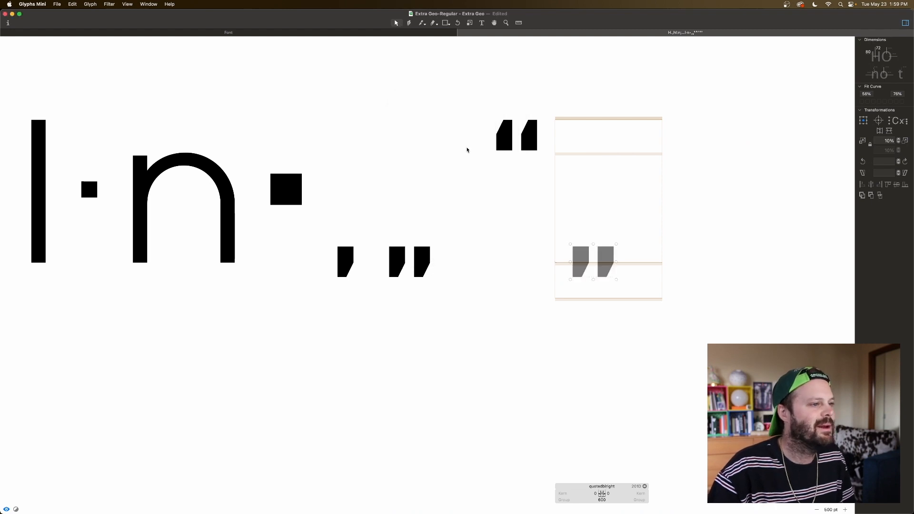
{"action": "left_click_drag", "start_coordinate": [601, 272], "coordinate": [603, 146]}
{"action": "key", "text": "Up"}
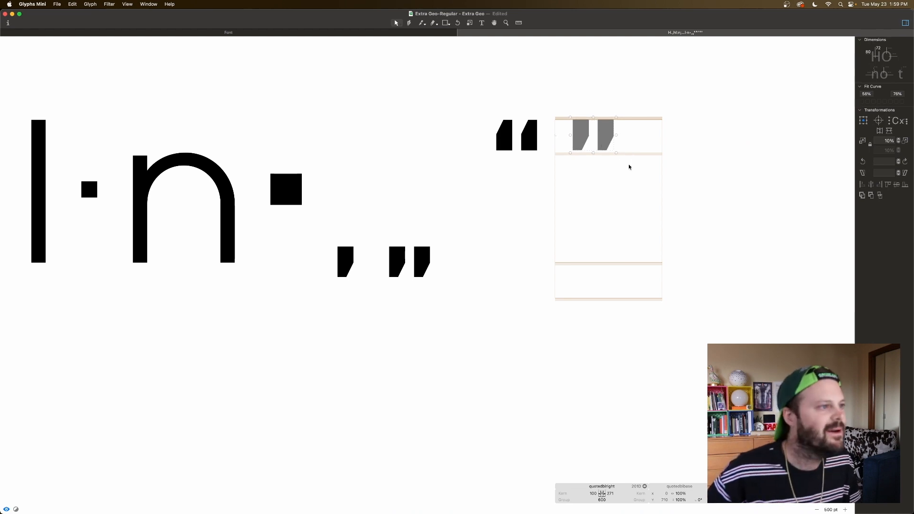
{"action": "left_click", "coordinate": [632, 144]}
{"action": "key", "text": "space"}
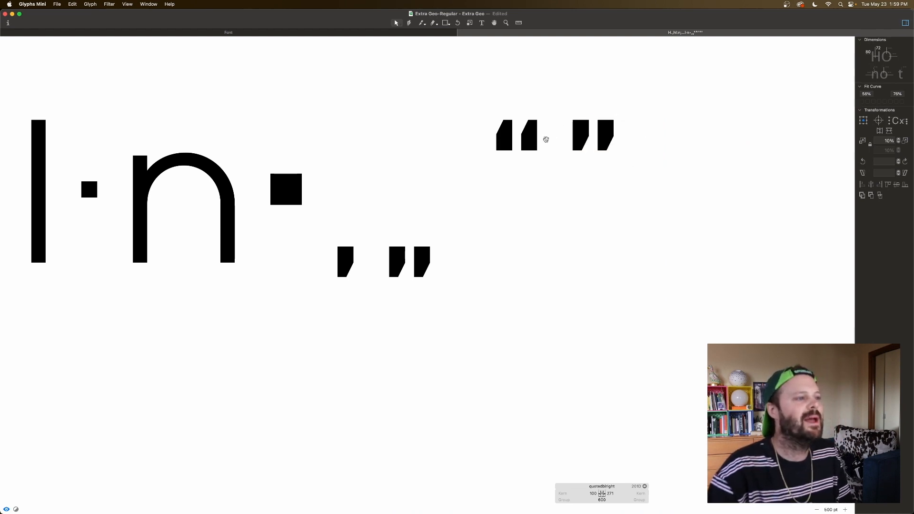
Step: Set the left and right sidebearings of quotedblright to match the period glyph
{"action": "left_click", "coordinate": [591, 491]}
{"action": "type", "text": "period"}
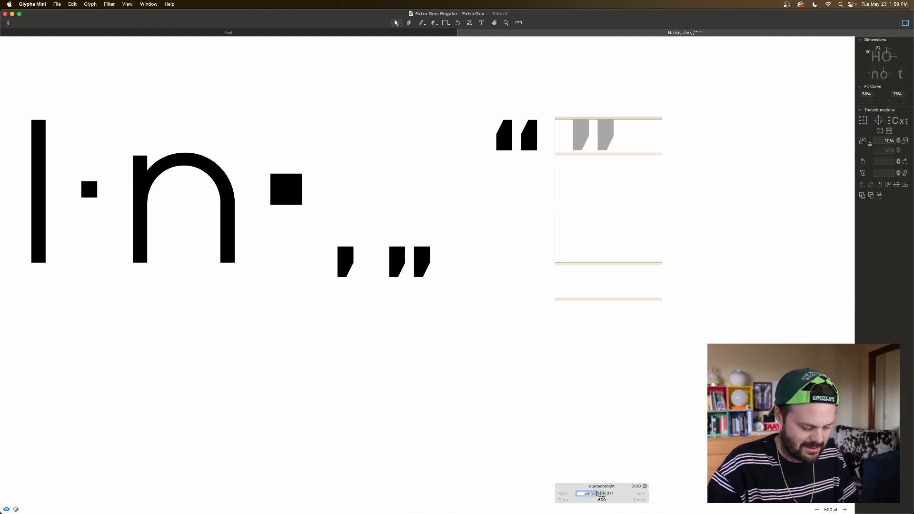
{"action": "key", "text": "Tab"}
{"action": "type", "text": "per"}
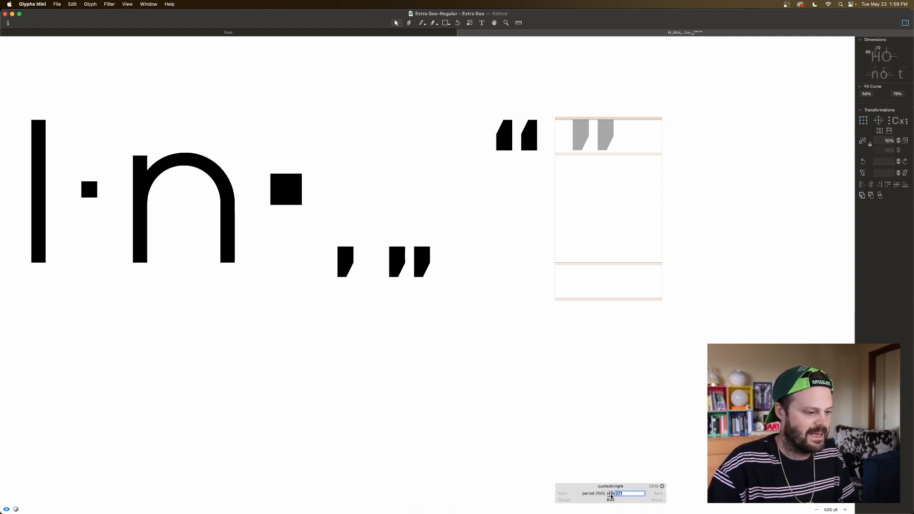
{"action": "type", "text": "iod"}
{"action": "key", "text": "Return"}
Step: Insert the word Harbor between the opening and closing double quotes as a spacing test
{"action": "key", "text": "t"}
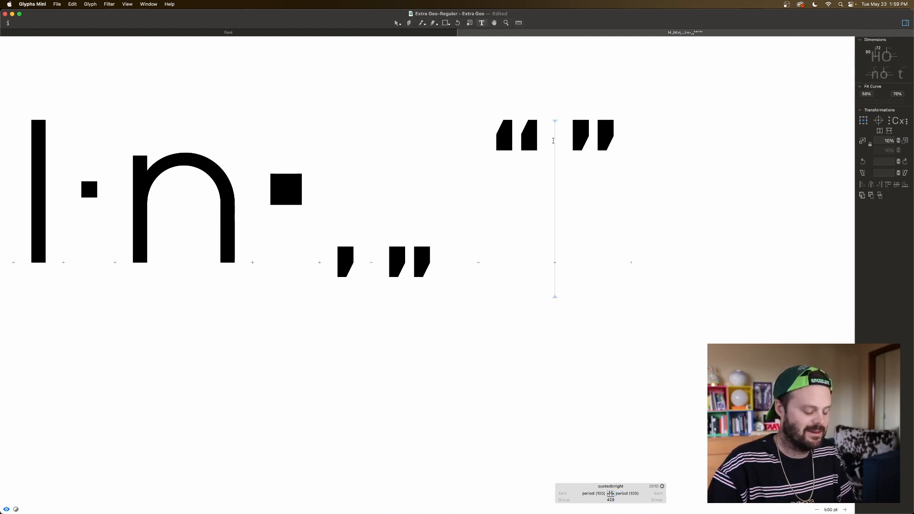
{"action": "type", "text": "Haer"}
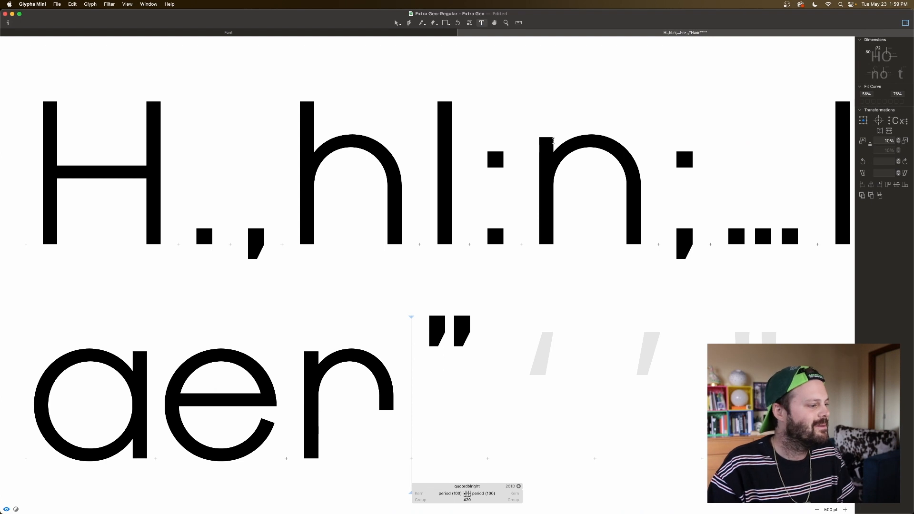
{"action": "key", "text": "BackSpace"}
{"action": "key", "text": "BackSpace"}
{"action": "key", "text": "BackSpace"}
{"action": "scroll", "coordinate": [552, 142], "scroll_direction": "right", "scroll_amount": 10}
{"action": "scroll", "coordinate": [554, 142], "scroll_direction": "left", "scroll_amount": 10}
{"action": "type", "text": "arbor"}
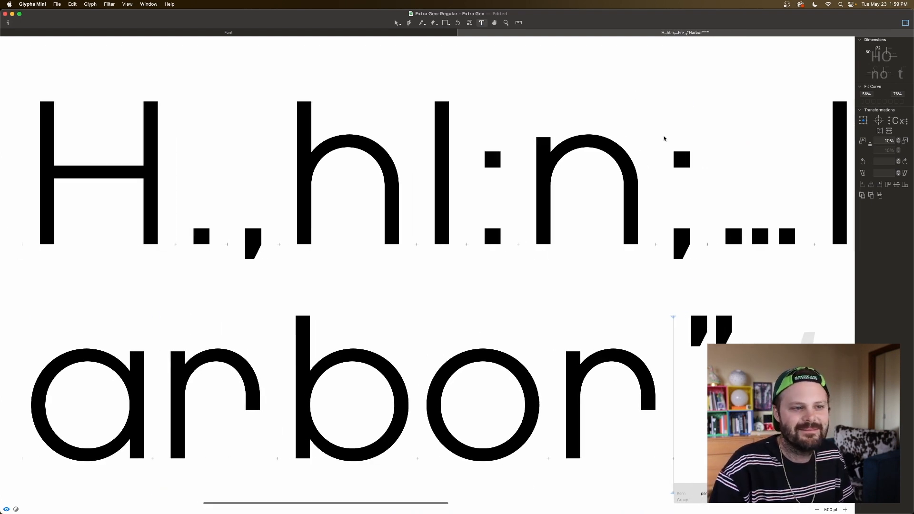
Step: Break the line before the opening double quote so the quoted word Harbor starts its own line
{"action": "scroll", "coordinate": [663, 137], "scroll_direction": "right", "scroll_amount": 15}
{"action": "scroll", "coordinate": [661, 138], "scroll_direction": "right", "scroll_amount": 4}
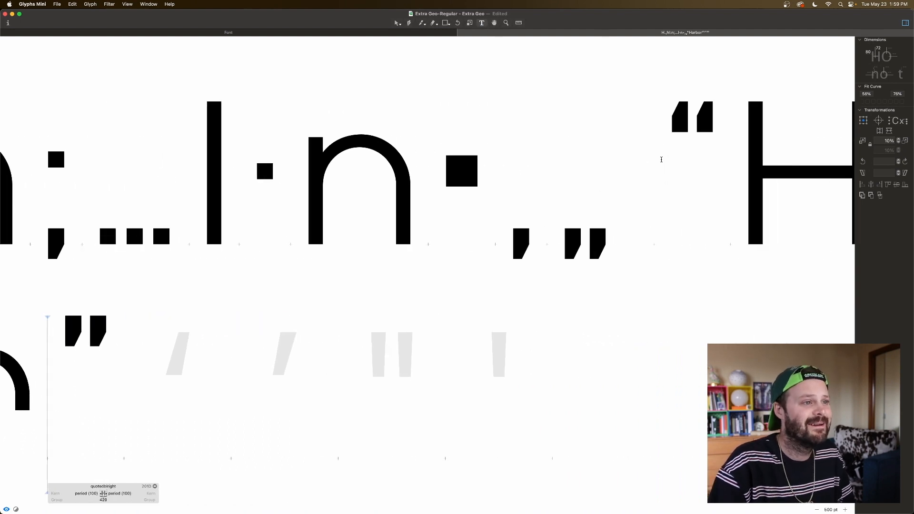
{"action": "left_click", "coordinate": [661, 160]}
{"action": "key", "text": "Return"}
{"action": "key", "text": "super+minus"}
{"action": "key", "text": "super+minus"}
{"action": "key", "text": "super+minus"}
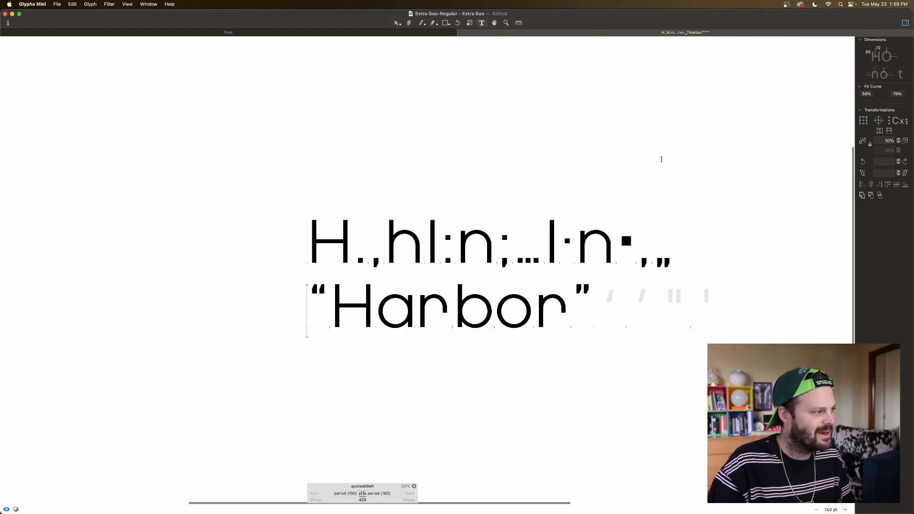
Step: Check the spacing between the double quotes and the word Harbor at both ends
{"action": "scroll", "coordinate": [544, 314], "scroll_direction": "right", "scroll_amount": 2}
{"action": "left_click", "coordinate": [544, 313]}
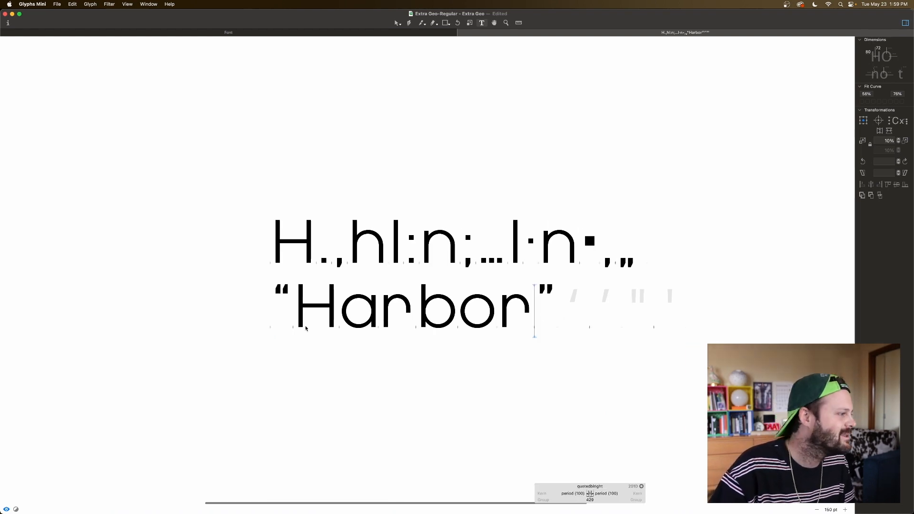
{"action": "left_click", "coordinate": [286, 325]}
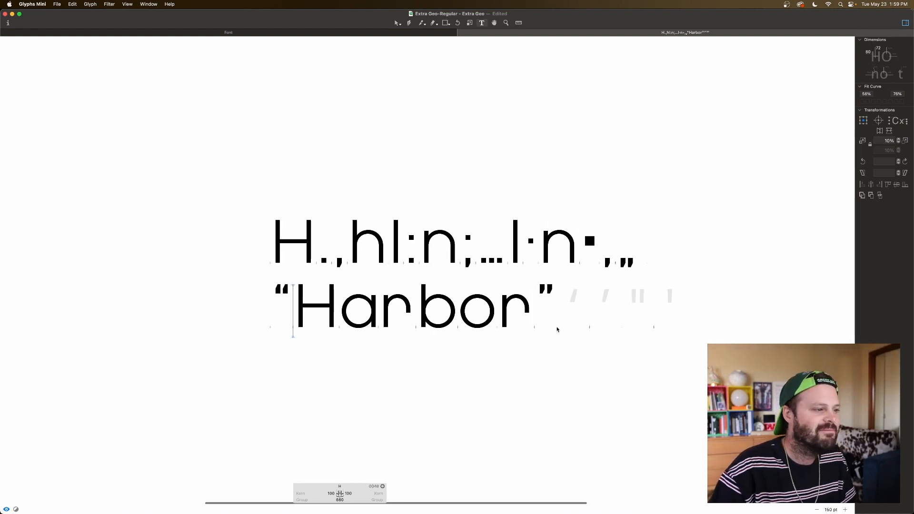
{"action": "left_click", "coordinate": [274, 304]}
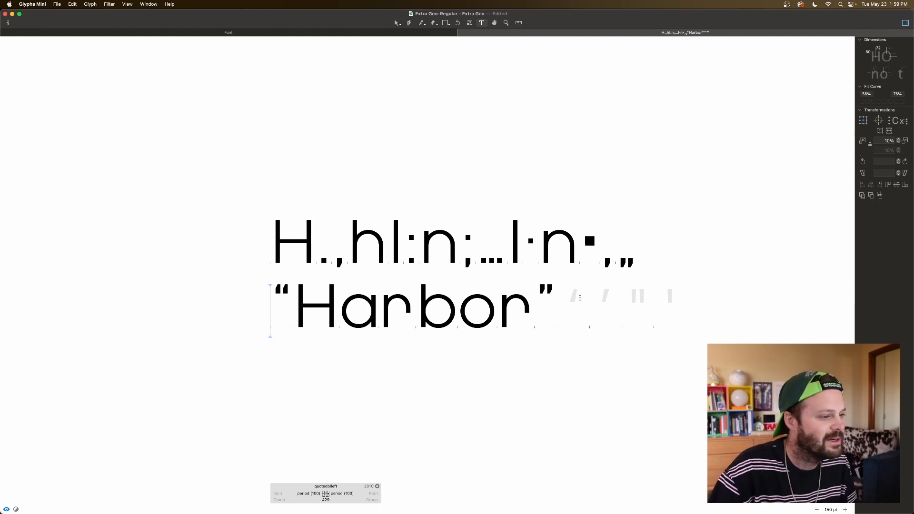
Step: Open the quoteleft glyph and add a quotesinglbase component to it
{"action": "double_click", "coordinate": [578, 299]}
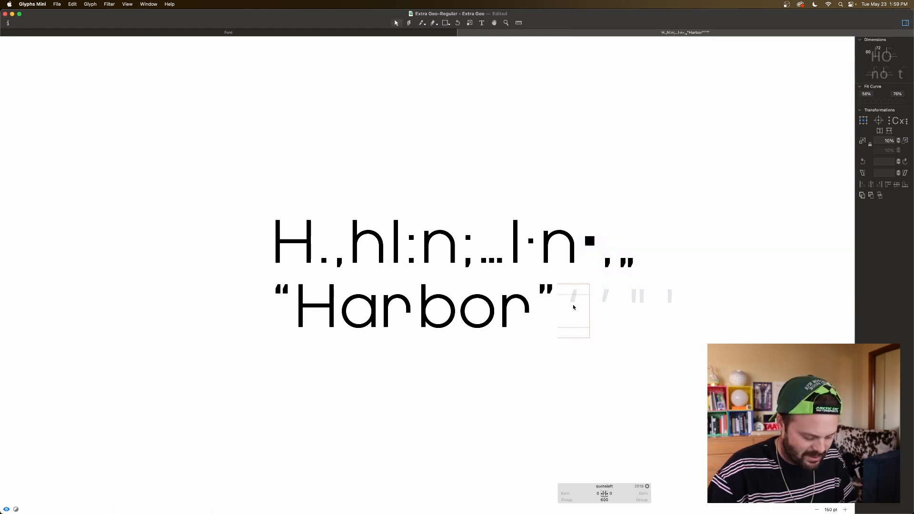
{"action": "scroll", "coordinate": [574, 307], "scroll_direction": "up", "scroll_amount": 5}
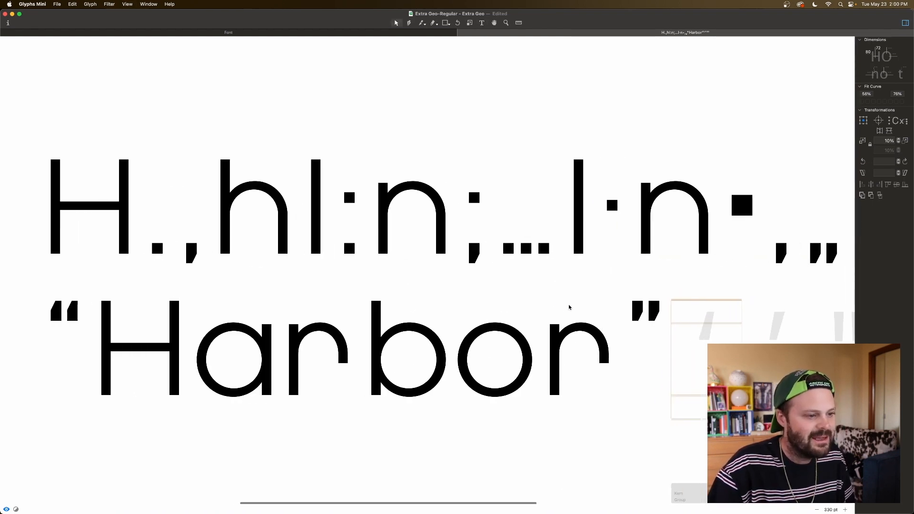
{"action": "scroll", "coordinate": [567, 306], "scroll_direction": "up", "scroll_amount": 4}
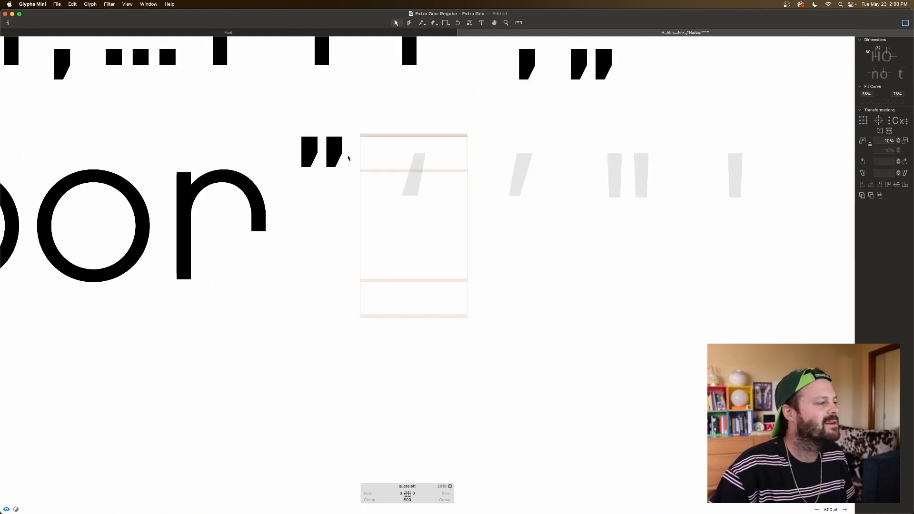
{"action": "right_click", "coordinate": [415, 167]}
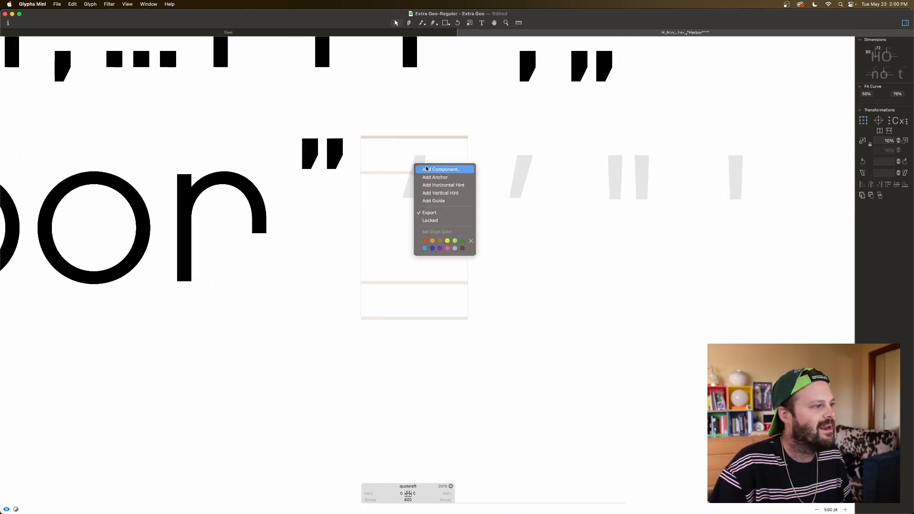
{"action": "left_click", "coordinate": [426, 168]}
{"action": "left_click", "coordinate": [447, 144]}
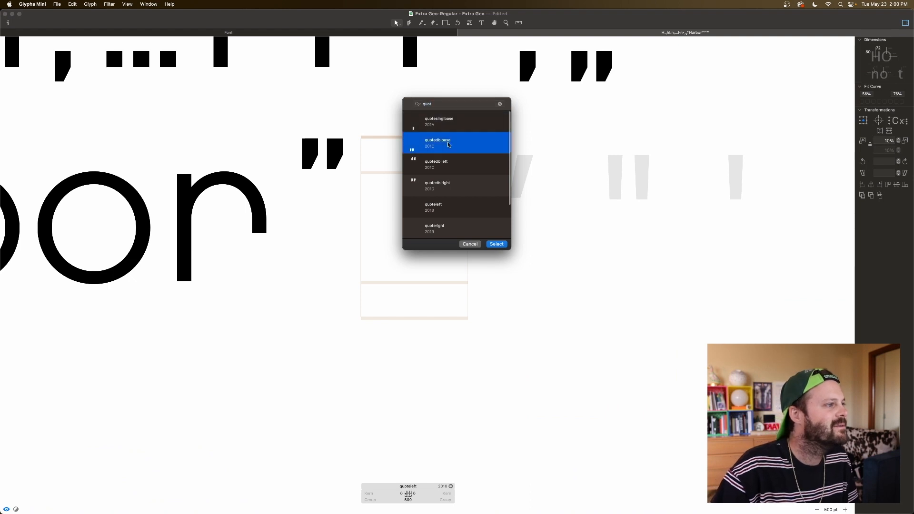
{"action": "left_click", "coordinate": [442, 126]}
{"action": "key", "text": "Return"}
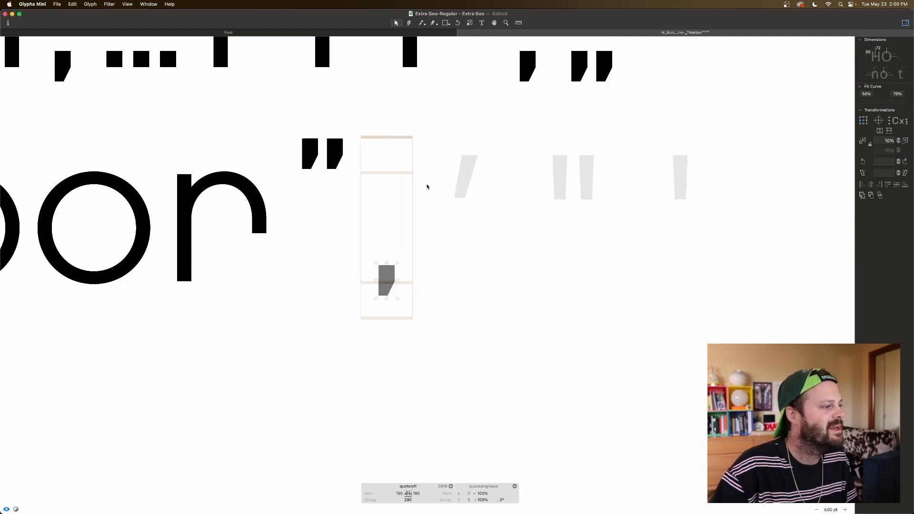
Step: Flip the quoteleft component horizontally and vertically and raise it to the cap height, level with the neighbouring double quotes
{"action": "left_click", "coordinate": [880, 131]}
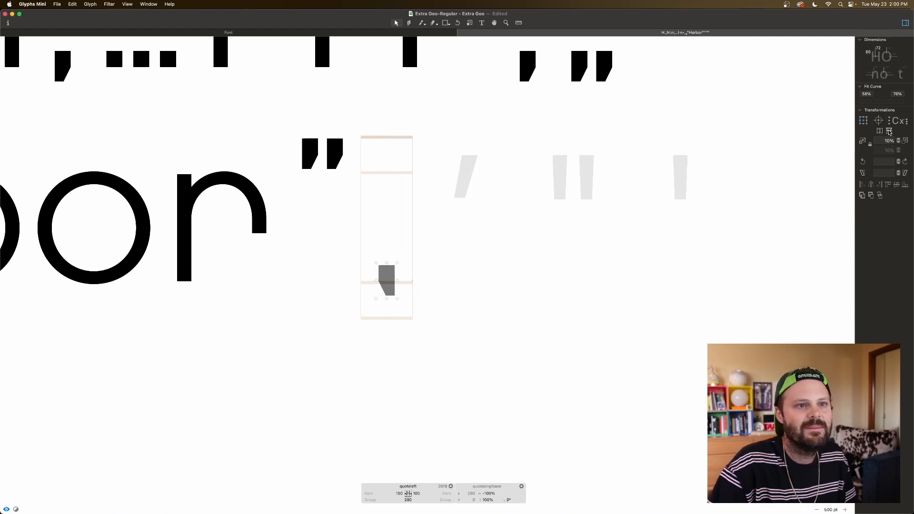
{"action": "left_click", "coordinate": [889, 131]}
{"action": "left_click_drag", "start_coordinate": [397, 291], "coordinate": [396, 159]}
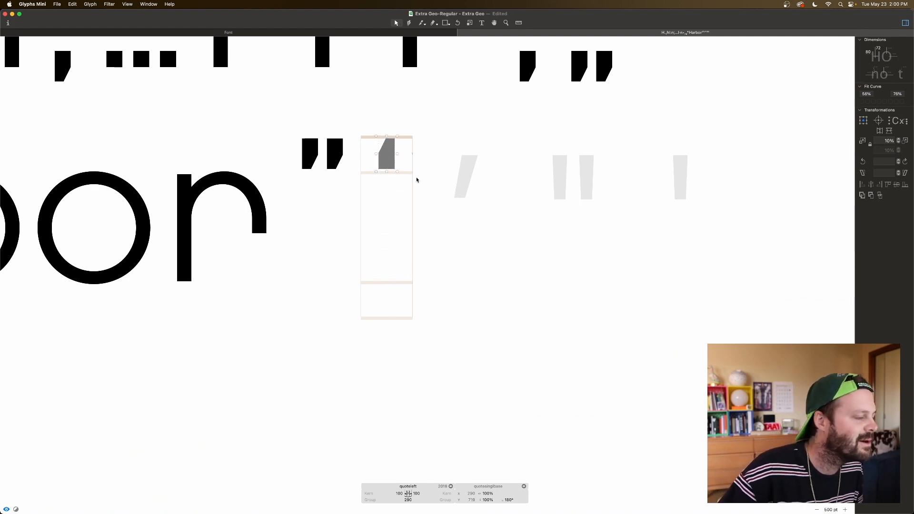
{"action": "left_click", "coordinate": [415, 172]}
{"action": "scroll", "coordinate": [415, 172], "scroll_direction": "up", "scroll_amount": 6}
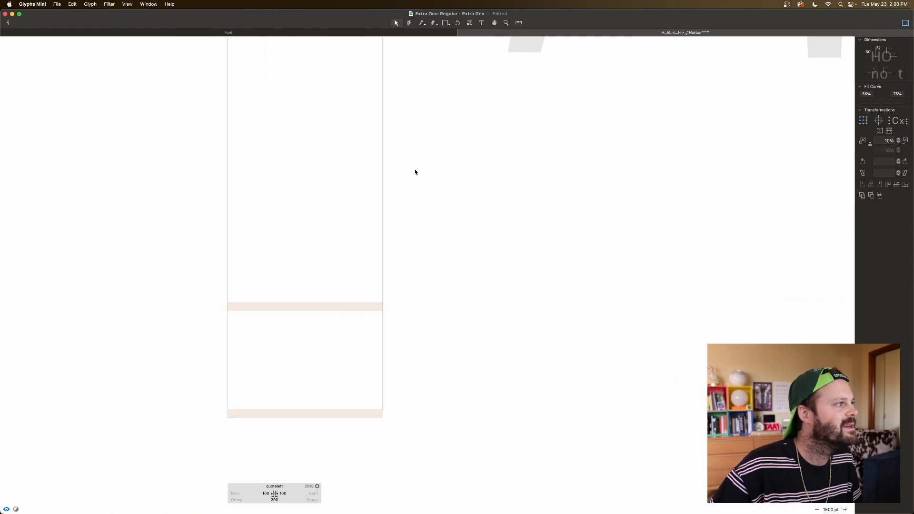
{"action": "scroll", "coordinate": [414, 170], "scroll_direction": "up", "scroll_amount": 5}
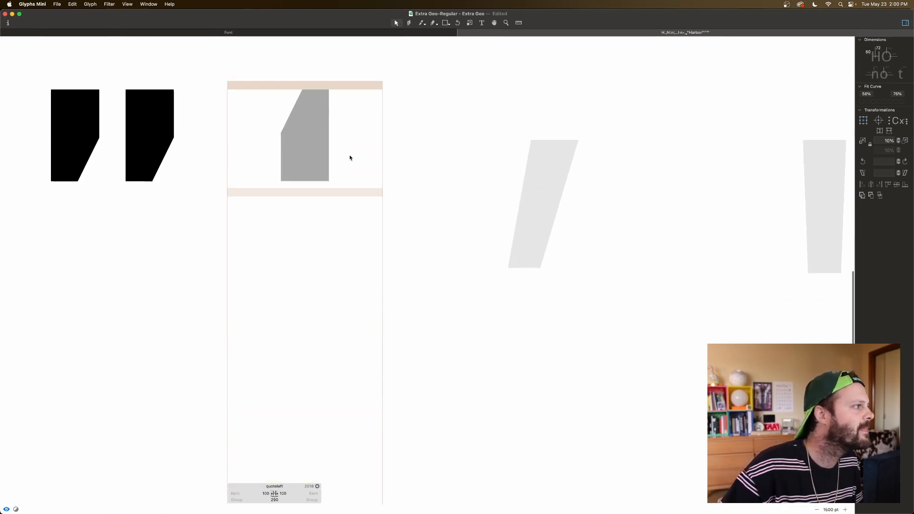
{"action": "left_click", "coordinate": [324, 154]}
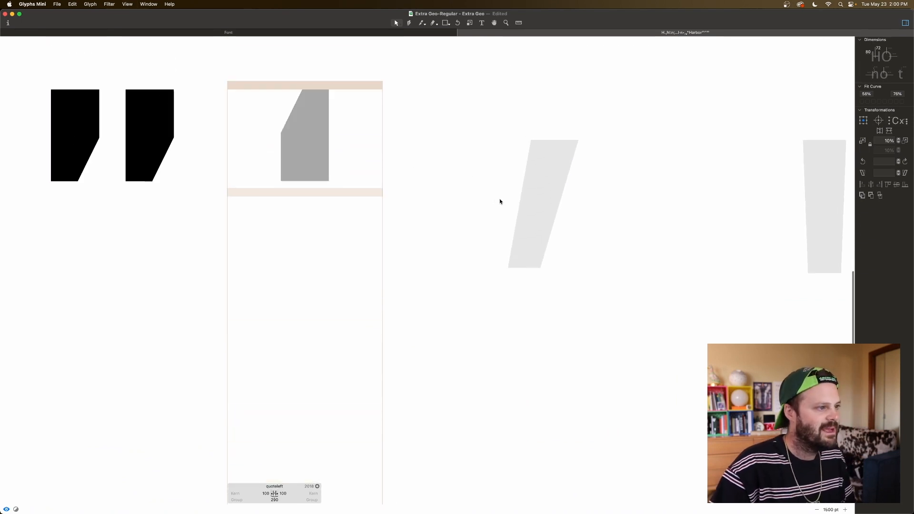
Step: Add a quotesinglbase component to the quoteright glyph and raise it to the cap height
{"action": "left_click", "coordinate": [499, 199]}
{"action": "right_click", "coordinate": [488, 210]}
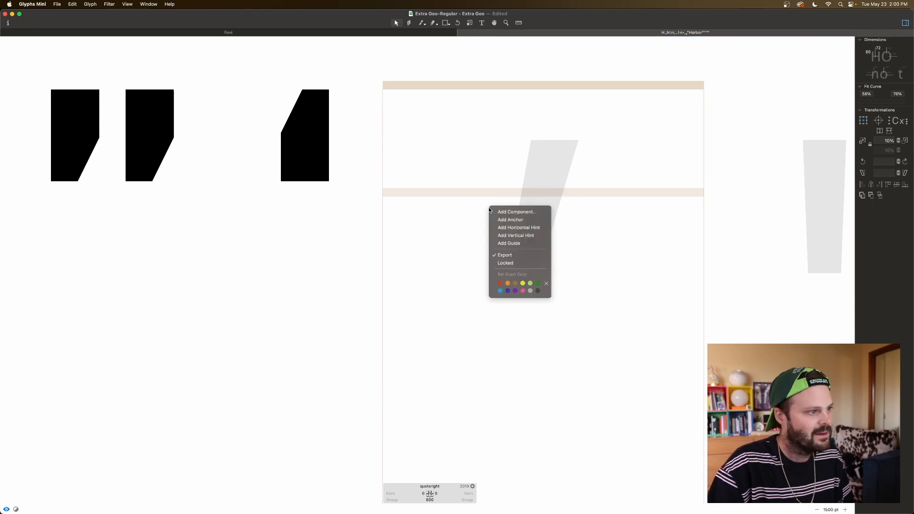
{"action": "left_click", "coordinate": [499, 211]}
{"action": "double_click", "coordinate": [433, 129]}
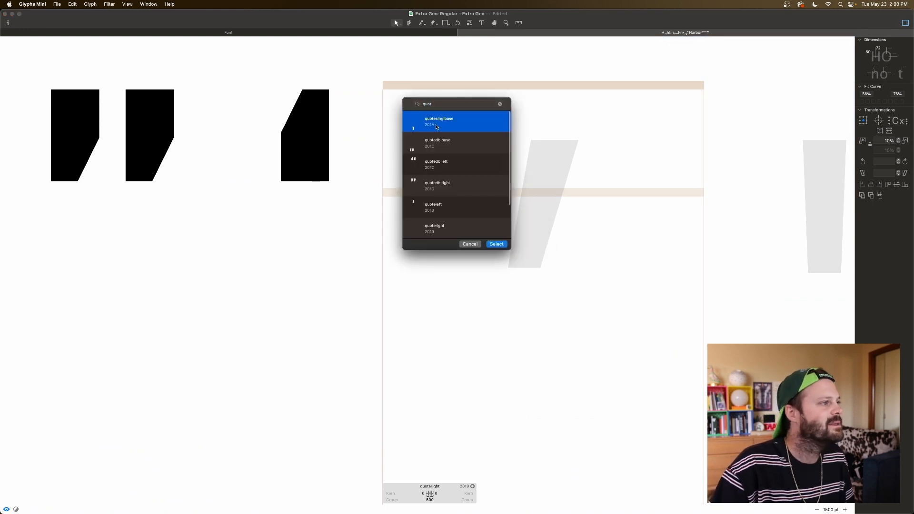
{"action": "left_click_drag", "start_coordinate": [462, 473], "coordinate": [468, 95]}
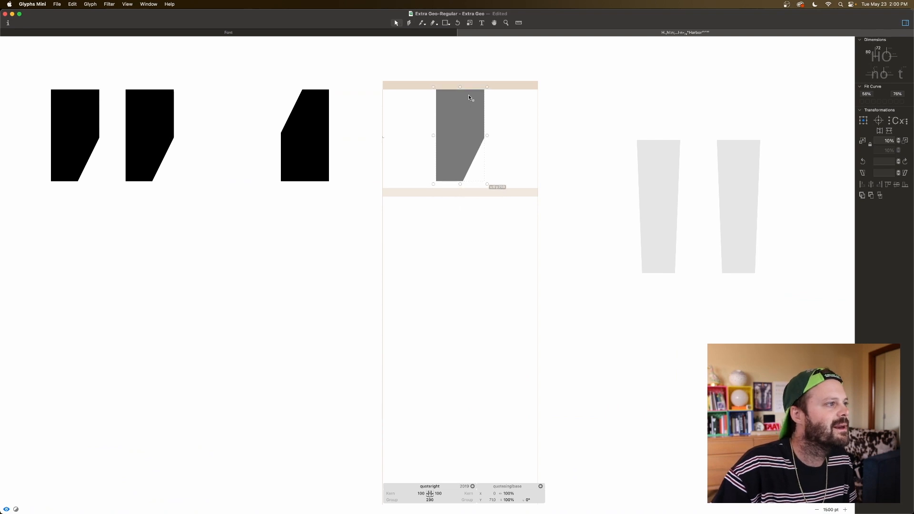
{"action": "left_click", "coordinate": [507, 120]}
Step: Open the straight double quote glyph quotedbl and add a comma component to it
{"action": "key", "text": "super+minus"}
{"action": "key", "text": "super+minus"}
{"action": "key", "text": "super+minus"}
{"action": "key", "text": "super+minus"}
{"action": "key", "text": "super+minus"}
{"action": "key", "text": "super+minus"}
{"action": "key", "text": "super+minus"}
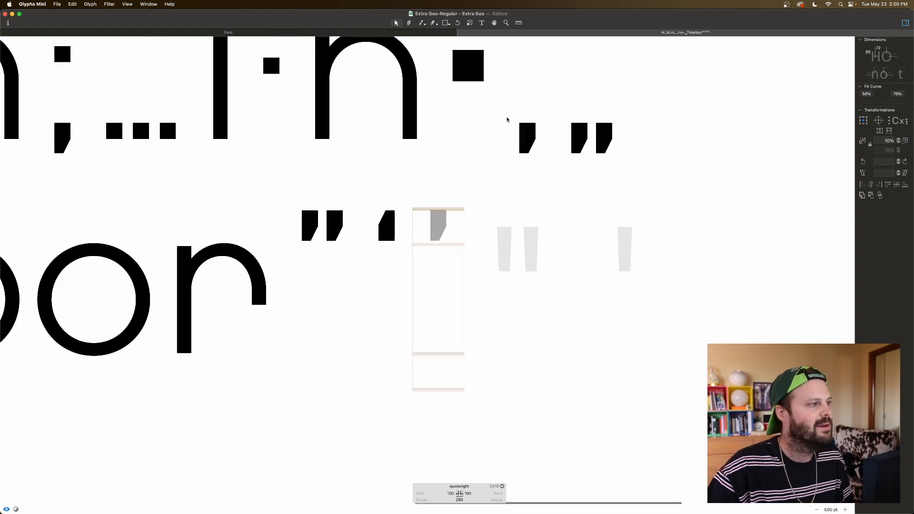
{"action": "scroll", "coordinate": [496, 212], "scroll_direction": "down", "scroll_amount": 3}
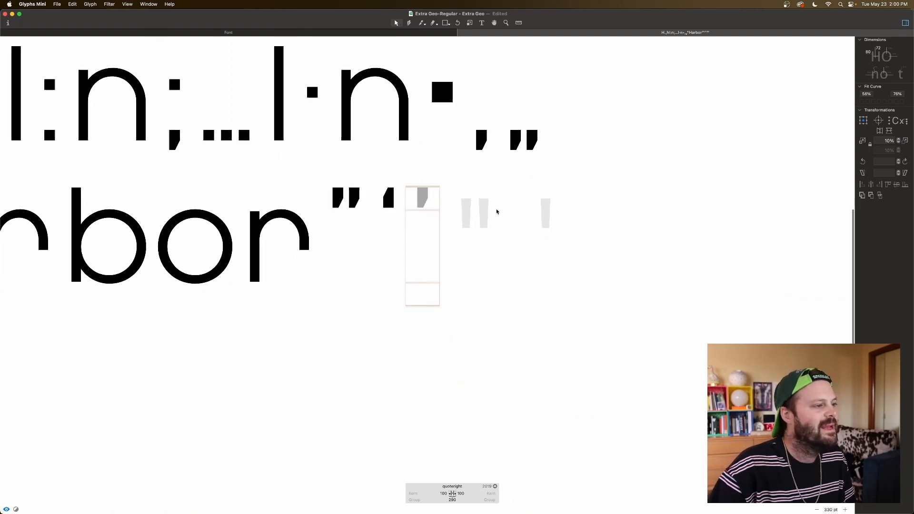
{"action": "double_click", "coordinate": [469, 210]}
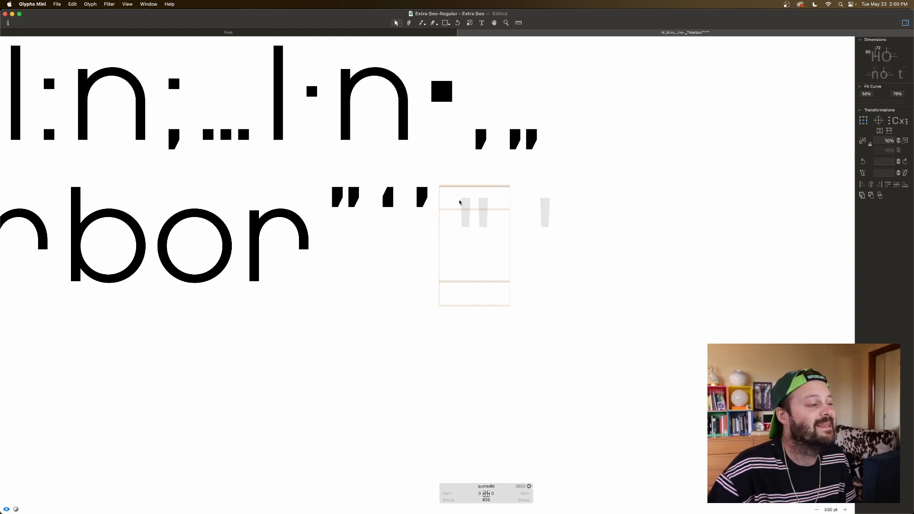
{"action": "right_click", "coordinate": [460, 200]}
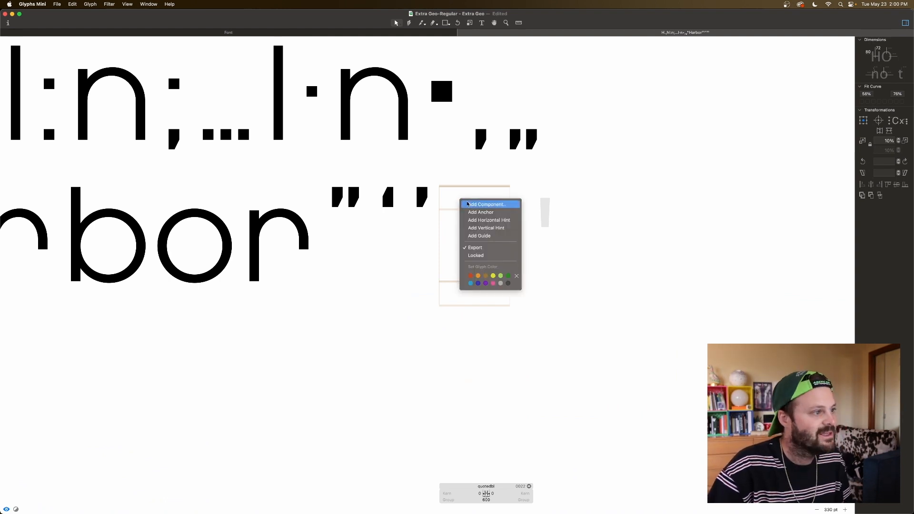
{"action": "left_click", "coordinate": [467, 204]}
{"action": "type", "text": "comm"}
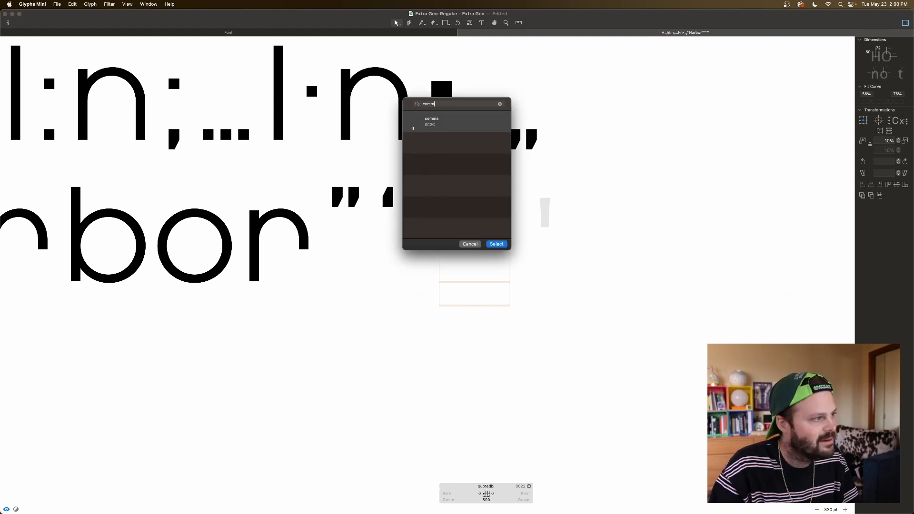
{"action": "left_click", "coordinate": [449, 129]}
{"action": "key", "text": "Return"}
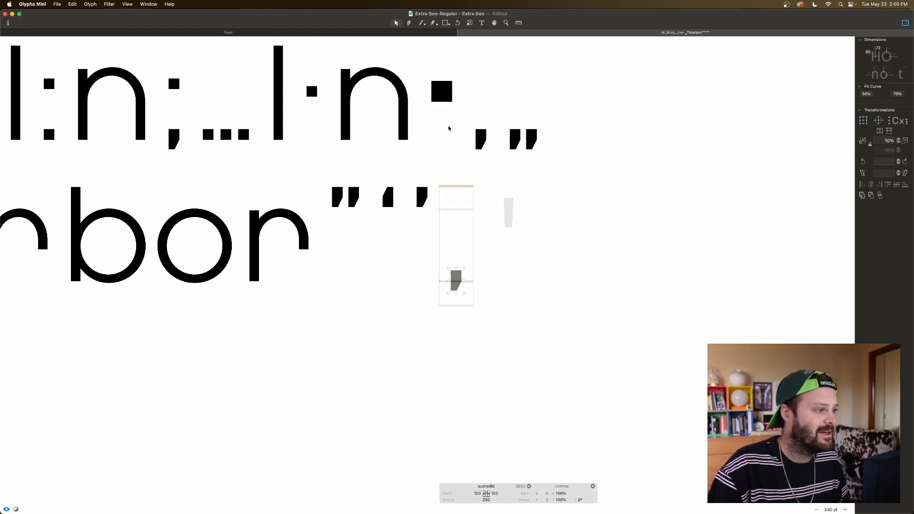
Step: Decompose the comma in quotedbl and square off its slanted tail into a plain rectangle, removing the extra node at the baseline
{"action": "right_click", "coordinate": [456, 286]}
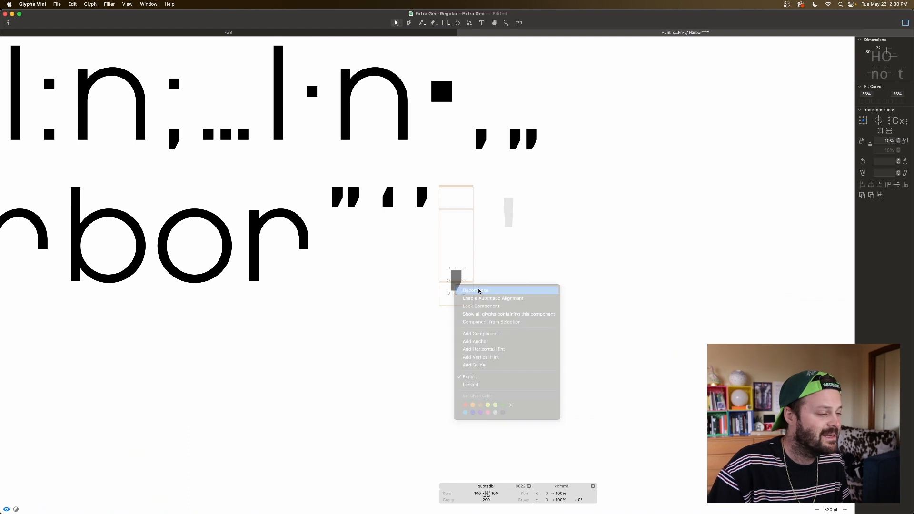
{"action": "left_click", "coordinate": [459, 290]}
{"action": "left_click_drag", "start_coordinate": [457, 291], "coordinate": [461, 291]}
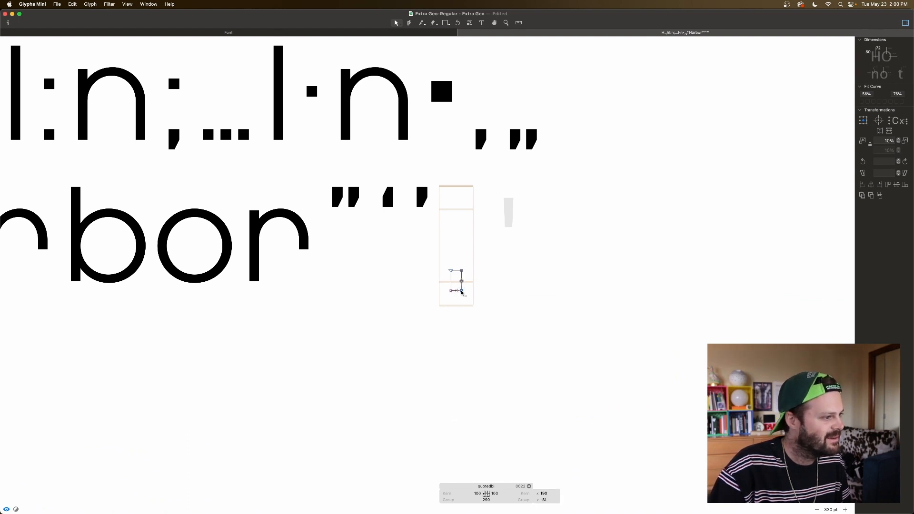
{"action": "left_click", "coordinate": [461, 281]}
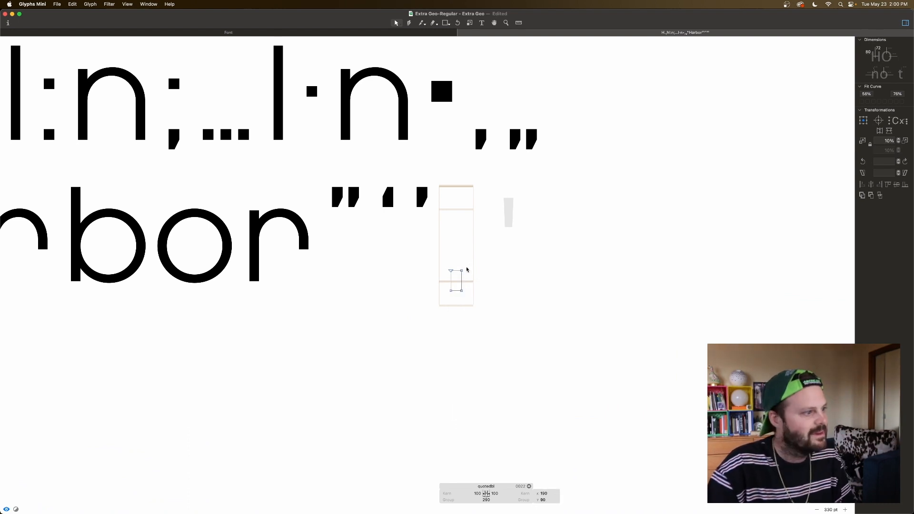
Step: Move the rectangle up in quotedbl to Y 714.5 so its top edge aligns with the cap height
{"action": "left_click_drag", "start_coordinate": [468, 266], "coordinate": [463, 203]}
{"action": "key", "text": "super+plus"}
{"action": "key", "text": "super+plus"}
{"action": "key", "text": "super+plus"}
{"action": "key", "text": "super+plus"}
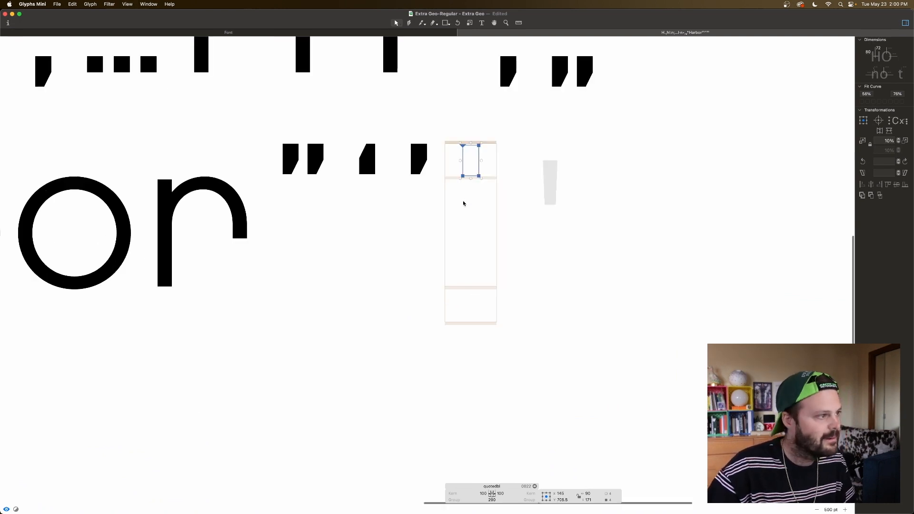
{"action": "scroll", "coordinate": [458, 208], "scroll_direction": "up", "scroll_amount": 5}
{"action": "scroll", "coordinate": [456, 208], "scroll_direction": "right", "scroll_amount": 2}
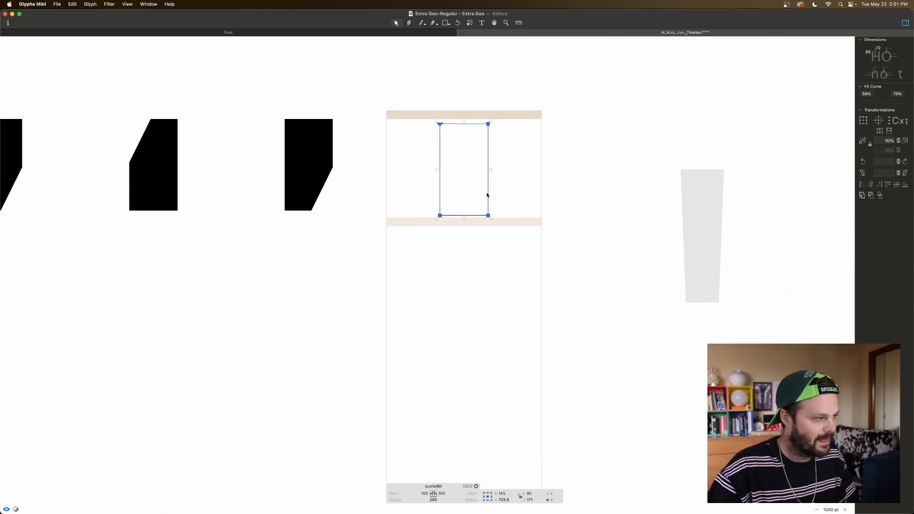
{"action": "key", "text": "Up"}
{"action": "key", "text": "Up"}
{"action": "key", "text": "Up"}
{"action": "key", "text": "Up"}
{"action": "key", "text": "Up"}
{"action": "key", "text": "Up"}
{"action": "key", "text": "Up"}
{"action": "key", "text": "Up"}
{"action": "key", "text": "Up"}
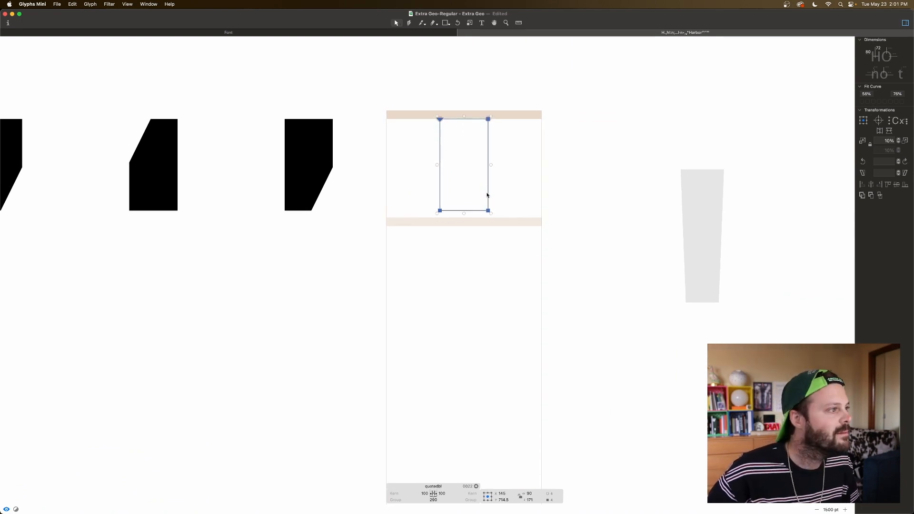
{"action": "left_click", "coordinate": [479, 172]}
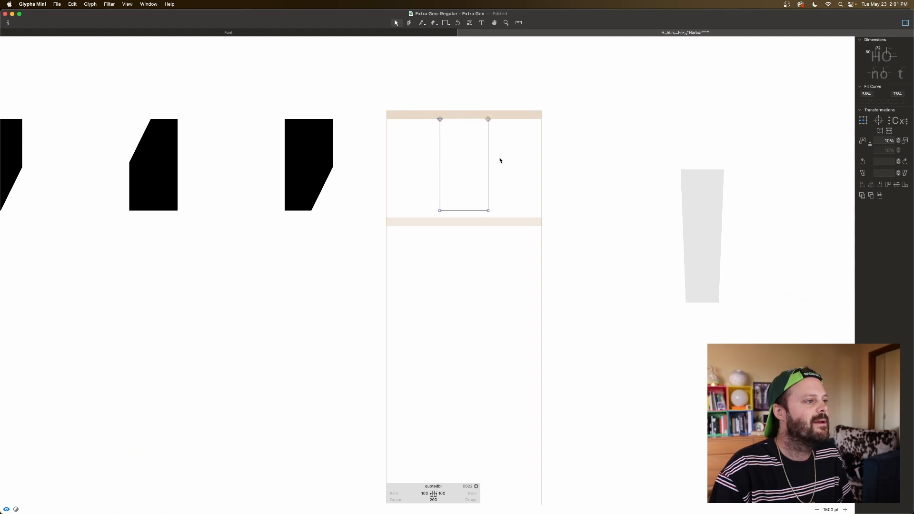
Step: Try to place a copy of the rectangle beside the original in quotedbl as its second stroke
{"action": "double_click", "coordinate": [488, 156]}
{"action": "key", "text": "super+c"}
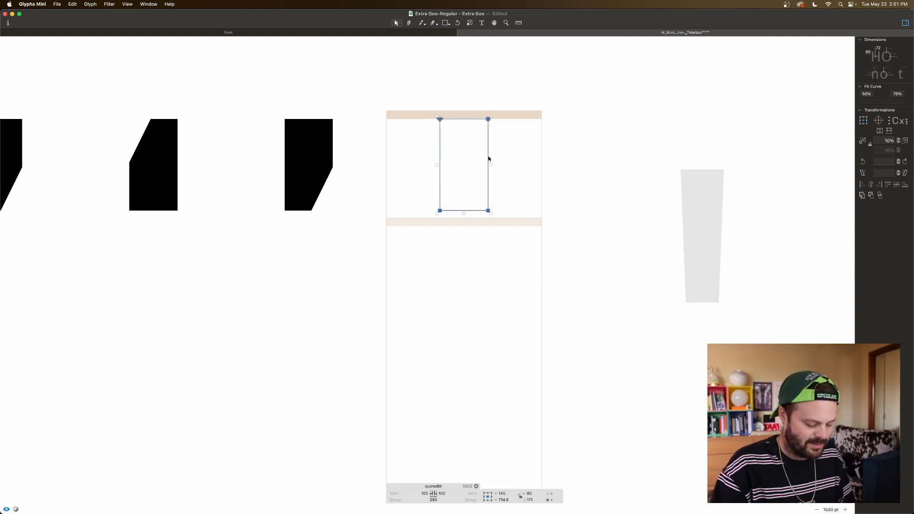
{"action": "key", "text": "super+v"}
{"action": "key", "text": "super+Right"}
{"action": "key", "text": "super+Right"}
{"action": "key", "text": "shift+Left"}
{"action": "key", "text": "shift+Left"}
{"action": "key", "text": "space"}
{"action": "key", "text": "shift+Left"}
{"action": "key", "text": "shift+Left"}
{"action": "key", "text": "shift+Left"}
{"action": "key", "text": "shift+Left"}
{"action": "key", "text": "shift+Left"}
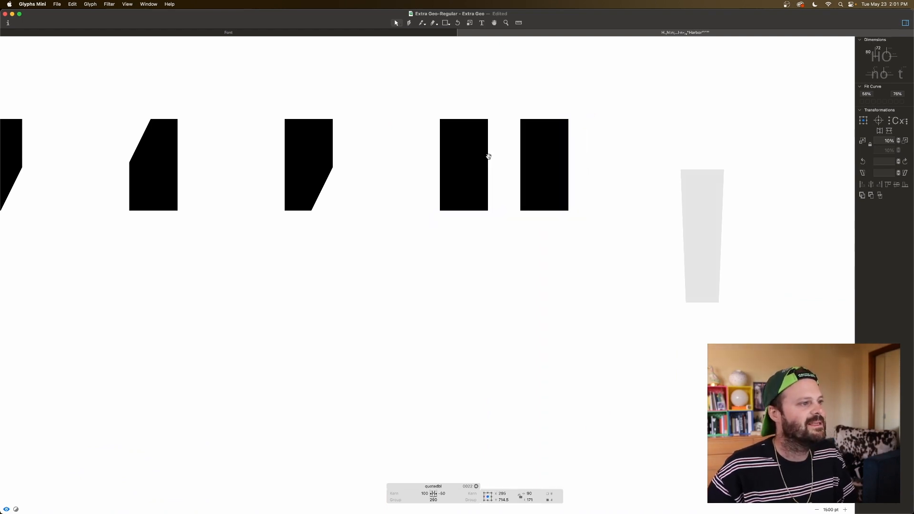
{"action": "key", "text": "shift+Right"}
Step: Undo the duplicated rectangle and its moves in quotedbl
{"action": "key", "text": "super+z"}
{"action": "key", "text": "super+z"}
{"action": "key", "text": "super+z"}
{"action": "key", "text": "super+z"}
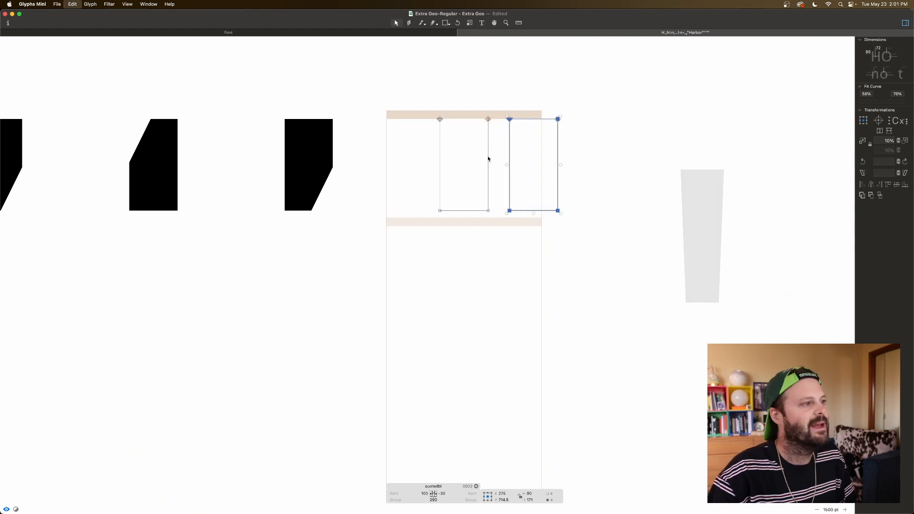
{"action": "key", "text": "super+z"}
{"action": "key", "text": "super+z"}
{"action": "key", "text": "super+z"}
{"action": "key", "text": "super+z"}
{"action": "key", "text": "super+z"}
{"action": "key", "text": "super+z"}
{"action": "key", "text": "super+z"}
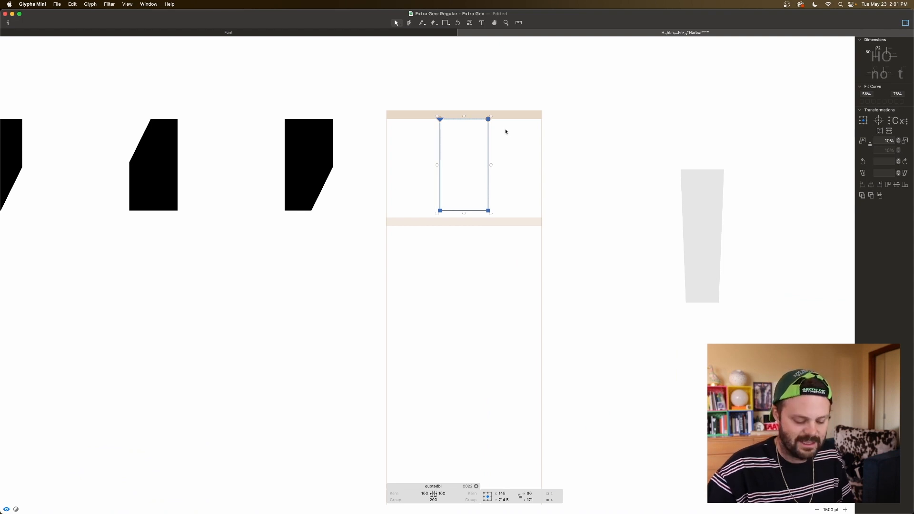
Step: Move the rectangle from quotedbl into the quotesingle glyph and set the right sidebearing there to 100
{"action": "key", "text": "super+z"}
{"action": "left_click_drag", "start_coordinate": [658, 181], "coordinate": [854, 37]}
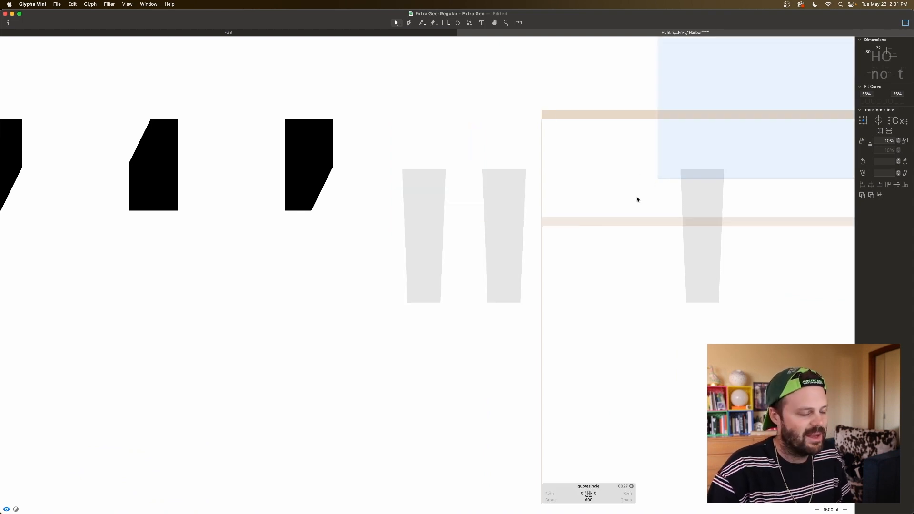
{"action": "key", "text": "super+v"}
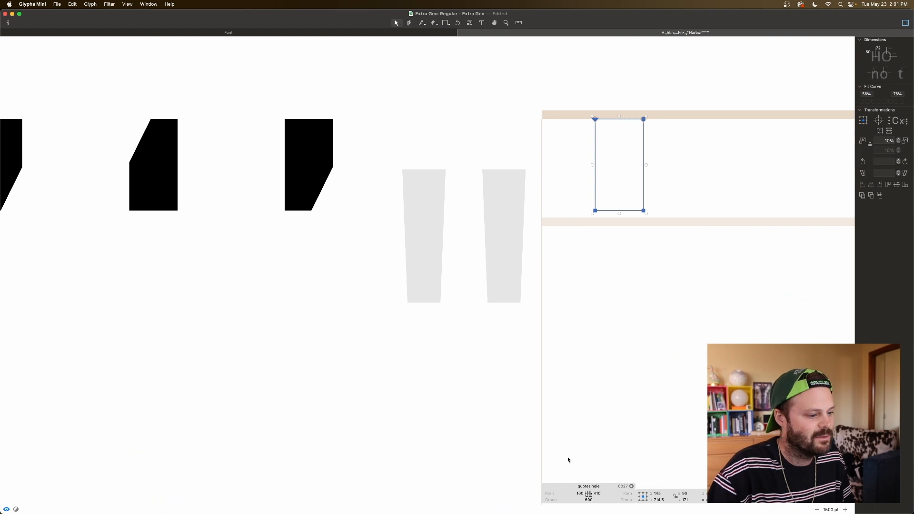
{"action": "left_click", "coordinate": [598, 494]}
{"action": "type", "text": "100"}
{"action": "key", "text": "Tab"}
Step: Add quotesingle as a component in quotedbl and place a copy of it beside the first as the second stroke, at X 123
{"action": "double_click", "coordinate": [427, 267]}
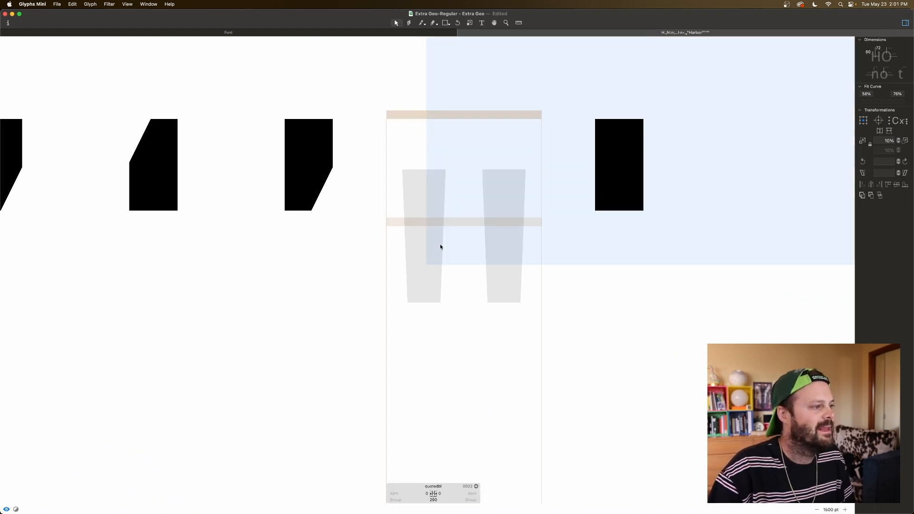
{"action": "right_click", "coordinate": [421, 240]}
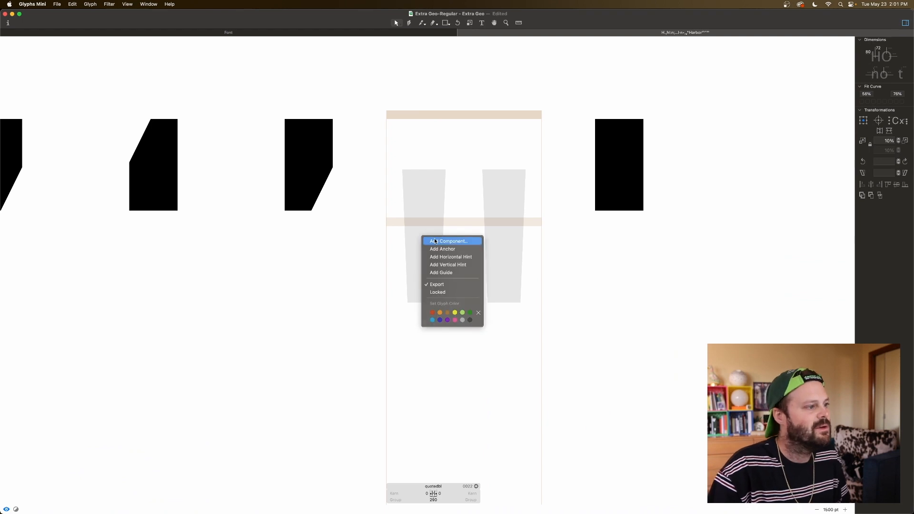
{"action": "left_click", "coordinate": [447, 241]}
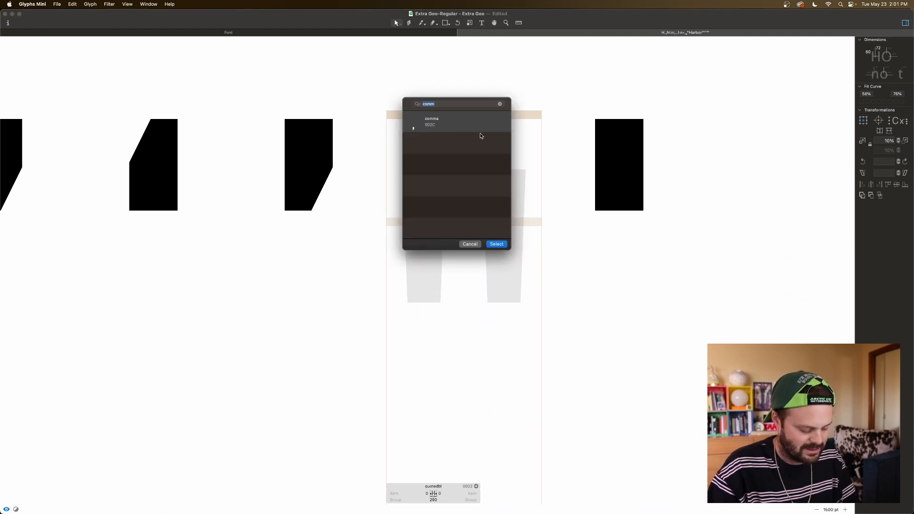
{"action": "type", "text": "sin"}
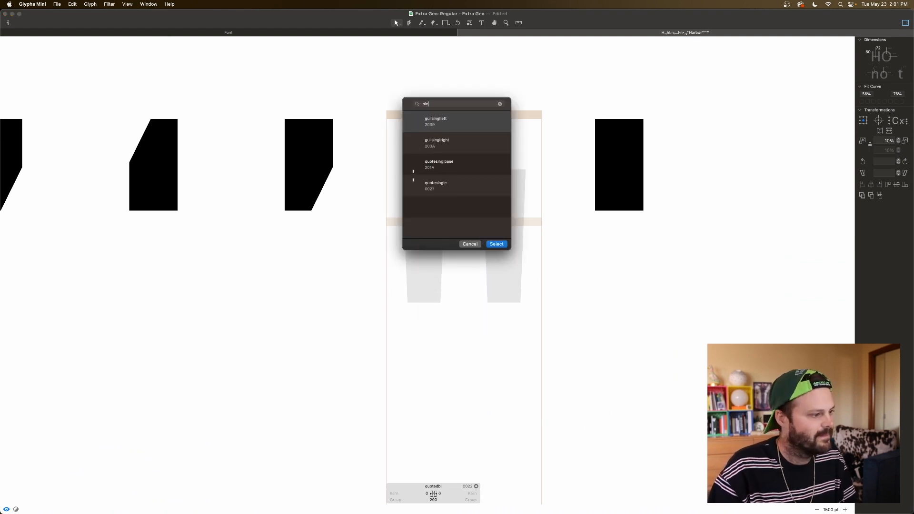
{"action": "double_click", "coordinate": [447, 190]}
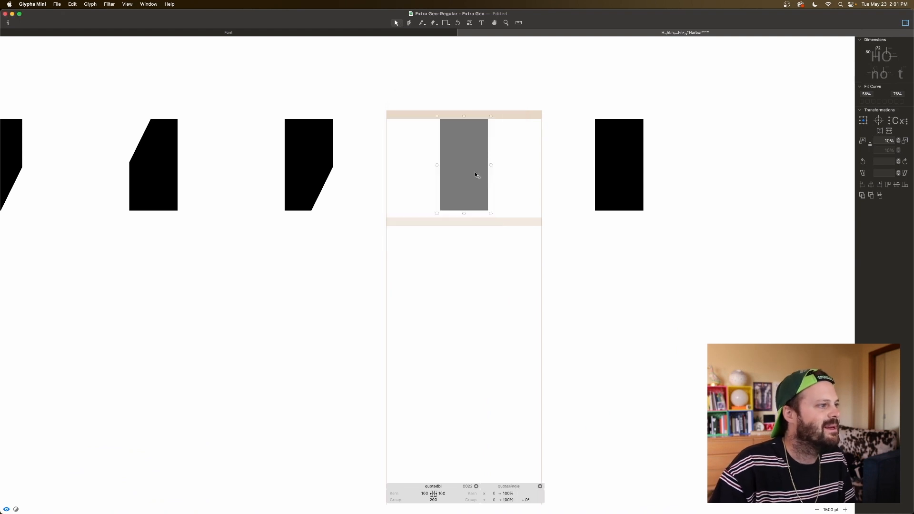
{"action": "left_click_drag", "start_coordinate": [470, 181], "coordinate": [537, 181]}
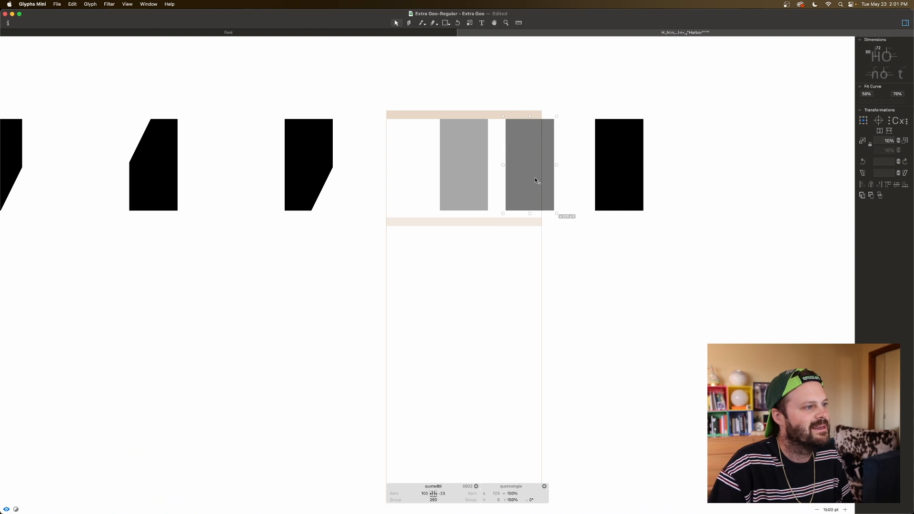
{"action": "double_click", "coordinate": [626, 184]}
{"action": "left_click_drag", "start_coordinate": [643, 210], "coordinate": [679, 193]}
{"action": "key", "text": "super+z"}
{"action": "key", "text": "super+z"}
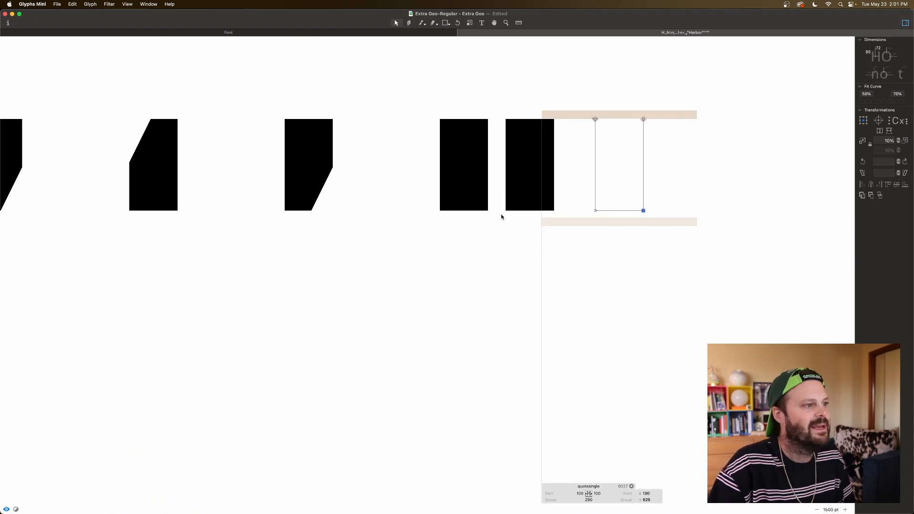
Step: Link both the left and right sidebearings of quotedbl to the period glyph
{"action": "double_click", "coordinate": [494, 227]}
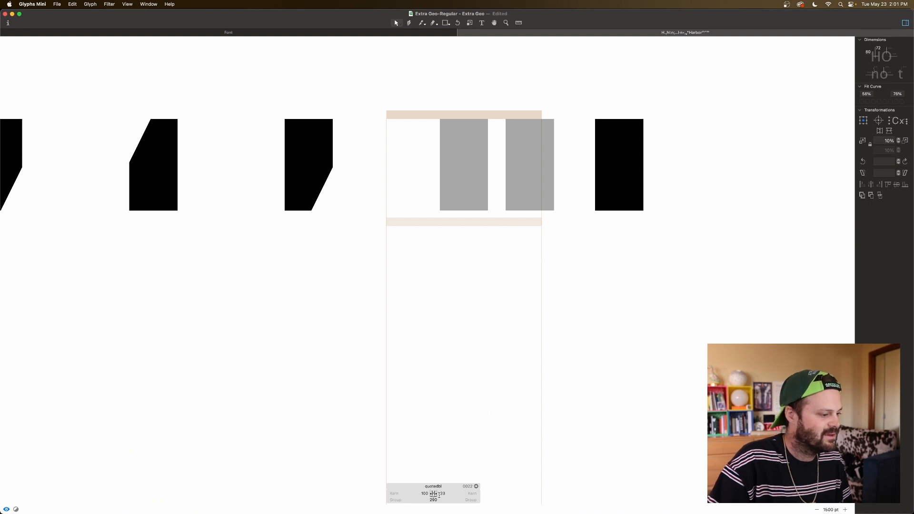
{"action": "left_click", "coordinate": [425, 494]}
{"action": "type", "text": "period"}
{"action": "key", "text": "Tab"}
{"action": "type", "text": "p"}
{"action": "left_click", "coordinate": [625, 342]}
{"action": "key", "text": "space"}
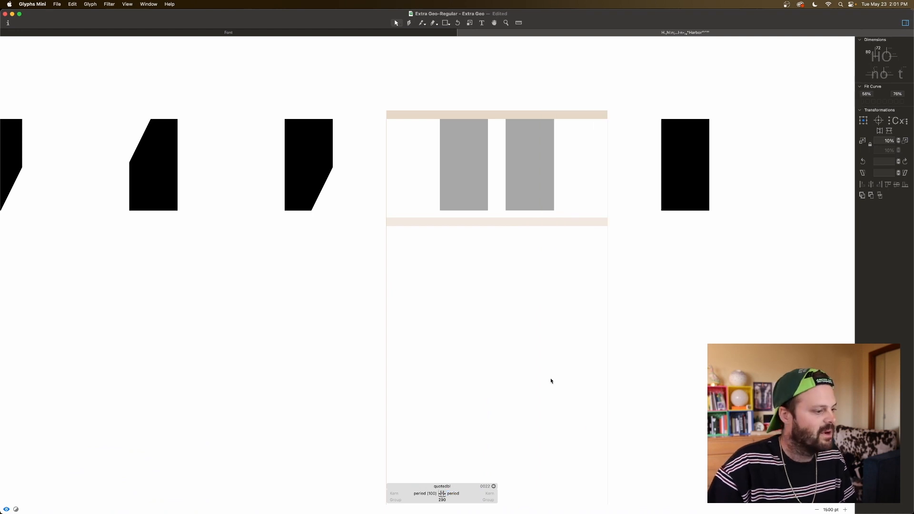
Step: Nudge the right-hand component in quotedbl slightly to the right to widen the gap between its two strokes
{"action": "key", "text": "super+minus"}
{"action": "key", "text": "super+minus"}
{"action": "key", "text": "super+minus"}
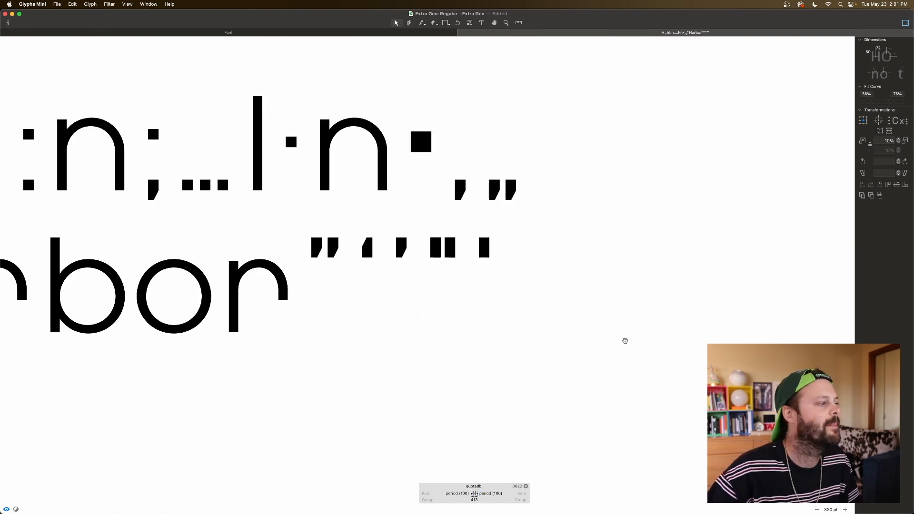
{"action": "key", "text": "super+minus"}
{"action": "scroll", "coordinate": [531, 279], "scroll_direction": "left", "scroll_amount": 5}
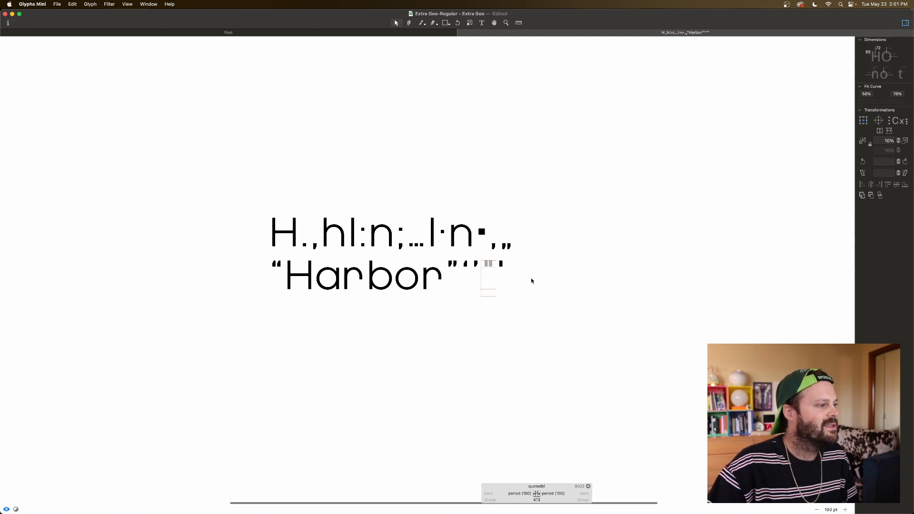
{"action": "scroll", "coordinate": [567, 284], "scroll_direction": "down", "scroll_amount": 2}
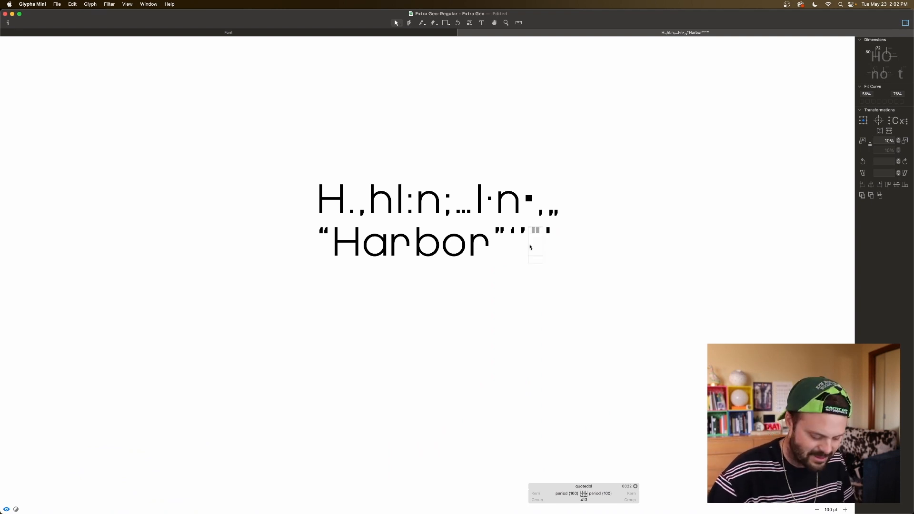
{"action": "key", "text": "super+plus"}
{"action": "key", "text": "super+plus"}
{"action": "key", "text": "super+plus"}
{"action": "key", "text": "super+plus"}
{"action": "scroll", "coordinate": [529, 247], "scroll_direction": "right", "scroll_amount": 4}
{"action": "scroll", "coordinate": [529, 247], "scroll_direction": "right", "scroll_amount": 2}
{"action": "scroll", "coordinate": [529, 247], "scroll_direction": "up", "scroll_amount": 1}
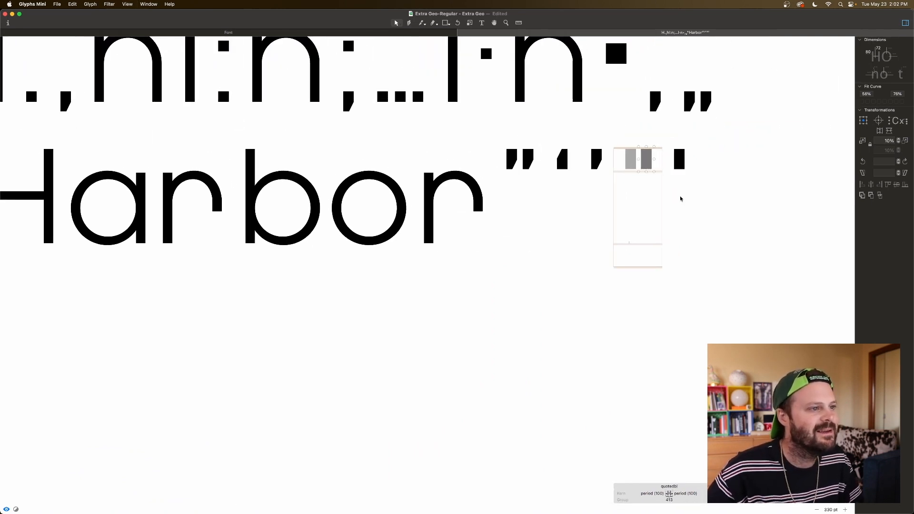
{"action": "key", "text": "space"}
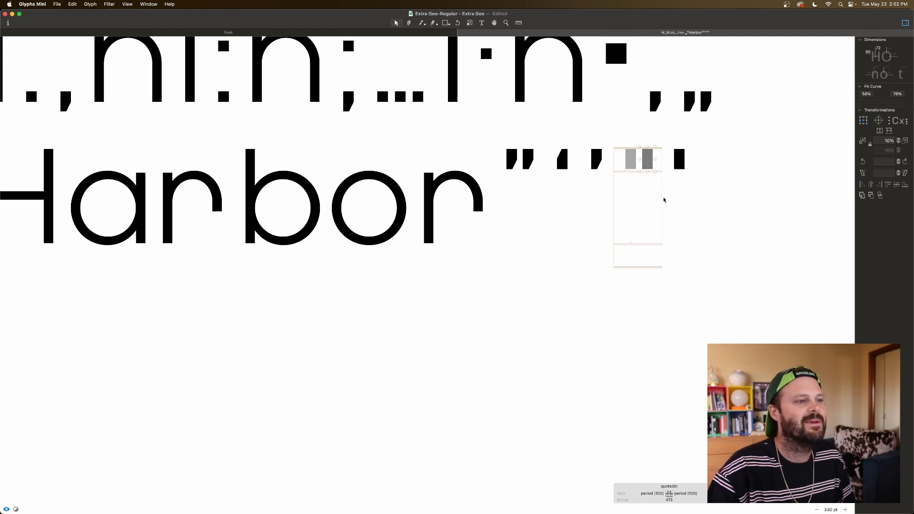
{"action": "left_click", "coordinate": [727, 246]}
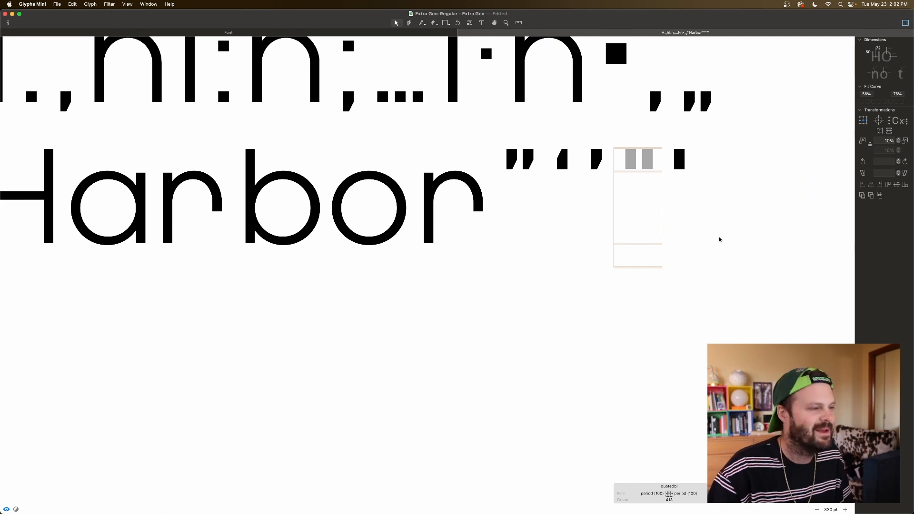
Step: Close the quotation mark edit view and open periodcentered, hyphen, endash, emdash and underscore together in a new one
{"action": "left_click", "coordinate": [461, 32]}
{"action": "left_click", "coordinate": [277, 282]}
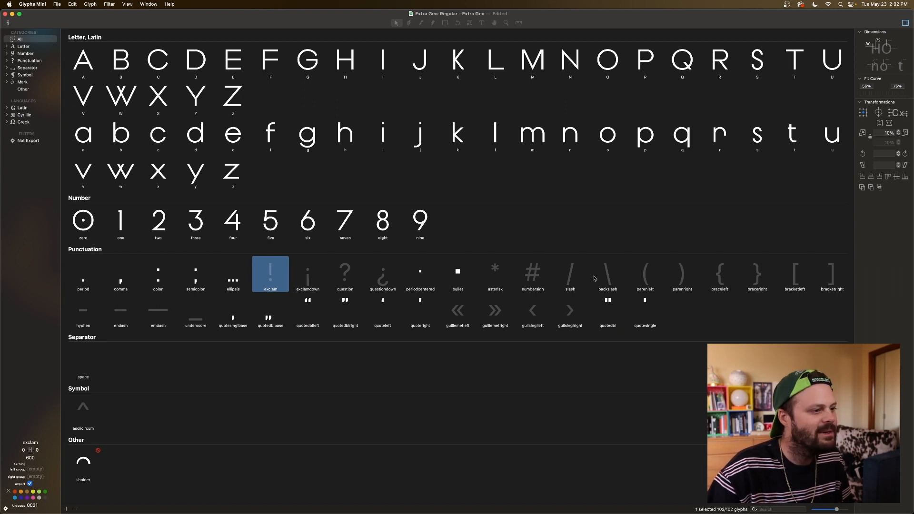
{"action": "left_click", "coordinate": [82, 320]}
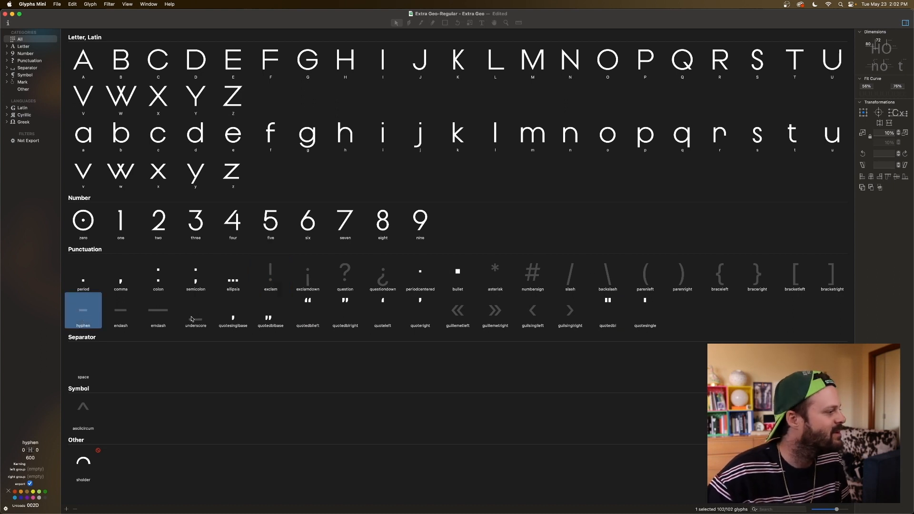
{"action": "left_click", "coordinate": [194, 318], "text": "shift"}
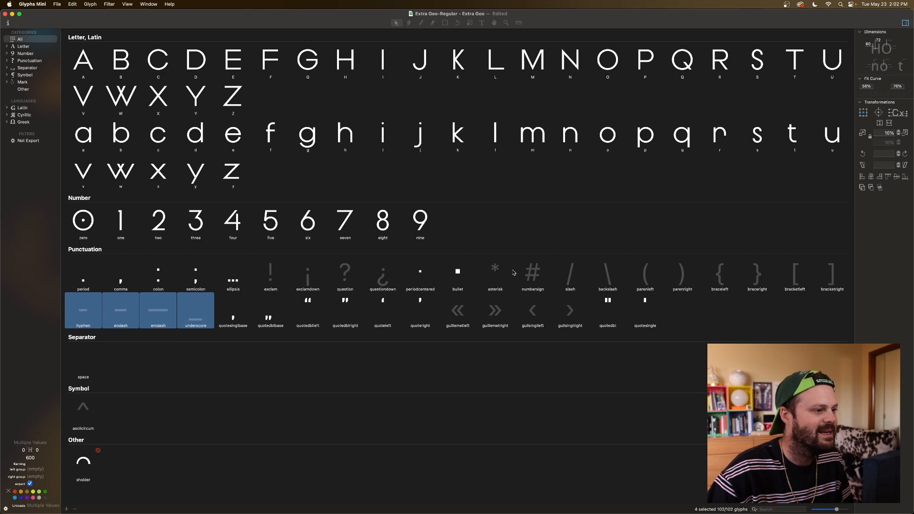
{"action": "left_click", "coordinate": [426, 276], "text": "super"}
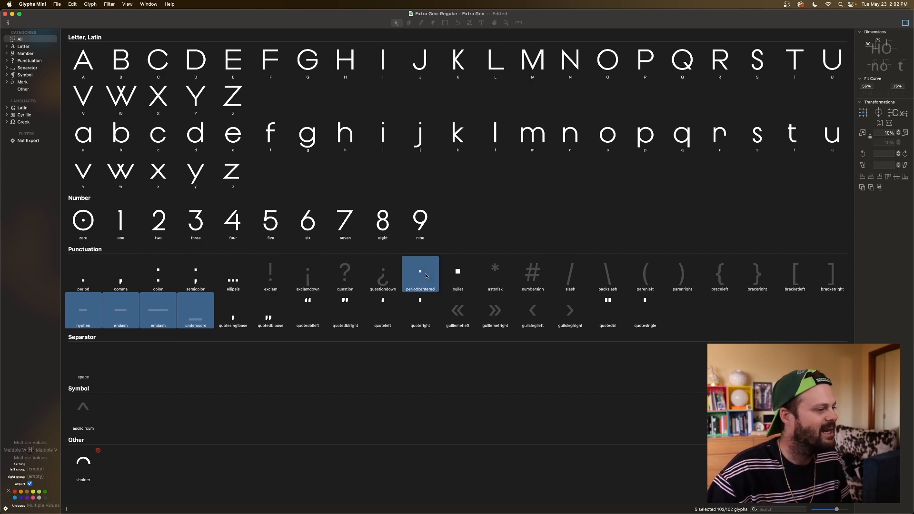
{"action": "double_click", "coordinate": [426, 276]}
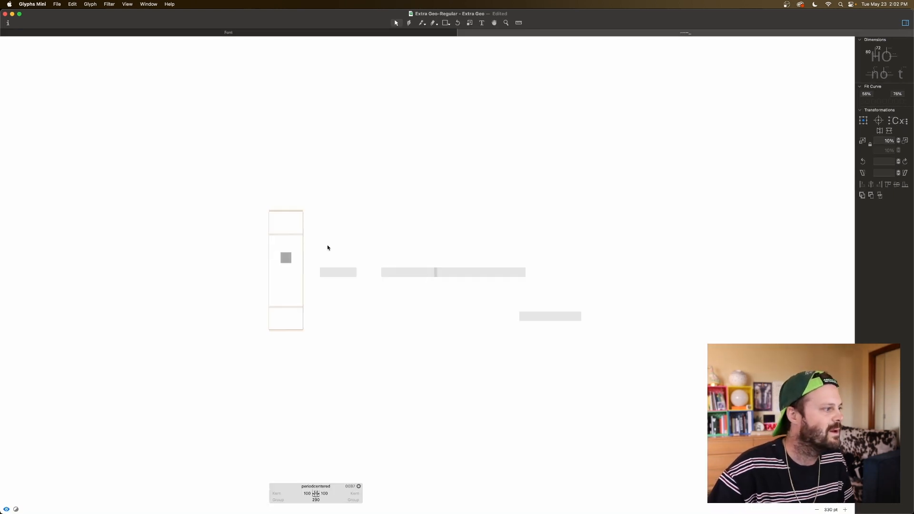
Step: Add a horizontal guide in periodcentered and move it to the bottom edge of the square dot
{"action": "scroll", "coordinate": [318, 252], "scroll_direction": "left", "scroll_amount": 3}
{"action": "left_click", "coordinate": [338, 258]}
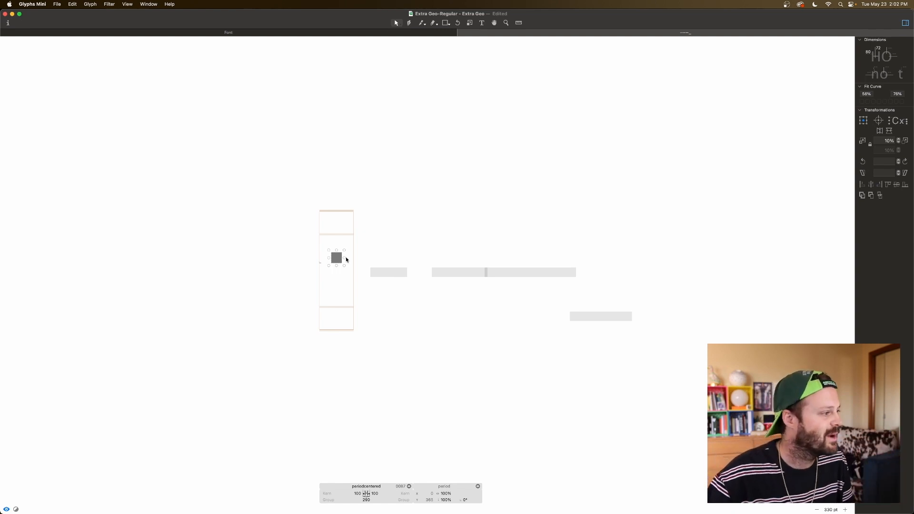
{"action": "left_click", "coordinate": [342, 273]}
{"action": "key", "text": "super+plus"}
{"action": "key", "text": "super+plus"}
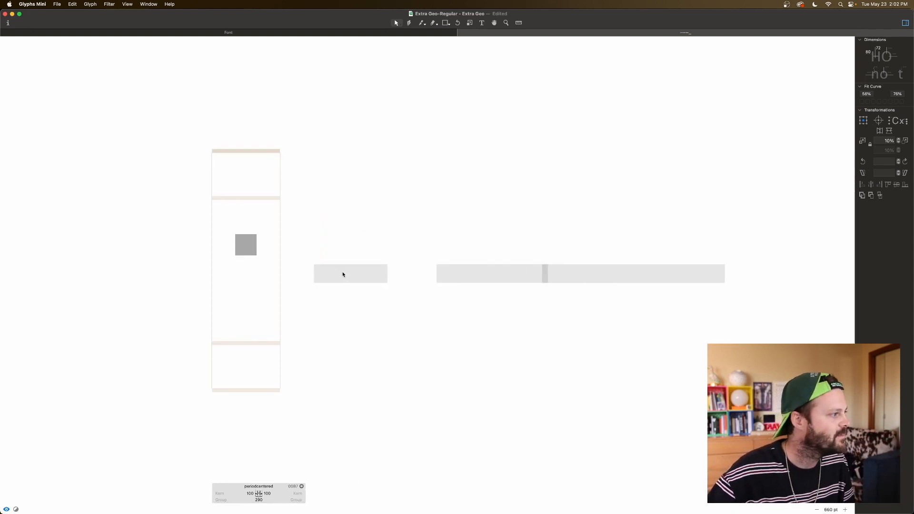
{"action": "scroll", "coordinate": [342, 271], "scroll_direction": "left", "scroll_amount": 4}
{"action": "scroll", "coordinate": [342, 272], "scroll_direction": "left", "scroll_amount": 4}
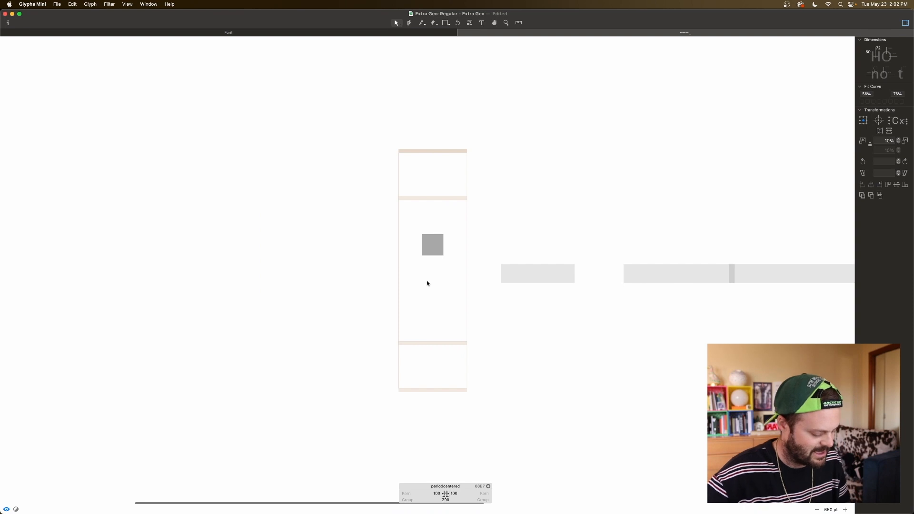
{"action": "right_click", "coordinate": [427, 282]}
{"action": "left_click", "coordinate": [451, 317]}
{"action": "left_click_drag", "start_coordinate": [426, 279], "coordinate": [432, 255]}
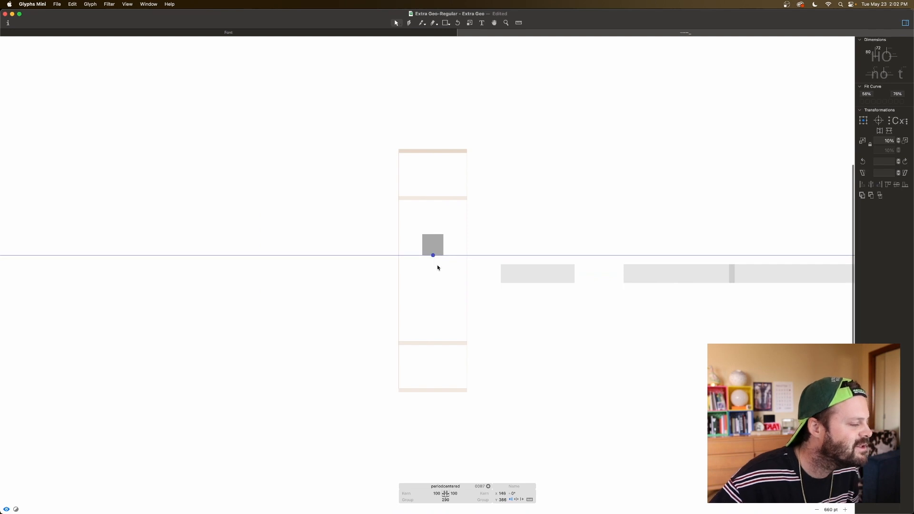
Step: Place a copy of the guide at the dot's top edge and nudge the bottom guide down to align exactly with the lower edge
{"action": "left_click_drag", "start_coordinate": [432, 255], "coordinate": [434, 235]}
{"action": "key", "text": "super+equal"}
{"action": "key", "text": "super+equal"}
{"action": "key", "text": "super+equal"}
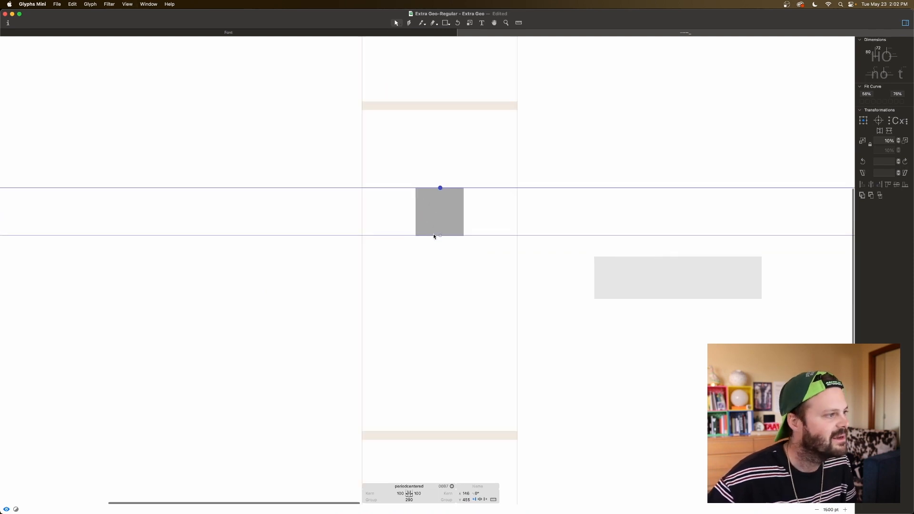
{"action": "left_click", "coordinate": [436, 247]}
{"action": "left_click_drag", "start_coordinate": [432, 147], "coordinate": [461, 259]}
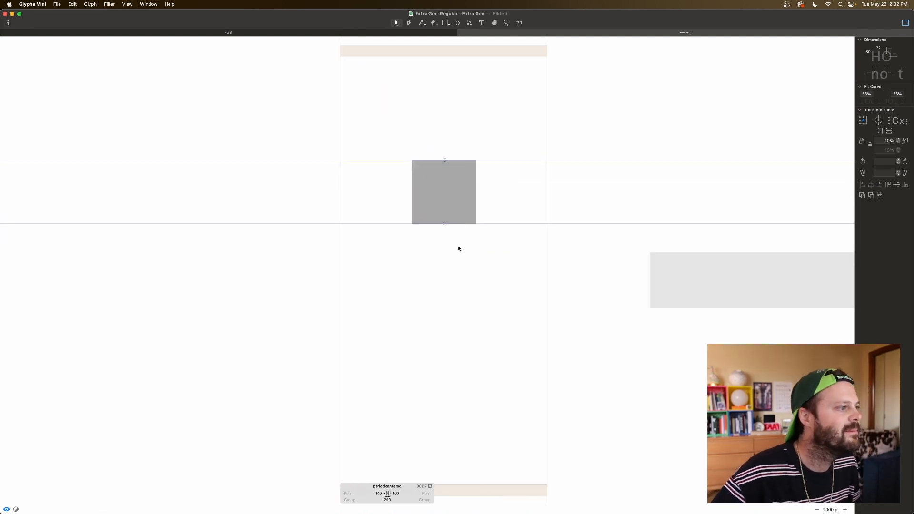
{"action": "left_click", "coordinate": [444, 225]}
{"action": "key", "text": "Down"}
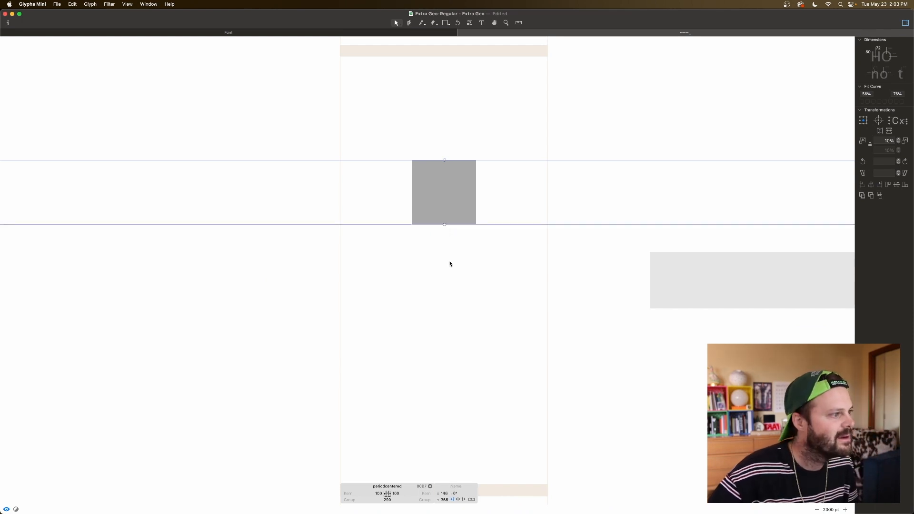
{"action": "left_click", "coordinate": [450, 264]}
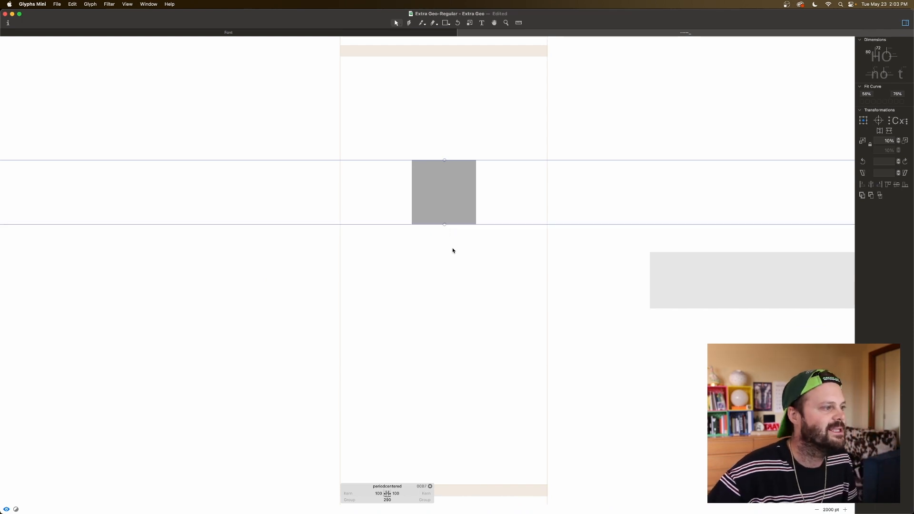
Step: Move the top guide down 9 units and the bottom guide up about 9 units inside the dot of periodcentered
{"action": "left_click", "coordinate": [453, 180]}
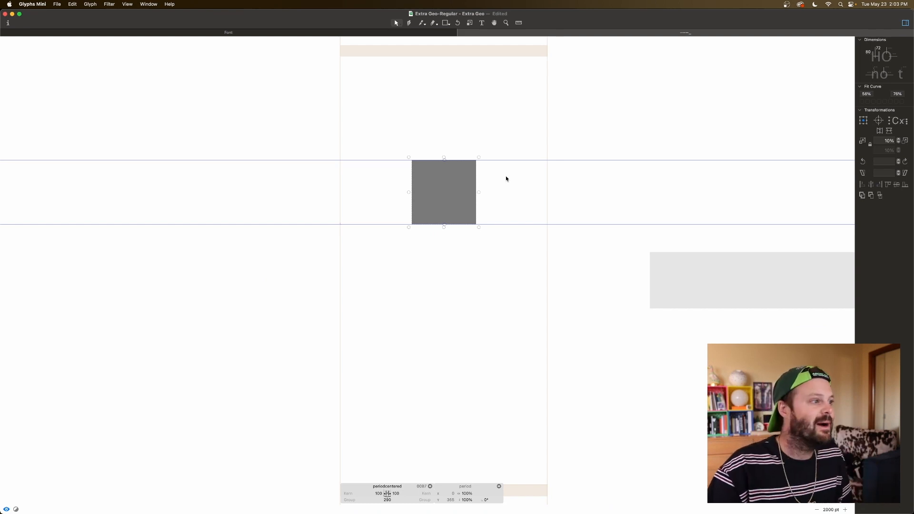
{"action": "left_click", "coordinate": [446, 161]}
{"action": "left_click", "coordinate": [444, 161]}
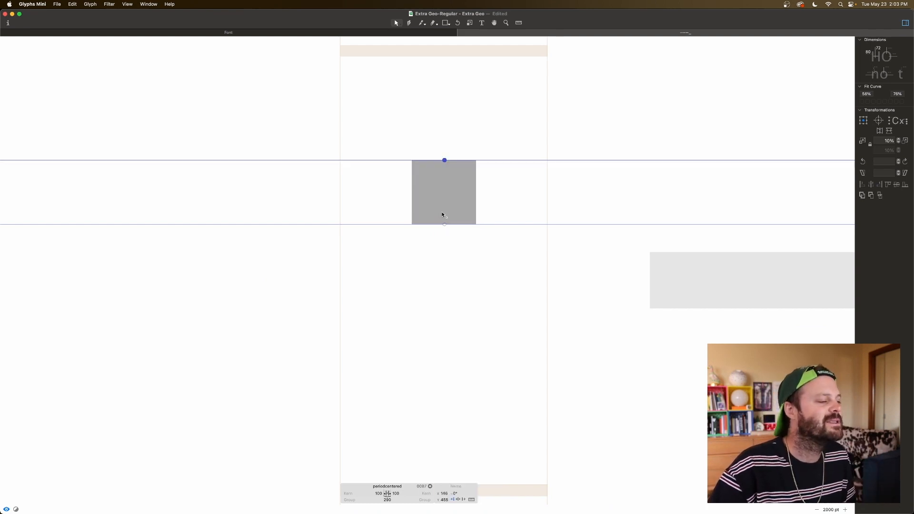
{"action": "left_click", "coordinate": [444, 225]}
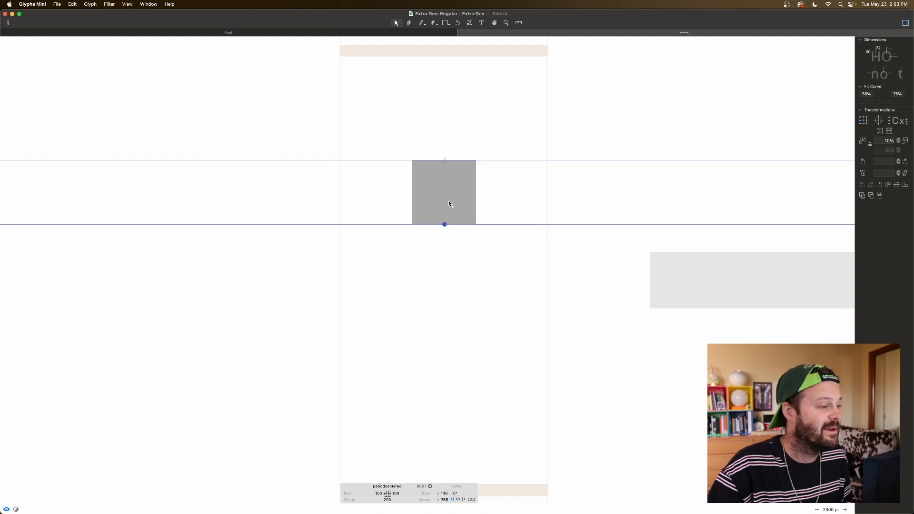
{"action": "left_click", "coordinate": [444, 161], "text": "shift"}
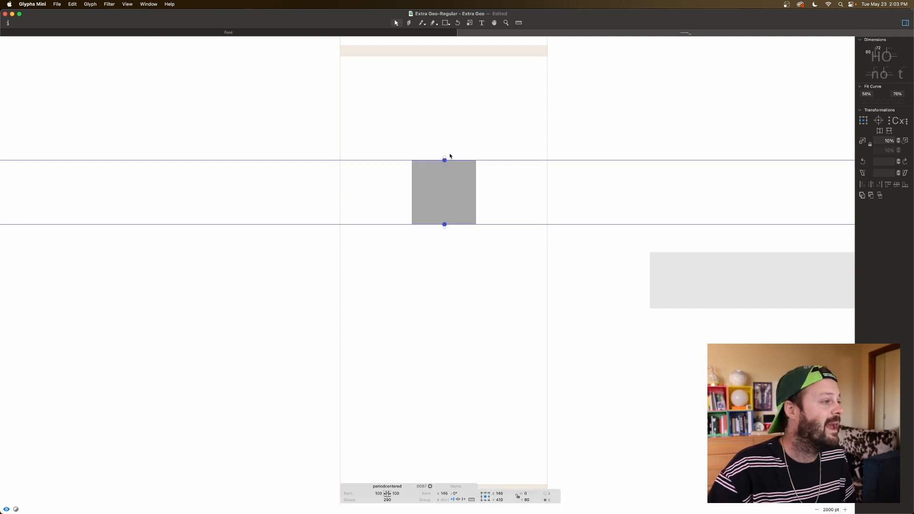
{"action": "left_click", "coordinate": [445, 153]}
{"action": "left_click", "coordinate": [444, 160]}
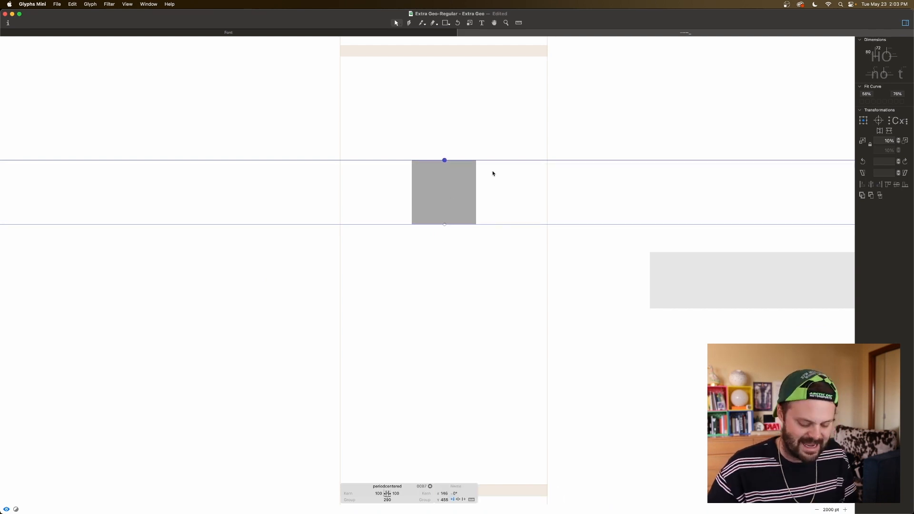
{"action": "key", "text": "shift+Down"}
{"action": "key", "text": "Up"}
{"action": "left_click", "coordinate": [445, 224]}
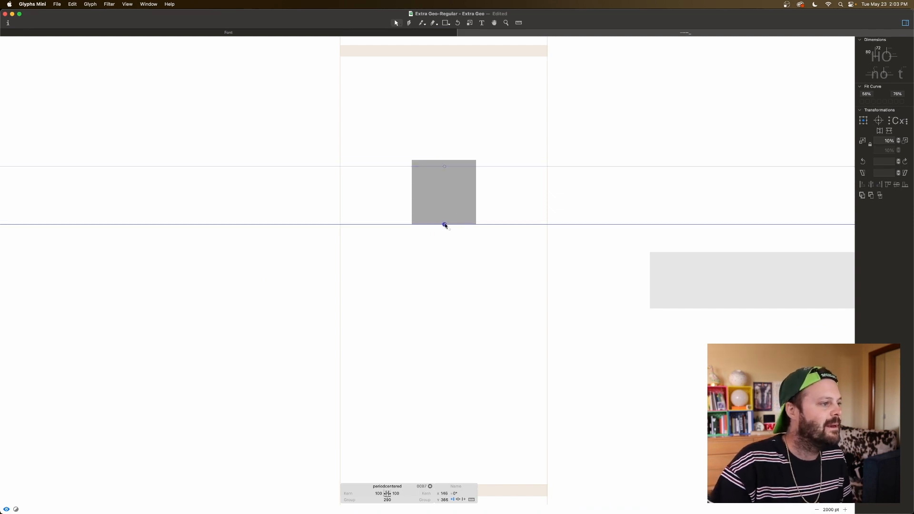
{"action": "key", "text": "shift+Up"}
{"action": "left_click", "coordinate": [454, 250]}
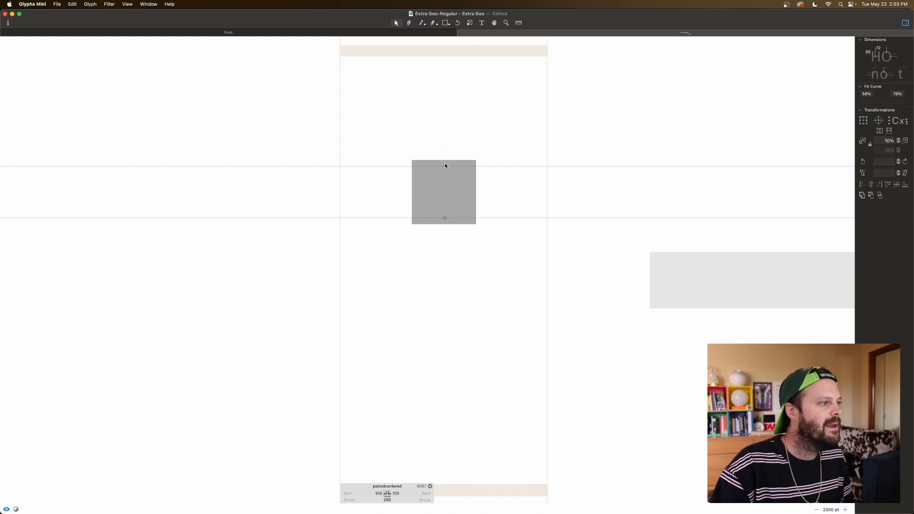
Step: Turn the lower guide in periodcentered into a global guide and lock it
{"action": "left_click", "coordinate": [443, 217]}
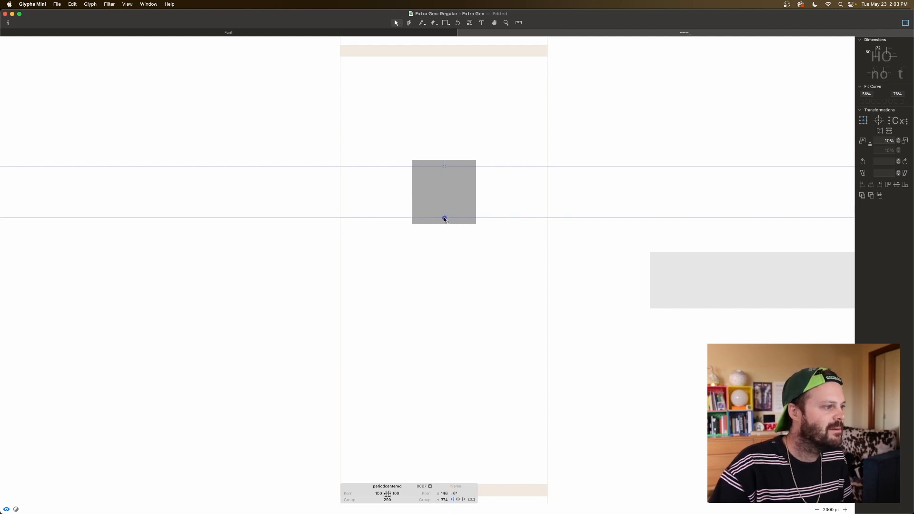
{"action": "left_click", "coordinate": [444, 167], "text": "shift"}
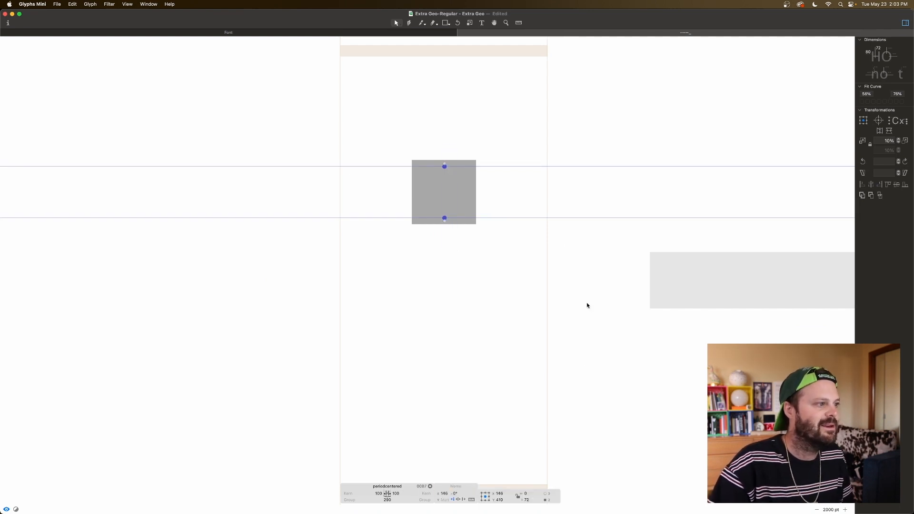
{"action": "left_click", "coordinate": [523, 270]}
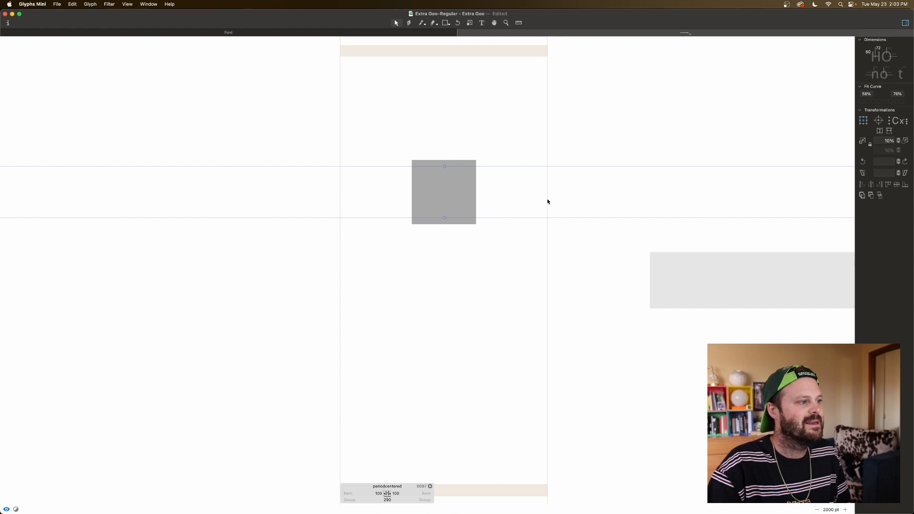
{"action": "left_click", "coordinate": [444, 219]}
{"action": "right_click", "coordinate": [444, 218]}
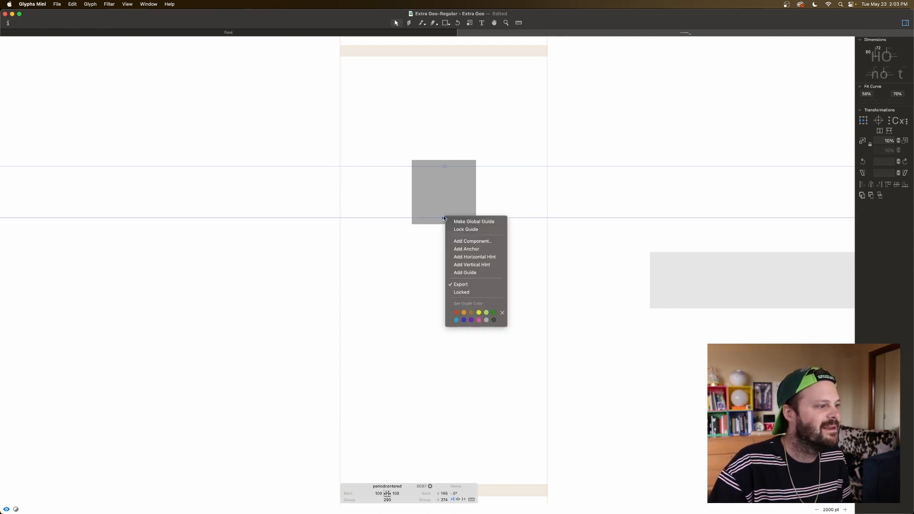
{"action": "left_click", "coordinate": [464, 221]}
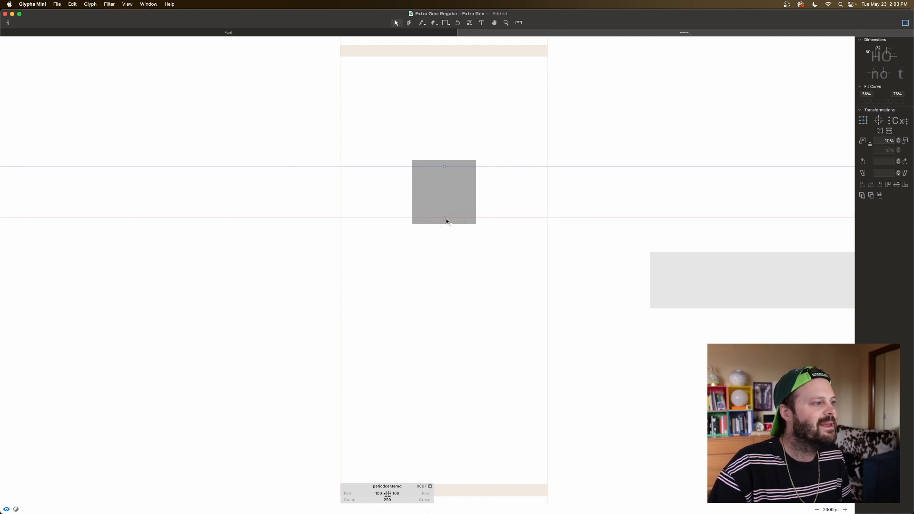
{"action": "right_click", "coordinate": [445, 220]}
{"action": "left_click", "coordinate": [460, 227]}
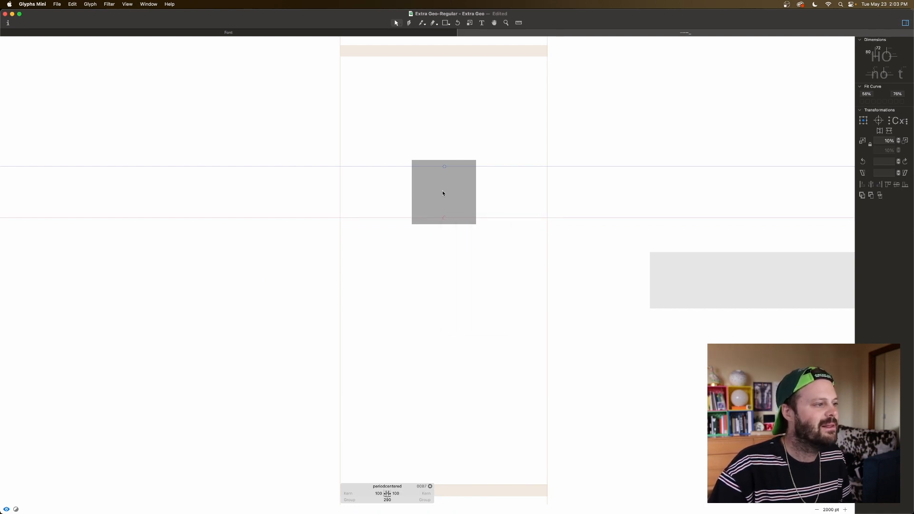
Step: Turn the upper guide in periodcentered into a global guide as well and lock it
{"action": "left_click", "coordinate": [444, 166]}
{"action": "right_click", "coordinate": [444, 167]}
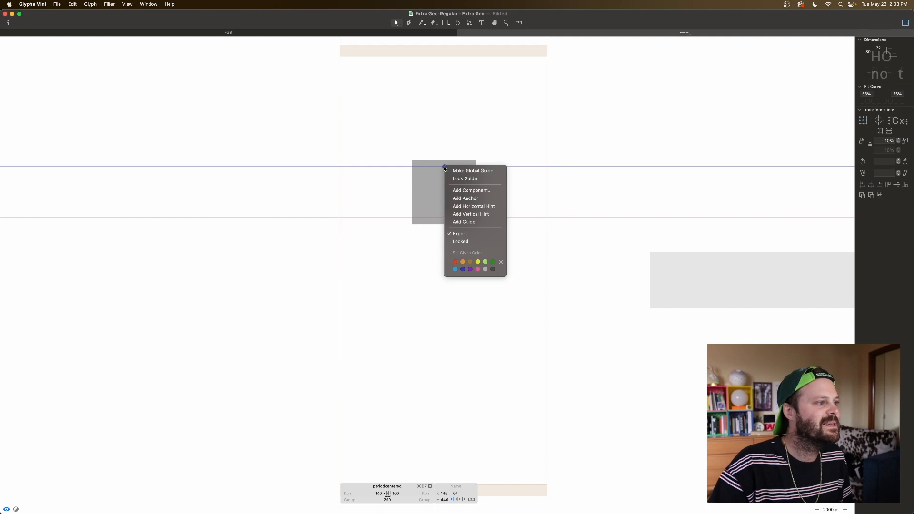
{"action": "left_click", "coordinate": [468, 171]}
{"action": "right_click", "coordinate": [444, 166]}
{"action": "left_click", "coordinate": [490, 180]}
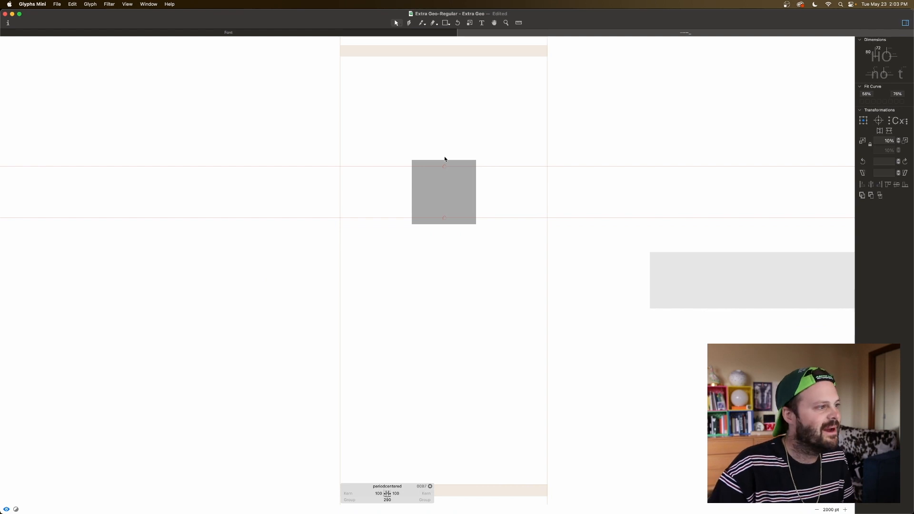
{"action": "left_click_drag", "start_coordinate": [443, 168], "coordinate": [428, 157]}
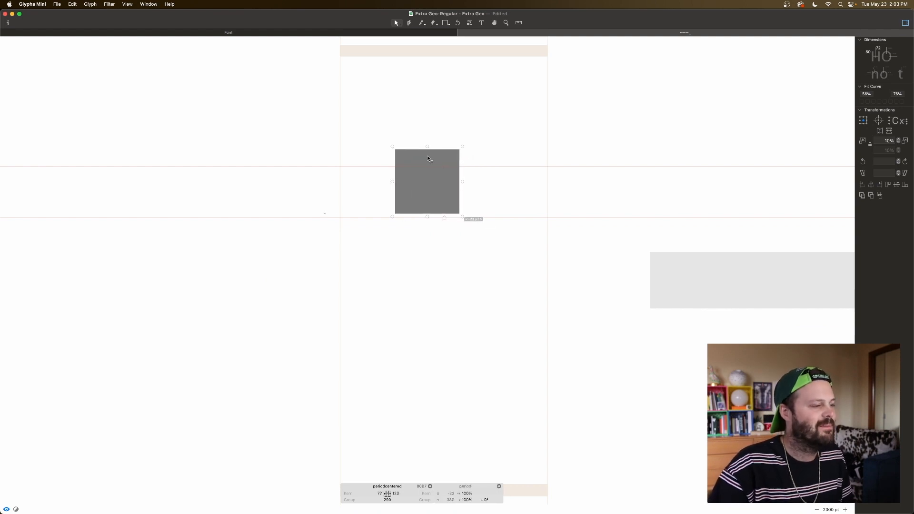
{"action": "key", "text": "super+z"}
Step: Draw a rectangle about 255 units wide and 72 units high between the two global guides in the hyphen glyph
{"action": "scroll", "coordinate": [540, 195], "scroll_direction": "right", "scroll_amount": 5}
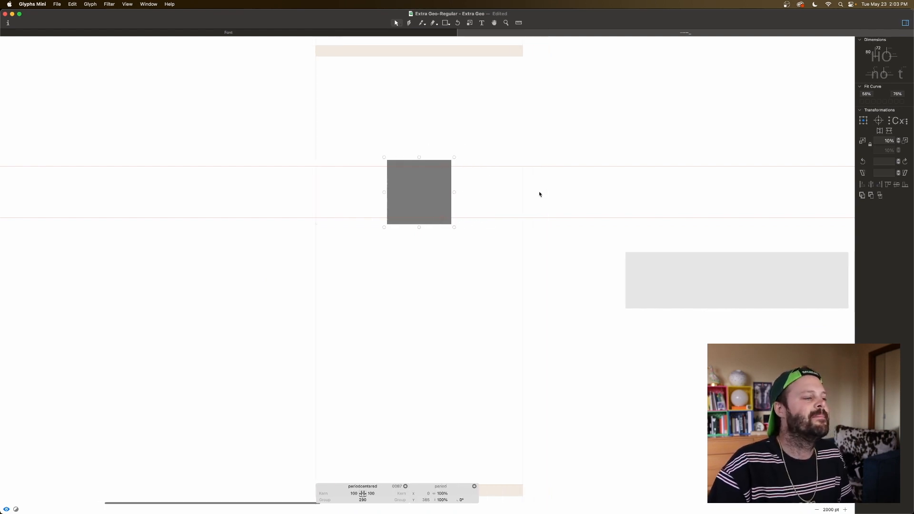
{"action": "scroll", "coordinate": [540, 194], "scroll_direction": "right", "scroll_amount": 1}
{"action": "double_click", "coordinate": [540, 208]}
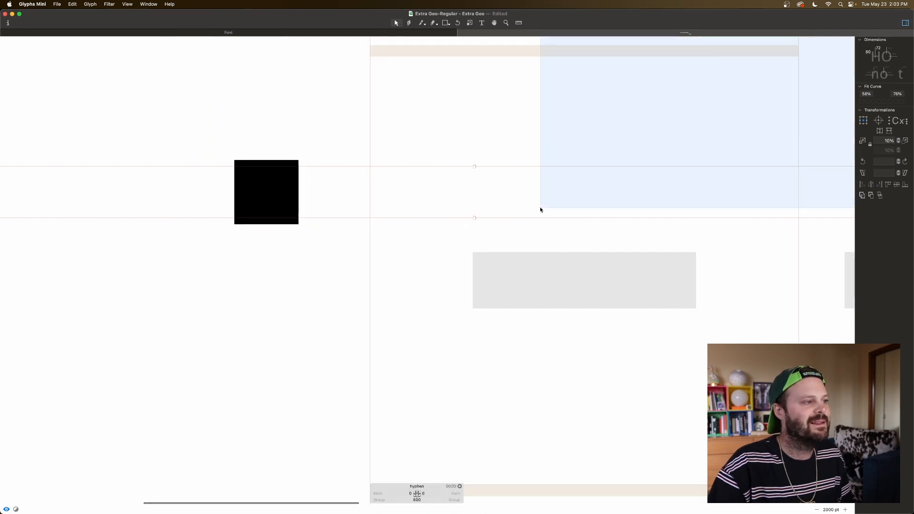
{"action": "key", "text": "super+minus"}
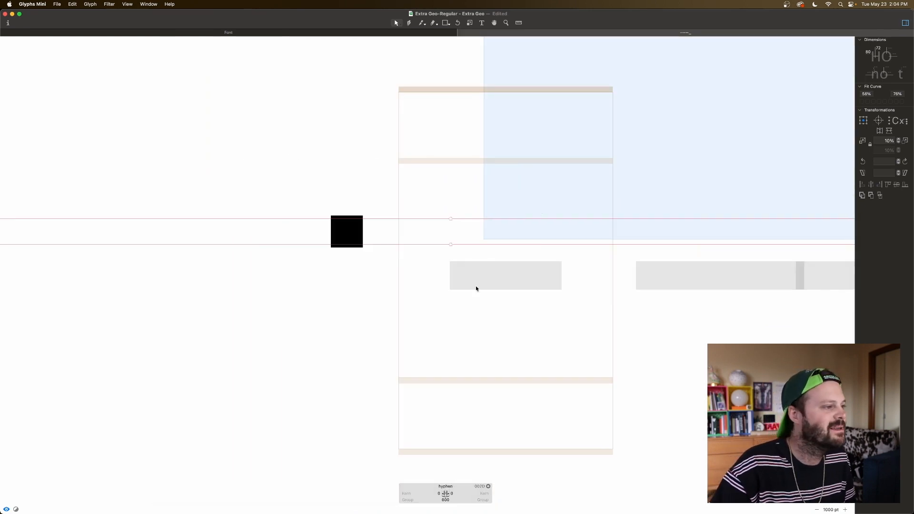
{"action": "key", "text": "f"}
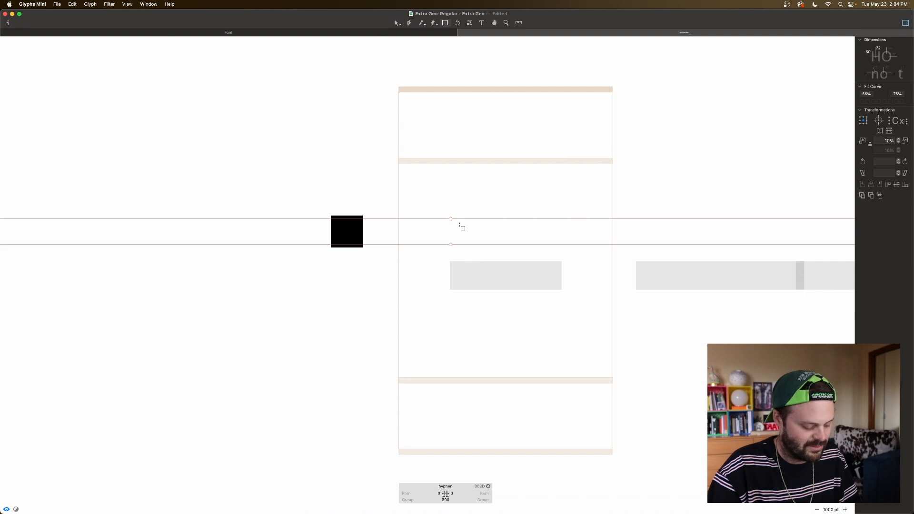
{"action": "left_click_drag", "start_coordinate": [423, 218], "coordinate": [514, 244]}
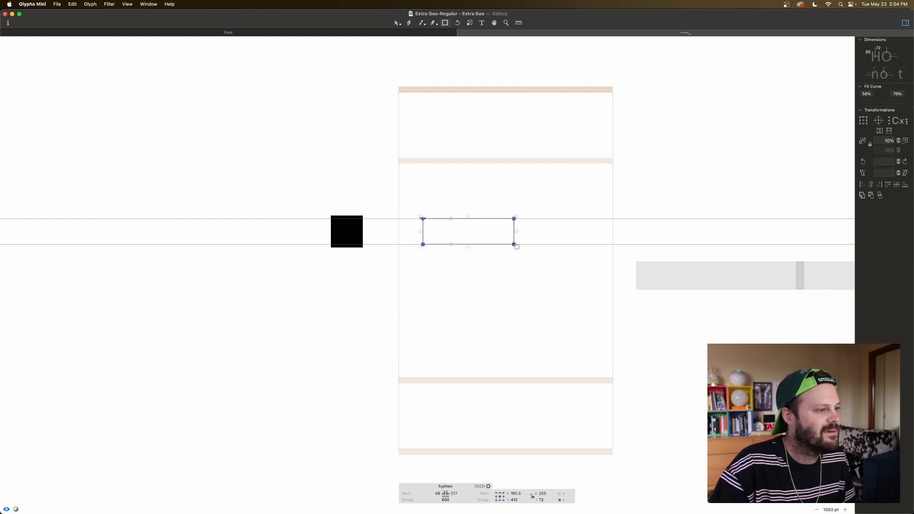
Step: Place a capital H before the hyphen and a capital D after it to judge its size between letters
{"action": "left_click", "coordinate": [481, 23]}
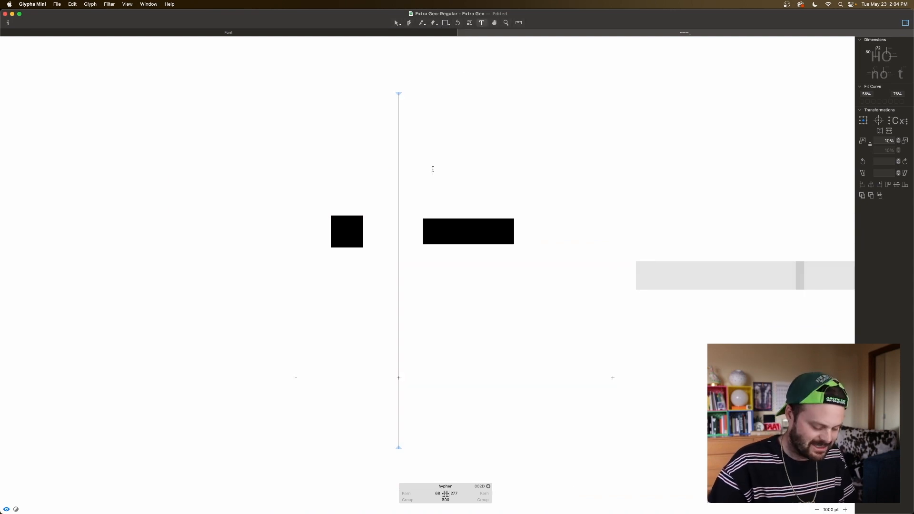
{"action": "type", "text": "H"}
{"action": "key", "text": "Right"}
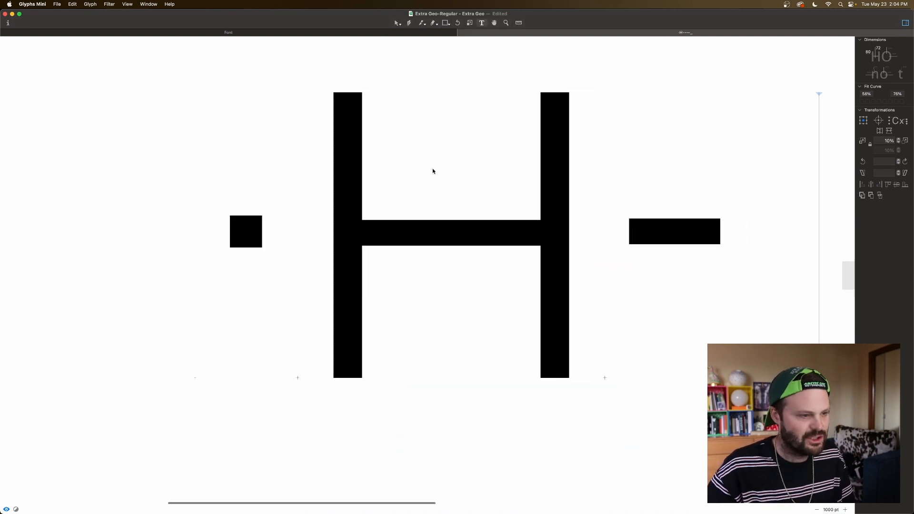
{"action": "type", "text": "D"}
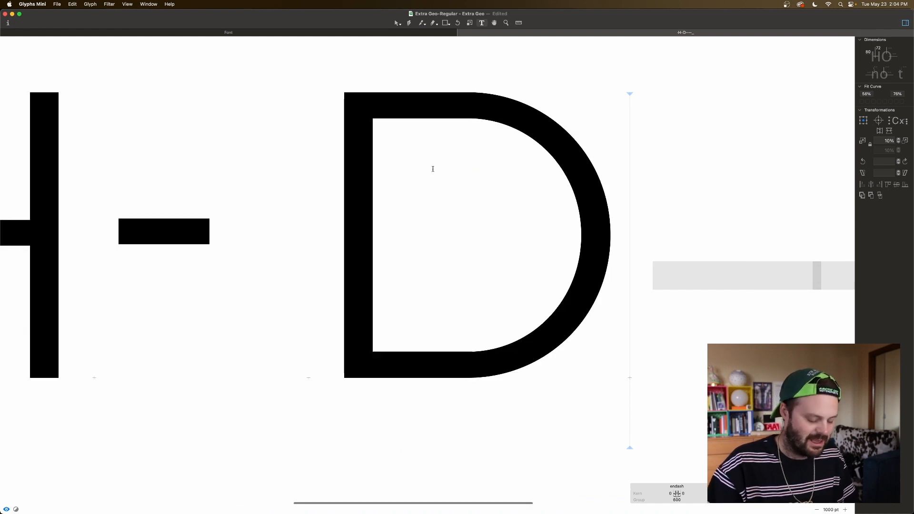
{"action": "scroll", "coordinate": [432, 172], "scroll_direction": "down", "scroll_amount": 5}
{"action": "scroll", "coordinate": [406, 207], "scroll_direction": "left", "scroll_amount": 4}
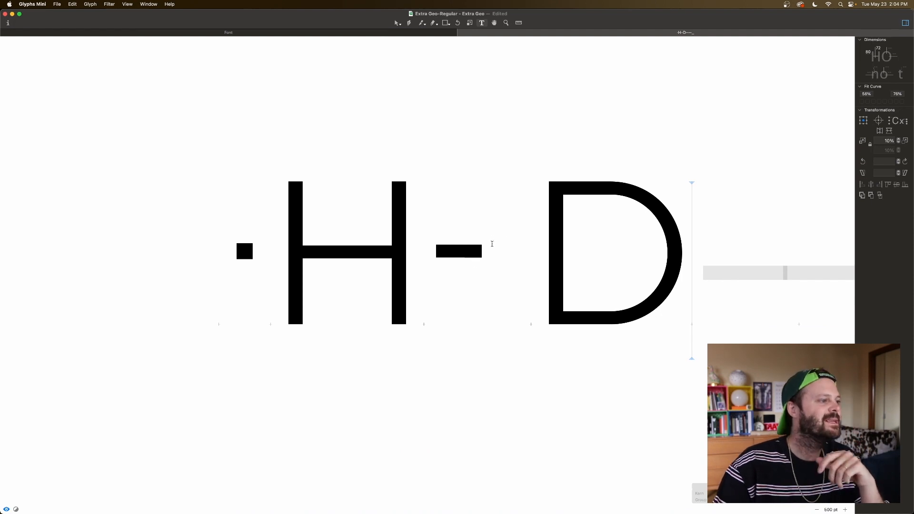
Step: Set both sidebearings of the hyphen to 100
{"action": "double_click", "coordinate": [460, 259]}
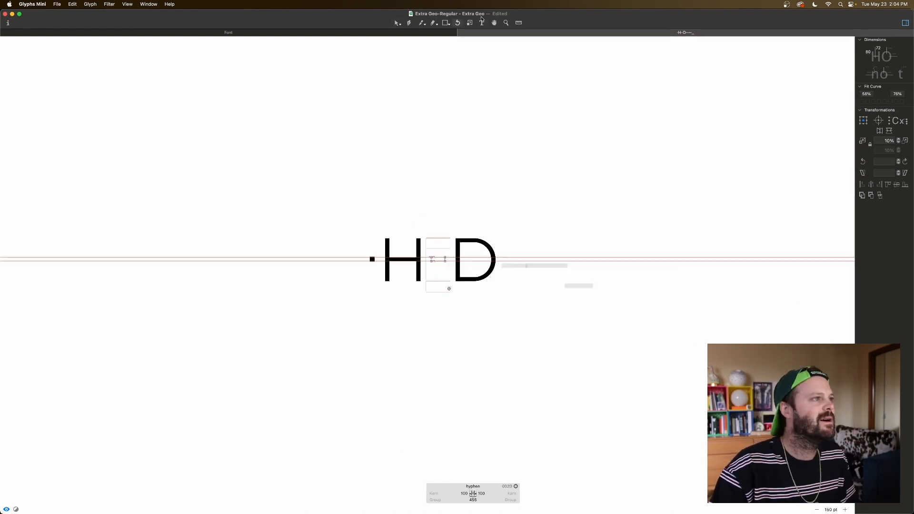
{"action": "key", "text": "t"}
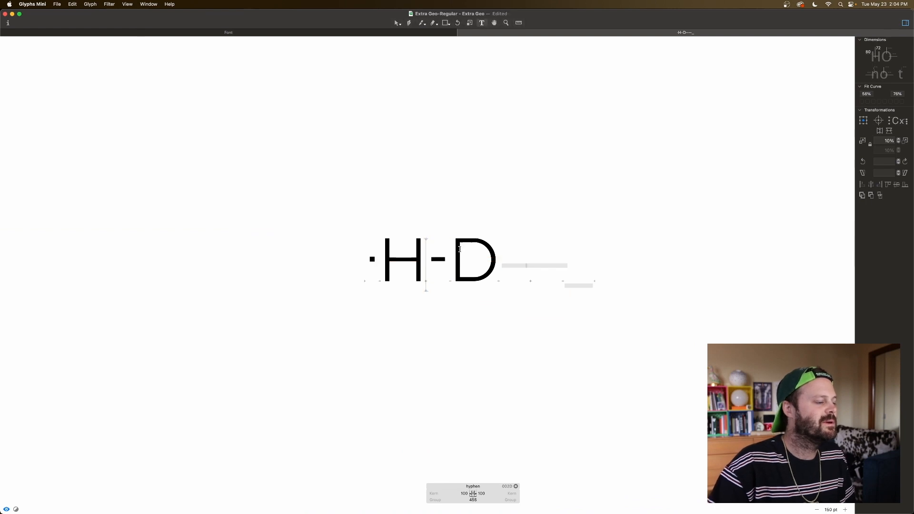
Step: Replace the H and D so the sample text reads "five-year-old", and move the remaining dash glyphs to a new line
{"action": "key", "text": "BackSpace"}
{"action": "type", "text": "five"}
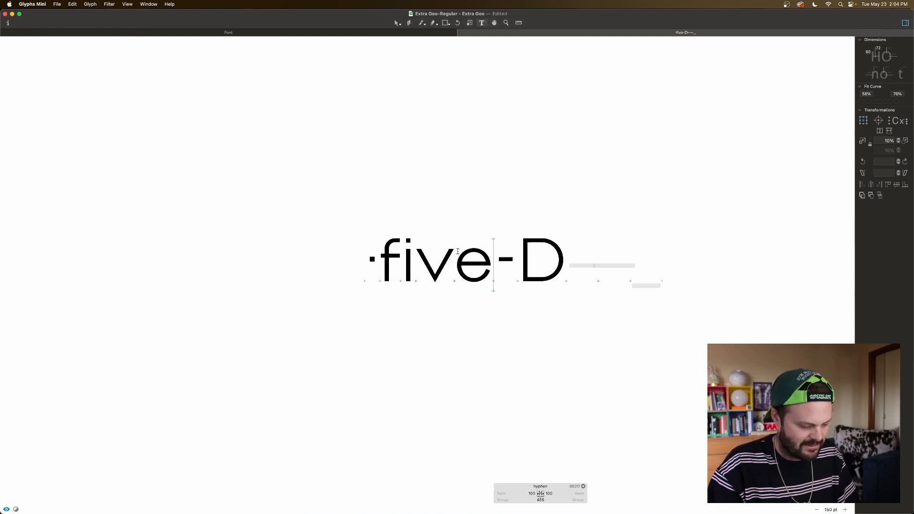
{"action": "key", "text": "Right"}
{"action": "key", "text": "Right"}
{"action": "key", "text": "BackSpace"}
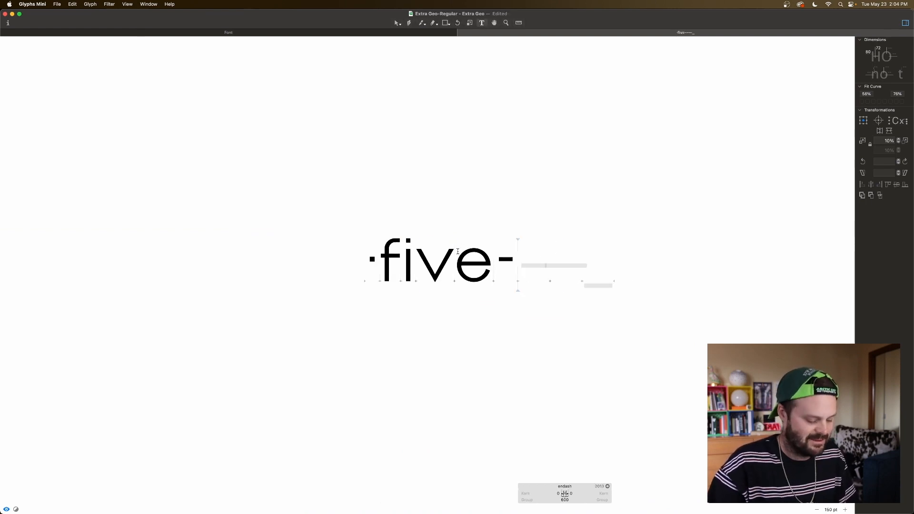
{"action": "type", "text": "year-old"}
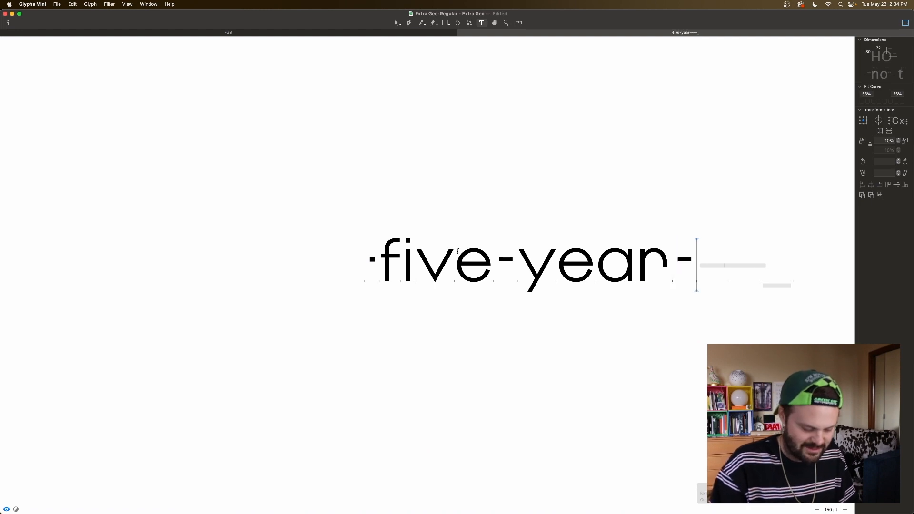
{"action": "key", "text": "Return"}
{"action": "scroll", "coordinate": [504, 241], "scroll_direction": "right", "scroll_amount": 3}
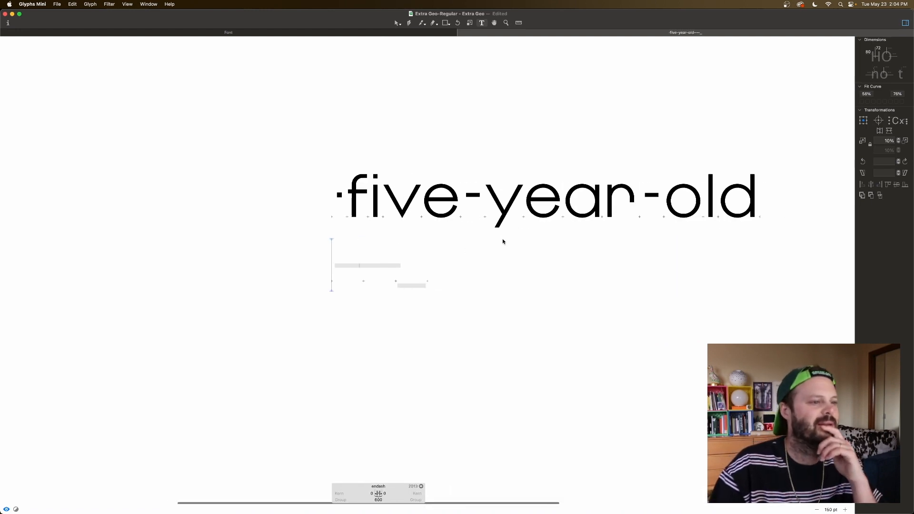
Step: Widen the hyphen in "five-year-old" to 275 units by moving its right-hand nodes 20 units outward
{"action": "double_click", "coordinate": [455, 202]}
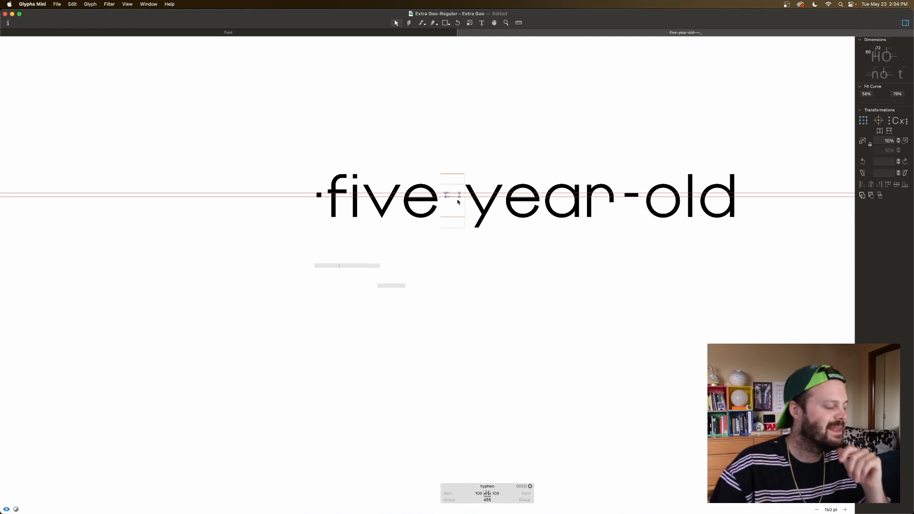
{"action": "scroll", "coordinate": [458, 201], "scroll_direction": "up", "scroll_amount": 5}
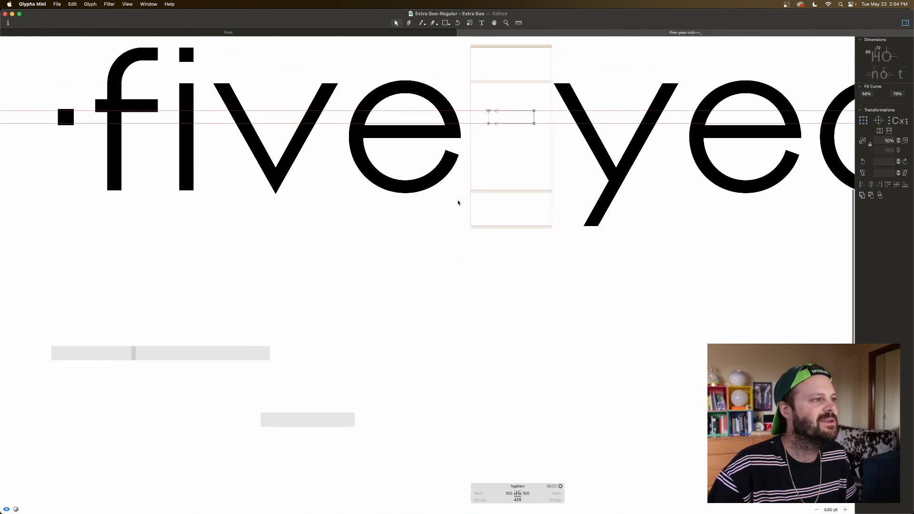
{"action": "left_click_drag", "start_coordinate": [520, 129], "coordinate": [544, 176]}
{"action": "key", "text": "shift+Right"}
{"action": "key", "text": "shift+Right"}
{"action": "key", "text": "space"}
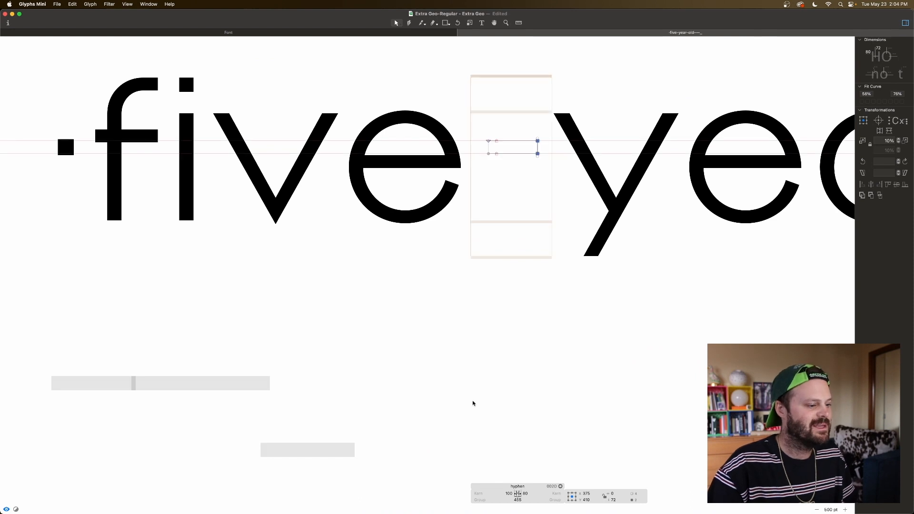
Step: Set the hyphen's right sidebearing to 100 and check its length within the sample text
{"action": "left_click", "coordinate": [523, 493]}
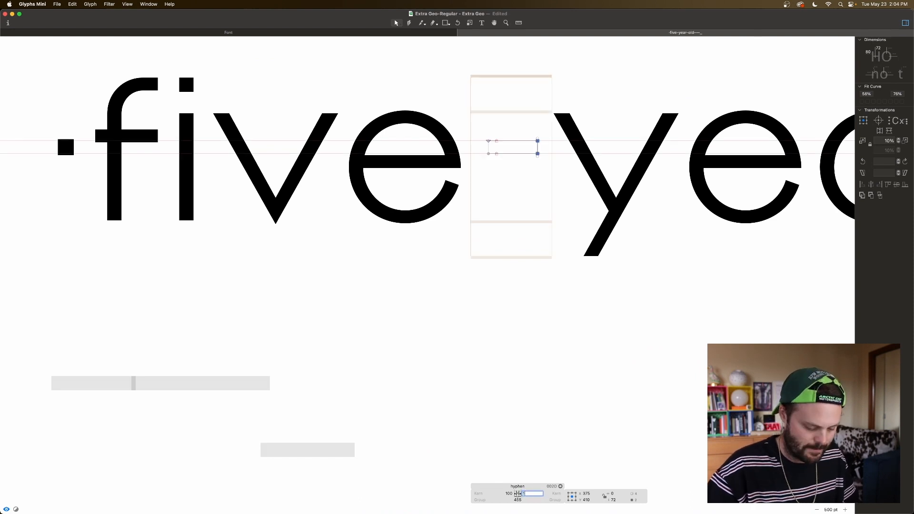
{"action": "type", "text": "100"}
{"action": "key", "text": "Tab"}
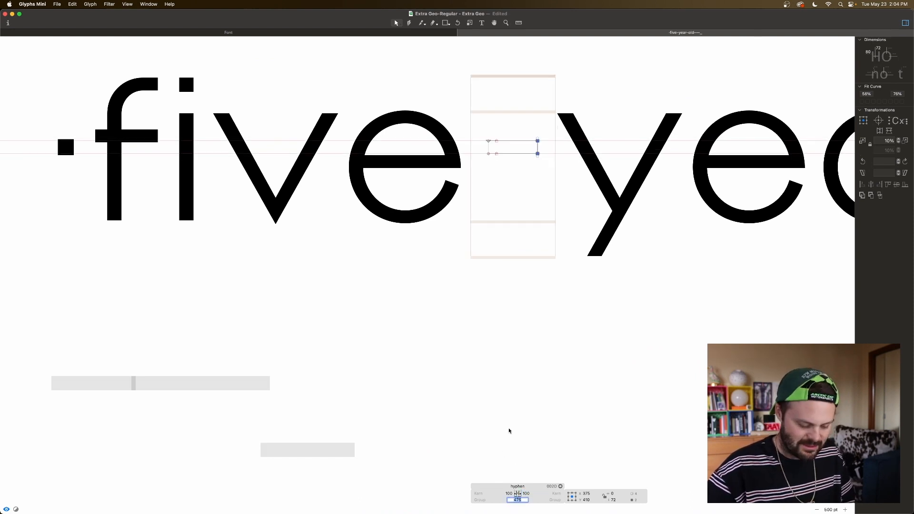
{"action": "key", "text": "super+minus"}
{"action": "key", "text": "super+minus"}
{"action": "key", "text": "super+minus"}
{"action": "key", "text": "super+minus"}
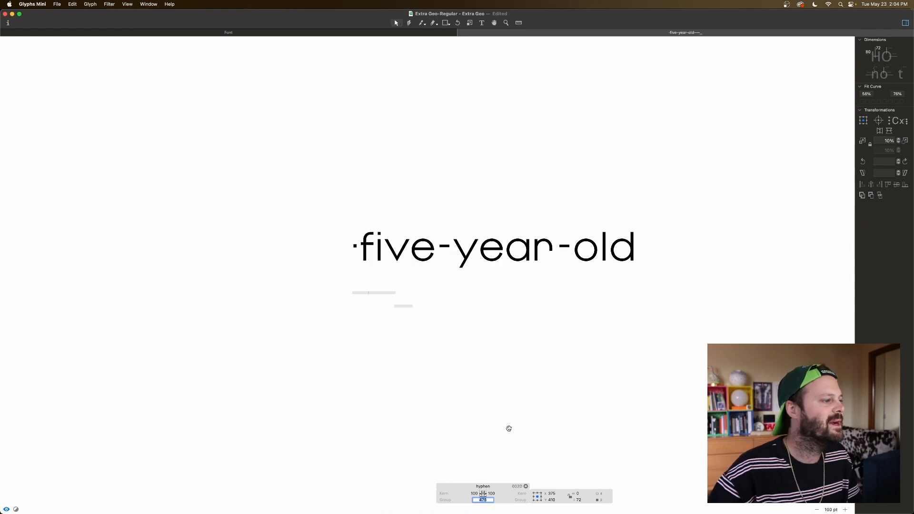
Step: Copy the hyphen's whole outline from the sample text and paste it into the empty endash glyph
{"action": "double_click", "coordinate": [447, 250]}
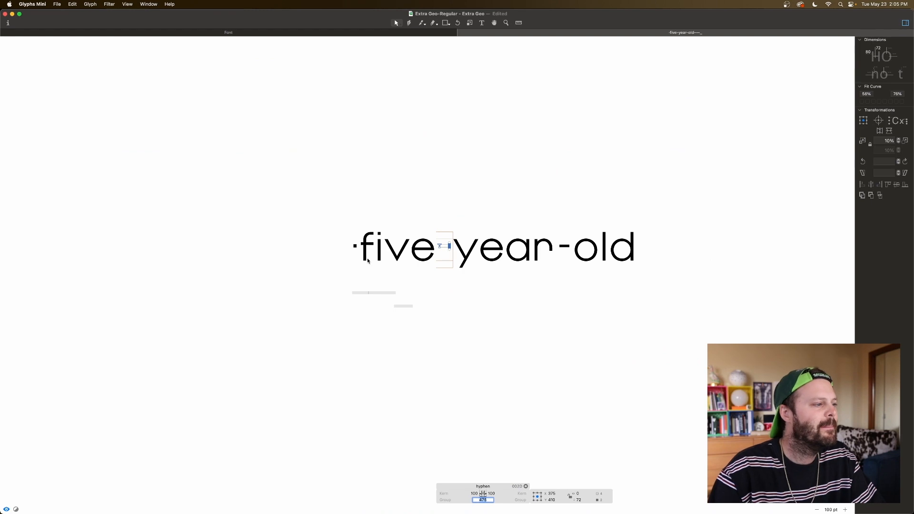
{"action": "key", "text": "Escape"}
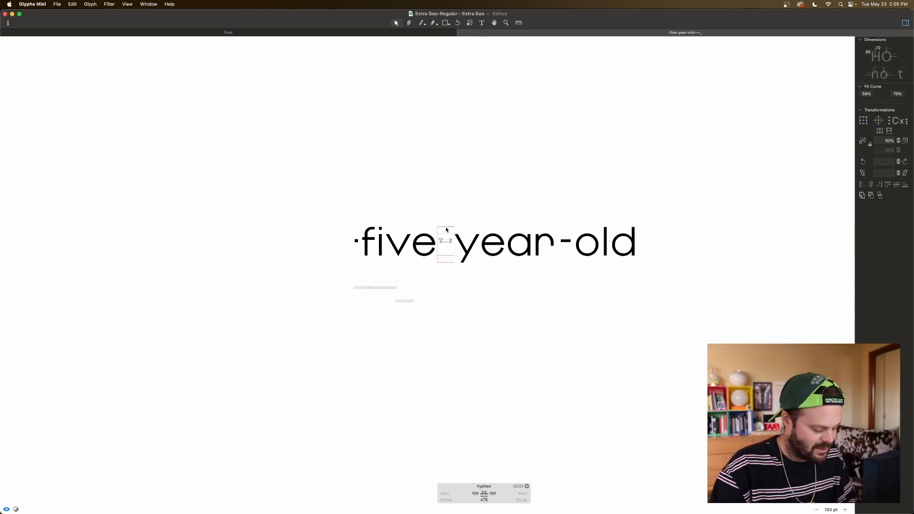
{"action": "key", "text": "super+a"}
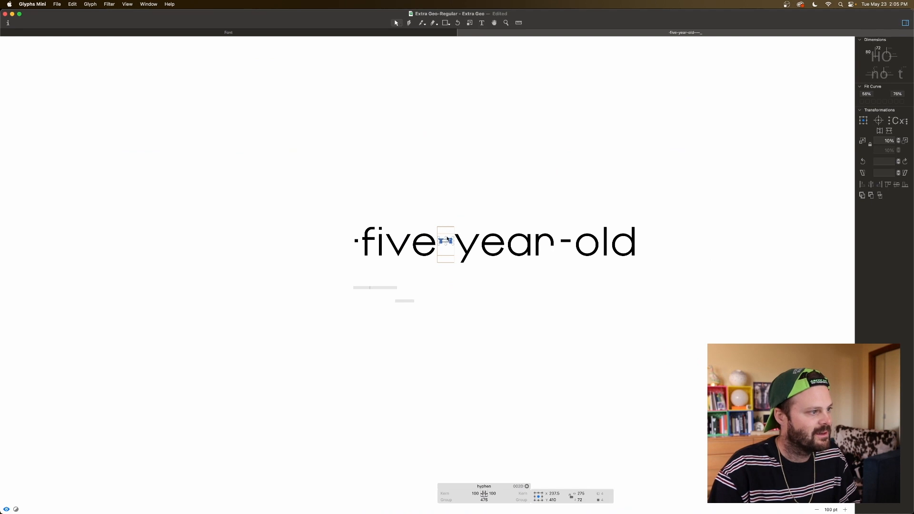
{"action": "left_click", "coordinate": [360, 296]}
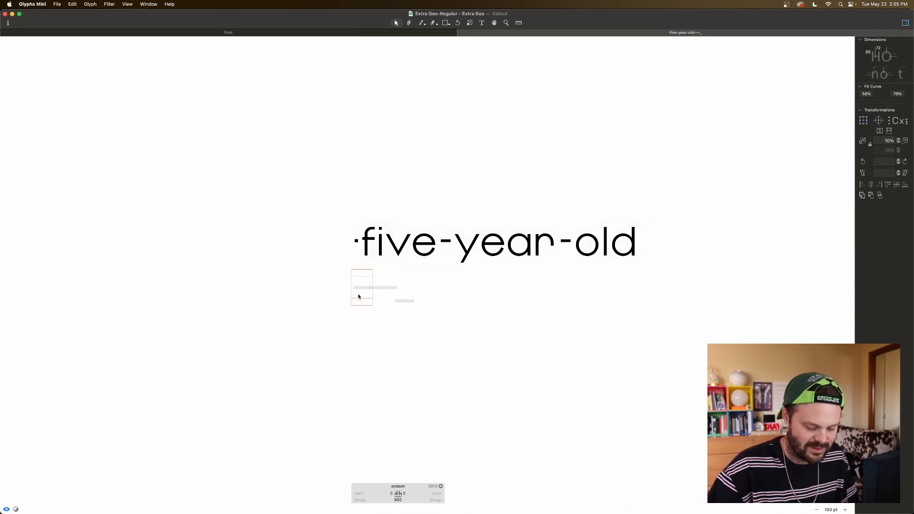
{"action": "scroll", "coordinate": [359, 297], "scroll_direction": "up", "scroll_amount": 5}
{"action": "scroll", "coordinate": [361, 297], "scroll_direction": "left", "scroll_amount": 3}
{"action": "scroll", "coordinate": [361, 297], "scroll_direction": "left", "scroll_amount": 2}
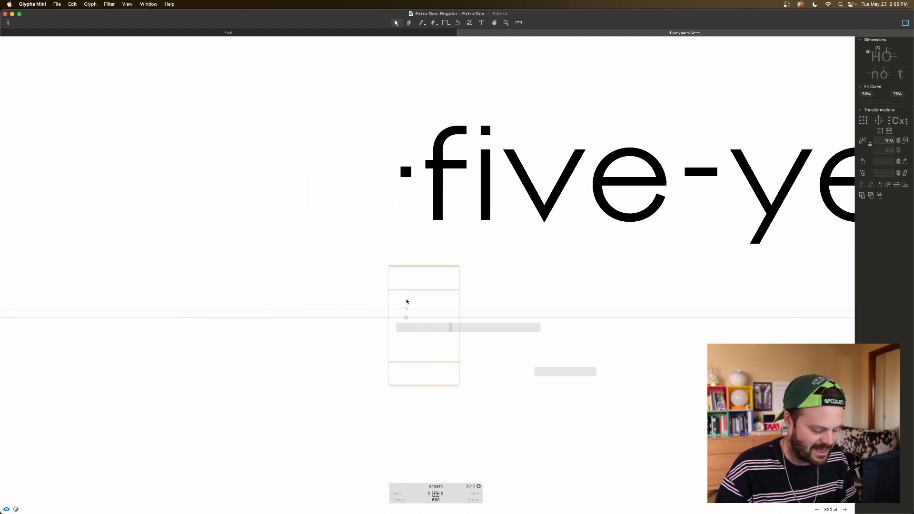
{"action": "key", "text": "super+v"}
{"action": "left_click", "coordinate": [419, 298]}
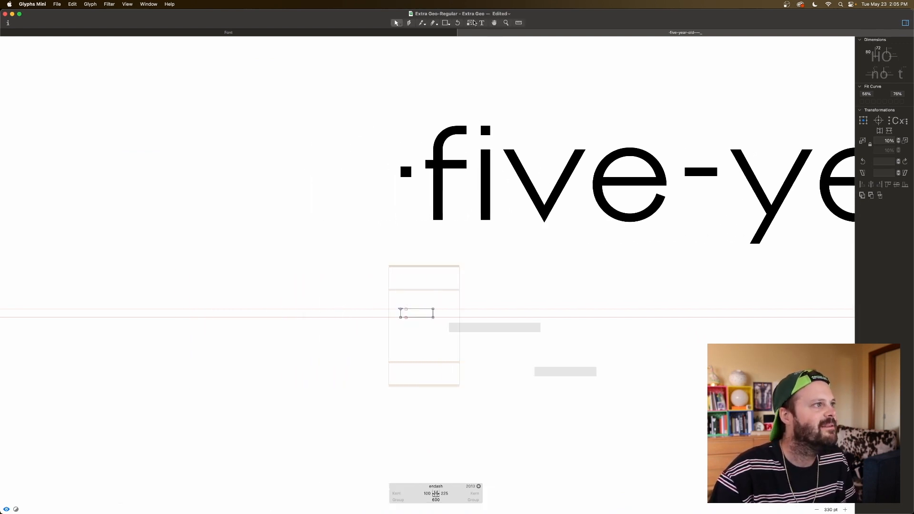
Step: Insert a capital N before the endash and select its outline to read its width
{"action": "type", "text": "t"}
{"action": "type", "text": "N"}
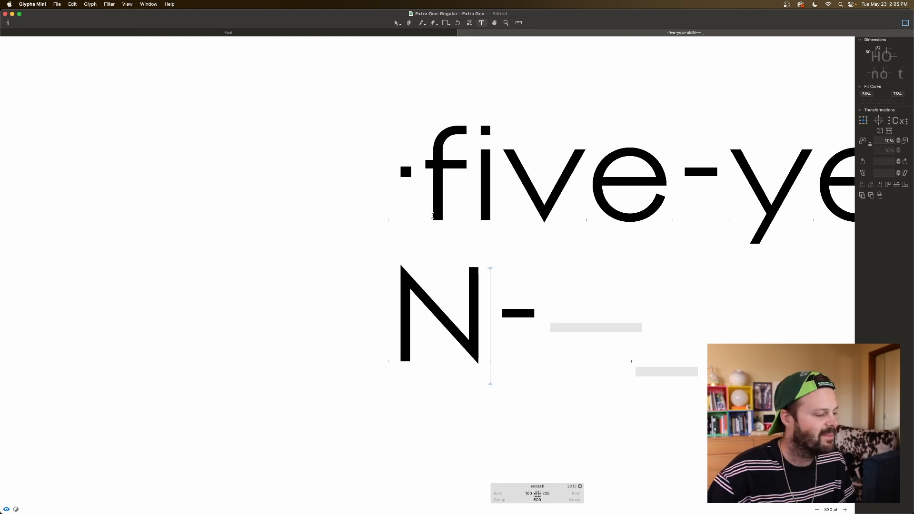
{"action": "double_click", "coordinate": [423, 337]}
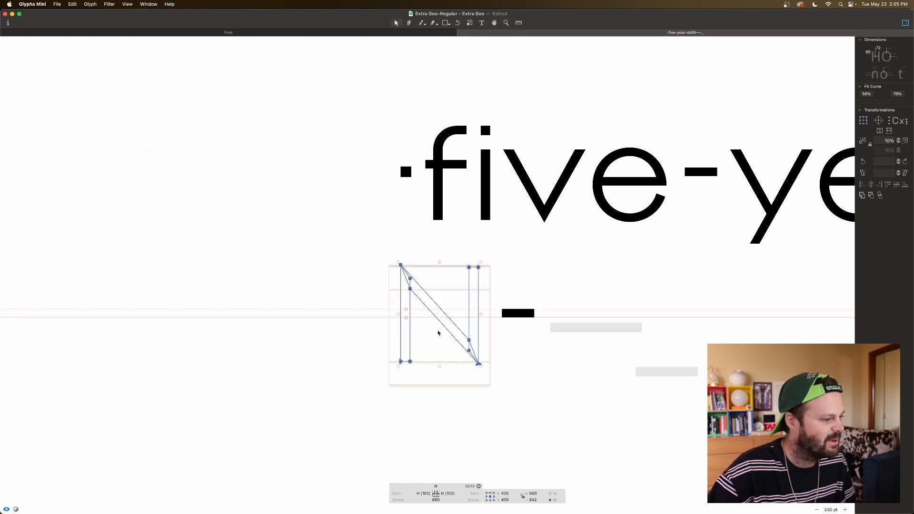
Step: Widen the endash bar to 660 units by moving its right-hand nodes outward, and preview it beside the N
{"action": "double_click", "coordinate": [516, 322]}
{"action": "left_click_drag", "start_coordinate": [544, 300], "coordinate": [490, 331]}
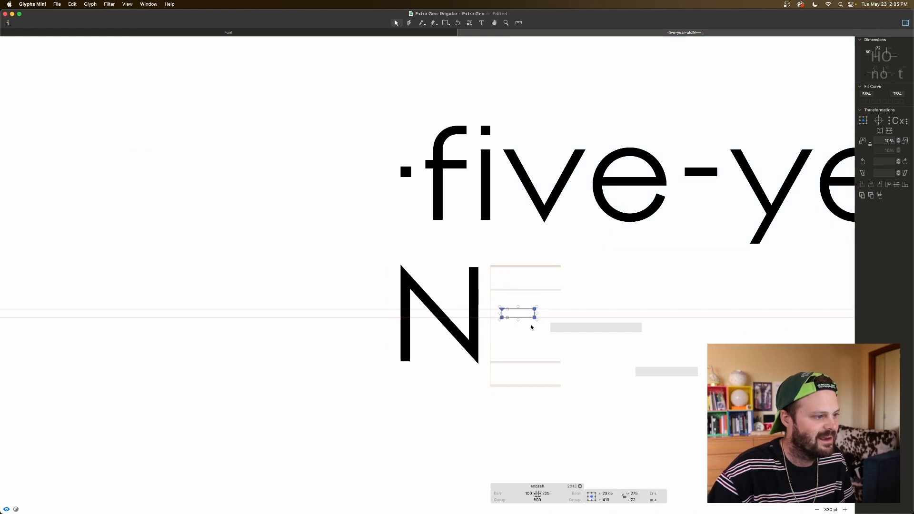
{"action": "left_click_drag", "start_coordinate": [547, 299], "coordinate": [532, 334]}
{"action": "key", "text": "shift+Left"}
{"action": "key", "text": "super+shift+Right"}
{"action": "key", "text": "super+shift+Right"}
{"action": "key", "text": "super+shift+Right"}
{"action": "key", "text": "super+shift+Right"}
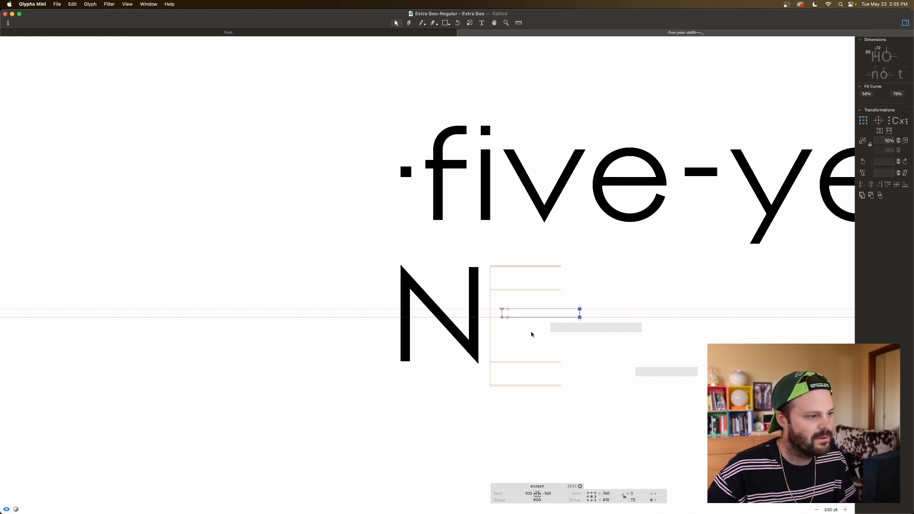
{"action": "left_click_drag", "start_coordinate": [498, 306], "coordinate": [581, 327]}
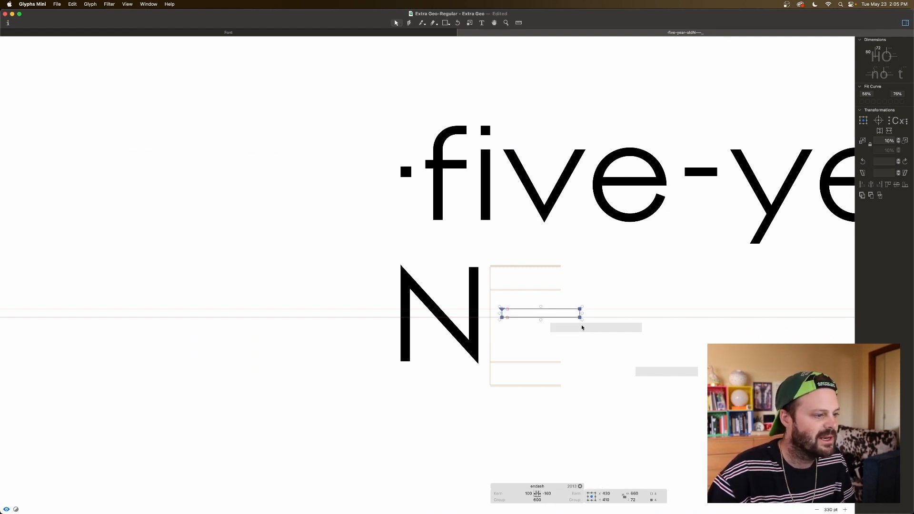
{"action": "key", "text": "space"}
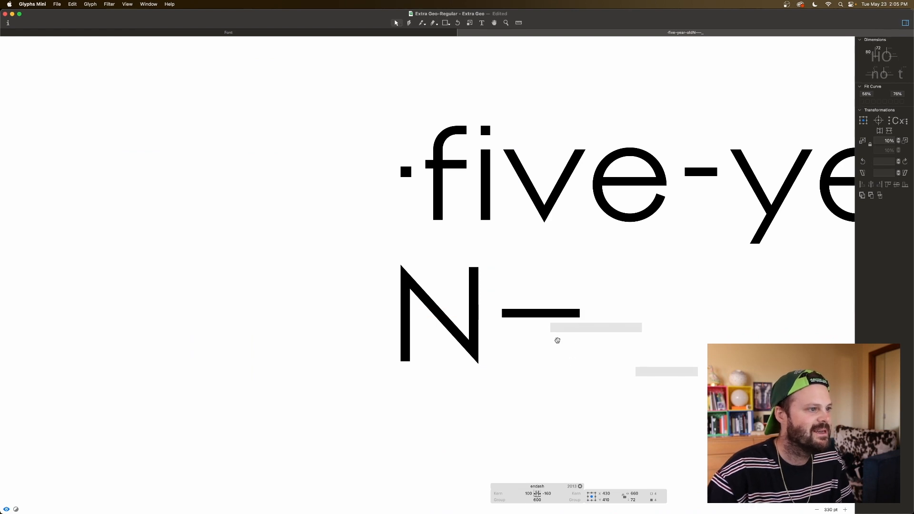
Step: Set the endash's right sidebearing to 100 and preview the sample text at a smaller size
{"action": "scroll", "coordinate": [555, 339], "scroll_direction": "right", "scroll_amount": 5}
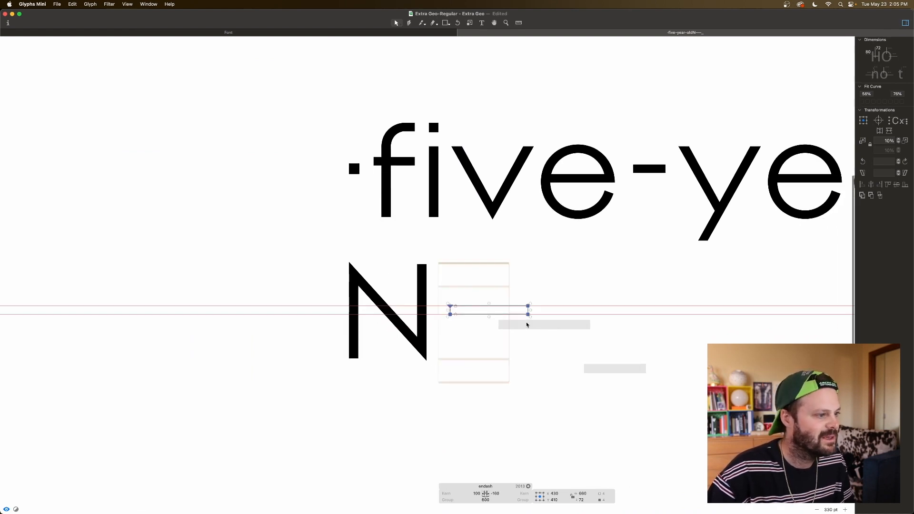
{"action": "double_click", "coordinate": [496, 493]}
{"action": "type", "text": "100"}
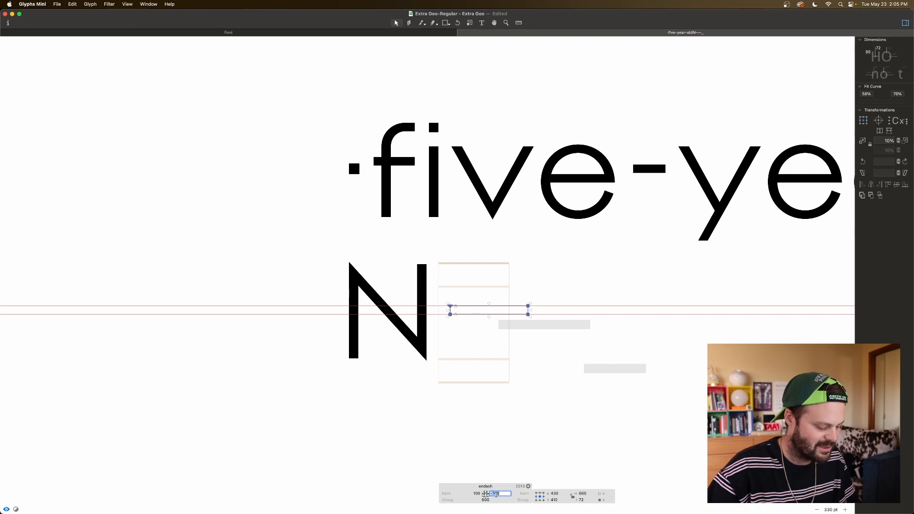
{"action": "key", "text": "Tab"}
{"action": "key", "text": "space"}
{"action": "key", "text": "super+minus"}
{"action": "key", "text": "super+minus"}
{"action": "key", "text": "super+minus"}
{"action": "key", "text": "super+minus"}
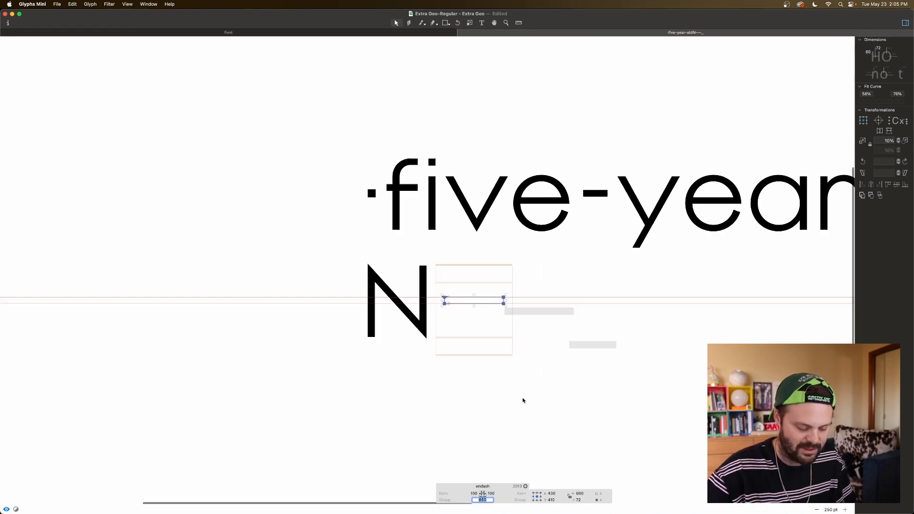
{"action": "key", "text": "space"}
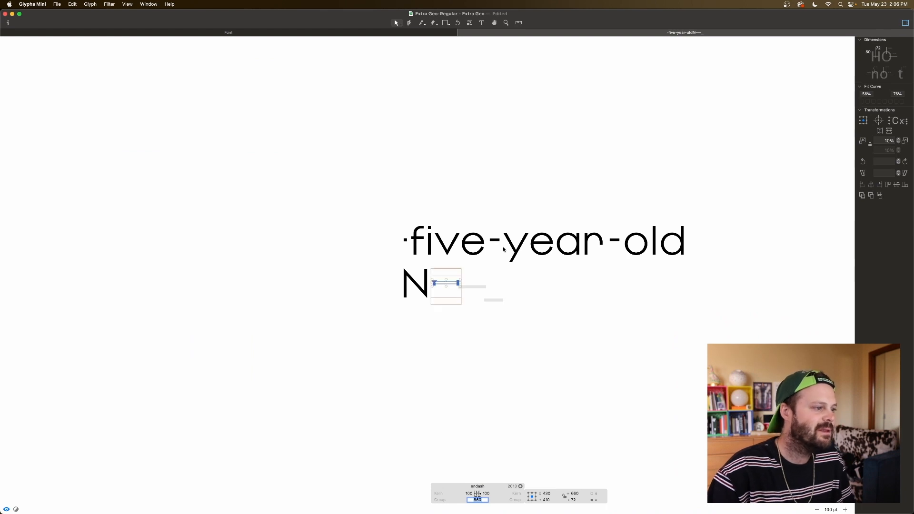
Step: Lengthen the first hyphen in "five-year-old" by moving its right-hand nodes 30 units outward
{"action": "key", "text": "super+plus"}
{"action": "key", "text": "super+plus"}
{"action": "key", "text": "super+plus"}
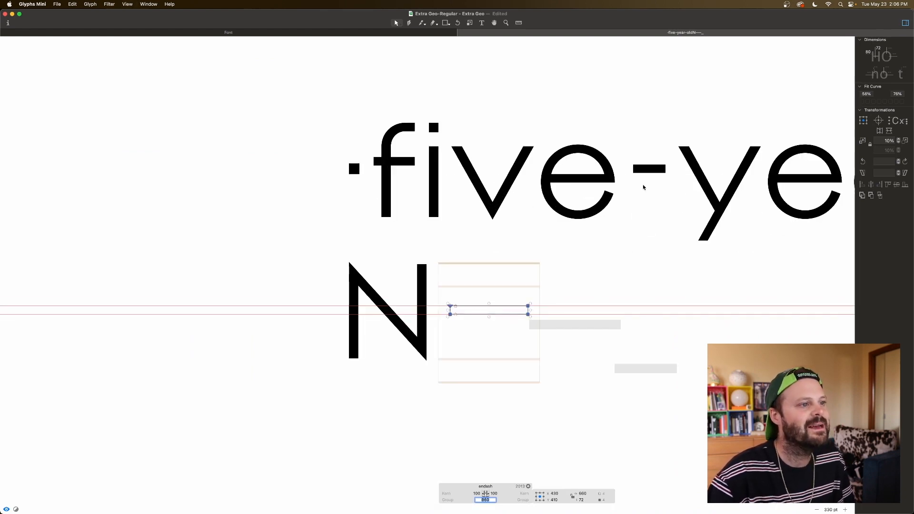
{"action": "double_click", "coordinate": [643, 186]}
{"action": "left_click_drag", "start_coordinate": [657, 160], "coordinate": [673, 181]}
{"action": "key", "text": "shift+Right"}
{"action": "key", "text": "shift+Right"}
{"action": "key", "text": "space"}
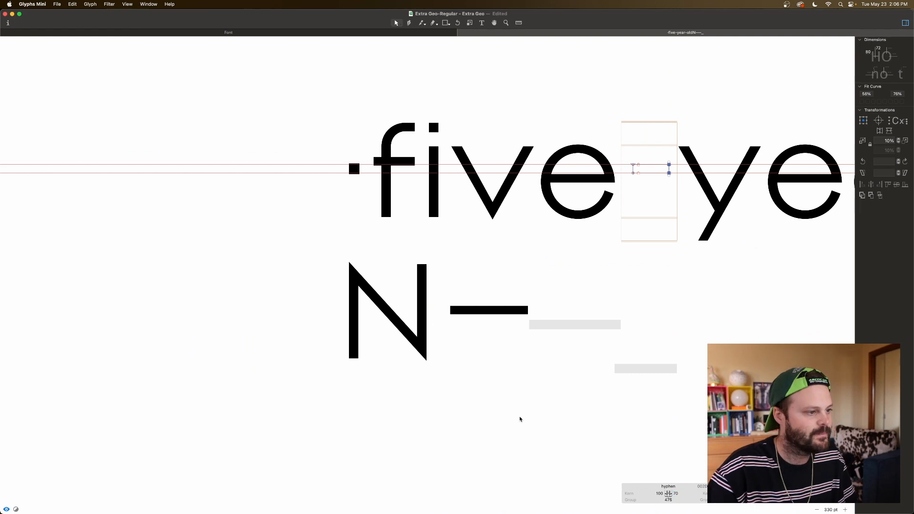
Step: Insert a capital M before the emdash as a width reference
{"action": "scroll", "coordinate": [504, 323], "scroll_direction": "right", "scroll_amount": 3}
{"action": "double_click", "coordinate": [506, 323]}
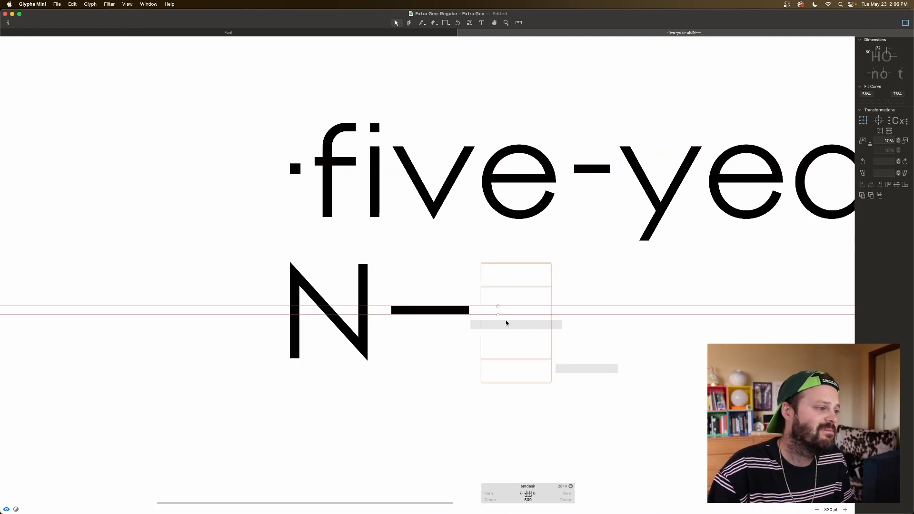
{"action": "key", "text": "t"}
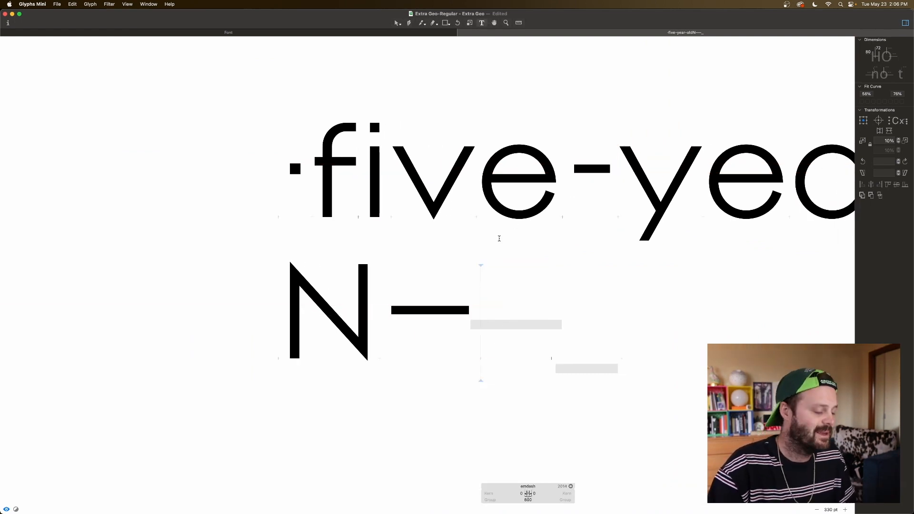
{"action": "type", "text": "M"}
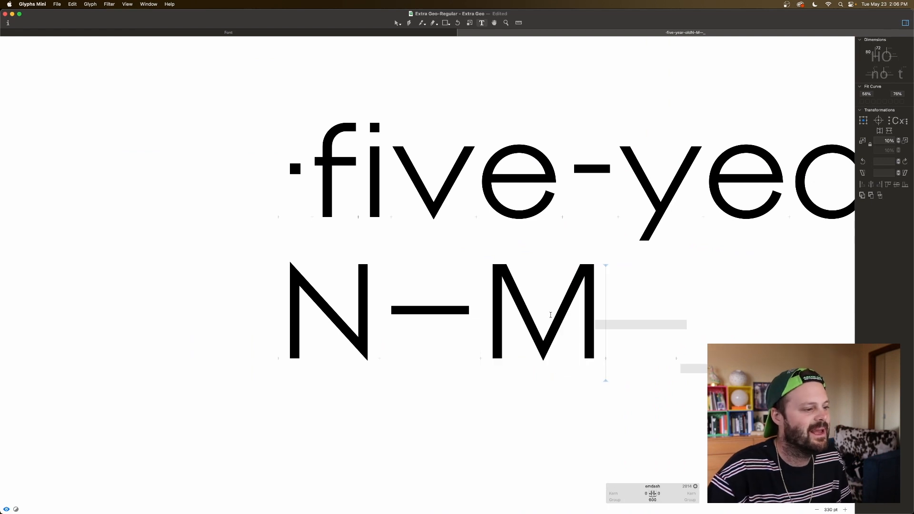
{"action": "key", "text": "Escape"}
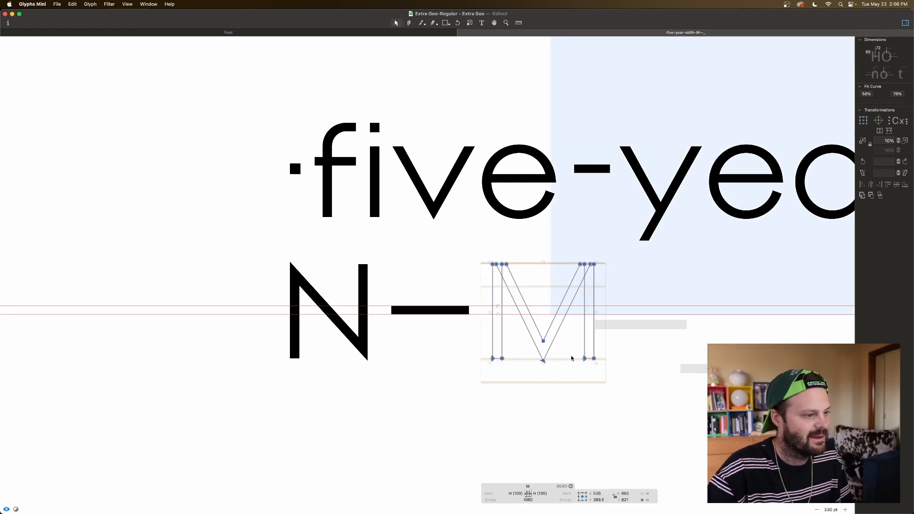
Step: Copy the endash bar into the emdash glyph and move its right-hand nodes 200 units outward
{"action": "left_click", "coordinate": [435, 313]}
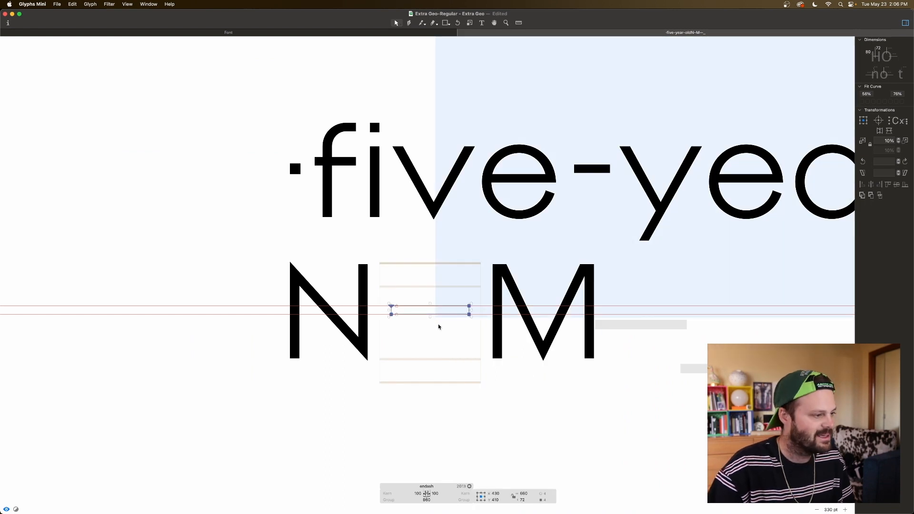
{"action": "scroll", "coordinate": [621, 312], "scroll_direction": "right", "scroll_amount": 1}
{"action": "double_click", "coordinate": [618, 327]}
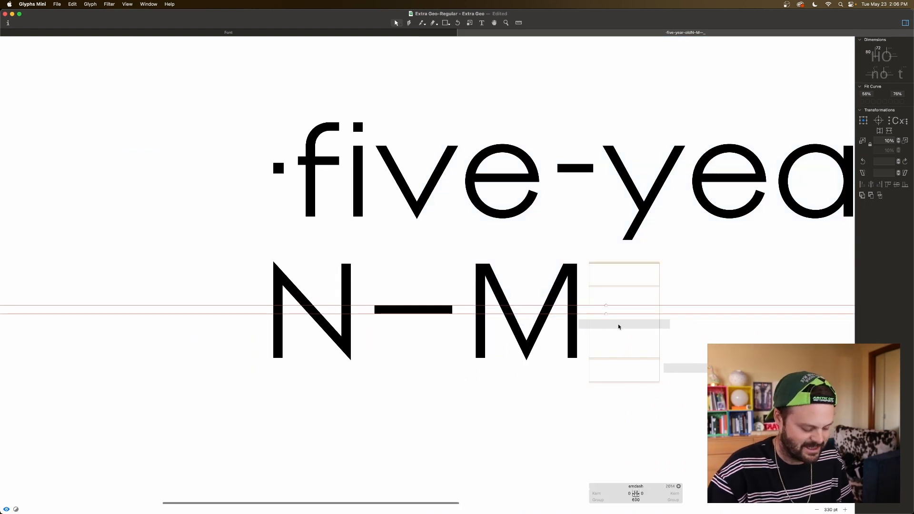
{"action": "key", "text": "ctrl+v"}
{"action": "left_click_drag", "start_coordinate": [696, 292], "coordinate": [661, 328]}
{"action": "key", "text": "super+shift+Right"}
{"action": "key", "text": "super+shift+Right"}
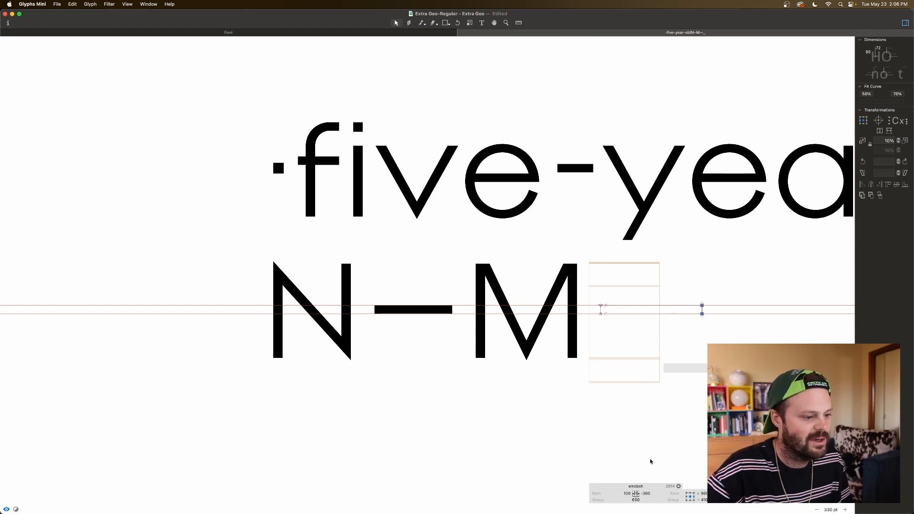
Step: Set the emdash's right sidebearing to 100 and preview it at a smaller size in the sample text
{"action": "double_click", "coordinate": [645, 494]}
{"action": "type", "text": "100"}
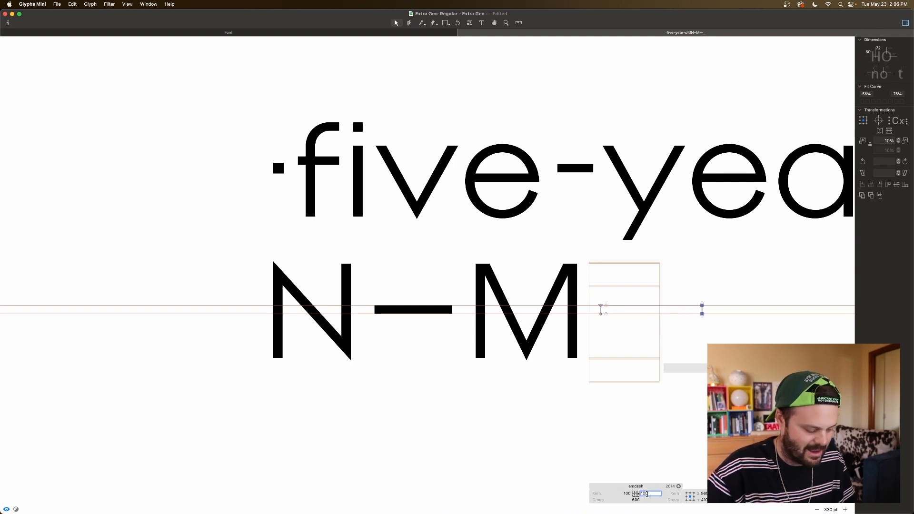
{"action": "key", "text": "Tab"}
{"action": "key", "text": "super+minus"}
{"action": "key", "text": "super+minus"}
{"action": "key", "text": "super+minus"}
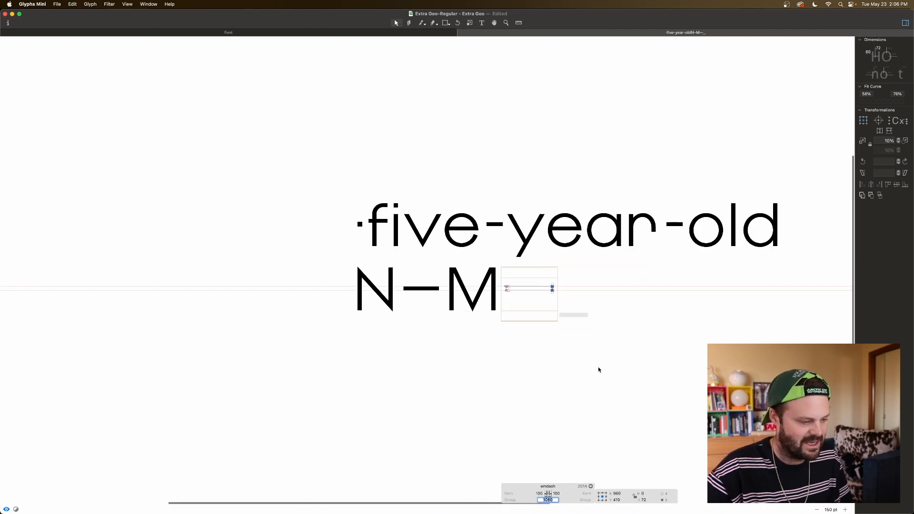
{"action": "key", "text": "space"}
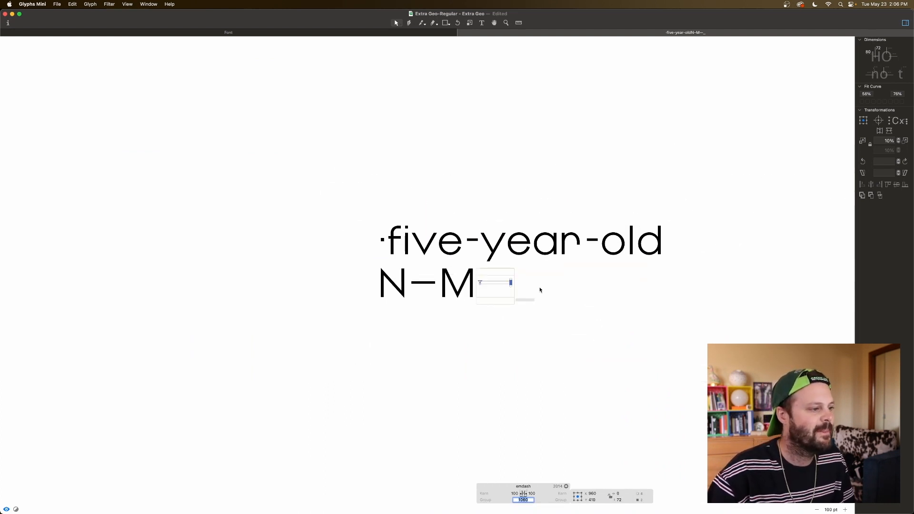
Step: Copy the endash bar and paste it into the empty underscore glyph
{"action": "double_click", "coordinate": [524, 288]}
{"action": "key", "text": "super+plus"}
{"action": "key", "text": "super+plus"}
{"action": "key", "text": "super+plus"}
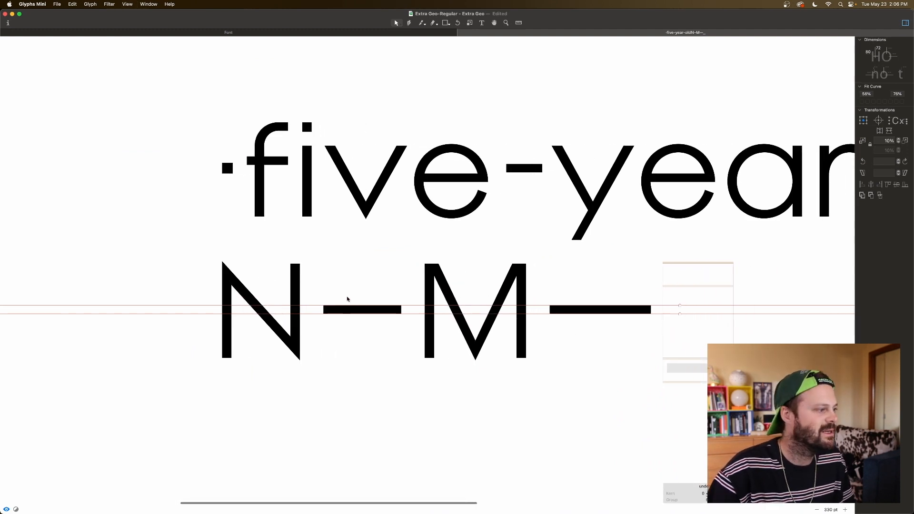
{"action": "double_click", "coordinate": [346, 299]}
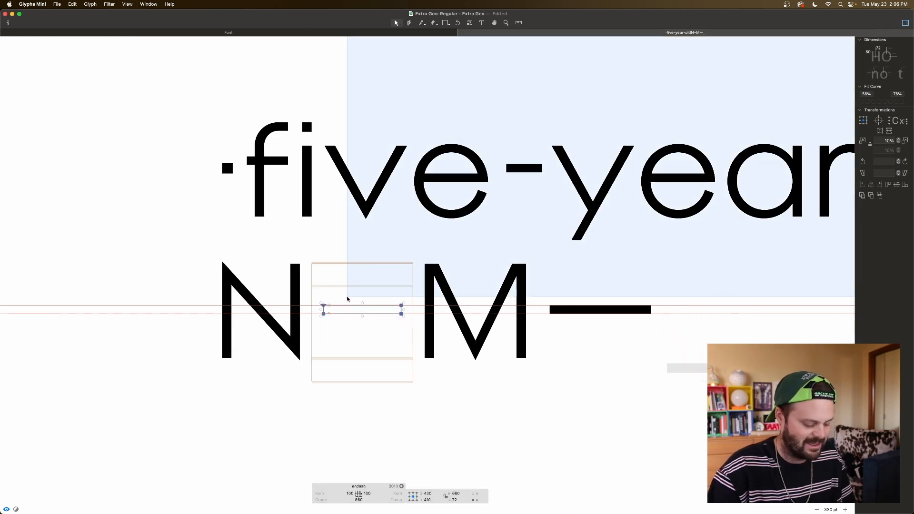
{"action": "double_click", "coordinate": [670, 347]}
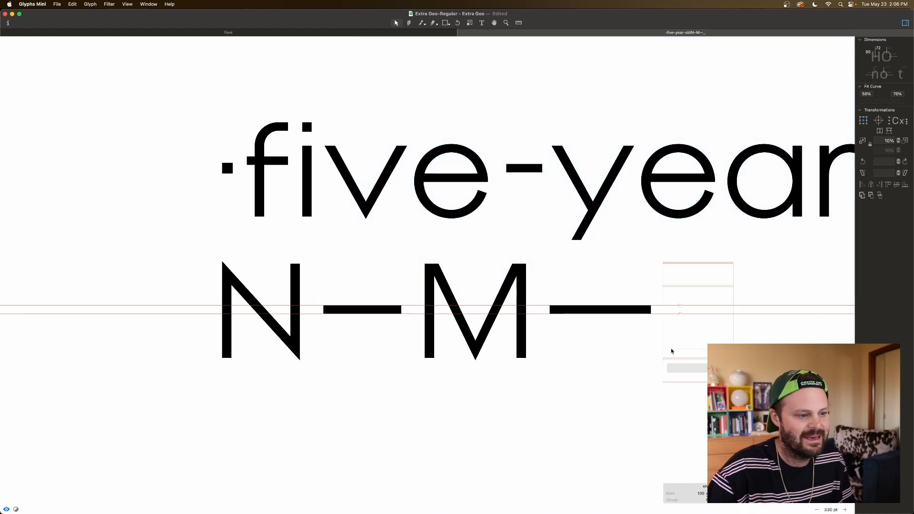
{"action": "key", "text": "super+v"}
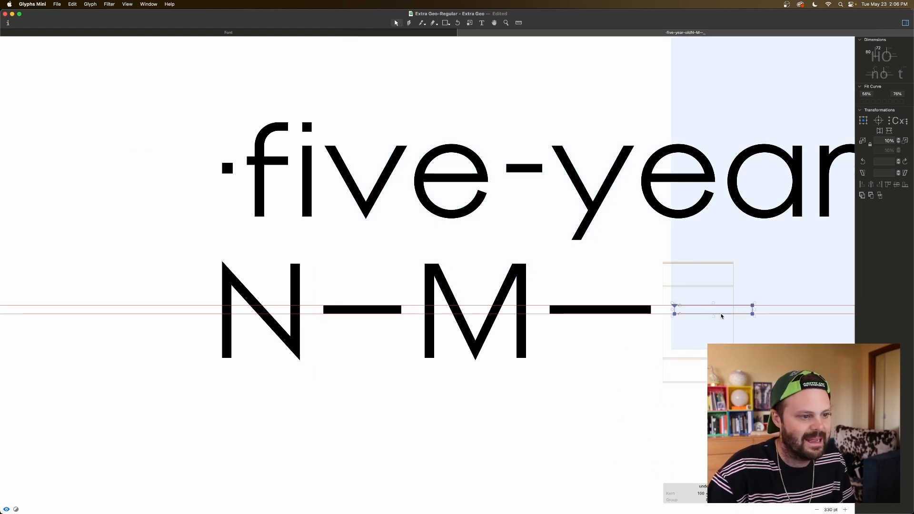
Step: Move the underscore's bar below the baseline, between the baseline and the descender line
{"action": "left_click_drag", "start_coordinate": [722, 316], "coordinate": [720, 384]}
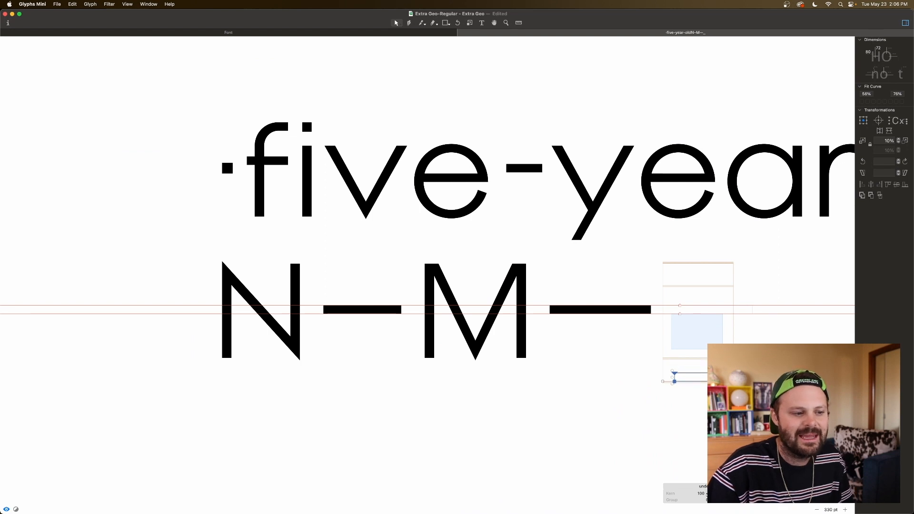
{"action": "mouse_move", "coordinate": [720, 383]}
{"action": "left_mouse_down"}
{"action": "mouse_move", "coordinate": [720, 369]}
{"action": "mouse_move", "coordinate": [720, 376]}
{"action": "left_mouse_up"}
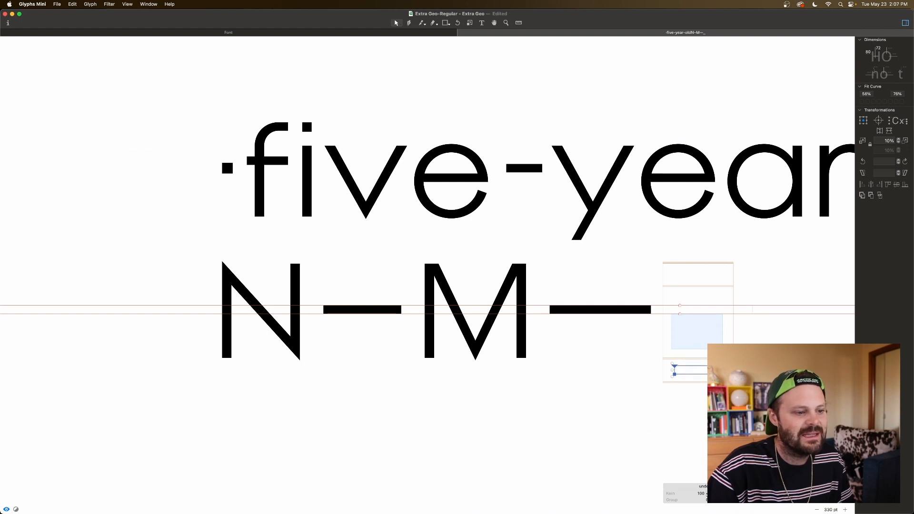
{"action": "key", "text": "space"}
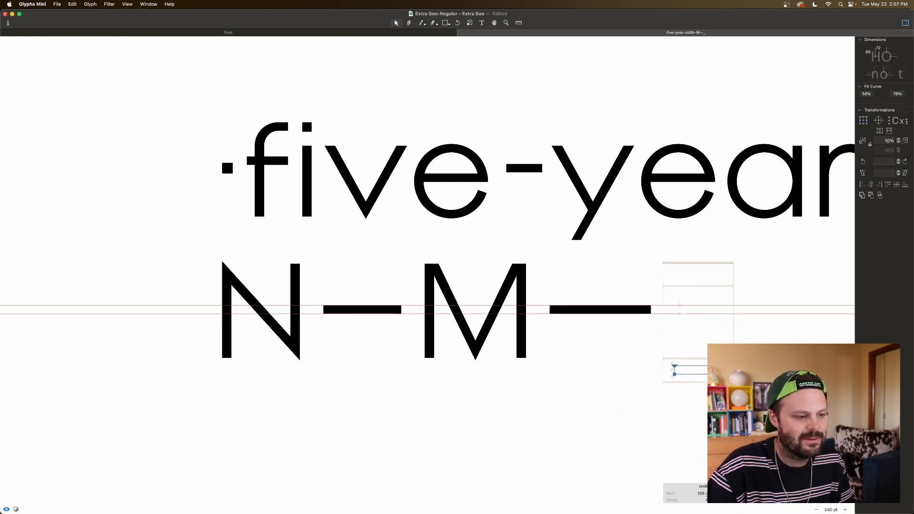
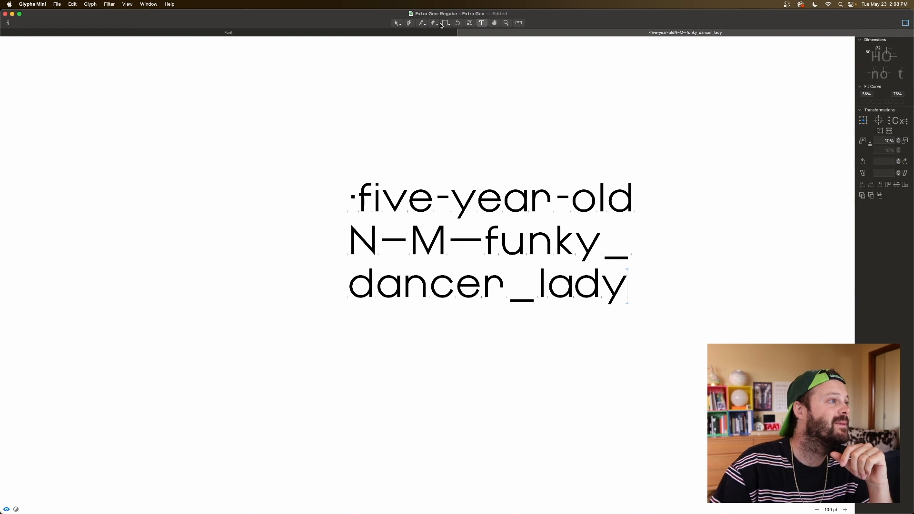
Step: Insert a space before the underscore in the sample text "dancer_lady" and start a new line after "lady"
{"action": "left_click", "coordinate": [512, 292]}
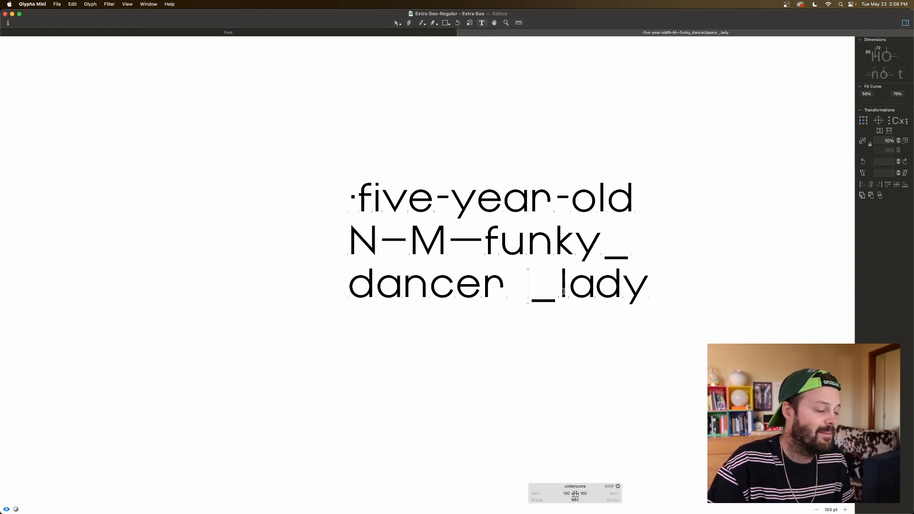
{"action": "left_click", "coordinate": [650, 280]}
{"action": "key", "text": "Return"}
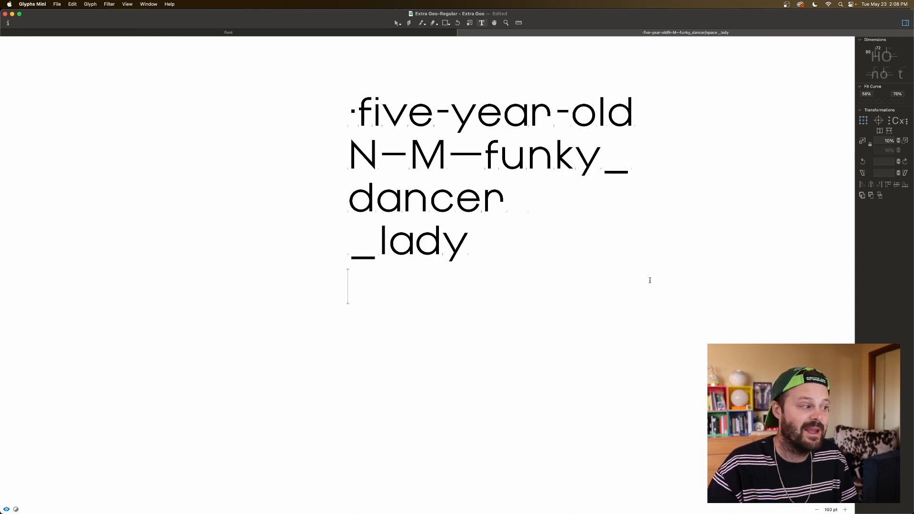
{"action": "type", "text": "harbor "}
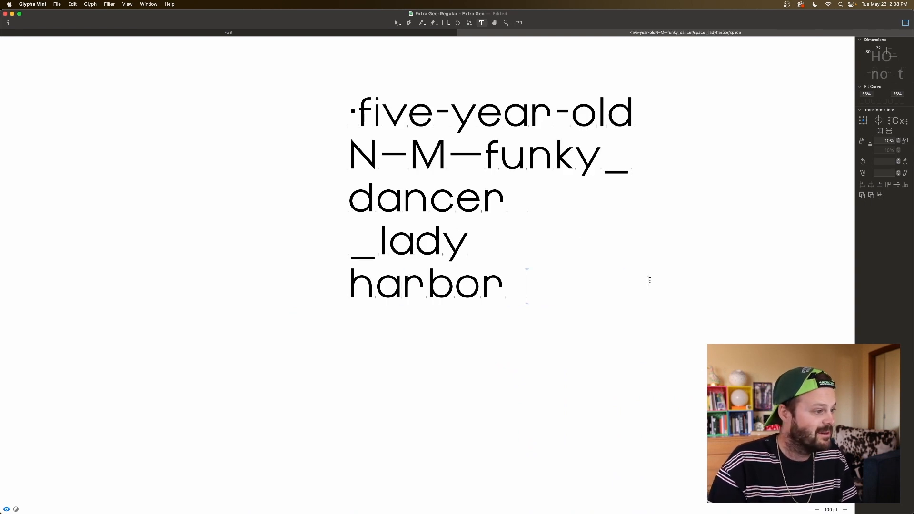
{"action": "type", "text": "dauran"}
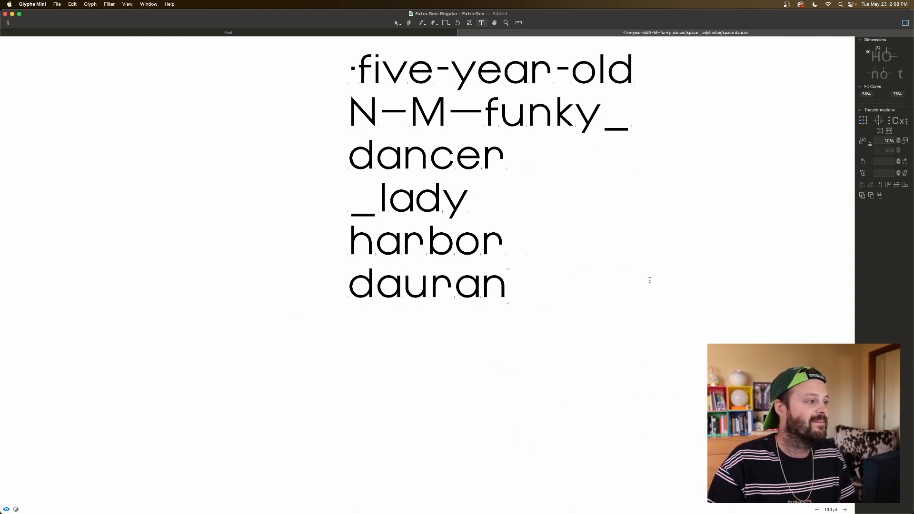
{"action": "key", "text": "BackSpace"}
{"action": "key", "text": "BackSpace"}
{"action": "key", "text": "BackSpace"}
{"action": "key", "text": "BackSpace"}
{"action": "key", "text": "BackSpace"}
{"action": "key", "text": "BackSpace"}
{"action": "key", "text": "BackSpace"}
{"action": "key", "text": "BackSpace"}
{"action": "key", "text": "BackSpace"}
{"action": "key", "text": "BackSpace"}
{"action": "key", "text": "BackSpace"}
{"action": "key", "text": "BackSpace"}
{"action": "key", "text": "BackSpace"}
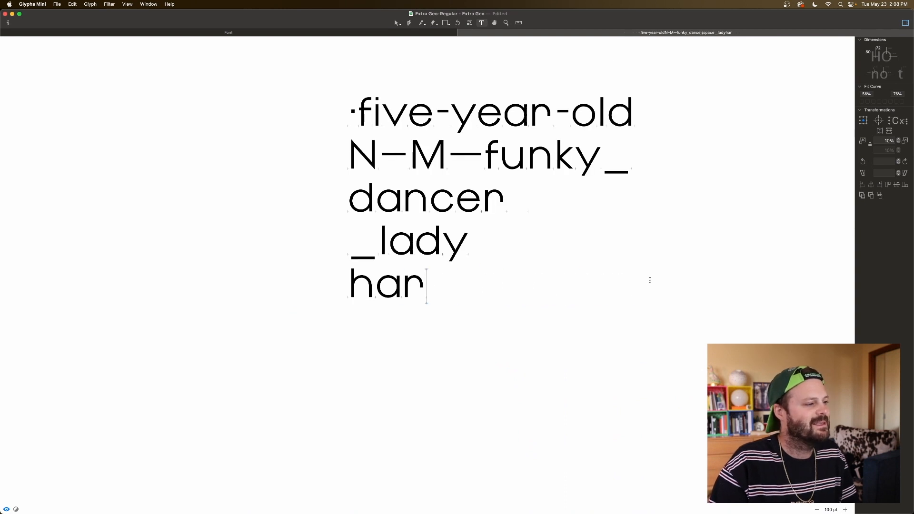
Step: Add the words "yes no ok" as the last line of the sample text
{"action": "type", "text": "yes n"}
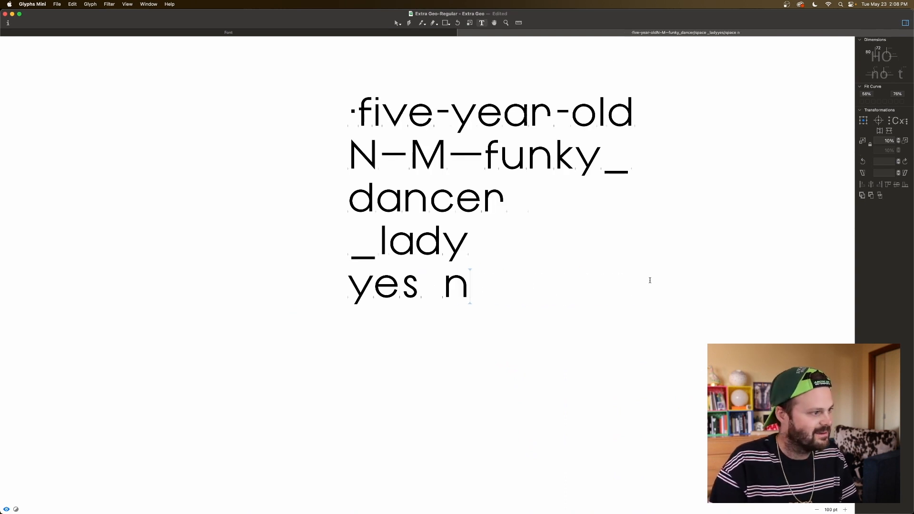
{"action": "type", "text": "o ik"}
{"action": "key", "text": "BackSpace"}
{"action": "key", "text": "BackSpace"}
{"action": "type", "text": "ok"}
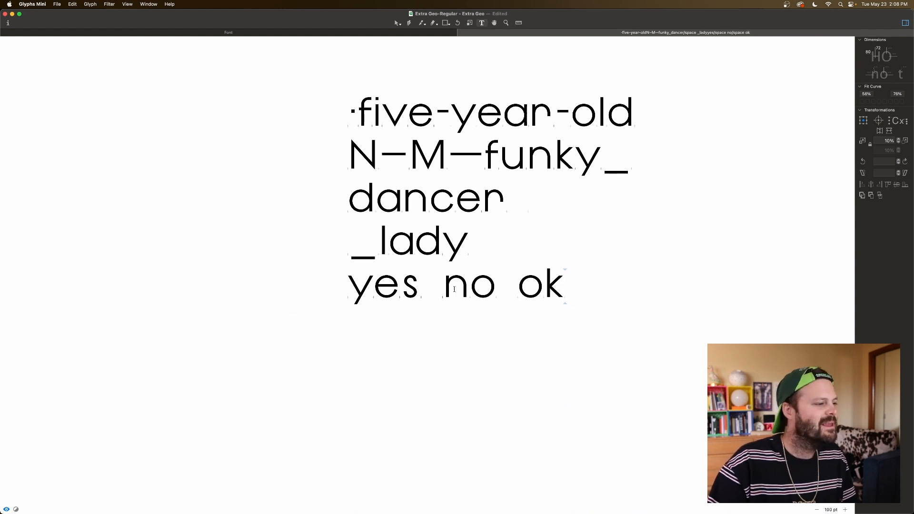
Step: Reduce the space glyph's width by nearly 200 units to tighten the word gaps in "yes no ok"
{"action": "left_click", "coordinate": [428, 292]}
{"action": "left_click", "coordinate": [470, 500]}
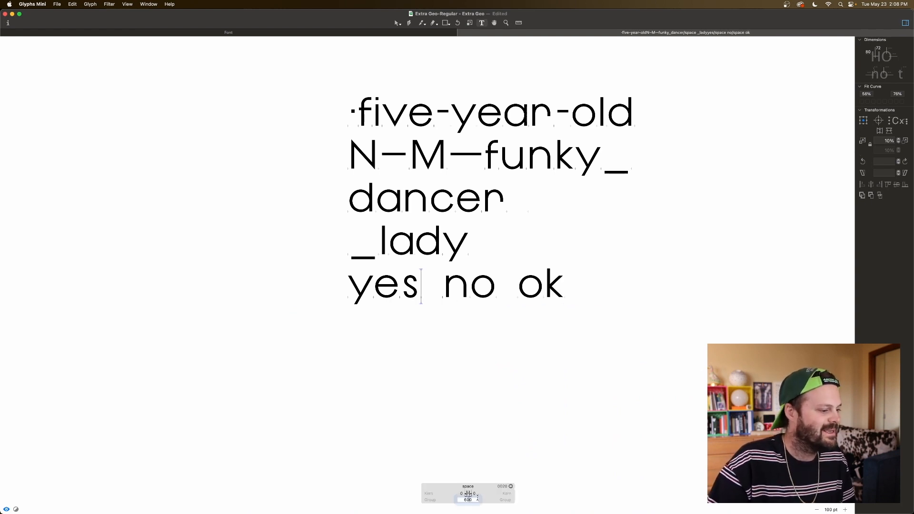
{"action": "key", "text": "shift+Down"}
{"action": "key", "text": "shift+Down"}
{"action": "key", "text": "shift+Down"}
{"action": "key", "text": "shift+Down"}
{"action": "key", "text": "shift+Down"}
{"action": "key", "text": "shift+Down"}
{"action": "key", "text": "shift+Down"}
{"action": "key", "text": "shift+Down"}
{"action": "key", "text": "shift+Down"}
{"action": "key", "text": "shift+Down"}
{"action": "key", "text": "shift+Down"}
{"action": "key", "text": "shift+Down"}
{"action": "key", "text": "shift+Down"}
{"action": "key", "text": "shift+Down"}
{"action": "key", "text": "shift+Down"}
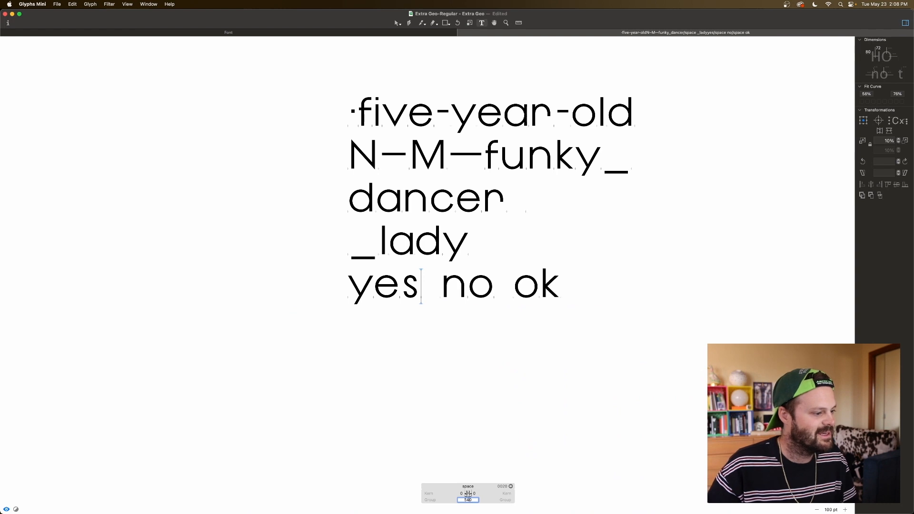
{"action": "key", "text": "shift+Down"}
{"action": "key", "text": "shift+Down"}
{"action": "key", "text": "shift+Down"}
{"action": "key", "text": "shift+Down"}
{"action": "key", "text": "shift+Down"}
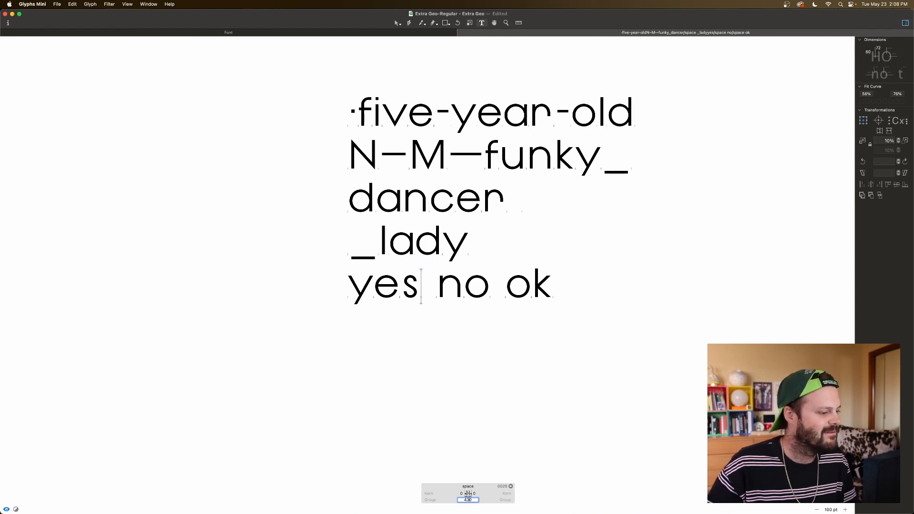
{"action": "key", "text": "shift+Up"}
{"action": "key", "text": "shift+Up"}
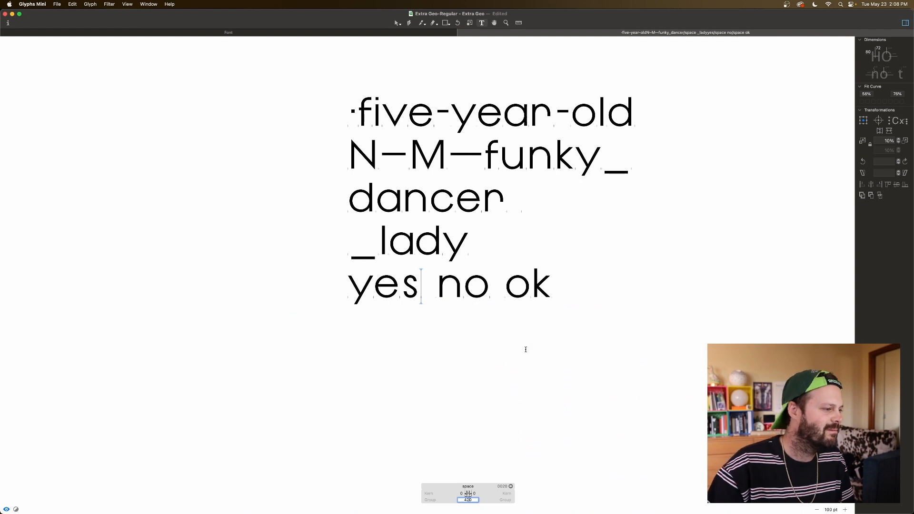
{"action": "left_click", "coordinate": [510, 316]}
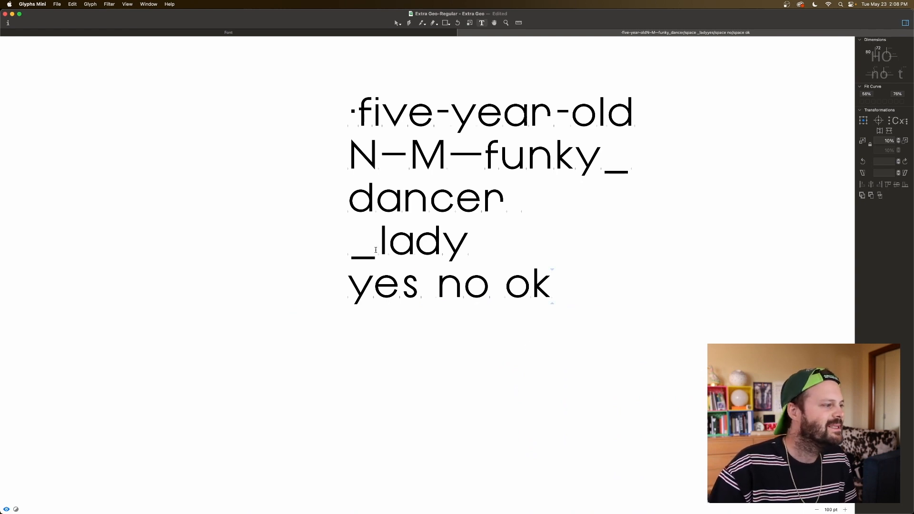
Step: Move the underscore's right-hand nodes 200 units inward and set its right sidebearing to 100
{"action": "double_click", "coordinate": [376, 250]}
{"action": "left_click_drag", "start_coordinate": [380, 255], "coordinate": [370, 265]}
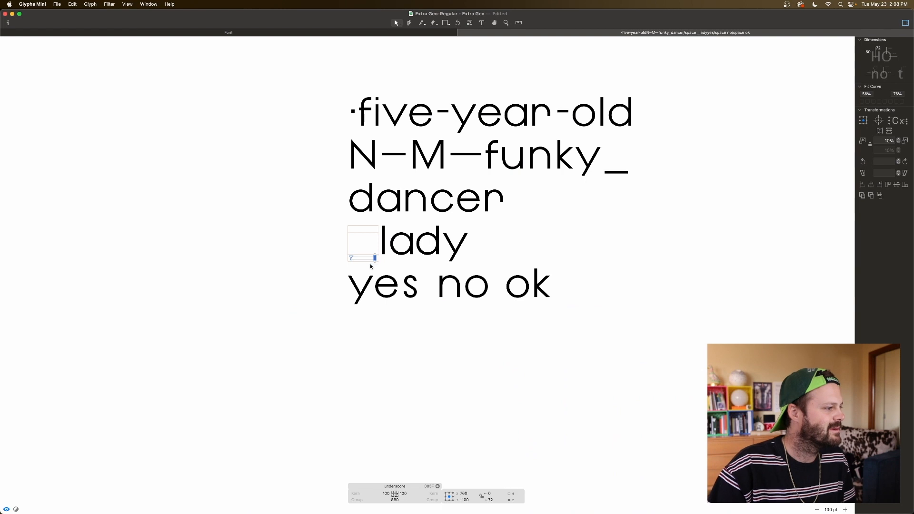
{"action": "key", "text": "super+shift+Left"}
{"action": "key", "text": "super+shift+Left"}
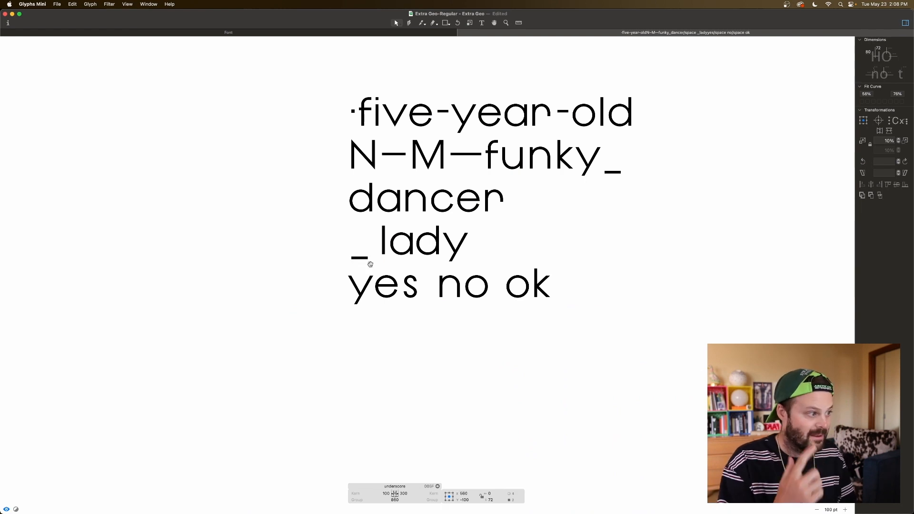
{"action": "double_click", "coordinate": [404, 494]}
{"action": "type", "text": "100"}
{"action": "key", "text": "Tab"}
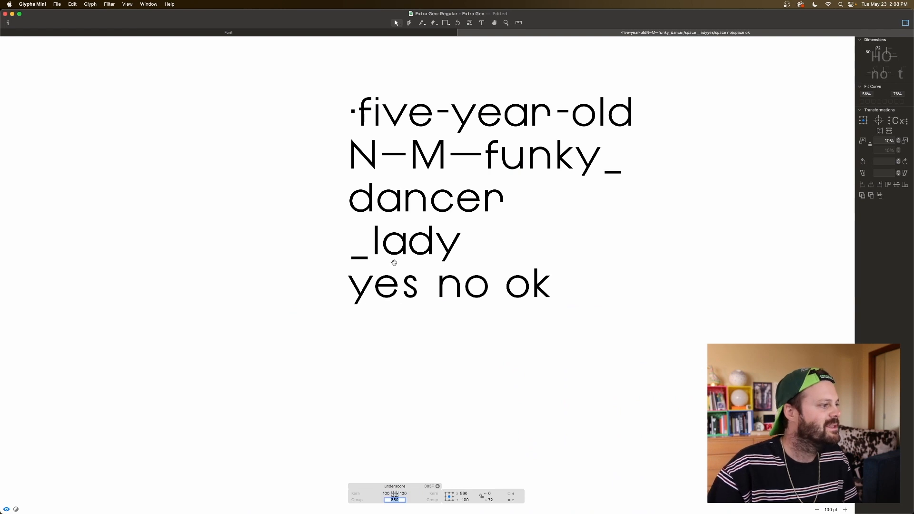
Step: Replace the space between "yes" and "no" in the sample text with an underscore and preview its spacing
{"action": "scroll", "coordinate": [566, 201], "scroll_direction": "left", "scroll_amount": 3}
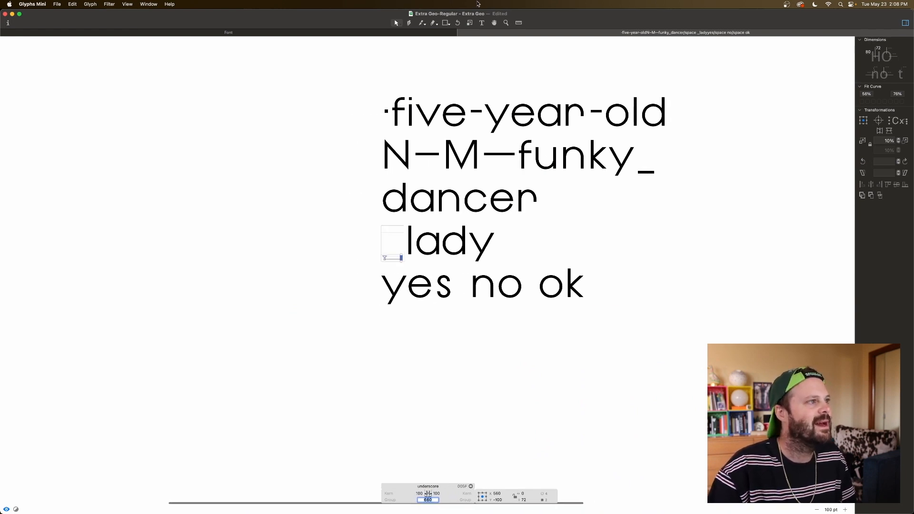
{"action": "left_click", "coordinate": [483, 23]}
{"action": "left_click", "coordinate": [470, 292]}
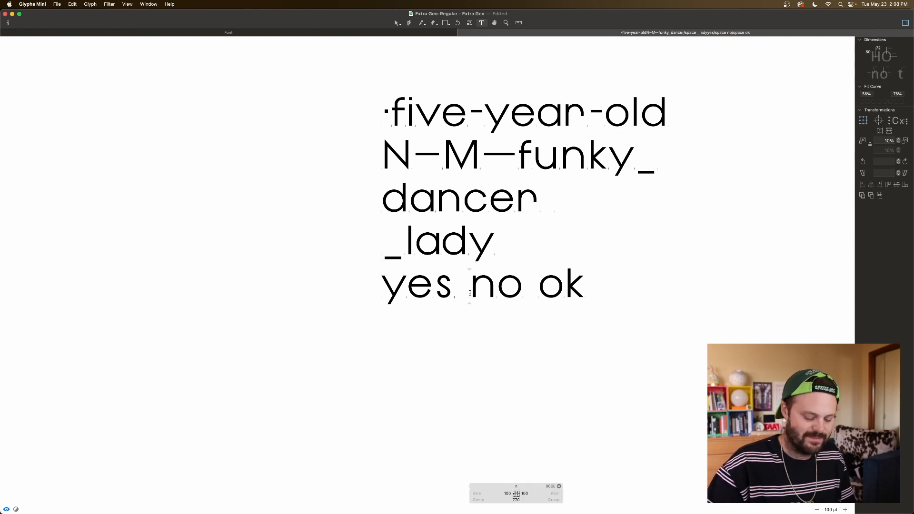
{"action": "key", "text": "BackSpace"}
{"action": "type", "text": "_"}
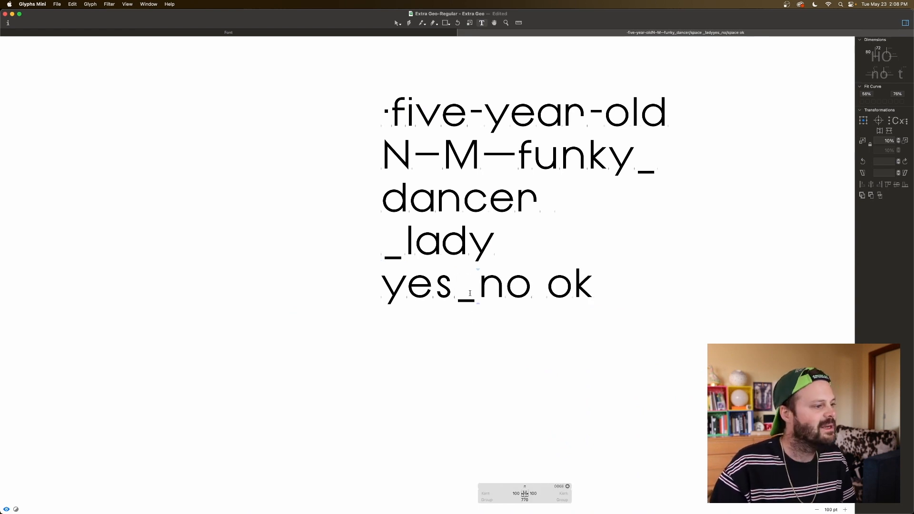
{"action": "left_click", "coordinate": [633, 279]}
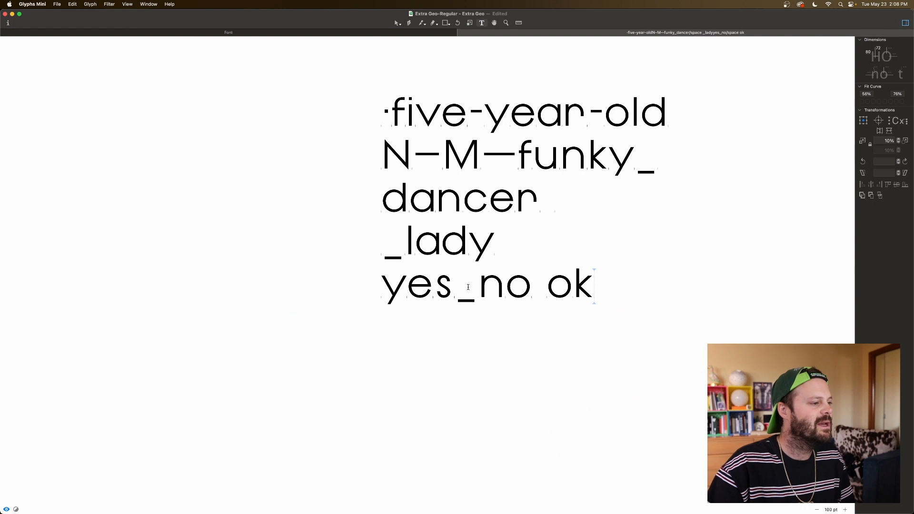
{"action": "double_click", "coordinate": [465, 288]}
{"action": "left_click", "coordinate": [569, 331]}
{"action": "key", "text": "space"}
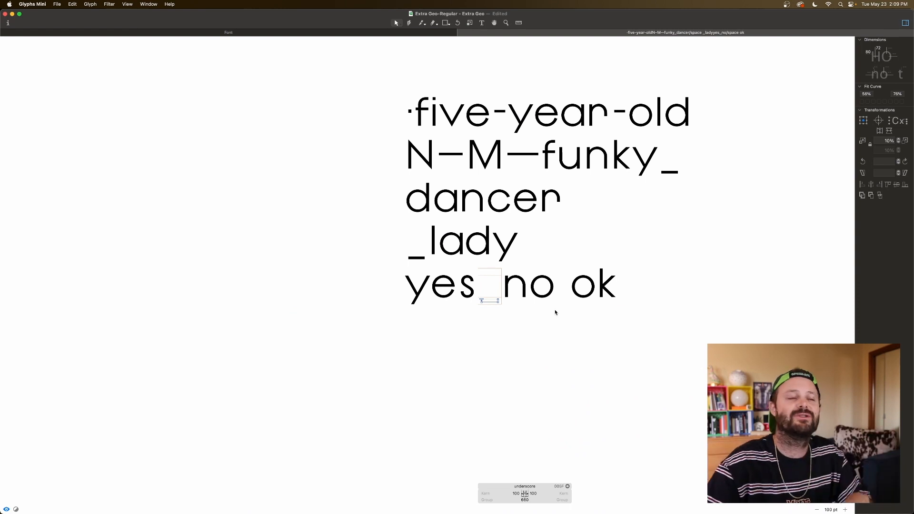
Step: Open the exclam, exclamdown, question and questiondown glyphs together for editing
{"action": "left_click", "coordinate": [360, 34]}
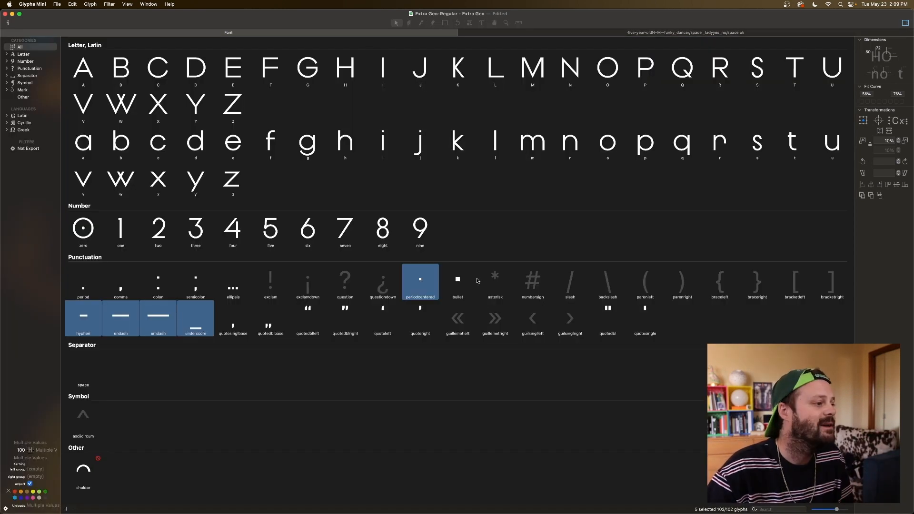
{"action": "left_click", "coordinate": [285, 284]}
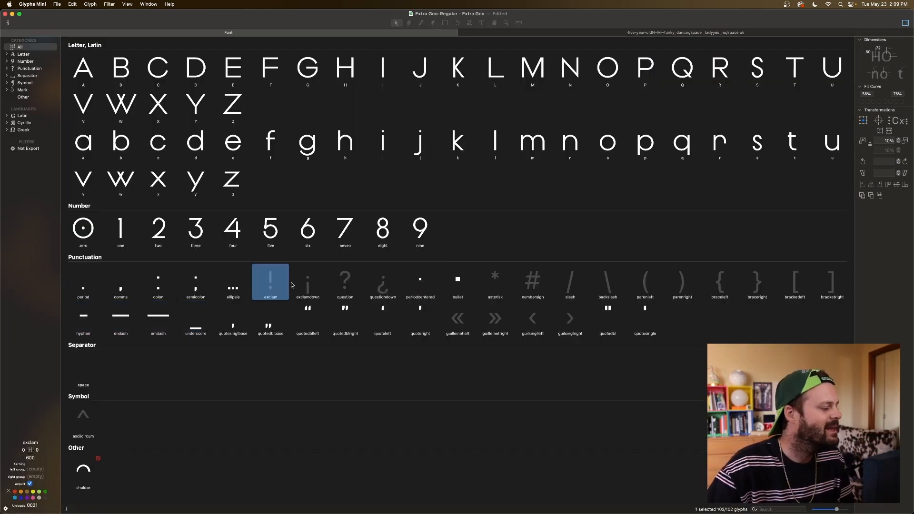
{"action": "left_click", "coordinate": [381, 286], "text": "shift"}
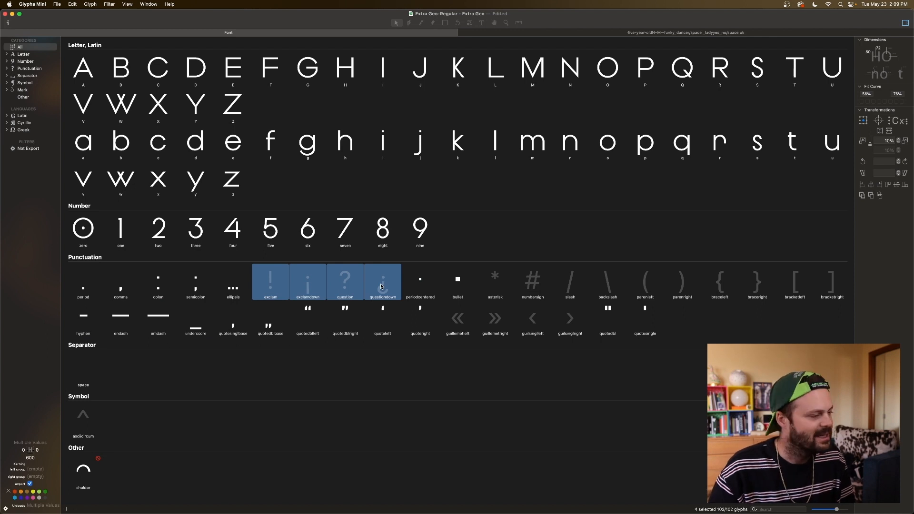
{"action": "double_click", "coordinate": [381, 287]}
{"action": "key", "text": "super+equal"}
{"action": "key", "text": "super+equal"}
{"action": "key", "text": "super+equal"}
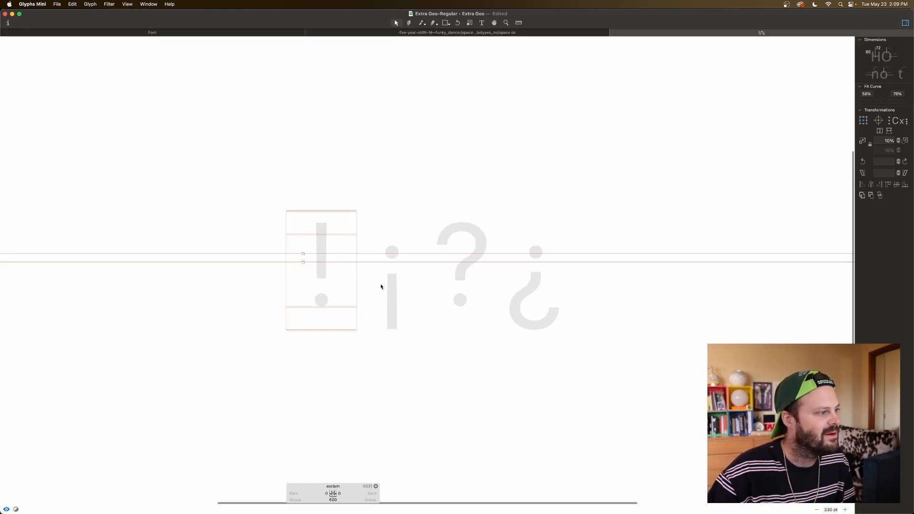
Step: Add the period glyph as a component in the empty exclam glyph
{"action": "scroll", "coordinate": [382, 281], "scroll_direction": "left", "scroll_amount": 5}
{"action": "right_click", "coordinate": [390, 291]}
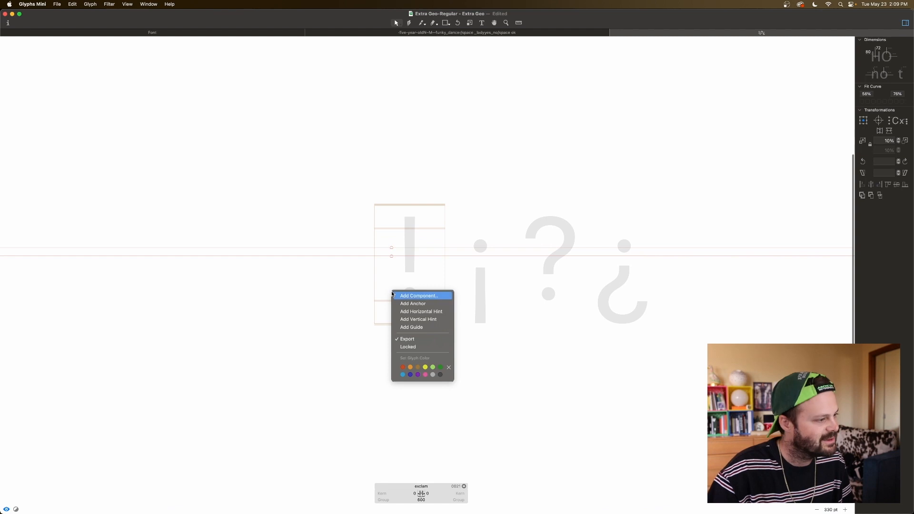
{"action": "left_click", "coordinate": [426, 296]}
{"action": "type", "text": "per"}
{"action": "double_click", "coordinate": [451, 122]}
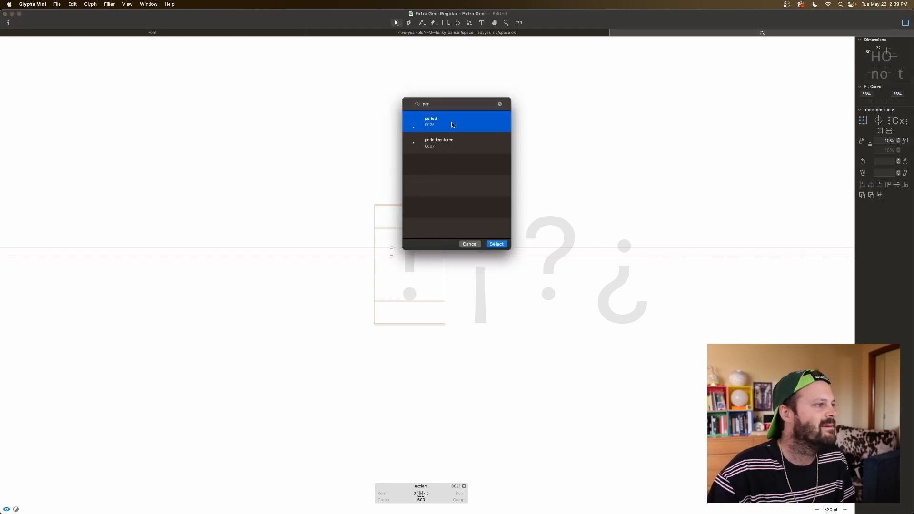
Step: Add the lowercase l as a second component in the exclam glyph
{"action": "right_click", "coordinate": [383, 266]}
{"action": "left_click", "coordinate": [394, 269]}
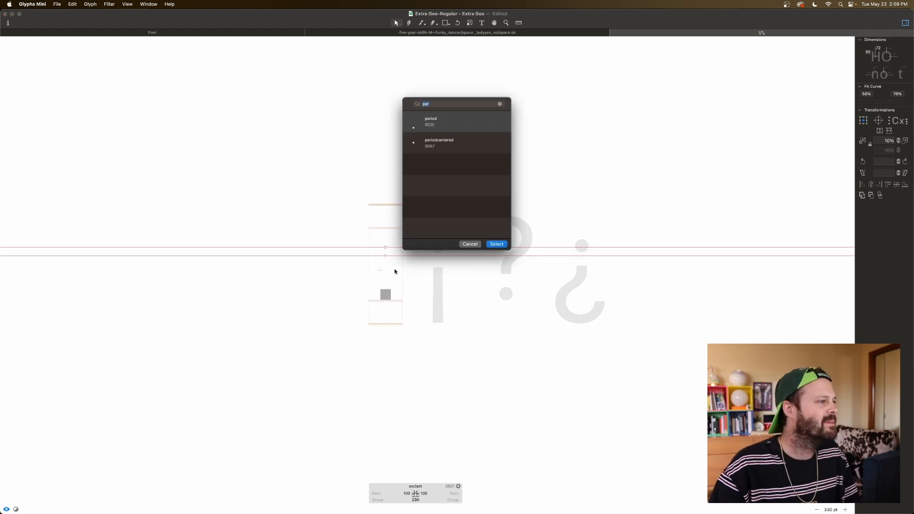
{"action": "type", "text": "l"}
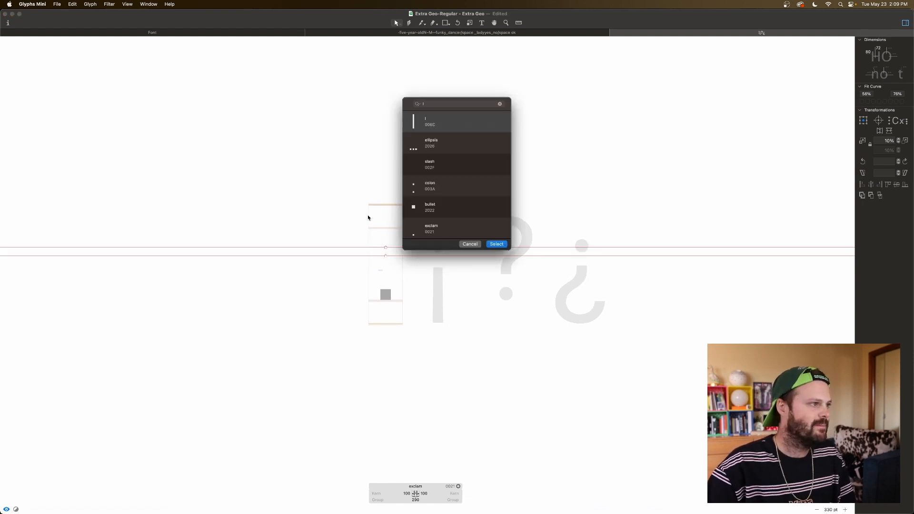
{"action": "double_click", "coordinate": [433, 125]}
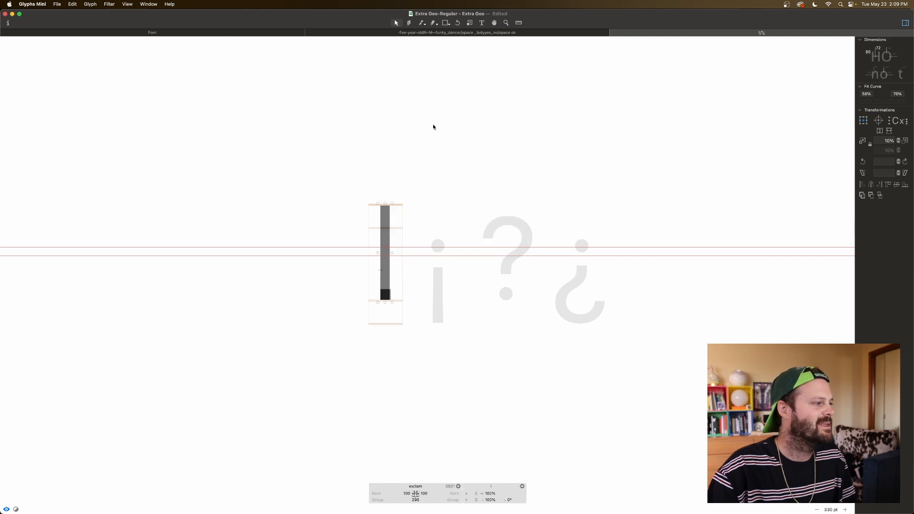
Step: Decompose the exclam's l component and shift the resulting stem 5 units right to centre it over the period
{"action": "right_click", "coordinate": [383, 268]}
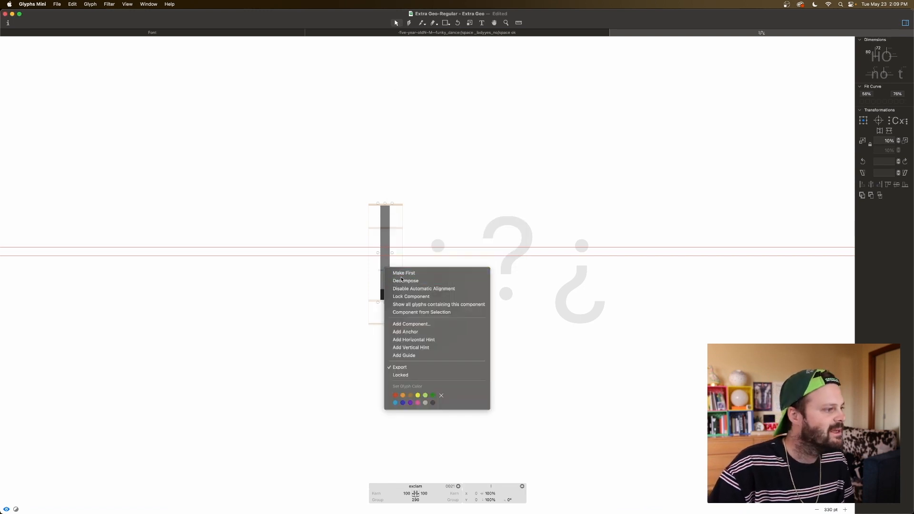
{"action": "left_click", "coordinate": [395, 271]}
{"action": "double_click", "coordinate": [389, 265]}
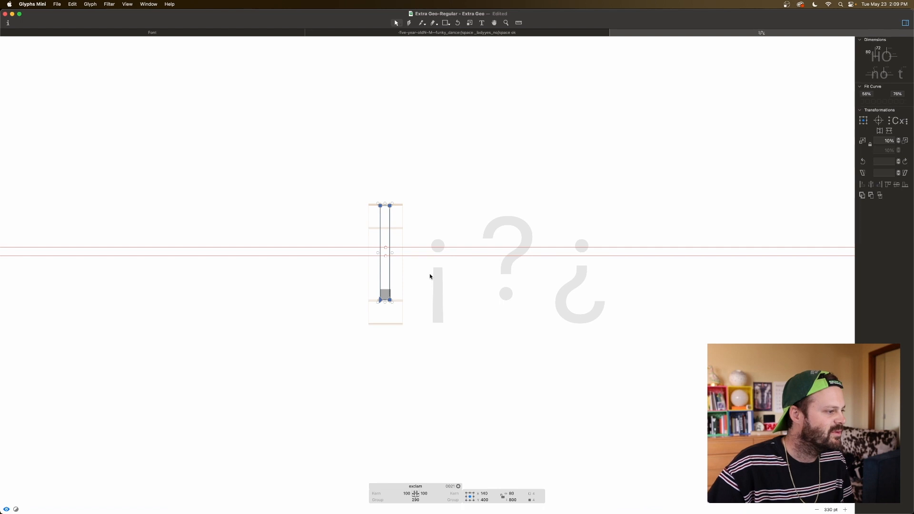
{"action": "key", "text": "Right"}
{"action": "key", "text": "Right"}
{"action": "key", "text": "Right"}
{"action": "key", "text": "Right"}
{"action": "key", "text": "Right"}
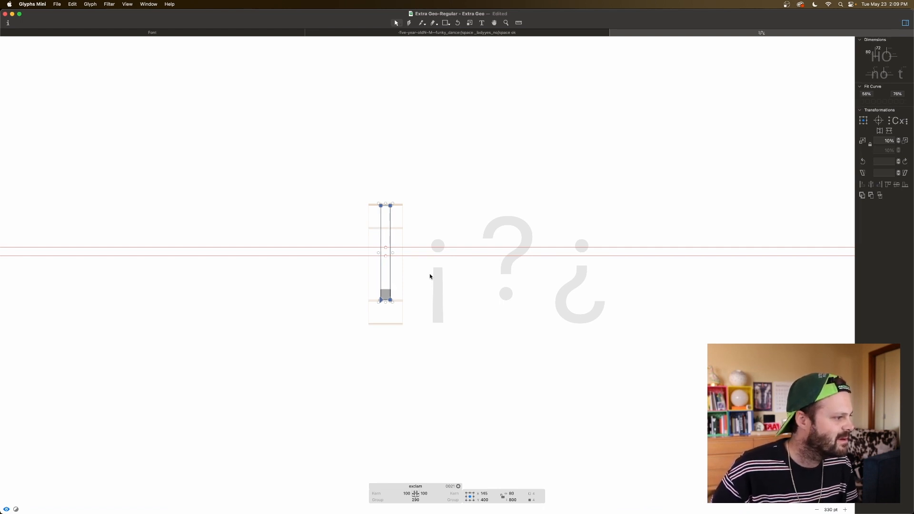
Step: Raise the two bottom nodes of the exclam stem to Y 200, leaving a gap above the period
{"action": "scroll", "coordinate": [429, 273], "scroll_direction": "up", "scroll_amount": 5}
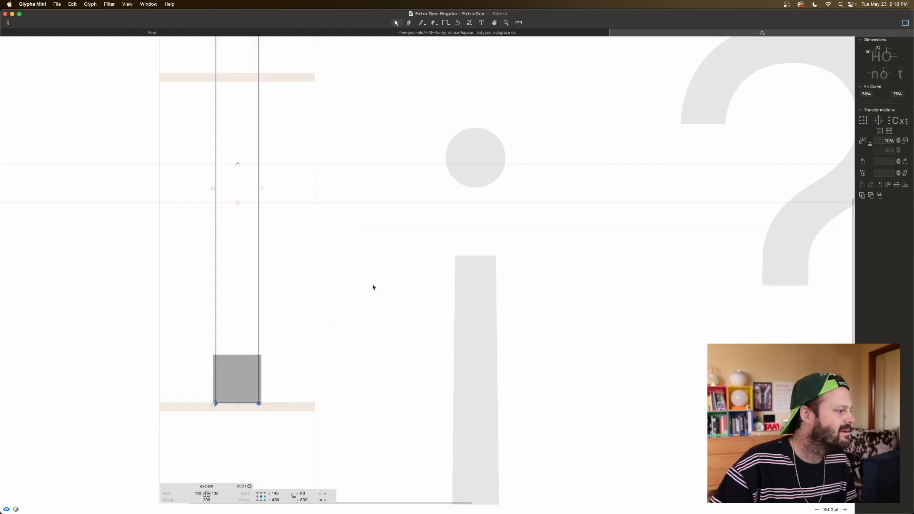
{"action": "scroll", "coordinate": [333, 324], "scroll_direction": "down", "scroll_amount": 3}
{"action": "scroll", "coordinate": [313, 354], "scroll_direction": "left", "scroll_amount": 5}
{"action": "scroll", "coordinate": [391, 351], "scroll_direction": "up", "scroll_amount": 3}
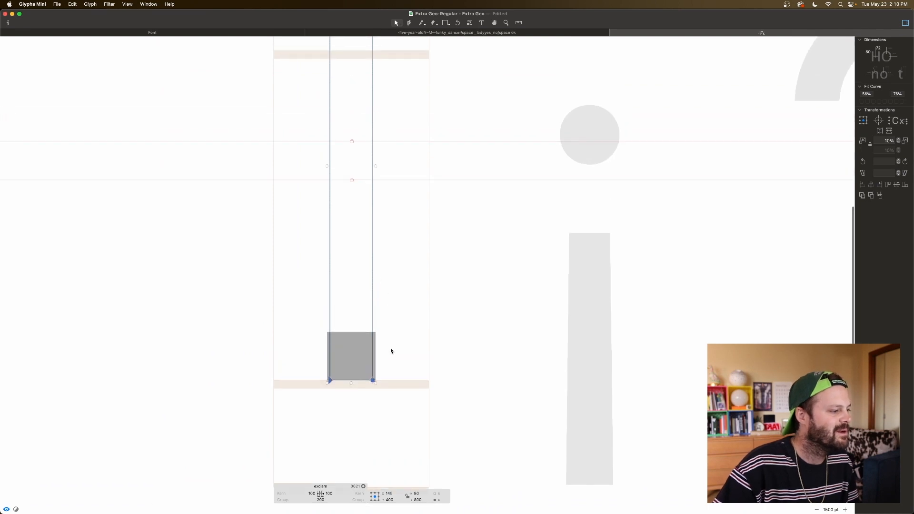
{"action": "left_click", "coordinate": [383, 398]}
{"action": "left_click_drag", "start_coordinate": [383, 399], "coordinate": [309, 370]}
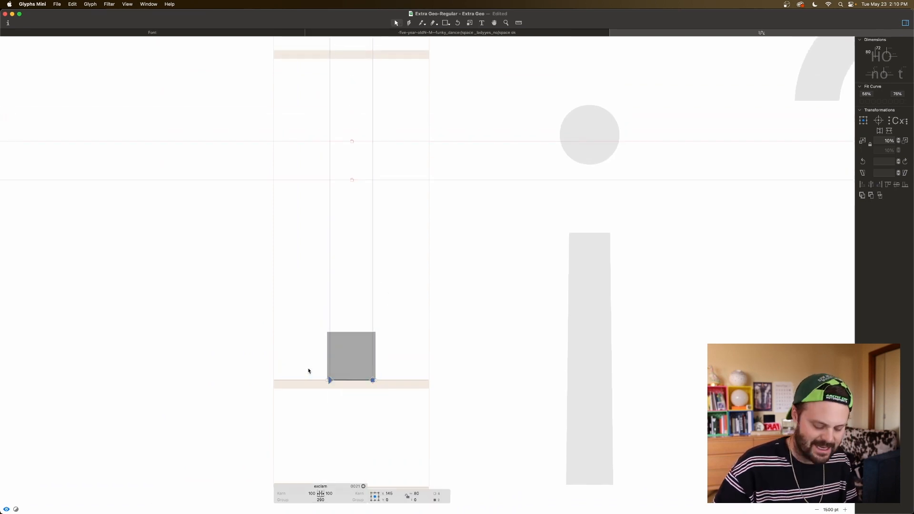
{"action": "key", "text": "super+Up"}
{"action": "key", "text": "super+Up"}
{"action": "key", "text": "super+Up"}
{"action": "key", "text": "super+Down"}
{"action": "key", "text": "space"}
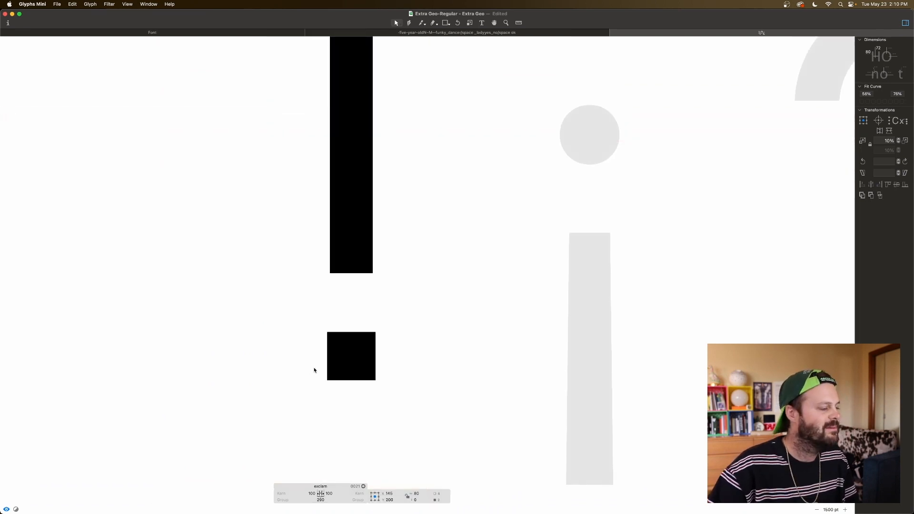
Step: Try different gaps above the period by moving the exclam stem's bottom edge between Y 120 and Y 340, and return it to Y 200
{"action": "scroll", "coordinate": [314, 370], "scroll_direction": "left", "scroll_amount": 2}
{"action": "key", "text": "super+minus"}
{"action": "key", "text": "super+minus"}
{"action": "left_click_drag", "start_coordinate": [434, 258], "coordinate": [383, 286]}
{"action": "key", "text": "space"}
{"action": "key", "text": "shift+Down"}
{"action": "key", "text": "shift+Down"}
{"action": "key", "text": "shift+Down"}
{"action": "key", "text": "shift+Down"}
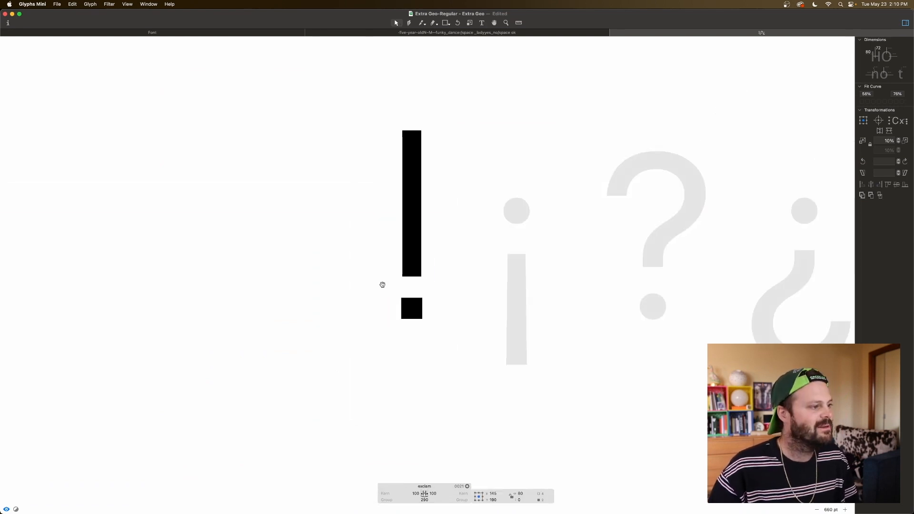
{"action": "key", "text": "shift+Down"}
{"action": "key", "text": "shift+Down"}
{"action": "key", "text": "shift+Down"}
{"action": "key", "text": "shift+Down"}
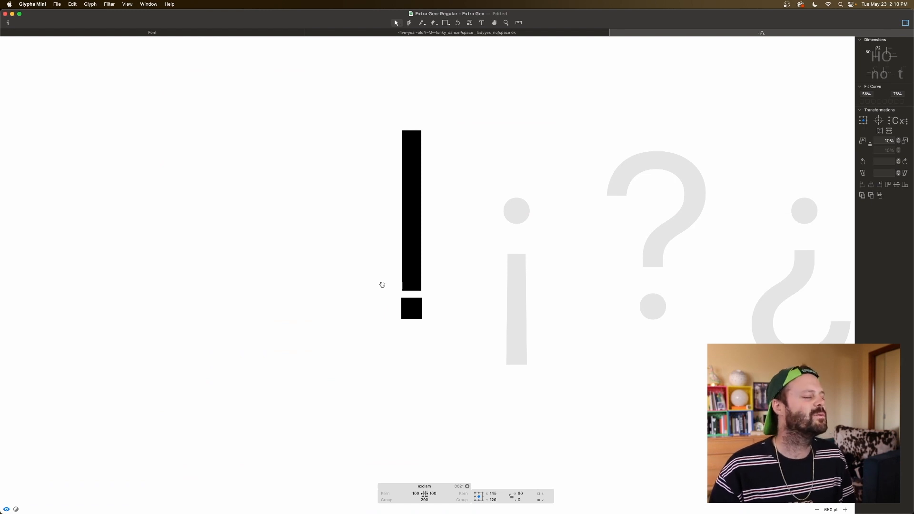
{"action": "key", "text": "shift+Up"}
{"action": "key", "text": "shift+Up"}
{"action": "key", "text": "shift+Up"}
{"action": "key", "text": "shift+Up"}
{"action": "key", "text": "shift+Up"}
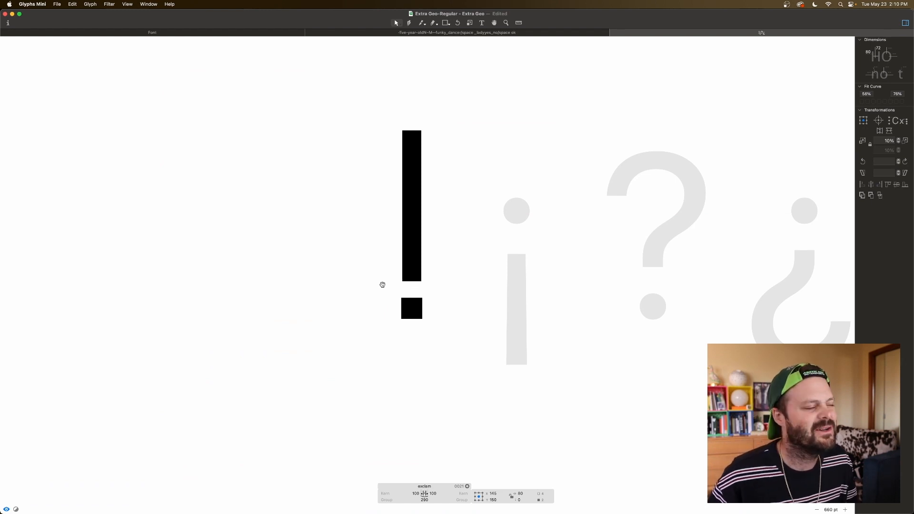
{"action": "key", "text": "shift+Up"}
{"action": "key", "text": "shift+Up"}
{"action": "key", "text": "shift+Up"}
{"action": "key", "text": "shift+Up"}
{"action": "key", "text": "shift+Up"}
{"action": "key", "text": "shift+Up"}
{"action": "key", "text": "shift+Up"}
{"action": "key", "text": "shift+Up"}
{"action": "key", "text": "shift+Up"}
{"action": "key", "text": "shift+Up"}
{"action": "key", "text": "shift+Up"}
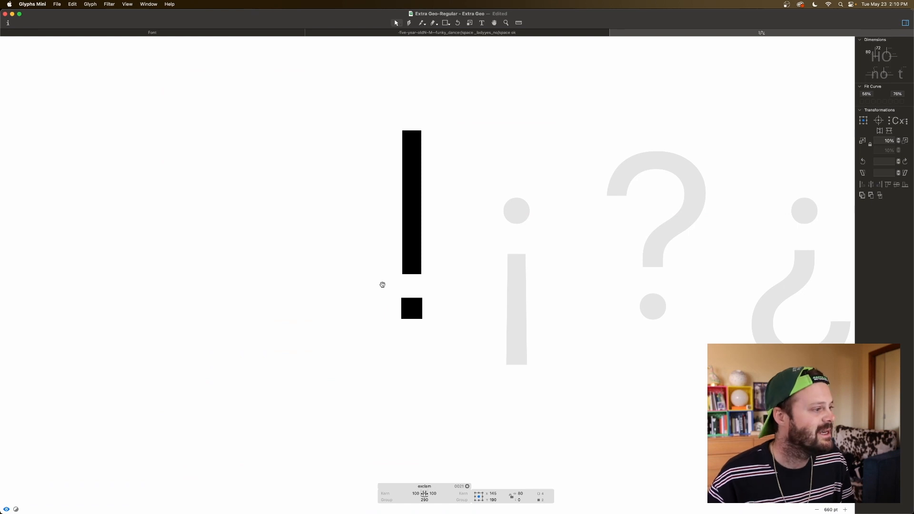
{"action": "key", "text": "shift+Up"}
{"action": "key", "text": "shift+Up"}
{"action": "key", "text": "shift+Up"}
{"action": "key", "text": "shift+Up"}
{"action": "key", "text": "shift+Up"}
{"action": "key", "text": "shift+Up"}
{"action": "key", "text": "shift+Up"}
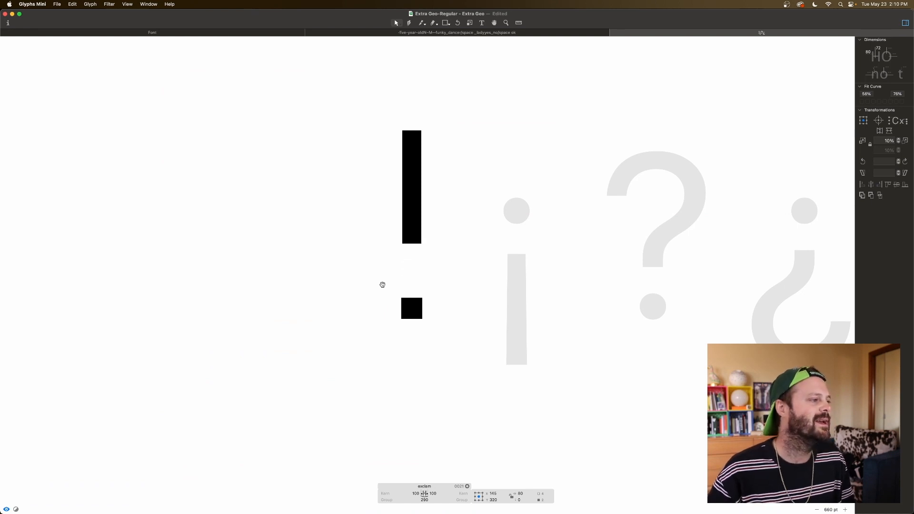
{"action": "key", "text": "shift+Down"}
{"action": "key", "text": "shift+Down"}
{"action": "key", "text": "shift+Down"}
{"action": "key", "text": "shift+Down"}
{"action": "key", "text": "shift+Down"}
{"action": "key", "text": "shift+Down"}
{"action": "key", "text": "shift+Down"}
{"action": "key", "text": "shift+Down"}
{"action": "key", "text": "shift+Down"}
{"action": "key", "text": "shift+Down"}
{"action": "key", "text": "shift+Down"}
{"action": "key", "text": "shift+Down"}
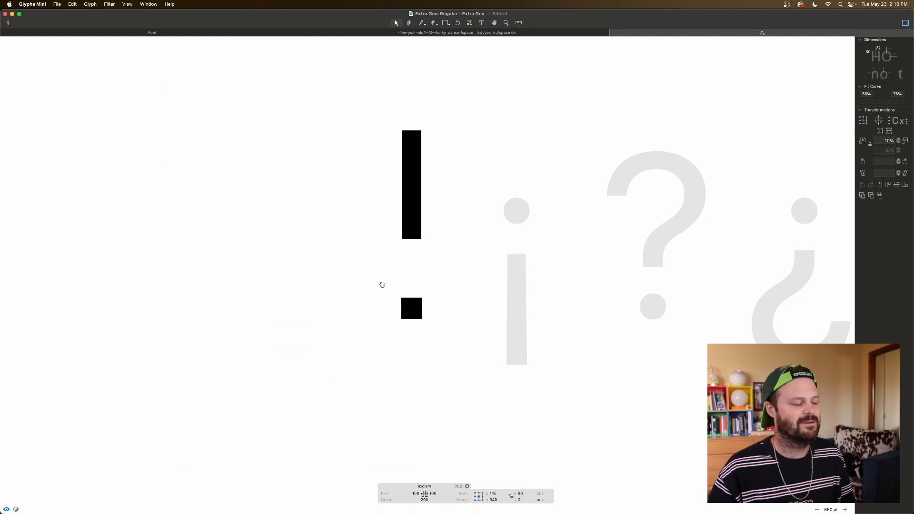
{"action": "key", "text": "shift+Down"}
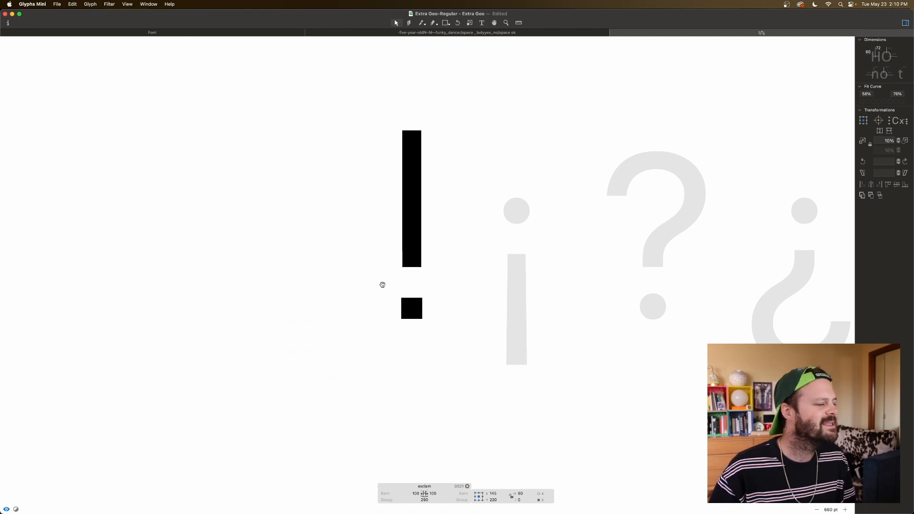
{"action": "key", "text": "shift+Down"}
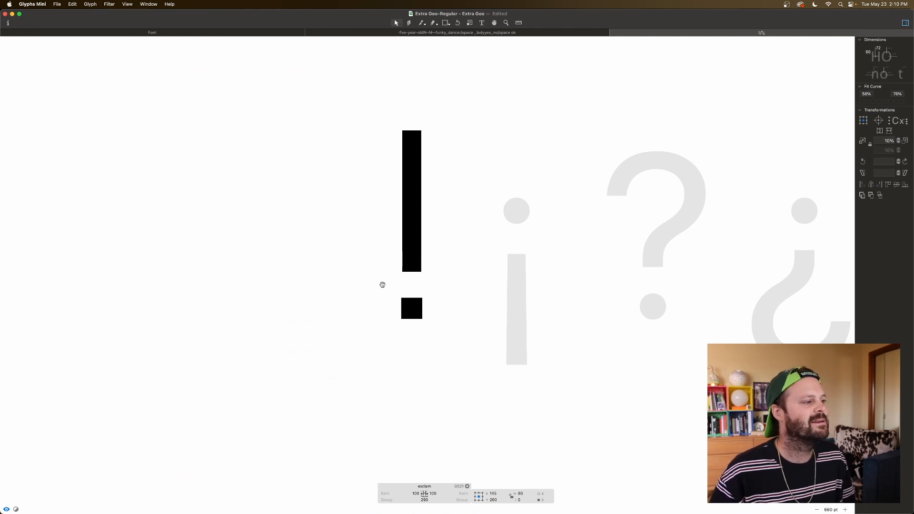
{"action": "key", "text": "space"}
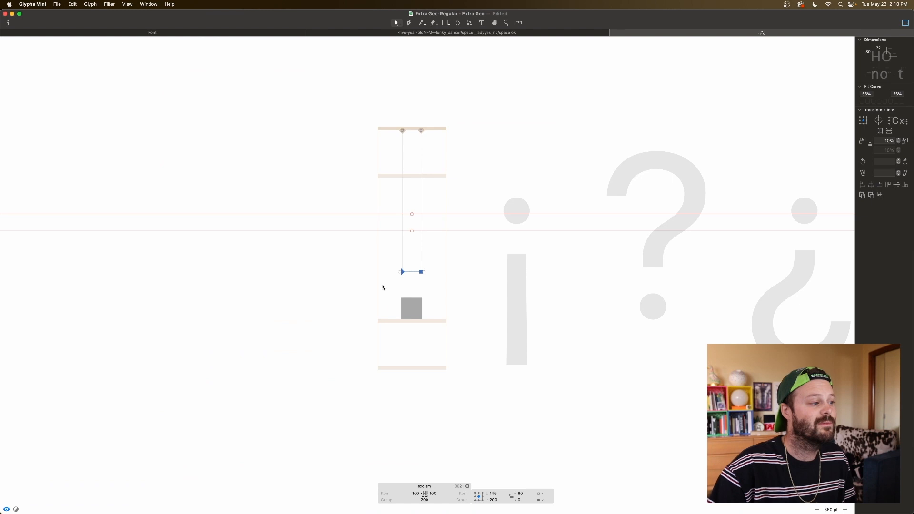
{"action": "key", "text": "space"}
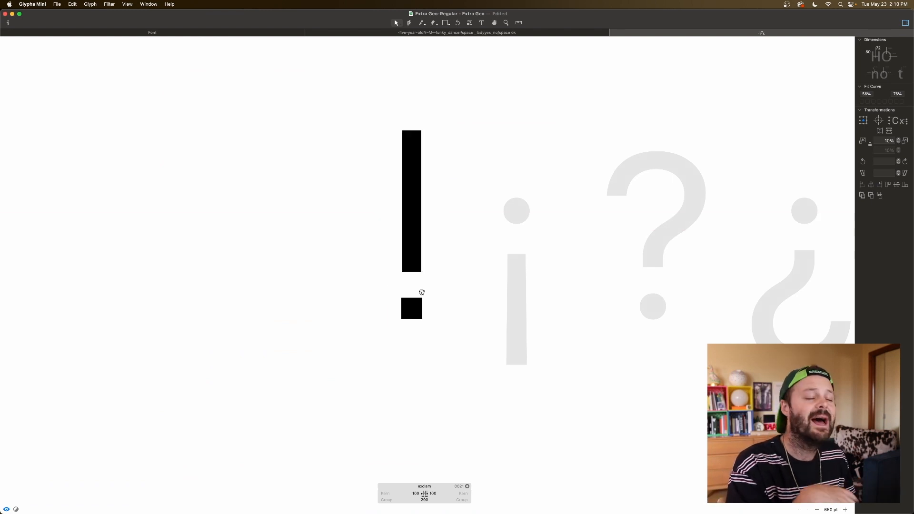
{"action": "key", "text": "space"}
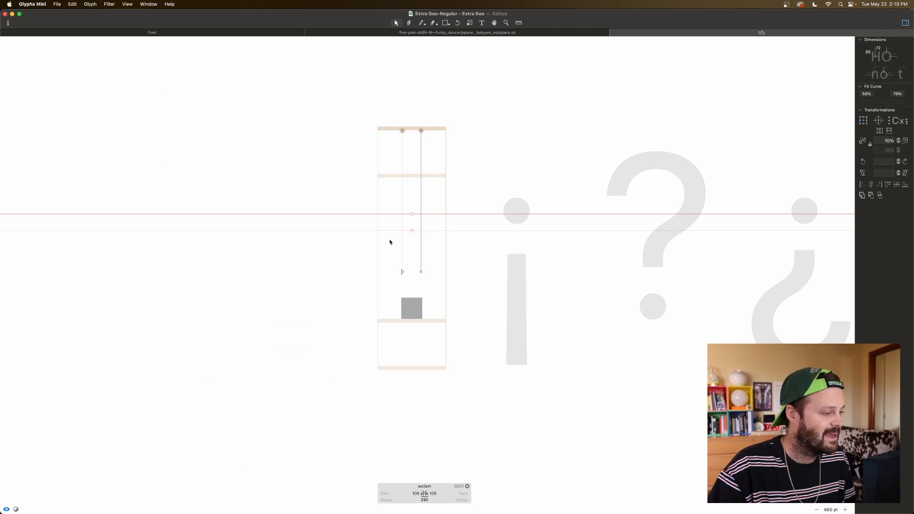
Step: Add a node on each side of the exclam stem, align the two in height and raise them to the upper guide line
{"action": "key", "text": "p"}
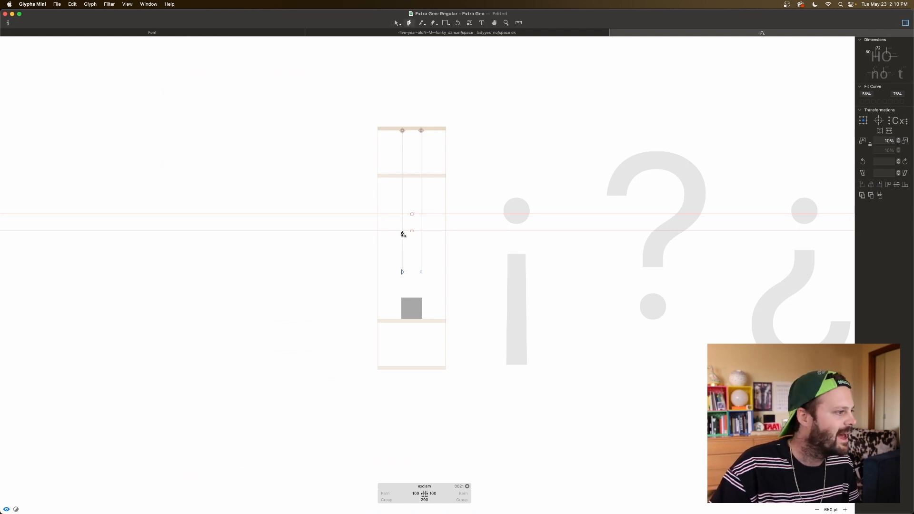
{"action": "left_click_drag", "start_coordinate": [402, 230], "coordinate": [421, 231]}
{"action": "key", "text": "v"}
{"action": "left_click_drag", "start_coordinate": [433, 224], "coordinate": [376, 238]}
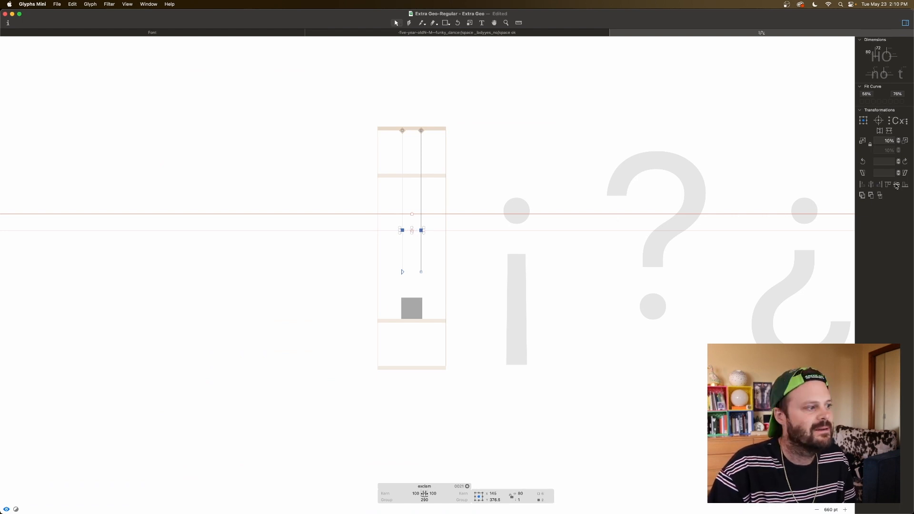
{"action": "left_click_drag", "start_coordinate": [433, 223], "coordinate": [392, 235]}
{"action": "key", "text": "shift+Up"}
{"action": "key", "text": "shift+Up"}
{"action": "key", "text": "shift+Up"}
{"action": "key", "text": "shift+Up"}
{"action": "key", "text": "shift+Up"}
{"action": "key", "text": "shift+Up"}
{"action": "key", "text": "shift+Up"}
{"action": "key", "text": "space"}
Step: Taper the lower part of the exclam stem by moving each bottom node 10 units inward, and preview the shape
{"action": "left_click_drag", "start_coordinate": [395, 257], "coordinate": [411, 295]}
{"action": "key", "text": "shift+Right"}
{"action": "left_click_drag", "start_coordinate": [432, 261], "coordinate": [415, 280]}
{"action": "key", "text": "space"}
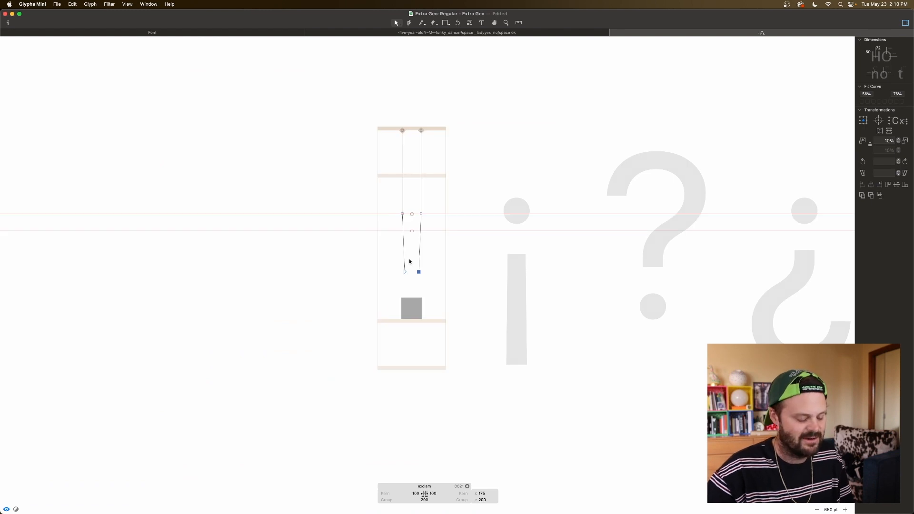
{"action": "key", "text": "super+minus"}
{"action": "key", "text": "space"}
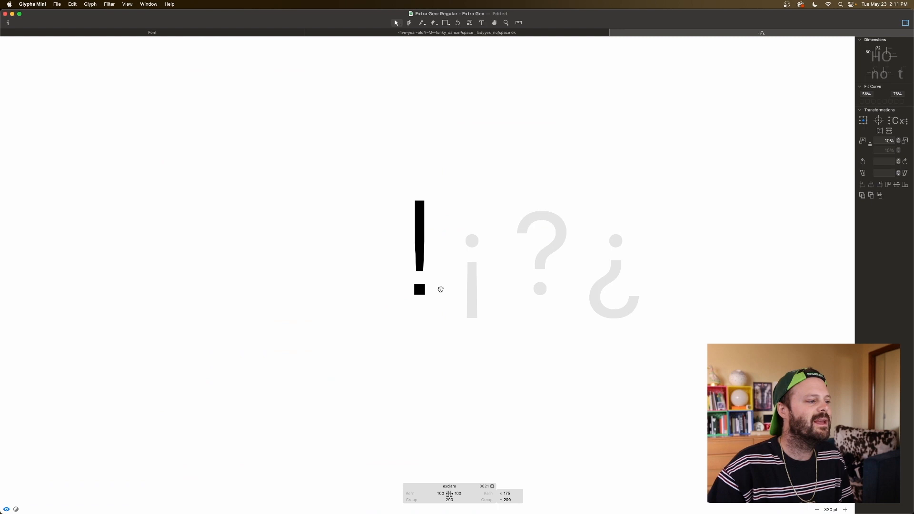
{"action": "scroll", "coordinate": [440, 269], "scroll_direction": "up", "scroll_amount": 1}
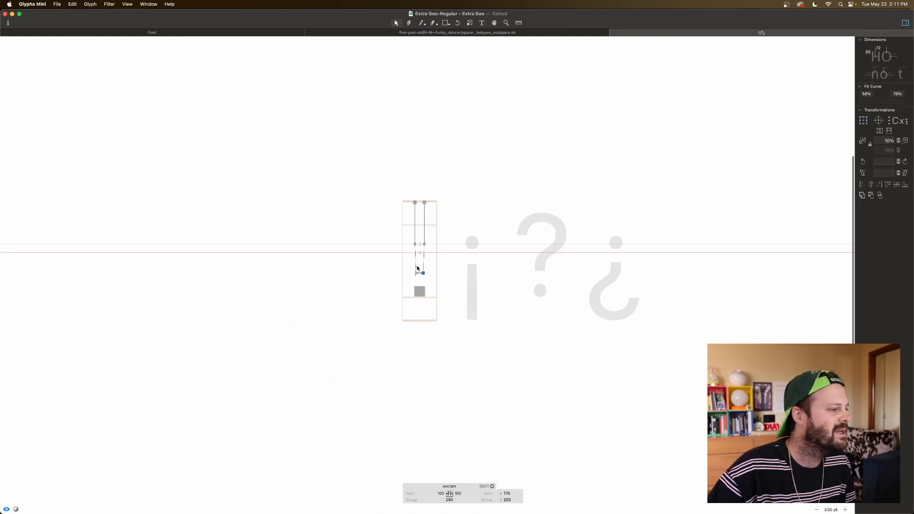
{"action": "key", "text": "space"}
{"action": "scroll", "coordinate": [434, 282], "scroll_direction": "down", "scroll_amount": 2}
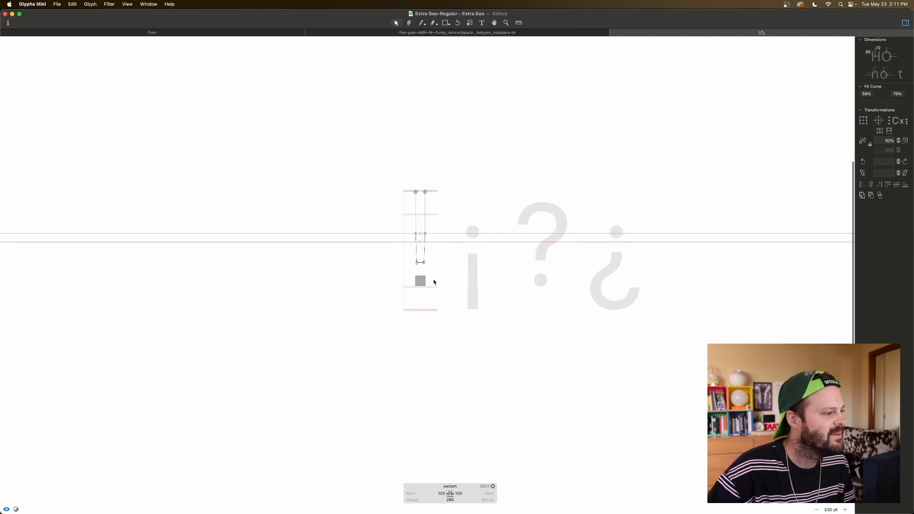
Step: Add the exclam glyph as a component in the exclamdown glyph and flip it vertically
{"action": "double_click", "coordinate": [474, 279]}
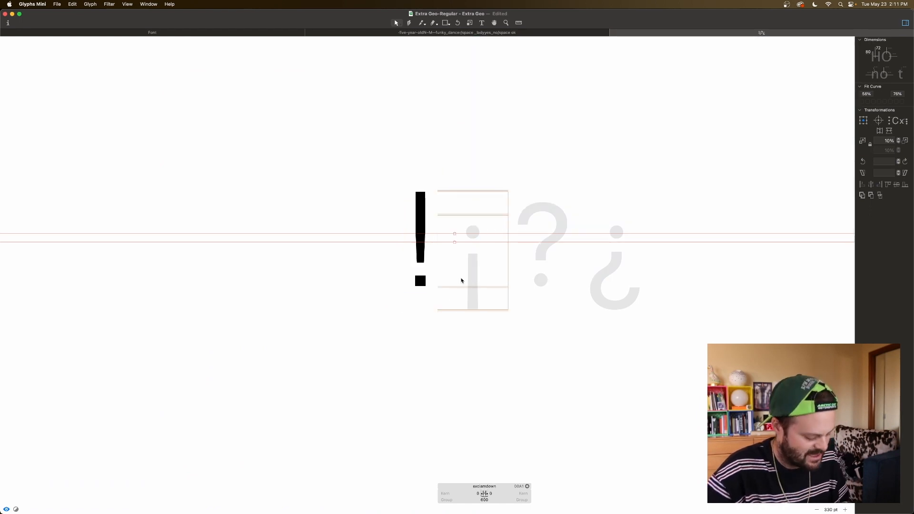
{"action": "right_click", "coordinate": [460, 280]}
{"action": "left_click", "coordinate": [478, 279]}
{"action": "type", "text": "l"}
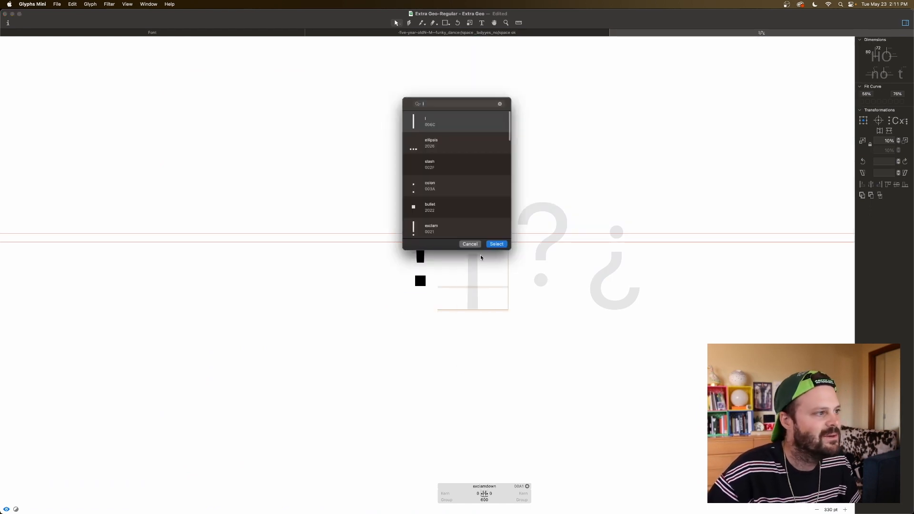
{"action": "double_click", "coordinate": [447, 225]}
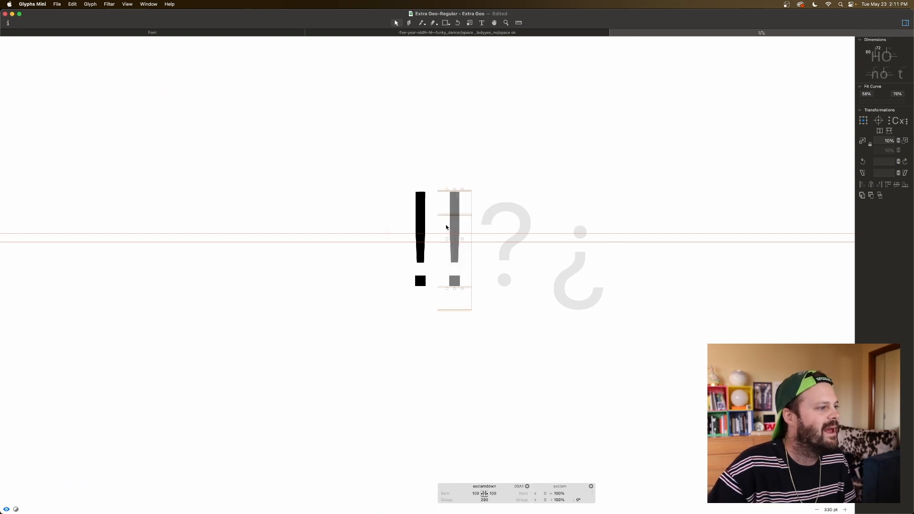
{"action": "left_click", "coordinate": [889, 131]}
{"action": "left_click", "coordinate": [509, 251]}
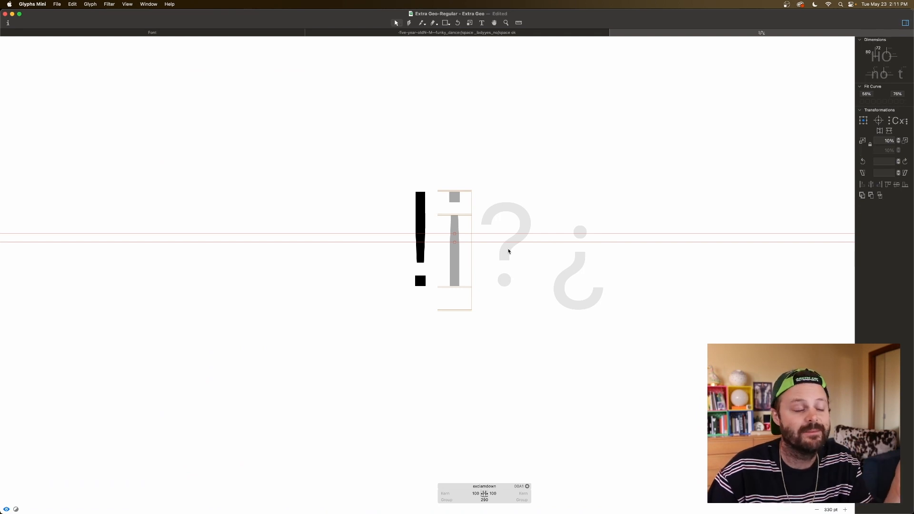
Step: Add the period glyph as a component in the empty question glyph
{"action": "double_click", "coordinate": [508, 251]}
{"action": "right_click", "coordinate": [508, 251]}
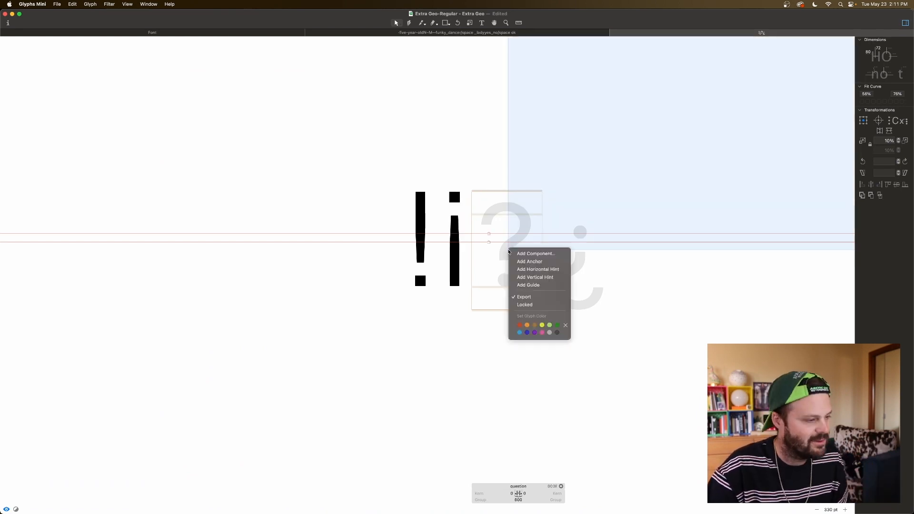
{"action": "left_click", "coordinate": [519, 254]}
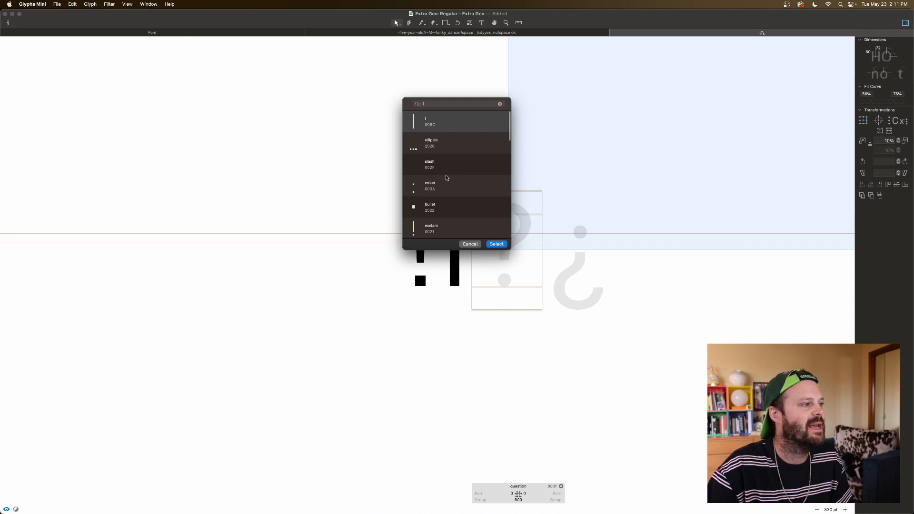
{"action": "type", "text": "per"}
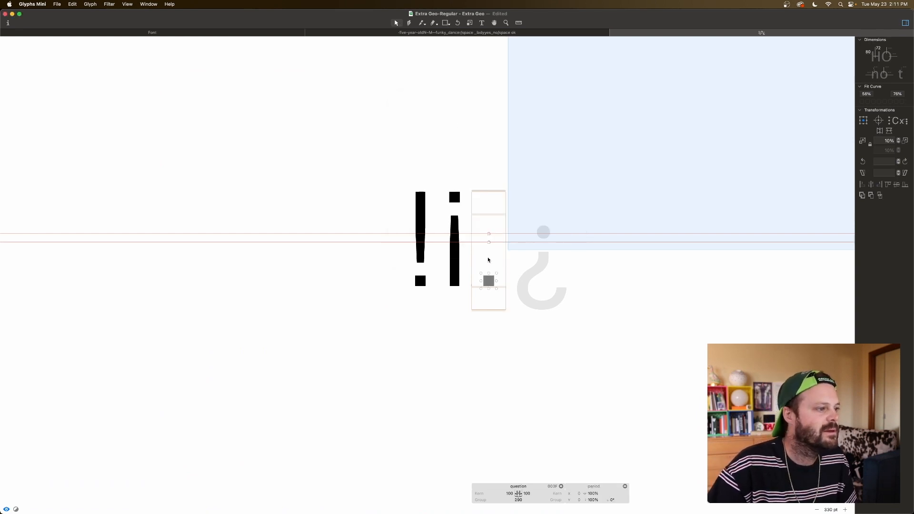
{"action": "left_click_drag", "start_coordinate": [488, 260], "coordinate": [487, 260]}
Step: Insert the glyphs 2 and S in front of the question glyph as shape references
{"action": "left_click", "coordinate": [482, 23]}
{"action": "type", "text": "2"}
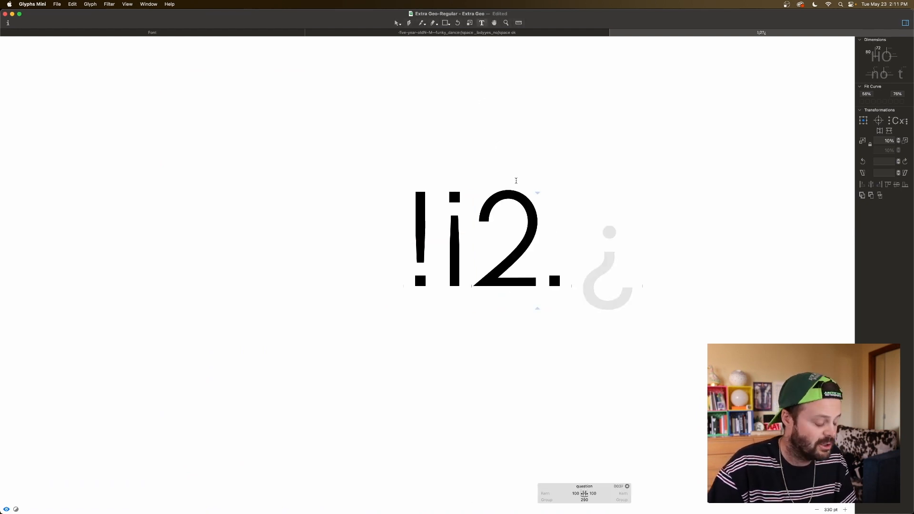
{"action": "type", "text": "S"}
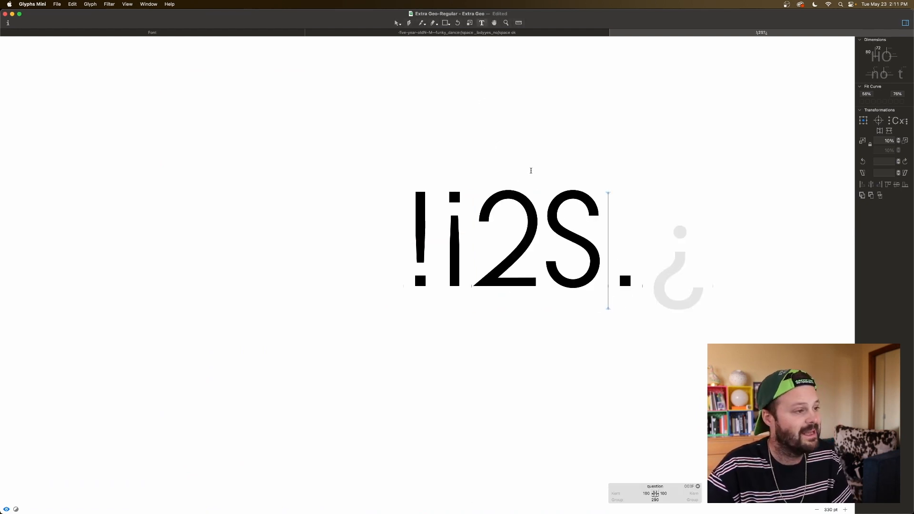
{"action": "scroll", "coordinate": [604, 235], "scroll_direction": "right", "scroll_amount": 2}
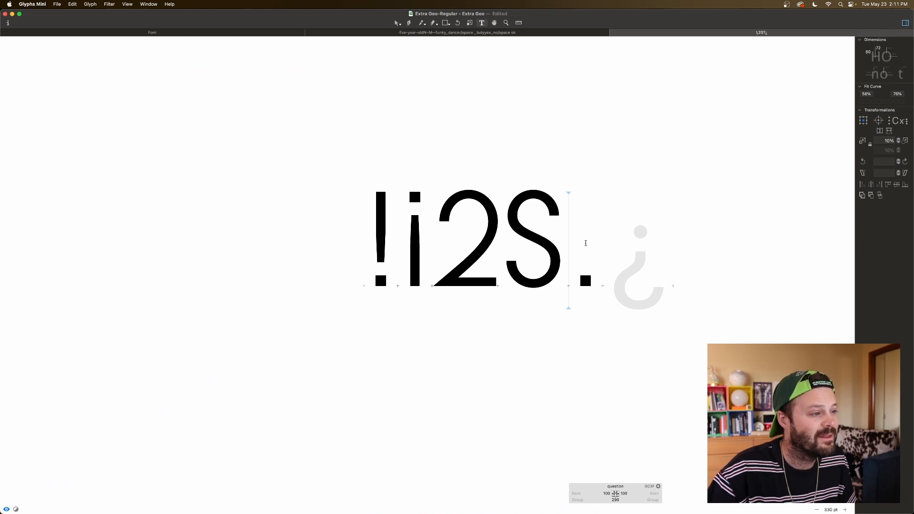
Step: Copy the complete S outline and paste it into the question glyph
{"action": "double_click", "coordinate": [534, 229]}
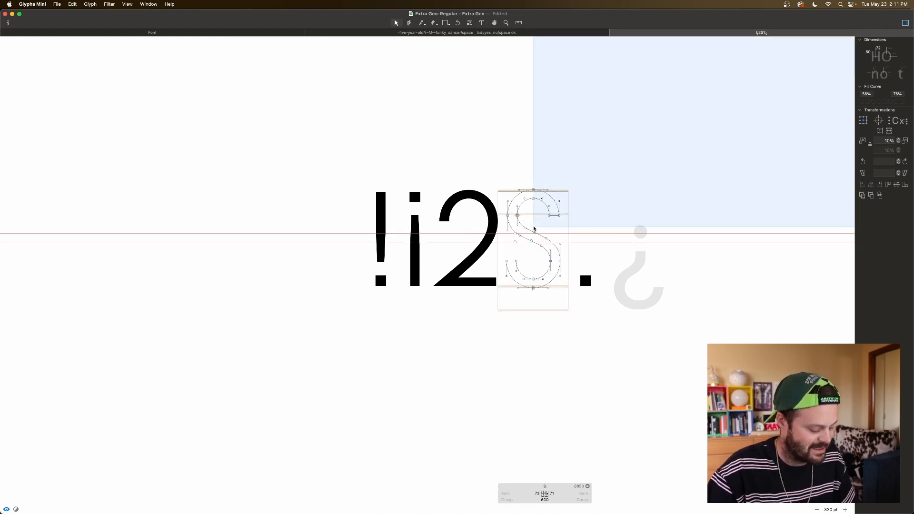
{"action": "key", "text": "super+a"}
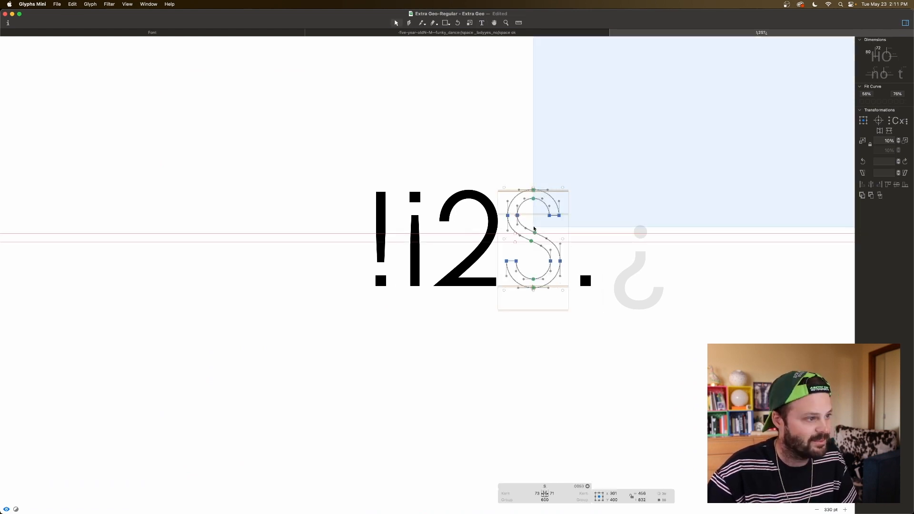
{"action": "double_click", "coordinate": [574, 243]}
{"action": "key", "text": "super+v"}
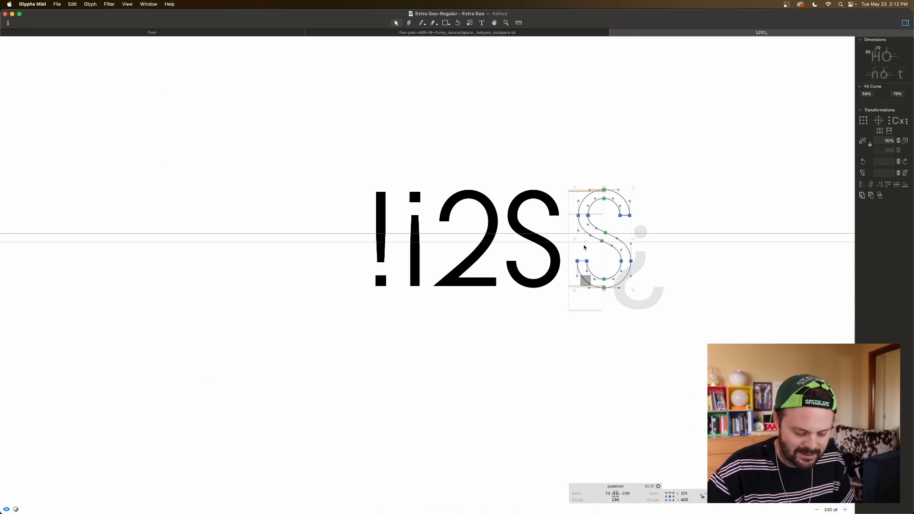
{"action": "key", "text": "super+plus"}
{"action": "key", "text": "super+plus"}
{"action": "scroll", "coordinate": [580, 247], "scroll_direction": "right", "scroll_amount": 6}
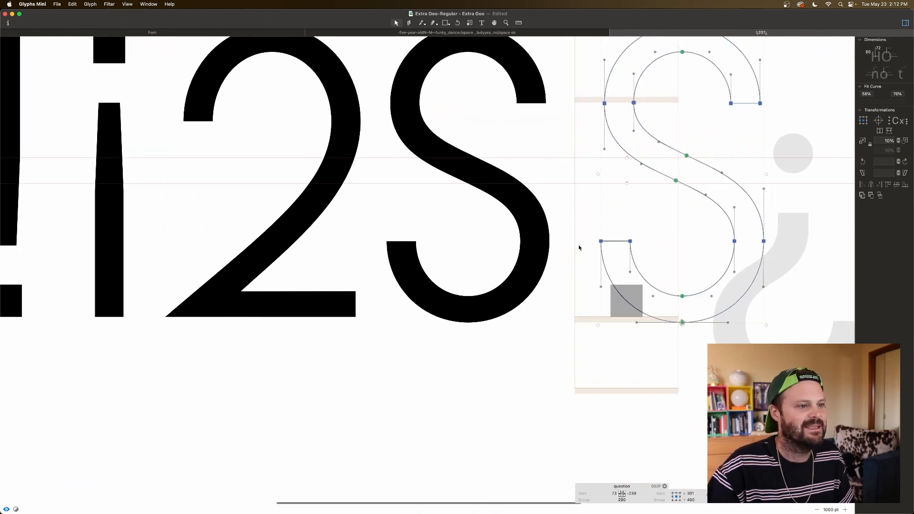
Step: Mirror the pasted S outline horizontally in the question glyph
{"action": "scroll", "coordinate": [580, 247], "scroll_direction": "up", "scroll_amount": 3}
{"action": "scroll", "coordinate": [579, 247], "scroll_direction": "right", "scroll_amount": 3}
{"action": "left_click", "coordinate": [880, 131]}
{"action": "left_click", "coordinate": [889, 131]}
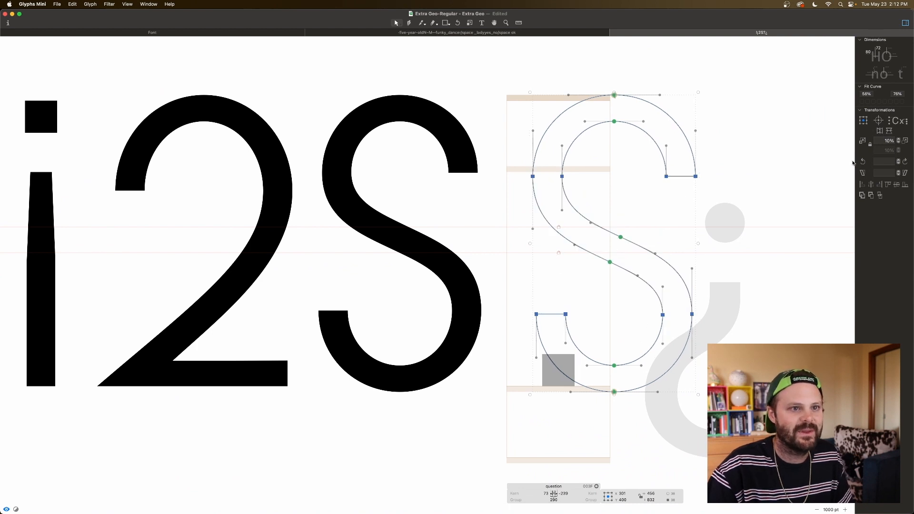
{"action": "left_click", "coordinate": [880, 131]}
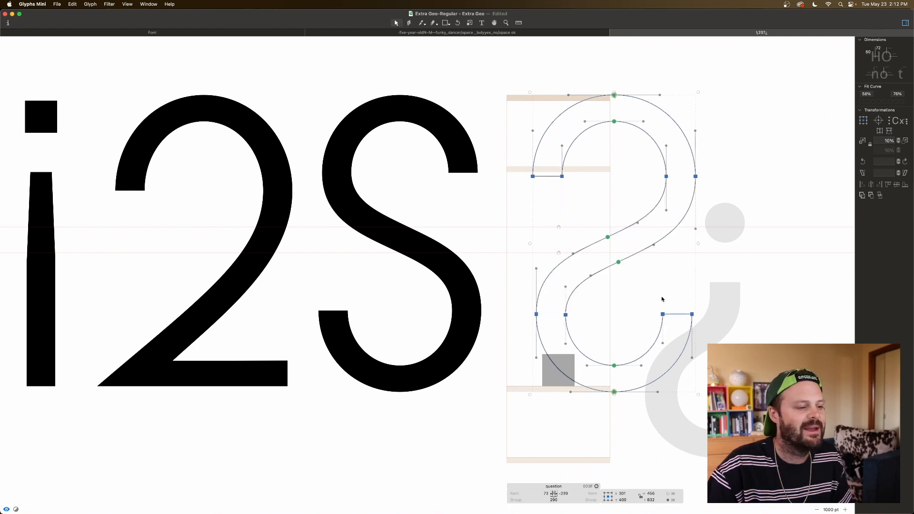
{"action": "left_click", "coordinate": [680, 296]}
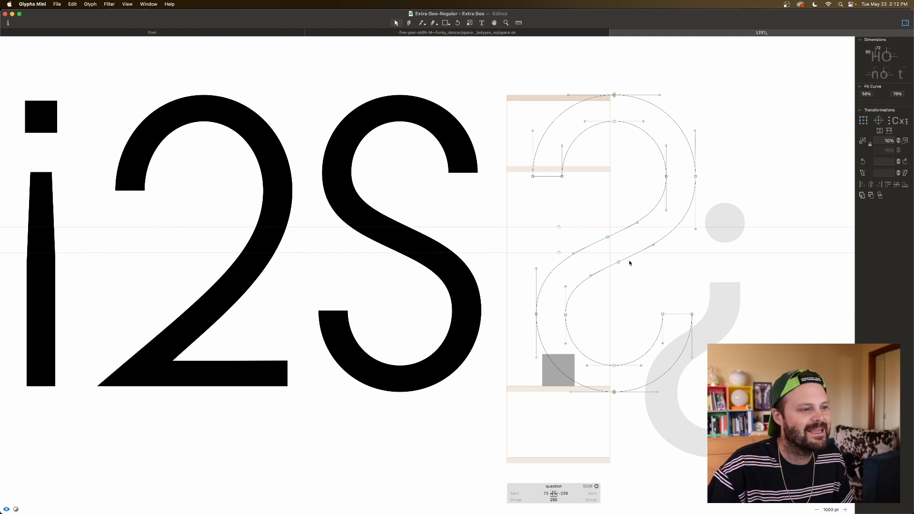
Step: Raise the lower bowl of the mirrored S towards its middle and delete the two diagonal nodes between the bowls
{"action": "left_click_drag", "start_coordinate": [526, 308], "coordinate": [726, 332]}
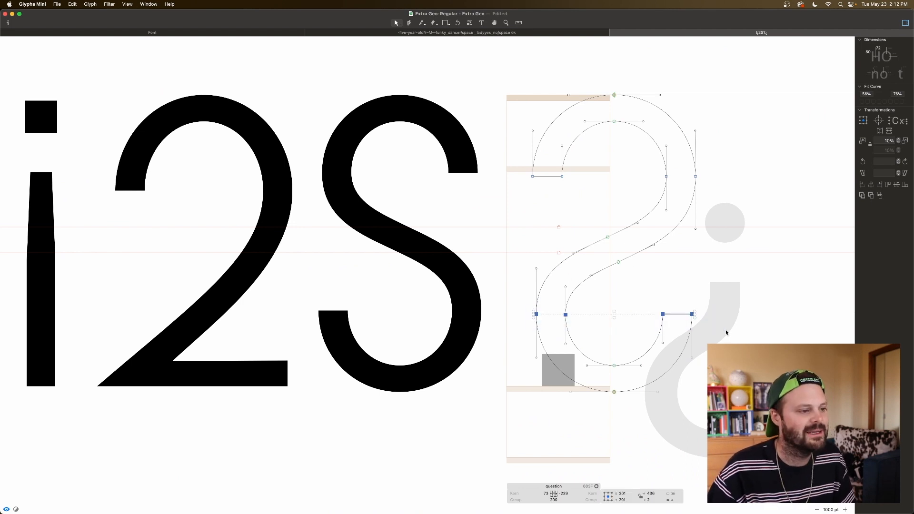
{"action": "left_click_drag", "start_coordinate": [612, 362], "coordinate": [635, 417]}
{"action": "key", "text": "shift+Up"}
{"action": "key", "text": "shift+Up"}
{"action": "key", "text": "shift+Up"}
{"action": "key", "text": "shift+Up"}
{"action": "key", "text": "shift+Up"}
{"action": "key", "text": "shift+Up"}
{"action": "key", "text": "shift+Up"}
{"action": "key", "text": "shift+Up"}
{"action": "key", "text": "shift+Up"}
{"action": "key", "text": "shift+Up"}
{"action": "key", "text": "shift+Up"}
{"action": "key", "text": "shift+Up"}
{"action": "key", "text": "shift+Up"}
{"action": "key", "text": "shift+Up"}
{"action": "key", "text": "shift+Up"}
{"action": "key", "text": "shift+Up"}
{"action": "key", "text": "shift+Up"}
{"action": "key", "text": "shift+Up"}
{"action": "key", "text": "shift+Up"}
{"action": "key", "text": "shift+Up"}
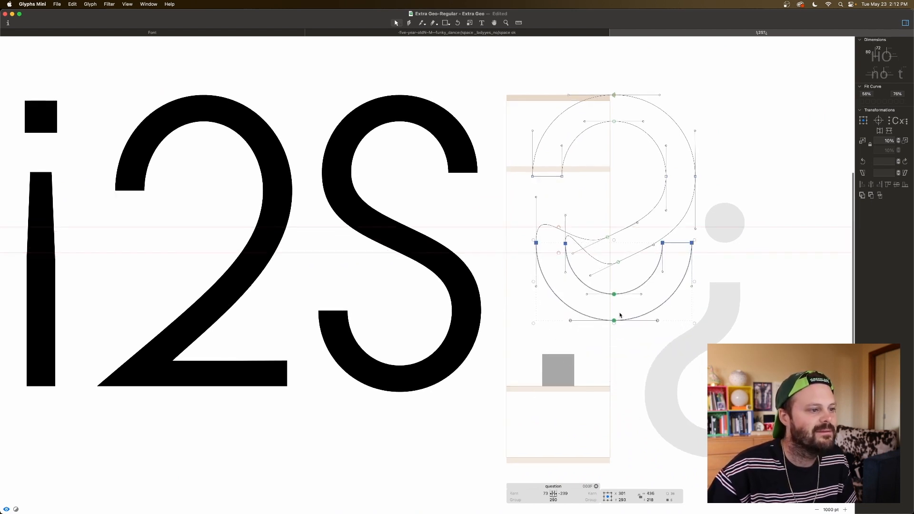
{"action": "left_click_drag", "start_coordinate": [599, 231], "coordinate": [619, 215]}
{"action": "key", "text": "BackSpace"}
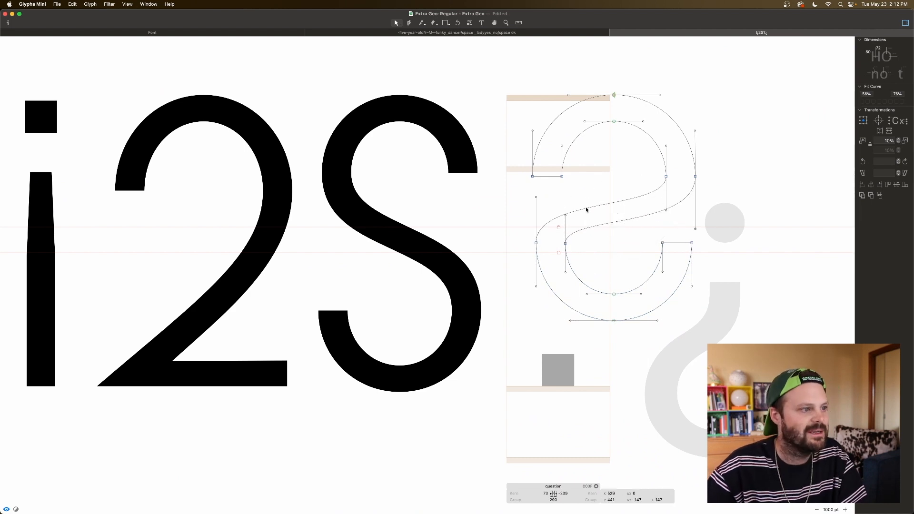
Step: Narrow the lower bowl of the question outline by moving its left nodes and right terminal nodes inwards
{"action": "left_click_drag", "start_coordinate": [525, 241], "coordinate": [585, 253]}
{"action": "key", "text": "shift+Right"}
{"action": "key", "text": "shift+Right"}
{"action": "key", "text": "shift+Right"}
{"action": "key", "text": "shift+Right"}
{"action": "key", "text": "shift+Right"}
{"action": "key", "text": "shift+Right"}
{"action": "key", "text": "shift+Right"}
{"action": "key", "text": "shift+Right"}
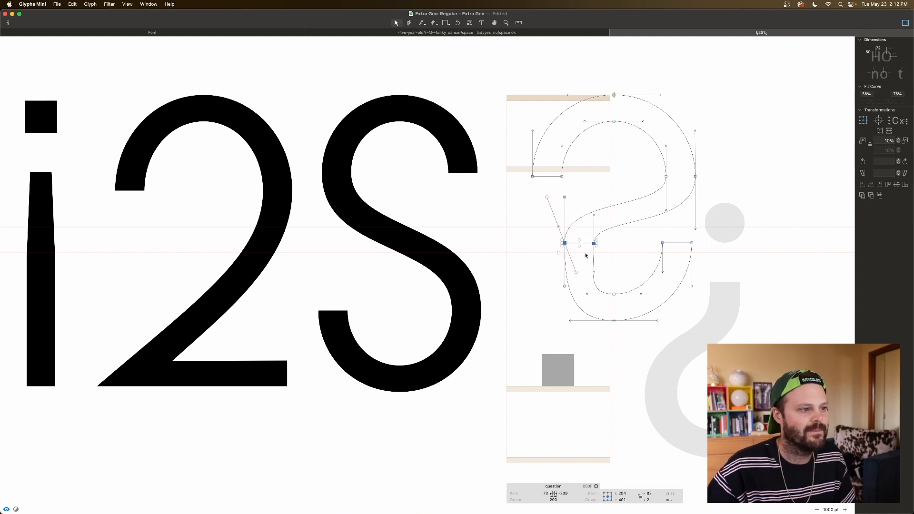
{"action": "left_click_drag", "start_coordinate": [710, 236], "coordinate": [651, 254]}
{"action": "key", "text": "shift+Left"}
{"action": "key", "text": "shift+Left"}
{"action": "key", "text": "shift+Left"}
{"action": "key", "text": "shift+Left"}
{"action": "key", "text": "shift+Left"}
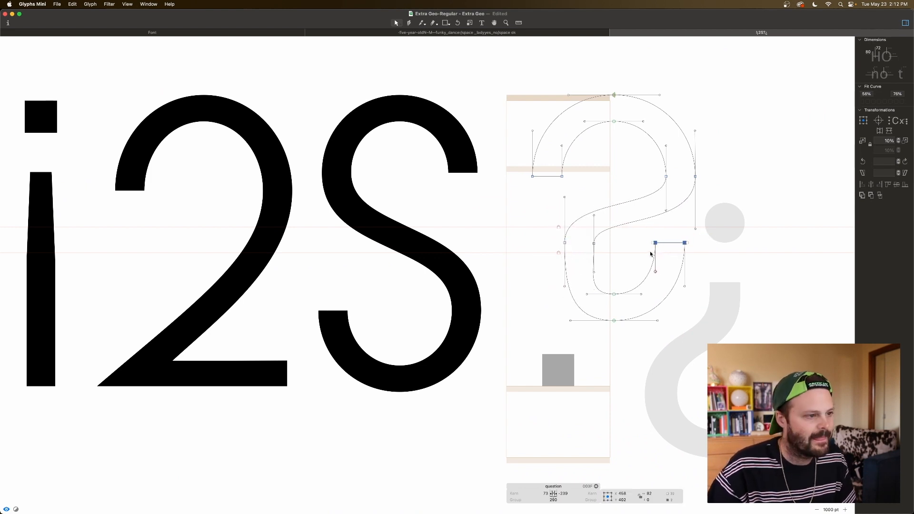
{"action": "key", "text": "shift+Left"}
{"action": "key", "text": "shift+Left"}
{"action": "key", "text": "shift+Left"}
Step: Raise the two bottom nodes of the lower bowl to make it shallower, and preview the filled shape
{"action": "left_click_drag", "start_coordinate": [603, 284], "coordinate": [623, 338]}
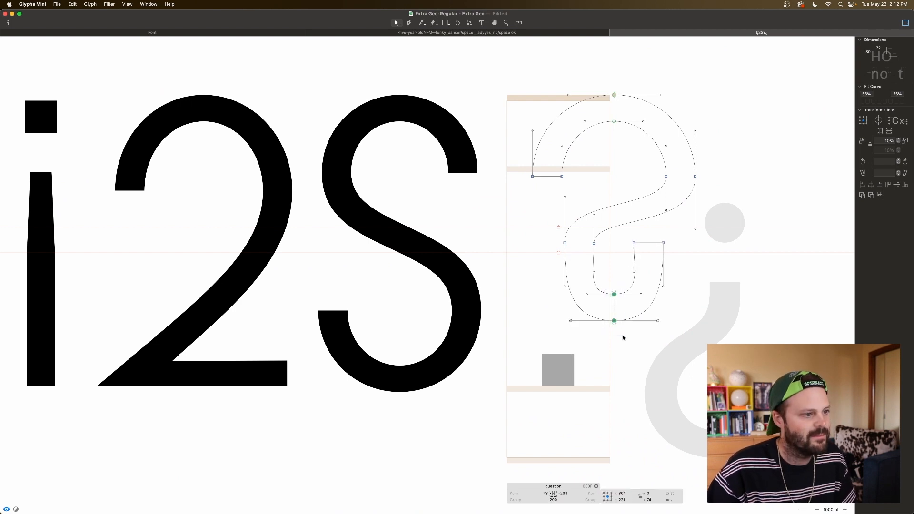
{"action": "key", "text": "shift+Up"}
{"action": "key", "text": "shift+Up"}
{"action": "key", "text": "shift+Up"}
{"action": "key", "text": "shift+Up"}
{"action": "key", "text": "shift+Up"}
{"action": "key", "text": "shift+Up"}
{"action": "key", "text": "shift+Up"}
{"action": "key", "text": "space"}
{"action": "key", "text": "super+a"}
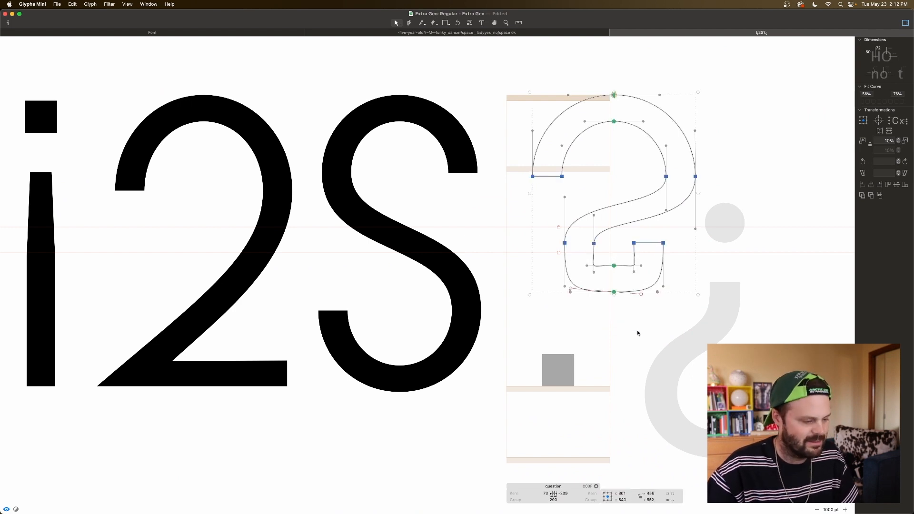
{"action": "key", "text": "space"}
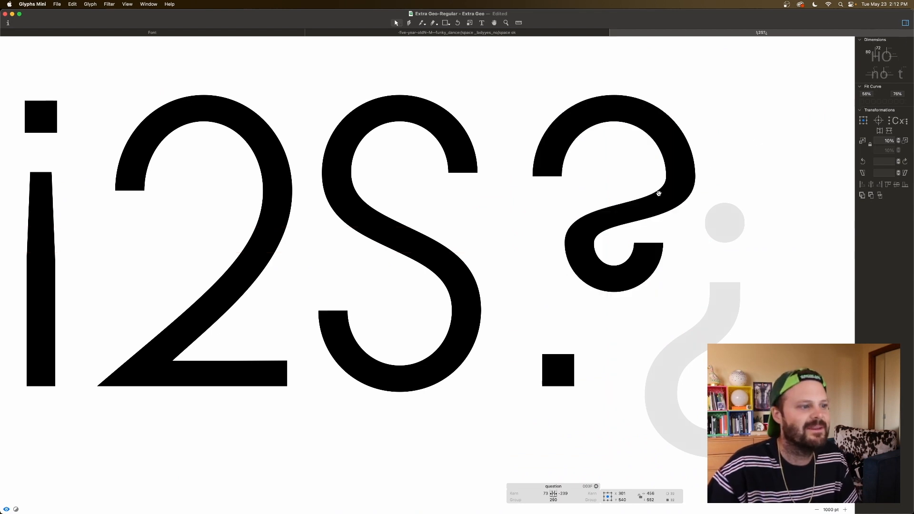
Step: Lower the small bottom hook of the question outline slightly and preview the filled shape
{"action": "left_click_drag", "start_coordinate": [709, 168], "coordinate": [643, 179]}
{"action": "key", "text": "space"}
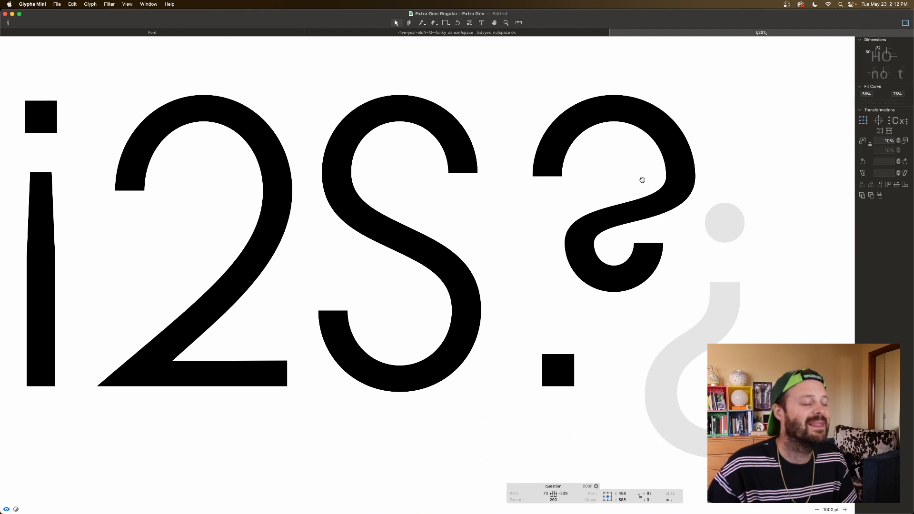
{"action": "key", "text": "super+minus"}
{"action": "key", "text": "super+minus"}
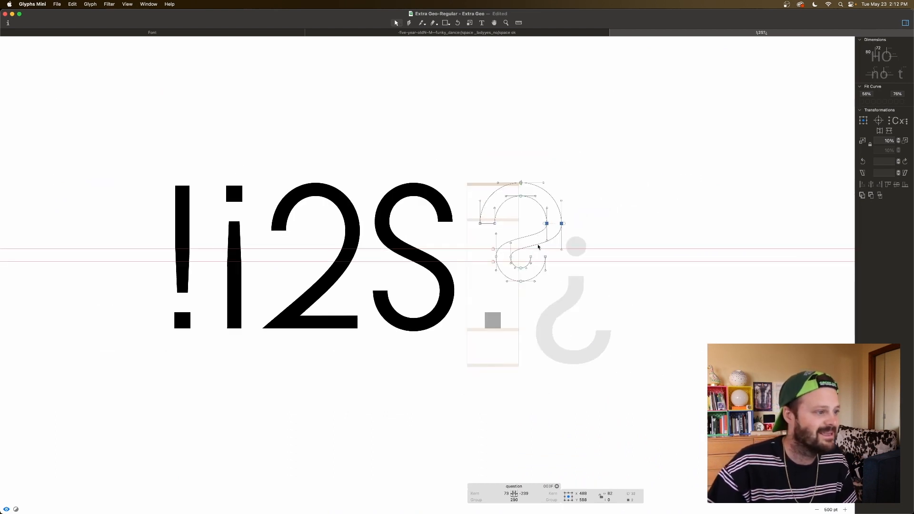
{"action": "left_click_drag", "start_coordinate": [552, 253], "coordinate": [479, 292]}
{"action": "key", "text": "space"}
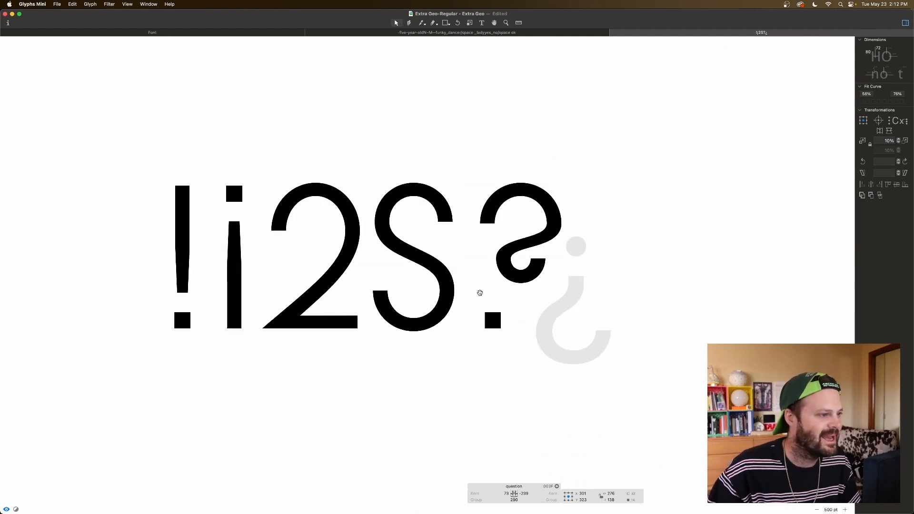
Step: Move the whole question outline left over the square dot, to an X position of 161
{"action": "key", "text": "super+a"}
{"action": "key", "text": "shift+Left"}
{"action": "key", "text": "shift+Left"}
{"action": "key", "text": "space"}
{"action": "key", "text": "shift+Left"}
{"action": "key", "text": "shift+Left"}
{"action": "key", "text": "shift+Left"}
{"action": "key", "text": "shift+Left"}
{"action": "key", "text": "shift+Left"}
{"action": "key", "text": "shift+Left"}
{"action": "key", "text": "shift+Left"}
{"action": "key", "text": "shift+Left"}
{"action": "key", "text": "shift+Left"}
{"action": "key", "text": "shift+Left"}
{"action": "key", "text": "shift+Left"}
{"action": "key", "text": "shift+Left"}
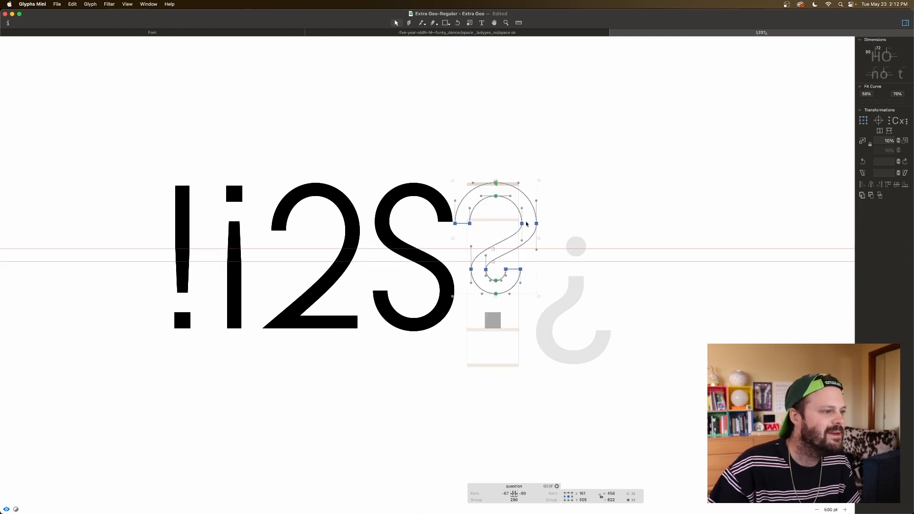
Step: Lengthen the handles at both ends of the diagonal stroke in the question outline and preview the curve
{"action": "left_click_drag", "start_coordinate": [546, 240], "coordinate": [513, 253]}
{"action": "key", "text": "space"}
{"action": "key", "text": "shift+Down"}
{"action": "key", "text": "shift+Down"}
{"action": "key", "text": "shift+Down"}
{"action": "key", "text": "shift+Down"}
{"action": "key", "text": "shift+Down"}
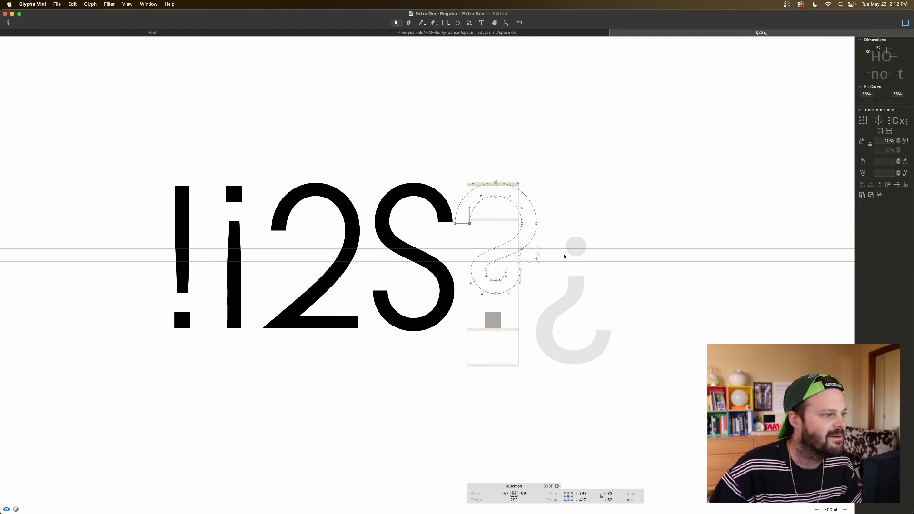
{"action": "left_click_drag", "start_coordinate": [469, 245], "coordinate": [492, 264]}
{"action": "key", "text": "space"}
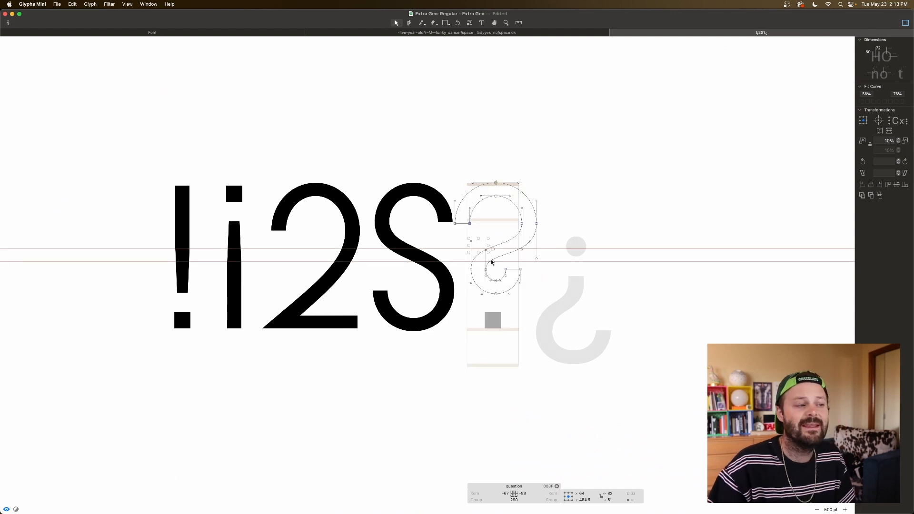
{"action": "key", "text": "space"}
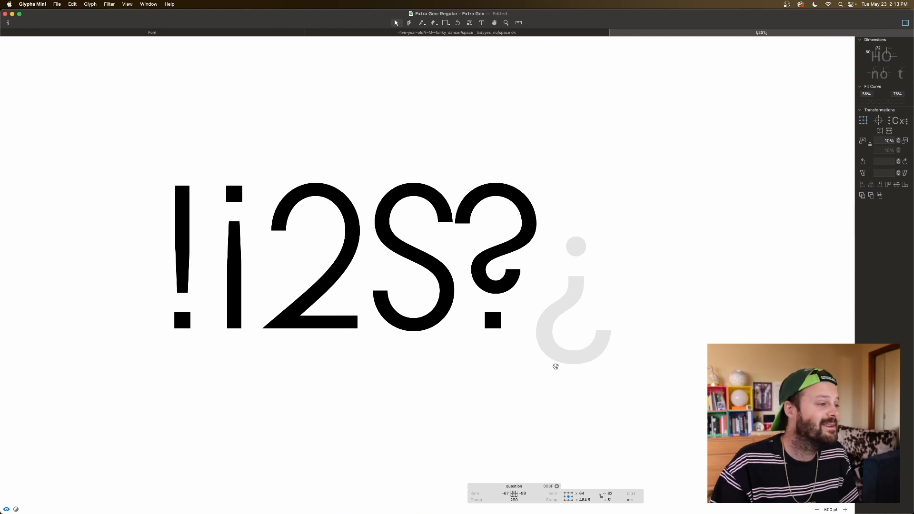
Step: Delete the nodes and leftover handles of the bottom hook so the question stroke ends in a flat terminal
{"action": "left_click_drag", "start_coordinate": [527, 265], "coordinate": [494, 300]}
{"action": "key", "text": "BackSpace"}
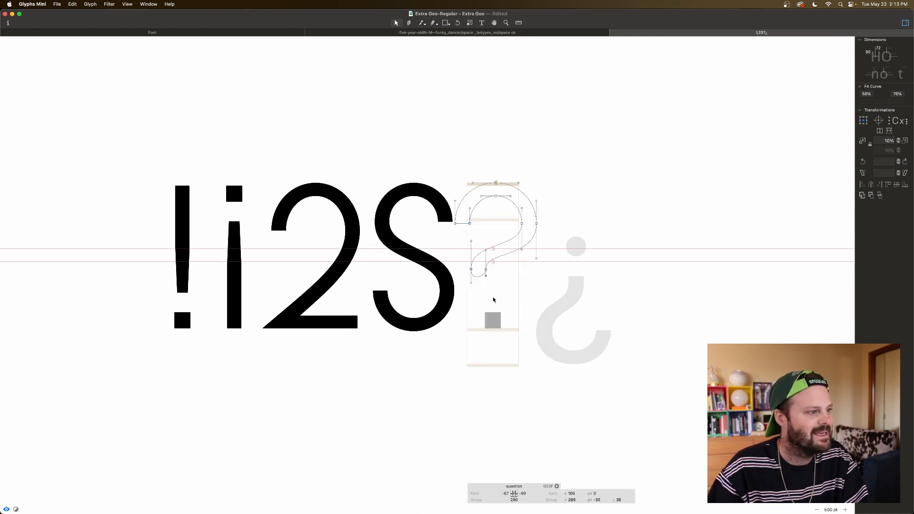
{"action": "left_click", "coordinate": [478, 277]}
{"action": "left_click", "coordinate": [474, 284]}
{"action": "left_click", "coordinate": [471, 283]}
{"action": "key", "text": "BackSpace"}
{"action": "left_click", "coordinate": [473, 285]}
{"action": "key", "text": "space"}
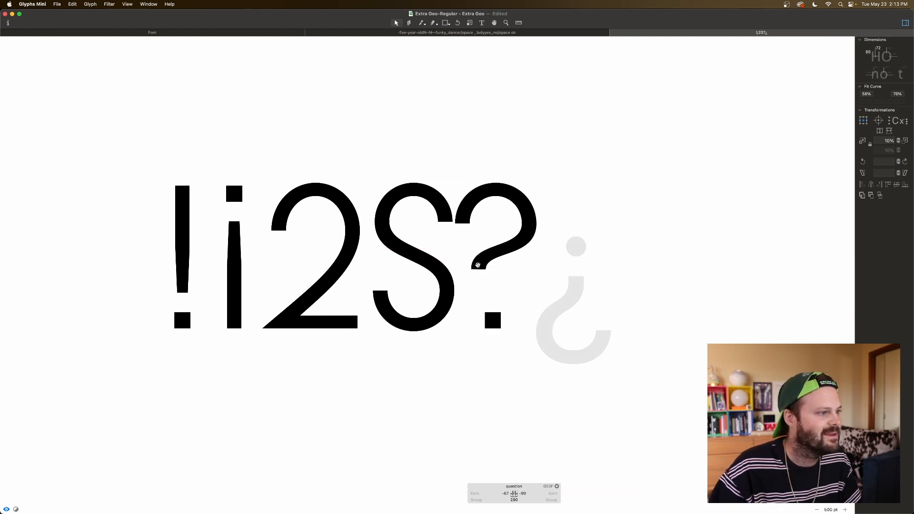
Step: Move the flat terminal down above the square dot and lengthen its inner curve handle
{"action": "left_click_drag", "start_coordinate": [466, 261], "coordinate": [500, 287]}
{"action": "key", "text": "space"}
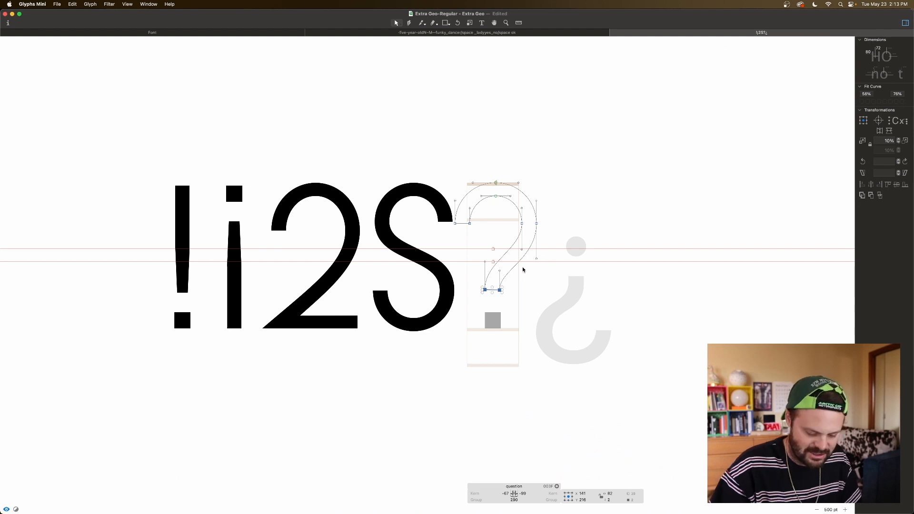
{"action": "scroll", "coordinate": [523, 269], "scroll_direction": "up", "scroll_amount": 6}
{"action": "scroll", "coordinate": [529, 295], "scroll_direction": "down", "scroll_amount": 1}
{"action": "scroll", "coordinate": [532, 314], "scroll_direction": "up", "scroll_amount": 1}
{"action": "left_click_drag", "start_coordinate": [531, 316], "coordinate": [532, 306]}
{"action": "left_click", "coordinate": [587, 327]}
{"action": "left_click", "coordinate": [532, 314]}
{"action": "key", "text": "space"}
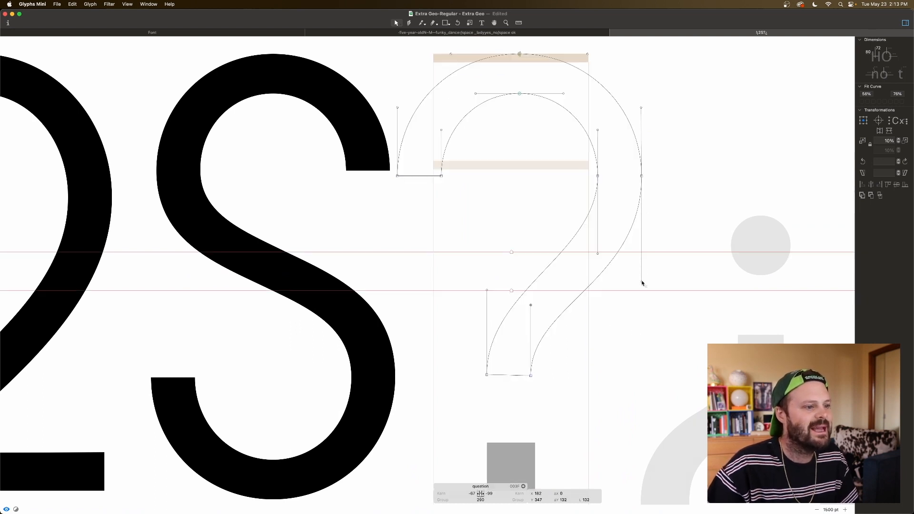
Step: Shorten the lower handle of the outer right bowl node to a length of 167 and preview the glyph
{"action": "key", "text": "space"}
{"action": "key", "text": "shift+Up"}
{"action": "key", "text": "shift+Up"}
{"action": "key", "text": "shift+Up"}
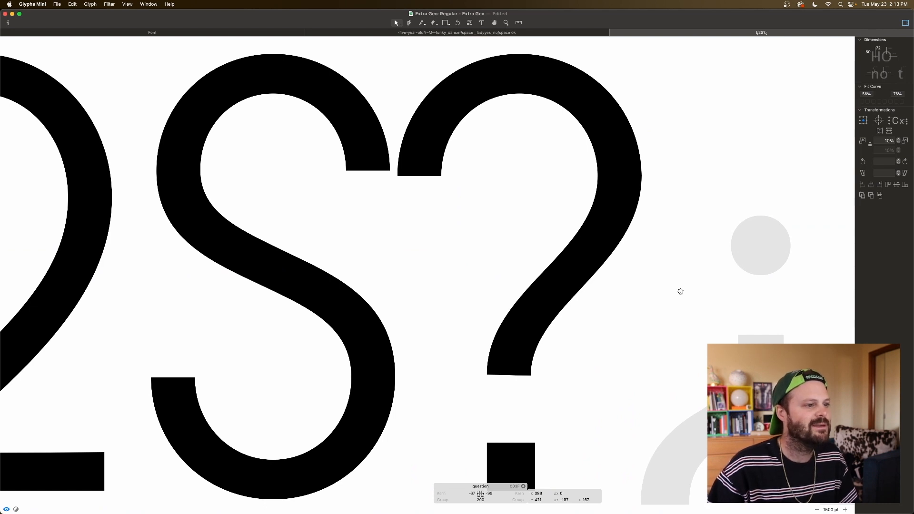
{"action": "key", "text": "super+minus"}
{"action": "key", "text": "super+minus"}
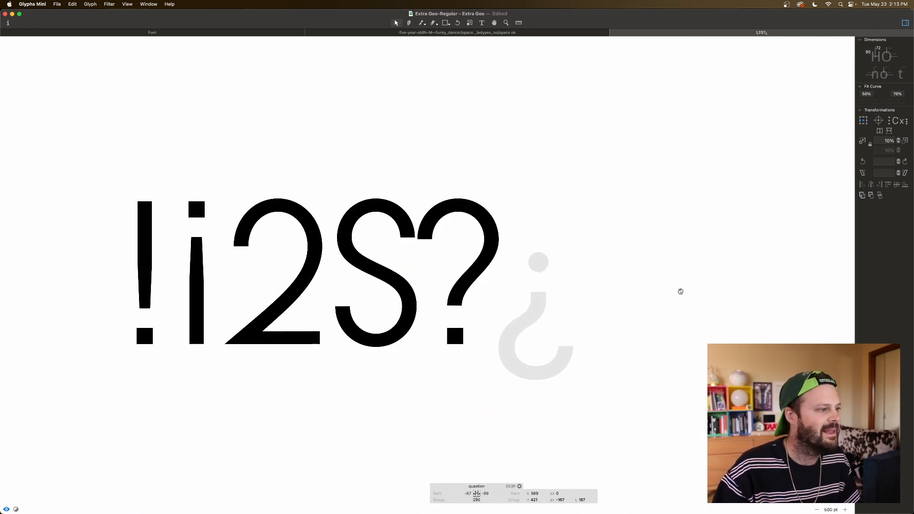
Step: Set both the left and right sidebearings of the question glyph to 50
{"action": "left_click", "coordinate": [469, 494]}
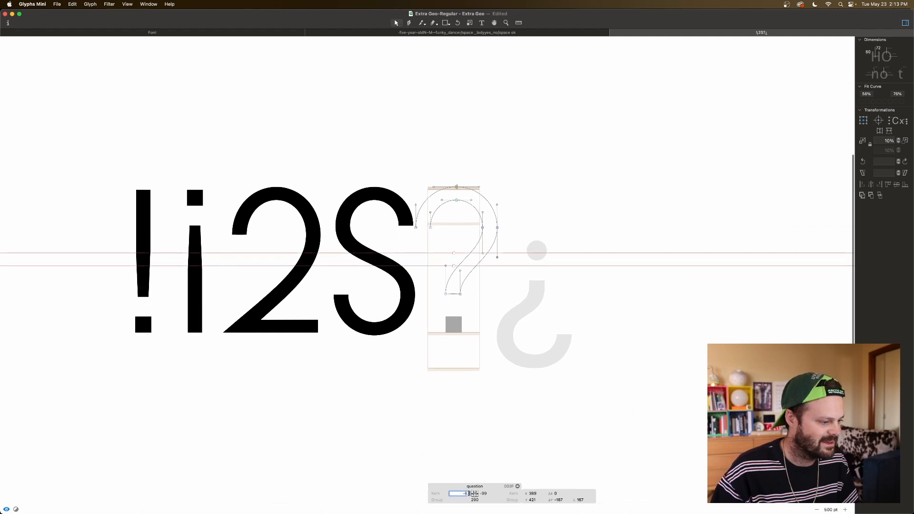
{"action": "type", "text": "-50"}
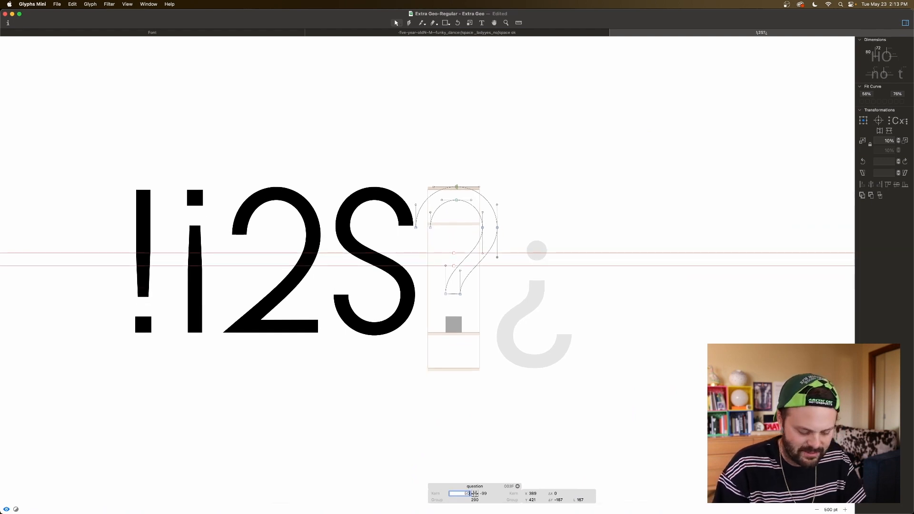
{"action": "key", "text": "Return"}
{"action": "key", "text": "space"}
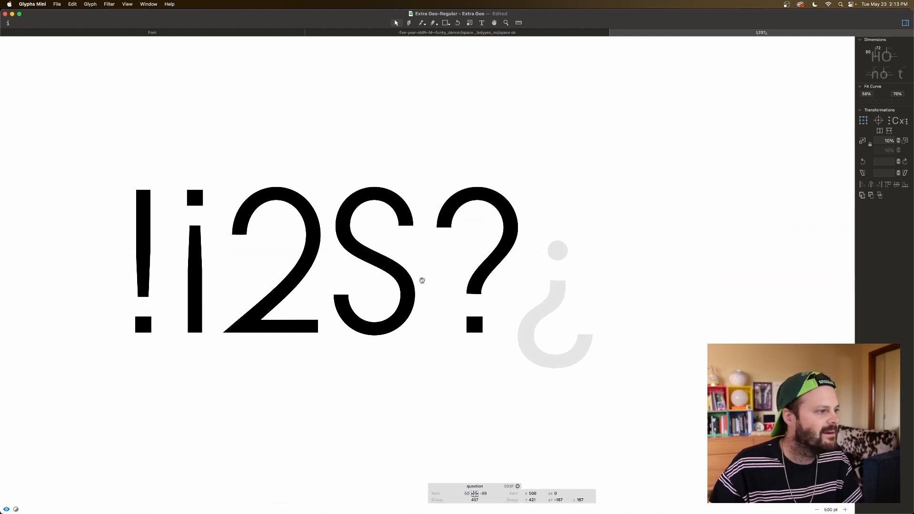
{"action": "left_click", "coordinate": [484, 493]}
{"action": "type", "text": "50"}
{"action": "key", "text": "Return"}
{"action": "key", "text": "space"}
{"action": "scroll", "coordinate": [557, 302], "scroll_direction": "left", "scroll_amount": 5}
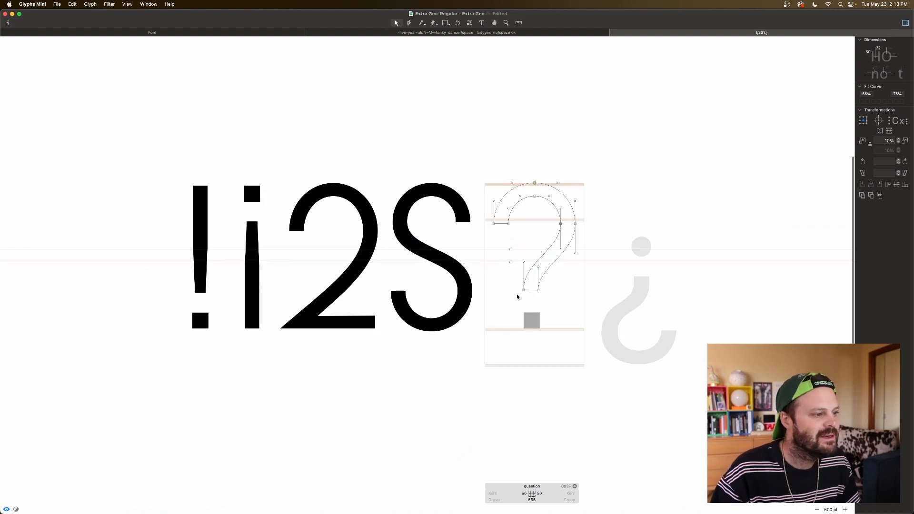
Step: Align the two terminal nodes above the dot to the same height
{"action": "left_click_drag", "start_coordinate": [512, 285], "coordinate": [553, 300]}
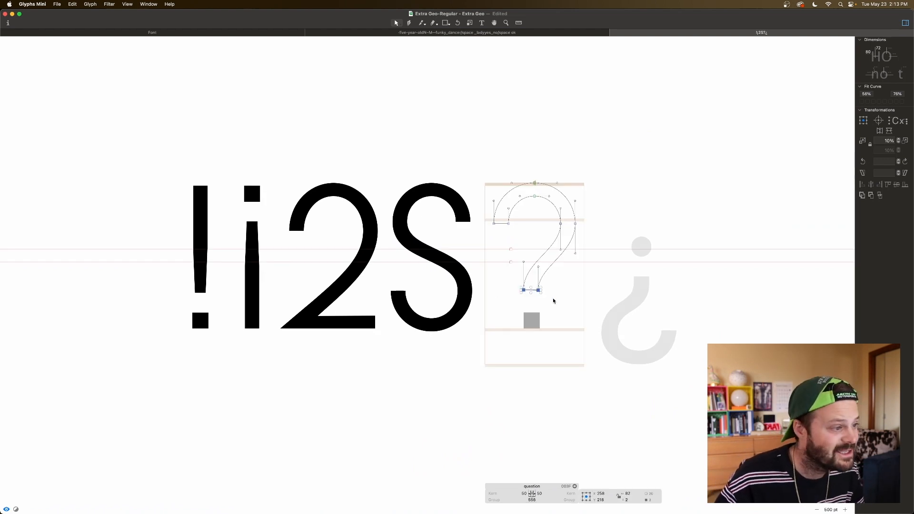
{"action": "left_click", "coordinate": [896, 184]}
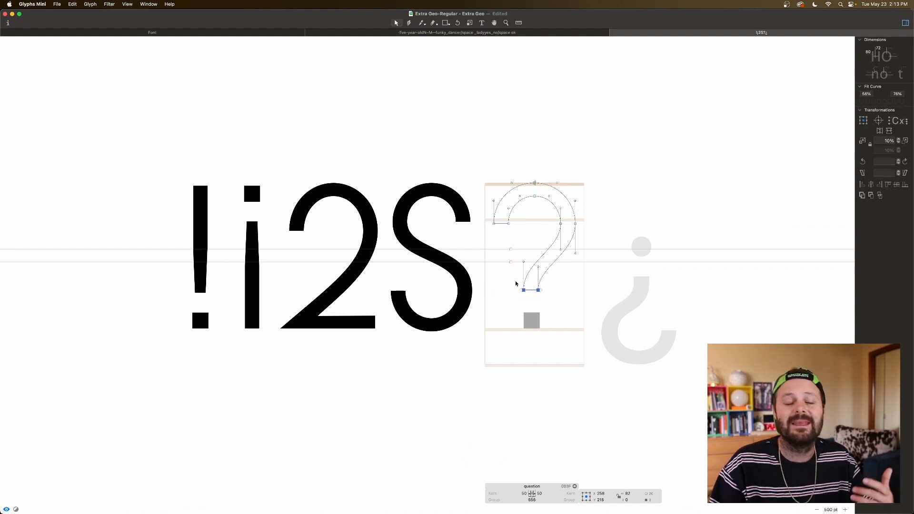
{"action": "left_click", "coordinate": [512, 263]}
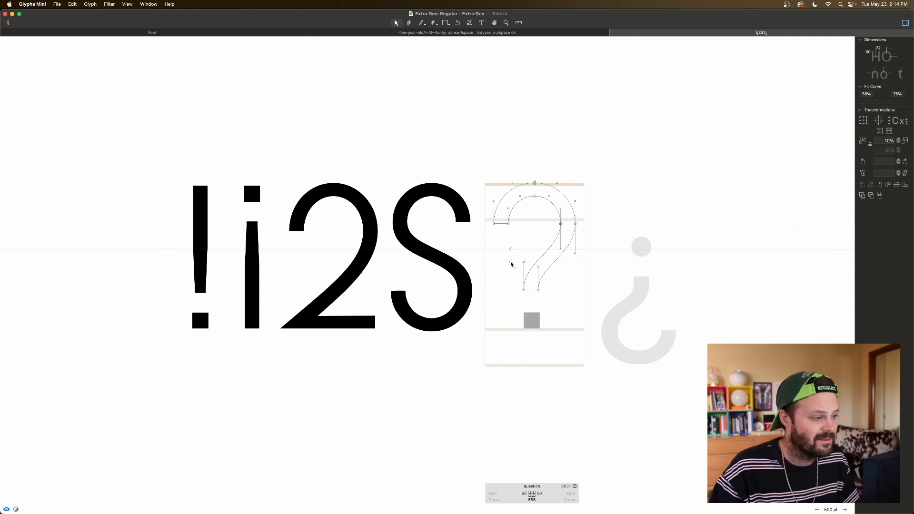
Step: Unlock the lower horizontal guide and remove it
{"action": "right_click", "coordinate": [511, 262]}
{"action": "left_click", "coordinate": [527, 274]}
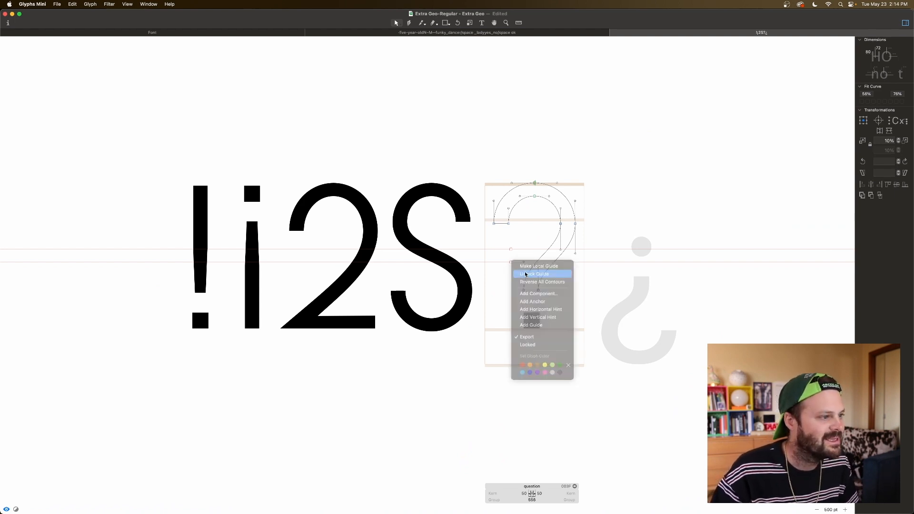
{"action": "left_click_drag", "start_coordinate": [512, 263], "coordinate": [511, 254]}
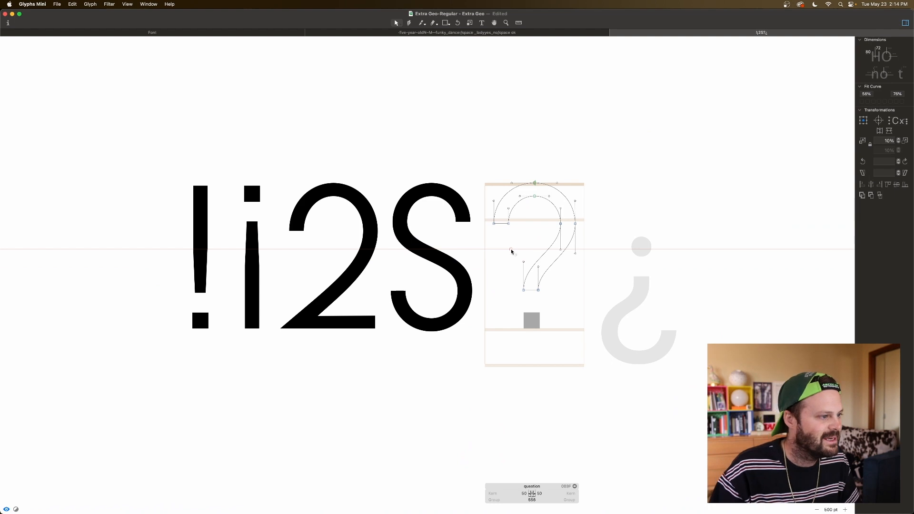
Step: Unlock the remaining horizontal guide and move it to the question stroke's flat bottom edge at Y 216
{"action": "right_click", "coordinate": [511, 250]}
{"action": "left_click", "coordinate": [520, 261]}
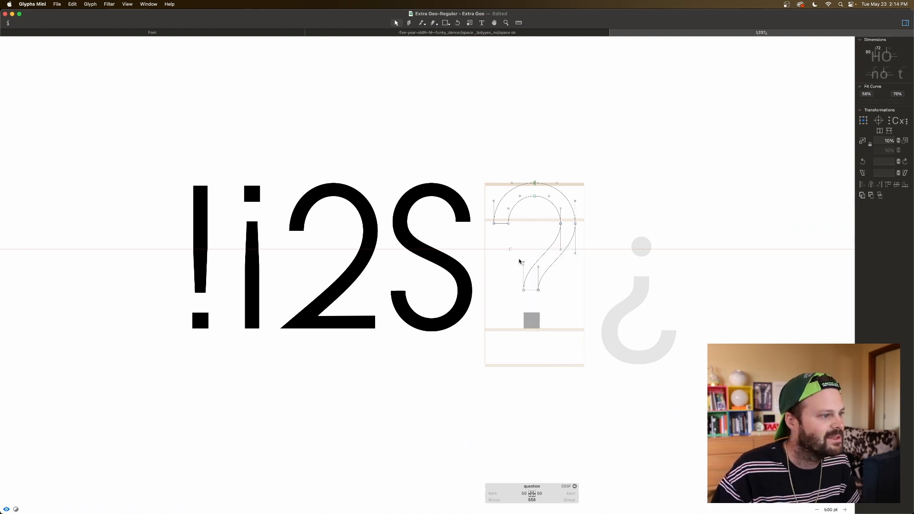
{"action": "left_click_drag", "start_coordinate": [510, 250], "coordinate": [526, 290]}
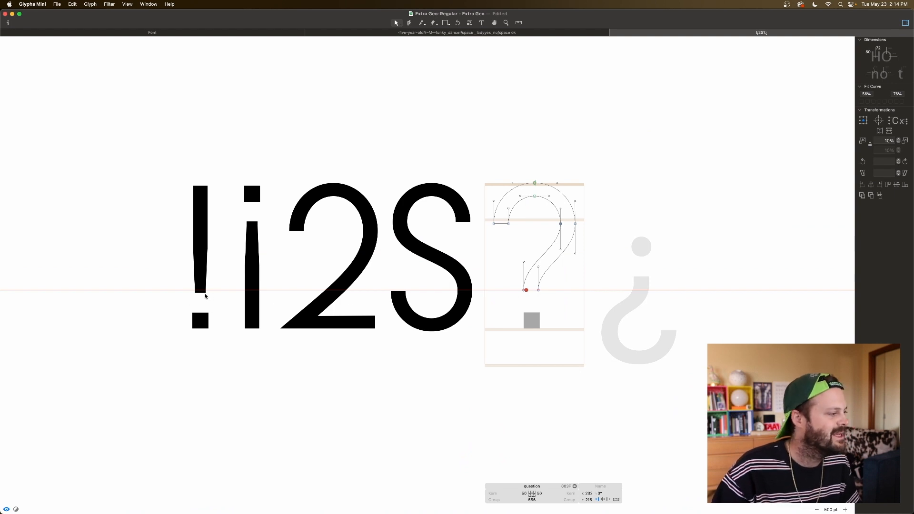
Step: Lower the horizontal guide and the question mark stroke's two bottom terminal nodes to Y 200
{"action": "left_click_drag", "start_coordinate": [547, 286], "coordinate": [509, 302]}
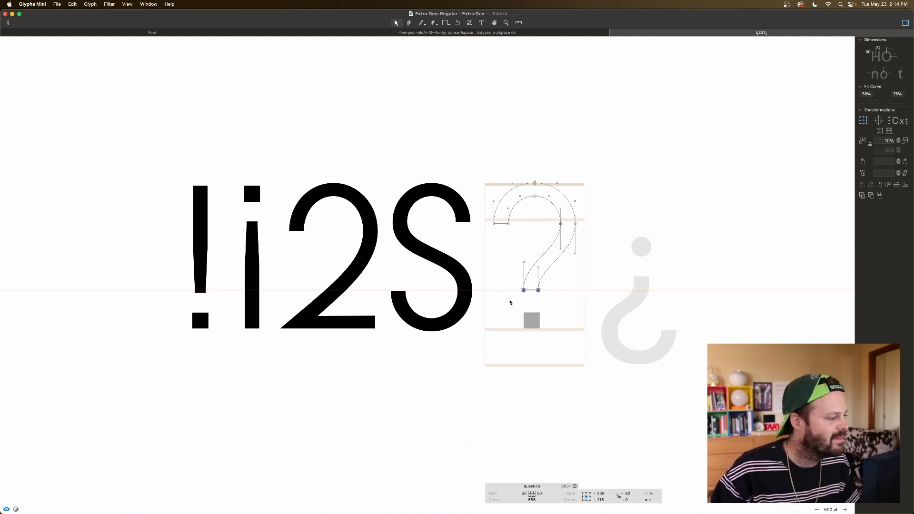
{"action": "key", "text": "Down"}
{"action": "key", "text": "Down"}
{"action": "key", "text": "Down"}
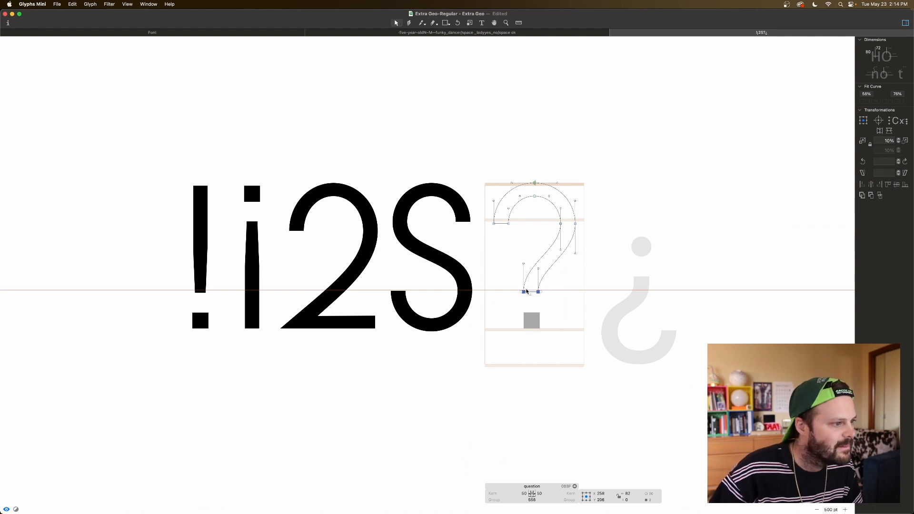
{"action": "left_click", "coordinate": [525, 291]}
{"action": "key", "text": "Down"}
{"action": "key", "text": "Down"}
{"action": "key", "text": "Down"}
{"action": "key", "text": "Down"}
{"action": "key", "text": "Down"}
{"action": "key", "text": "Down"}
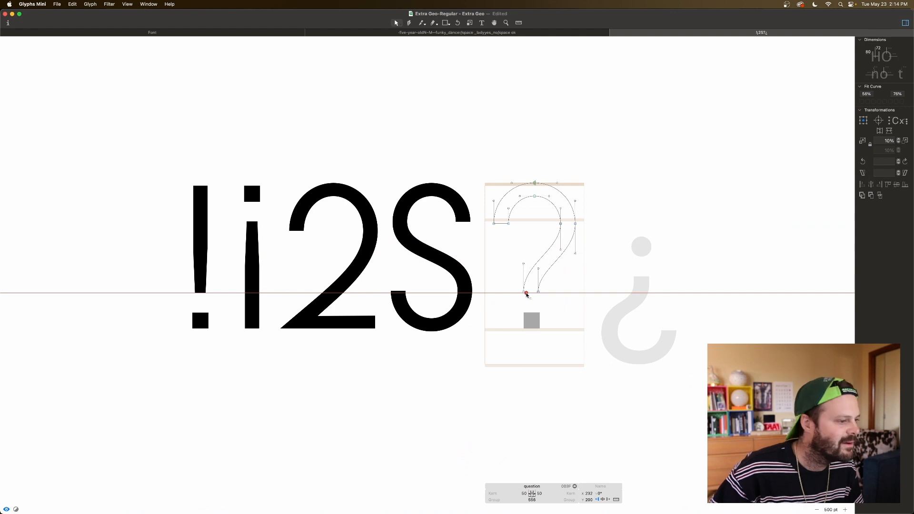
{"action": "left_click_drag", "start_coordinate": [518, 289], "coordinate": [543, 295]}
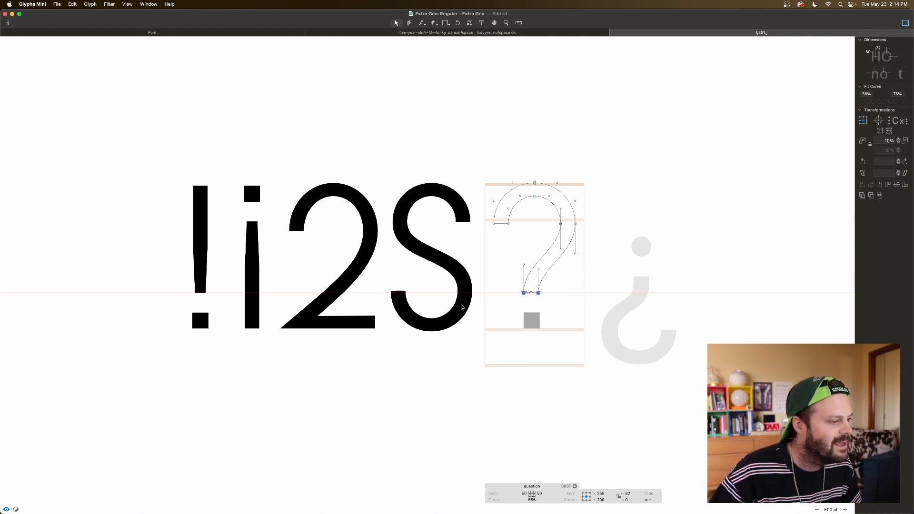
Step: Check the exclamation mark's stem bottom against the horizontal guide, and preview the question mark beside it
{"action": "double_click", "coordinate": [207, 301]}
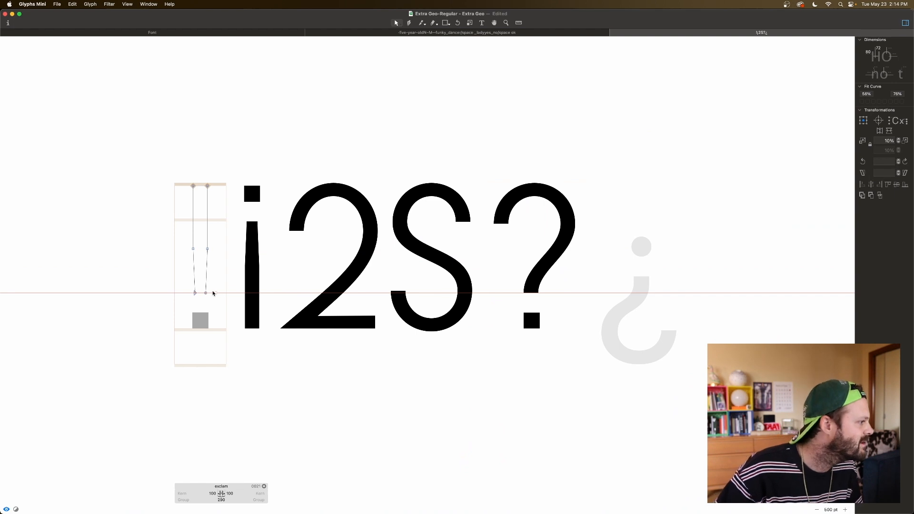
{"action": "left_click", "coordinate": [217, 294]}
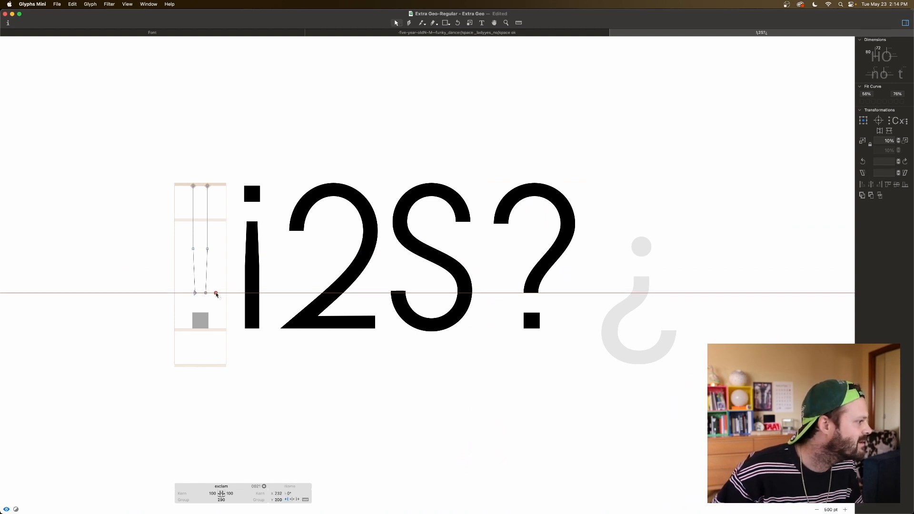
{"action": "double_click", "coordinate": [555, 284]}
{"action": "key", "text": "space"}
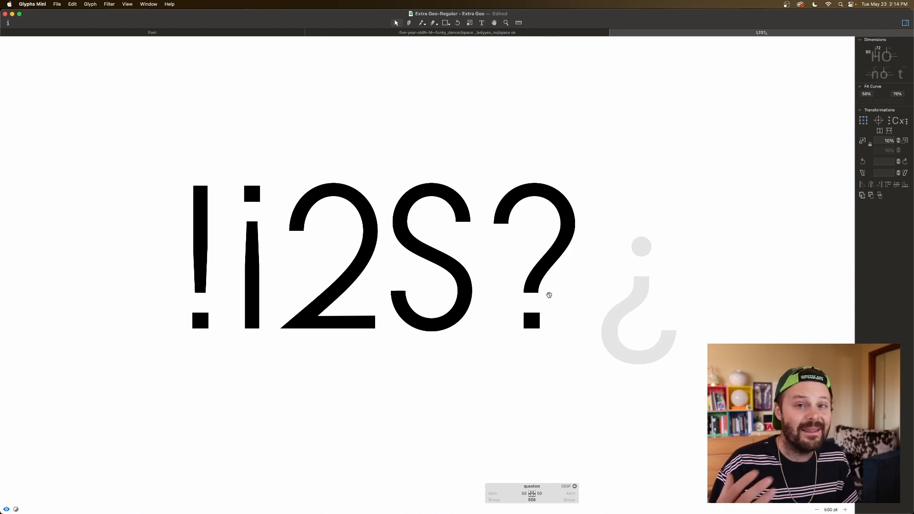
Step: Try pulling the question mark's lower stroke end up beneath the bowl's center at X 278 to form a rounded hook
{"action": "mouse_move", "coordinate": [553, 281]}
{"action": "left_mouse_down"}
{"action": "mouse_move", "coordinate": [524, 292]}
{"action": "mouse_move", "coordinate": [535, 248]}
{"action": "mouse_move", "coordinate": [539, 298]}
{"action": "mouse_move", "coordinate": [533, 267]}
{"action": "mouse_move", "coordinate": [551, 268]}
{"action": "left_mouse_up"}
{"action": "left_click_drag", "start_coordinate": [532, 223], "coordinate": [557, 257]}
{"action": "left_click_drag", "start_coordinate": [529, 176], "coordinate": [535, 287]}
{"action": "left_click_drag", "start_coordinate": [532, 178], "coordinate": [533, 261]}
{"action": "left_click_drag", "start_coordinate": [531, 181], "coordinate": [540, 267]}
{"action": "left_click", "coordinate": [519, 238]}
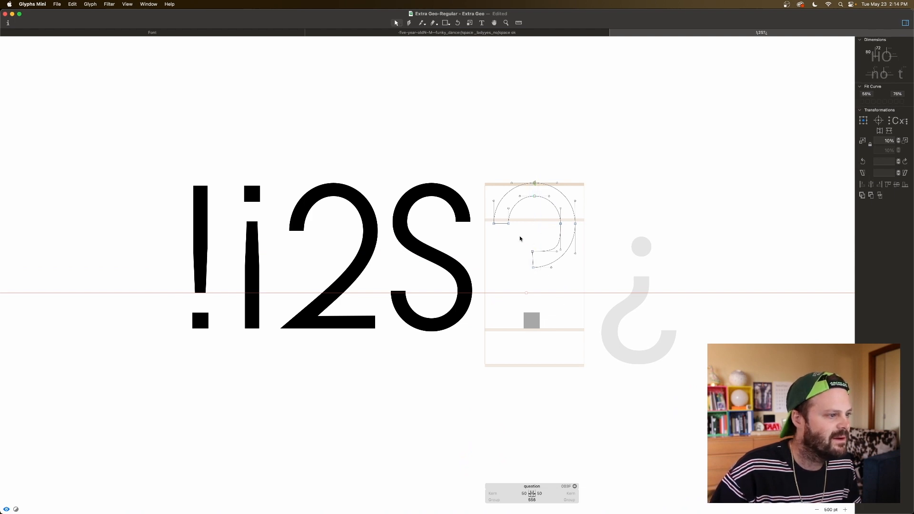
{"action": "left_click", "coordinate": [532, 251]}
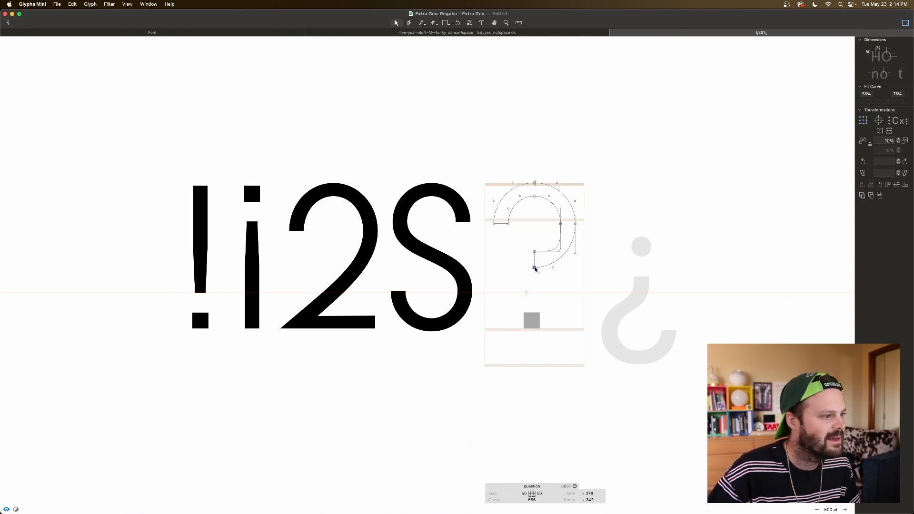
Step: Raise the outer terminal node of the question mark's hook to Y 360
{"action": "left_click_drag", "start_coordinate": [525, 244], "coordinate": [544, 281]}
{"action": "left_click", "coordinate": [527, 255]}
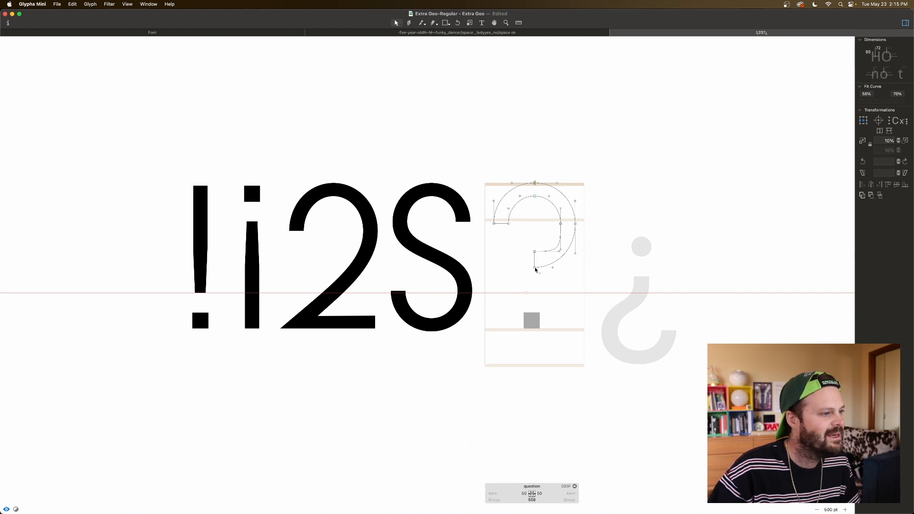
{"action": "left_click", "coordinate": [534, 268]}
{"action": "key", "text": "shift+Up"}
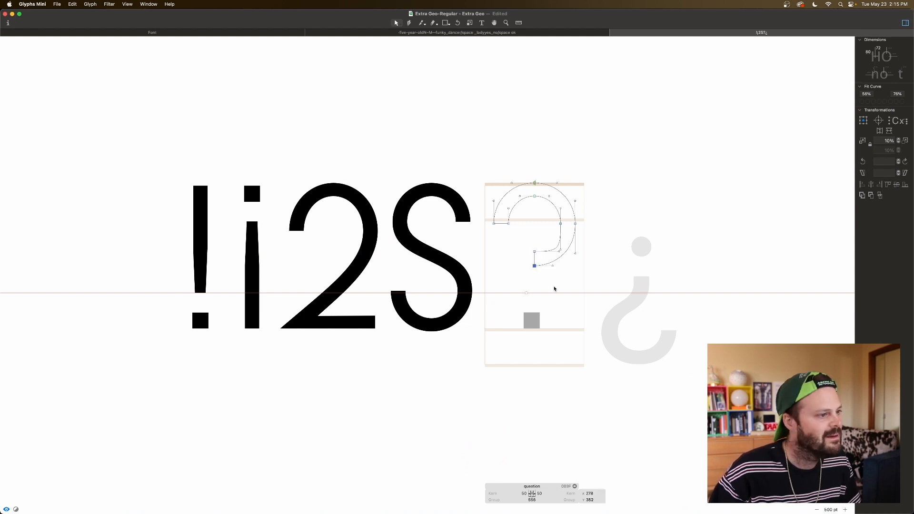
{"action": "key", "text": "shift+Up"}
{"action": "key", "text": "space"}
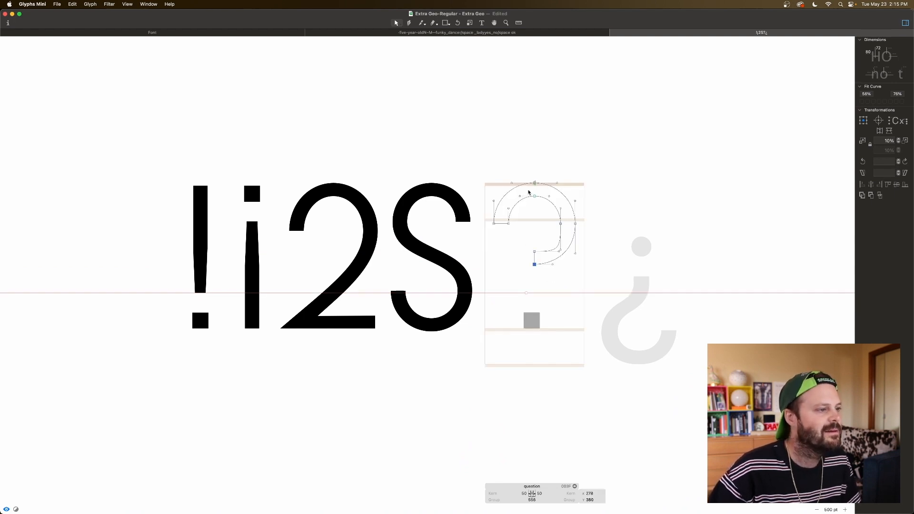
Step: Try nudging the hook's inner terminal node up and evening out the hook's curves, and preview the shape
{"action": "left_click", "coordinate": [551, 203]}
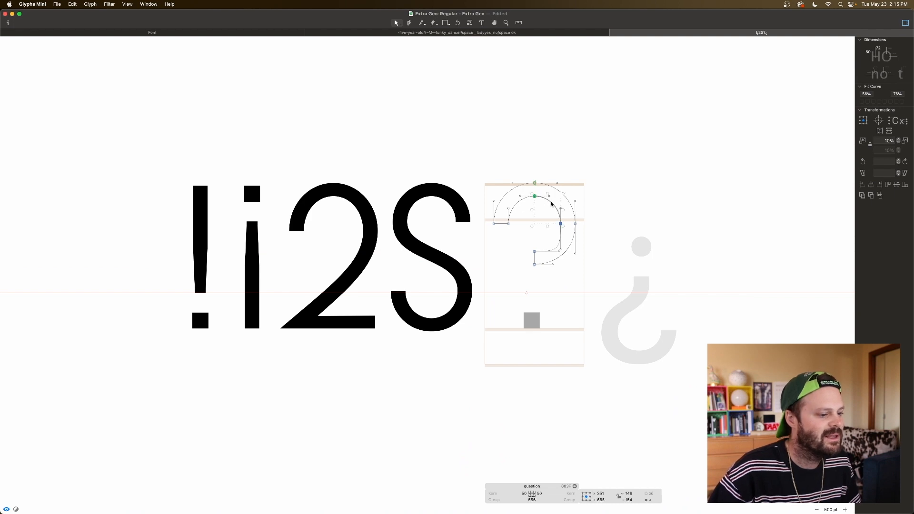
{"action": "left_click", "coordinate": [558, 248]}
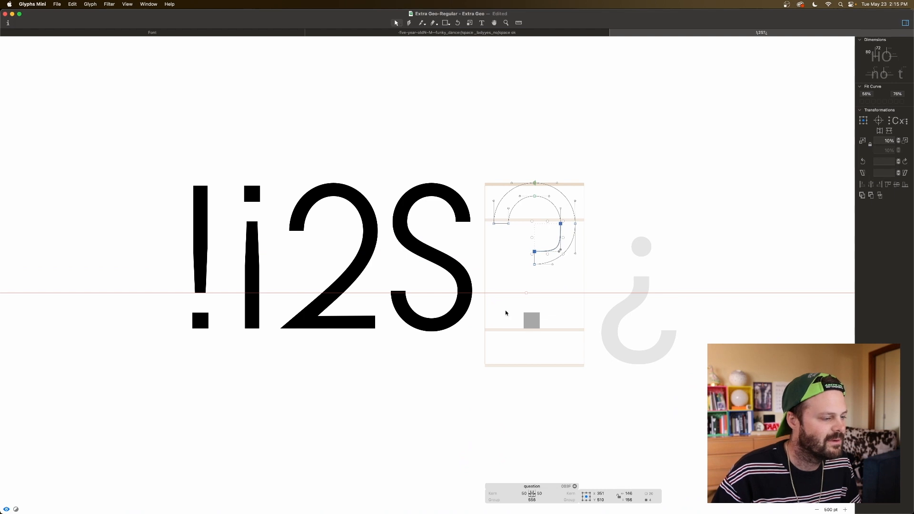
{"action": "left_click", "coordinate": [534, 261]}
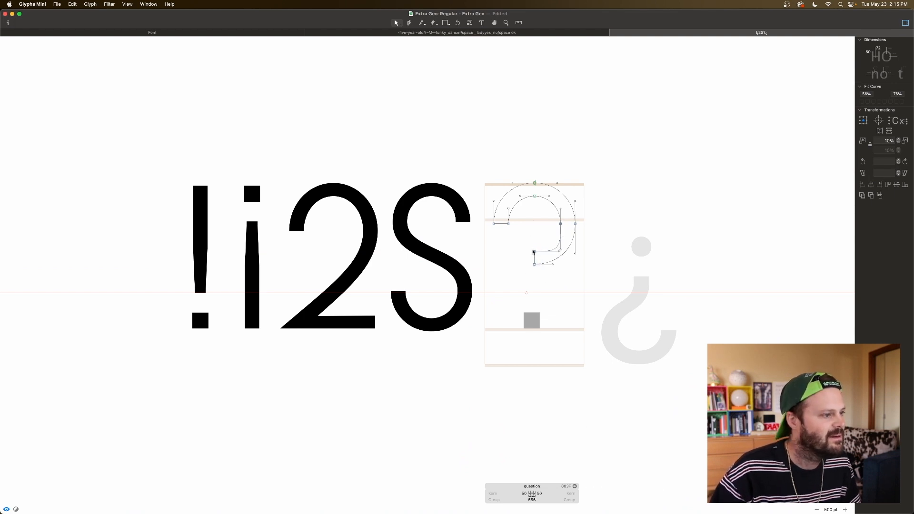
{"action": "key", "text": "Up"}
{"action": "key", "text": "Up"}
{"action": "key", "text": "super+a"}
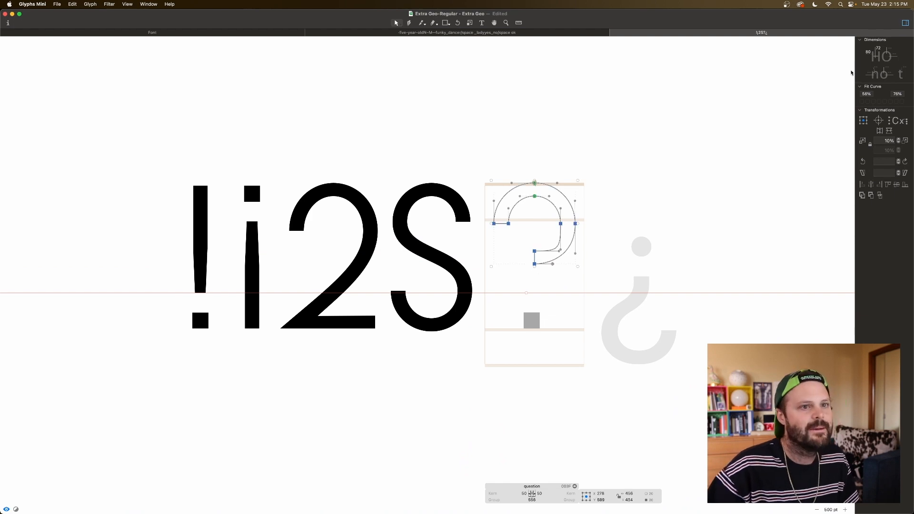
{"action": "key", "text": "space"}
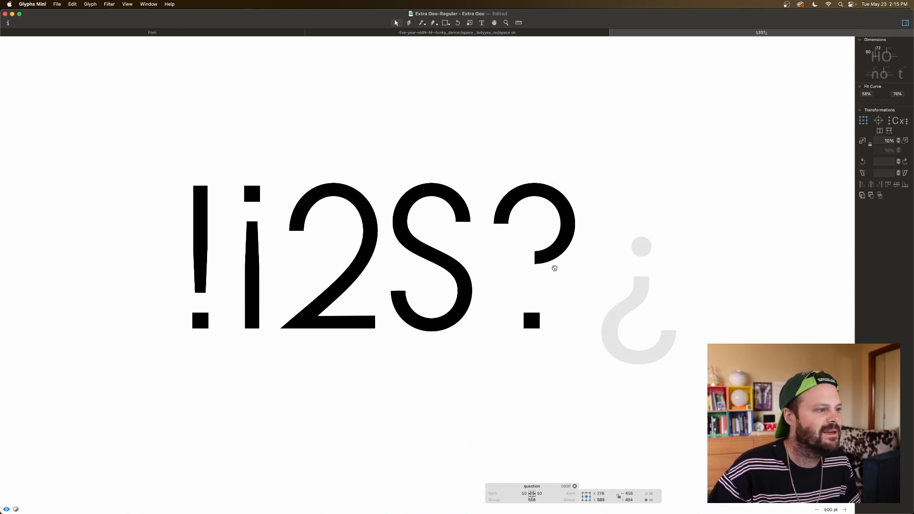
Step: Draw a rectangular stem about 54 wide and 217 tall beneath the question mark's hook, and preview it
{"action": "left_click", "coordinate": [526, 271]}
{"action": "key", "text": "f"}
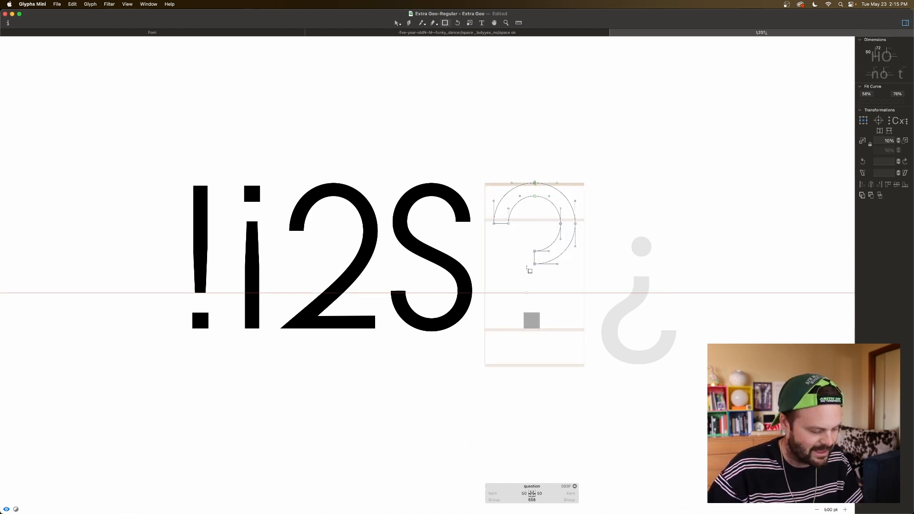
{"action": "left_click_drag", "start_coordinate": [529, 250], "coordinate": [542, 292]}
{"action": "key", "text": "space"}
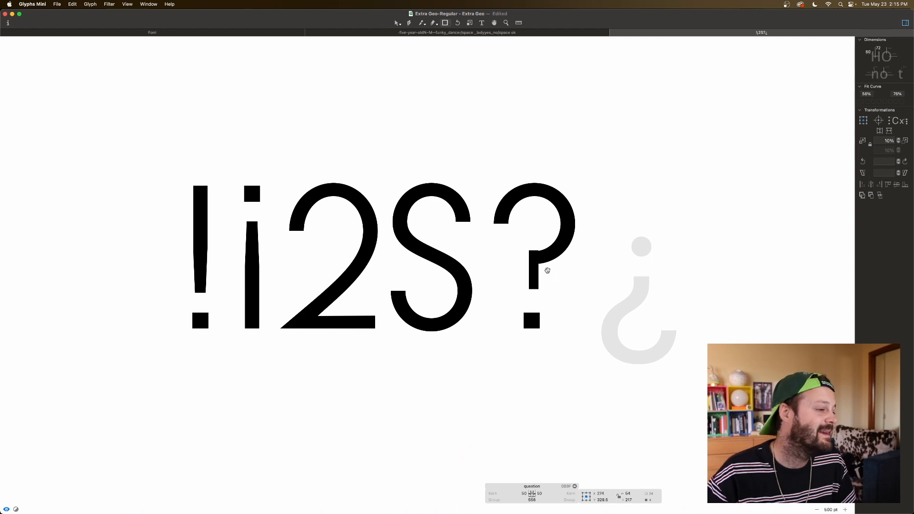
Step: Delete the rectangular stem and undo the hook edits back to the curved question mark stroke
{"action": "key", "text": "Delete"}
{"action": "key", "text": "super+z"}
{"action": "key", "text": "super+z"}
{"action": "key", "text": "super+z"}
{"action": "key", "text": "super+z"}
{"action": "key", "text": "super+z"}
{"action": "key", "text": "super+z"}
{"action": "key", "text": "super+z"}
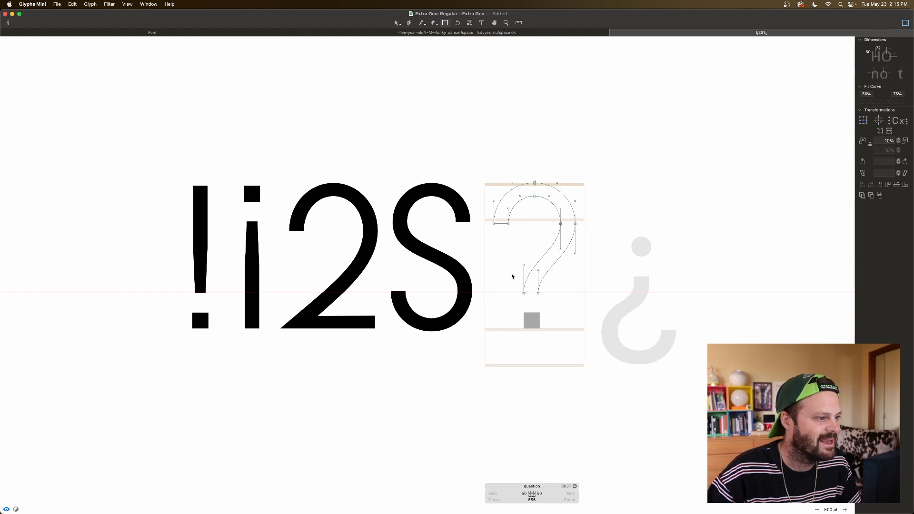
{"action": "key", "text": "space"}
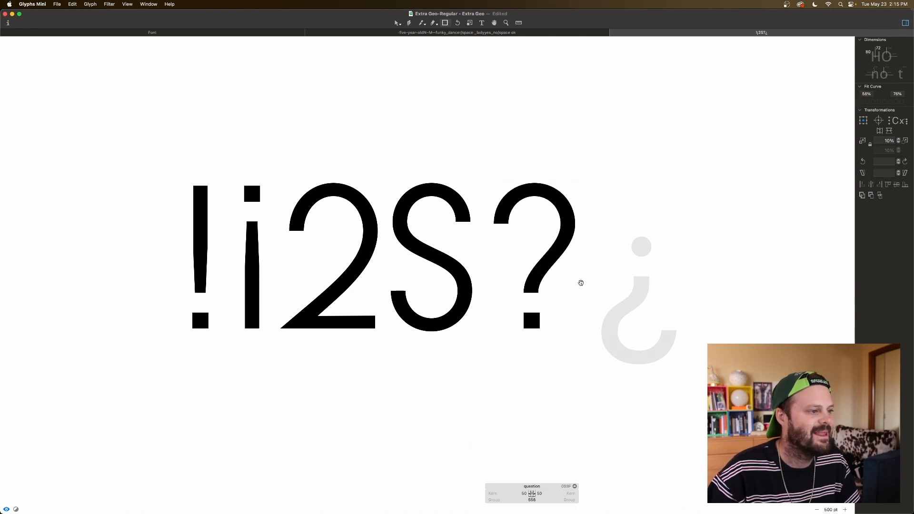
Step: Add the question glyph as a component in the empty questiondown glyph
{"action": "key", "text": "v"}
{"action": "double_click", "coordinate": [611, 288]}
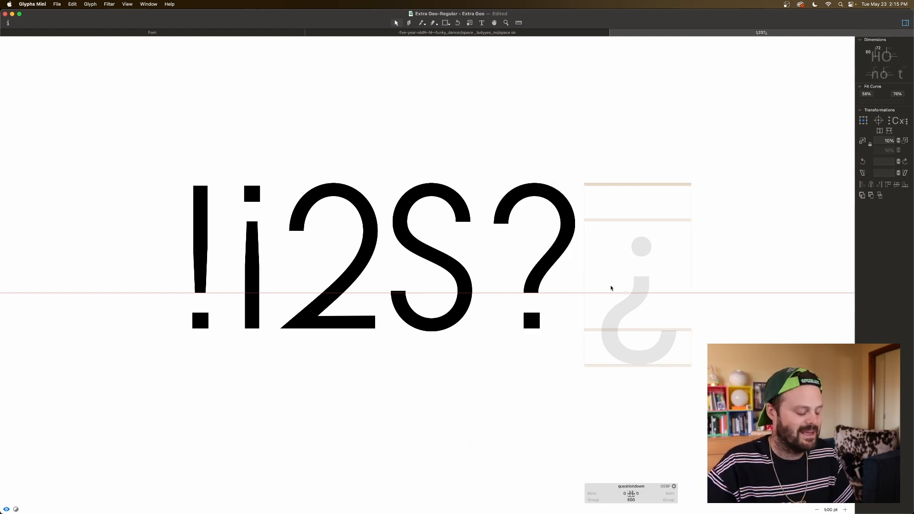
{"action": "right_click", "coordinate": [611, 288]}
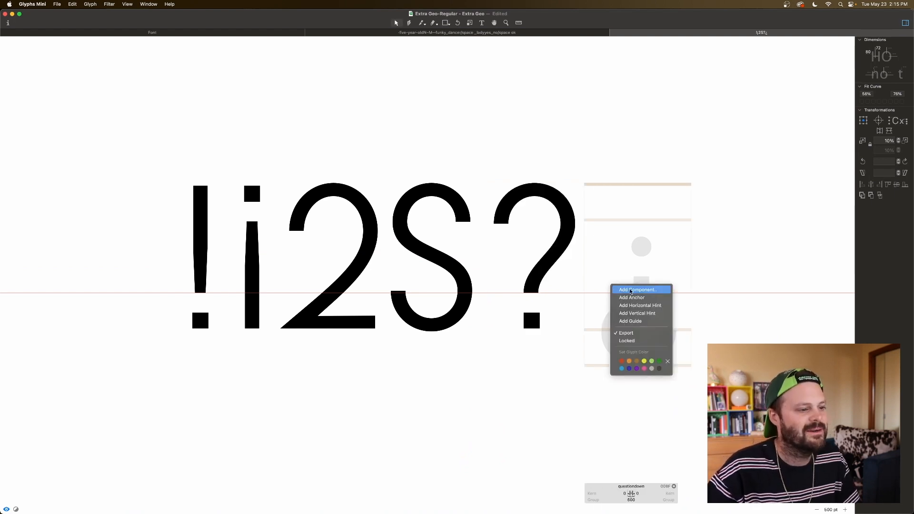
{"action": "left_click", "coordinate": [630, 289]}
{"action": "type", "text": "ques"}
{"action": "double_click", "coordinate": [438, 127]}
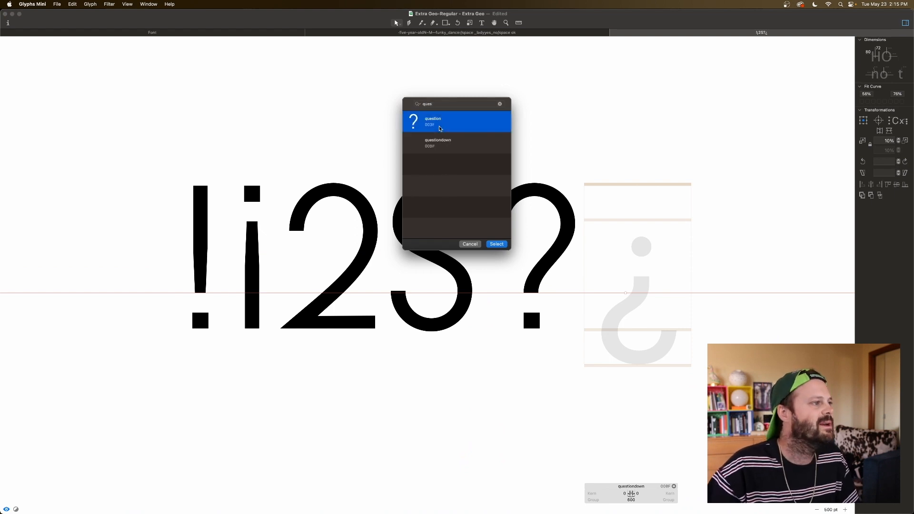
Step: Flip the question component vertically and horizontally, and lower it until its dot meets the x-height line
{"action": "left_click", "coordinate": [888, 131]}
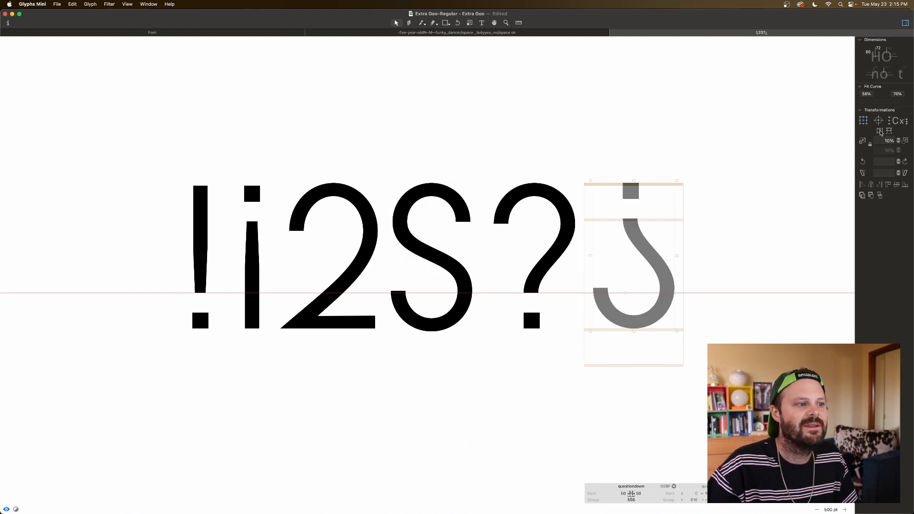
{"action": "left_click", "coordinate": [880, 131]}
{"action": "left_click_drag", "start_coordinate": [609, 268], "coordinate": [608, 305]}
{"action": "key", "text": "shift+Down"}
{"action": "key", "text": "Down"}
{"action": "key", "text": "Down"}
{"action": "key", "text": "Down"}
{"action": "key", "text": "Down"}
{"action": "key", "text": "Down"}
{"action": "key", "text": "Down"}
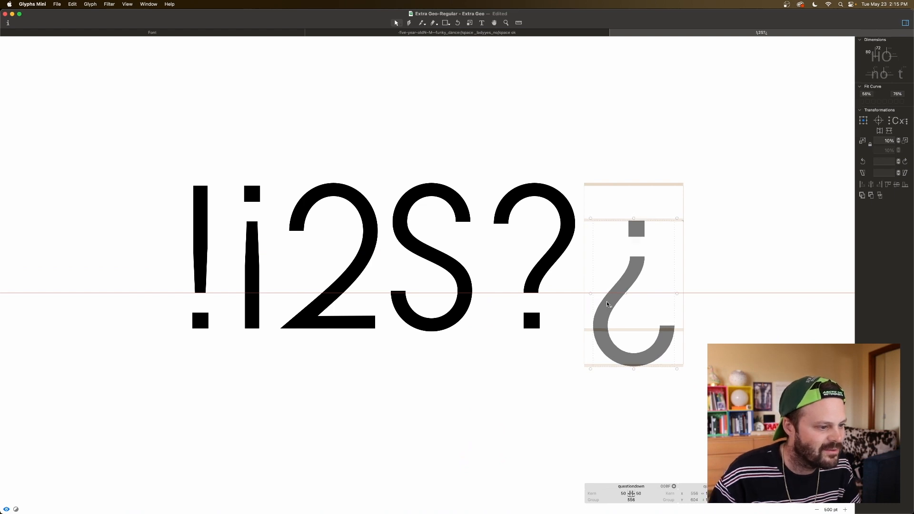
{"action": "key", "text": "Down"}
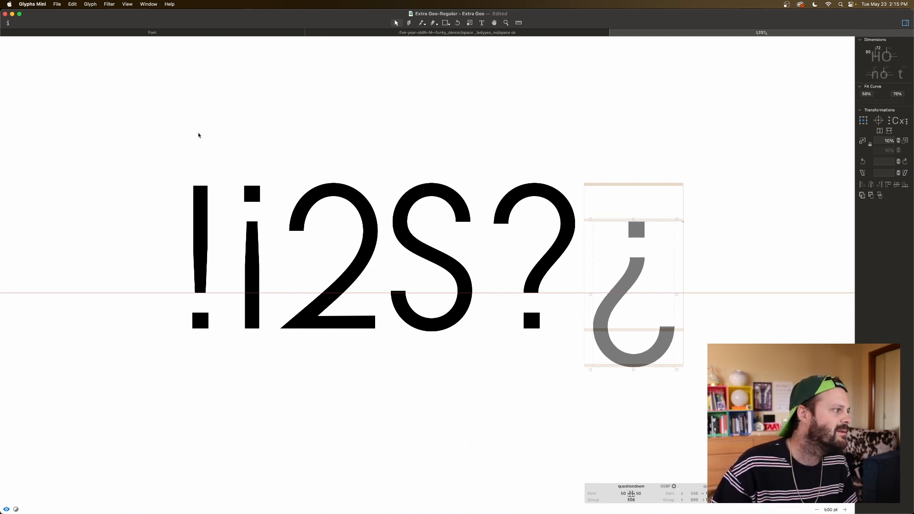
Step: Lower the component in the exclamdown glyph to Y 600 so its stem ends on the descender line
{"action": "double_click", "coordinate": [250, 212]}
{"action": "left_click_drag", "start_coordinate": [252, 200], "coordinate": [255, 235]}
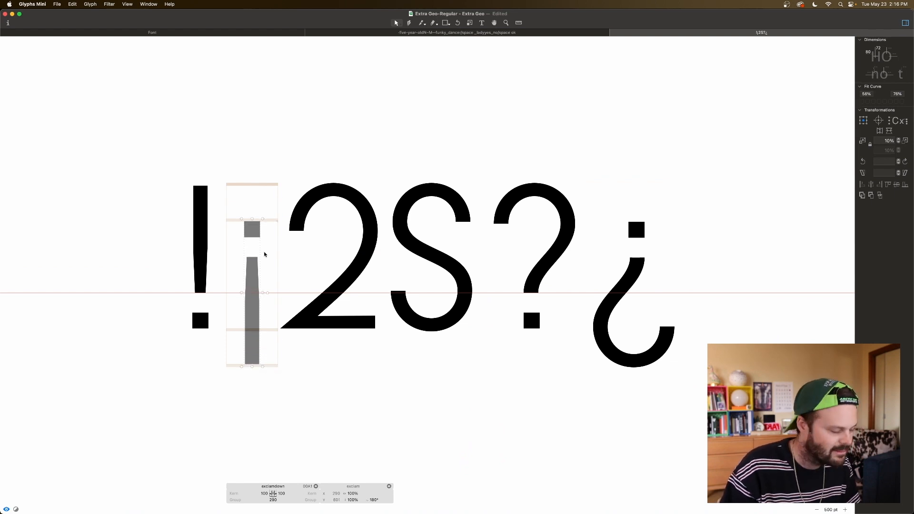
{"action": "key", "text": "super+plus"}
{"action": "key", "text": "super+plus"}
{"action": "scroll", "coordinate": [265, 252], "scroll_direction": "left", "scroll_amount": 10}
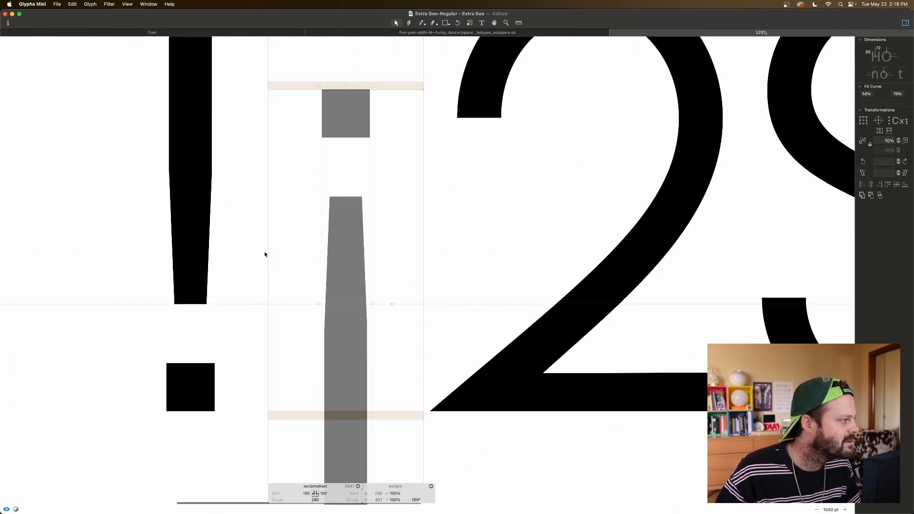
{"action": "scroll", "coordinate": [265, 254], "scroll_direction": "down", "scroll_amount": 4}
{"action": "scroll", "coordinate": [265, 254], "scroll_direction": "left", "scroll_amount": 2}
{"action": "key", "text": "Down"}
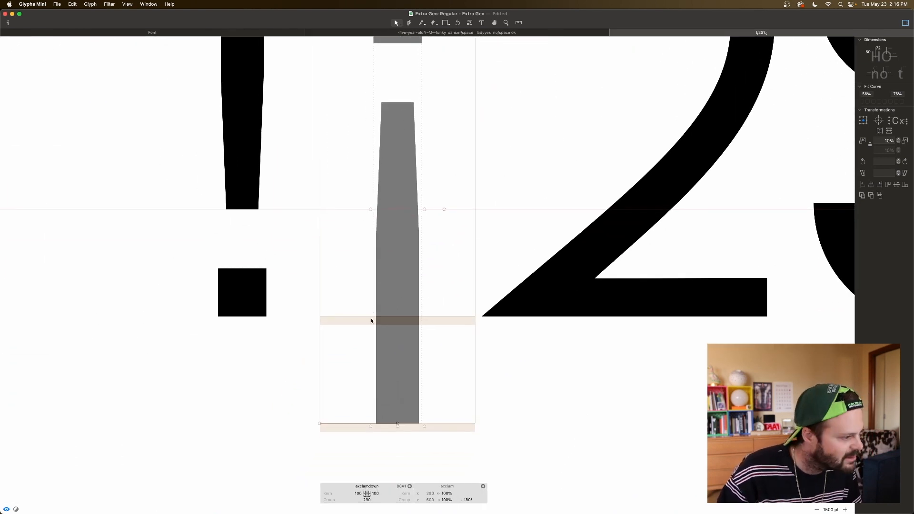
Step: Move the component in the questiondown glyph to Y 600 so its bowl fits the descender overshoot zone
{"action": "scroll", "coordinate": [371, 319], "scroll_direction": "right", "scroll_amount": 20}
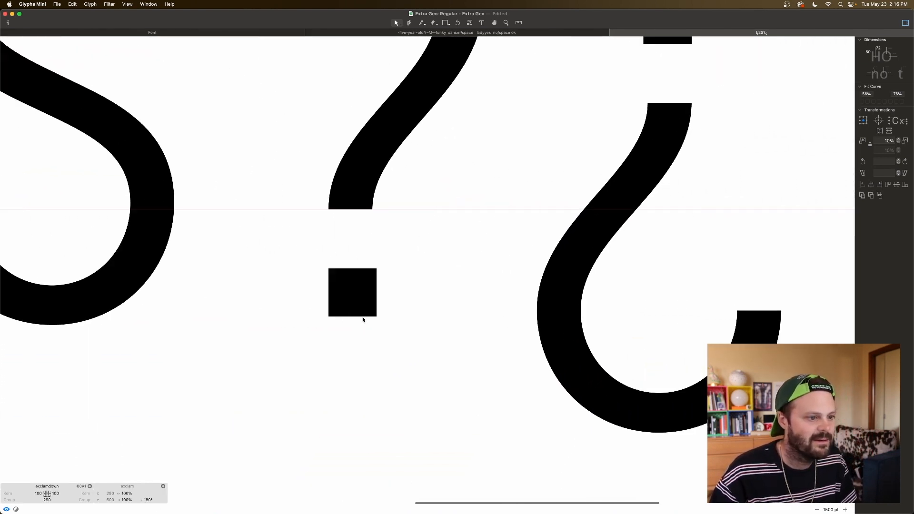
{"action": "double_click", "coordinate": [501, 365]}
{"action": "left_click", "coordinate": [521, 423]}
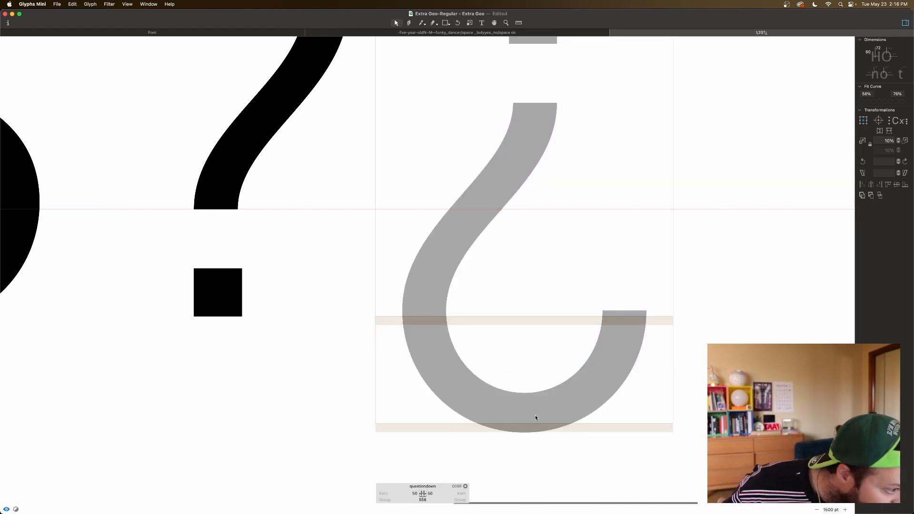
{"action": "left_click", "coordinate": [534, 416]}
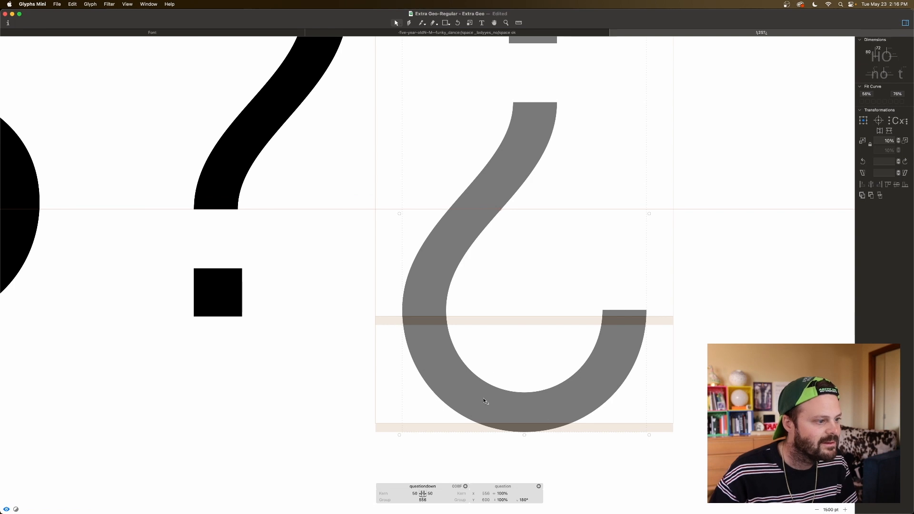
{"action": "left_click", "coordinate": [493, 361]}
Step: Preview the whole line of glyphs to compare the upright and inverted punctuation marks
{"action": "key", "text": "super+minus"}
{"action": "key", "text": "super+minus"}
{"action": "key", "text": "super+minus"}
{"action": "key", "text": "super+minus"}
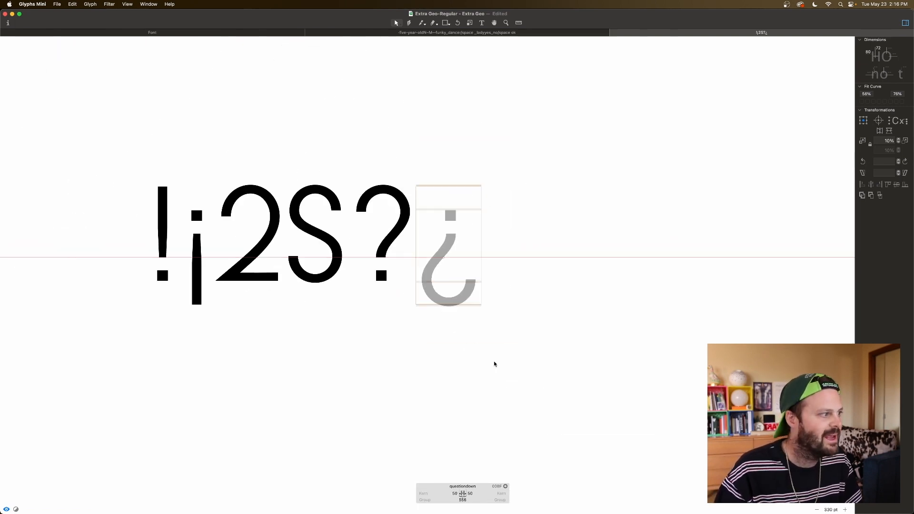
{"action": "key", "text": "space"}
{"action": "scroll", "coordinate": [465, 316], "scroll_direction": "left", "scroll_amount": 3}
{"action": "scroll", "coordinate": [471, 291], "scroll_direction": "left", "scroll_amount": 3}
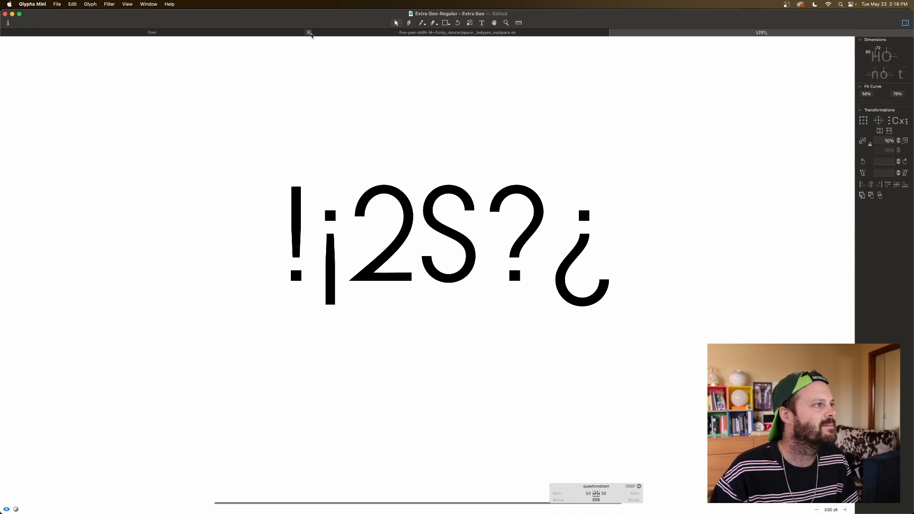
Step: Close the open glyph edit views and open the eight glyphs from slash through bracketright together for editing
{"action": "left_click", "coordinate": [615, 33]}
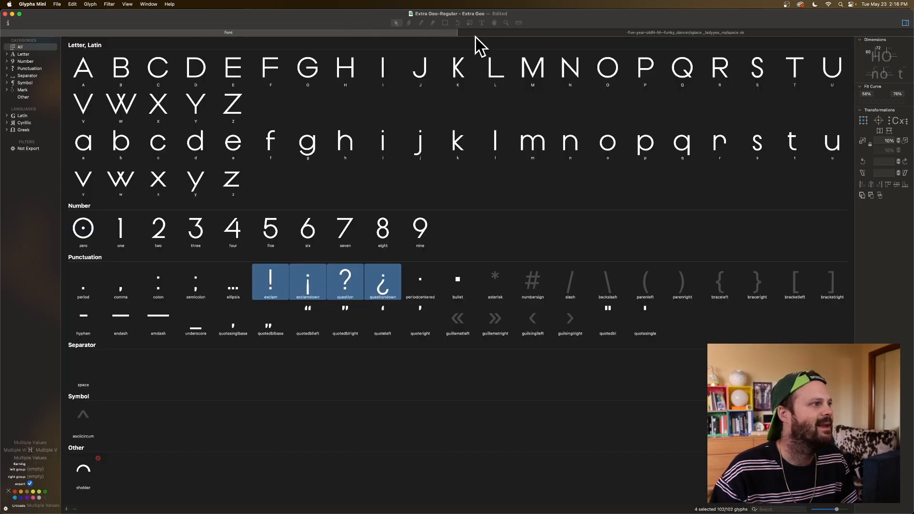
{"action": "left_click", "coordinate": [461, 32]}
{"action": "left_click", "coordinate": [522, 275]}
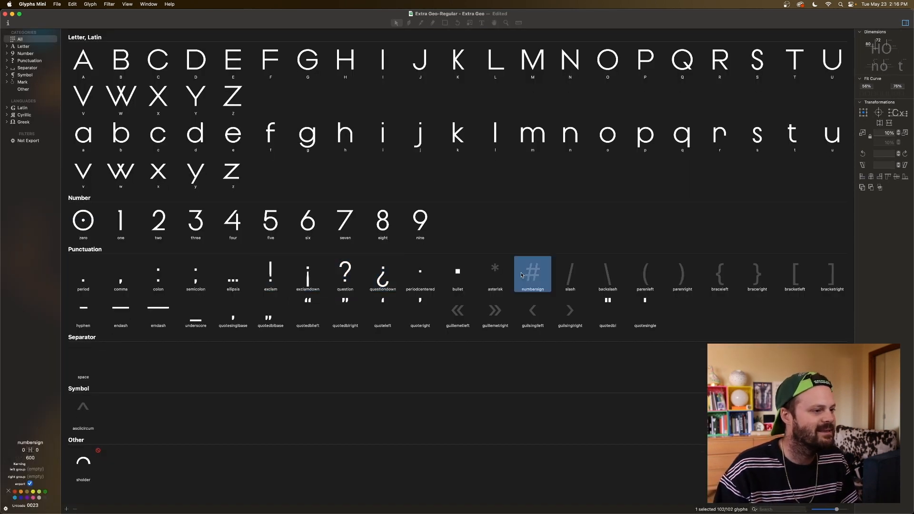
{"action": "left_click", "coordinate": [571, 279]}
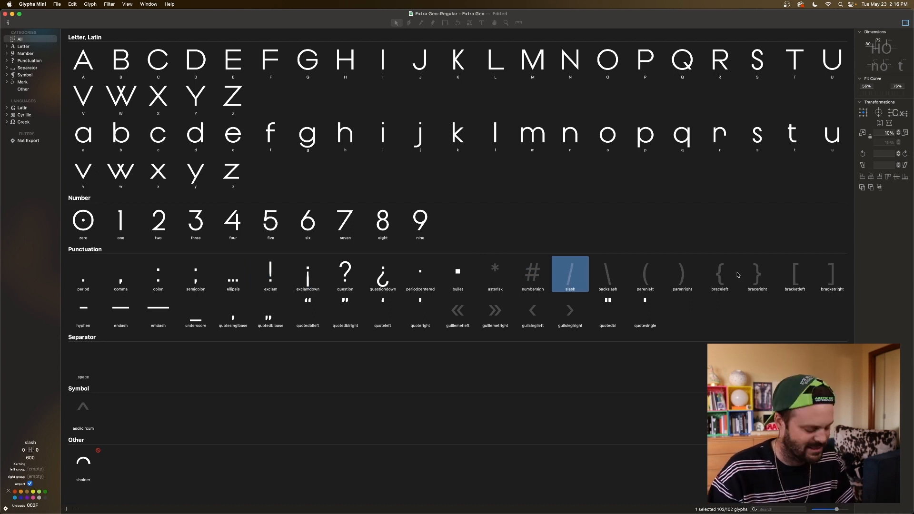
{"action": "left_click", "coordinate": [832, 279], "text": "shift"}
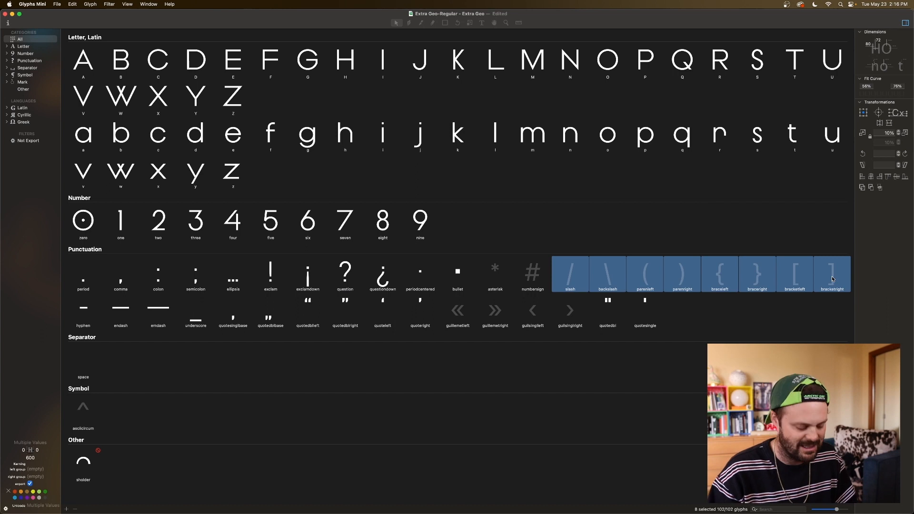
{"action": "double_click", "coordinate": [831, 279]}
{"action": "scroll", "coordinate": [507, 241], "scroll_direction": "left", "scroll_amount": 3}
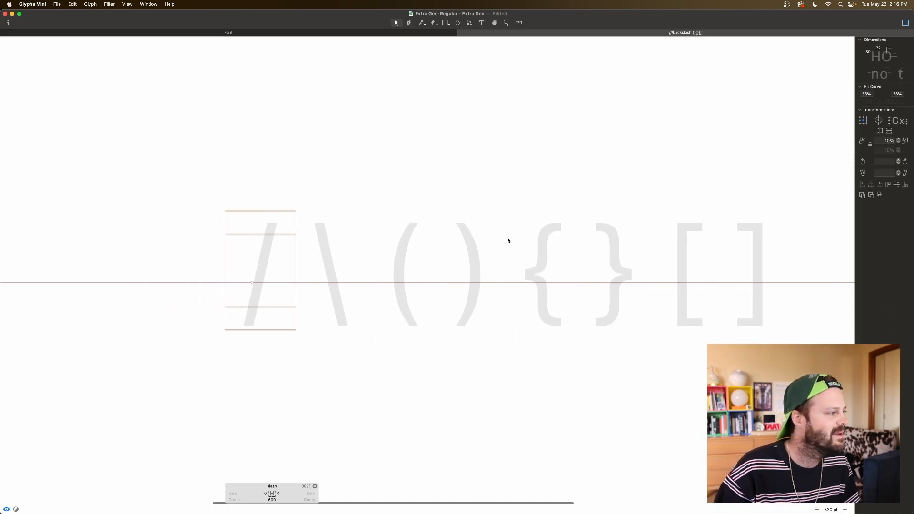
{"action": "scroll", "coordinate": [360, 246], "scroll_direction": "left", "scroll_amount": 3}
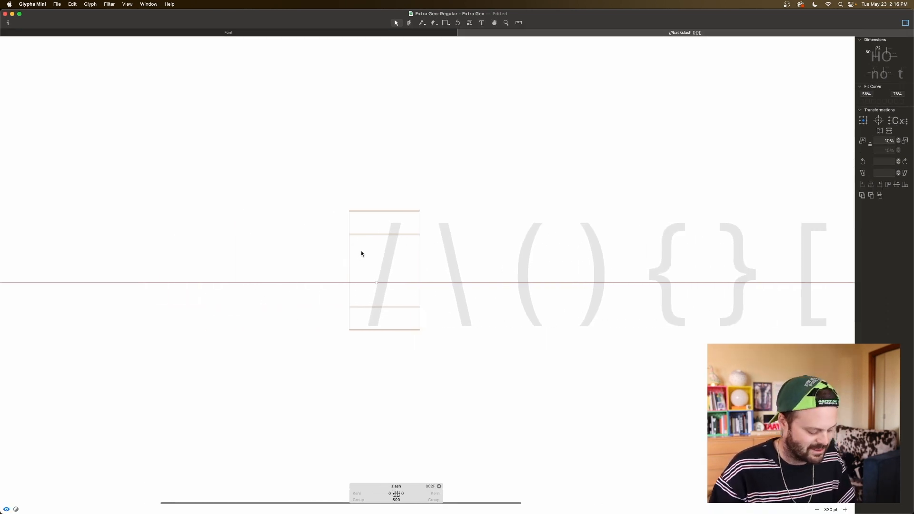
Step: Add the lowercase l as a component in the empty slash glyph
{"action": "right_click", "coordinate": [361, 251]}
{"action": "left_click", "coordinate": [376, 255]}
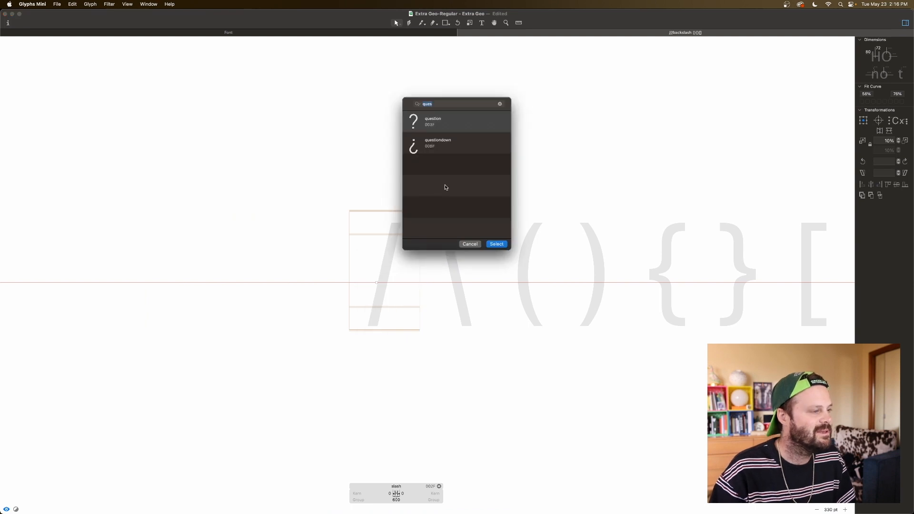
{"action": "type", "text": "l"}
{"action": "left_click", "coordinate": [432, 128]}
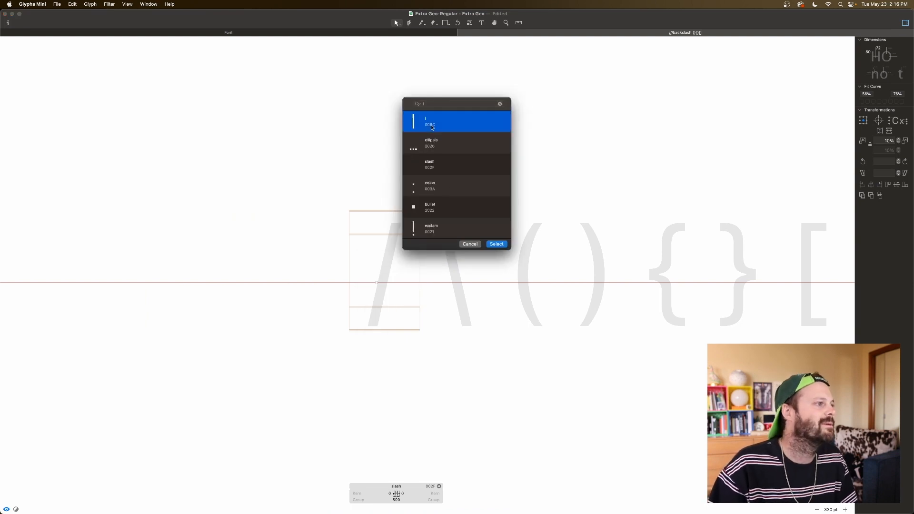
{"action": "double_click", "coordinate": [432, 127]}
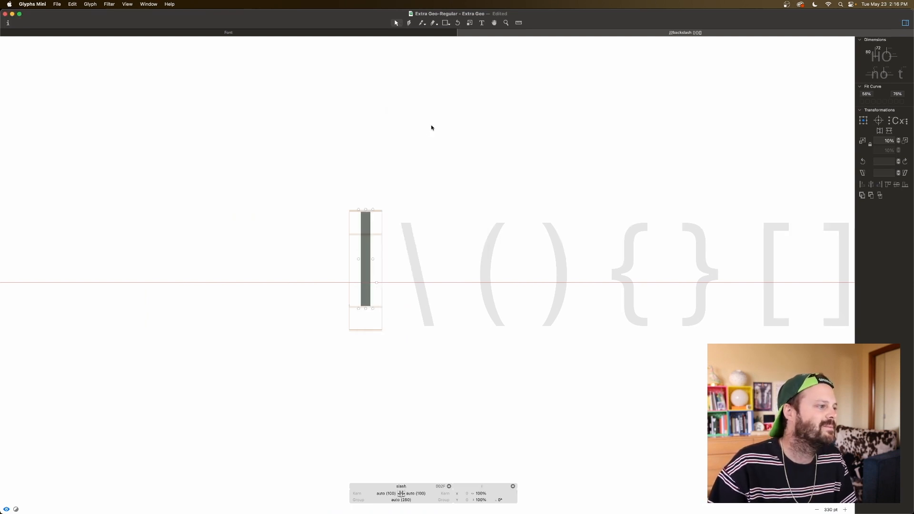
Step: Decompose the l component and shift its top two nodes 300 units right to X 440 to slant the slash
{"action": "right_click", "coordinate": [368, 239]}
{"action": "left_click", "coordinate": [381, 242]}
{"action": "left_click_drag", "start_coordinate": [385, 203], "coordinate": [340, 215]}
{"action": "key", "text": "super+Right"}
{"action": "key", "text": "super+Right"}
{"action": "key", "text": "super+Right"}
{"action": "key", "text": "space"}
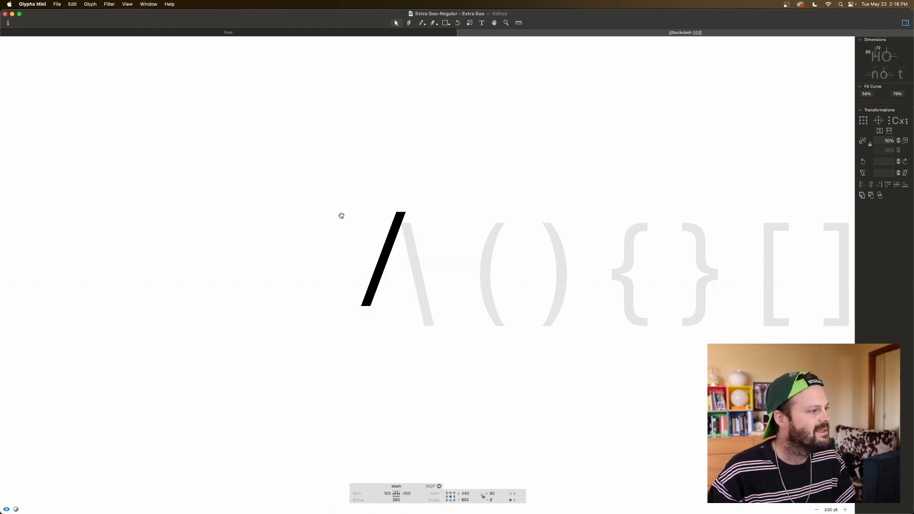
Step: Place a capital H before the slash and a capital O after it as spacing context
{"action": "left_click", "coordinate": [481, 22]}
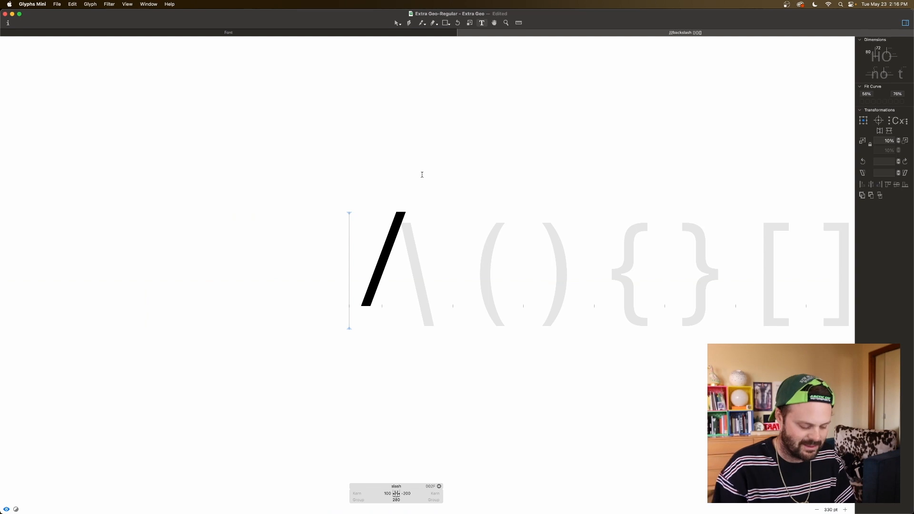
{"action": "type", "text": "H"}
{"action": "key", "text": "Right"}
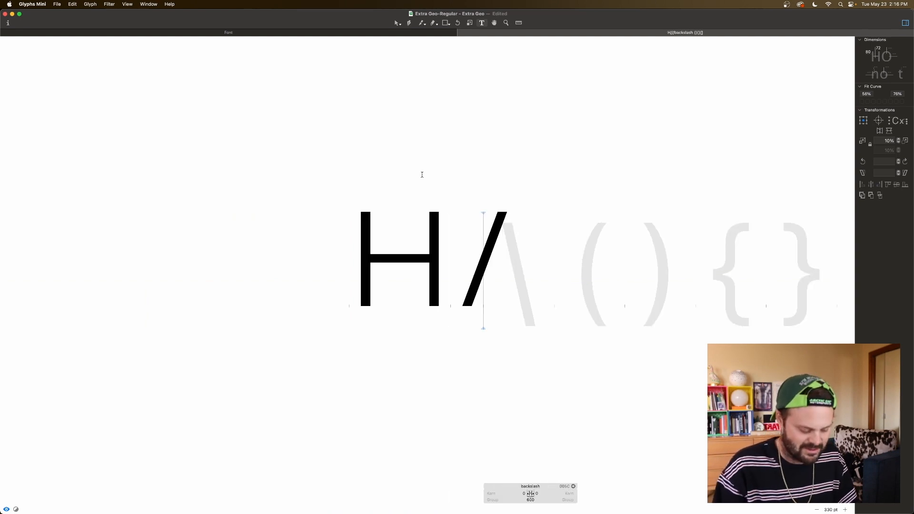
{"action": "type", "text": "O"}
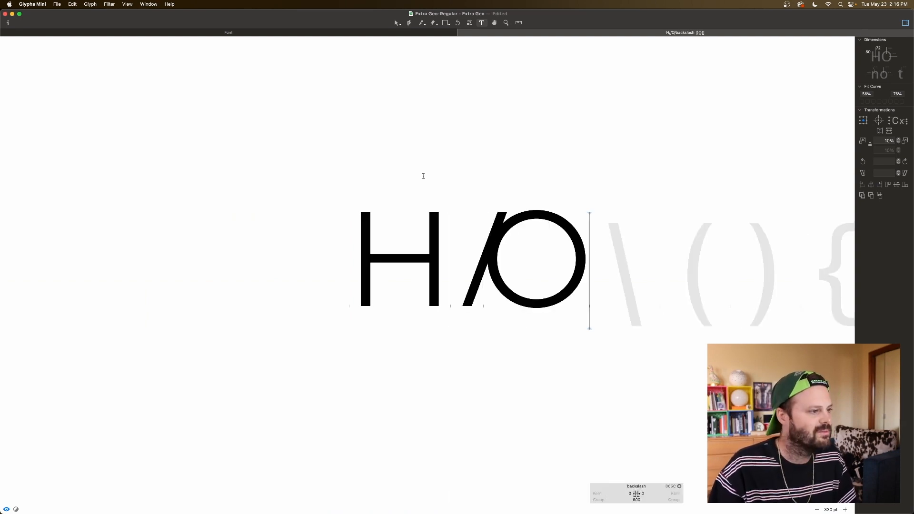
Step: Set the slash glyph's right sidebearing to 100 and preview its spacing between H and O
{"action": "double_click", "coordinate": [469, 257]}
{"action": "double_click", "coordinate": [508, 493]}
{"action": "type", "text": "100"}
{"action": "key", "text": "Tab"}
{"action": "key", "text": "space"}
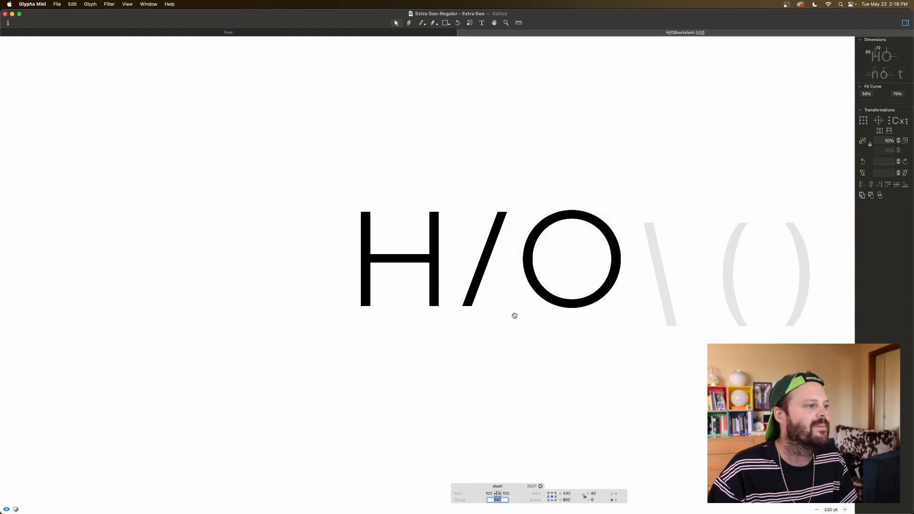
Step: Preview the H/O line at 150 pt to judge the slash's weight and angle, and return to editing the slash
{"action": "key", "text": "super+minus"}
{"action": "key", "text": "super+minus"}
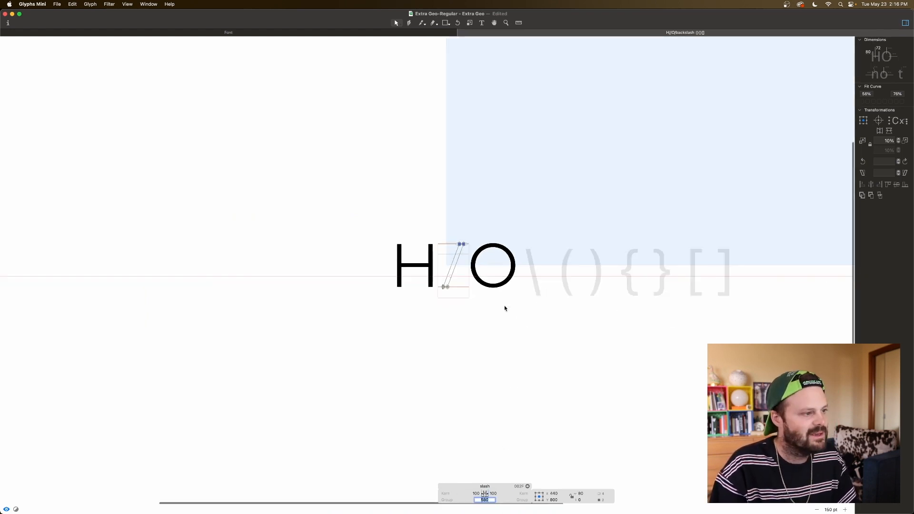
{"action": "key", "text": "space"}
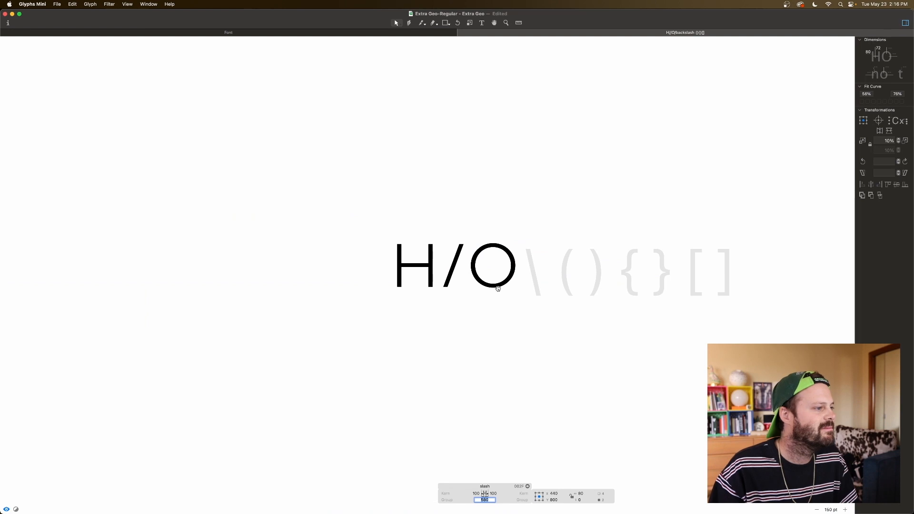
{"action": "double_click", "coordinate": [458, 258]}
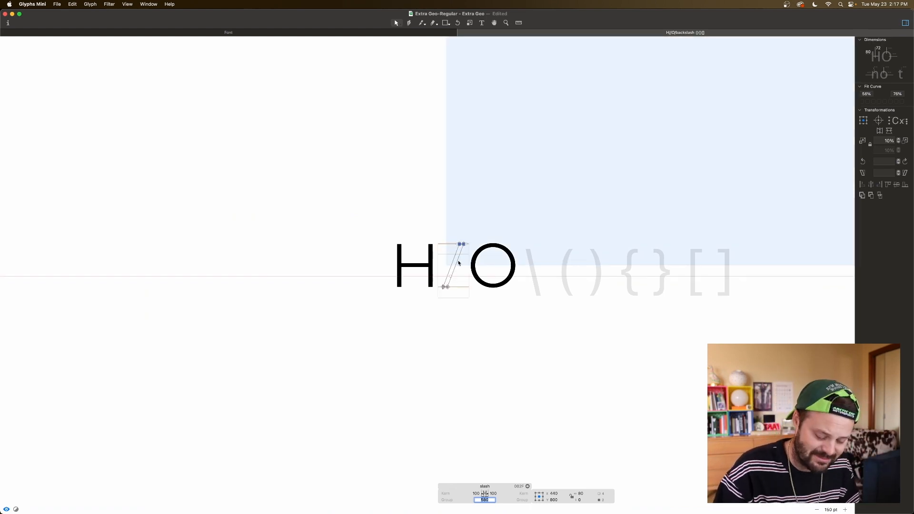
Step: Measure the thickness of the slash's diagonal stroke at an enlarged view
{"action": "key", "text": "super+plus"}
{"action": "key", "text": "super+plus"}
{"action": "left_click", "coordinate": [462, 262]}
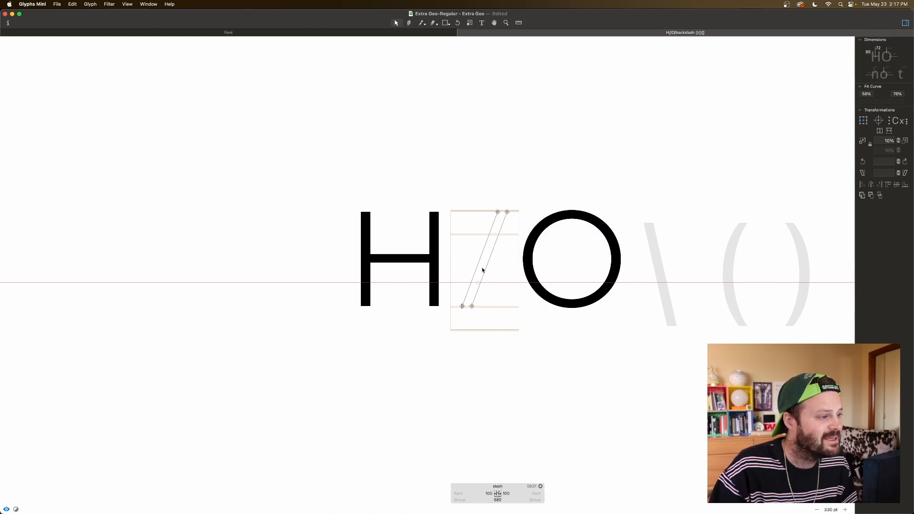
{"action": "key", "text": "l"}
{"action": "left_click_drag", "start_coordinate": [469, 263], "coordinate": [516, 279]}
{"action": "key", "text": "v"}
{"action": "key", "text": "space"}
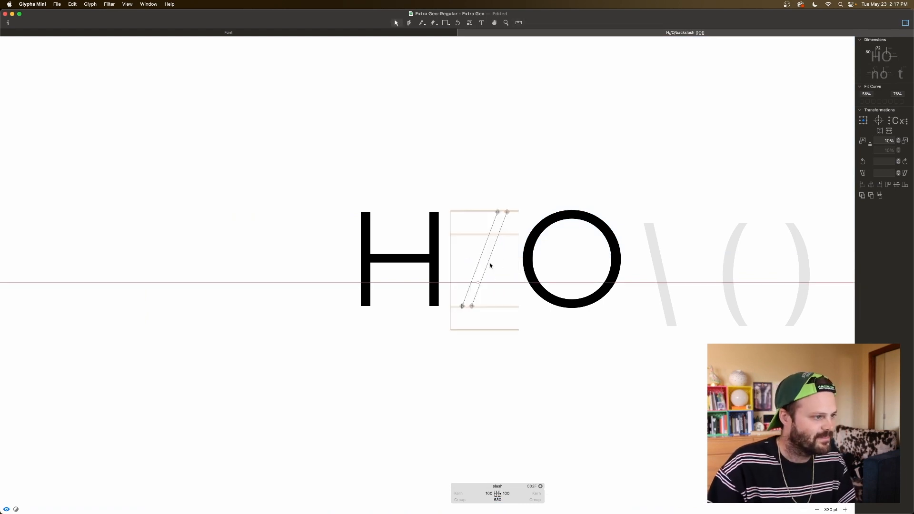
Step: Thicken the slash by nudging its right edge 2 units right, and preview the weight against H and O
{"action": "left_click", "coordinate": [486, 266]}
{"action": "key", "text": "Right"}
{"action": "key", "text": "Right"}
{"action": "key", "text": "space"}
{"action": "left_click", "coordinate": [500, 283]}
{"action": "key", "text": "space"}
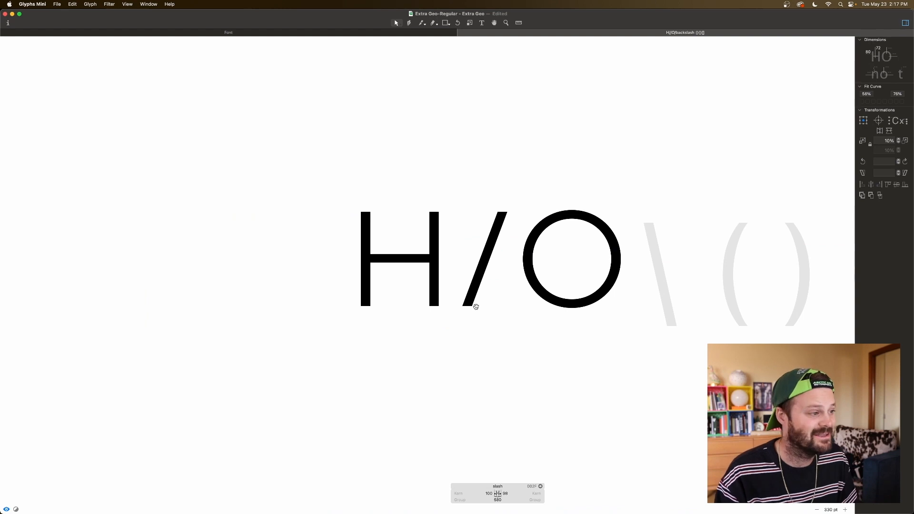
{"action": "key", "text": "space"}
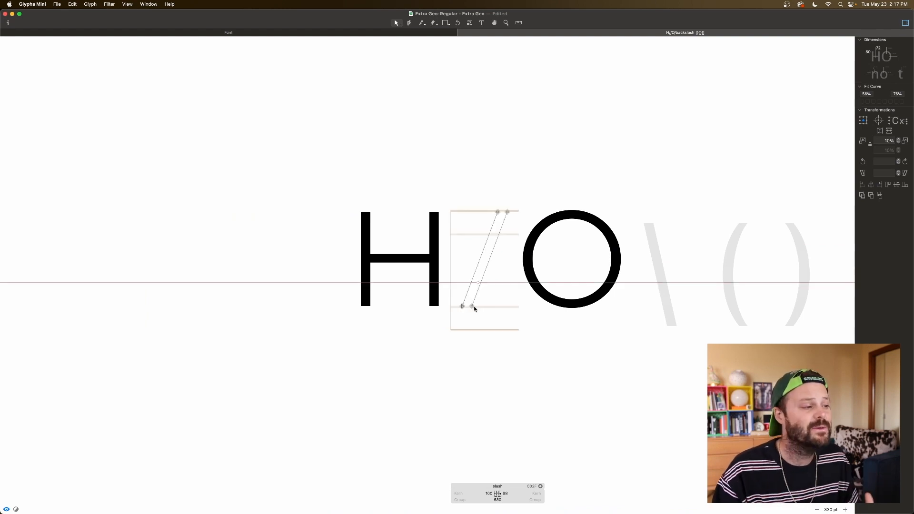
Step: Select the whole slash outline and lower it 100 units to Y 300
{"action": "double_click", "coordinate": [475, 296]}
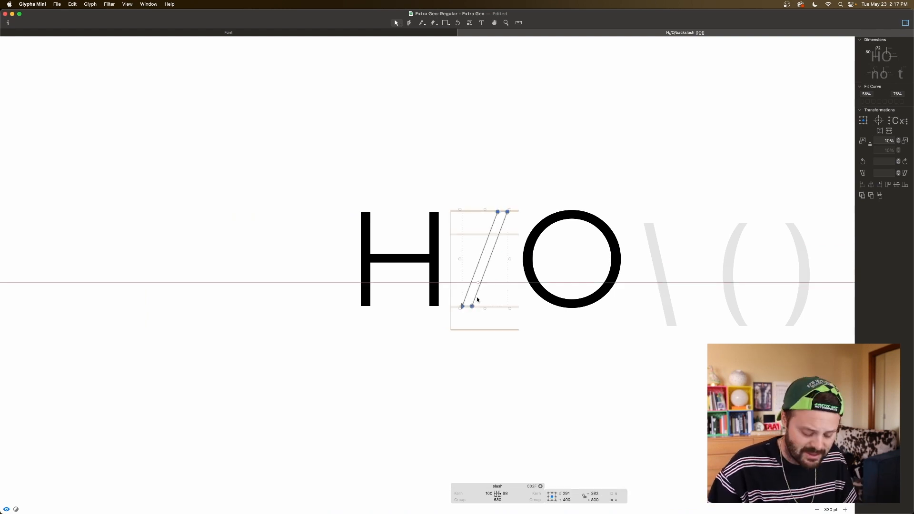
{"action": "key", "text": "super+Down"}
{"action": "key", "text": "space"}
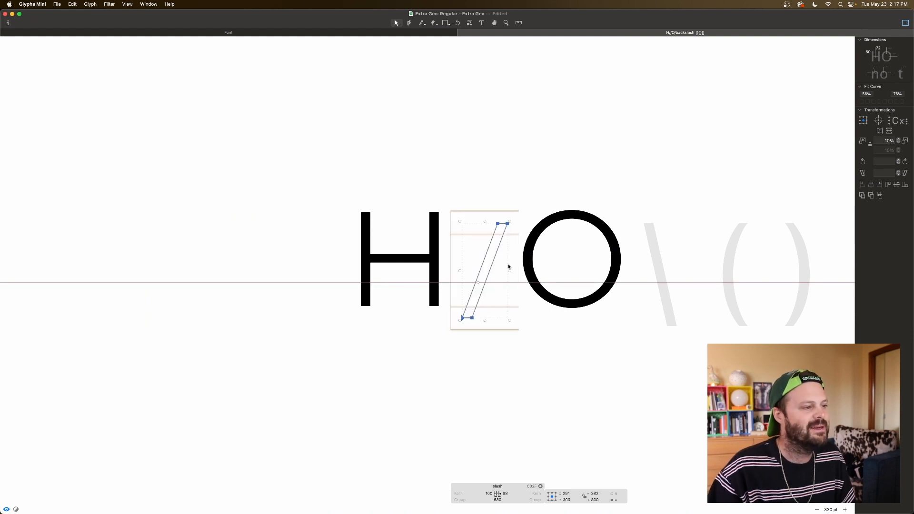
Step: Insert the sample text "nope" after the slash and add a capital T in front of it
{"action": "key", "text": "t"}
{"action": "left_click", "coordinate": [500, 265]}
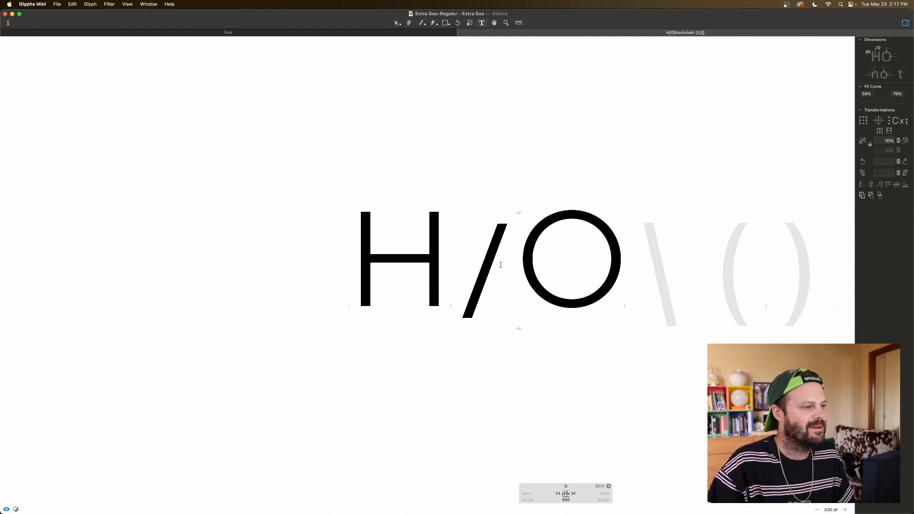
{"action": "type", "text": "nope"}
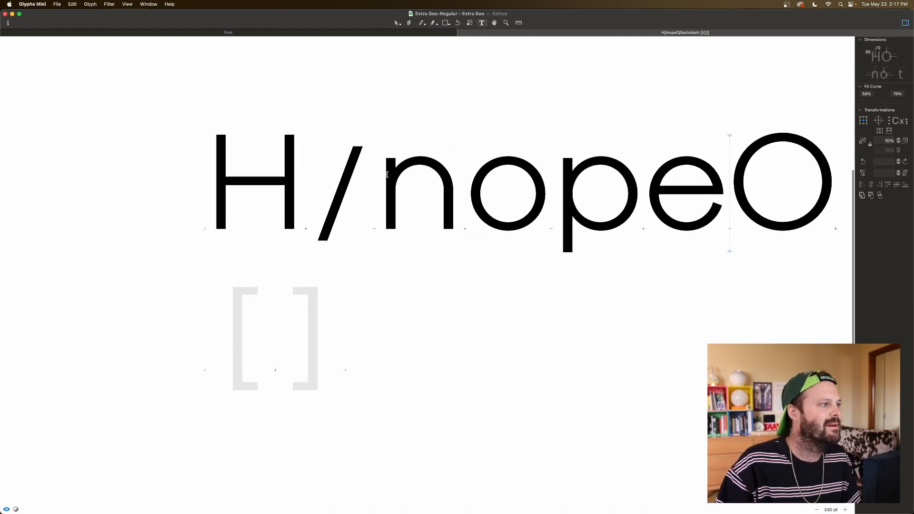
{"action": "left_click", "coordinate": [361, 167]}
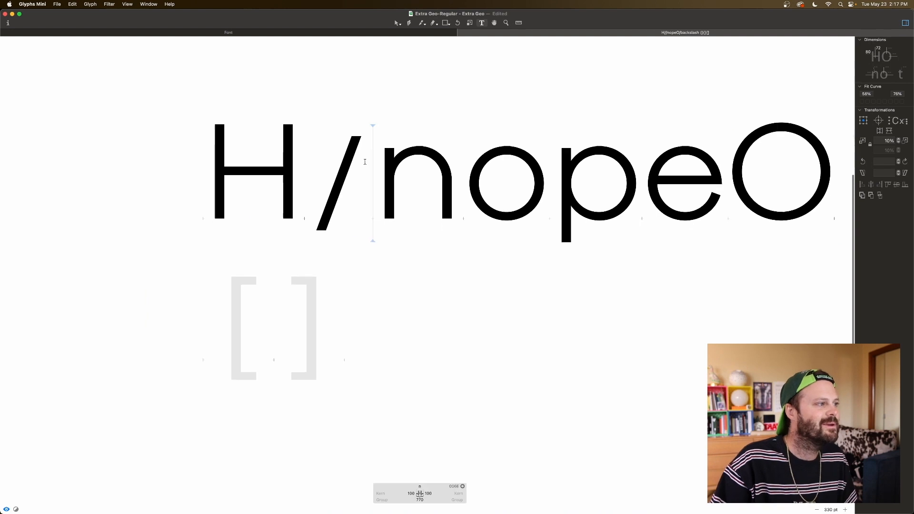
{"action": "type", "text": "T"}
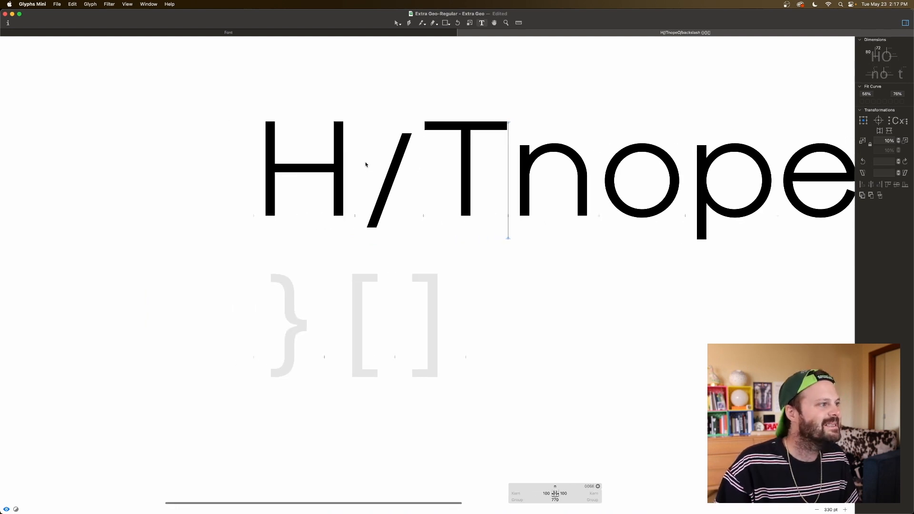
Step: Try extending the slash's top edge up to Y 800 and X 479, and undo the extension
{"action": "left_click", "coordinate": [392, 167]}
{"action": "double_click", "coordinate": [392, 167]}
{"action": "left_click_drag", "start_coordinate": [405, 149], "coordinate": [428, 142]}
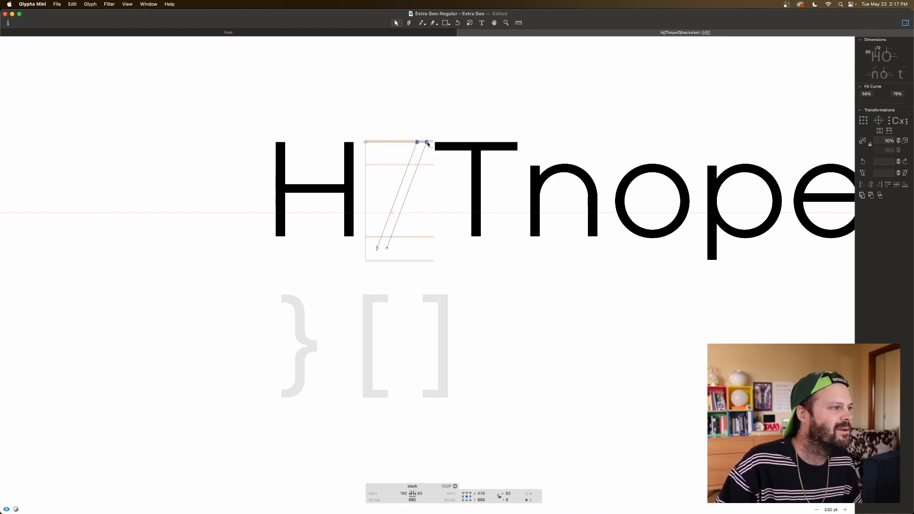
{"action": "key", "text": "space"}
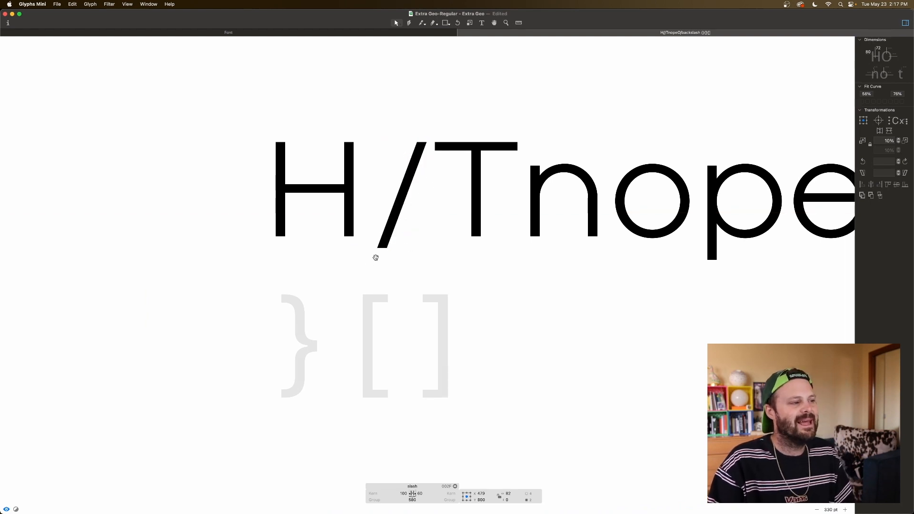
{"action": "key", "text": "super+z"}
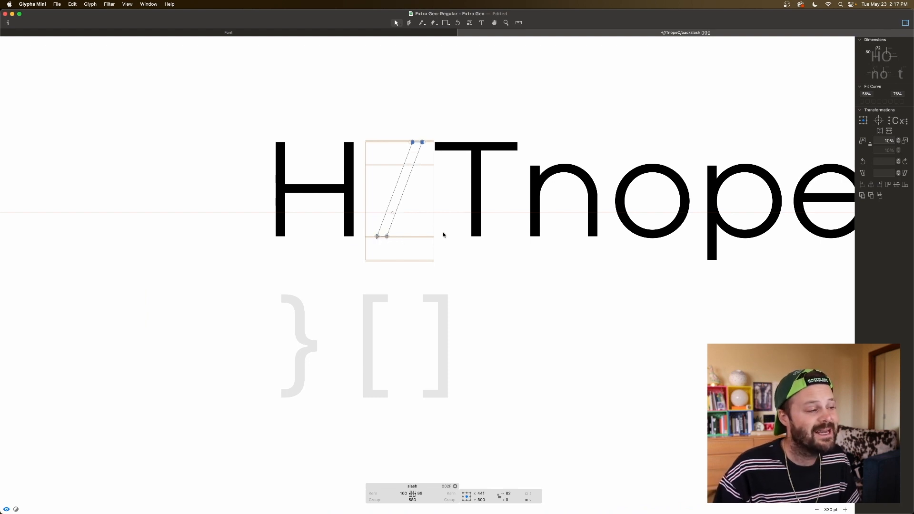
{"action": "key", "text": "super+z"}
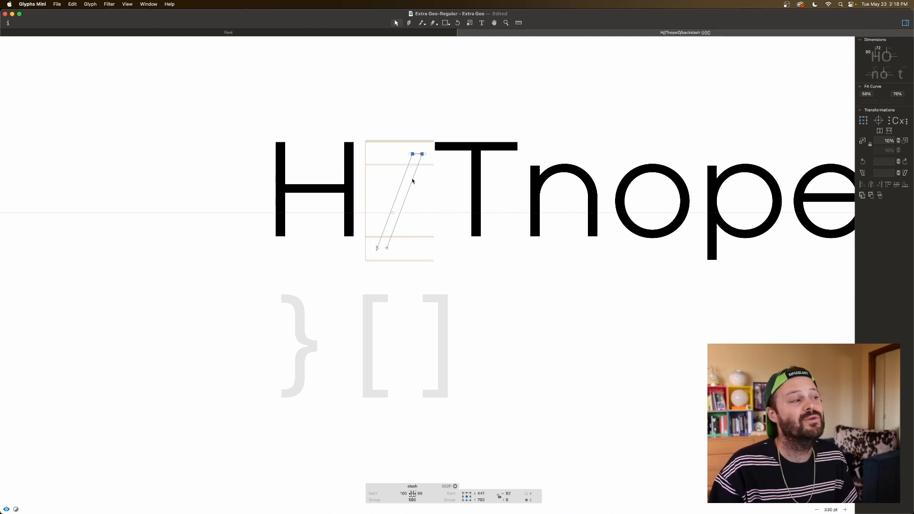
Step: Extend the lowered slash's top edge up to the cap-height line along its slant, comparing it with the neighbouring letters
{"action": "key", "text": "space"}
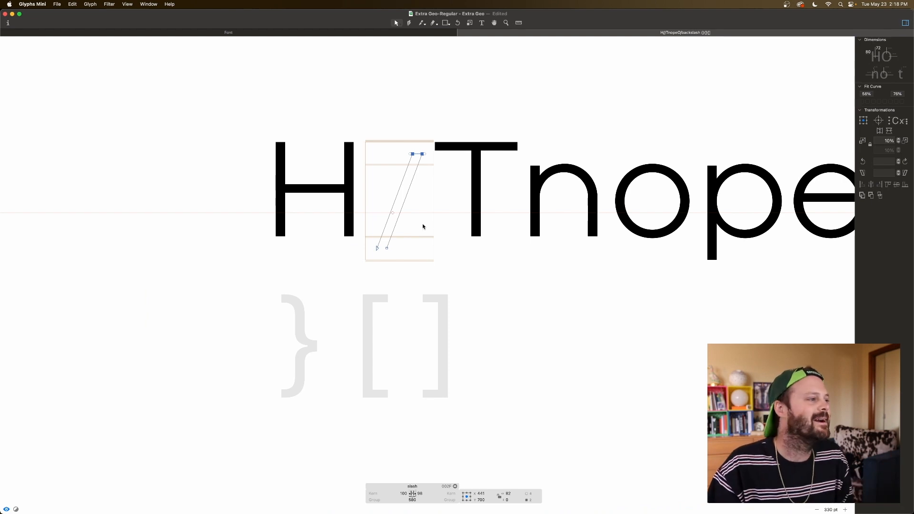
{"action": "key", "text": "space"}
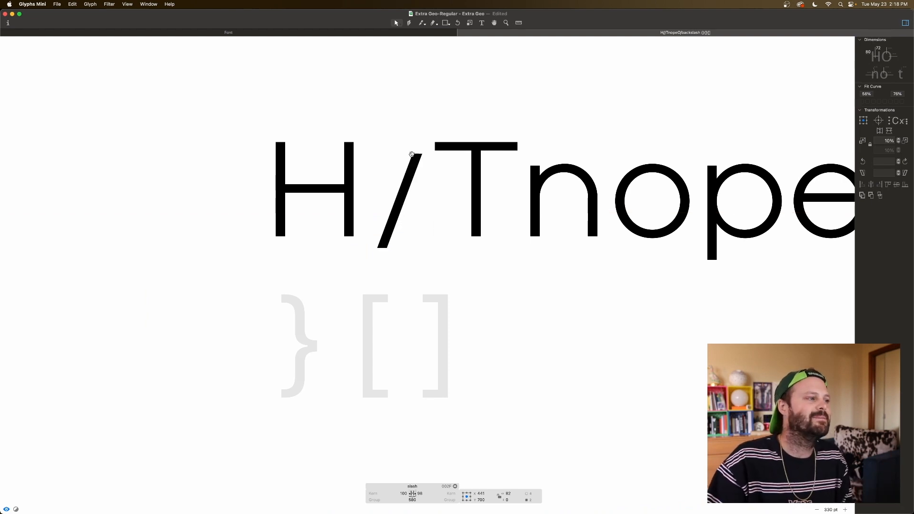
{"action": "key", "text": "space"}
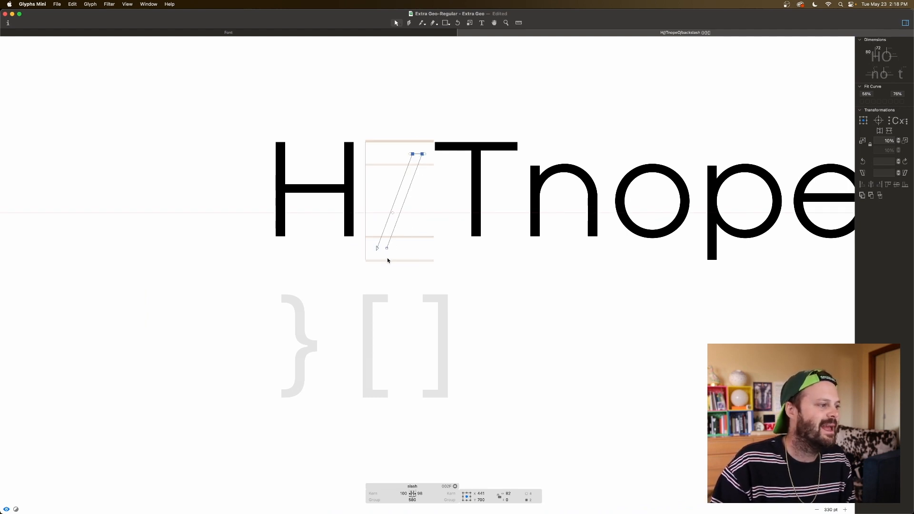
{"action": "left_click_drag", "start_coordinate": [421, 154], "coordinate": [426, 142]}
{"action": "key", "text": "space"}
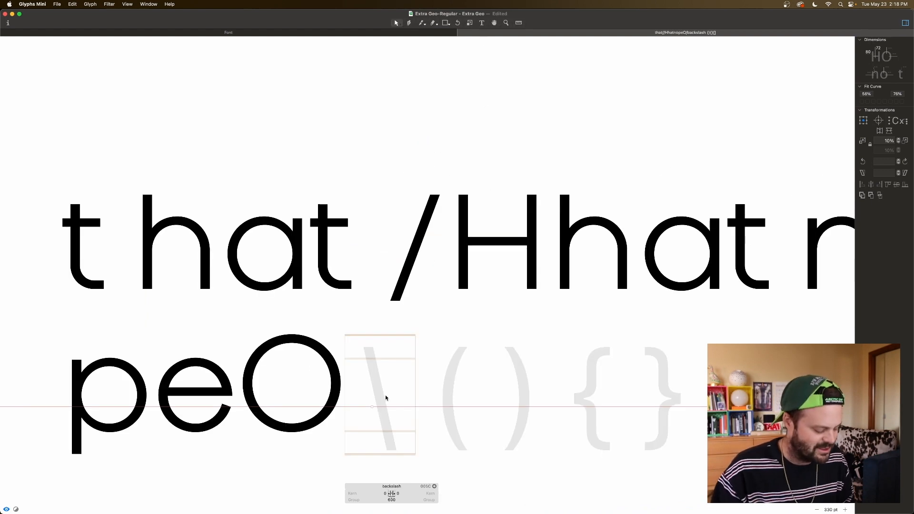
Step: Add the slash as a component in the empty backslash glyph and flip it horizontally
{"action": "right_click", "coordinate": [387, 397]}
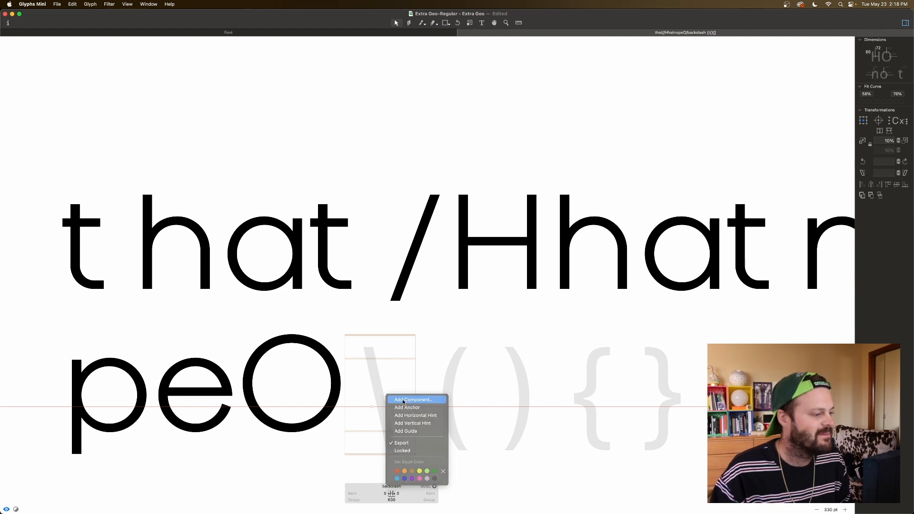
{"action": "left_click", "coordinate": [404, 399]}
{"action": "type", "text": "sla"}
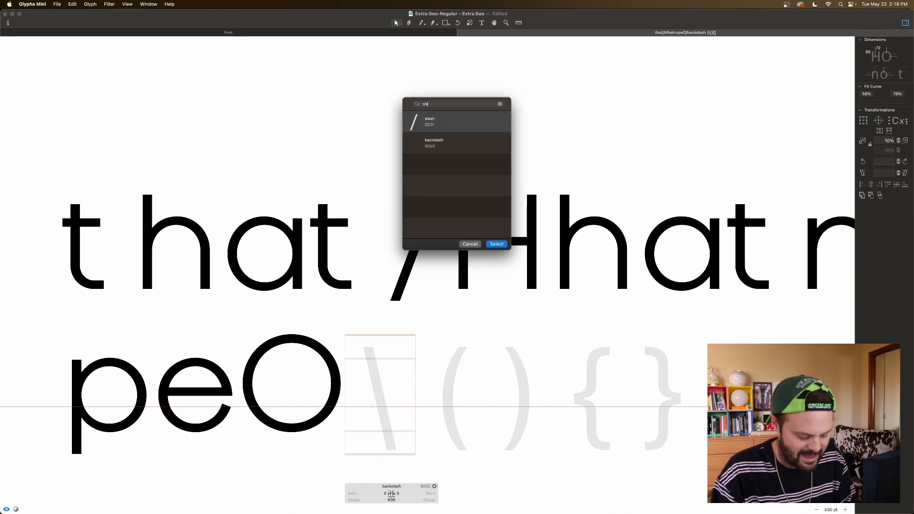
{"action": "left_click", "coordinate": [443, 120]}
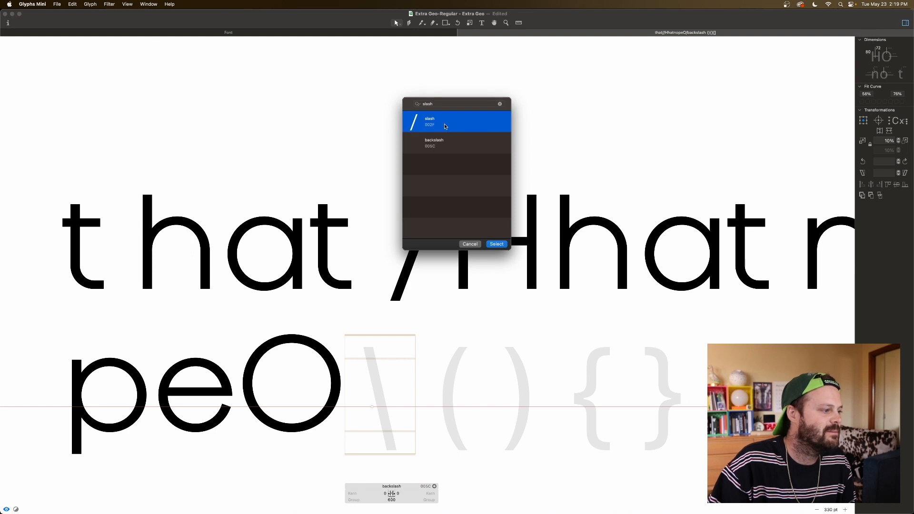
{"action": "key", "text": "Return"}
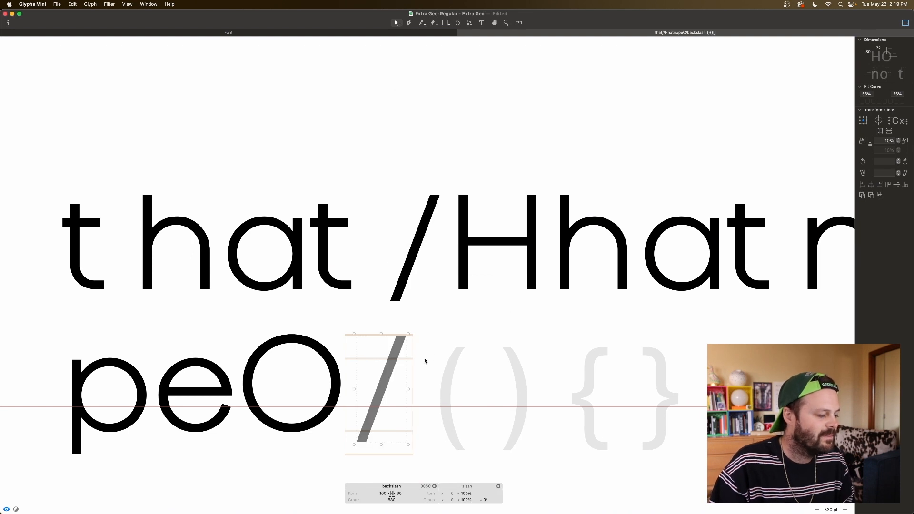
{"action": "left_click", "coordinate": [880, 132]}
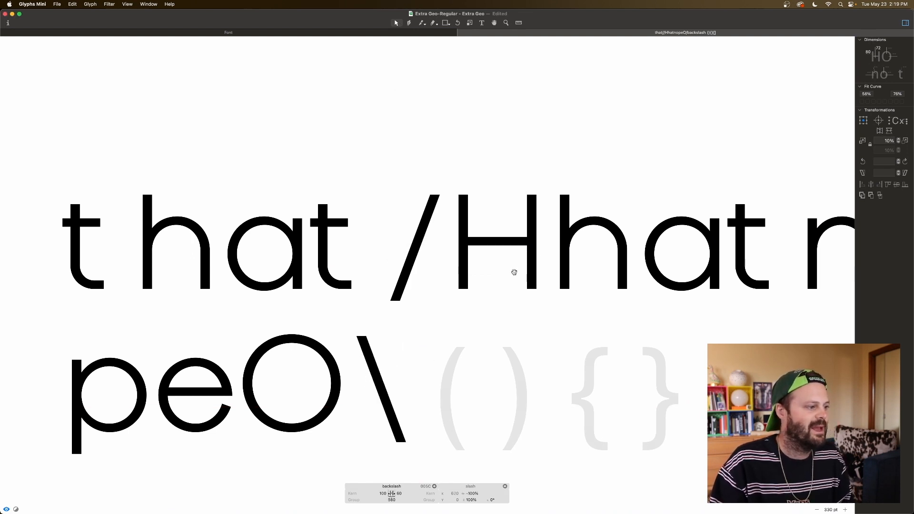
Step: Decompose the backslash's component and shift its bottom edge left to X 429, making the stroke steeper
{"action": "key", "text": "super+minus"}
{"action": "key", "text": "super+minus"}
{"action": "key", "text": "super+minus"}
{"action": "key", "text": "space"}
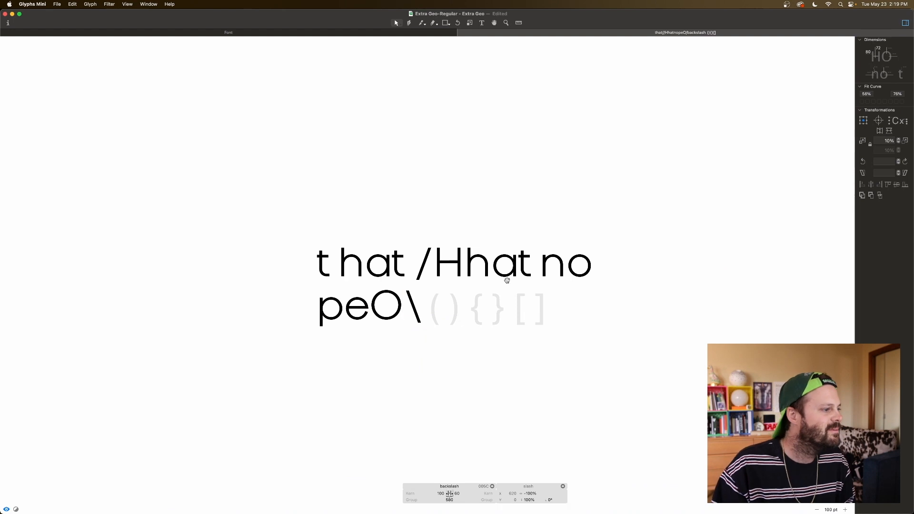
{"action": "right_click", "coordinate": [417, 318]}
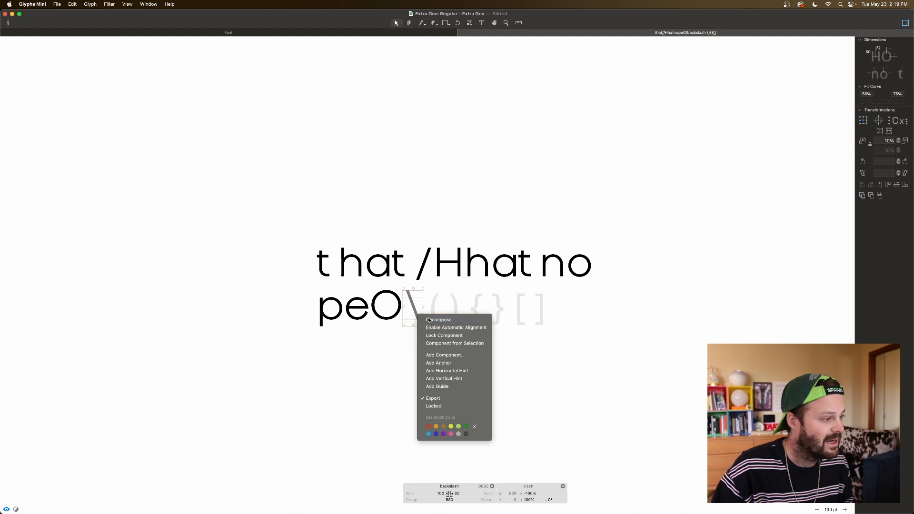
{"action": "left_click", "coordinate": [431, 320]}
{"action": "key", "text": "space"}
{"action": "key", "text": "shift+Left"}
{"action": "key", "text": "shift+Left"}
{"action": "key", "text": "shift+Left"}
{"action": "key", "text": "shift+Left"}
{"action": "key", "text": "shift+Left"}
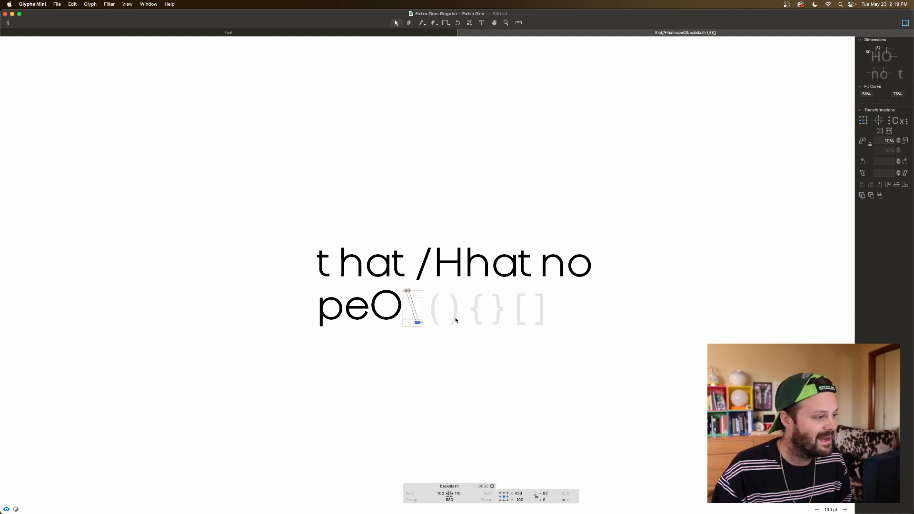
Step: Measure the stroke thickness of the reshaped backslash
{"action": "key", "text": "super+plus"}
{"action": "key", "text": "super+plus"}
{"action": "scroll", "coordinate": [426, 327], "scroll_direction": "down", "scroll_amount": 3}
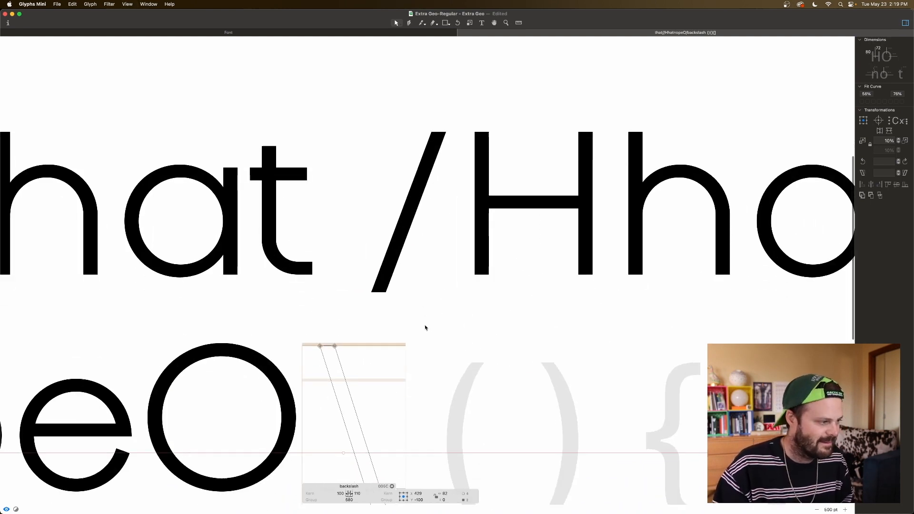
{"action": "key", "text": "l"}
{"action": "left_click_drag", "start_coordinate": [330, 366], "coordinate": [407, 340]}
{"action": "key", "text": "v"}
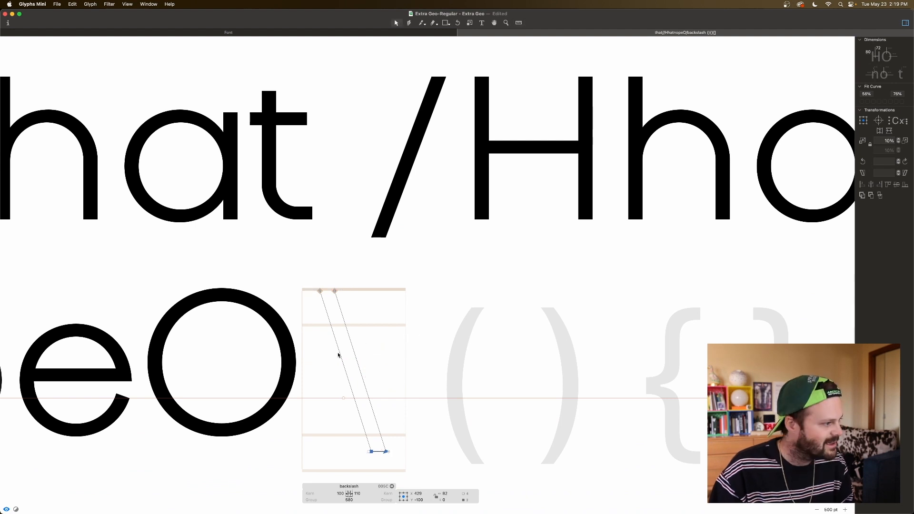
Step: Thin the backslash's stroke by moving its left edge 1 unit to the right, and preview the result
{"action": "left_click", "coordinate": [339, 355]}
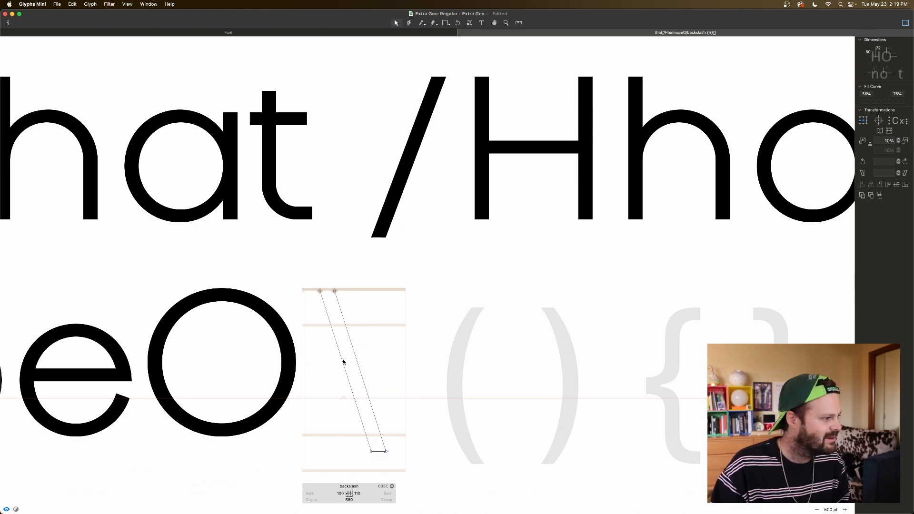
{"action": "left_click", "coordinate": [343, 361]}
{"action": "key", "text": "space"}
{"action": "key", "text": "Right"}
{"action": "key", "text": "Right"}
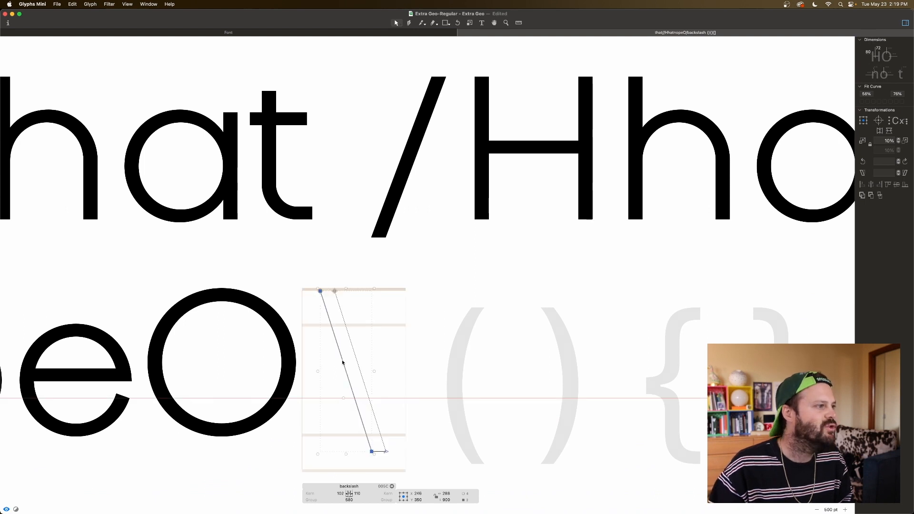
{"action": "key", "text": "Left"}
{"action": "key", "text": "space"}
{"action": "left_click", "coordinate": [380, 336]}
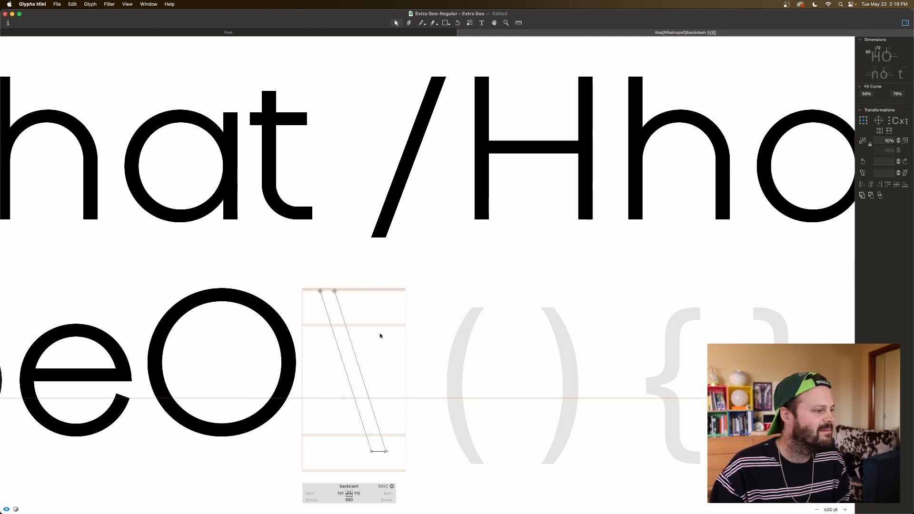
Step: Add the capital O as a component in the empty left parenthesis glyph and decompose it into outlines
{"action": "key", "text": "super+minus"}
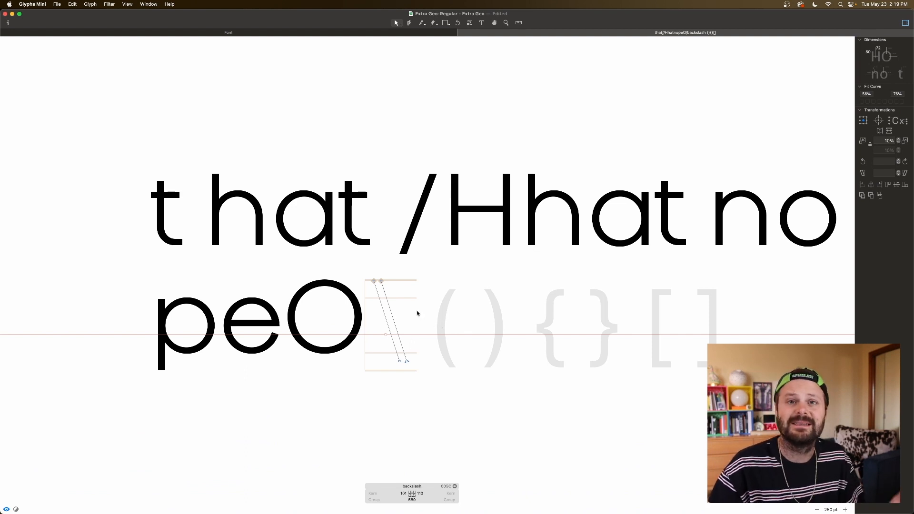
{"action": "left_click", "coordinate": [444, 311]}
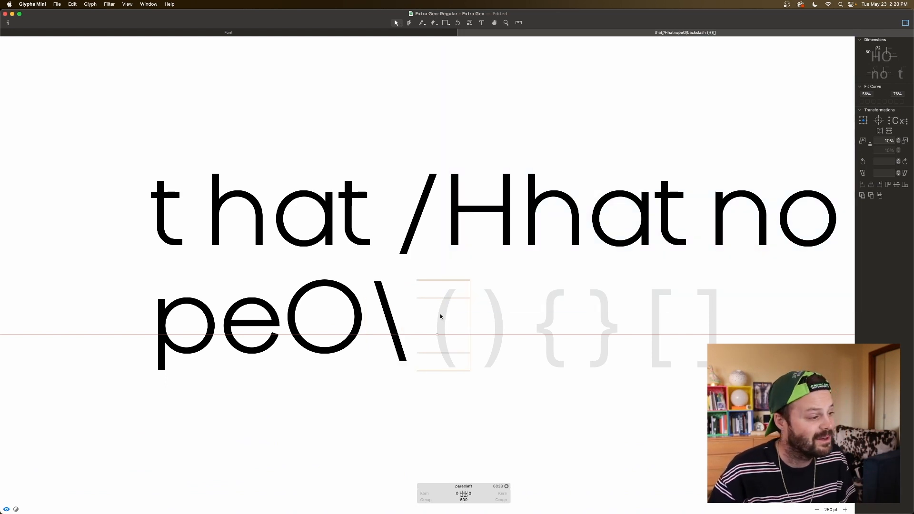
{"action": "right_click", "coordinate": [440, 313]}
{"action": "left_click", "coordinate": [459, 317]}
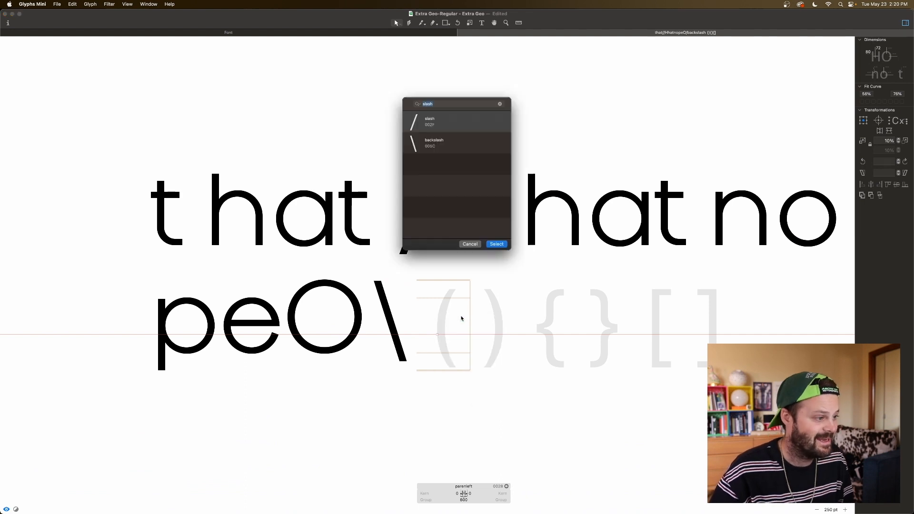
{"action": "type", "text": "o"}
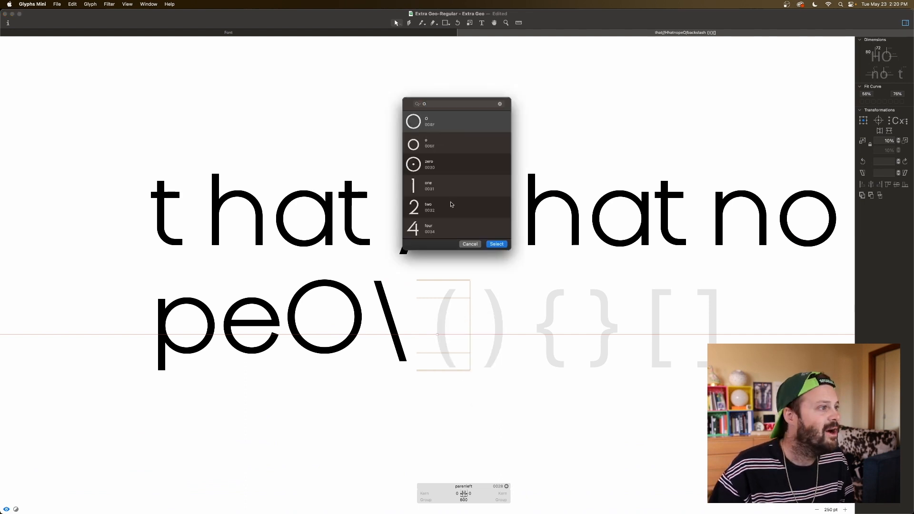
{"action": "left_click", "coordinate": [497, 244]}
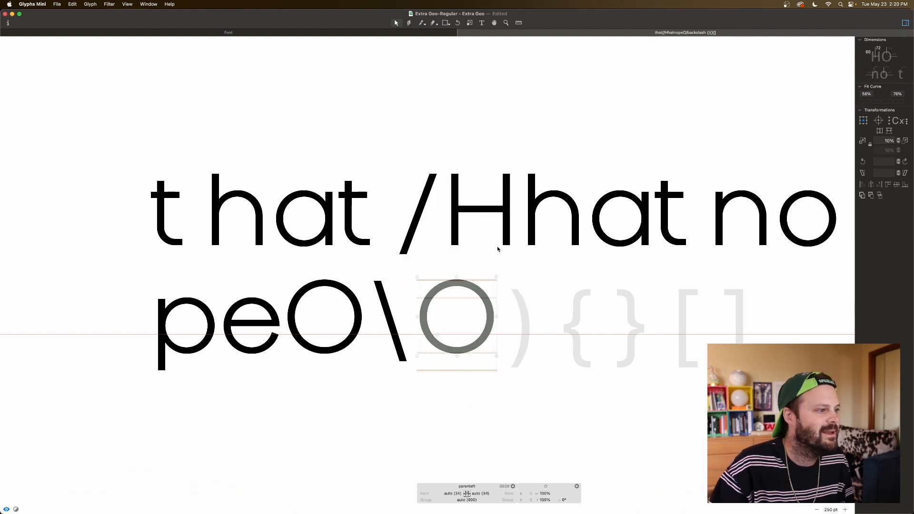
{"action": "right_click", "coordinate": [486, 327]}
{"action": "left_click", "coordinate": [494, 330]}
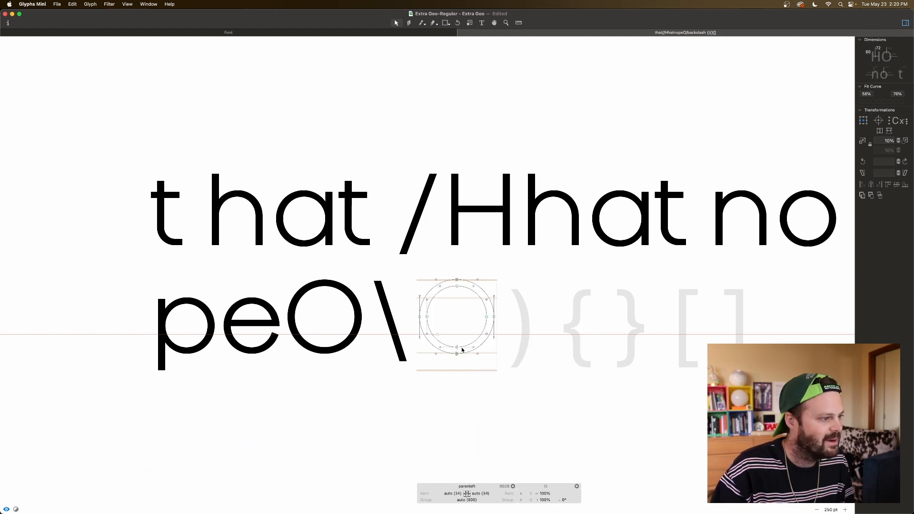
Step: Delete the right half of the O in the left parenthesis and close both open ends using the Pen tool
{"action": "left_click_drag", "start_coordinate": [501, 309], "coordinate": [479, 327]}
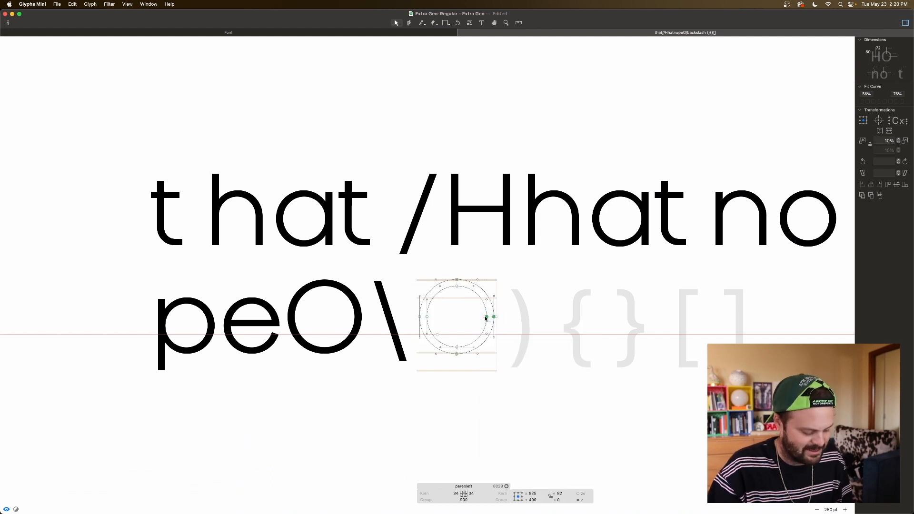
{"action": "left_click_drag", "start_coordinate": [500, 273], "coordinate": [447, 376]}
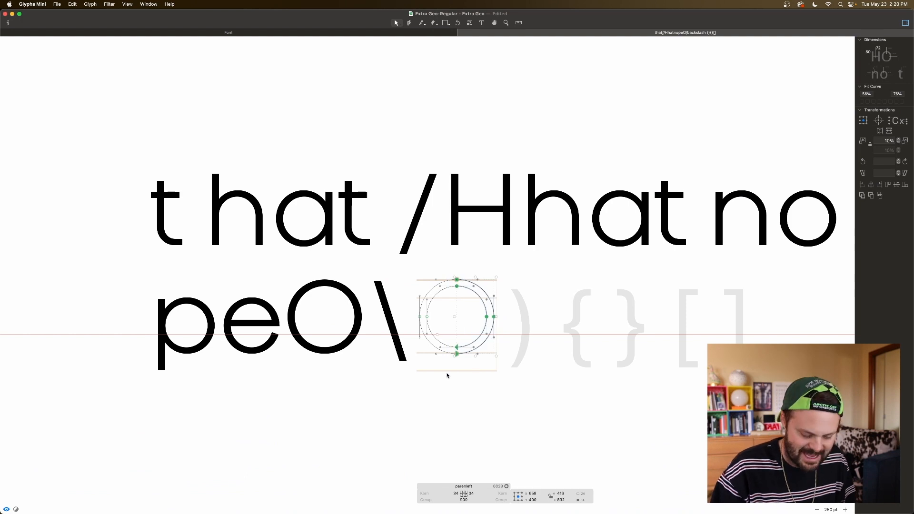
{"action": "key", "text": "Delete"}
{"action": "key", "text": "p"}
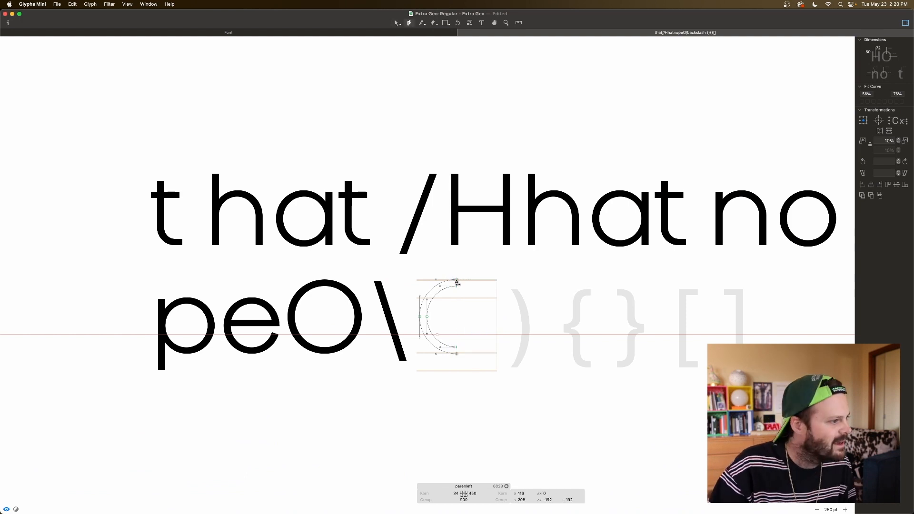
{"action": "left_click", "coordinate": [457, 283]}
{"action": "left_click", "coordinate": [456, 350]}
{"action": "key", "text": "v"}
{"action": "left_click", "coordinate": [457, 353]}
Step: Lower the left parenthesis's bottom end 100 units to Y -79, and move its left curve nodes down to Y 360 and 50 units left
{"action": "left_click_drag", "start_coordinate": [463, 334], "coordinate": [446, 360]}
{"action": "key", "text": "super+Down"}
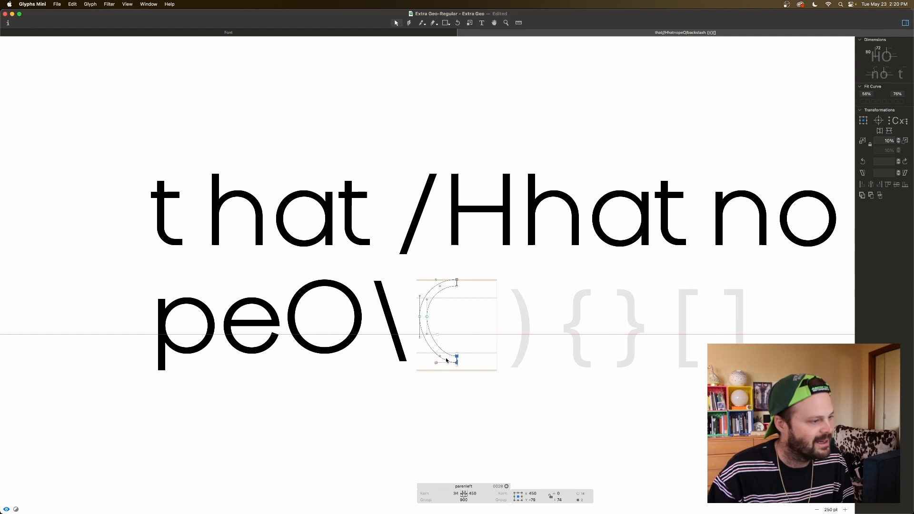
{"action": "left_click_drag", "start_coordinate": [443, 317], "coordinate": [411, 322]}
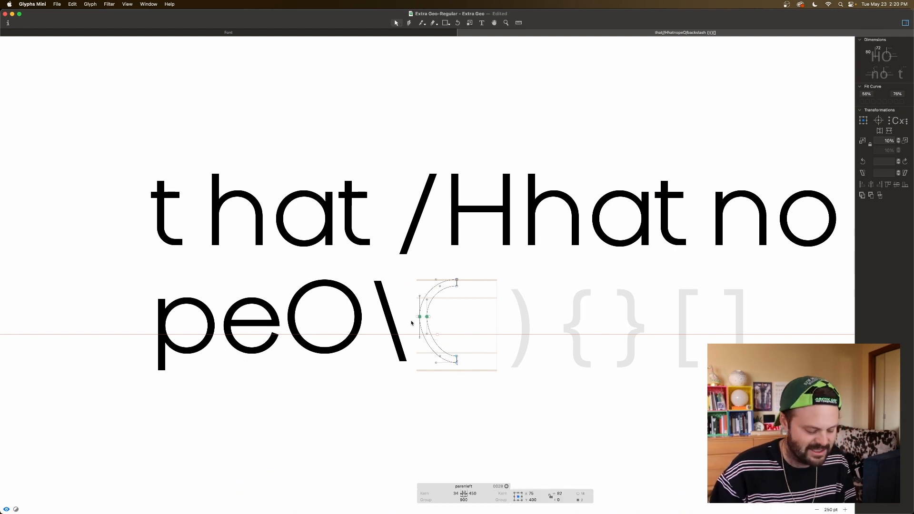
{"action": "key", "text": "shift+Down"}
{"action": "key", "text": "shift+Down"}
{"action": "key", "text": "shift+Down"}
{"action": "key", "text": "shift+Down"}
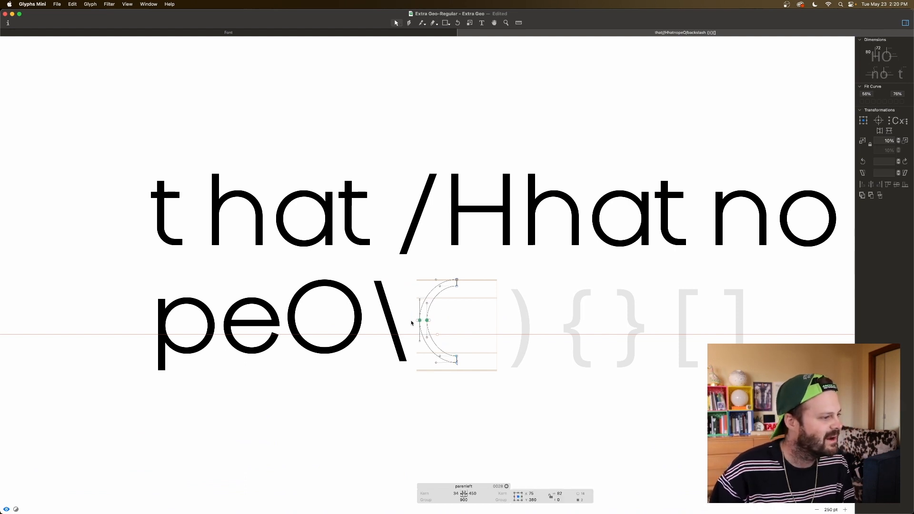
{"action": "key", "text": "shift+Left"}
{"action": "key", "text": "shift+Left"}
{"action": "key", "text": "shift+Left"}
{"action": "key", "text": "shift+Left"}
{"action": "key", "text": "shift+Left"}
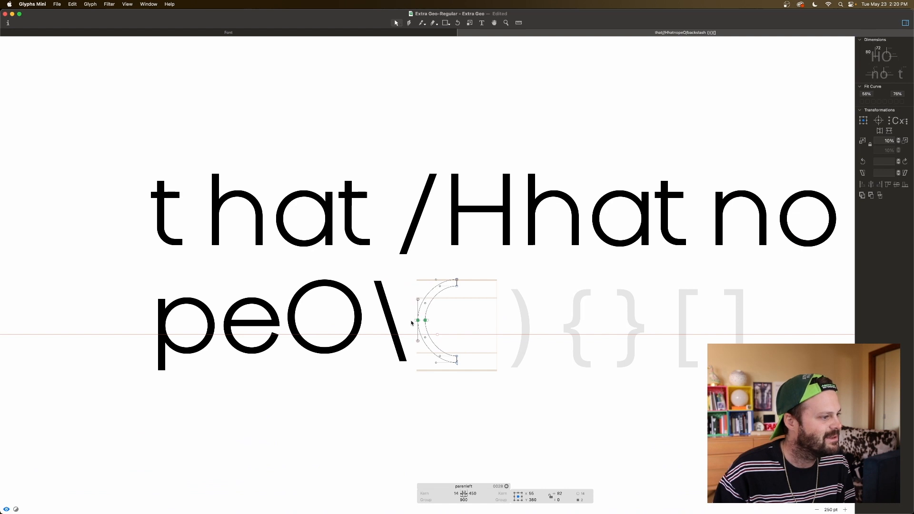
{"action": "key", "text": "super+a"}
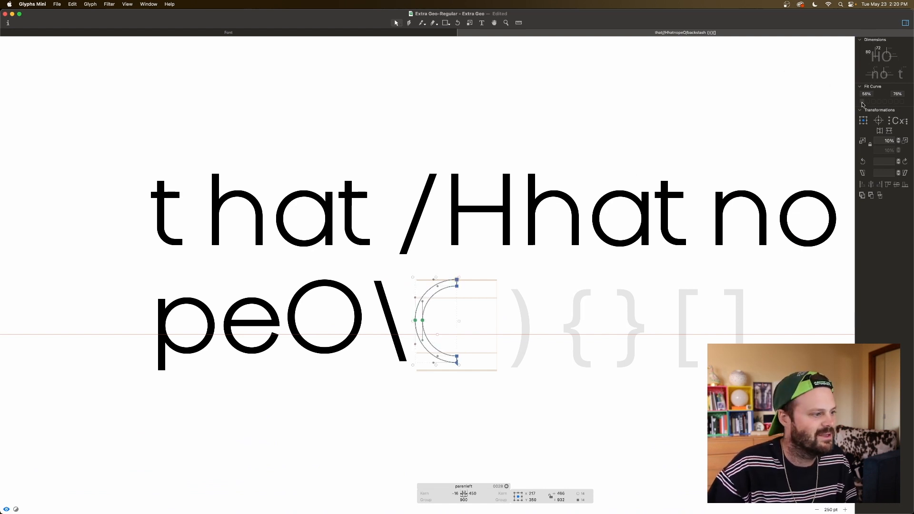
{"action": "key", "text": "space"}
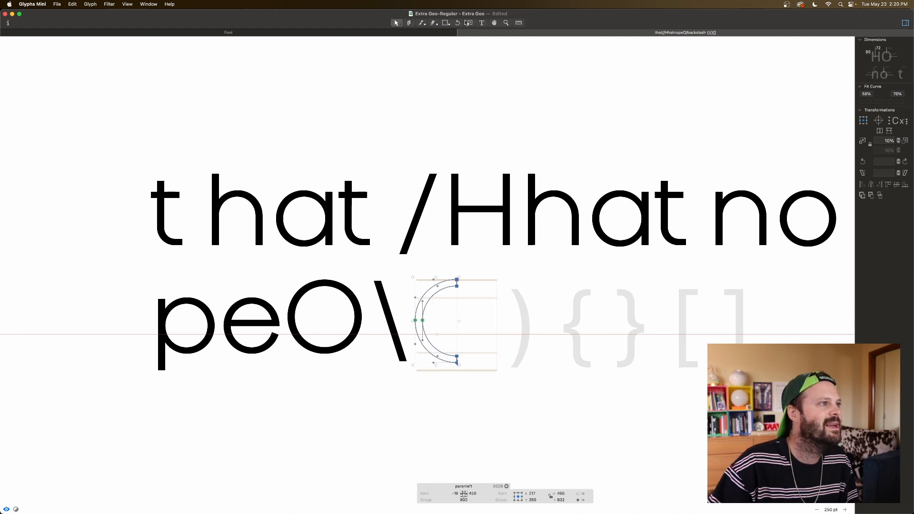
Step: Build the right parenthesis from a horizontally flipped parenleft component, and insert the sample text "okay" between the parentheses
{"action": "left_click", "coordinate": [481, 23]}
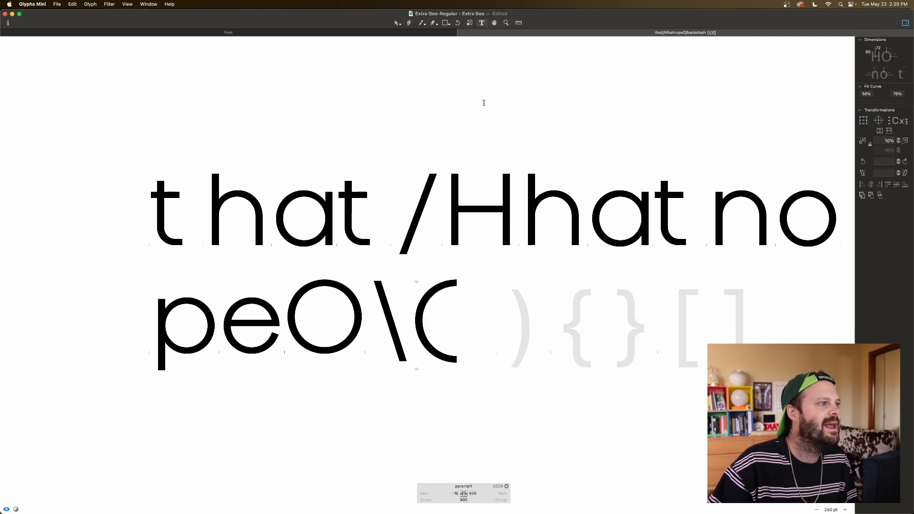
{"action": "double_click", "coordinate": [518, 307]}
{"action": "right_click", "coordinate": [518, 307]}
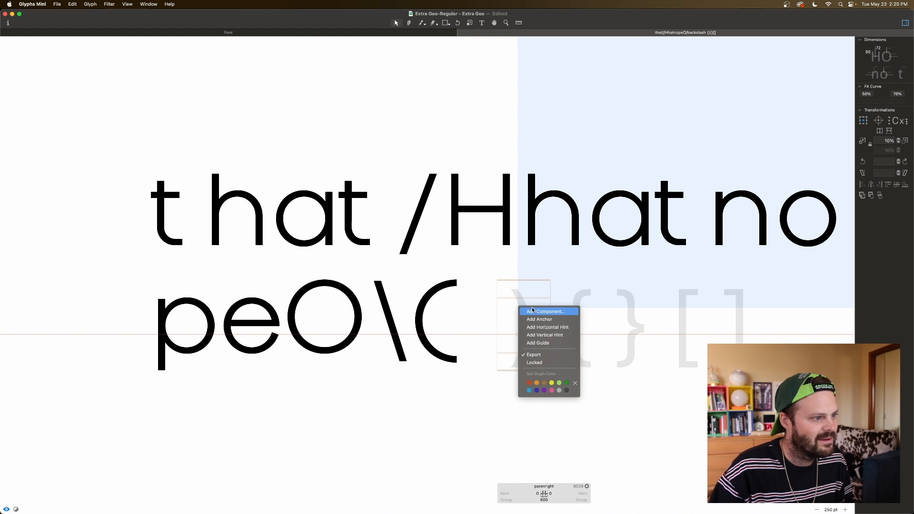
{"action": "left_click", "coordinate": [533, 310]}
{"action": "type", "text": "par"}
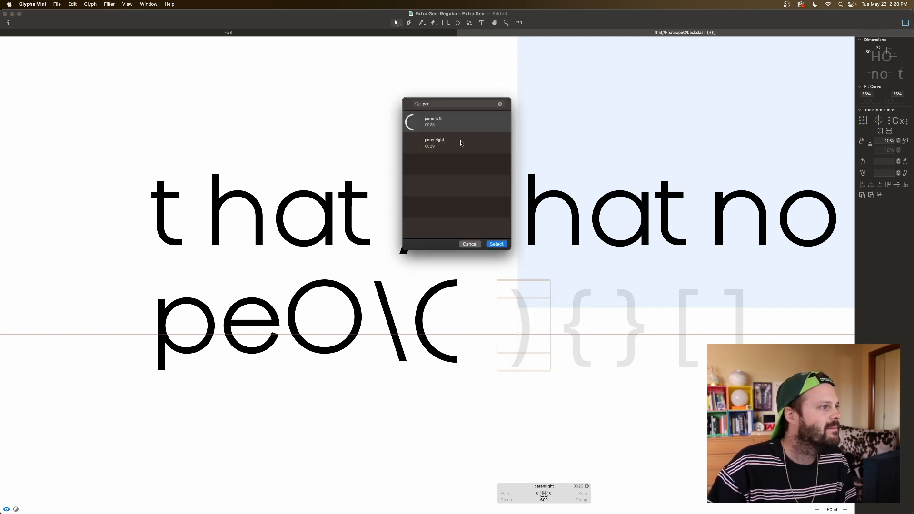
{"action": "double_click", "coordinate": [446, 130]}
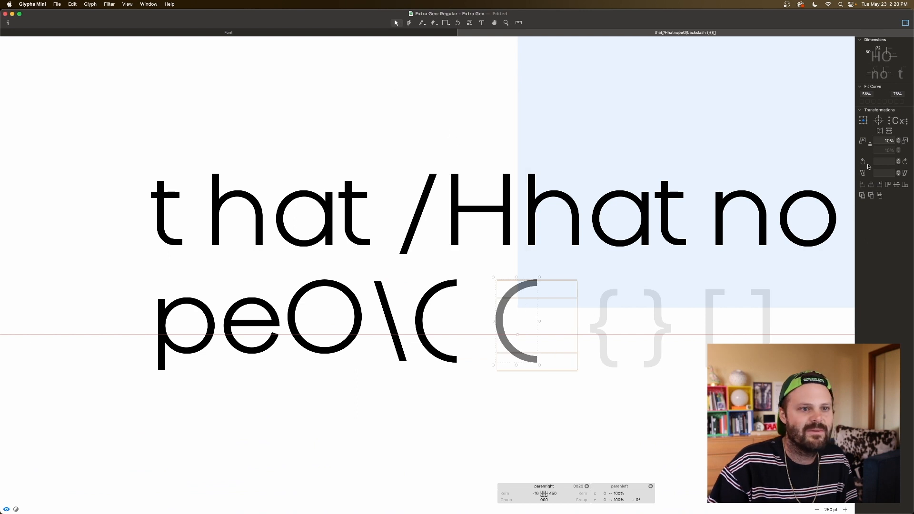
{"action": "left_click", "coordinate": [879, 132]}
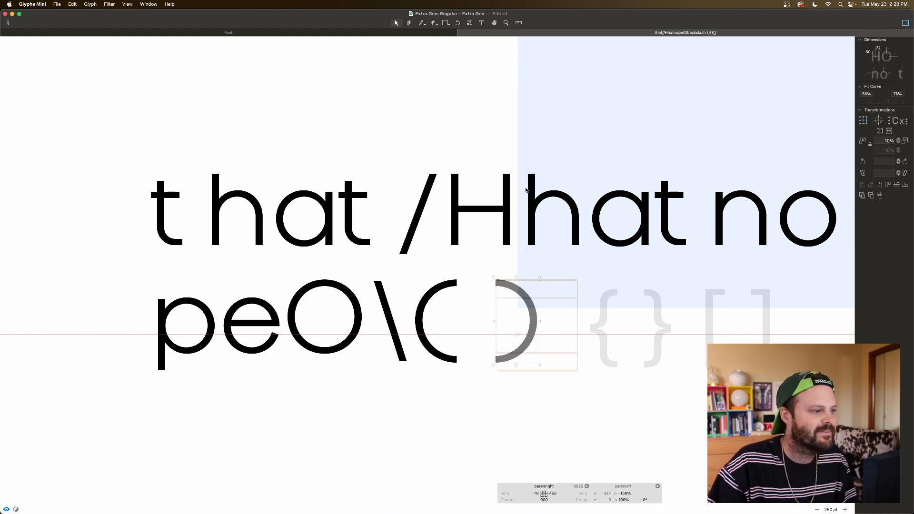
{"action": "left_click", "coordinate": [481, 23]}
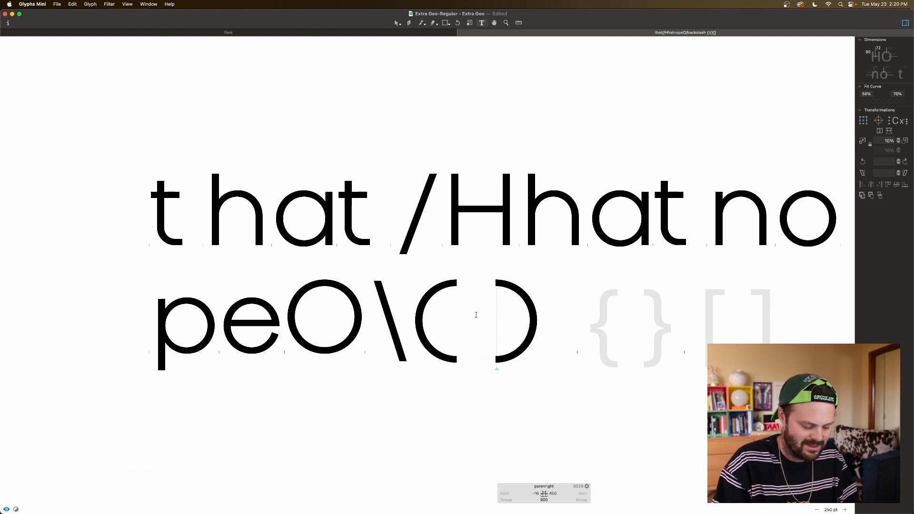
{"action": "type", "text": "okay"}
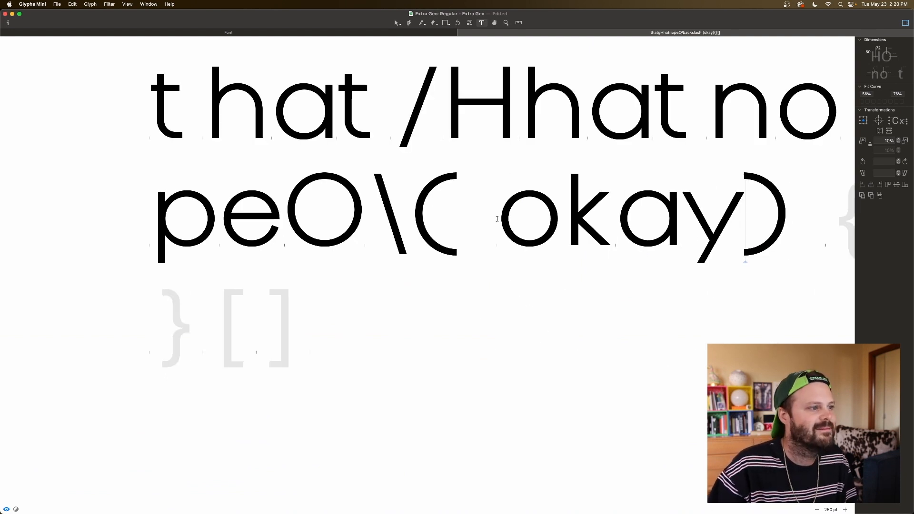
Step: Set the left parenthesis's left sidebearing to match O and its right sidebearing to 50
{"action": "left_click", "coordinate": [498, 218]}
{"action": "key", "text": "Escape"}
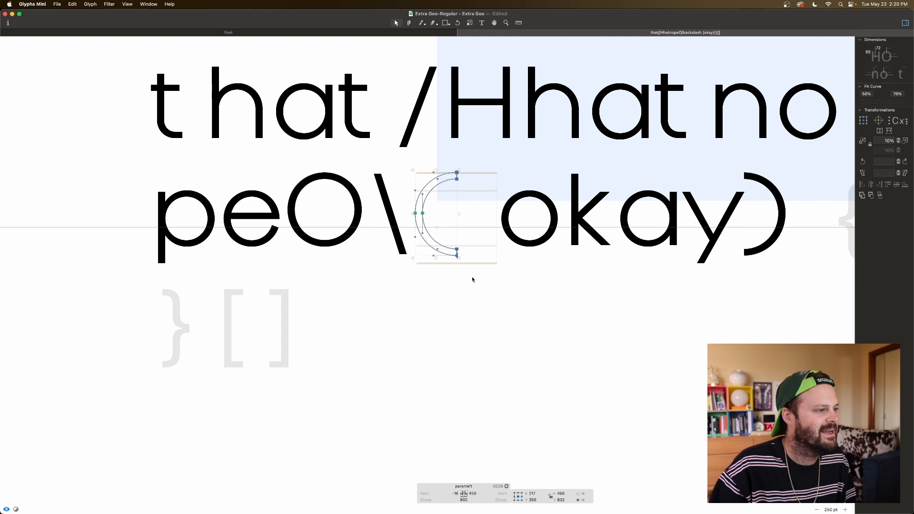
{"action": "left_click", "coordinate": [452, 493]}
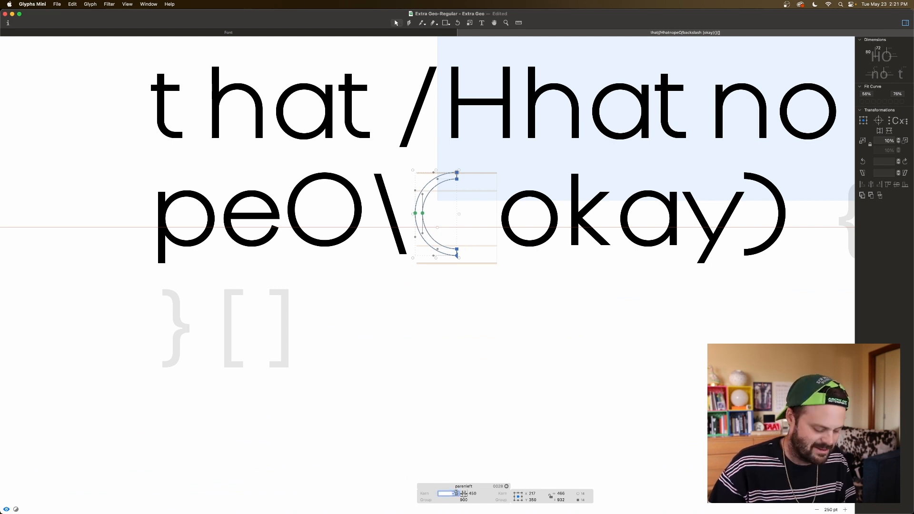
{"action": "type", "text": "O"}
{"action": "key", "text": "Tab"}
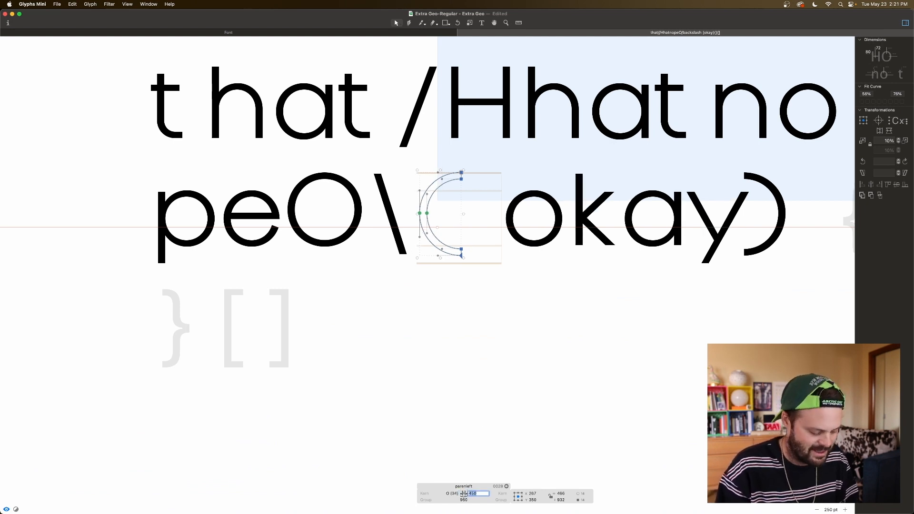
{"action": "type", "text": "50"}
{"action": "key", "text": "Return"}
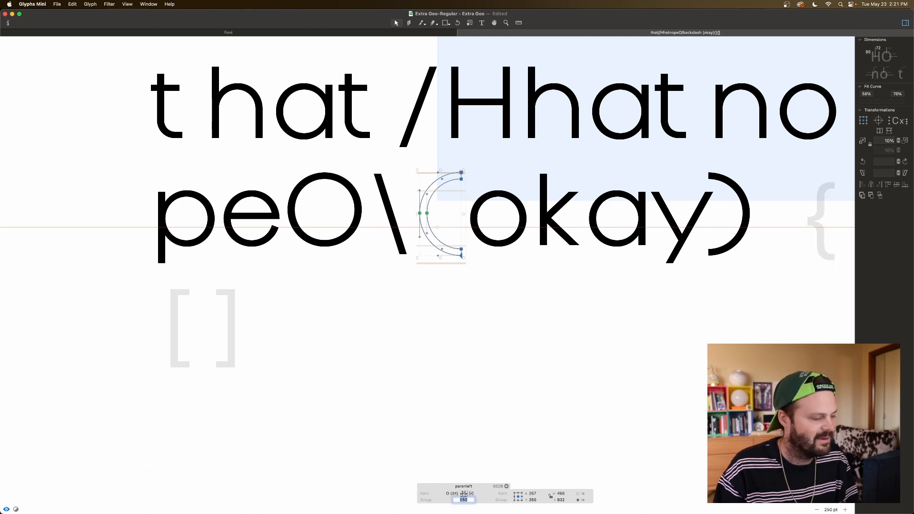
{"action": "left_click", "coordinate": [579, 300]}
Step: Set the right parenthesis's left sidebearing to 50 and its right sidebearing to match O, and preview the spacing
{"action": "left_click_drag", "start_coordinate": [728, 236], "coordinate": [855, 38]}
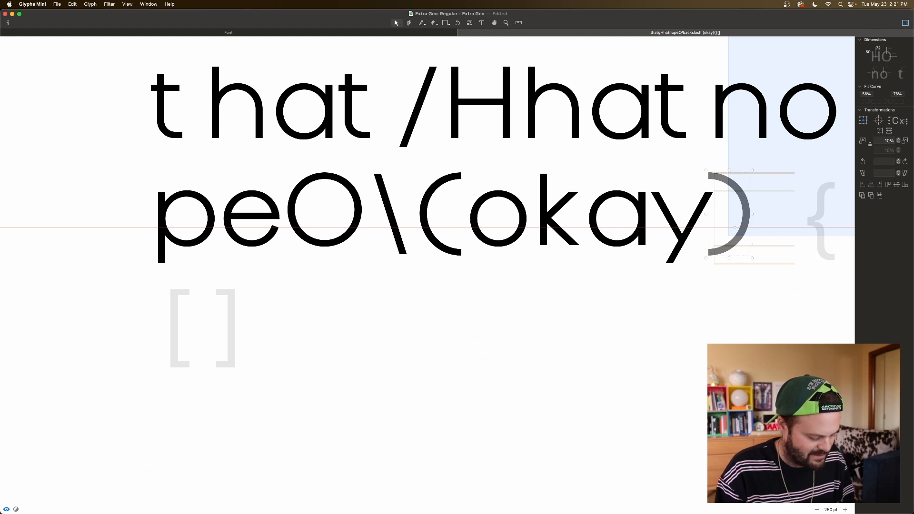
{"action": "key", "text": "Tab"}
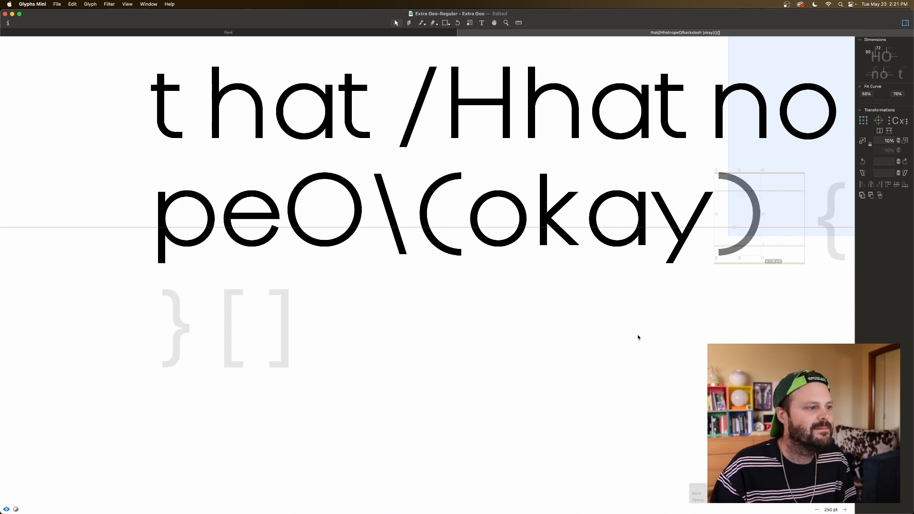
{"action": "left_click", "coordinate": [589, 296]}
{"action": "scroll", "coordinate": [572, 273], "scroll_direction": "up", "scroll_amount": 3}
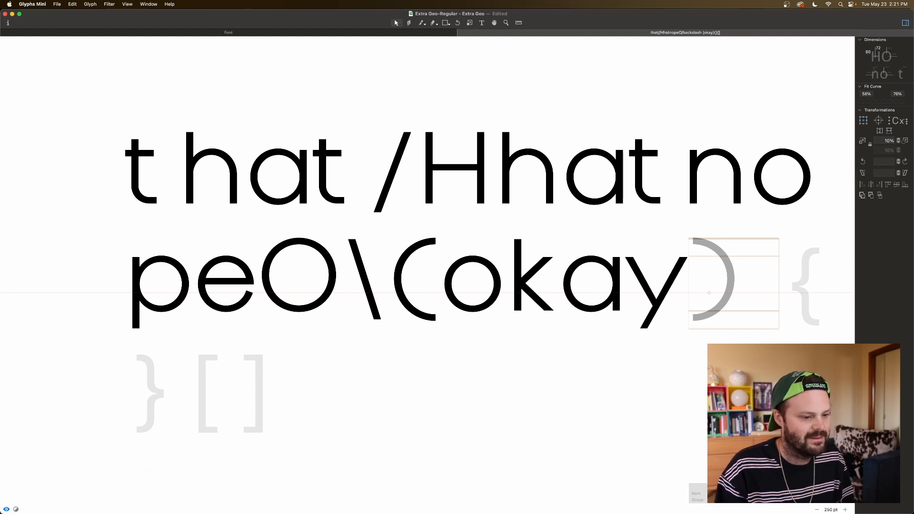
{"action": "key", "text": "Return"}
{"action": "key", "text": "space"}
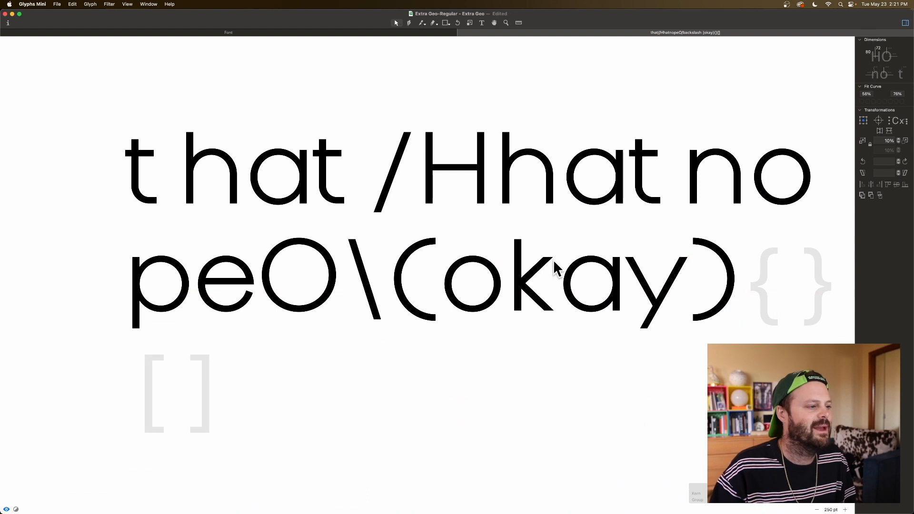
Step: Try narrowing the left parenthesis by moving its two left curve nodes 100 units right, and preview the shape
{"action": "scroll", "coordinate": [551, 265], "scroll_direction": "right", "scroll_amount": 2}
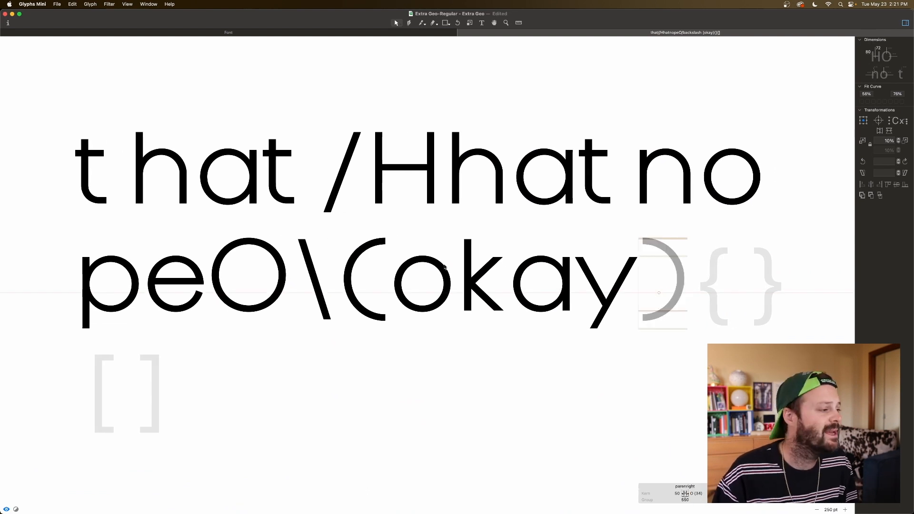
{"action": "scroll", "coordinate": [383, 261], "scroll_direction": "left", "scroll_amount": 1}
{"action": "scroll", "coordinate": [383, 260], "scroll_direction": "left", "scroll_amount": 1}
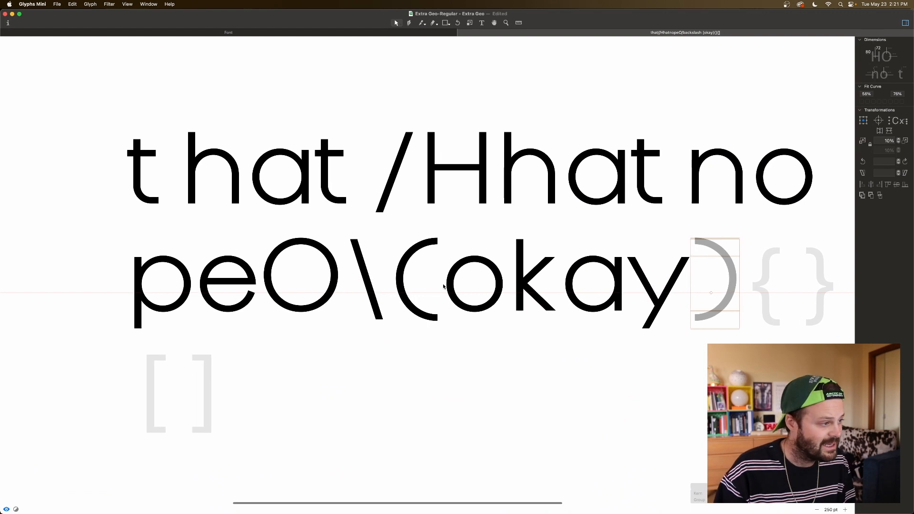
{"action": "double_click", "coordinate": [427, 282]}
{"action": "scroll", "coordinate": [425, 282], "scroll_direction": "left", "scroll_amount": 1}
{"action": "left_click", "coordinate": [435, 282]}
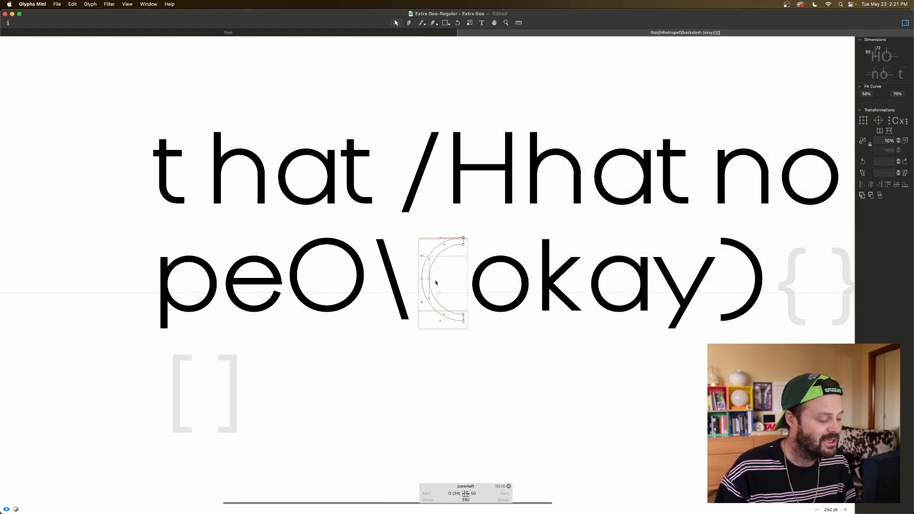
{"action": "key", "text": "super+plus"}
{"action": "key", "text": "super+plus"}
{"action": "key", "text": "super+plus"}
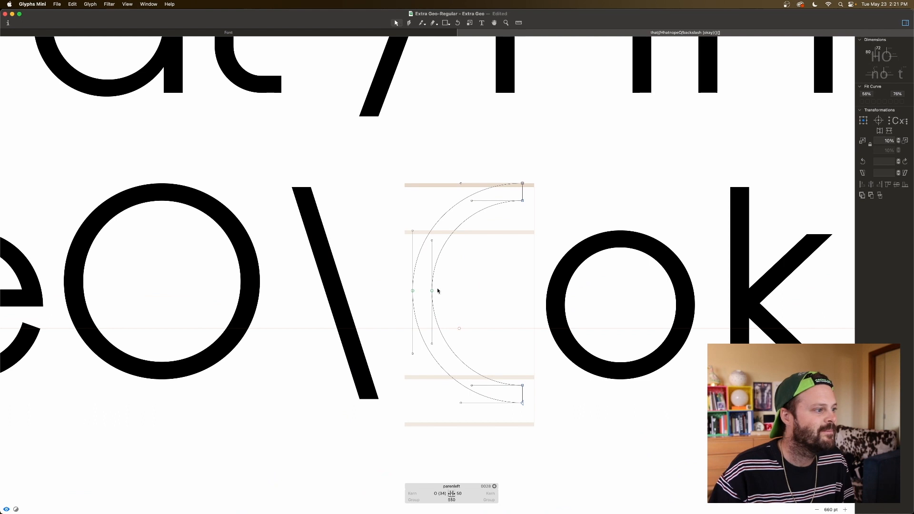
{"action": "left_click_drag", "start_coordinate": [405, 289], "coordinate": [461, 298]}
{"action": "key", "text": "super+Right"}
{"action": "key", "text": "super+Right"}
{"action": "key", "text": "super+Left"}
{"action": "key", "text": "space"}
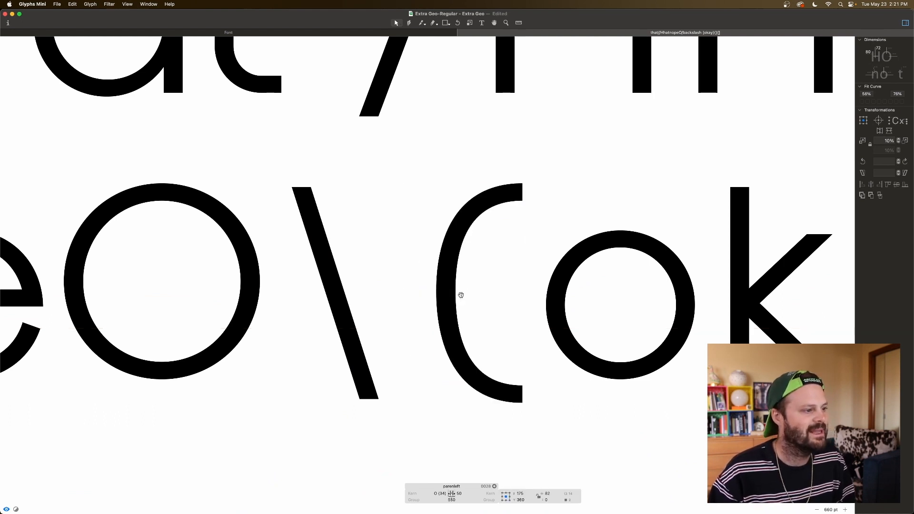
Step: Try refitting the left parenthesis's curves with Fit Curve and preview the smoothed outline
{"action": "key", "text": "super+a"}
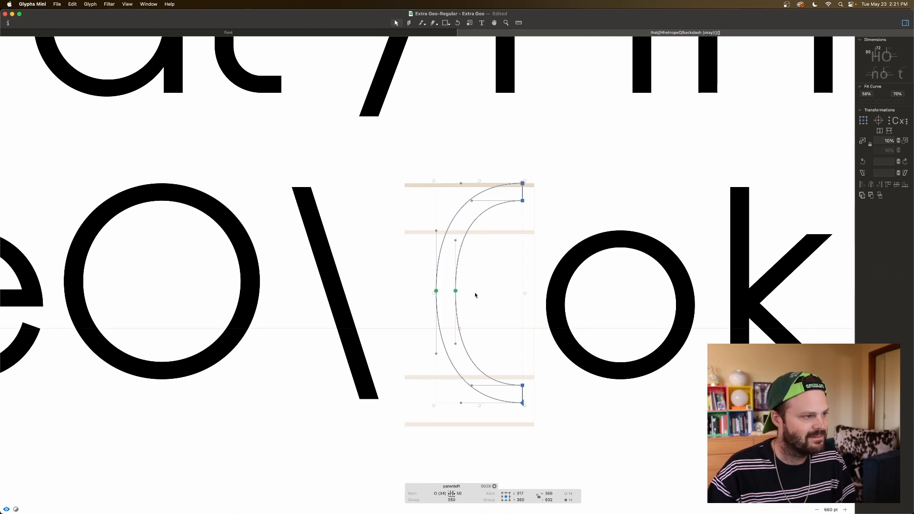
{"action": "key", "text": "space"}
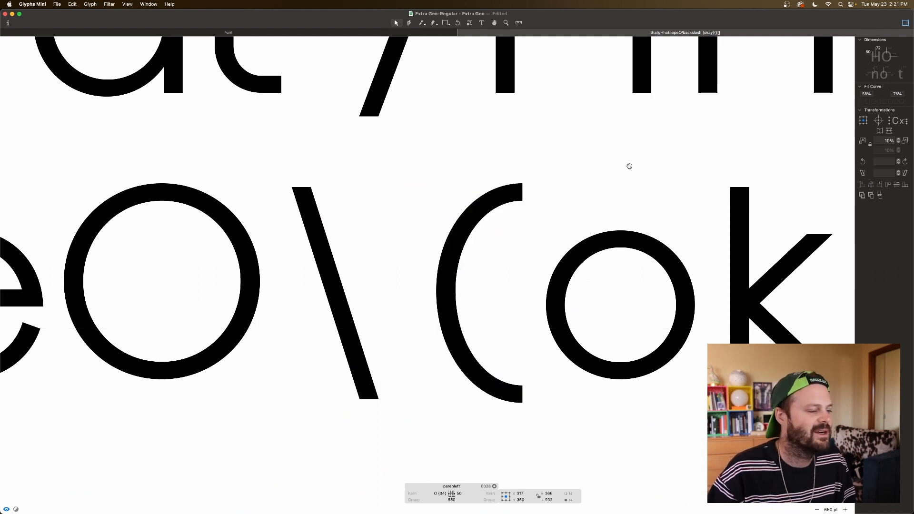
{"action": "left_click", "coordinate": [516, 222]}
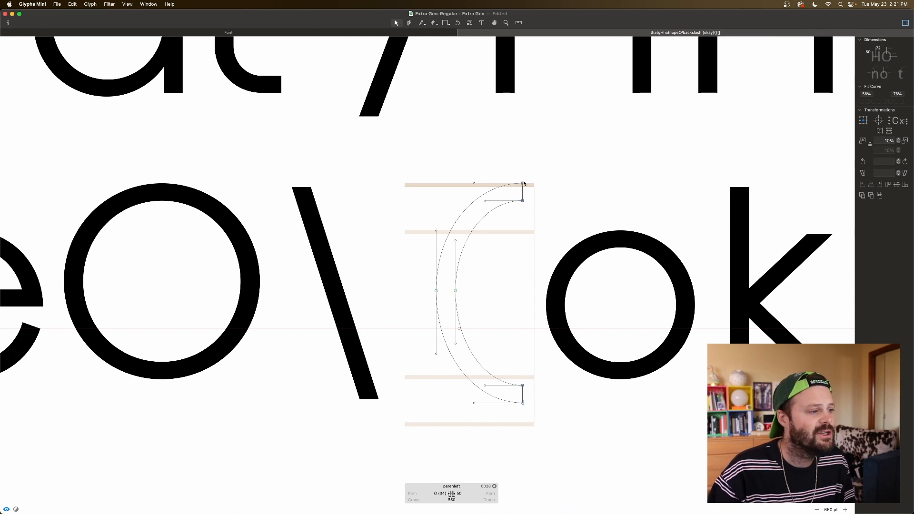
{"action": "key", "text": "space"}
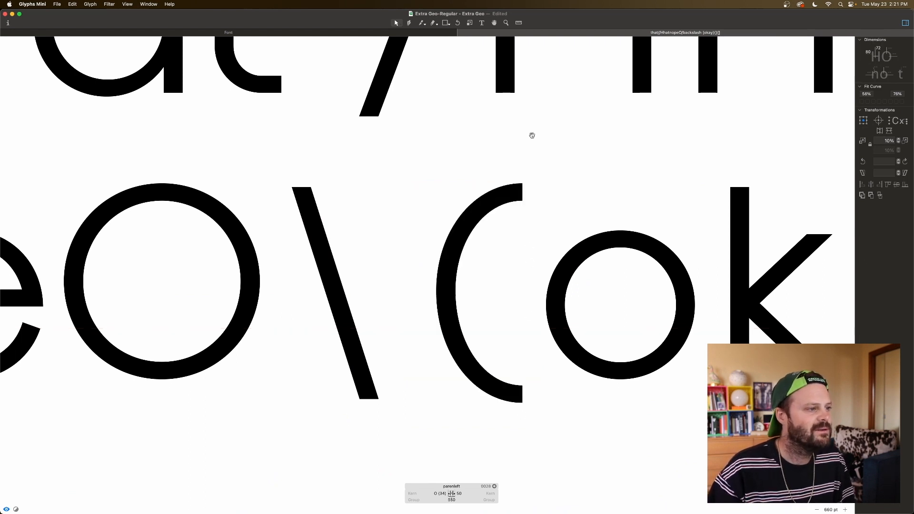
Step: Try reshaping both ends of the left parenthesis into horizontal cuts, and refit all its curves
{"action": "mouse_move", "coordinate": [521, 184]}
{"action": "left_mouse_down"}
{"action": "mouse_move", "coordinate": [501, 185]}
{"action": "mouse_move", "coordinate": [525, 189]}
{"action": "left_mouse_up"}
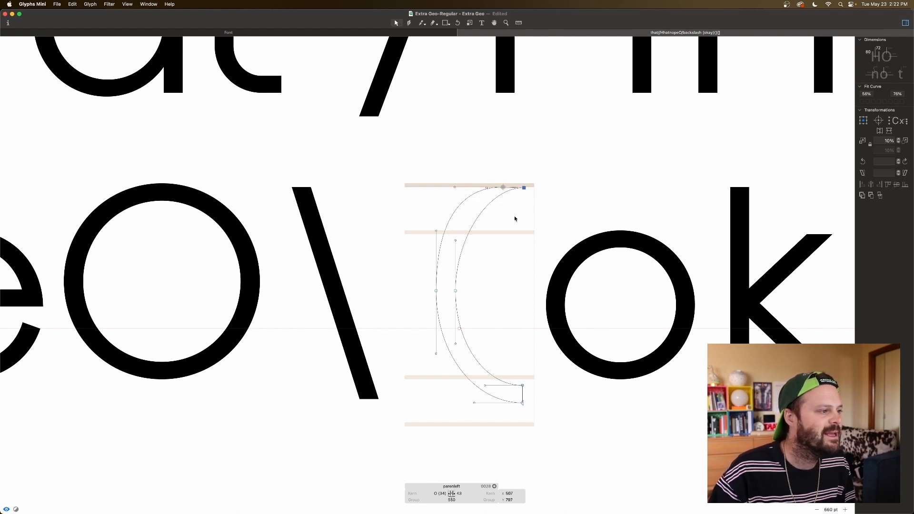
{"action": "mouse_move", "coordinate": [522, 402]}
{"action": "left_mouse_down"}
{"action": "mouse_move", "coordinate": [493, 403]}
{"action": "mouse_move", "coordinate": [514, 404]}
{"action": "left_mouse_up"}
{"action": "key", "text": "super+a"}
{"action": "left_click", "coordinate": [861, 103]}
{"action": "left_click", "coordinate": [461, 403]}
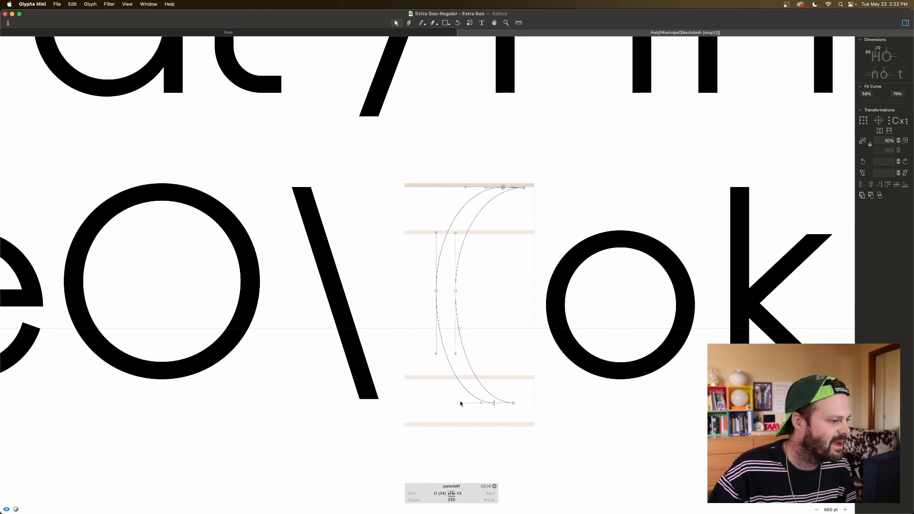
Step: Try angling the curve handles at the left parenthesis's bottom and top ends so the stroke leaves diagonally
{"action": "left_click_drag", "start_coordinate": [461, 403], "coordinate": [472, 387]}
{"action": "key", "text": "space"}
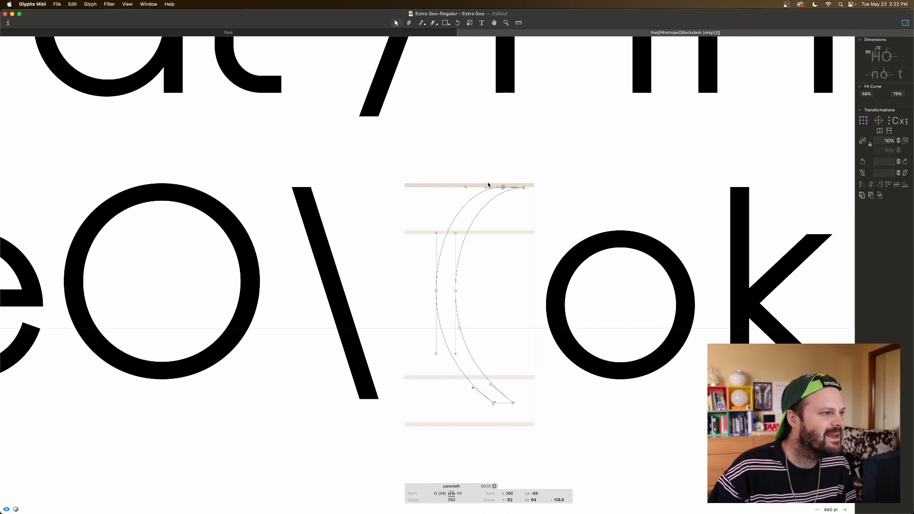
{"action": "mouse_move", "coordinate": [486, 189]}
{"action": "left_mouse_down"}
{"action": "mouse_move", "coordinate": [494, 204]}
{"action": "mouse_move", "coordinate": [499, 190]}
{"action": "mouse_move", "coordinate": [467, 189]}
{"action": "mouse_move", "coordinate": [478, 197]}
{"action": "mouse_move", "coordinate": [471, 196]}
{"action": "left_mouse_up"}
{"action": "key", "text": "space"}
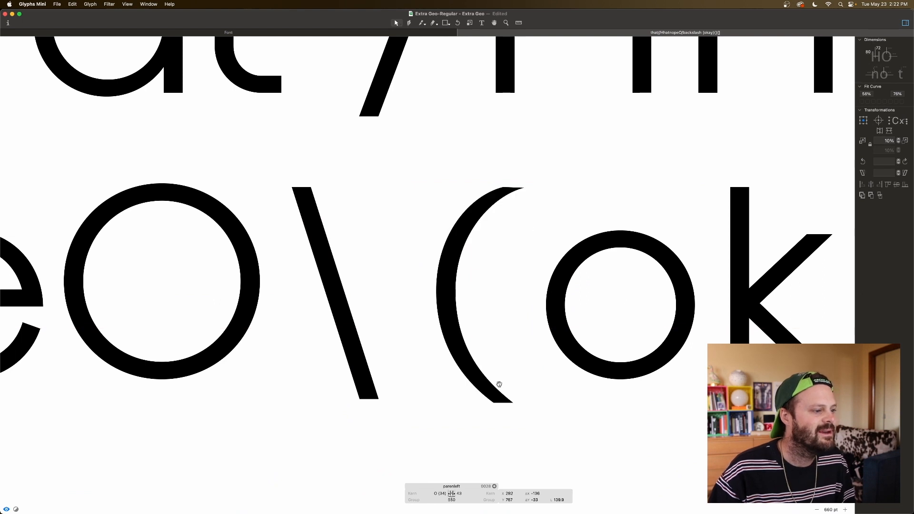
Step: Examine the reshaped parentheses around "okay" and the left parenthesis's outline up close
{"action": "key", "text": "super+minus"}
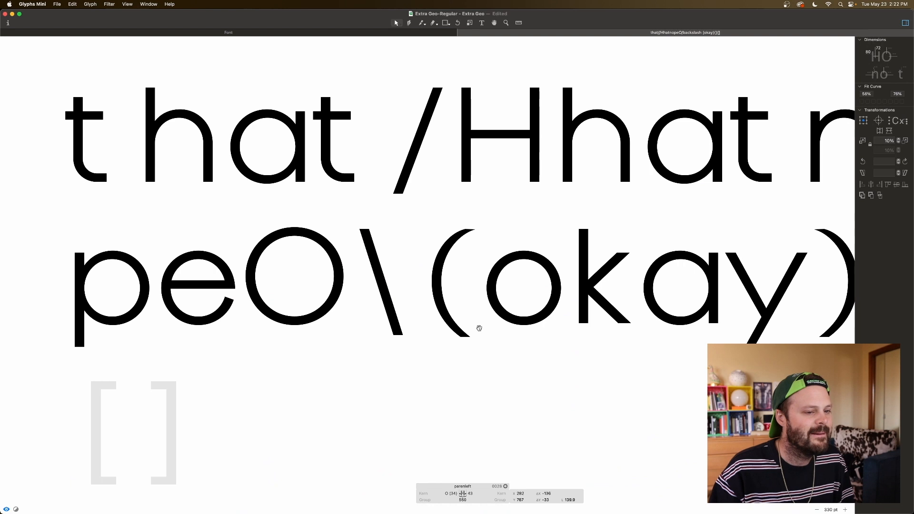
{"action": "scroll", "coordinate": [479, 328], "scroll_direction": "right", "scroll_amount": 5}
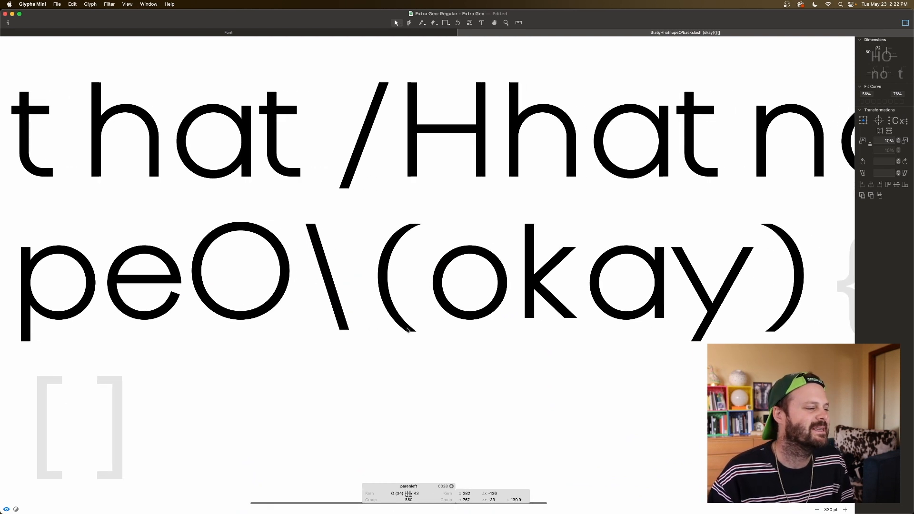
{"action": "double_click", "coordinate": [402, 298]}
{"action": "scroll", "coordinate": [408, 252], "scroll_direction": "right", "scroll_amount": 1}
{"action": "key", "text": "super+plus"}
{"action": "key", "text": "super+plus"}
{"action": "key", "text": "space"}
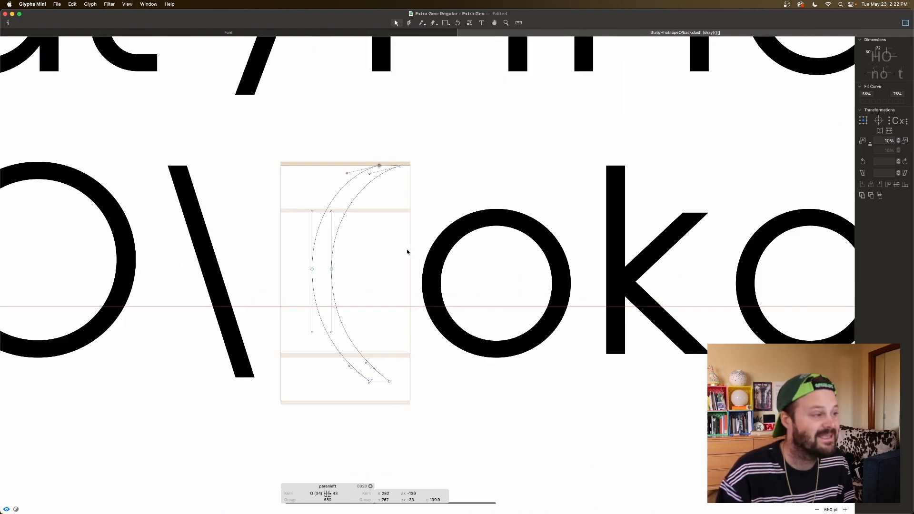
{"action": "scroll", "coordinate": [407, 250], "scroll_direction": "left", "scroll_amount": 5}
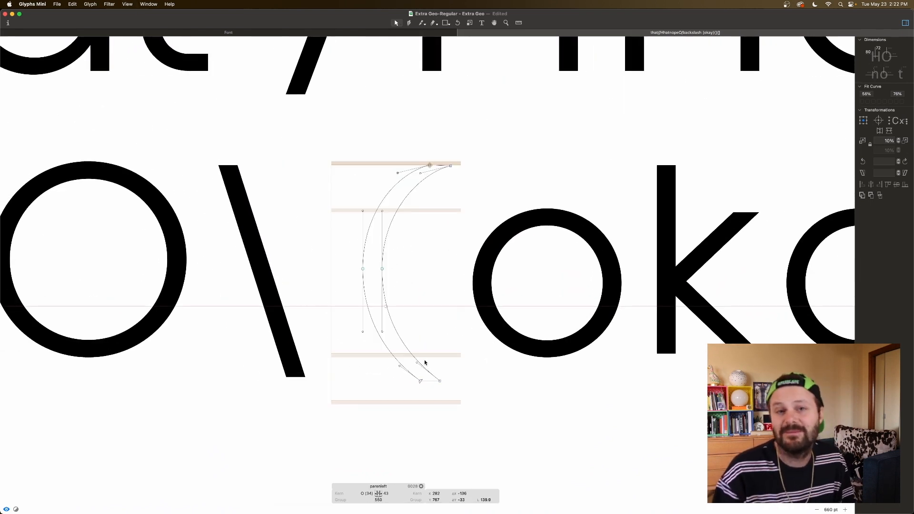
Step: Undo the narrowing, curve fitting and end reshaping of the left parenthesis
{"action": "key", "text": "super+z"}
{"action": "key", "text": "super+z"}
{"action": "key", "text": "super+z"}
{"action": "key", "text": "super+z"}
{"action": "key", "text": "super+z"}
{"action": "key", "text": "super+z"}
{"action": "key", "text": "super+z"}
{"action": "key", "text": "super+z"}
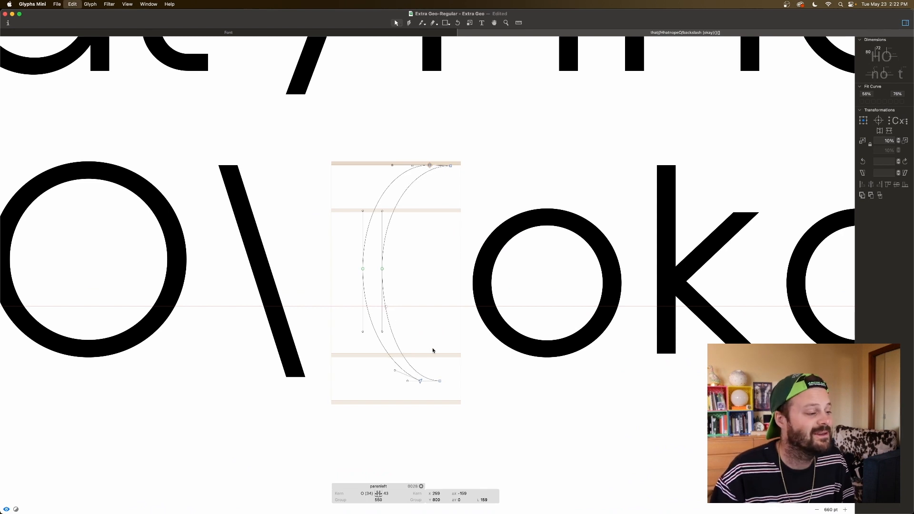
{"action": "key", "text": "super+z"}
{"action": "key", "text": "super+shift+z"}
Step: Examine the round parentheses around "okay" together with the rest of the sample text
{"action": "left_click", "coordinate": [432, 317]}
{"action": "key", "text": "super+minus"}
{"action": "key", "text": "super+minus"}
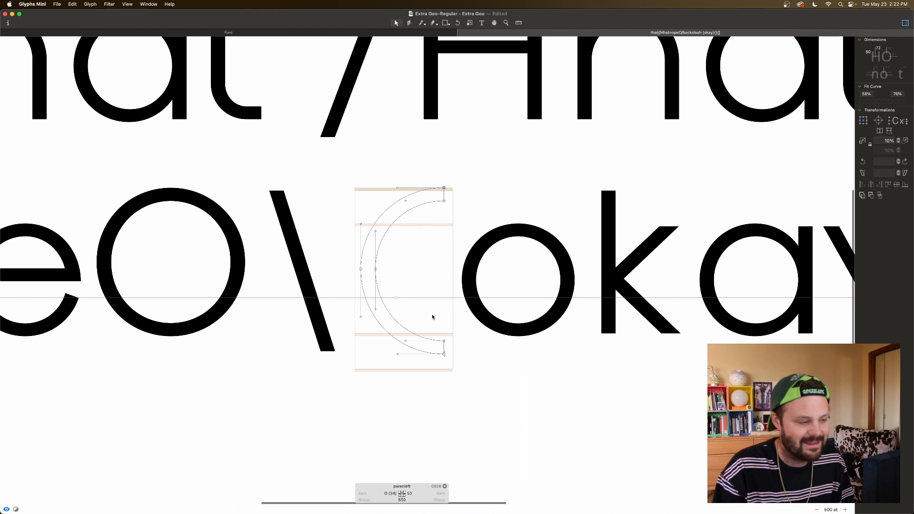
{"action": "key", "text": "space"}
{"action": "scroll", "coordinate": [432, 317], "scroll_direction": "right", "scroll_amount": 8}
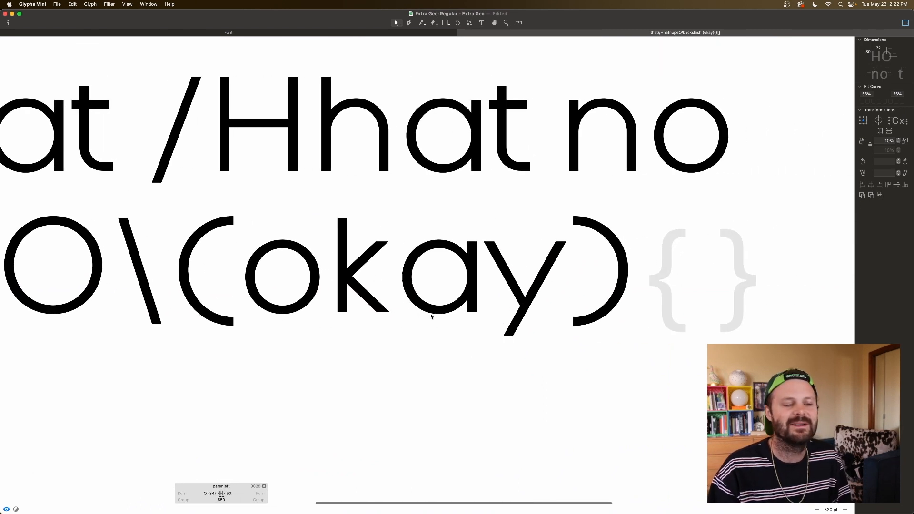
{"action": "scroll", "coordinate": [431, 314], "scroll_direction": "left", "scroll_amount": 5}
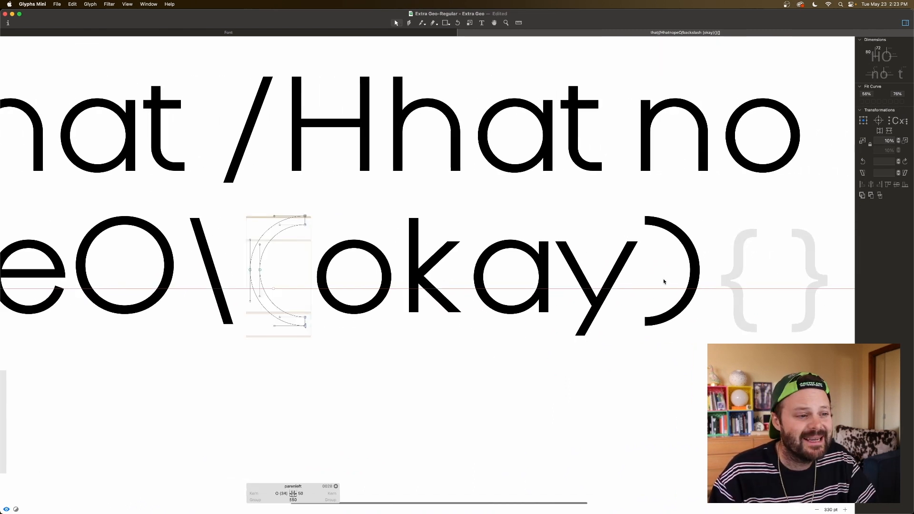
{"action": "scroll", "coordinate": [733, 264], "scroll_direction": "left", "scroll_amount": 10}
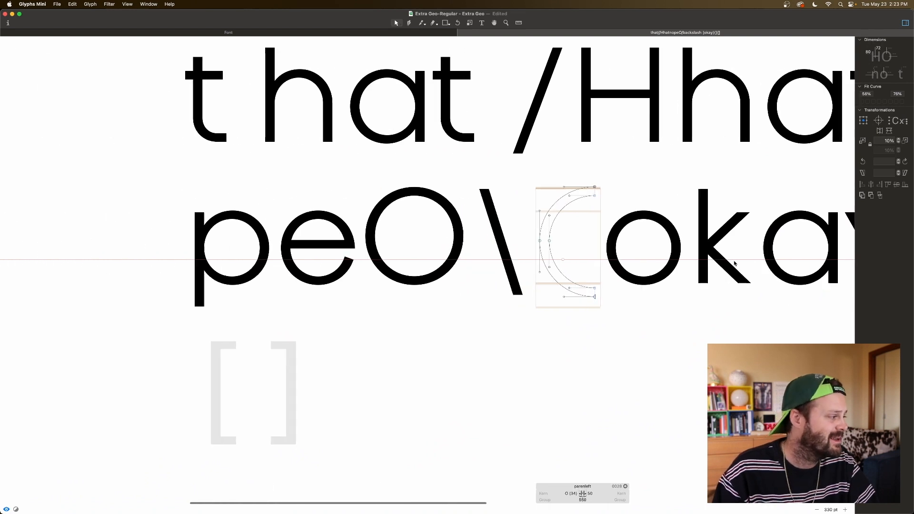
Step: Add the lowercase l as a component in the empty left square bracket glyph
{"action": "scroll", "coordinate": [435, 402], "scroll_direction": "down", "scroll_amount": 2}
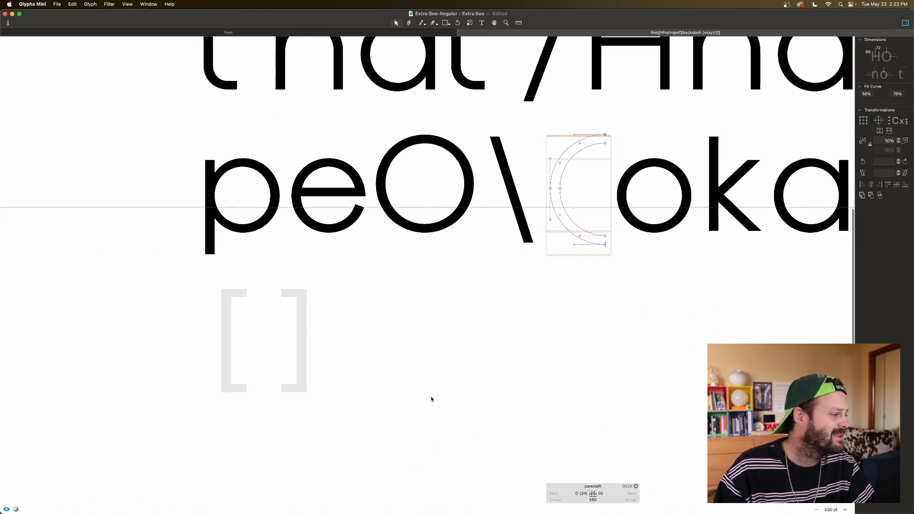
{"action": "double_click", "coordinate": [249, 351]}
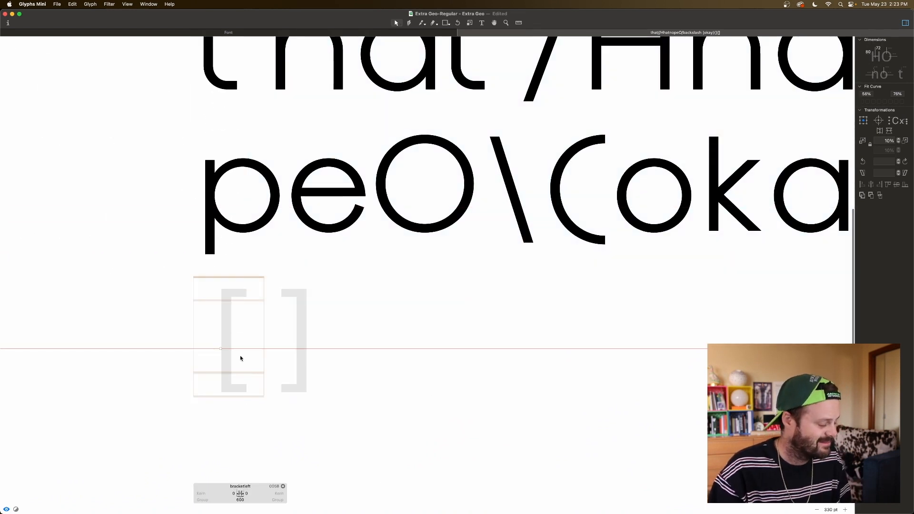
{"action": "right_click", "coordinate": [240, 358]}
{"action": "left_click", "coordinate": [248, 357]}
{"action": "type", "text": "l"}
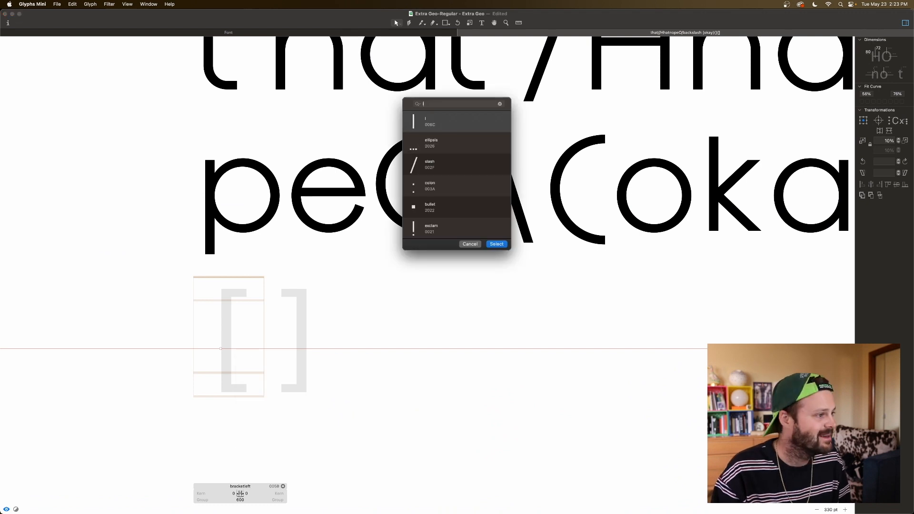
{"action": "key", "text": "Return"}
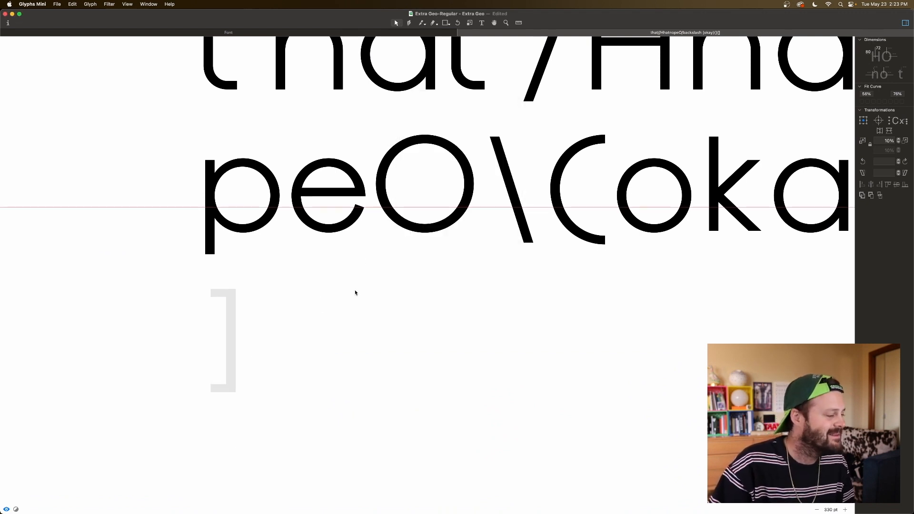
{"action": "scroll", "coordinate": [387, 298], "scroll_direction": "right", "scroll_amount": 13}
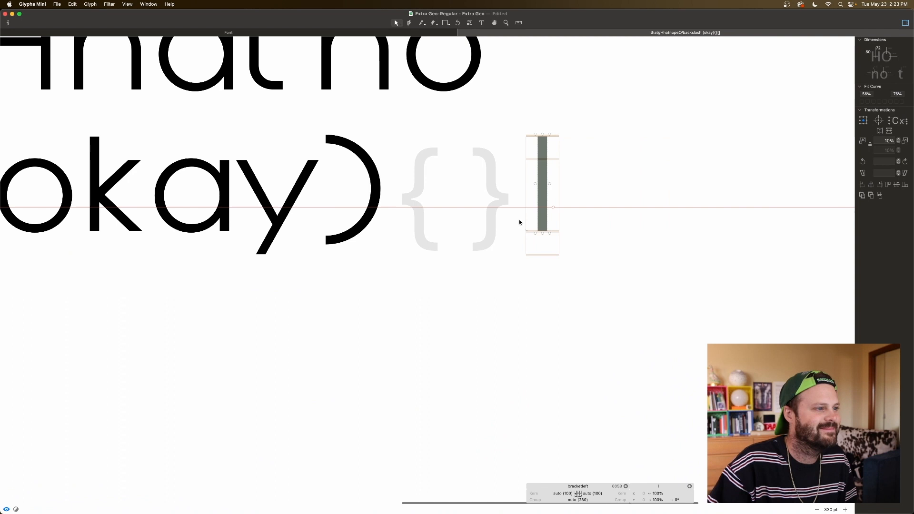
Step: Decompose the l component in the left bracket and extend the stem's bottom end down to y -100
{"action": "right_click", "coordinate": [540, 224]}
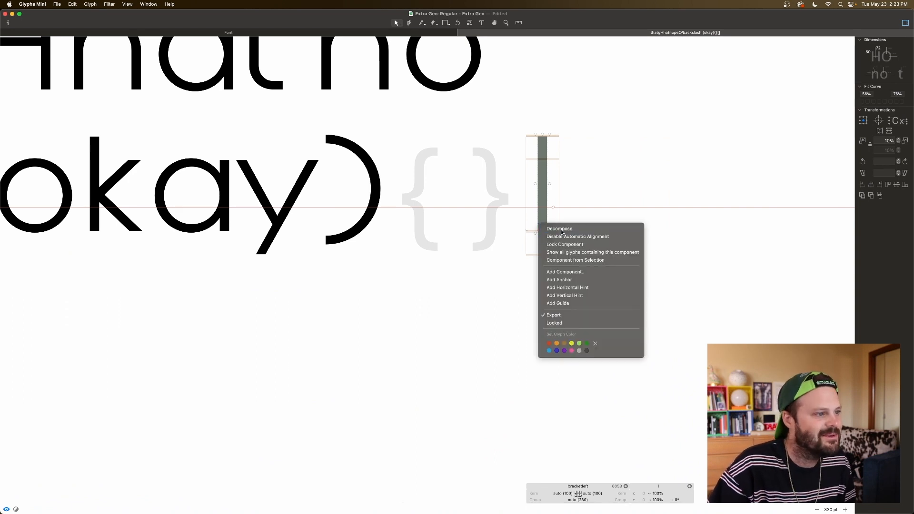
{"action": "left_click", "coordinate": [560, 229]}
{"action": "left_click_drag", "start_coordinate": [557, 225], "coordinate": [527, 240]}
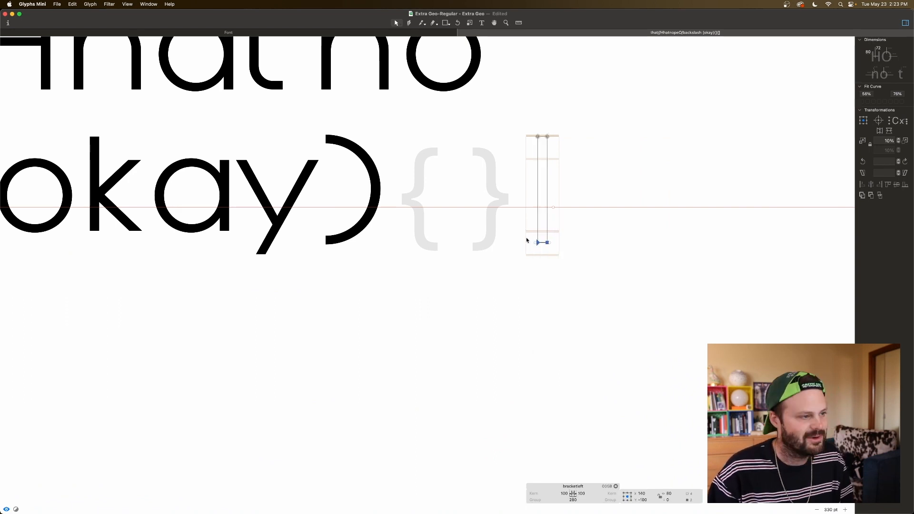
{"action": "left_click", "coordinate": [555, 163]}
Step: Draw a rectangle about 207 units wide and 72 high from the stem's top as the left bracket's upper arm
{"action": "key", "text": "super+plus"}
{"action": "key", "text": "super+plus"}
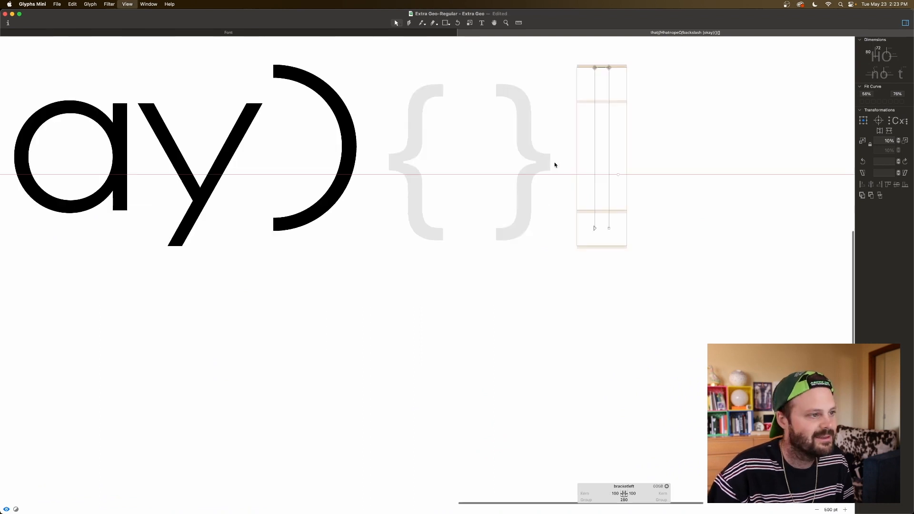
{"action": "scroll", "coordinate": [547, 169], "scroll_direction": "up", "scroll_amount": 2}
{"action": "scroll", "coordinate": [547, 169], "scroll_direction": "right", "scroll_amount": 5}
{"action": "key", "text": "f"}
{"action": "scroll", "coordinate": [523, 75], "scroll_direction": "down", "scroll_amount": 1}
{"action": "key", "text": "super+z"}
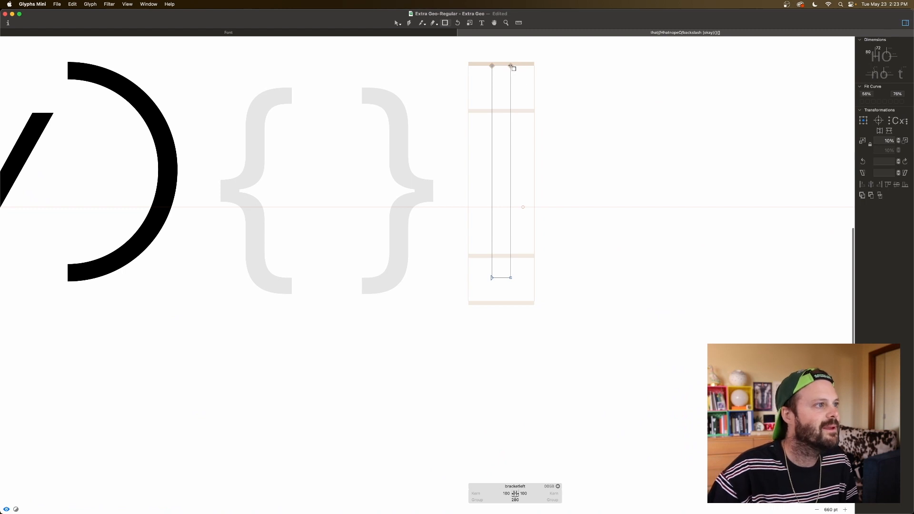
{"action": "left_click_drag", "start_coordinate": [511, 65], "coordinate": [560, 83]}
{"action": "key", "text": "space"}
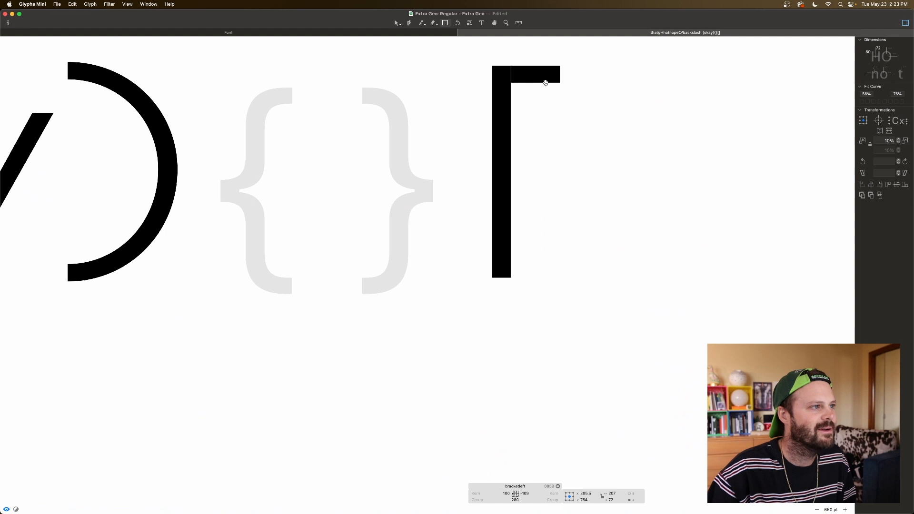
Step: Nudge the upper arm flush with the stem's top edge and against its side to close the hairline gap
{"action": "key", "text": "v"}
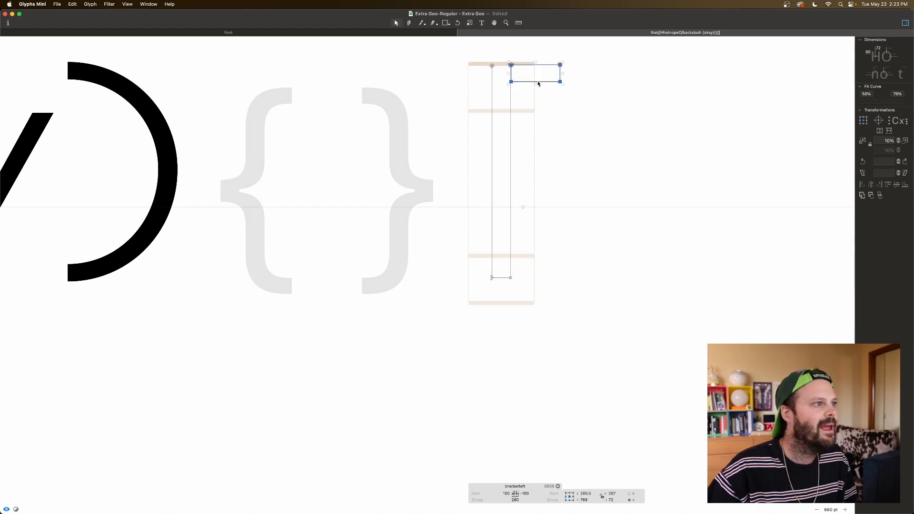
{"action": "key", "text": "Down"}
{"action": "key", "text": "Up"}
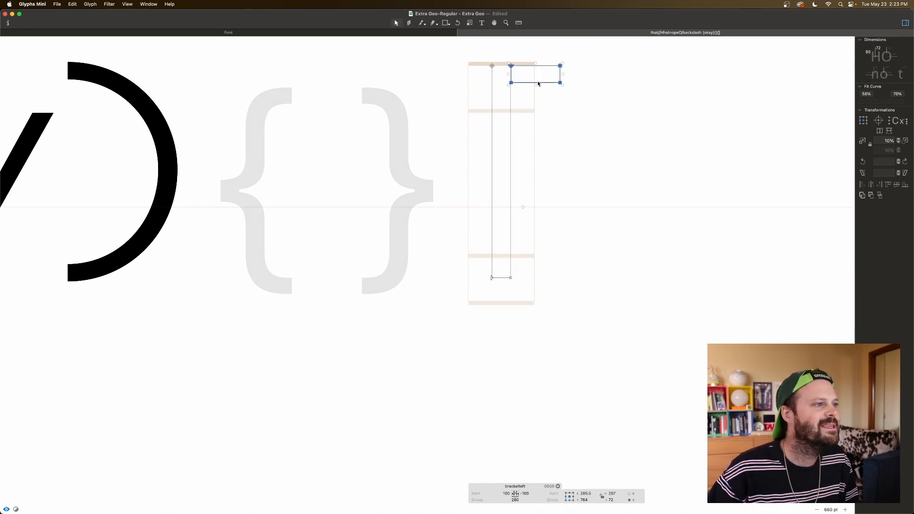
{"action": "key", "text": "space"}
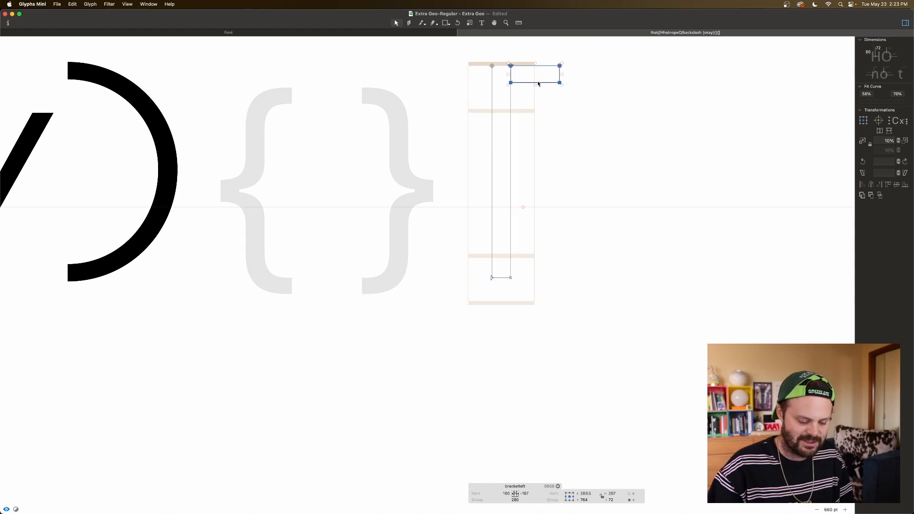
Step: Compare the partial left bracket with the width of the parentheses around "okay"
{"action": "key", "text": "super+minus"}
{"action": "key", "text": "super+minus"}
{"action": "scroll", "coordinate": [305, 248], "scroll_direction": "down", "scroll_amount": 2}
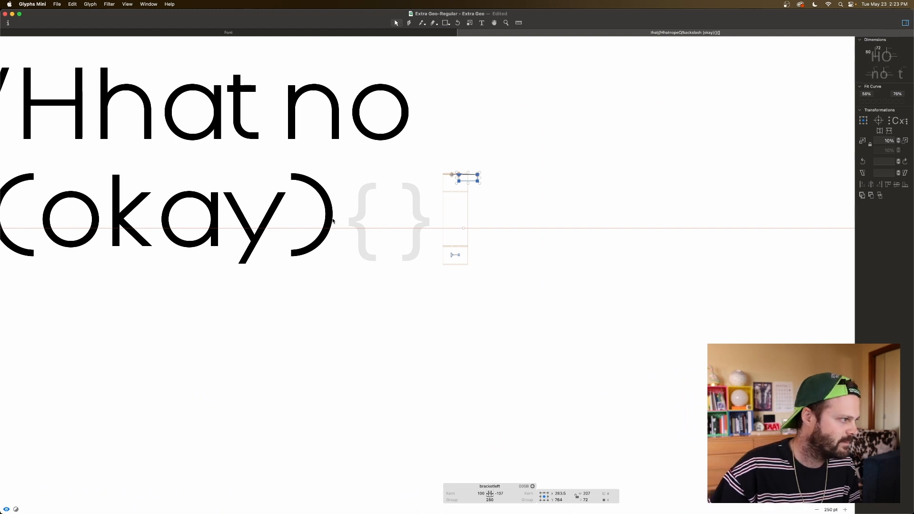
{"action": "double_click", "coordinate": [305, 186]}
{"action": "scroll", "coordinate": [315, 229], "scroll_direction": "left", "scroll_amount": 5}
{"action": "scroll", "coordinate": [199, 236], "scroll_direction": "left", "scroll_amount": 5}
{"action": "double_click", "coordinate": [187, 237]}
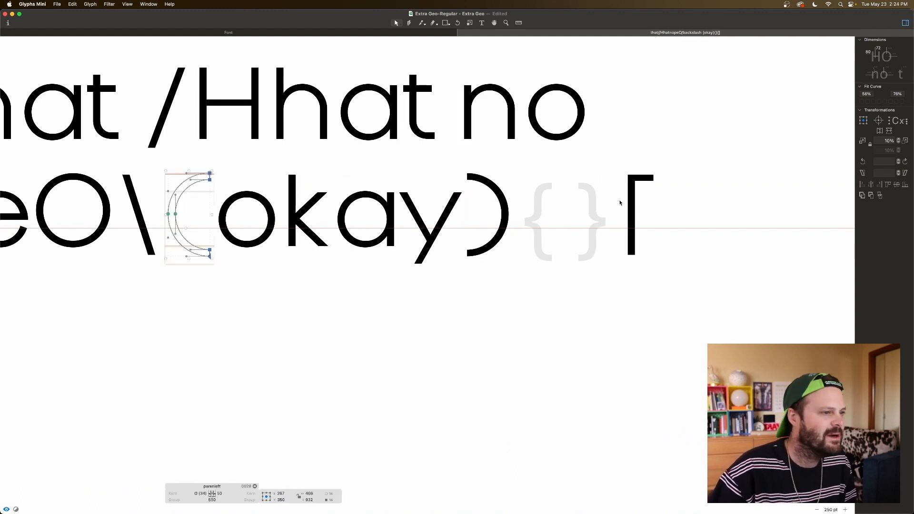
{"action": "scroll", "coordinate": [636, 206], "scroll_direction": "right", "scroll_amount": 1}
Step: Lengthen the left bracket's upper arm by moving its outer end until the right sidebearing is -270, and select the arm
{"action": "left_click", "coordinate": [639, 185]}
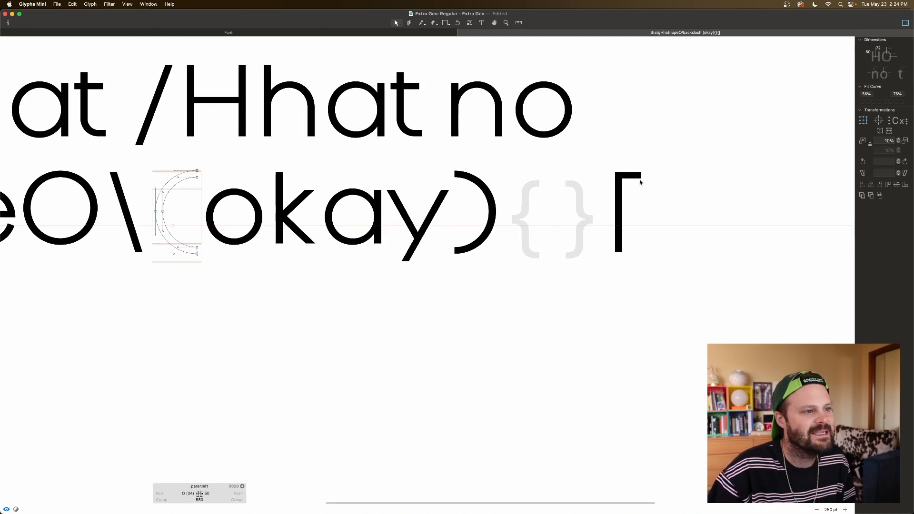
{"action": "double_click", "coordinate": [618, 194]}
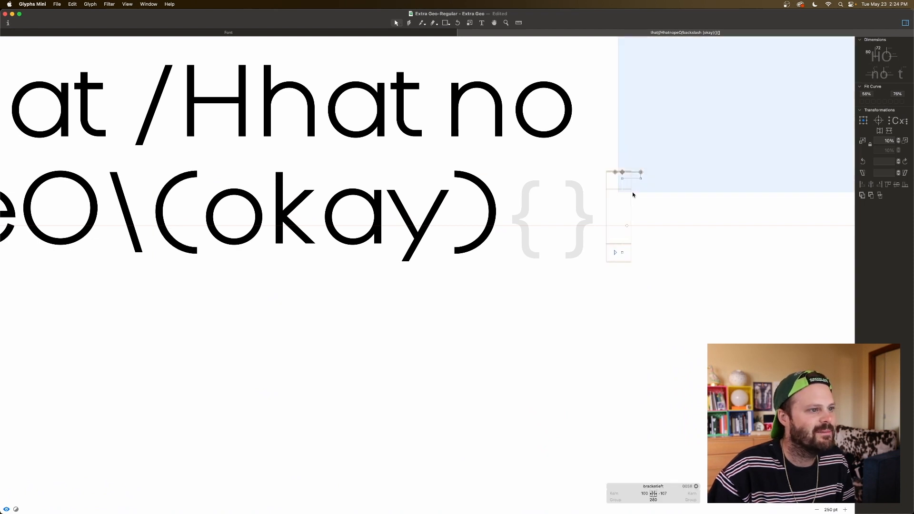
{"action": "key", "text": "super+a"}
{"action": "left_click", "coordinate": [624, 192]}
{"action": "left_click_drag", "start_coordinate": [648, 167], "coordinate": [638, 185]}
{"action": "key", "text": "shift+Right"}
{"action": "key", "text": "shift+super+Right"}
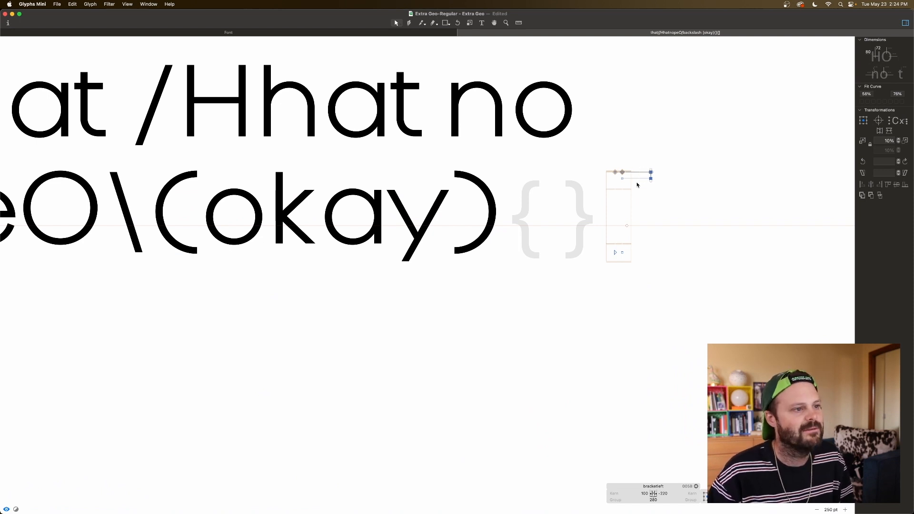
{"action": "key", "text": "space"}
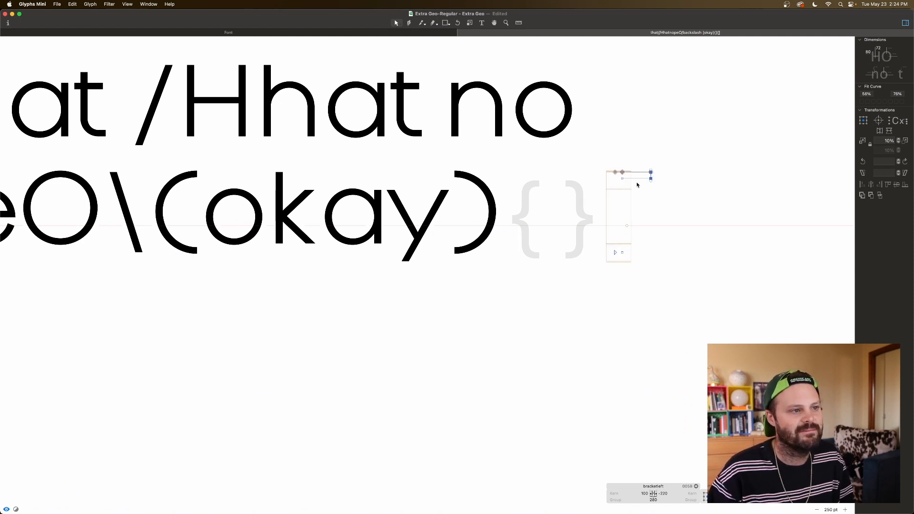
{"action": "key", "text": "shift+Right"}
{"action": "key", "text": "shift+Right"}
{"action": "key", "text": "shift+Right"}
{"action": "key", "text": "shift+Right"}
{"action": "key", "text": "shift+Right"}
{"action": "key", "text": "space"}
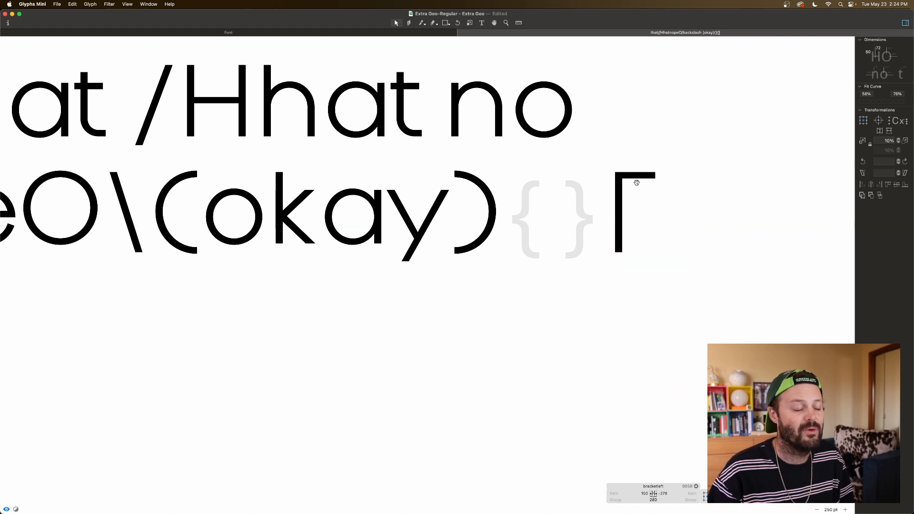
{"action": "double_click", "coordinate": [636, 179]}
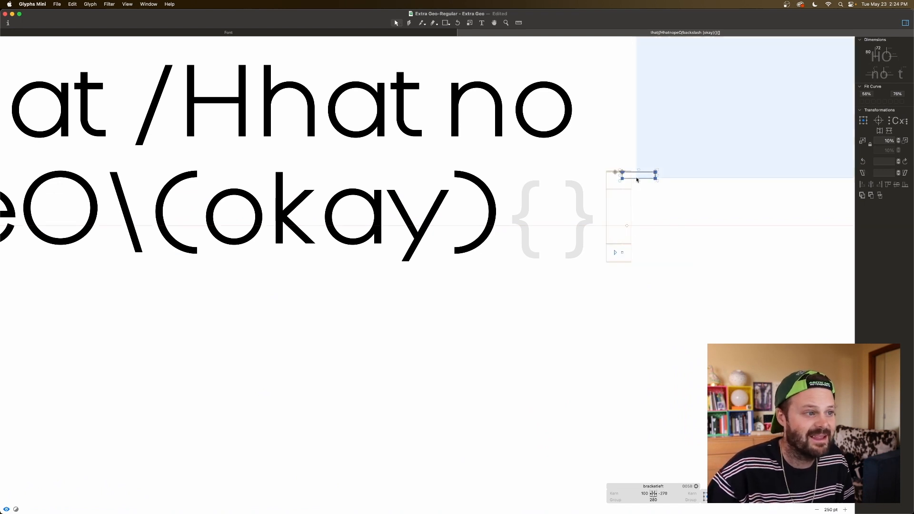
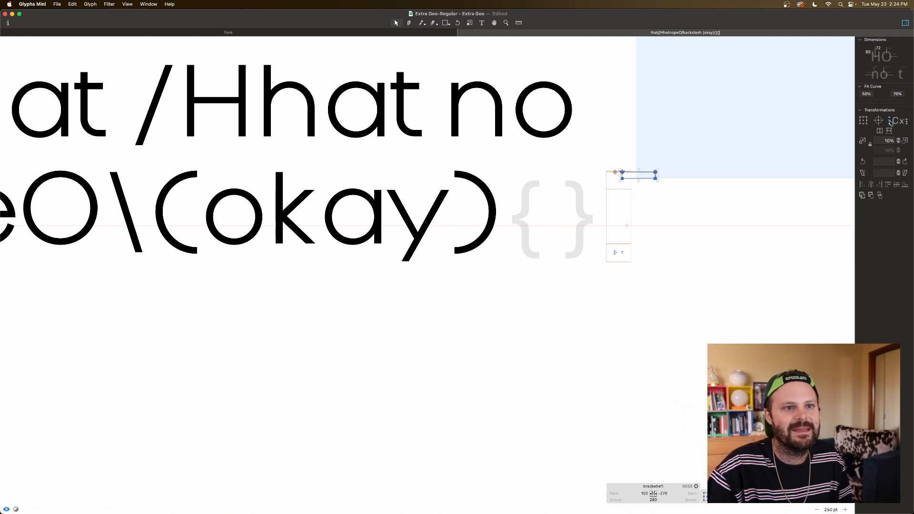
Step: Flip a copy of the upper arm vertically and move it flush with the stem's lower end as the bracket's lower arm
{"action": "left_click", "coordinate": [888, 131]}
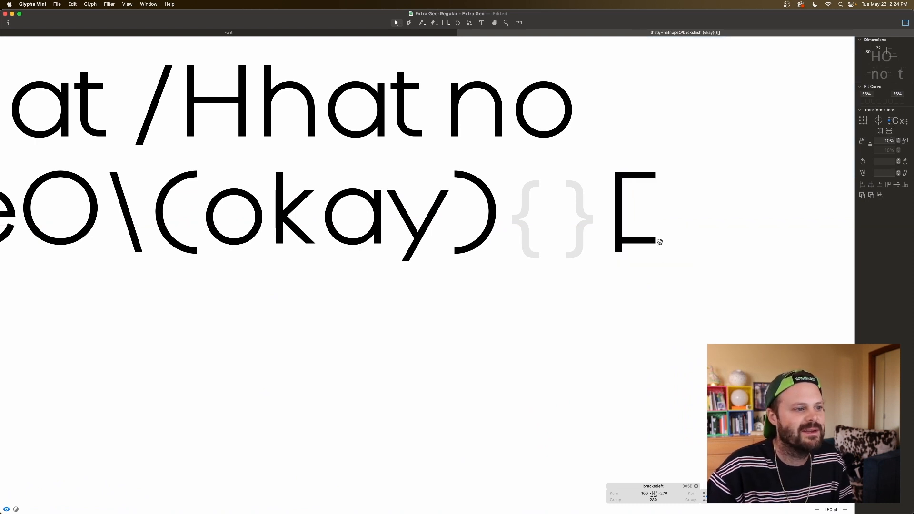
{"action": "key", "text": "shift+Down"}
{"action": "key", "text": "shift+Down"}
{"action": "key", "text": "shift+Down"}
{"action": "key", "text": "shift+Down"}
{"action": "key", "text": "shift+Down"}
{"action": "key", "text": "shift+Down"}
{"action": "key", "text": "shift+Down"}
{"action": "key", "text": "shift+Down"}
{"action": "key", "text": "shift+Down"}
{"action": "key", "text": "shift+Down"}
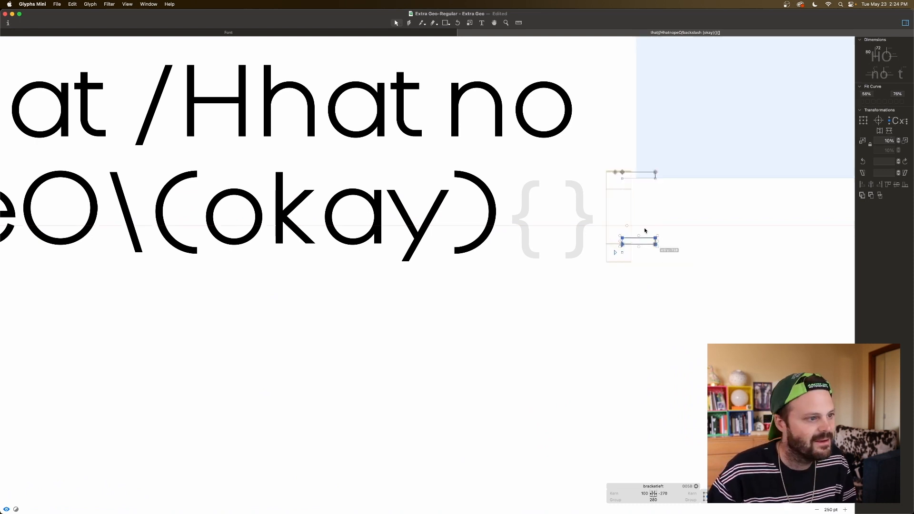
{"action": "key", "text": "space"}
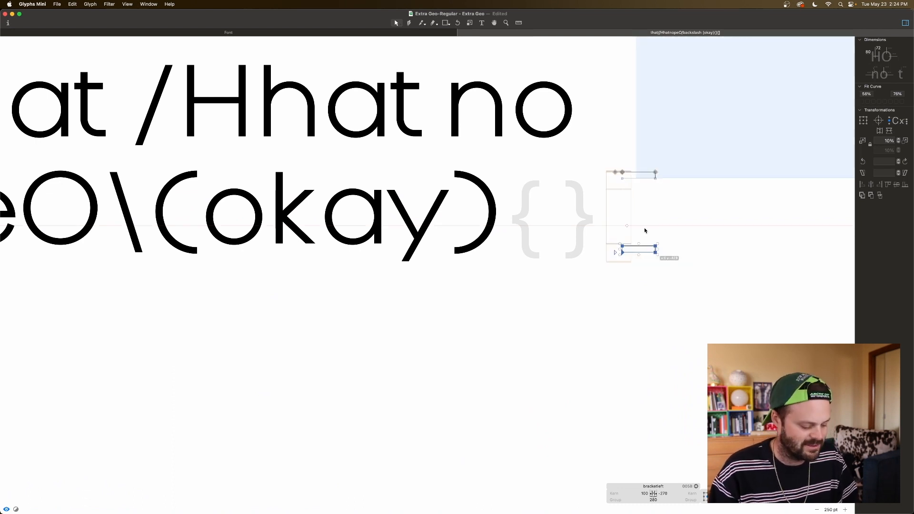
Step: Set the left bracket's right sidebearing to 50
{"action": "left_click", "coordinate": [668, 492]}
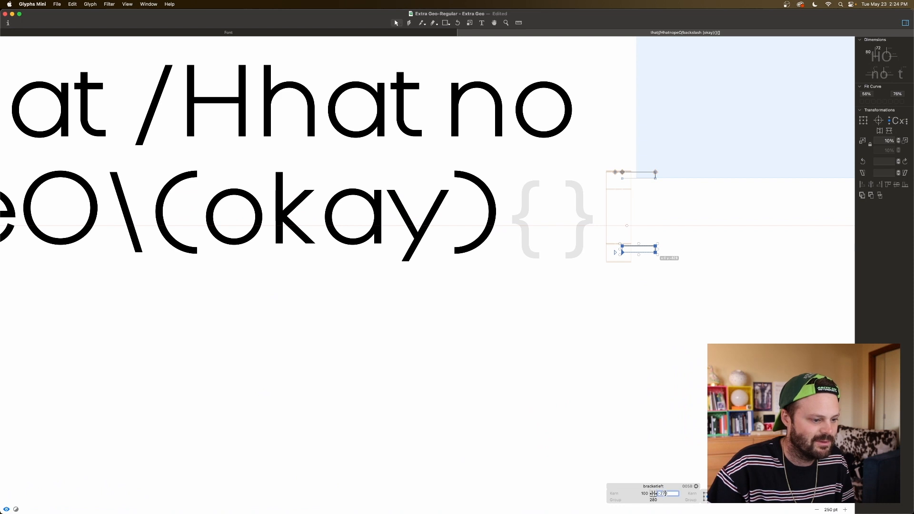
{"action": "type", "text": "50"}
{"action": "key", "text": "Tab"}
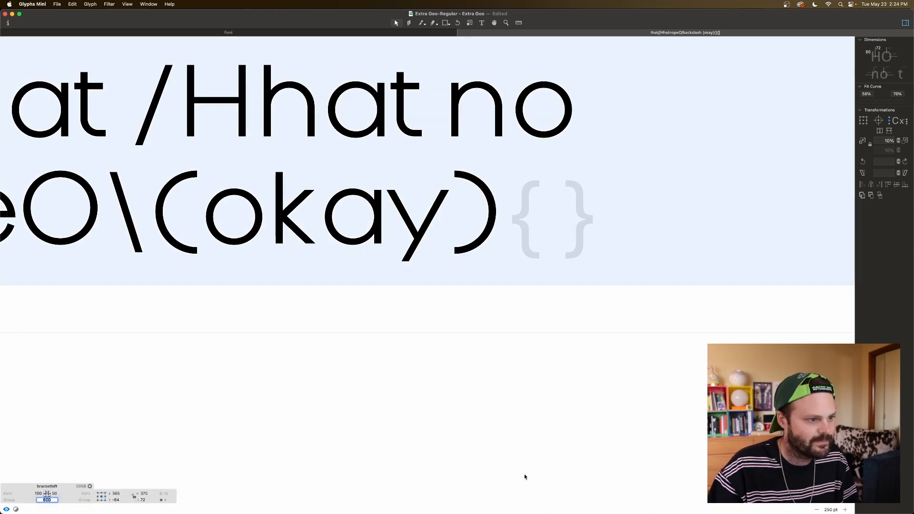
Step: Add bracketleft as a component in the right bracket glyph and flip it horizontally
{"action": "scroll", "coordinate": [416, 362], "scroll_direction": "left", "scroll_amount": 5}
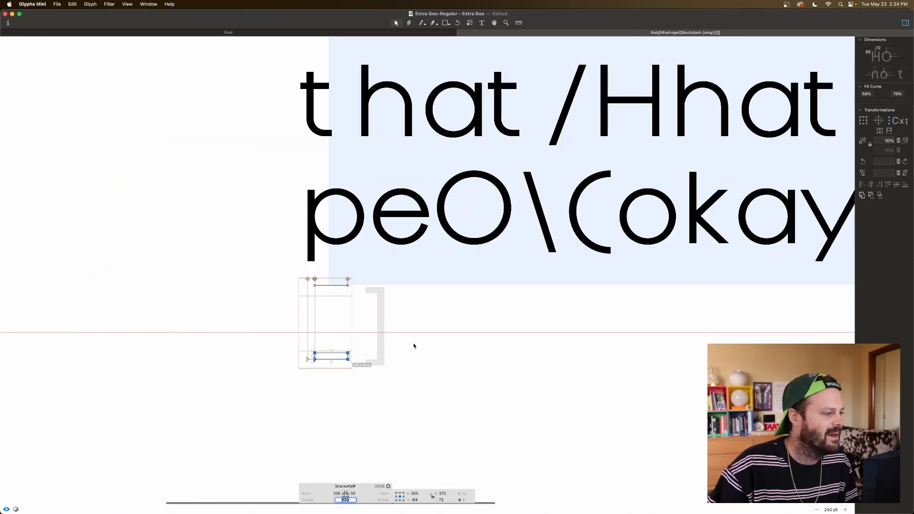
{"action": "left_click", "coordinate": [379, 330]}
{"action": "right_click", "coordinate": [378, 327]}
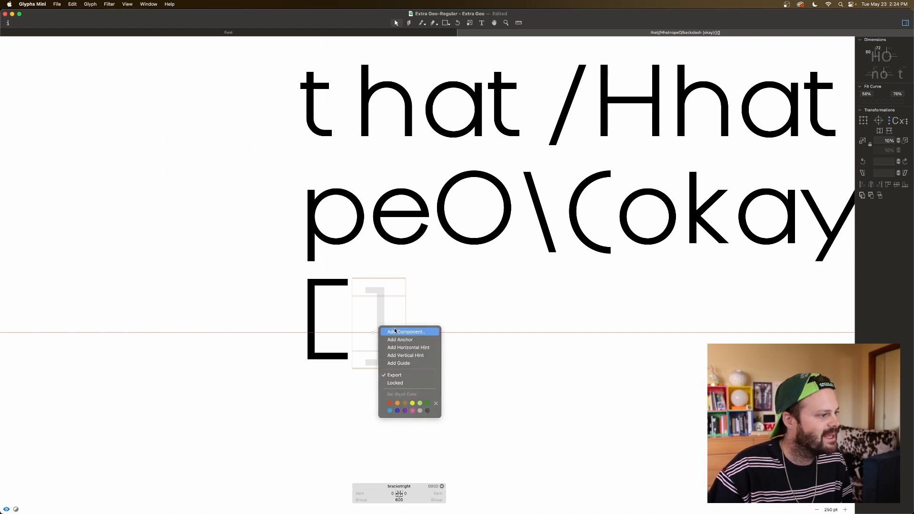
{"action": "left_click", "coordinate": [395, 332]}
{"action": "type", "text": "l"}
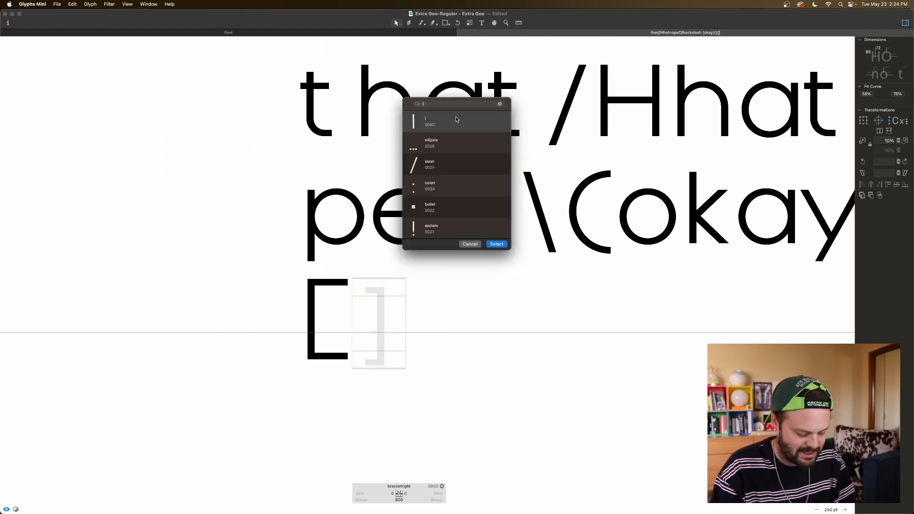
{"action": "key", "text": "BackSpace"}
{"action": "type", "text": "br"}
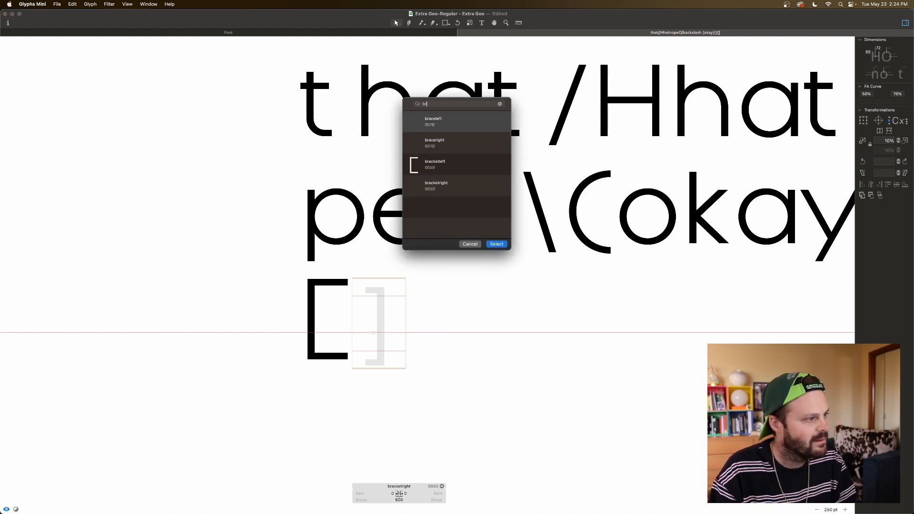
{"action": "double_click", "coordinate": [449, 166]}
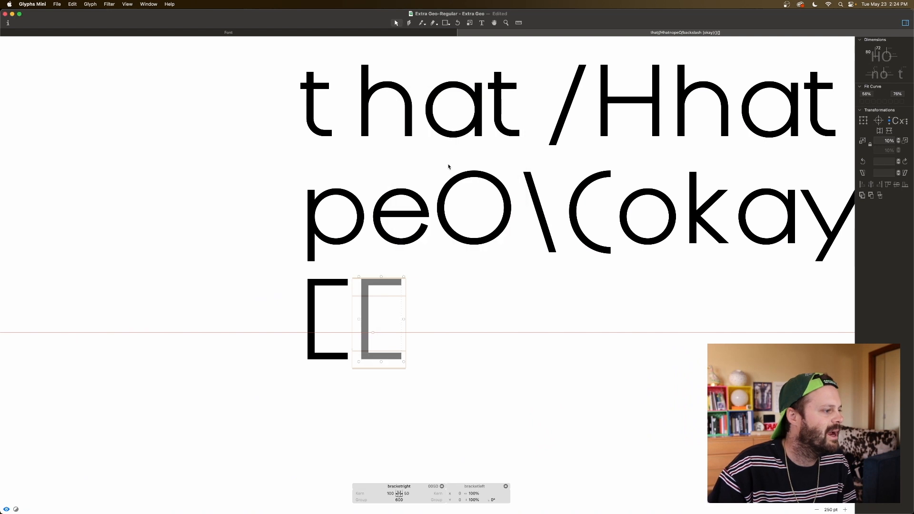
{"action": "left_click", "coordinate": [879, 130]}
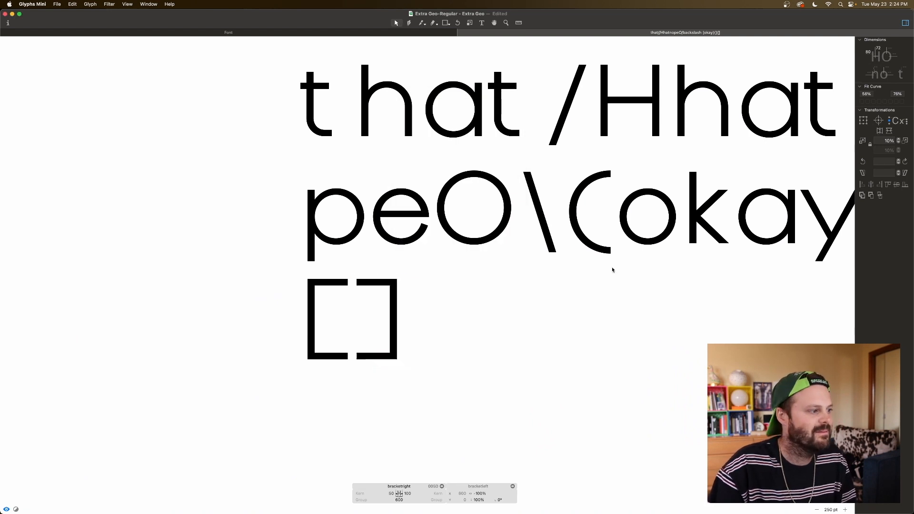
Step: Test the brackets around the word "code" in the sample text, and remove the word again
{"action": "left_click", "coordinate": [479, 23]}
{"action": "type", "text": "code"}
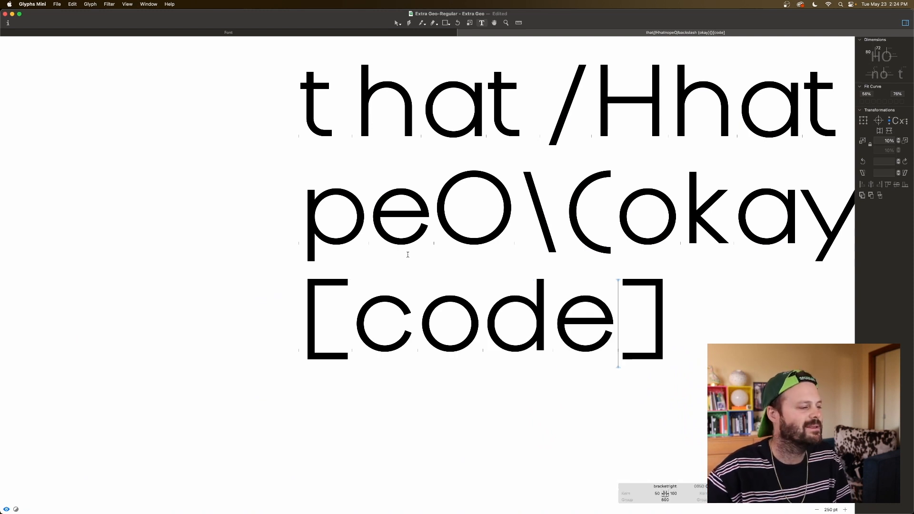
{"action": "key", "text": "BackSpace"}
{"action": "key", "text": "BackSpace"}
{"action": "key", "text": "BackSpace"}
{"action": "key", "text": "BackSpace"}
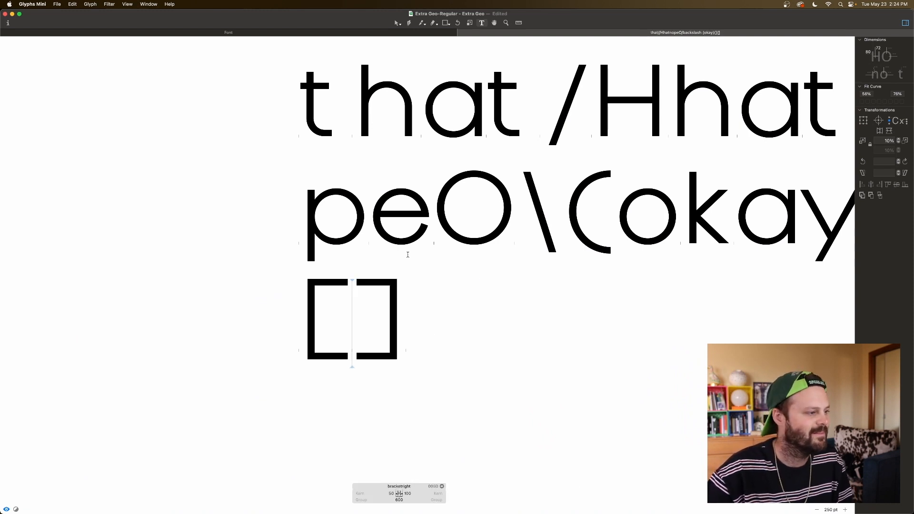
Step: Insert a lowercase f between the closing parenthesis and the left brace in the sample text
{"action": "scroll", "coordinate": [464, 275], "scroll_direction": "right", "scroll_amount": 10}
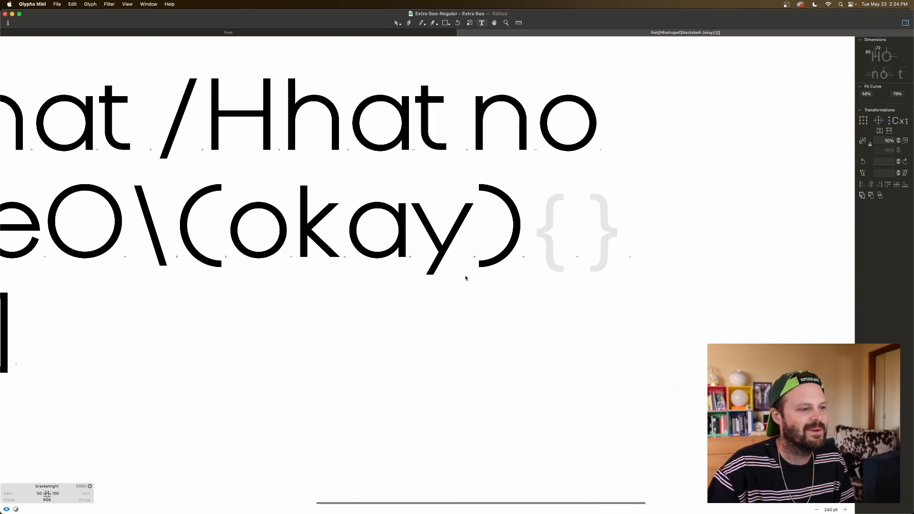
{"action": "scroll", "coordinate": [538, 231], "scroll_direction": "up", "scroll_amount": 1}
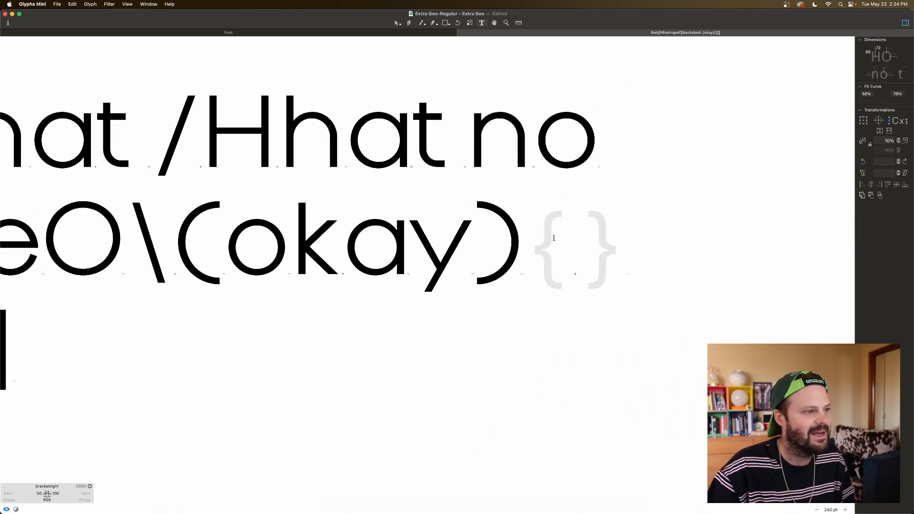
{"action": "scroll", "coordinate": [553, 245], "scroll_direction": "up", "scroll_amount": 10}
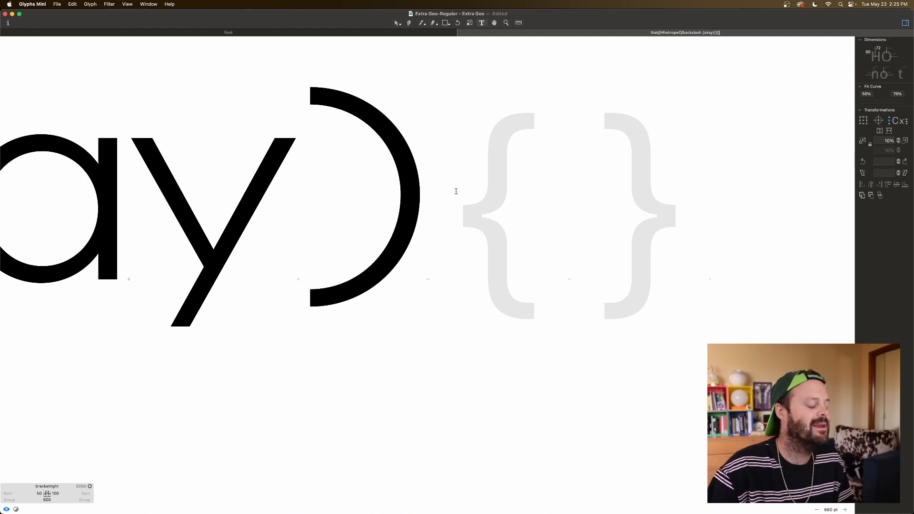
{"action": "left_click", "coordinate": [456, 192]}
{"action": "type", "text": "f"}
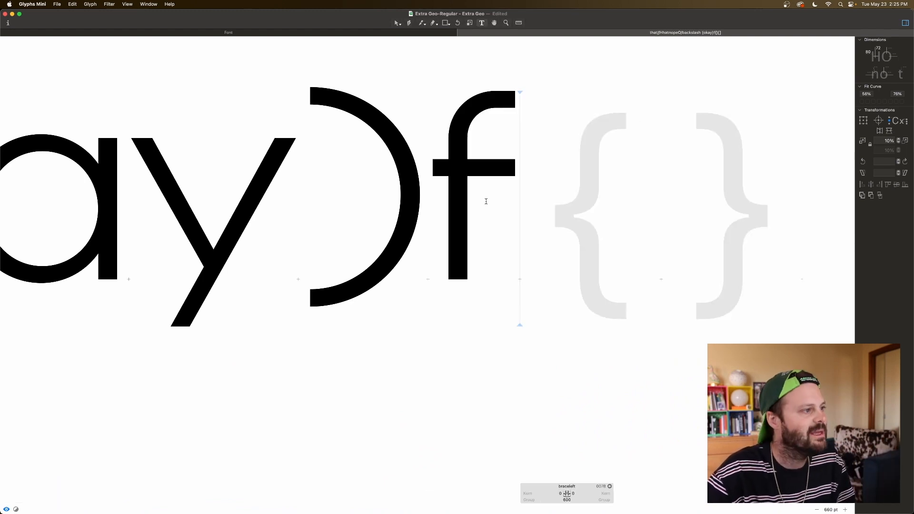
Step: Copy the f's hooked stem without its crossbar and paste it into the left brace glyph
{"action": "key", "text": "Escape"}
{"action": "left_click_drag", "start_coordinate": [528, 83], "coordinate": [445, 146]}
{"action": "left_click_drag", "start_coordinate": [432, 272], "coordinate": [477, 298]}
{"action": "double_click", "coordinate": [506, 108]}
{"action": "double_click", "coordinate": [467, 205], "text": "shift"}
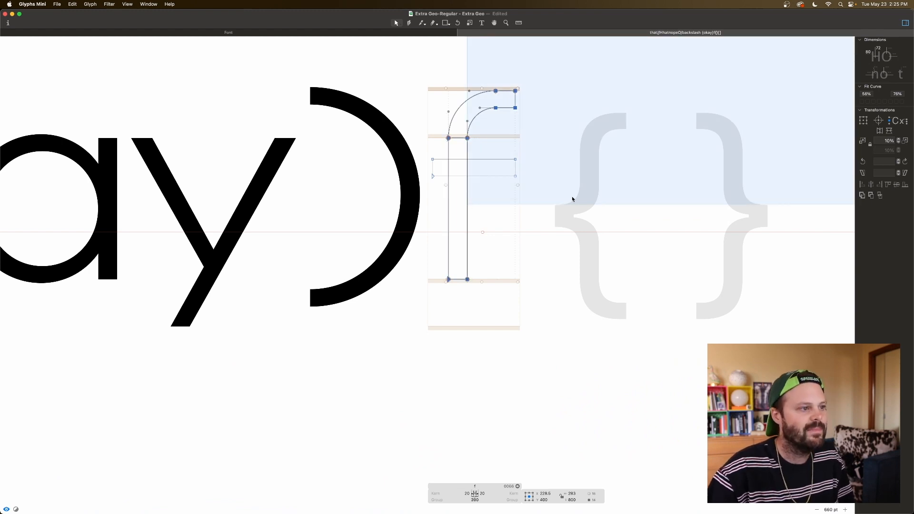
{"action": "double_click", "coordinate": [592, 220]}
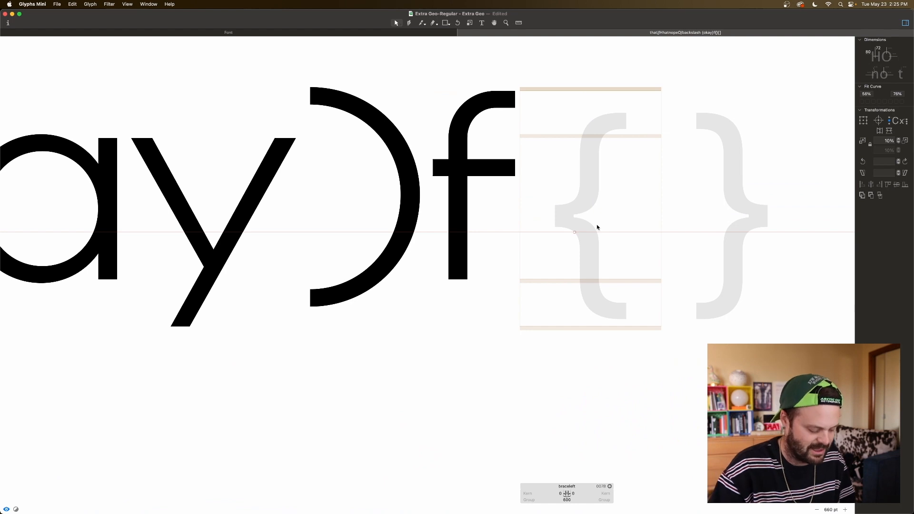
{"action": "key", "text": "super+v"}
Step: Shorten the pasted stem by raising its bottom points to just below the start of the hook's curve
{"action": "left_click_drag", "start_coordinate": [579, 259], "coordinate": [527, 292]}
{"action": "key", "text": "super+shift+Up"}
{"action": "key", "text": "super+shift+Up"}
{"action": "key", "text": "super+shift+Up"}
{"action": "key", "text": "super+shift+Up"}
{"action": "key", "text": "super+shift+Up"}
{"action": "key", "text": "super+Up"}
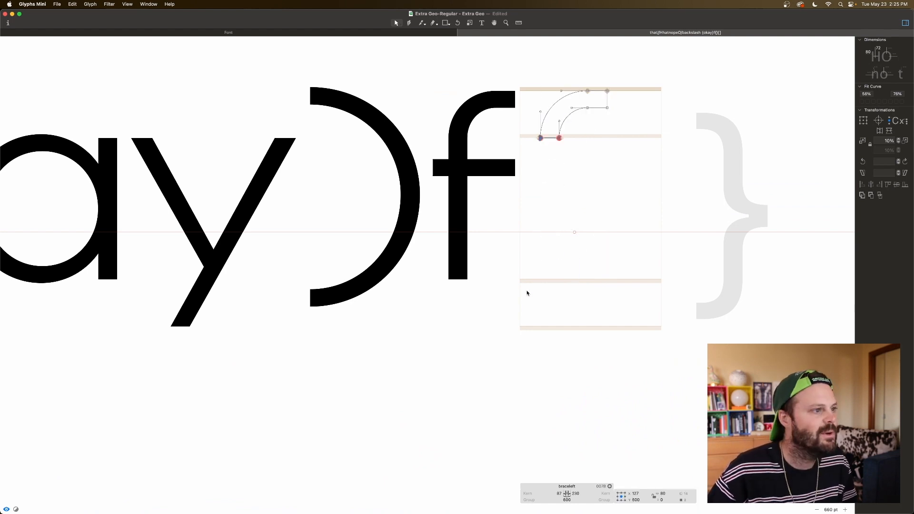
{"action": "key", "text": "super+Down"}
{"action": "left_click", "coordinate": [562, 200]}
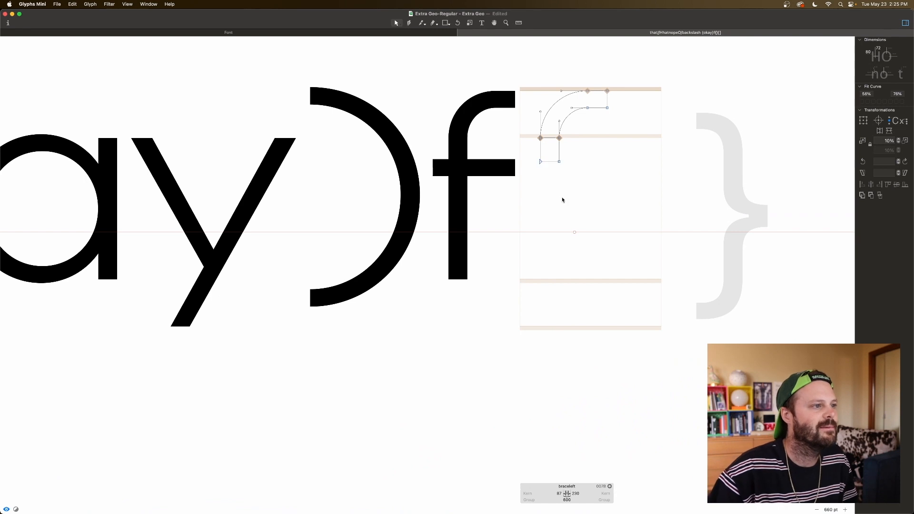
Step: Duplicate the hook, flip the copy horizontally and vertically, and attach it to the bottom of the short stem
{"action": "double_click", "coordinate": [568, 121]}
{"action": "key", "text": "super+c"}
{"action": "key", "text": "super+v"}
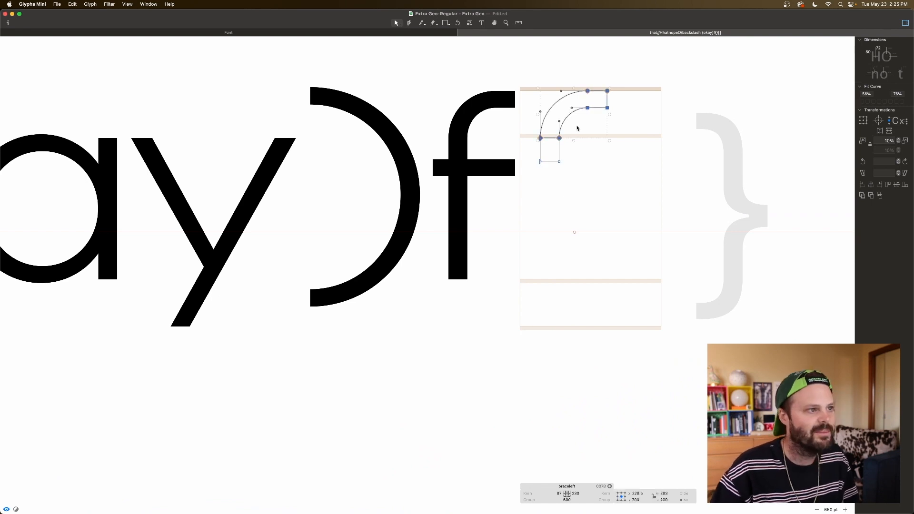
{"action": "left_click", "coordinate": [879, 131]}
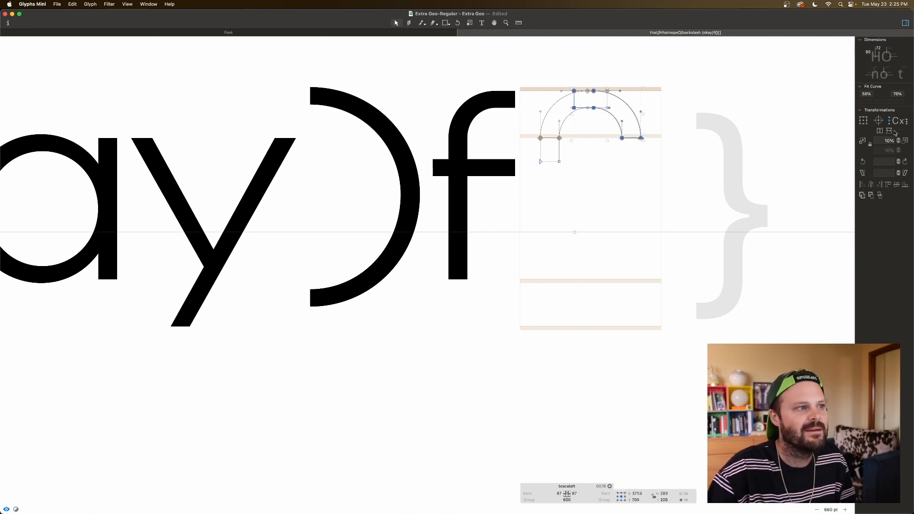
{"action": "left_click", "coordinate": [889, 131]}
{"action": "left_click_drag", "start_coordinate": [628, 269], "coordinate": [546, 197]}
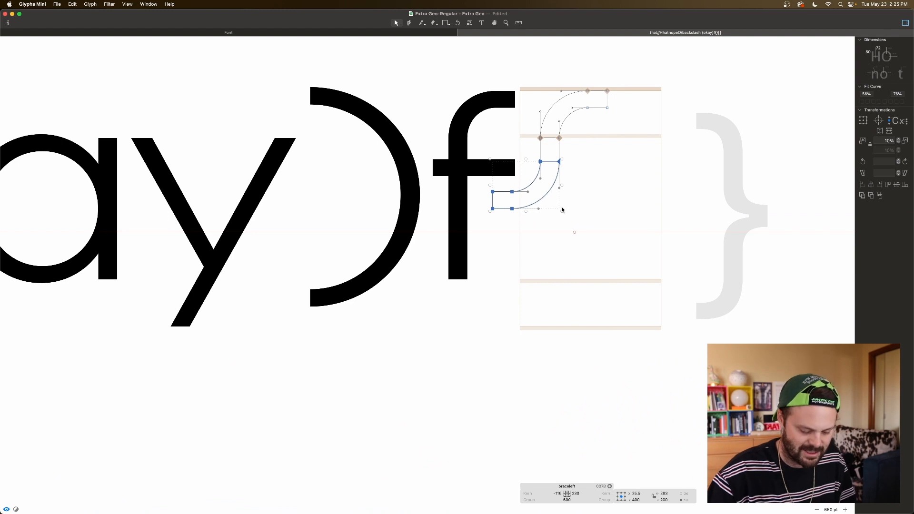
Step: Examine up close how the flipped hook joins the short stem, and preview the upper half of the brace
{"action": "key", "text": "super+plus"}
{"action": "key", "text": "super+plus"}
{"action": "key", "text": "super+plus"}
{"action": "scroll", "coordinate": [562, 210], "scroll_direction": "up", "scroll_amount": 5}
{"action": "scroll", "coordinate": [562, 210], "scroll_direction": "right", "scroll_amount": 4}
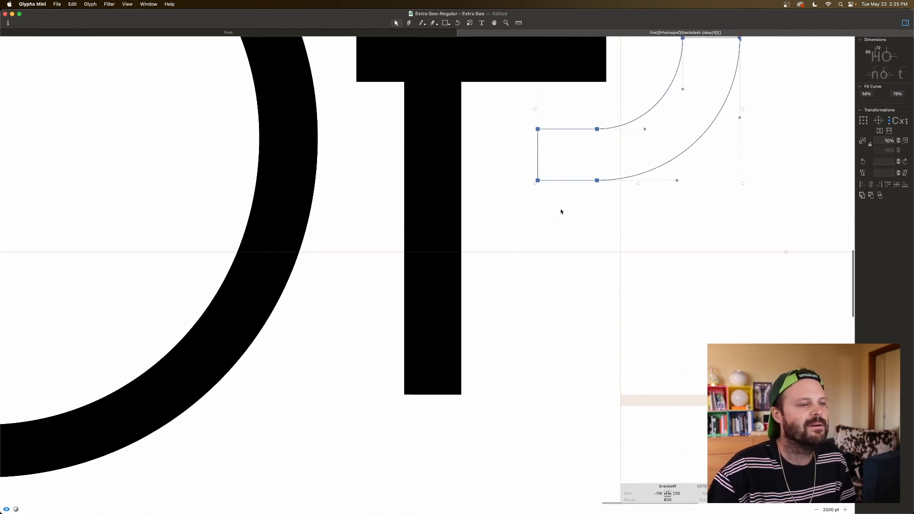
{"action": "scroll", "coordinate": [560, 211], "scroll_direction": "up", "scroll_amount": 5}
{"action": "key", "text": "space"}
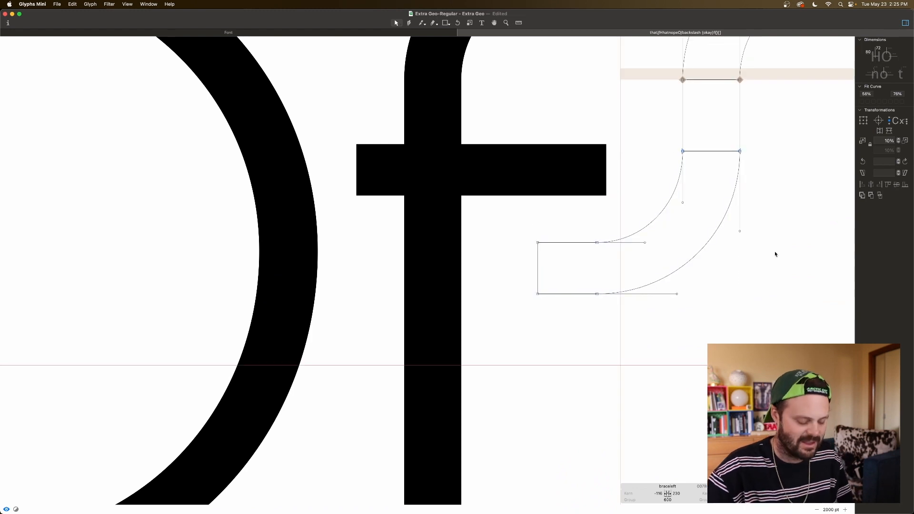
{"action": "key", "text": "super+minus"}
{"action": "key", "text": "super+minus"}
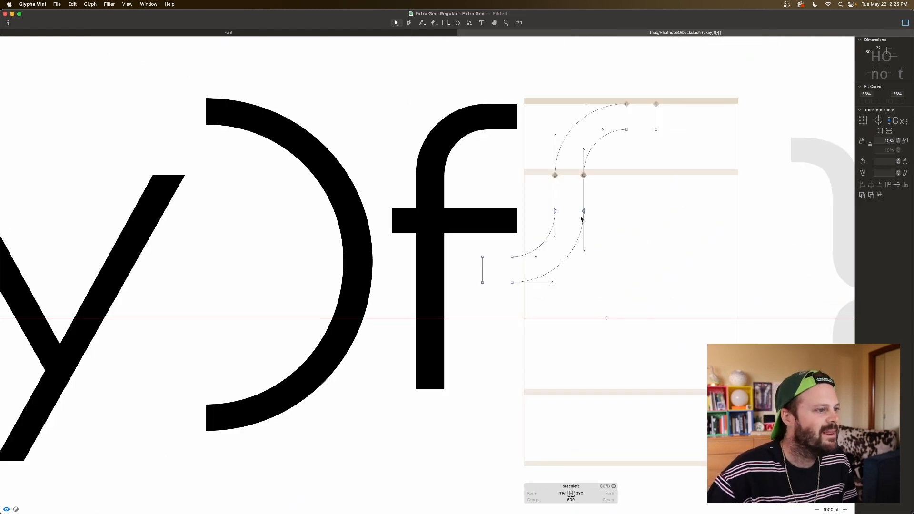
{"action": "key", "text": "space"}
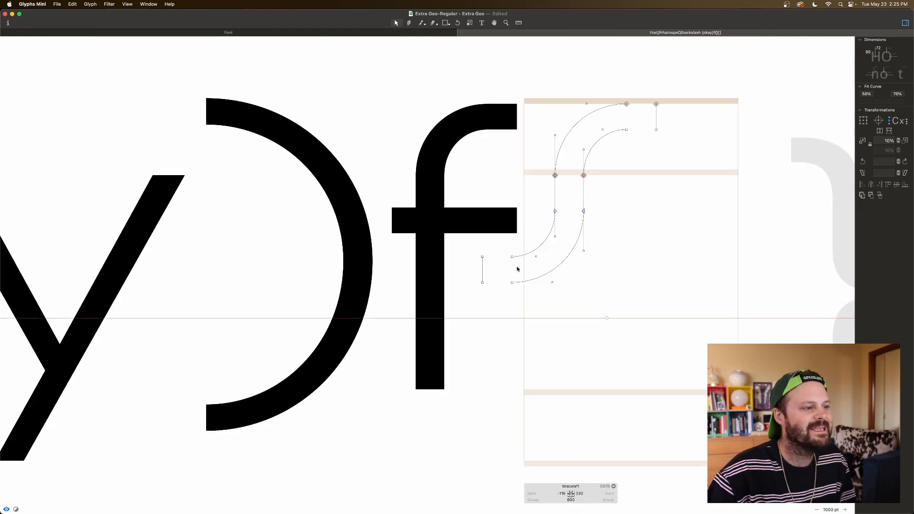
Step: Shorten the brace's middle tip by moving its end points inward until the left sidebearing is -76
{"action": "left_click_drag", "start_coordinate": [476, 252], "coordinate": [516, 294]}
{"action": "left_click", "coordinate": [473, 253]}
{"action": "left_click_drag", "start_coordinate": [470, 248], "coordinate": [487, 299]}
{"action": "key", "text": "shift+Right"}
{"action": "key", "text": "shift+Right"}
{"action": "key", "text": "shift+Right"}
{"action": "key", "text": "shift+Right"}
Step: Tighten the tip's curve by moving the tip's four points inward until the left sidebearing is -36
{"action": "left_click_drag", "start_coordinate": [486, 247], "coordinate": [520, 299]}
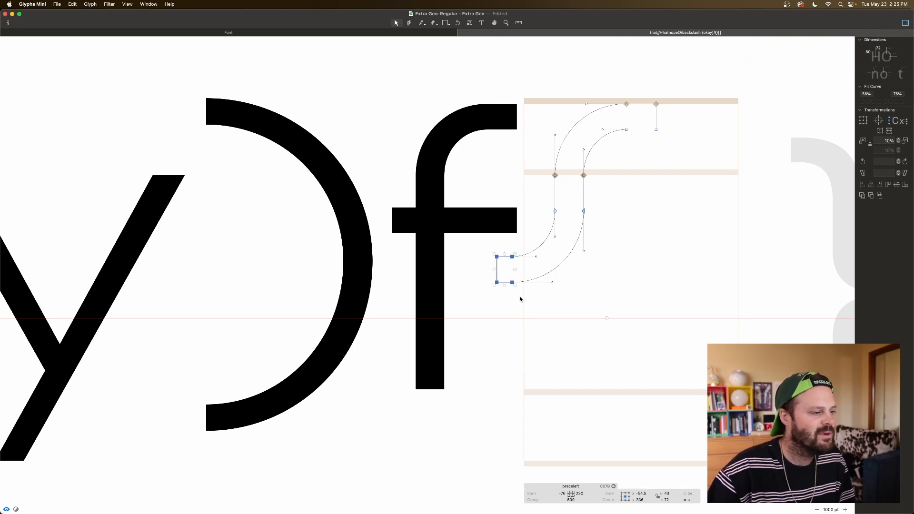
{"action": "key", "text": "shift+Right"}
{"action": "key", "text": "shift+Right"}
{"action": "key", "text": "shift+Right"}
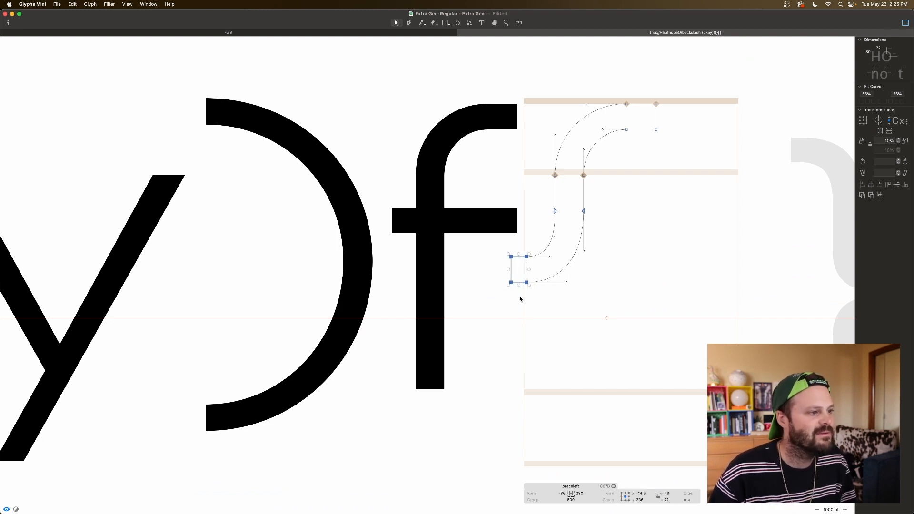
Step: Raise the tip's four points to reduce the height of the lower curve, and preview the shape
{"action": "left_click_drag", "start_coordinate": [500, 249], "coordinate": [533, 298]}
{"action": "key", "text": "shift+Up"}
{"action": "key", "text": "shift+Up"}
{"action": "key", "text": "shift+Up"}
{"action": "key", "text": "shift+Up"}
{"action": "key", "text": "space"}
Step: Duplicate the whole half brace, flip the copy vertically, and lower it 100 units to form the brace's lower half
{"action": "key", "text": "super+a"}
{"action": "left_click", "coordinate": [863, 102]}
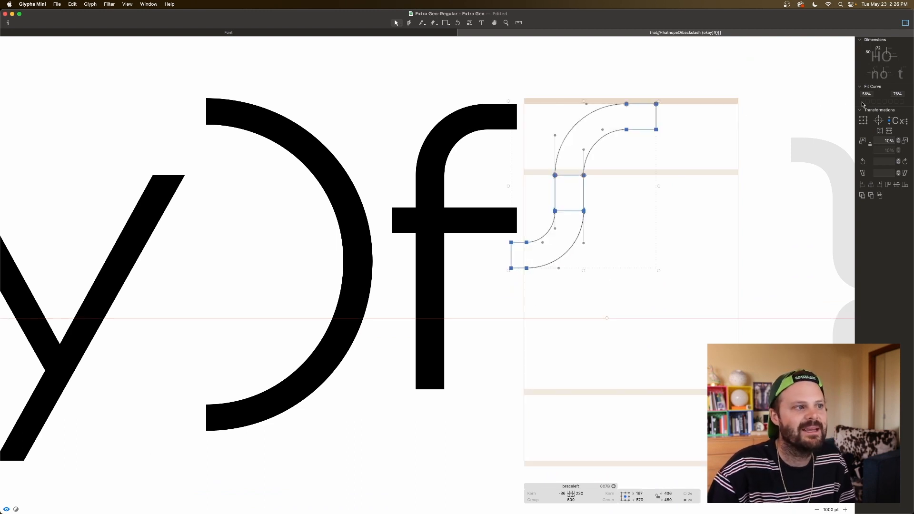
{"action": "key", "text": "space"}
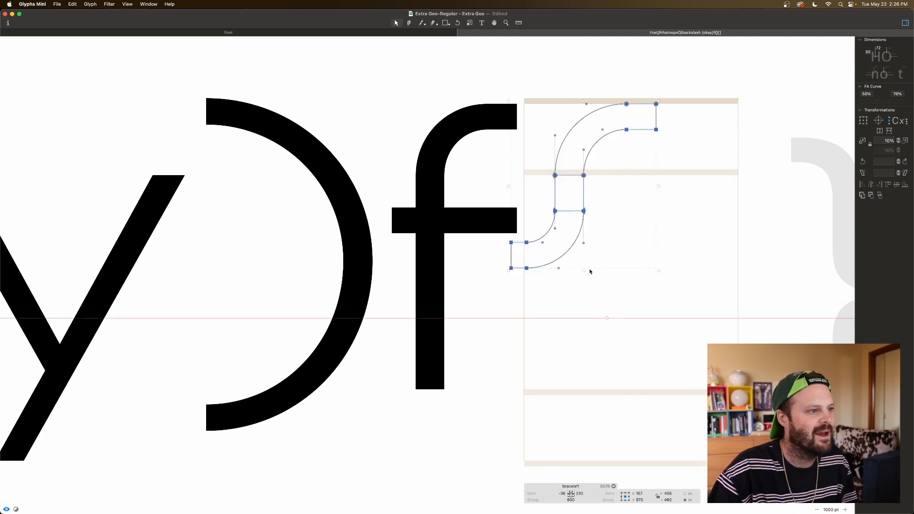
{"action": "left_click", "coordinate": [599, 257]}
{"action": "key", "text": "super+a"}
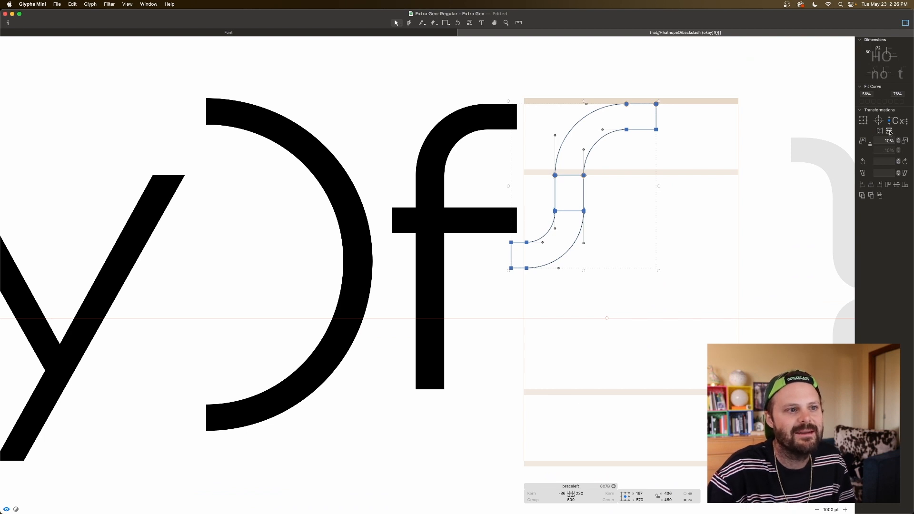
{"action": "left_click", "coordinate": [889, 131]}
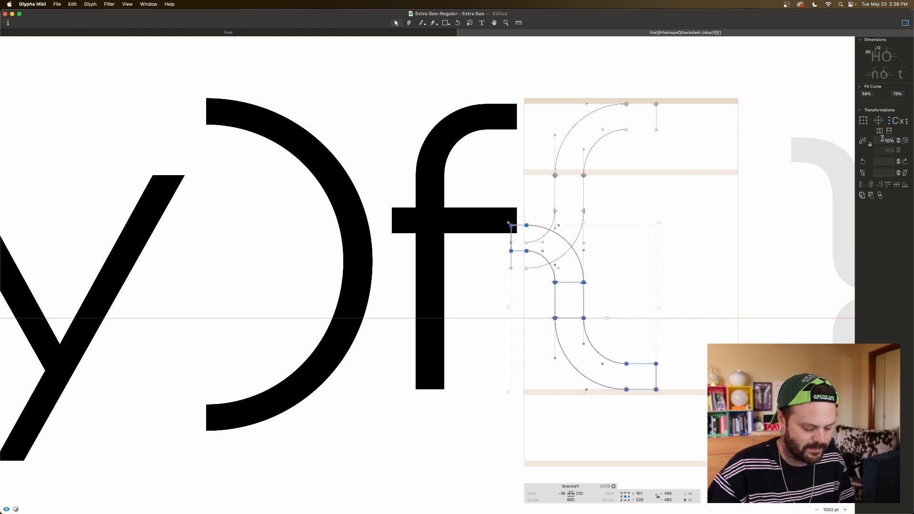
{"action": "key", "text": "super+shift+Down"}
{"action": "key", "text": "space"}
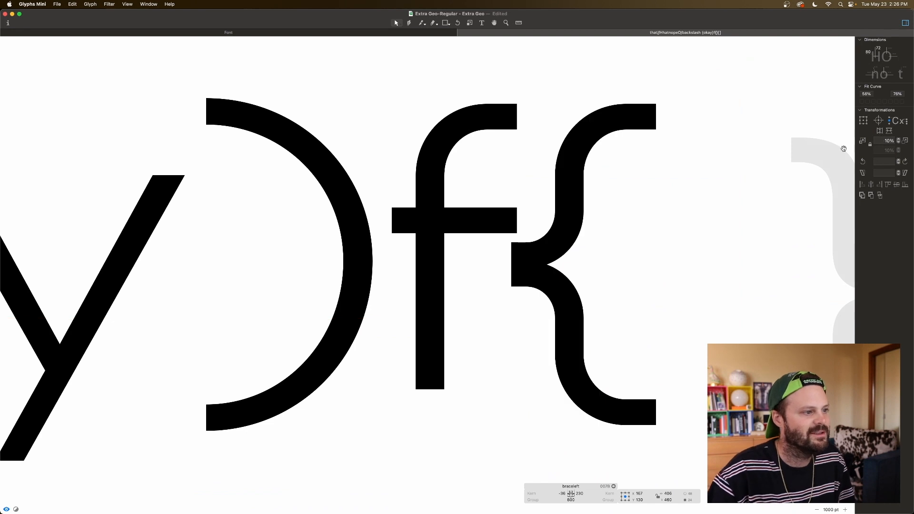
Step: Undo the merging of the brace's overlapping paths to get its separate stem and tip pieces back
{"action": "left_click", "coordinate": [506, 258]}
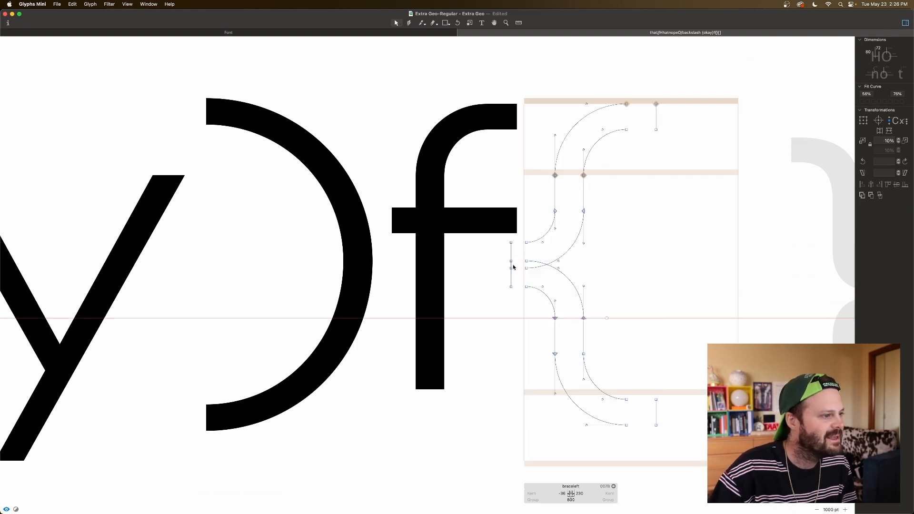
{"action": "left_click", "coordinate": [511, 243]}
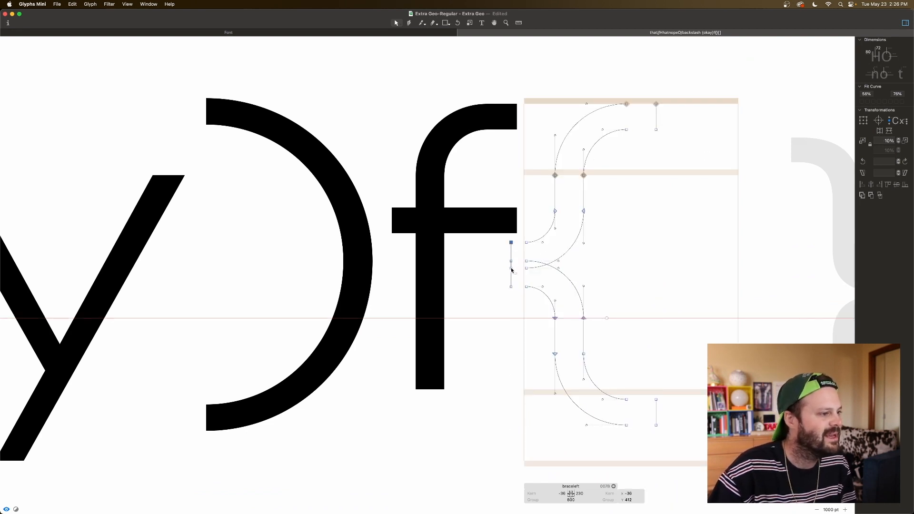
{"action": "left_click", "coordinate": [510, 262], "text": "shift"}
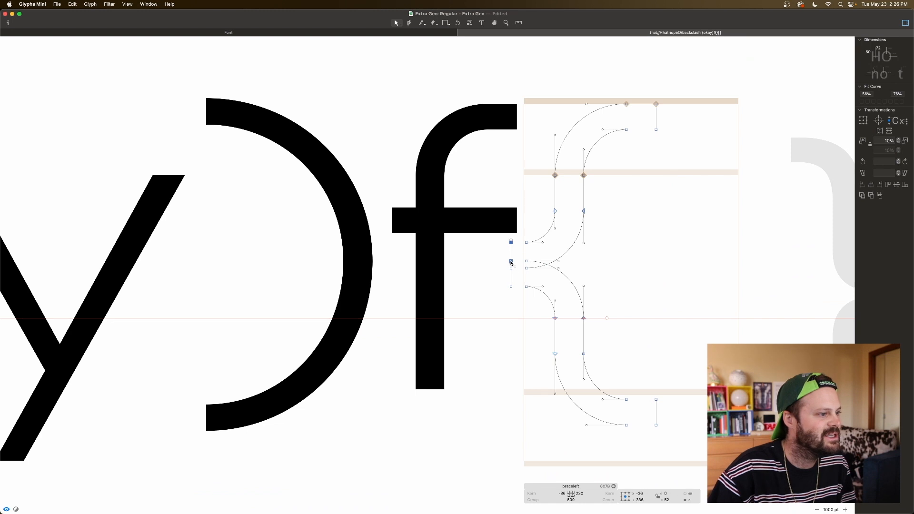
{"action": "left_click", "coordinate": [613, 284]}
{"action": "scroll", "coordinate": [578, 236], "scroll_direction": "down", "scroll_amount": 1}
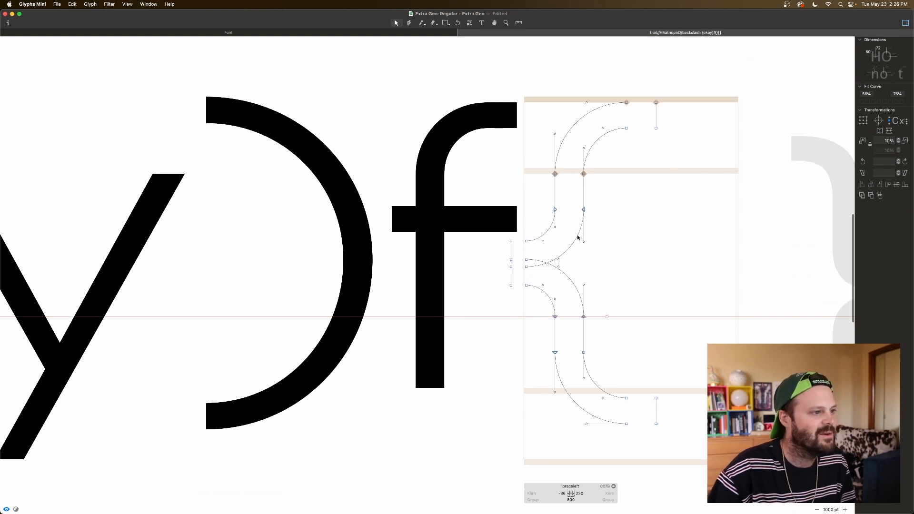
{"action": "left_click_drag", "start_coordinate": [577, 236], "coordinate": [577, 238]}
{"action": "key", "text": "super+z"}
{"action": "key", "text": "super+z"}
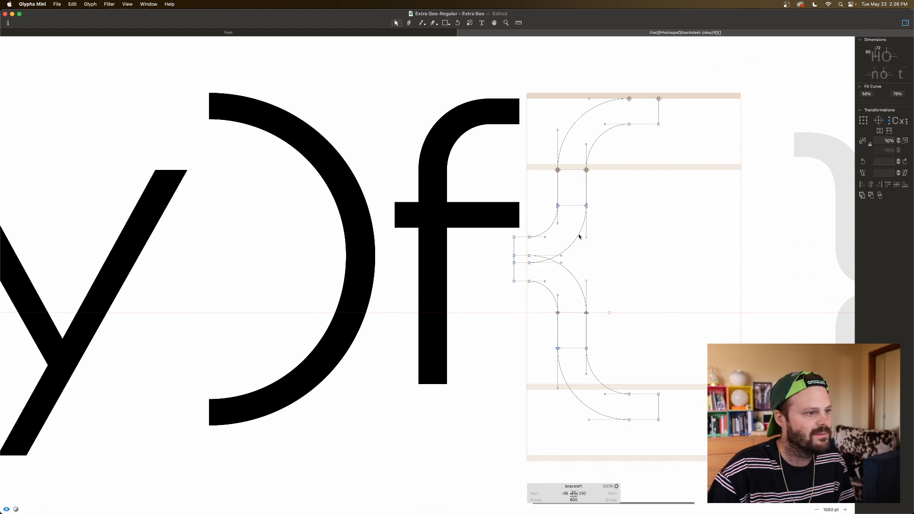
Step: Lower the upper half's tip curve piece until its Y position is 394
{"action": "double_click", "coordinate": [579, 237]}
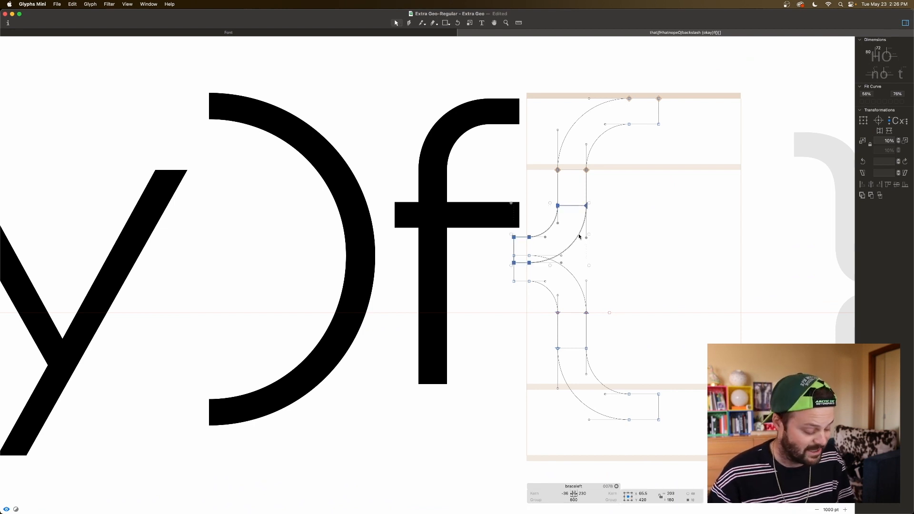
{"action": "key", "text": "shift+Down"}
{"action": "key", "text": "shift+Down"}
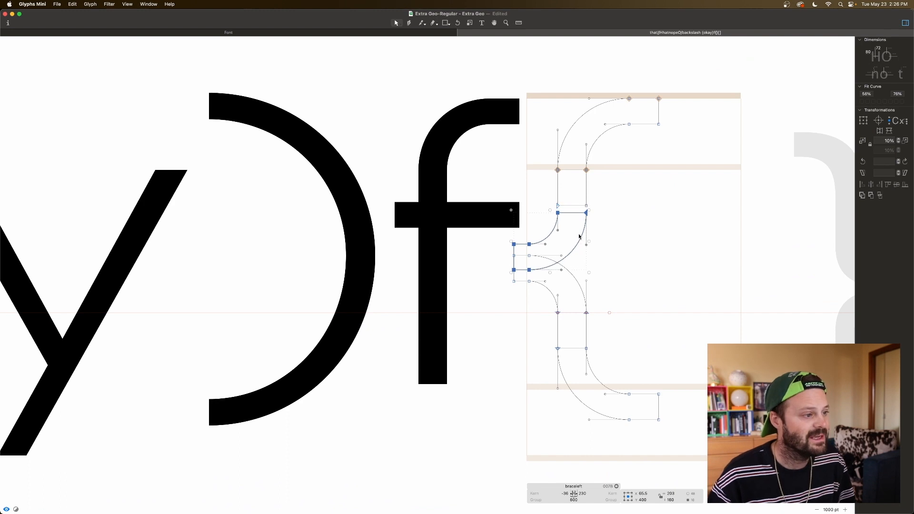
{"action": "key", "text": "Down"}
{"action": "key", "text": "Down"}
{"action": "key", "text": "Down"}
{"action": "key", "text": "Down"}
{"action": "key", "text": "Down"}
{"action": "key", "text": "Down"}
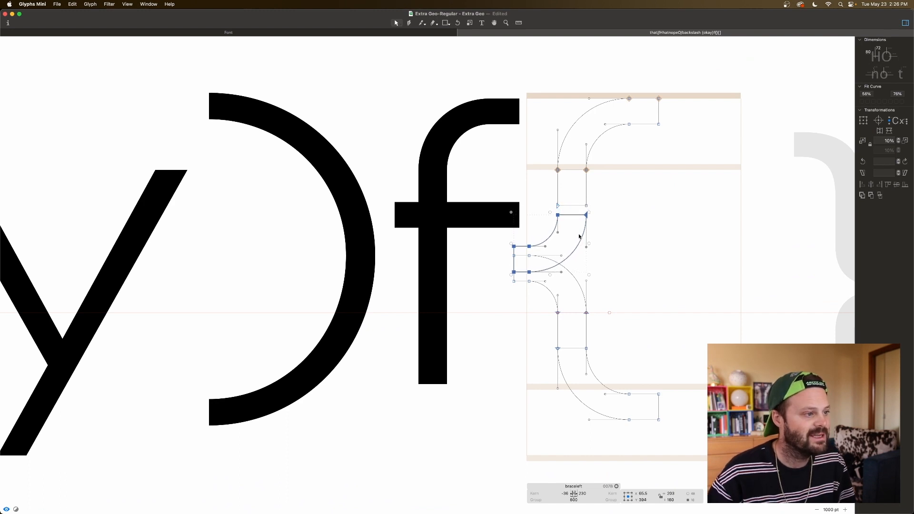
Step: Raise the lower half's tip curve piece so its tip lines up exactly with the upper half's tip
{"action": "double_click", "coordinate": [572, 275]}
{"action": "key", "text": "shift+Up"}
{"action": "key", "text": "shift+Up"}
{"action": "key", "text": "Up"}
{"action": "key", "text": "Up"}
{"action": "key", "text": "Up"}
{"action": "key", "text": "Up"}
{"action": "key", "text": "Up"}
{"action": "key", "text": "Up"}
Step: Extend the upper stem down to meet the tip curve by lowering its end edge to Y 474
{"action": "left_click", "coordinate": [567, 205]}
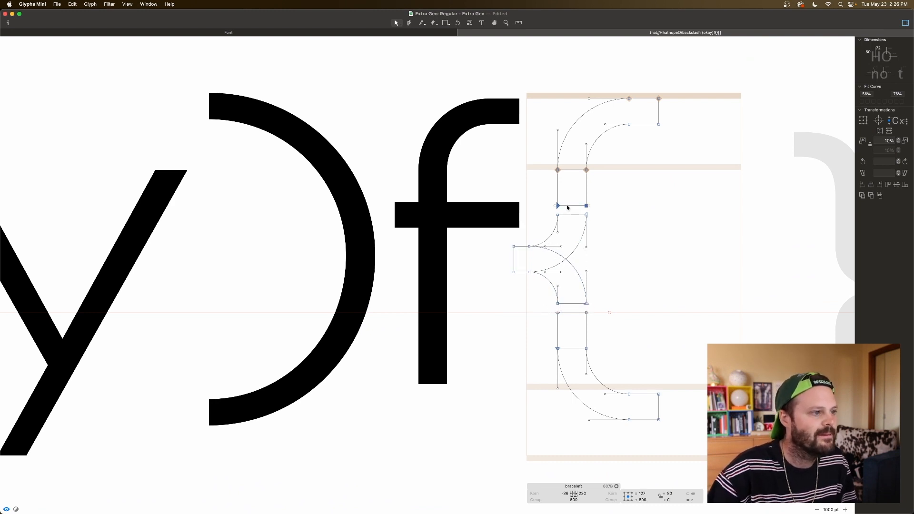
{"action": "key", "text": "shift+Down"}
{"action": "key", "text": "shift+Down"}
{"action": "key", "text": "Down"}
{"action": "key", "text": "Down"}
{"action": "key", "text": "Down"}
{"action": "key", "text": "Down"}
{"action": "key", "text": "Down"}
{"action": "key", "text": "space"}
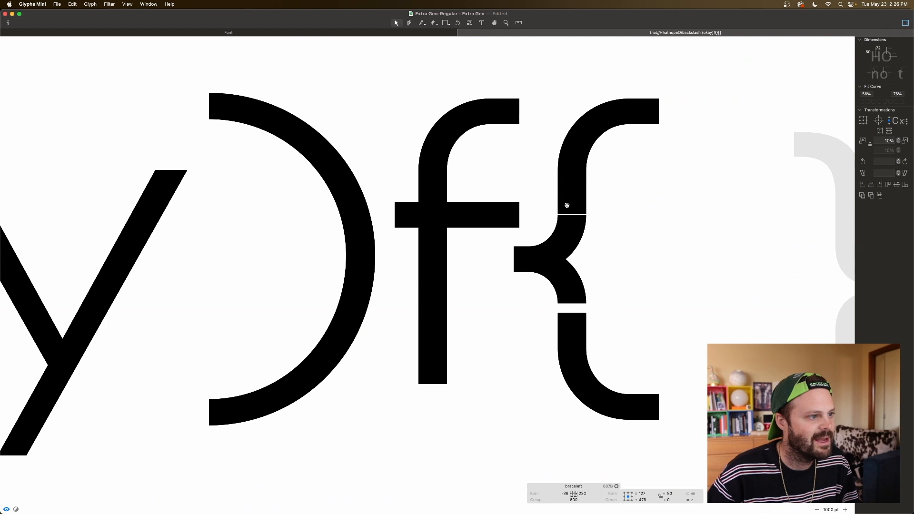
{"action": "key", "text": "Down"}
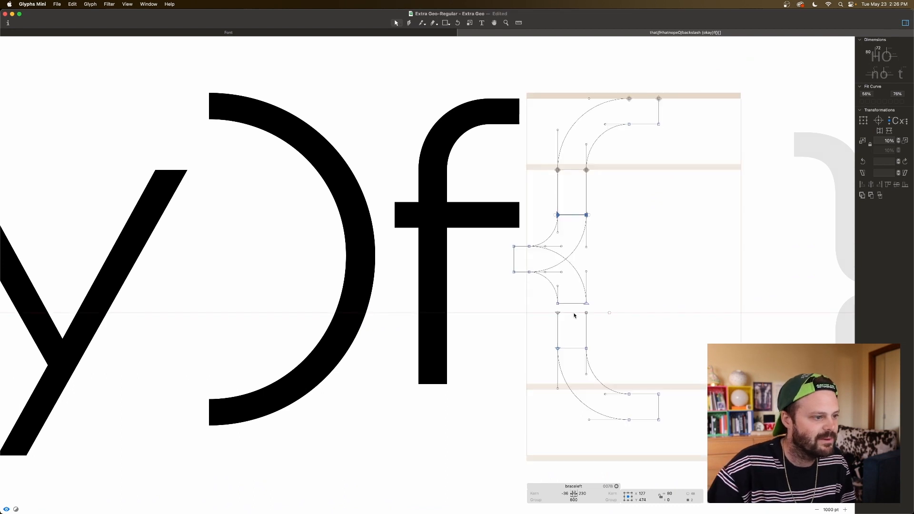
Step: Extend the lower stem up to meet the tip curve by raising its end edge to Y 226
{"action": "key", "text": "Escape"}
{"action": "left_click_drag", "start_coordinate": [588, 313], "coordinate": [540, 321]}
{"action": "key", "text": "shift+Up"}
{"action": "key", "text": "shift+Up"}
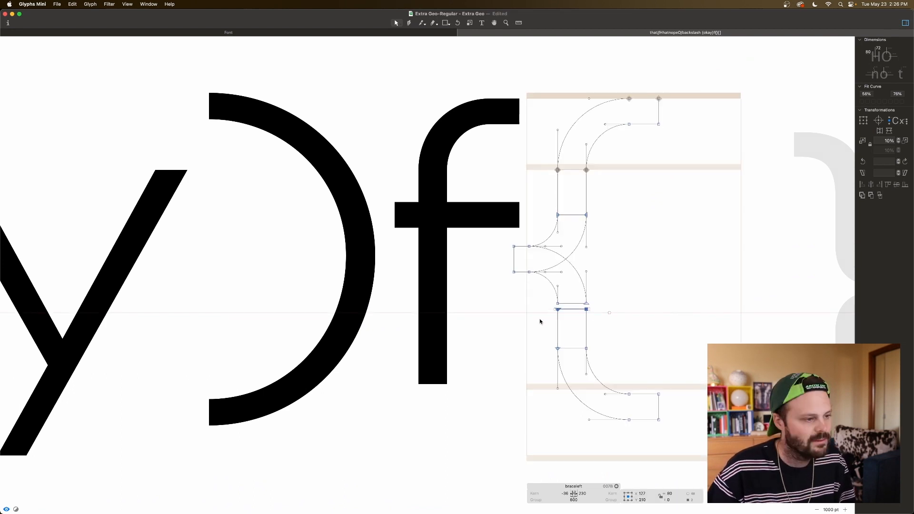
{"action": "key", "text": "space"}
{"action": "key", "text": "Up"}
{"action": "key", "text": "Up"}
{"action": "key", "text": "Up"}
{"action": "key", "text": "Up"}
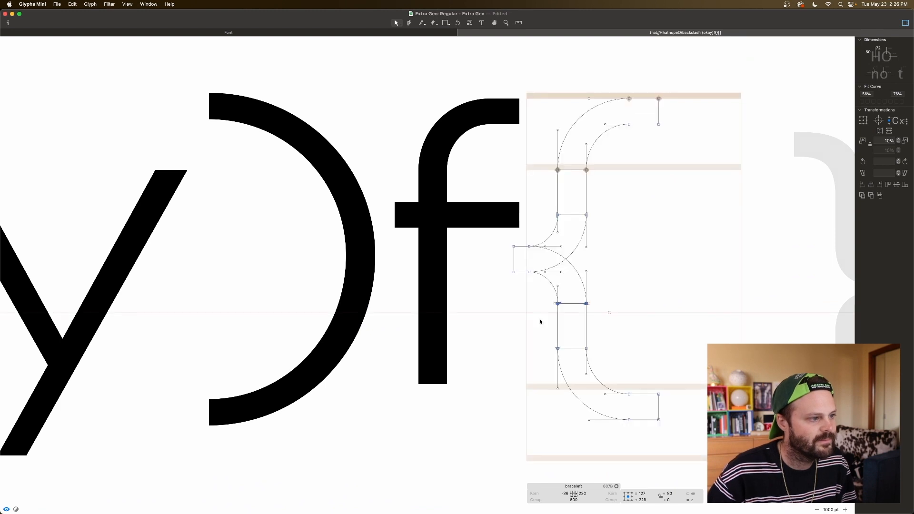
{"action": "left_click", "coordinate": [519, 288]}
{"action": "left_click", "coordinate": [514, 272]}
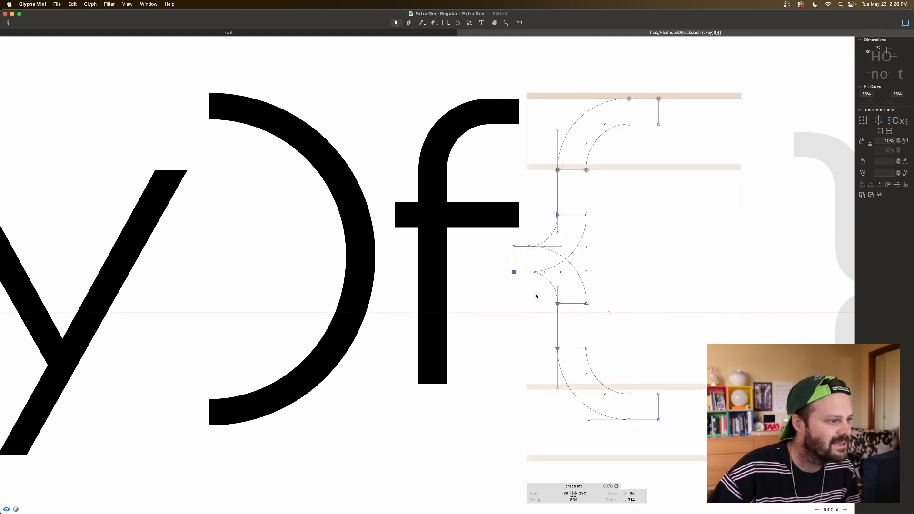
{"action": "key", "text": "shift+Up"}
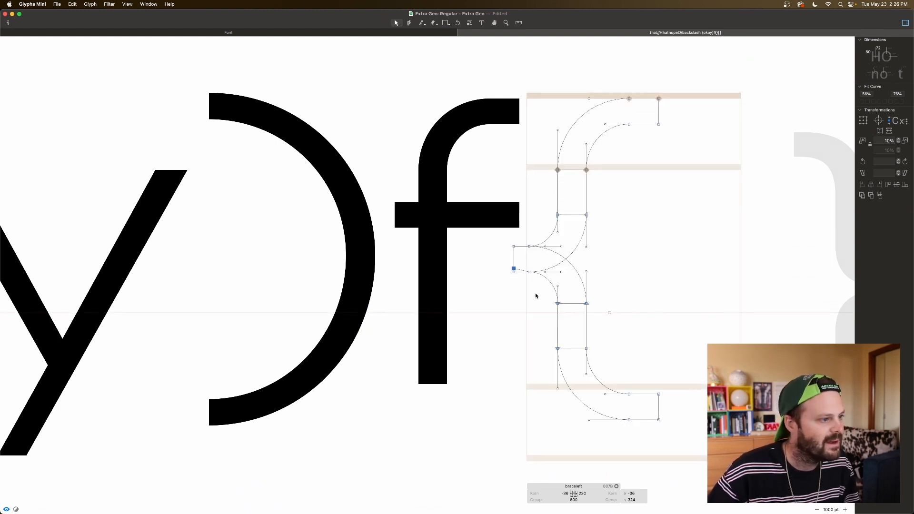
{"action": "key", "text": "super+z"}
{"action": "left_click", "coordinate": [529, 272]}
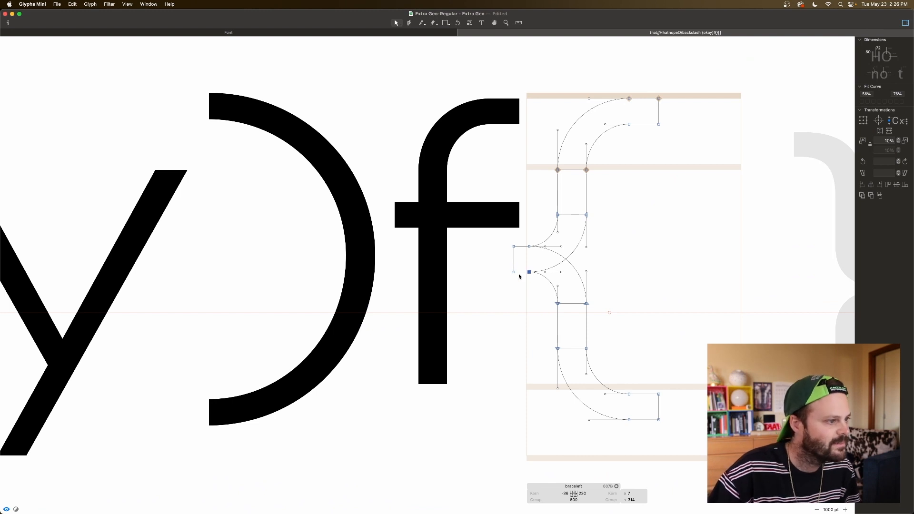
{"action": "left_click", "coordinate": [514, 272], "text": "shift"}
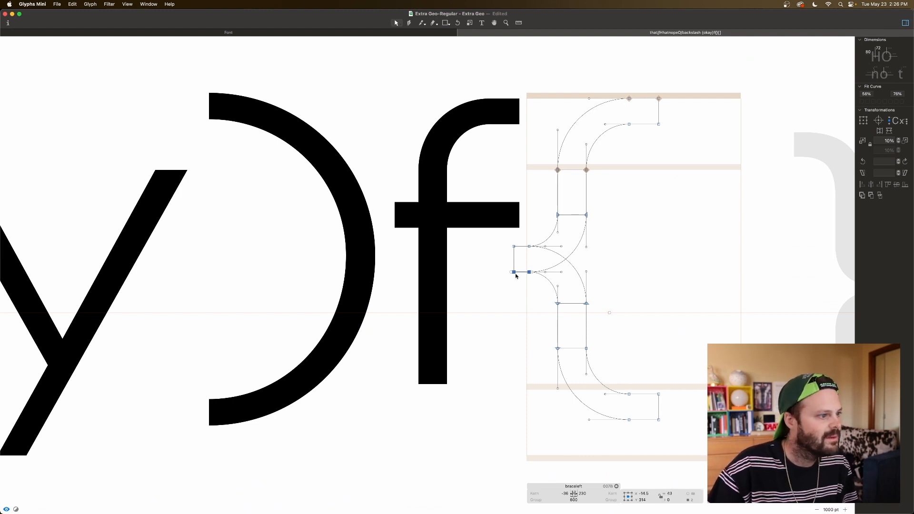
{"action": "key", "text": "shift+Up"}
{"action": "key", "text": "super+z"}
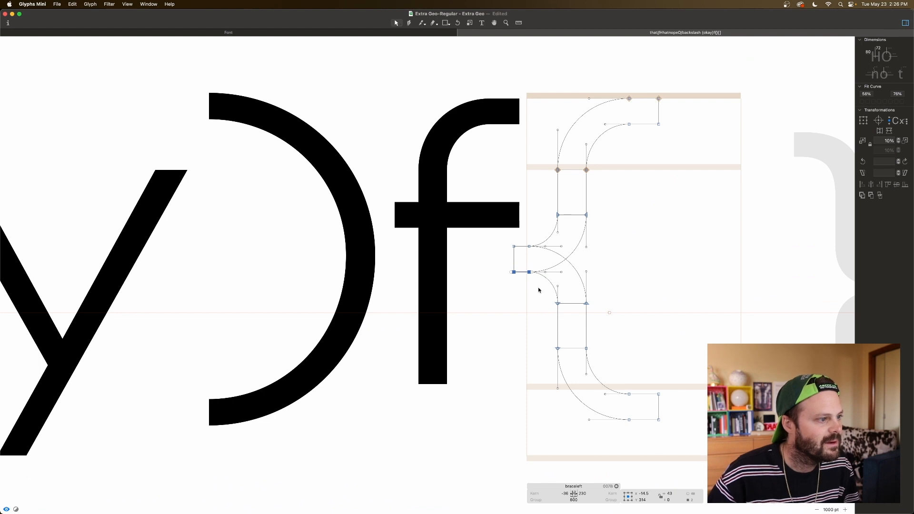
Step: Thin the upper tip curve towards the tip by raising the two points on its lower edge
{"action": "key", "text": "shift+Down"}
{"action": "left_click_drag", "start_coordinate": [508, 268], "coordinate": [533, 273]}
{"action": "key", "text": "shift+Up"}
{"action": "key", "text": "Up"}
{"action": "key", "text": "Up"}
{"action": "key", "text": "Up"}
{"action": "key", "text": "Up"}
{"action": "key", "text": "Up"}
{"action": "left_click_drag", "start_coordinate": [510, 271], "coordinate": [534, 286]}
{"action": "key", "text": "shift+Up"}
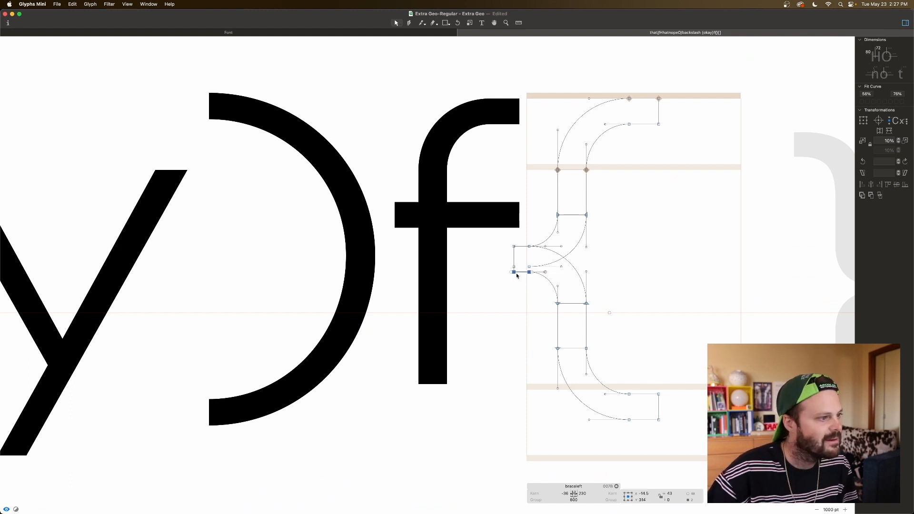
Step: Thin the lower tip curve by lowering the two points on its upper edge to Y 371, and preview the brace
{"action": "left_click", "coordinate": [514, 247]}
{"action": "left_click", "coordinate": [529, 247], "text": "shift"}
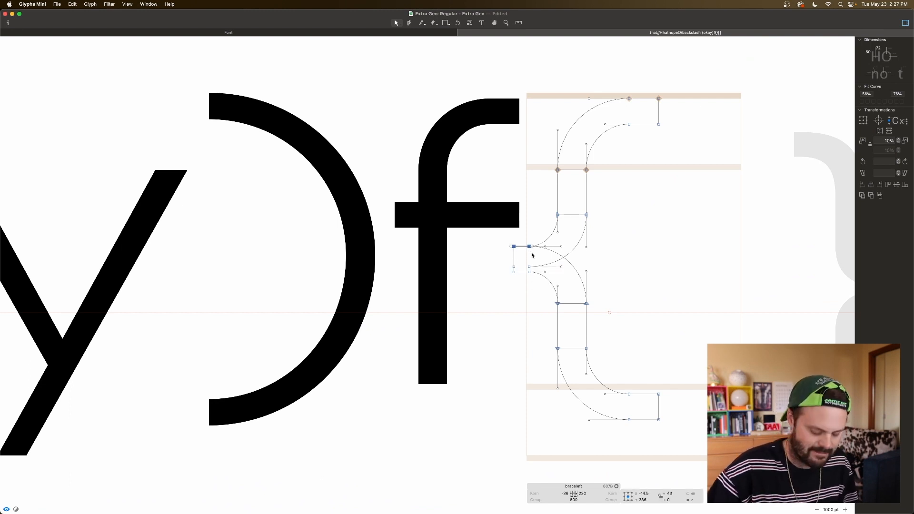
{"action": "key", "text": "shift+Down"}
{"action": "key", "text": "Down"}
{"action": "key", "text": "Down"}
{"action": "key", "text": "Down"}
{"action": "key", "text": "Down"}
{"action": "key", "text": "Down"}
{"action": "key", "text": "space"}
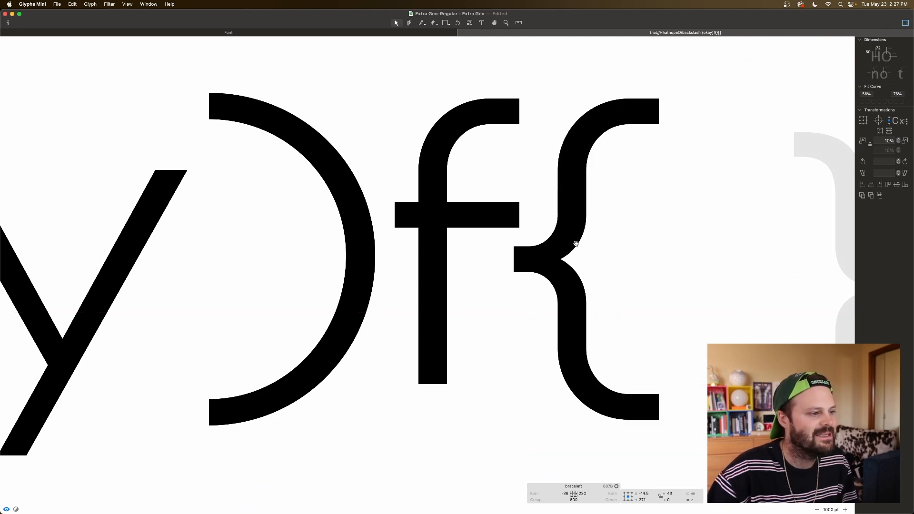
Step: Shorten the brace's middle tip by moving its end points inward until the left sidebearing is -4
{"action": "key", "text": "super+minus"}
{"action": "key", "text": "space"}
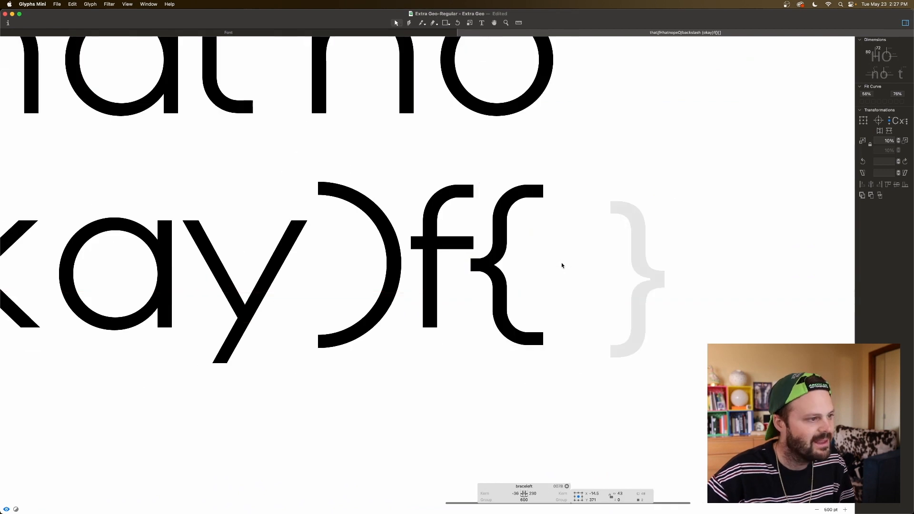
{"action": "scroll", "coordinate": [570, 267], "scroll_direction": "right", "scroll_amount": 1}
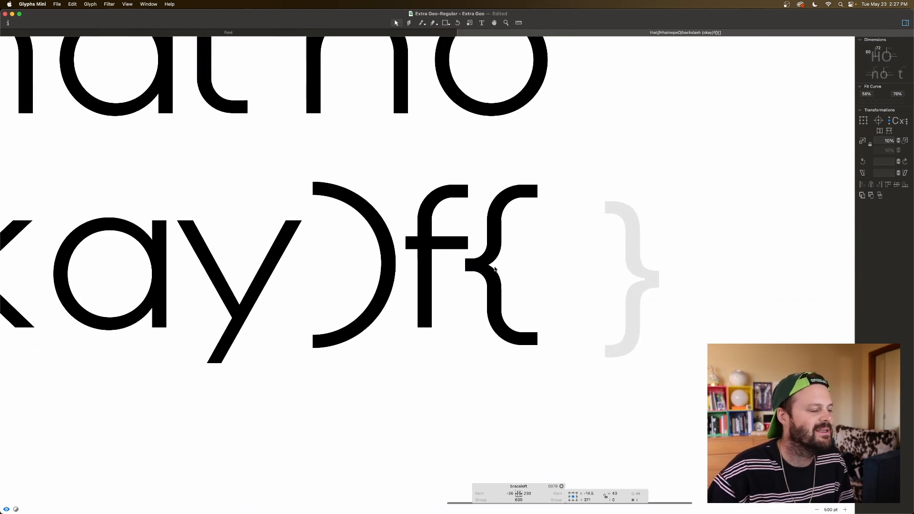
{"action": "left_click_drag", "start_coordinate": [454, 255], "coordinate": [466, 275]}
{"action": "key", "text": "space"}
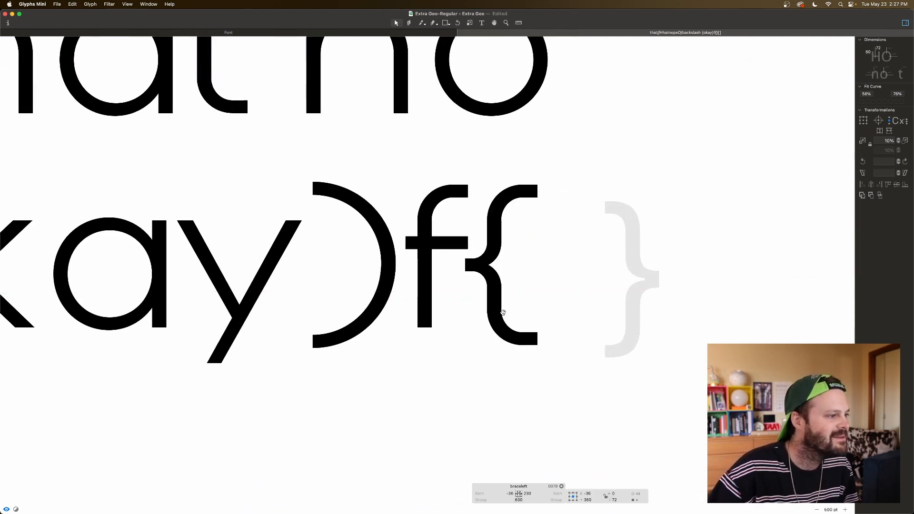
{"action": "key", "text": "shift+Right"}
{"action": "key", "text": "shift+Right"}
{"action": "key", "text": "shift+Right"}
{"action": "key", "text": "shift+Right"}
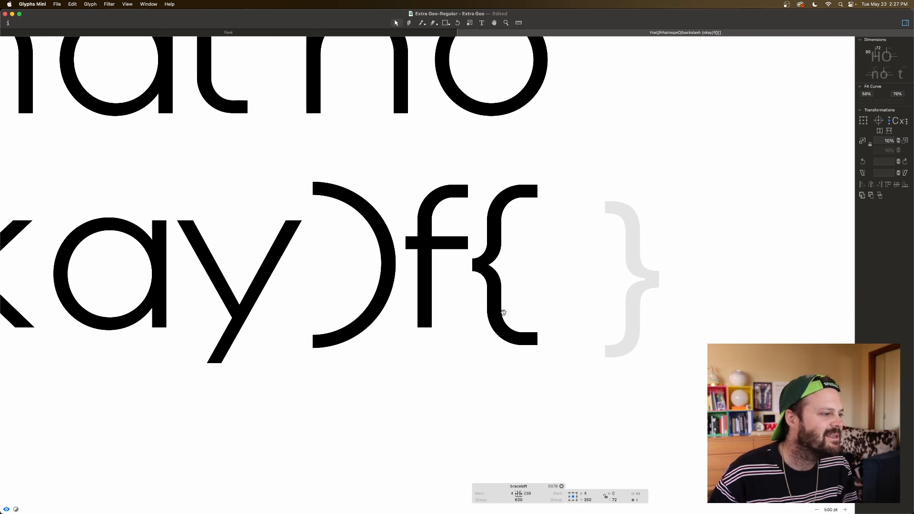
{"action": "key", "text": "shift+Left"}
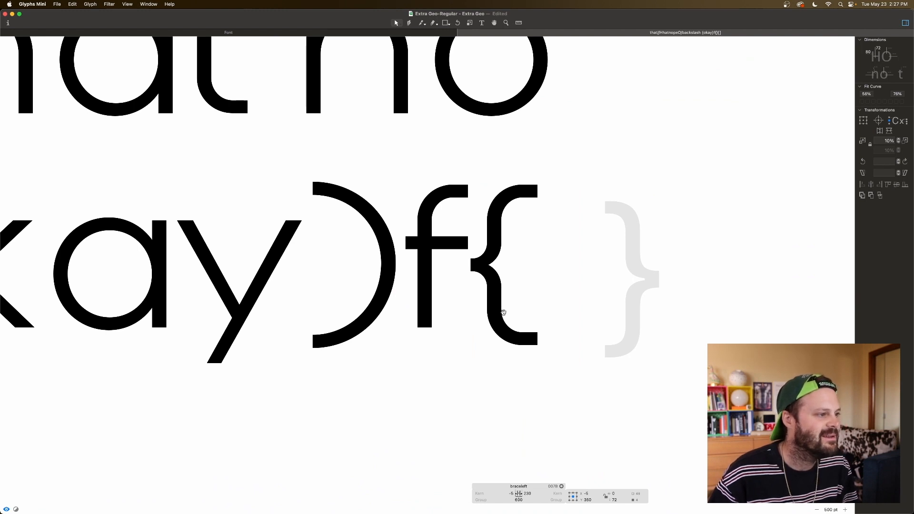
{"action": "key", "text": "Right"}
{"action": "key", "text": "Right"}
{"action": "key", "text": "space"}
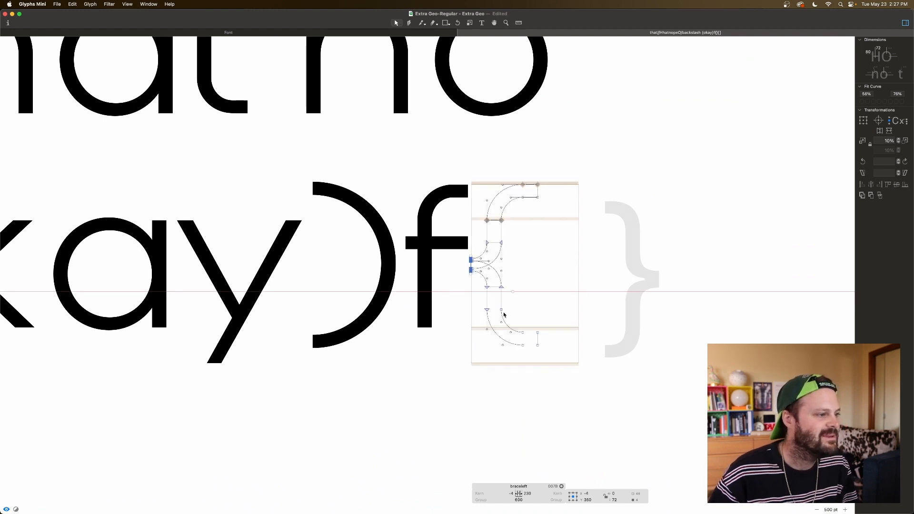
Step: Set the left brace's left sidebearing to 10 and its right sidebearing to 50
{"action": "left_click", "coordinate": [511, 494]}
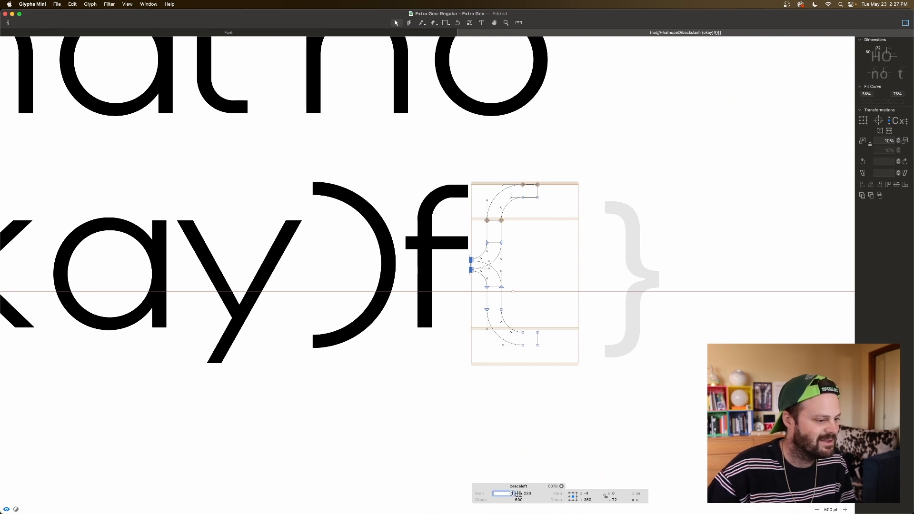
{"action": "type", "text": "10"}
{"action": "key", "text": "Return"}
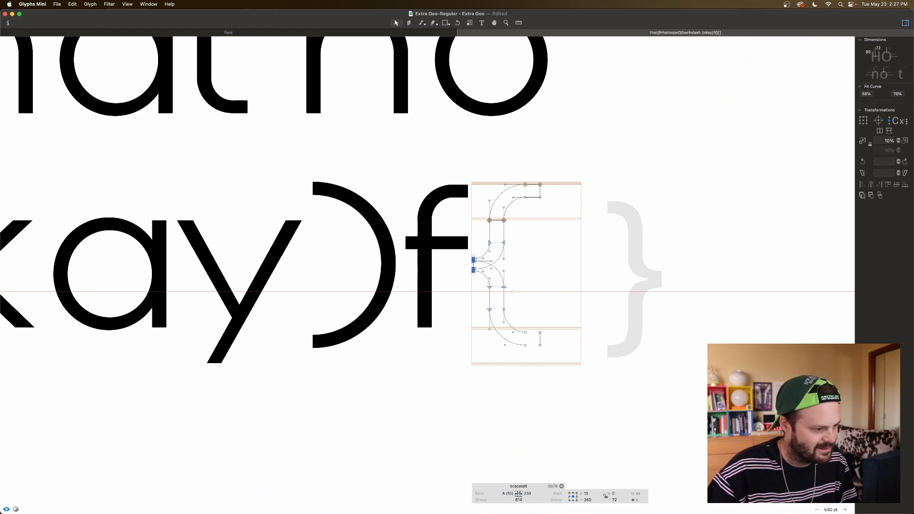
{"action": "left_click", "coordinate": [526, 494]}
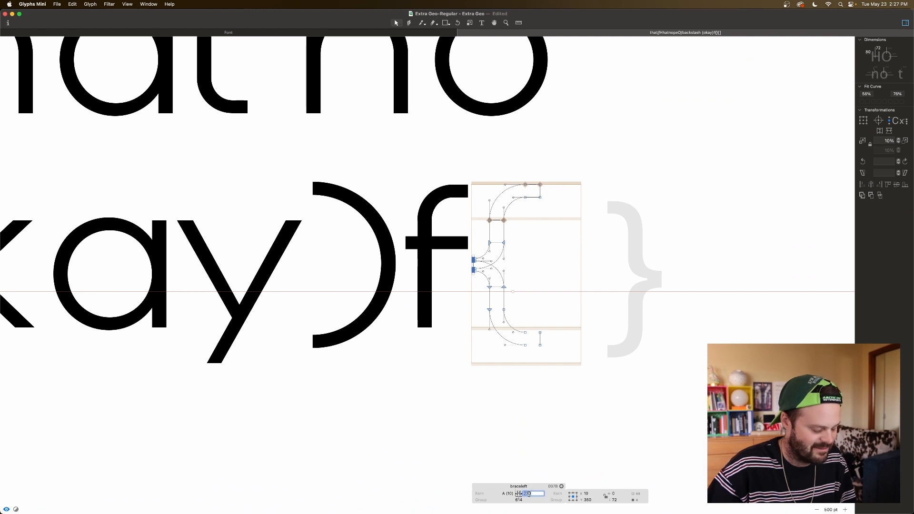
{"action": "type", "text": "50"}
{"action": "key", "text": "Tab"}
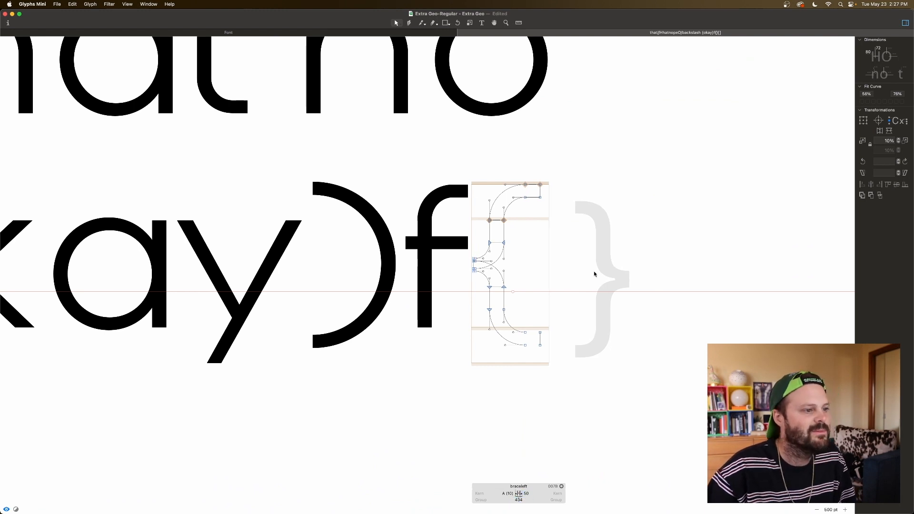
Step: Add the left brace as a component in the right brace glyph and flip it horizontally
{"action": "double_click", "coordinate": [592, 275]}
{"action": "right_click", "coordinate": [590, 279]}
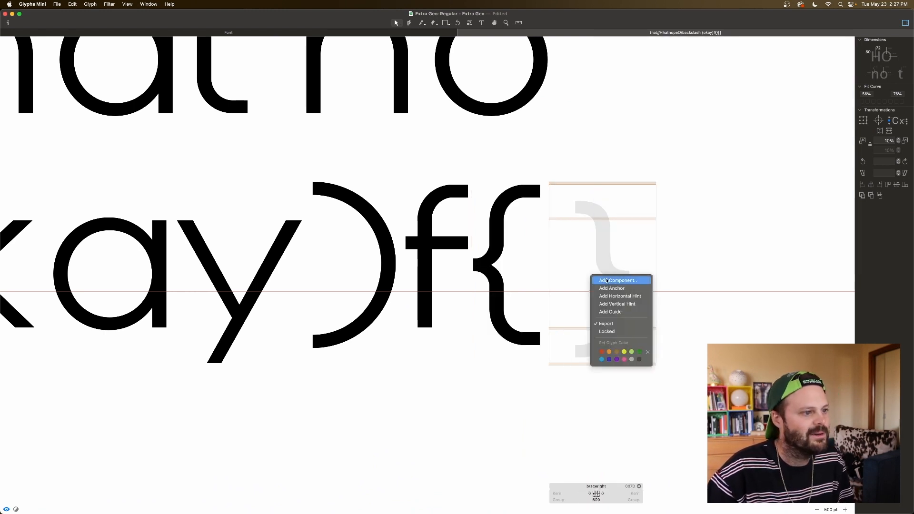
{"action": "left_click", "coordinate": [607, 279]}
{"action": "double_click", "coordinate": [449, 122]}
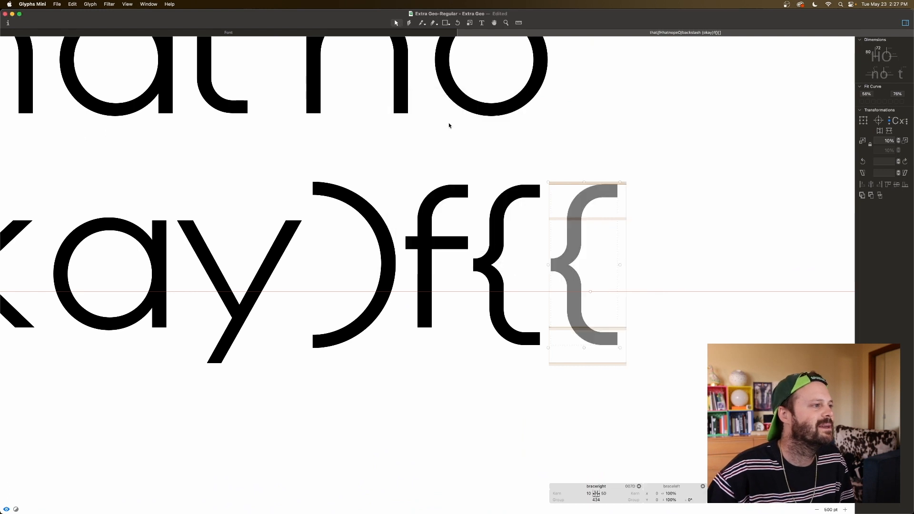
{"action": "left_click", "coordinate": [879, 131]}
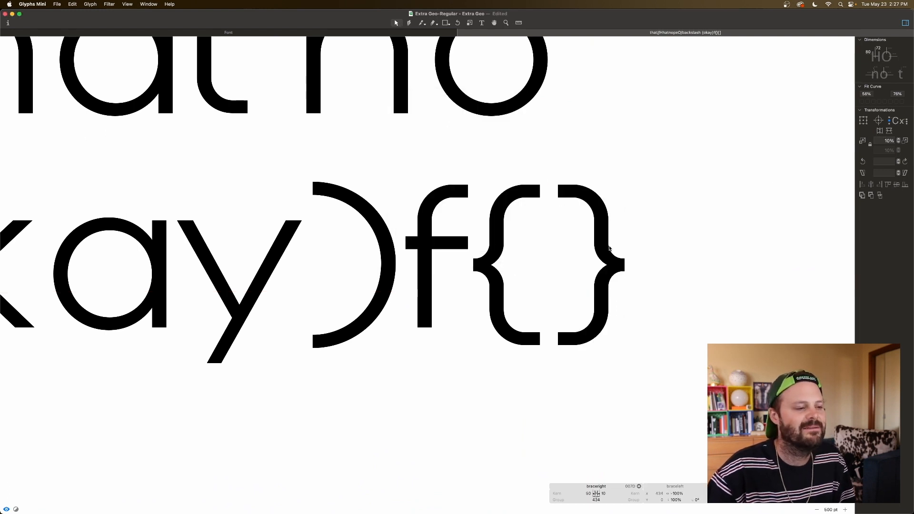
{"action": "double_click", "coordinate": [578, 274]}
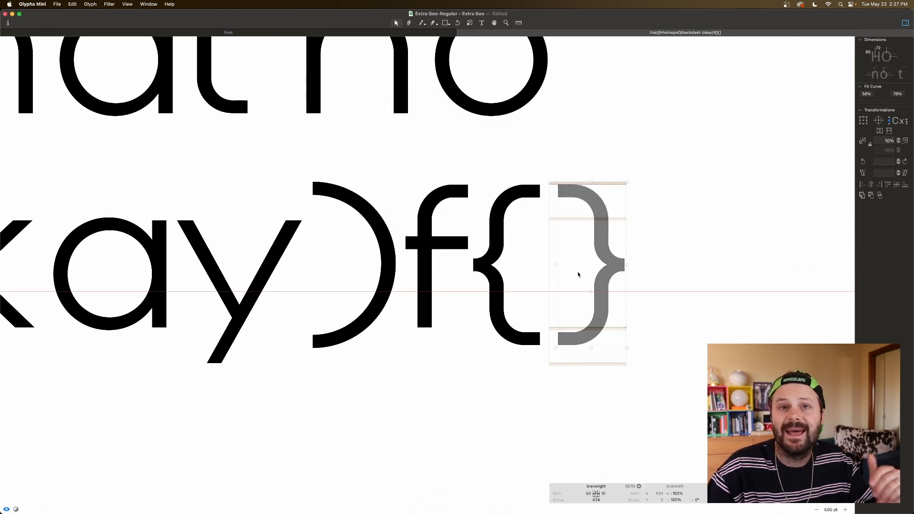
Step: Open the asterisk, number sign, double guillemets and single guillemets together in a new edit view from the font overview
{"action": "left_click", "coordinate": [461, 33]}
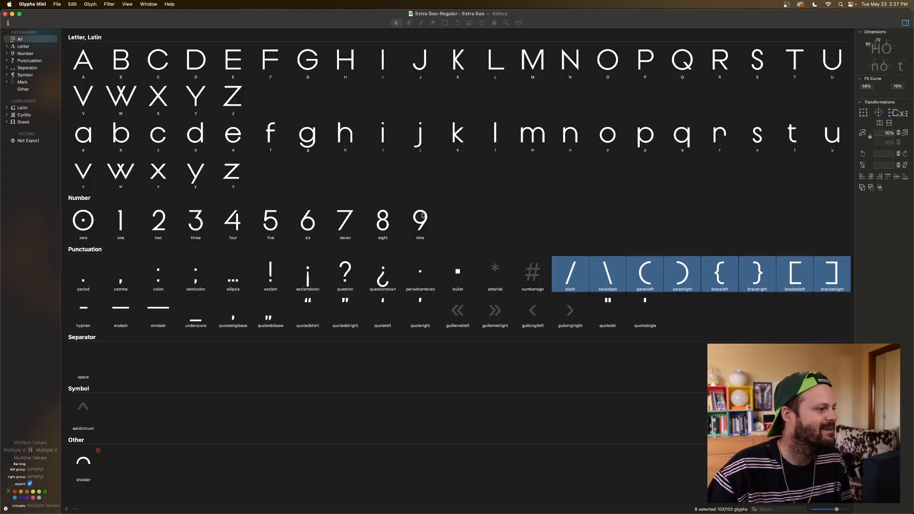
{"action": "left_click_drag", "start_coordinate": [465, 313], "coordinate": [501, 275]}
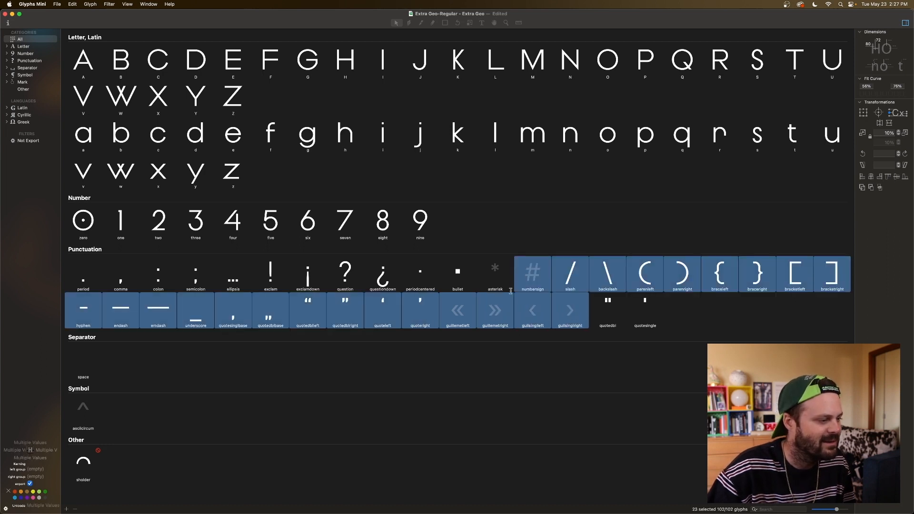
{"action": "left_click", "coordinate": [436, 319]}
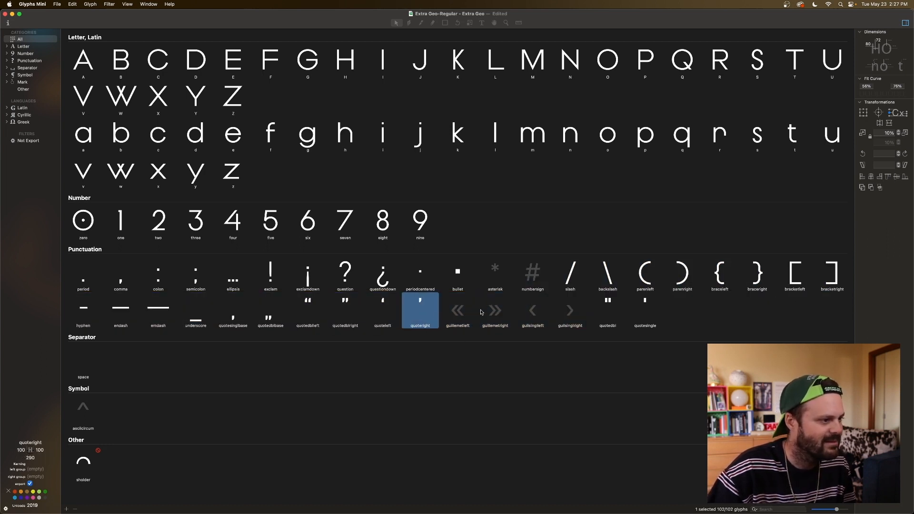
{"action": "left_click", "coordinate": [464, 312]}
{"action": "left_click", "coordinate": [491, 315], "text": "shift"}
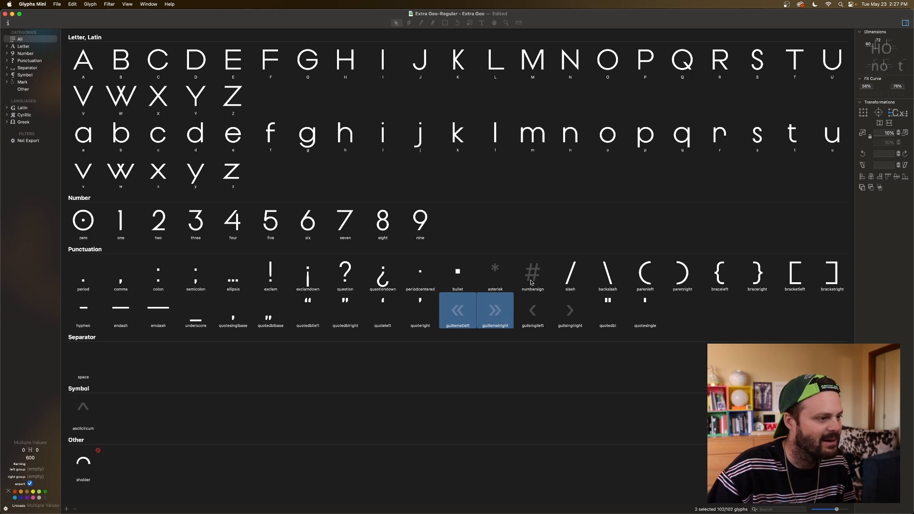
{"action": "left_click", "coordinate": [533, 312], "text": "shift"}
{"action": "left_click", "coordinate": [576, 314], "text": "shift"}
{"action": "left_click", "coordinate": [534, 281], "text": "shift"}
{"action": "left_click", "coordinate": [505, 276], "text": "shift"}
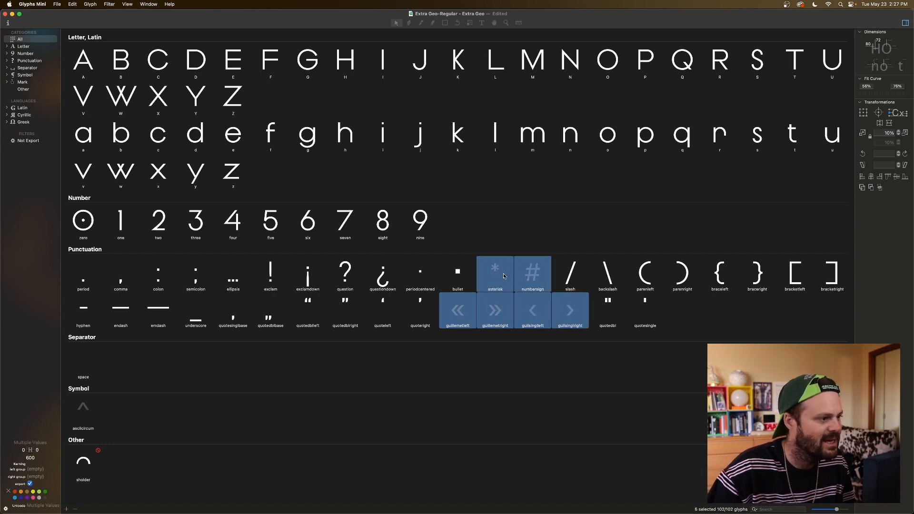
{"action": "double_click", "coordinate": [505, 276]}
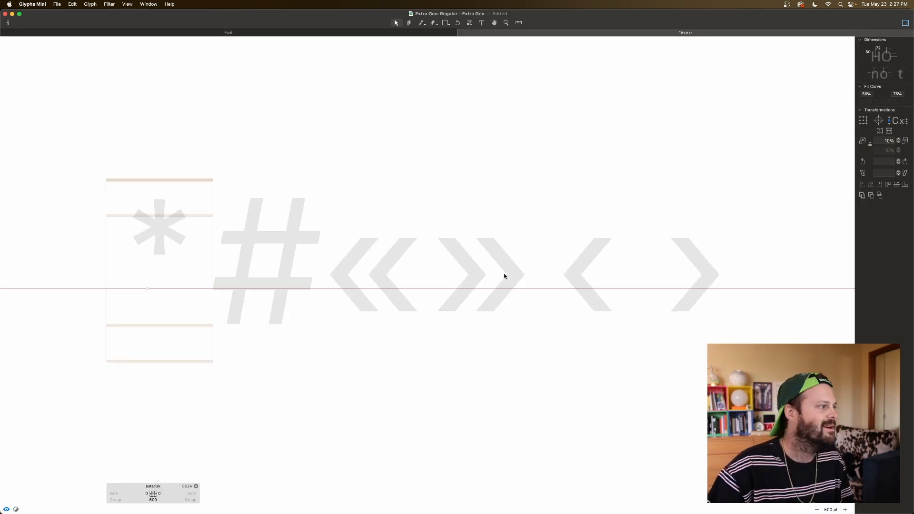
Step: Activate the left single guillemet glyph and move the horizontal guide to the middle height of its placeholder shape
{"action": "scroll", "coordinate": [412, 266], "scroll_direction": "left", "scroll_amount": 3}
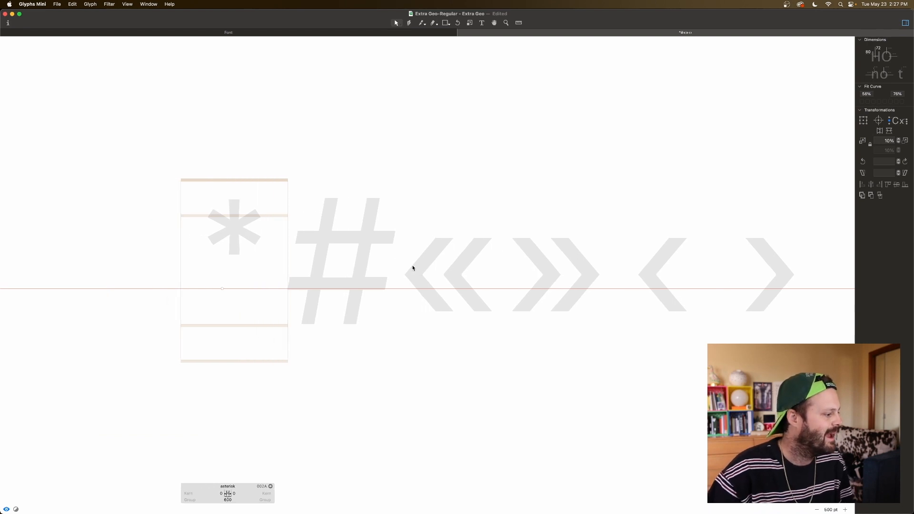
{"action": "scroll", "coordinate": [413, 268], "scroll_direction": "right", "scroll_amount": 5}
{"action": "left_click", "coordinate": [486, 265]}
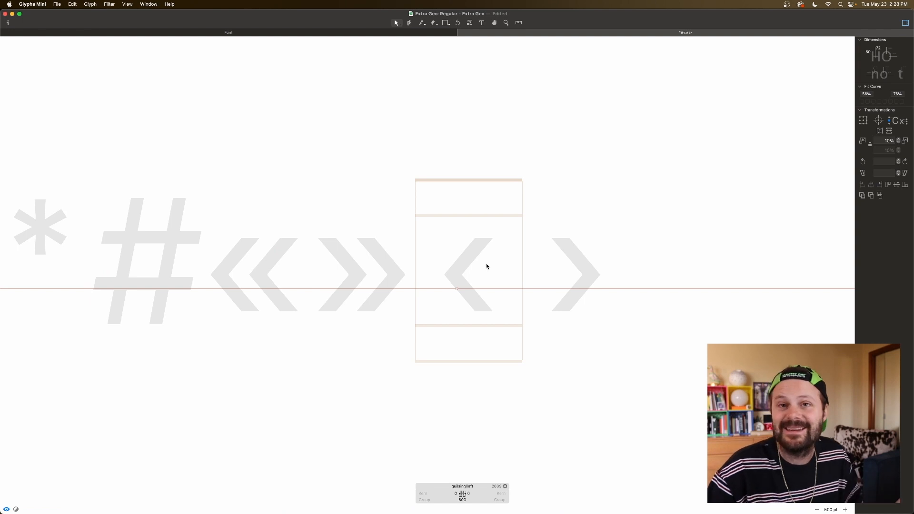
{"action": "scroll", "coordinate": [449, 280], "scroll_direction": "right", "scroll_amount": 1}
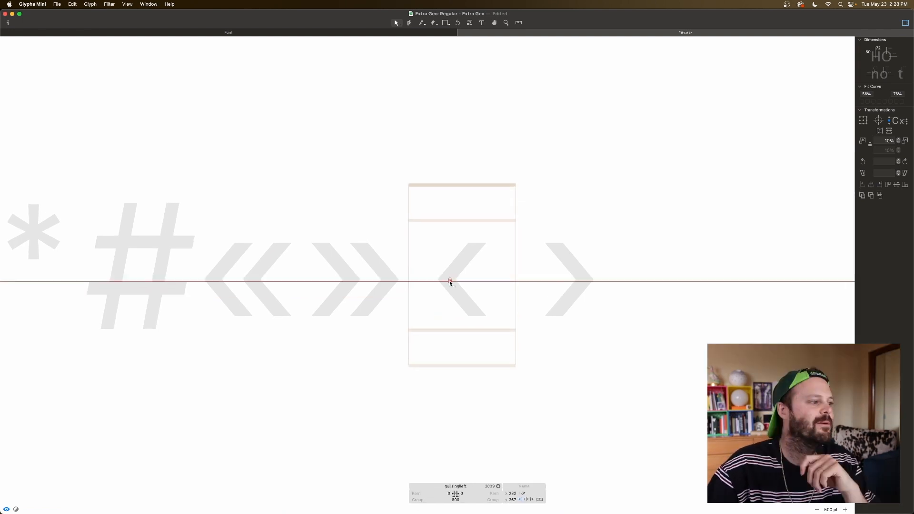
{"action": "left_click", "coordinate": [452, 279]}
{"action": "left_click_drag", "start_coordinate": [456, 280], "coordinate": [482, 279]}
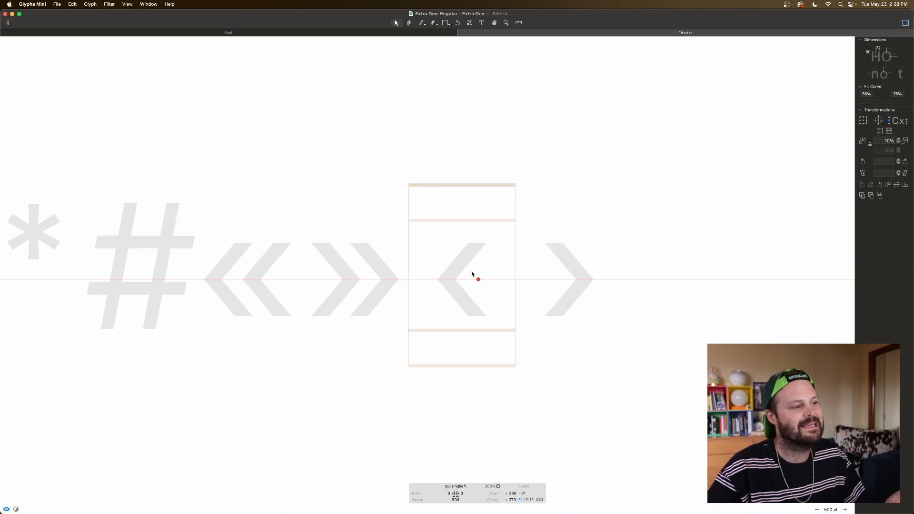
Step: Insert a hyphen before the left single guillemet and move the guide onto the hyphen's right edge at about Y 408
{"action": "left_click", "coordinate": [481, 23]}
{"action": "type", "text": "-"}
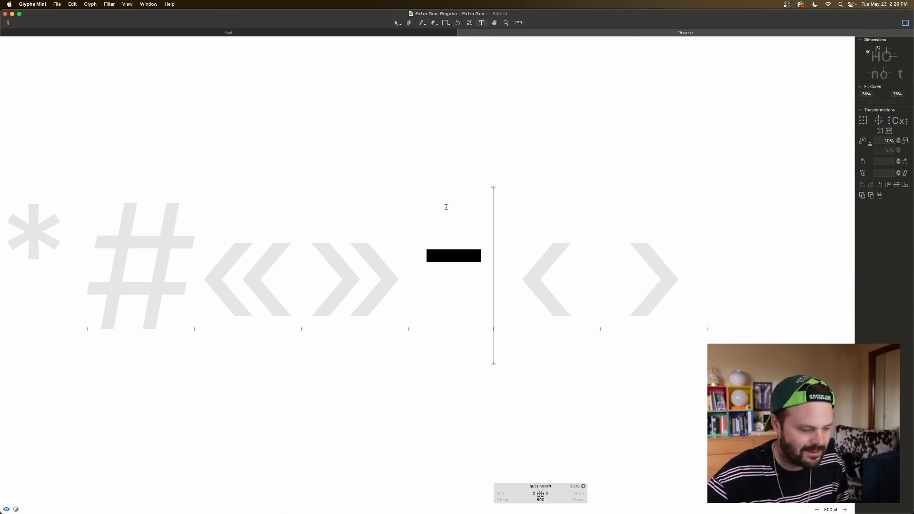
{"action": "key", "text": "Escape"}
{"action": "left_click_drag", "start_coordinate": [478, 279], "coordinate": [480, 257]}
{"action": "key", "text": "super+plus"}
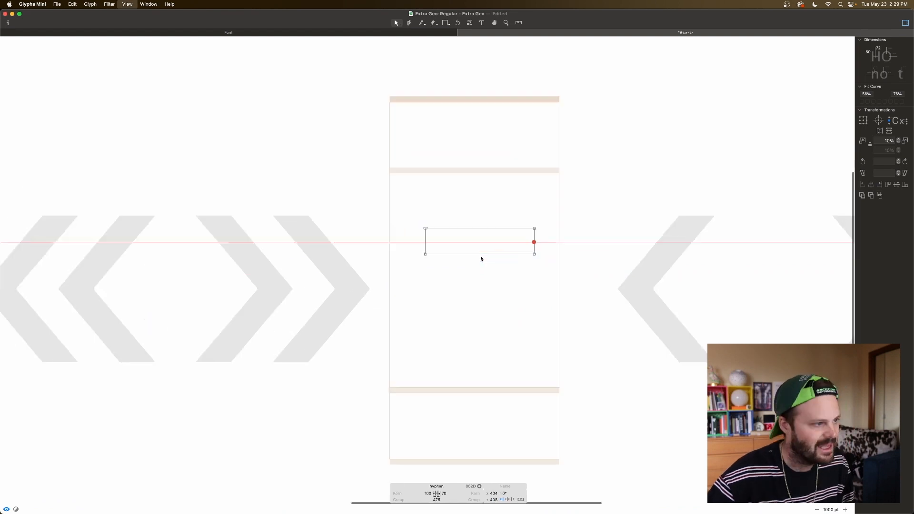
Step: Compare the guide's distances to the hyphen's lower and upper right points, and raise the guide to Y 410
{"action": "left_click", "coordinate": [541, 243]}
{"action": "left_click", "coordinate": [534, 243]}
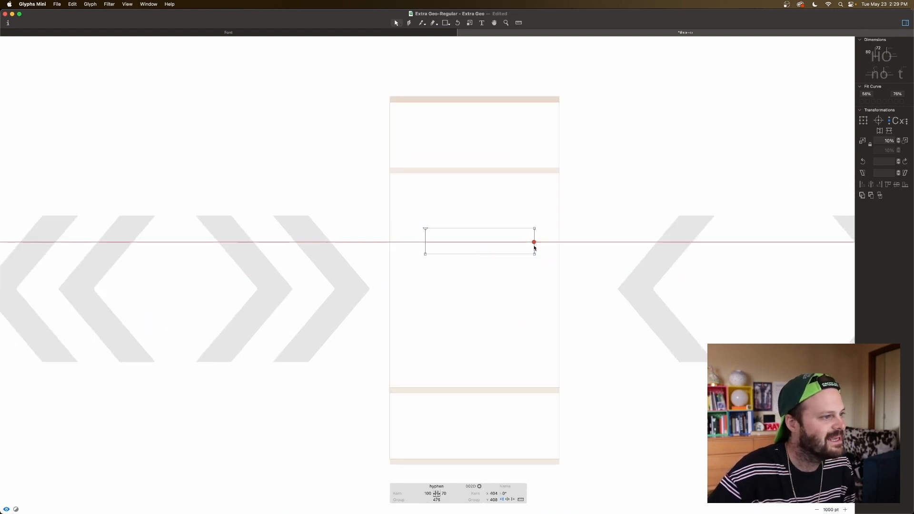
{"action": "left_click", "coordinate": [534, 254], "text": "shift"}
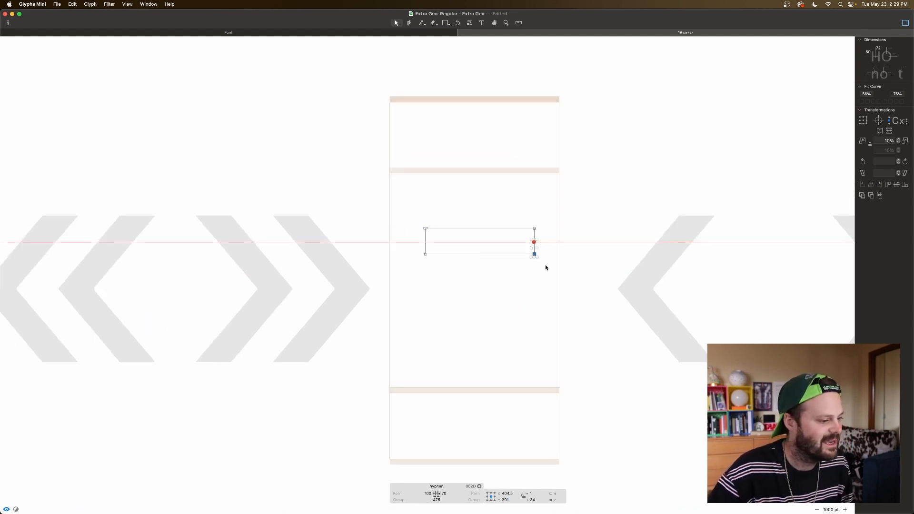
{"action": "left_click", "coordinate": [537, 244]}
{"action": "left_click", "coordinate": [534, 242]}
{"action": "left_click", "coordinate": [534, 229], "text": "shift"}
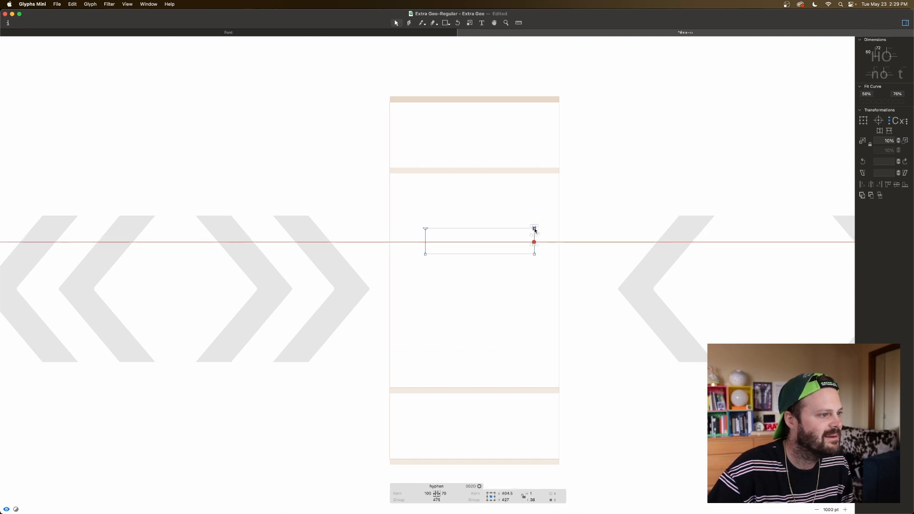
{"action": "left_click", "coordinate": [545, 239]}
{"action": "left_click", "coordinate": [534, 242]}
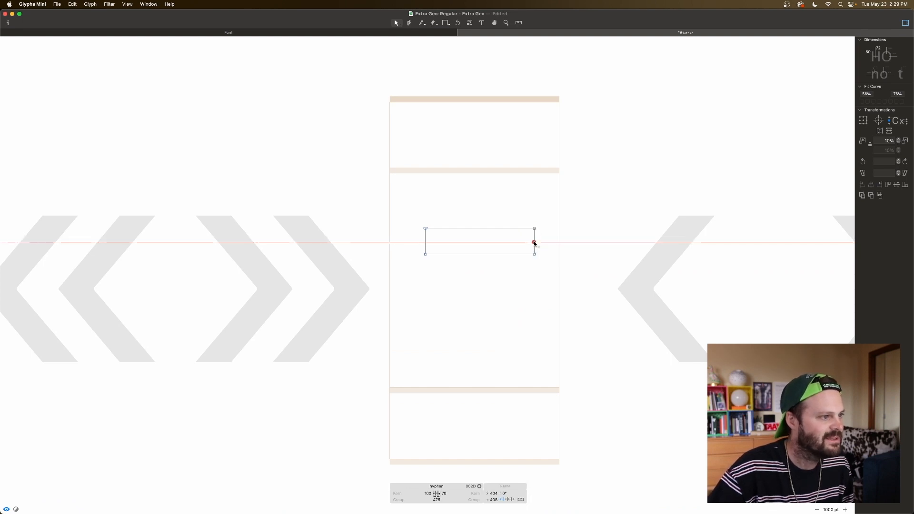
{"action": "key", "text": "Up"}
{"action": "key", "text": "Up"}
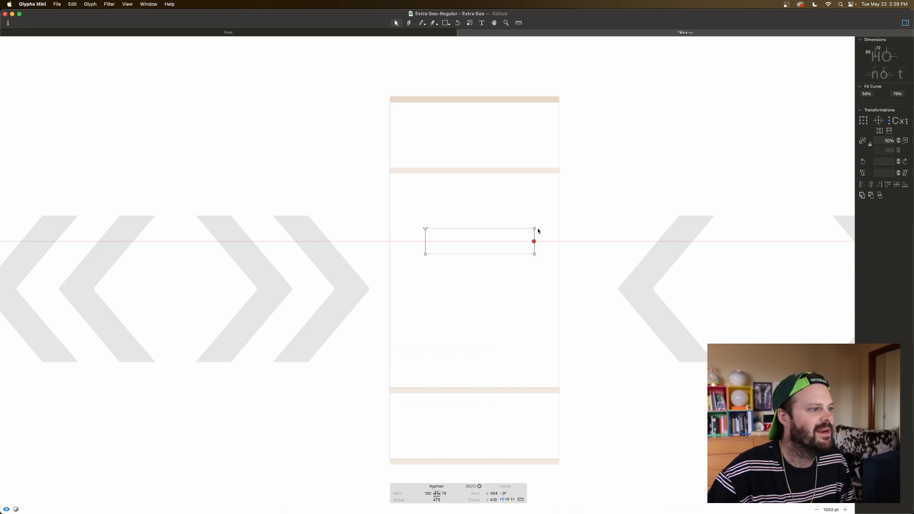
Step: Check the guide's distances to the hyphen's top and bottom right points again
{"action": "left_click", "coordinate": [534, 229]}
{"action": "left_click", "coordinate": [534, 241], "text": "shift"}
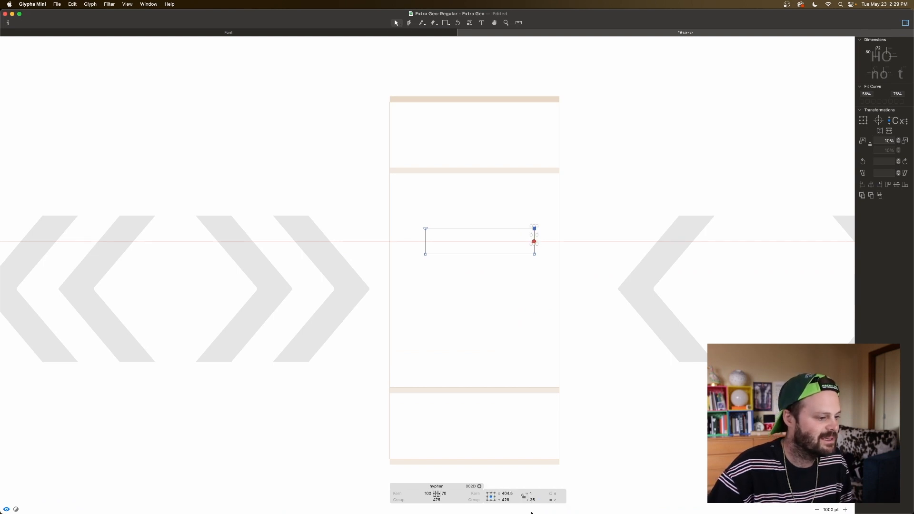
{"action": "left_click", "coordinate": [543, 239]}
{"action": "left_click", "coordinate": [534, 254]}
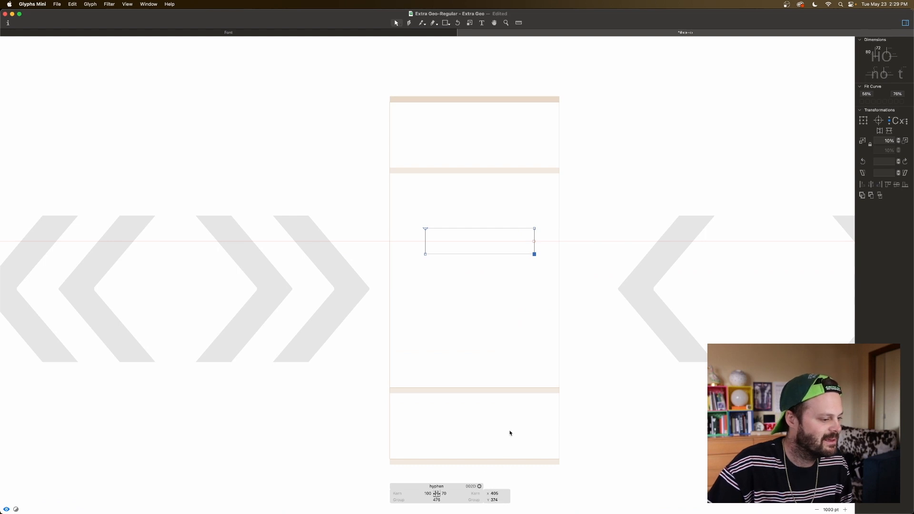
{"action": "left_click", "coordinate": [533, 241], "text": "shift"}
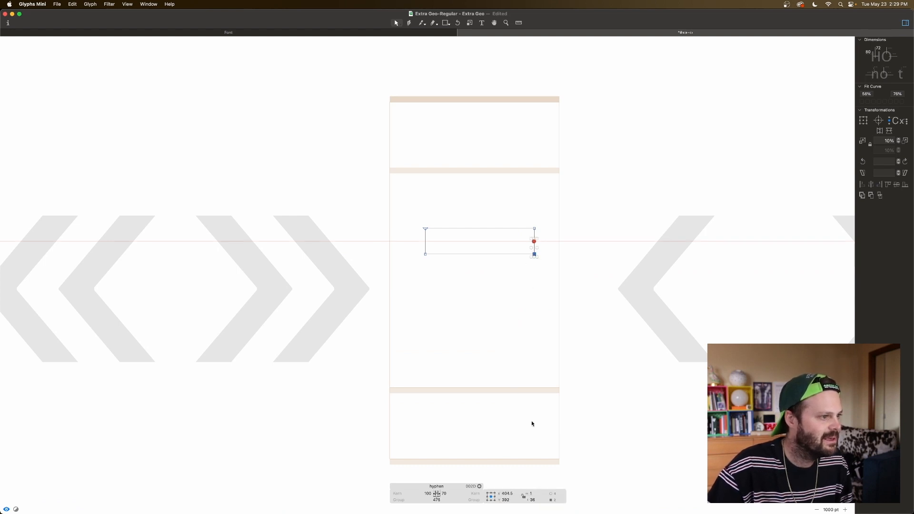
{"action": "left_click", "coordinate": [547, 288]}
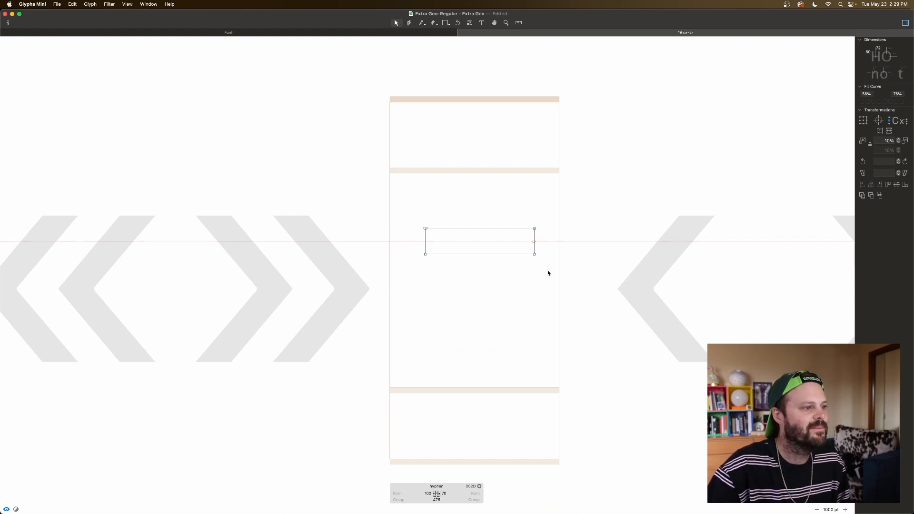
Step: Lock the horizontal guide running through the hyphen's centre
{"action": "left_click", "coordinate": [534, 242]}
{"action": "right_click", "coordinate": [534, 242]}
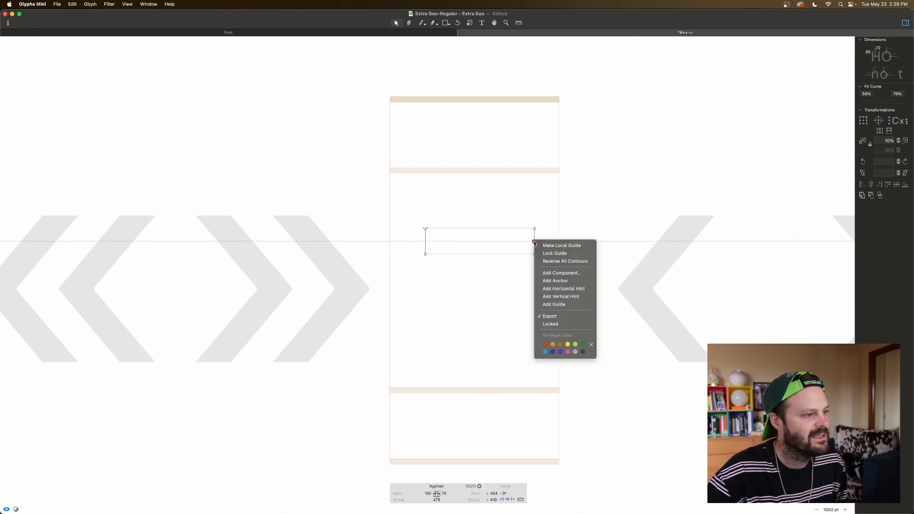
{"action": "left_click", "coordinate": [547, 253]}
Step: In the left single guillemet glyph, draw a rectangle about 71 wide and 191 tall from the guide up to the x-height
{"action": "scroll", "coordinate": [602, 260], "scroll_direction": "right", "scroll_amount": 1}
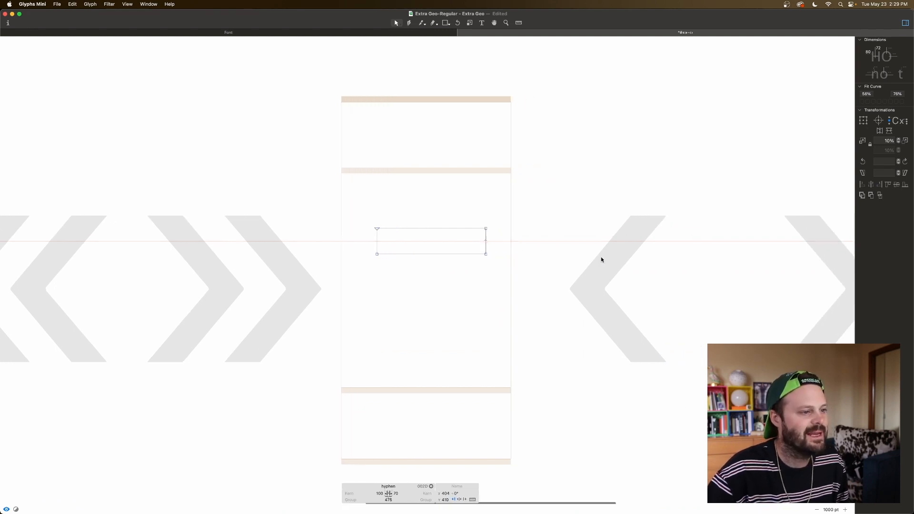
{"action": "double_click", "coordinate": [602, 259]}
{"action": "scroll", "coordinate": [626, 238], "scroll_direction": "right", "scroll_amount": 1}
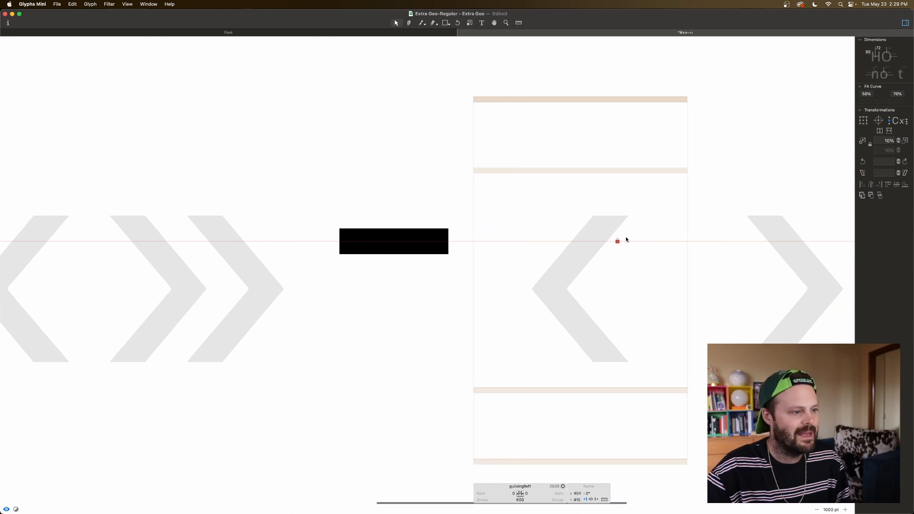
{"action": "key", "text": "f"}
{"action": "left_click_drag", "start_coordinate": [570, 241], "coordinate": [595, 173]}
{"action": "key", "text": "v"}
Step: Duplicate the rectangle directly below the original and nudge the copy up to close the gap at the guide
{"action": "left_click", "coordinate": [594, 219]}
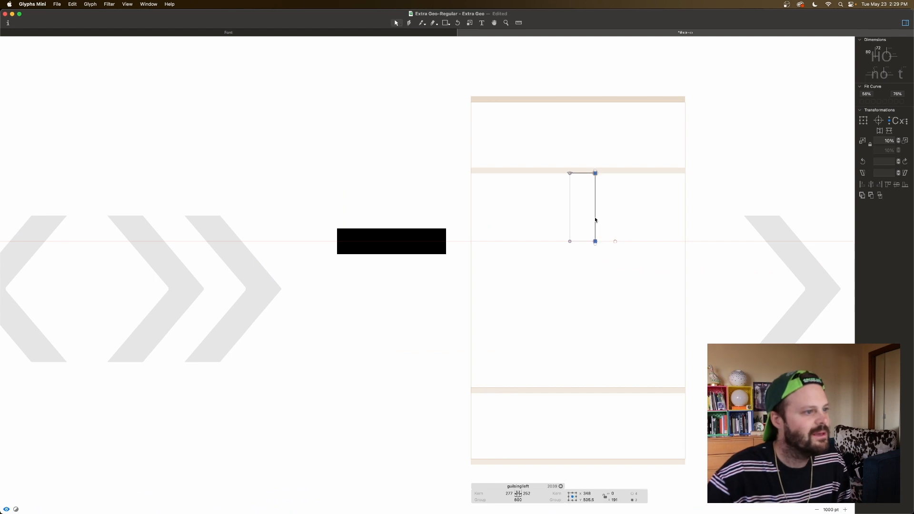
{"action": "double_click", "coordinate": [595, 219]}
{"action": "left_click_drag", "start_coordinate": [594, 220], "coordinate": [596, 289]}
{"action": "key", "text": "space"}
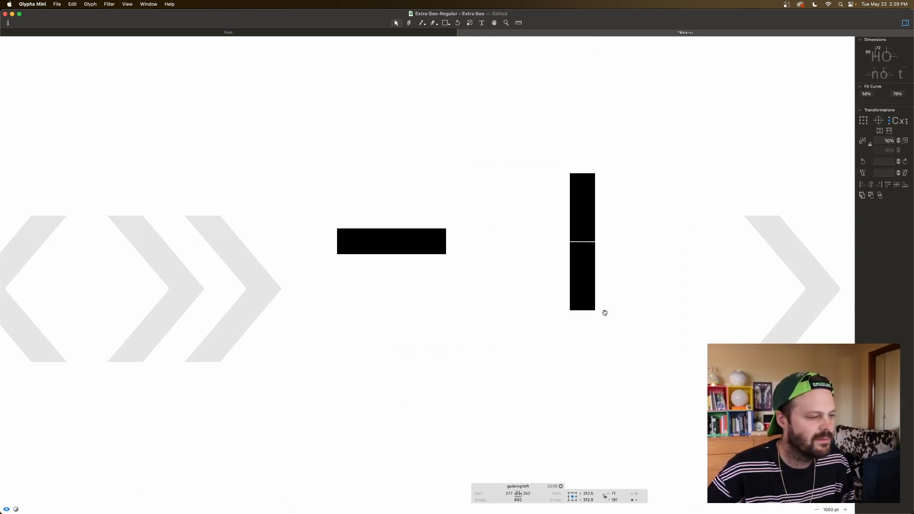
{"action": "key", "text": "Up"}
Step: Shift the stacked rectangles' top and bottom end points right to form a left-pointing chevron, until the right sidebearing is 12
{"action": "scroll", "coordinate": [604, 199], "scroll_direction": "down", "scroll_amount": 1}
{"action": "left_click_drag", "start_coordinate": [614, 155], "coordinate": [560, 179]}
{"action": "left_click_drag", "start_coordinate": [609, 298], "coordinate": [552, 315]}
{"action": "key", "text": "shift+Right"}
{"action": "key", "text": "shift+Right"}
{"action": "key", "text": "shift+Right"}
{"action": "key", "text": "shift+Right"}
{"action": "key", "text": "shift+Right"}
{"action": "key", "text": "shift+Right"}
{"action": "key", "text": "shift+Right"}
{"action": "key", "text": "shift+Right"}
{"action": "key", "text": "shift+Right"}
{"action": "key", "text": "space"}
{"action": "key", "text": "shift+Right"}
{"action": "key", "text": "shift+Right"}
{"action": "key", "text": "shift+Right"}
{"action": "key", "text": "shift+Right"}
{"action": "key", "text": "shift+Right"}
{"action": "key", "text": "shift+Right"}
{"action": "key", "text": "shift+Right"}
{"action": "key", "text": "shift+Right"}
{"action": "key", "text": "shift+Right"}
{"action": "key", "text": "shift+Right"}
{"action": "key", "text": "shift+Right"}
{"action": "key", "text": "shift+Right"}
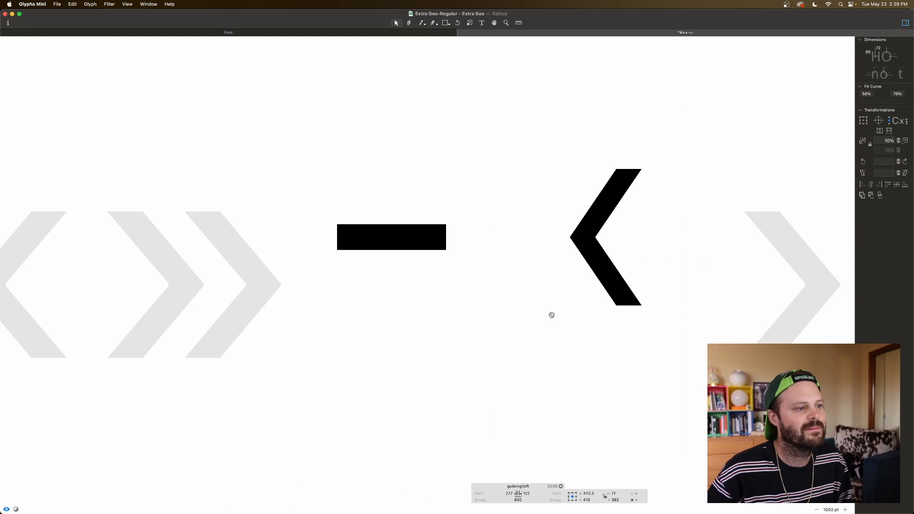
{"action": "key", "text": "shift+Right"}
{"action": "key", "text": "shift+Right"}
{"action": "key", "text": "shift+Right"}
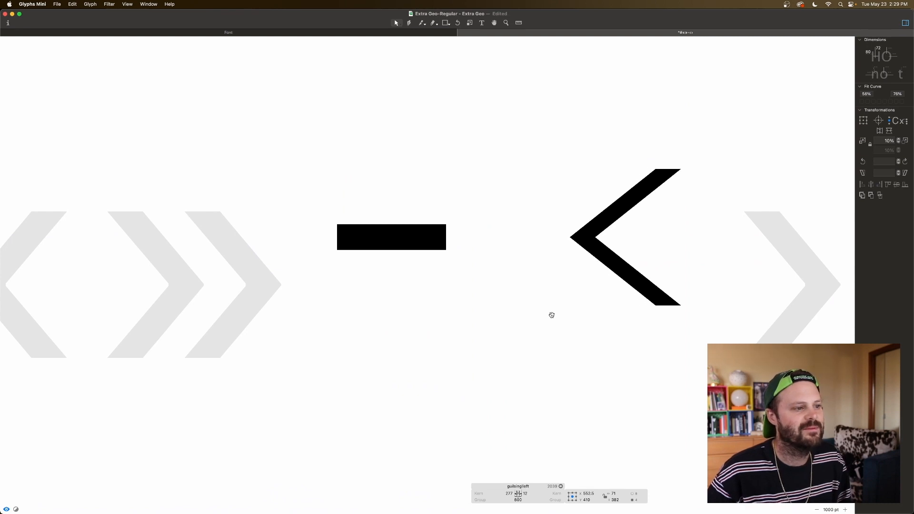
Step: Thicken the chevron's arms by shifting its inner edges right until the right sidebearing is -38
{"action": "left_click", "coordinate": [640, 210]}
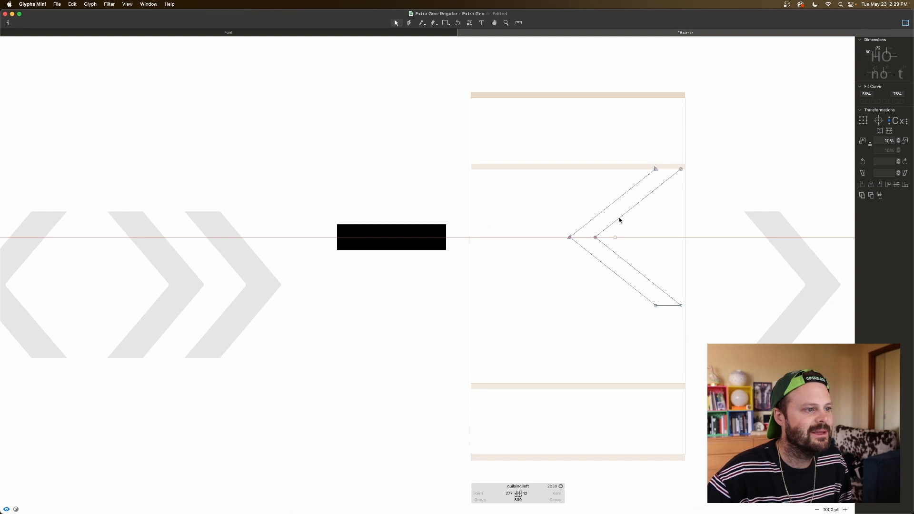
{"action": "left_click", "coordinate": [619, 219]}
{"action": "left_click", "coordinate": [627, 264], "text": "shift"}
{"action": "key", "text": "space"}
{"action": "key", "text": "shift+Right"}
{"action": "key", "text": "shift+Right"}
{"action": "key", "text": "shift+Right"}
{"action": "key", "text": "shift+Right"}
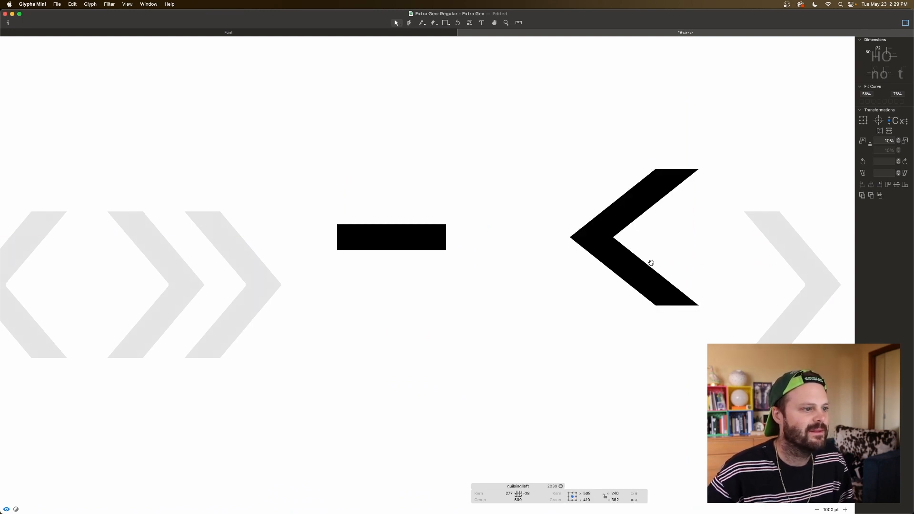
{"action": "key", "text": "shift+Right"}
Step: Measure the stroke thickness of the chevron's upper arm and preview the glyph beside the hyphen
{"action": "left_click_drag", "start_coordinate": [608, 188], "coordinate": [660, 243]}
{"action": "key", "text": "space"}
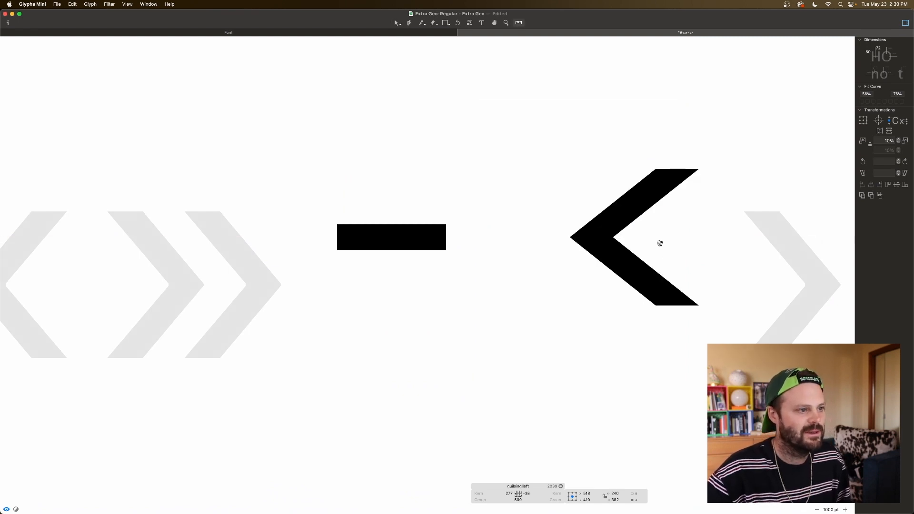
{"action": "key", "text": "super+minus"}
{"action": "key", "text": "super+minus"}
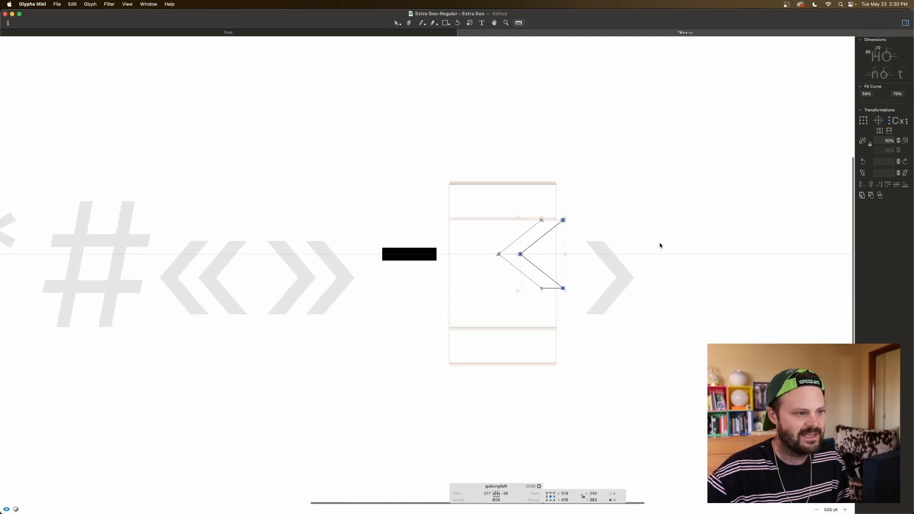
{"action": "key", "text": "space"}
Step: Set the left single guillemet's left and right sidebearings to 50 each and preview it beside the hyphen at smaller sizes
{"action": "left_click", "coordinate": [481, 494]}
{"action": "type", "text": "50"}
{"action": "key", "text": "Tab"}
{"action": "type", "text": "50"}
{"action": "key", "text": "Tab"}
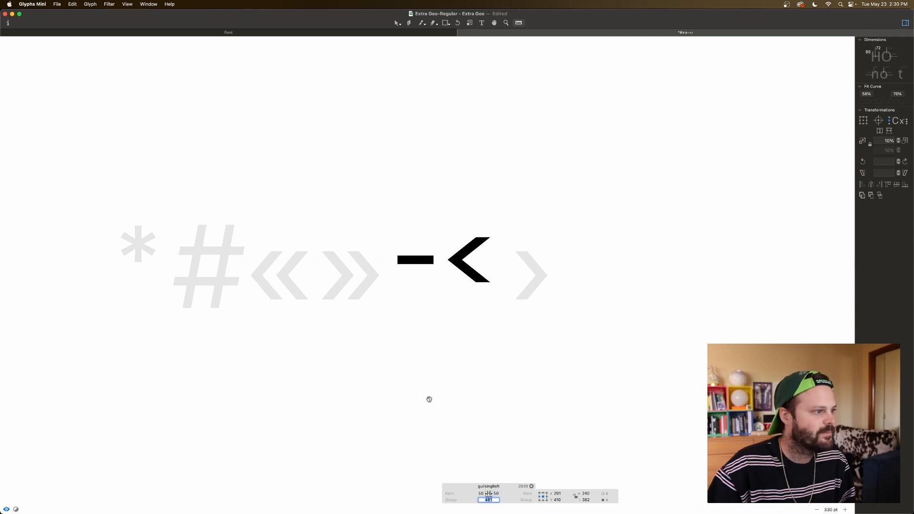
{"action": "scroll", "coordinate": [461, 302], "scroll_direction": "left", "scroll_amount": 3}
{"action": "left_click_drag", "start_coordinate": [477, 303], "coordinate": [482, 295]}
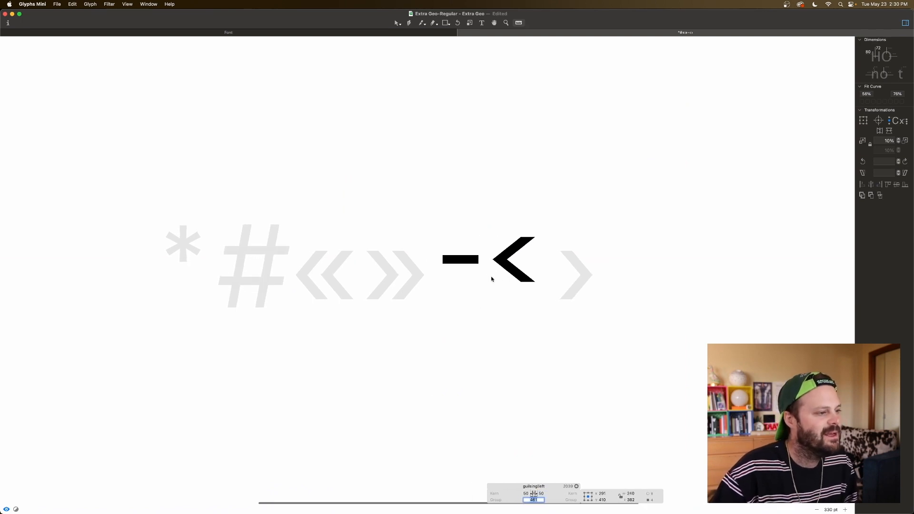
{"action": "key", "text": "super+minus"}
{"action": "key", "text": "super+minus"}
{"action": "key", "text": "super+minus"}
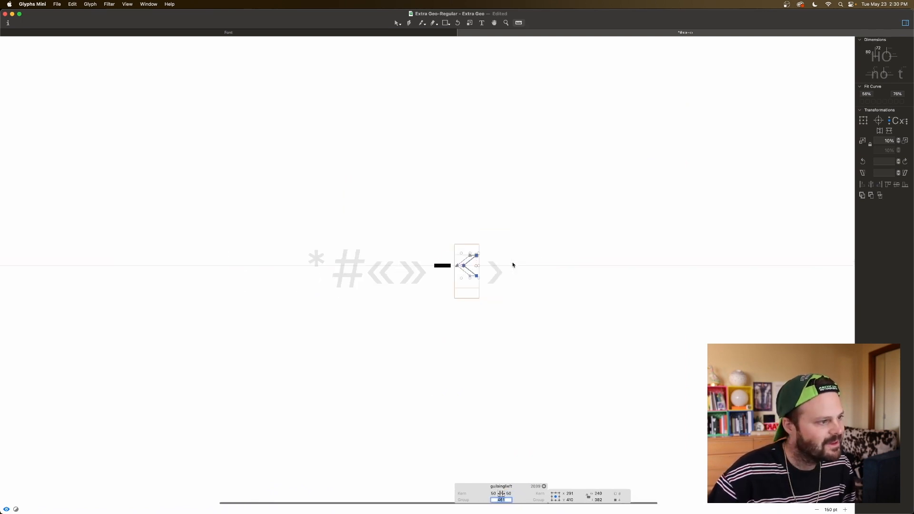
Step: Move the inner vertex of the left single guillemet's chevron left to X 161, comparing its weight in preview
{"action": "key", "text": "super+plus"}
{"action": "key", "text": "super+plus"}
{"action": "key", "text": "super+plus"}
{"action": "key", "text": "super+plus"}
{"action": "key", "text": "super+plus"}
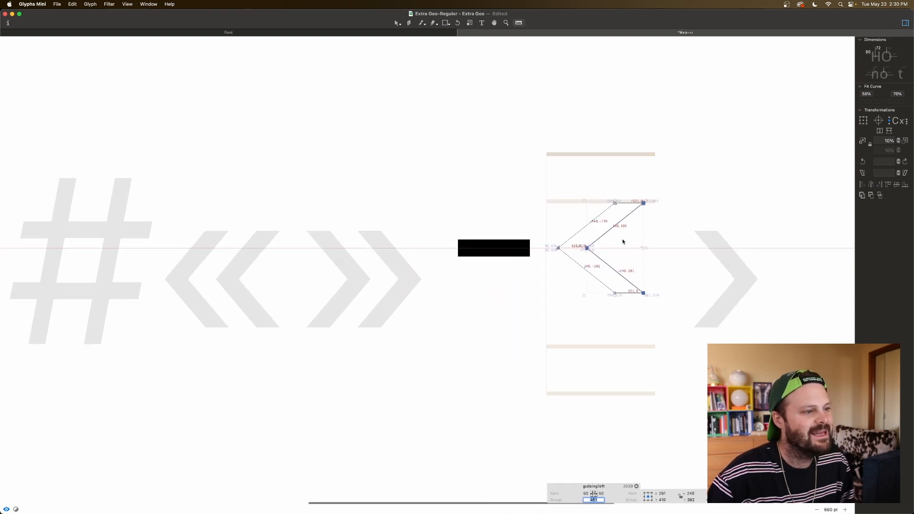
{"action": "left_click_drag", "start_coordinate": [579, 252], "coordinate": [583, 251]}
{"action": "key", "text": "v"}
{"action": "left_click", "coordinate": [608, 241]}
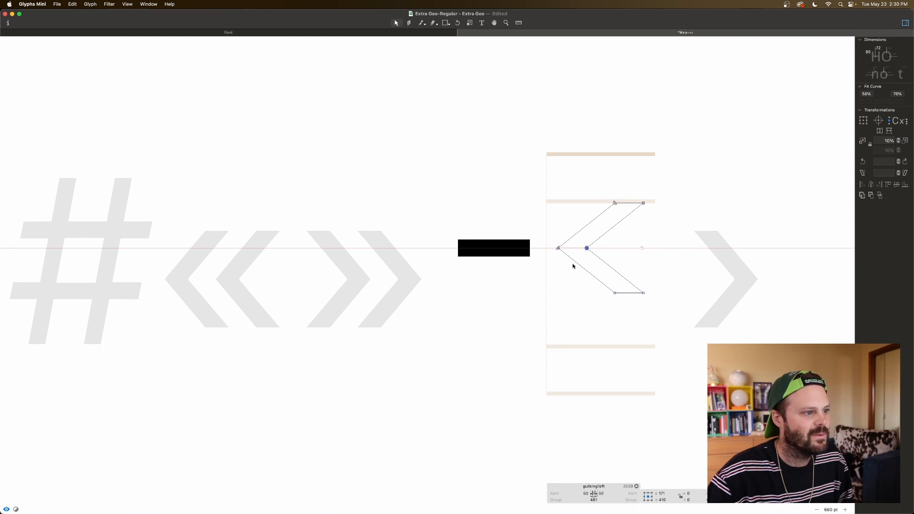
{"action": "key", "text": "space"}
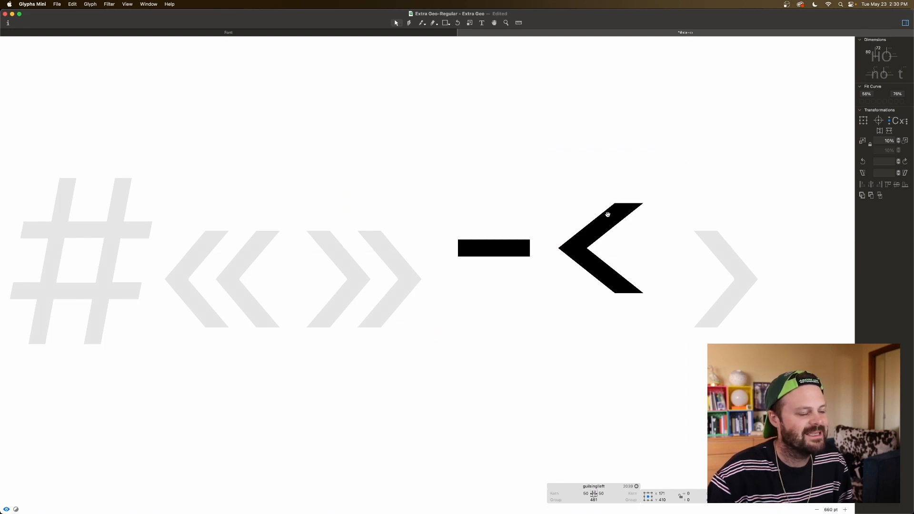
{"action": "key", "text": "space"}
{"action": "key", "text": "Left"}
{"action": "key", "text": "Left"}
{"action": "key", "text": "Left"}
{"action": "key", "text": "Left"}
{"action": "key", "text": "Left"}
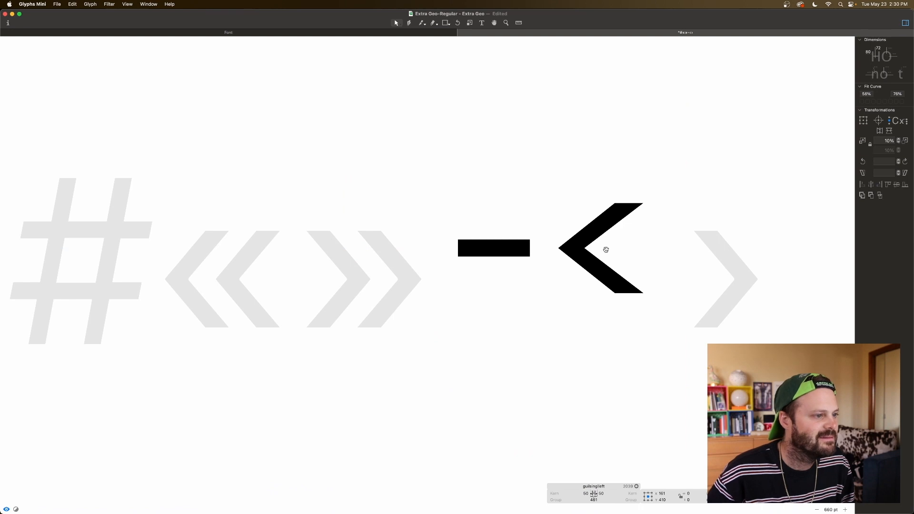
Step: Shift the chevron's outer and inner vertices right until the left sidebearing is 52, and preview the shape
{"action": "left_click", "coordinate": [607, 245]}
{"action": "left_click_drag", "start_coordinate": [607, 245], "coordinate": [545, 255]}
{"action": "key", "text": "space"}
{"action": "key", "text": "Right"}
{"action": "key", "text": "Right"}
{"action": "key", "text": "Right"}
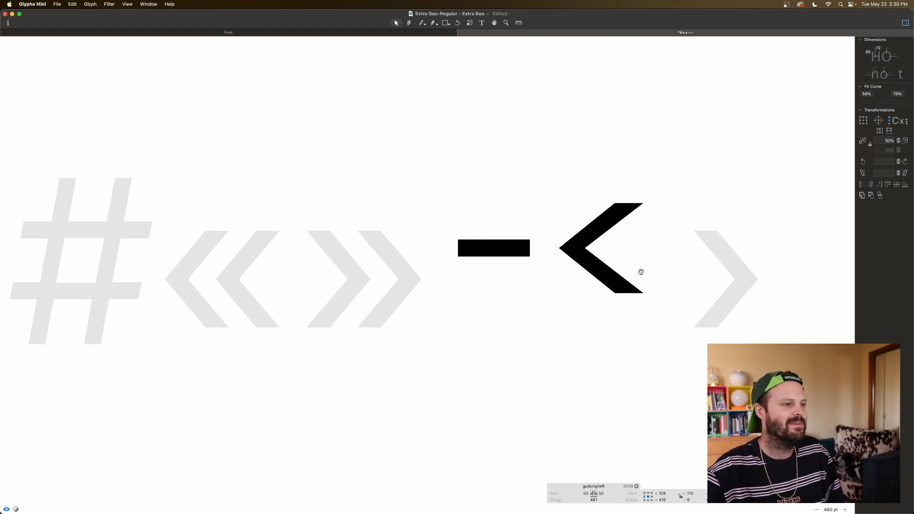
{"action": "key", "text": "Left"}
{"action": "key", "text": "space"}
{"action": "left_click", "coordinate": [608, 257]}
{"action": "key", "text": "space"}
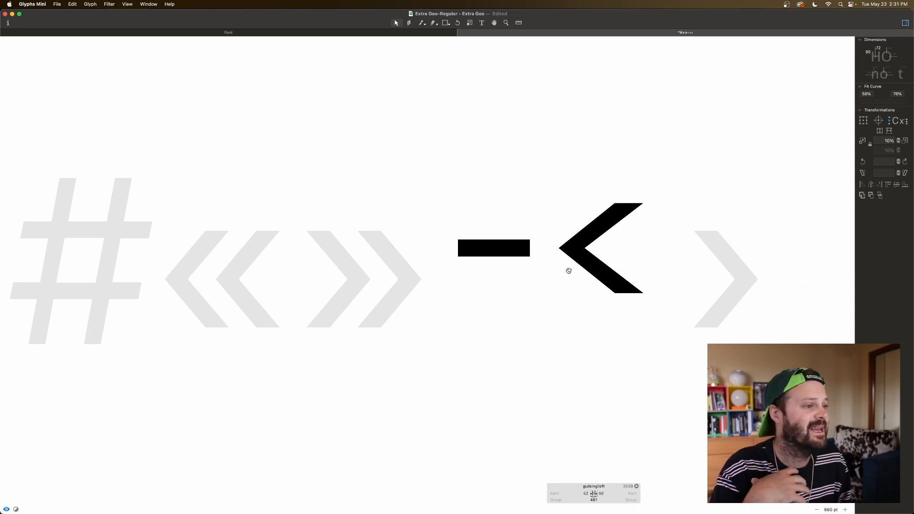
Step: Move the chevron's inner vertex right to X 170 and preview the glyph beside the hyphen
{"action": "left_click_drag", "start_coordinate": [608, 243], "coordinate": [580, 255]}
{"action": "key", "text": "space"}
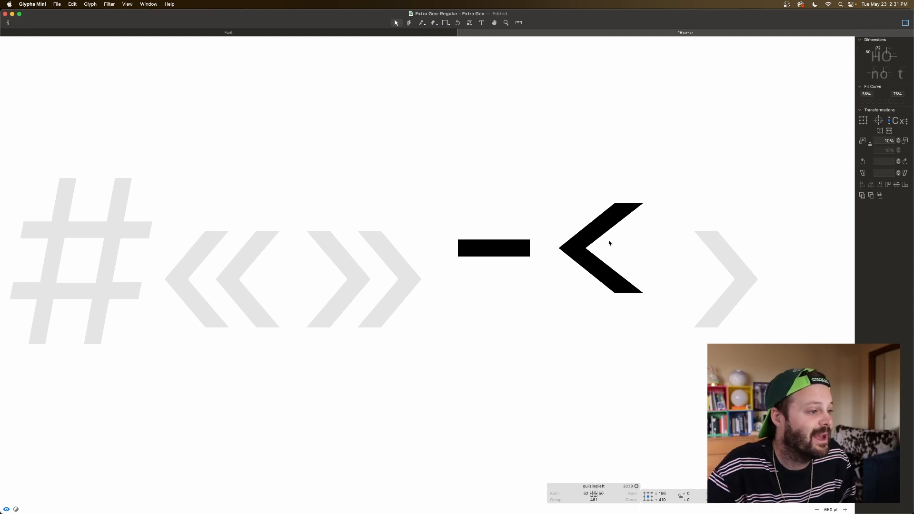
{"action": "key", "text": "Right"}
{"action": "key", "text": "Right"}
{"action": "key", "text": "Right"}
{"action": "key", "text": "Right"}
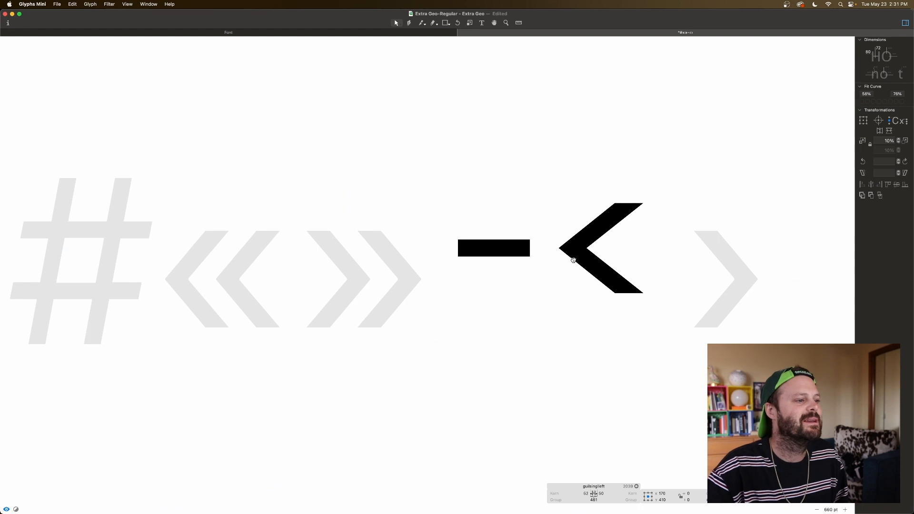
{"action": "key", "text": "space"}
{"action": "key", "text": "space"}
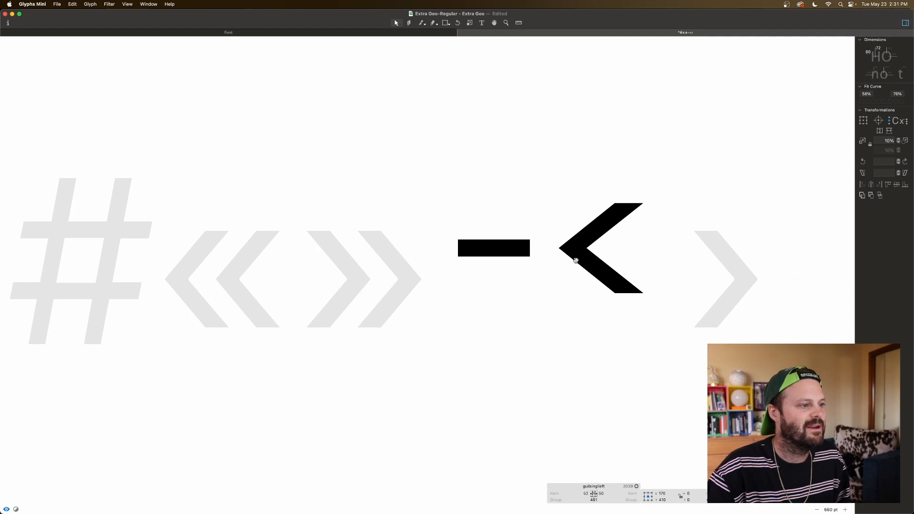
Step: Add guilsingleft as a component to the right single guillemet glyph and flip it horizontally
{"action": "scroll", "coordinate": [571, 250], "scroll_direction": "right", "scroll_amount": 5}
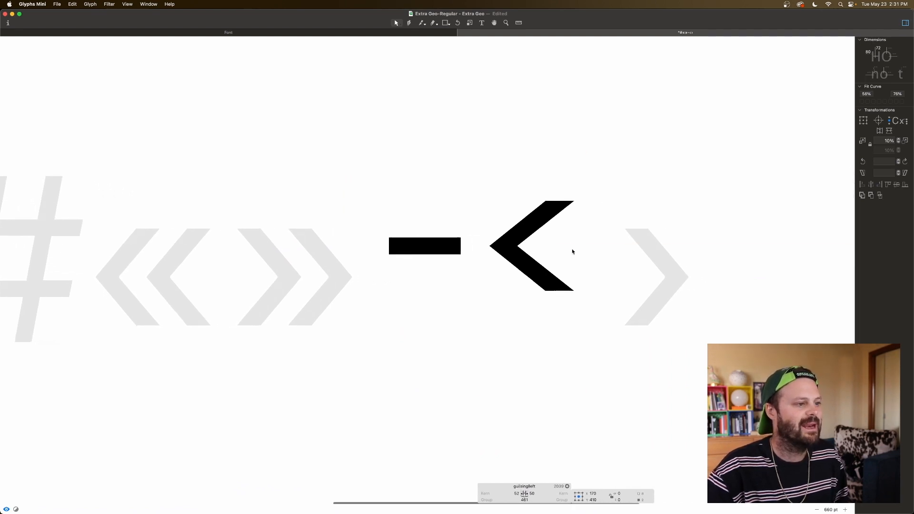
{"action": "double_click", "coordinate": [646, 269]}
{"action": "right_click", "coordinate": [646, 269]}
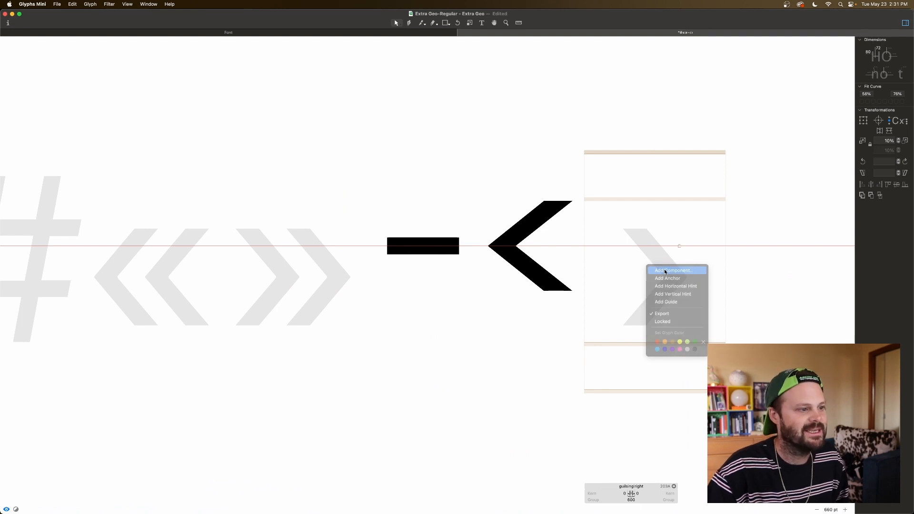
{"action": "left_click", "coordinate": [665, 270]}
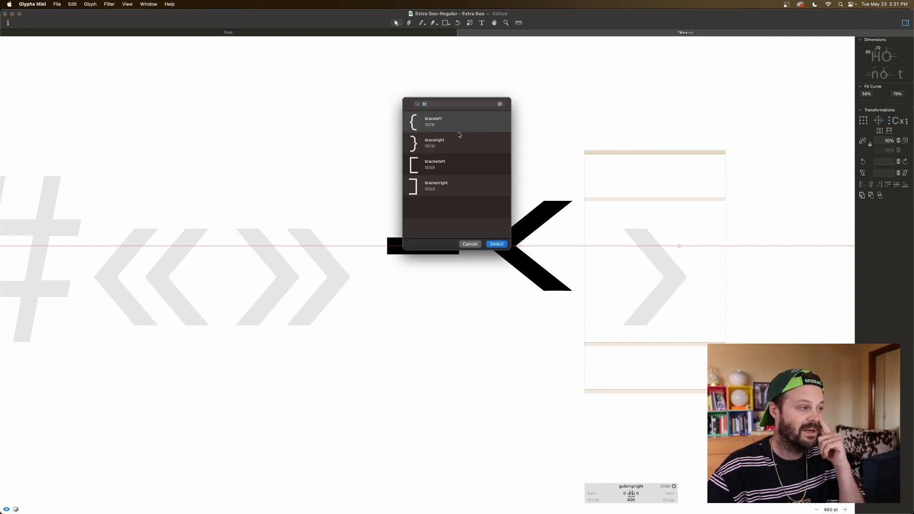
{"action": "type", "text": "guil"}
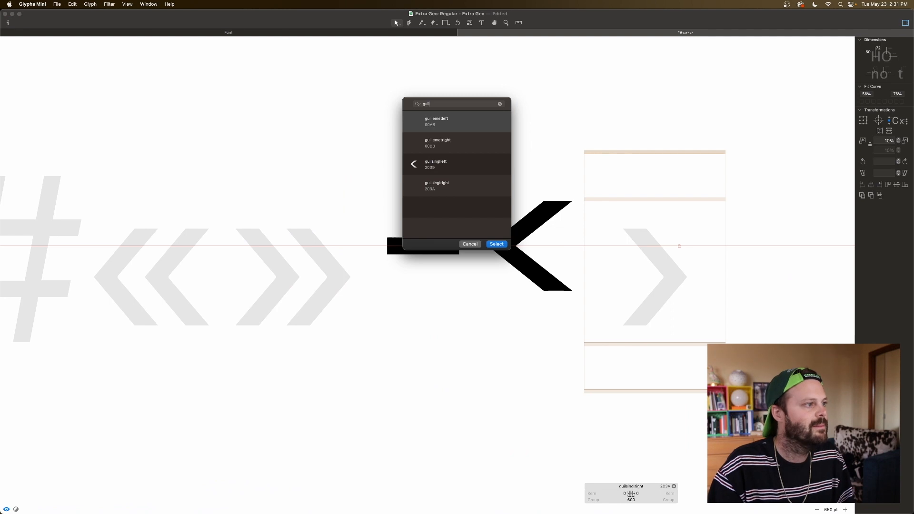
{"action": "double_click", "coordinate": [447, 161]}
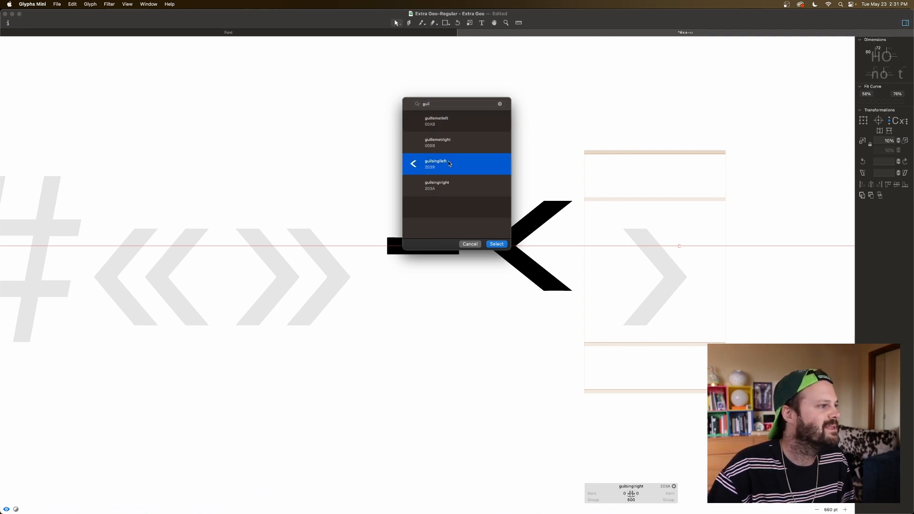
{"action": "left_click", "coordinate": [879, 132]}
Step: Add guilsingleft as a component to the left double guillemet glyph
{"action": "scroll", "coordinate": [576, 269], "scroll_direction": "left", "scroll_amount": 5}
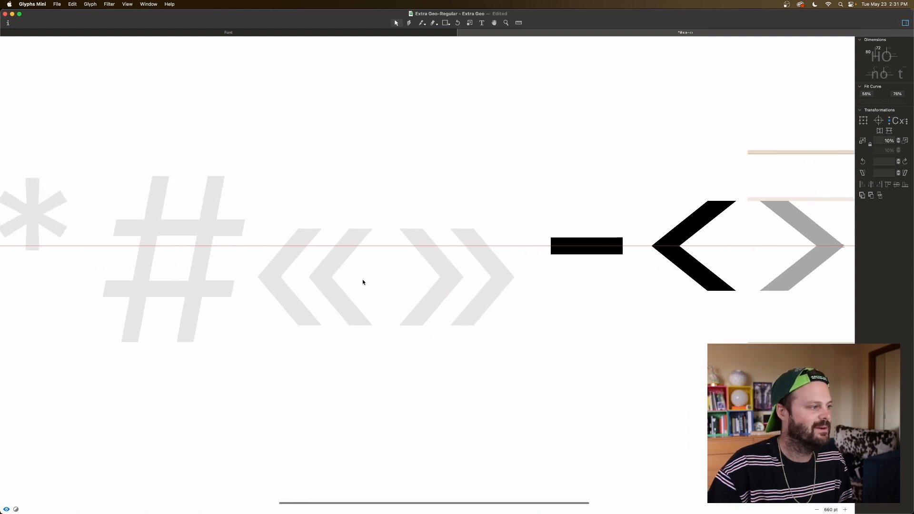
{"action": "double_click", "coordinate": [341, 281]}
{"action": "right_click", "coordinate": [332, 284]}
{"action": "left_click", "coordinate": [350, 287]}
{"action": "left_click", "coordinate": [447, 164]}
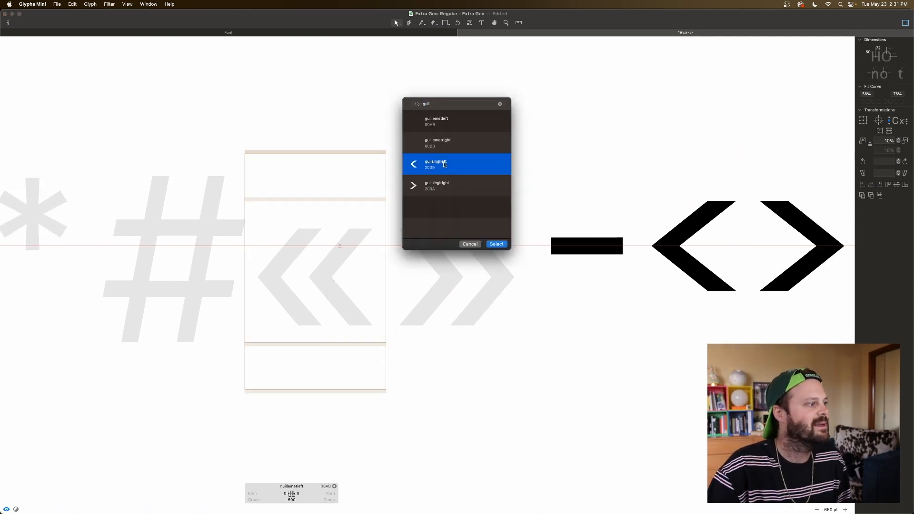
{"action": "key", "text": "Return"}
Step: Duplicate the chevron component to its right and place the copy close to the first chevron at X 209
{"action": "left_click_drag", "start_coordinate": [293, 258], "coordinate": [362, 262]}
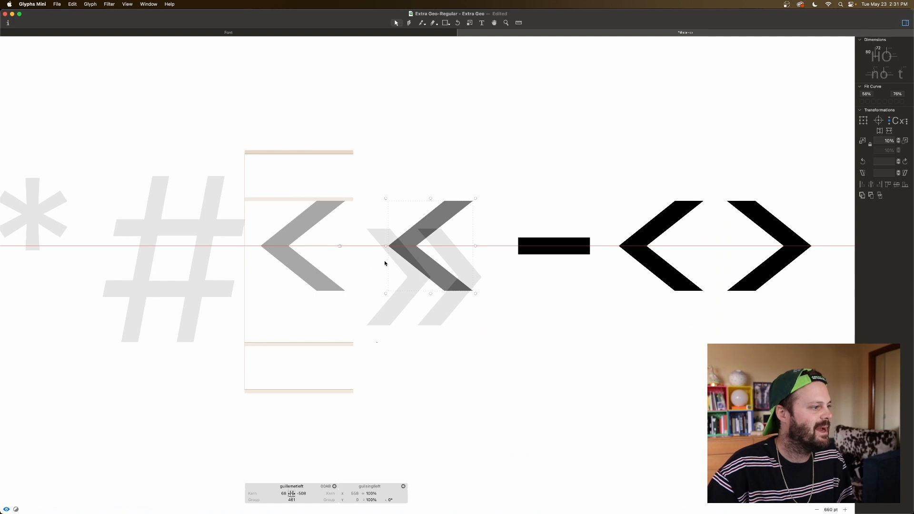
{"action": "key", "text": "super+z"}
{"action": "key", "text": "space"}
{"action": "left_click_drag", "start_coordinate": [305, 279], "coordinate": [355, 280]}
{"action": "key", "text": "space"}
{"action": "key", "text": "shift+Left"}
{"action": "key", "text": "shift+Left"}
{"action": "key", "text": "shift+Left"}
{"action": "key", "text": "shift+Left"}
{"action": "key", "text": "shift+Left"}
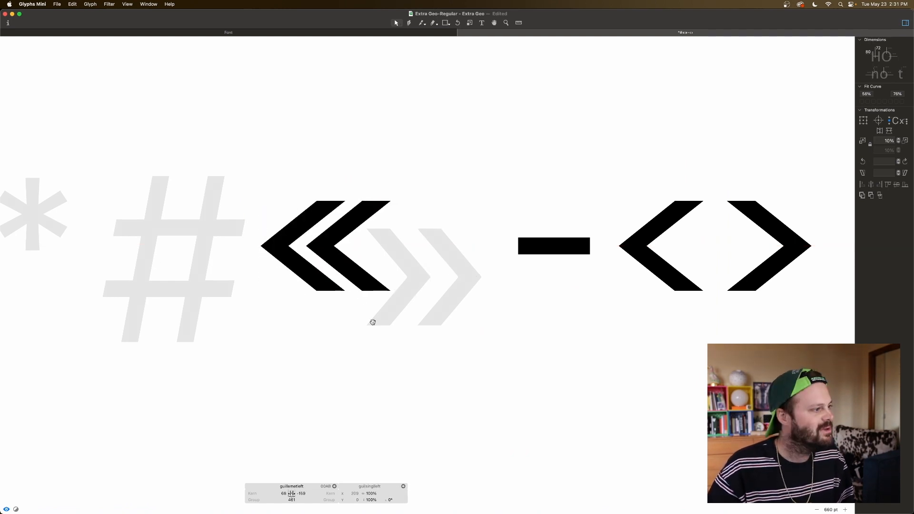
Step: Move the second chevron right to X 279 and set the left double guillemet's left and right sidebearings to 50
{"action": "key", "text": "shift+Right"}
{"action": "key", "text": "shift+Right"}
{"action": "key", "text": "shift+Right"}
{"action": "key", "text": "shift+Right"}
{"action": "key", "text": "shift+Right"}
{"action": "key", "text": "shift+Right"}
{"action": "key", "text": "shift+Right"}
{"action": "key", "text": "shift+Right"}
{"action": "key", "text": "shift+Right"}
{"action": "key", "text": "shift+Right"}
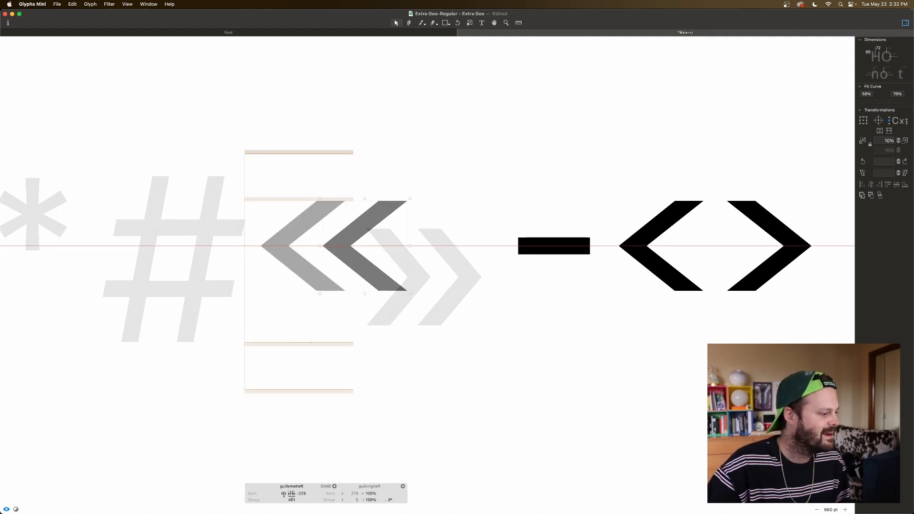
Step: Add guillemetleft as a component to the right double guillemet glyph, flip it horizontally, and preview all the guillemets together
{"action": "double_click", "coordinate": [469, 263]}
{"action": "right_click", "coordinate": [469, 263]}
{"action": "left_click", "coordinate": [473, 268]}
{"action": "left_click", "coordinate": [442, 123]}
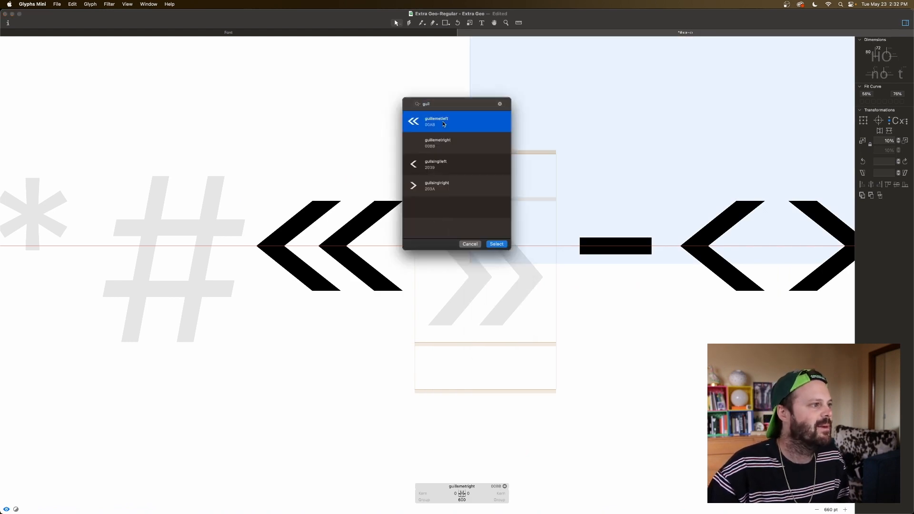
{"action": "double_click", "coordinate": [443, 123]}
{"action": "left_click", "coordinate": [880, 130]}
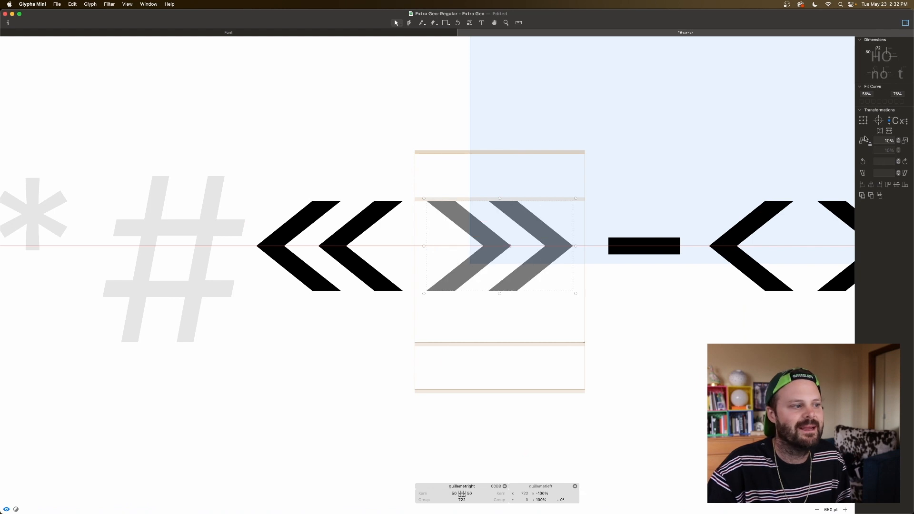
{"action": "left_click_drag", "start_coordinate": [470, 264], "coordinate": [535, 342]}
{"action": "key", "text": "super+minus"}
{"action": "key", "text": "super+minus"}
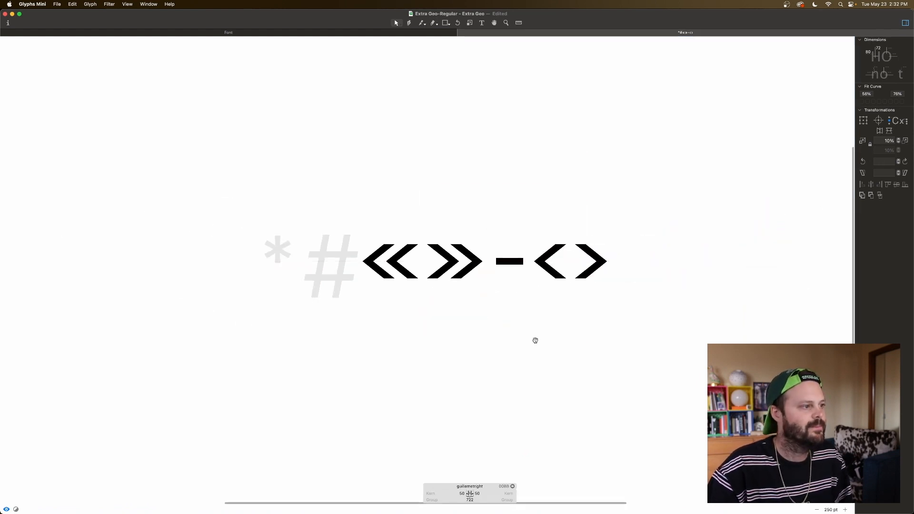
Step: Add the slash as a component to the numbersign glyph and decompose it into outlines
{"action": "scroll", "coordinate": [481, 312], "scroll_direction": "left", "scroll_amount": 5}
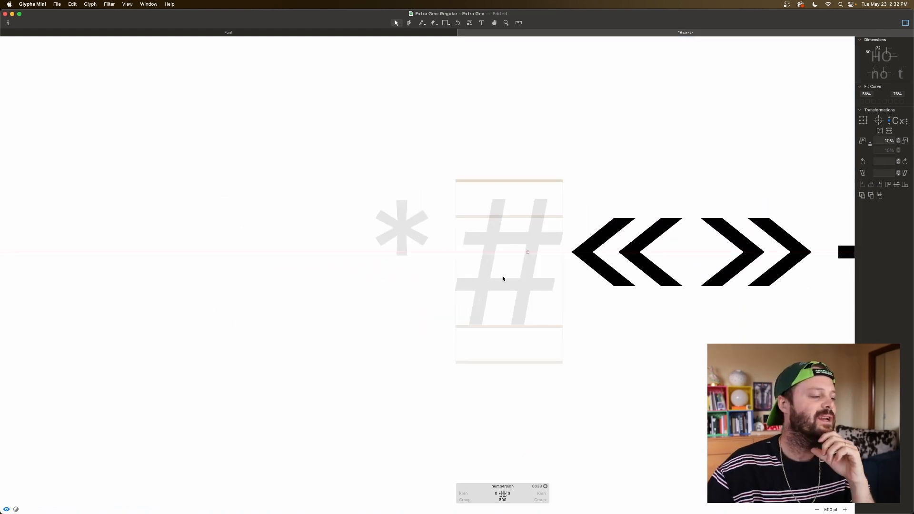
{"action": "right_click", "coordinate": [469, 220]}
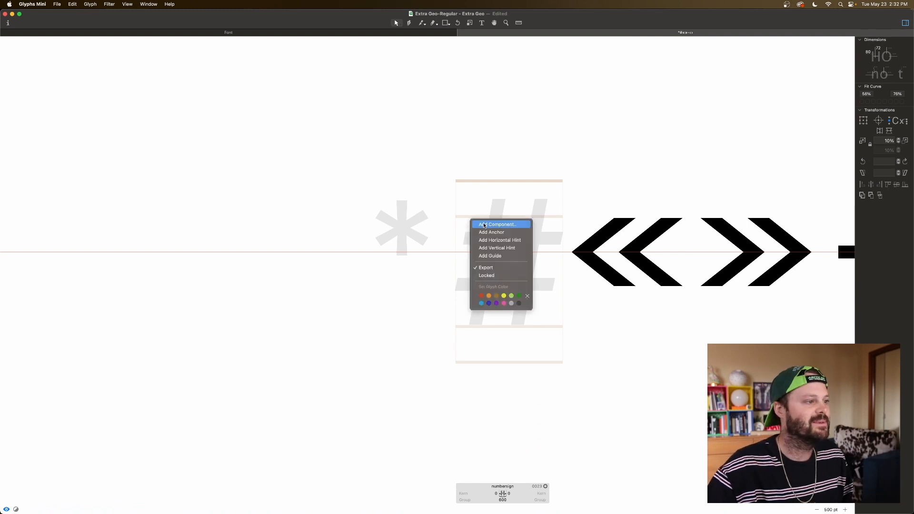
{"action": "left_click", "coordinate": [484, 225]}
{"action": "type", "text": "sl"}
{"action": "double_click", "coordinate": [436, 120]}
{"action": "left_click", "coordinate": [512, 323]}
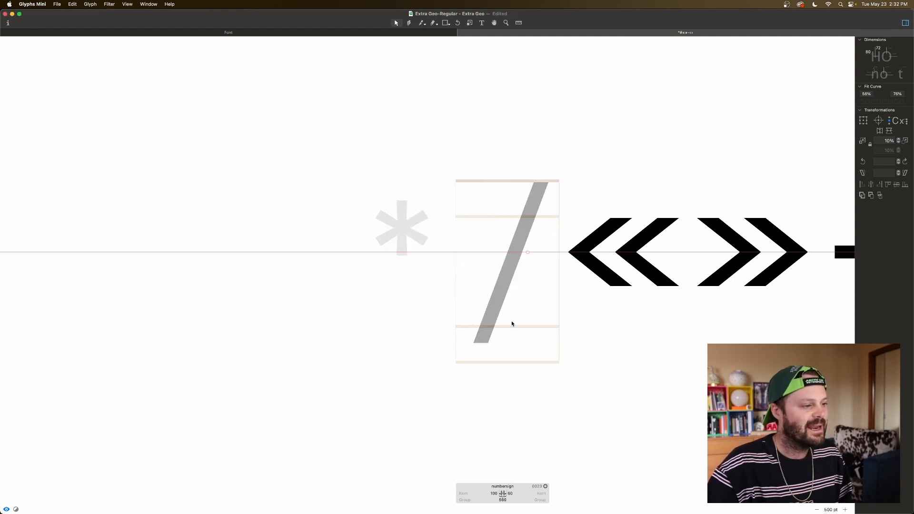
{"action": "left_click", "coordinate": [490, 322]}
{"action": "right_click", "coordinate": [489, 322]}
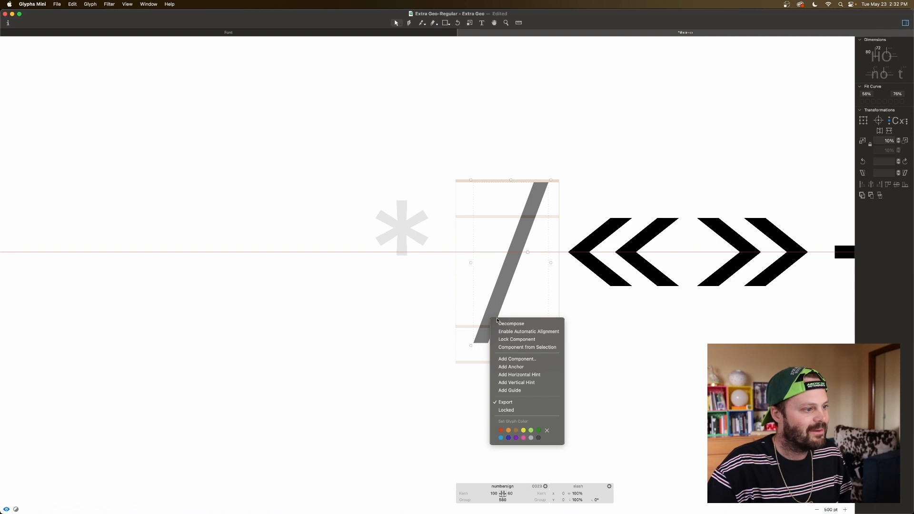
{"action": "left_click", "coordinate": [498, 326]}
Step: Shorten the slash to just above the baseline by adding points on both edges and deleting the part below
{"action": "key", "text": "super+plus"}
{"action": "key", "text": "super+plus"}
{"action": "key", "text": "super+plus"}
{"action": "key", "text": "super+plus"}
{"action": "key", "text": "super+plus"}
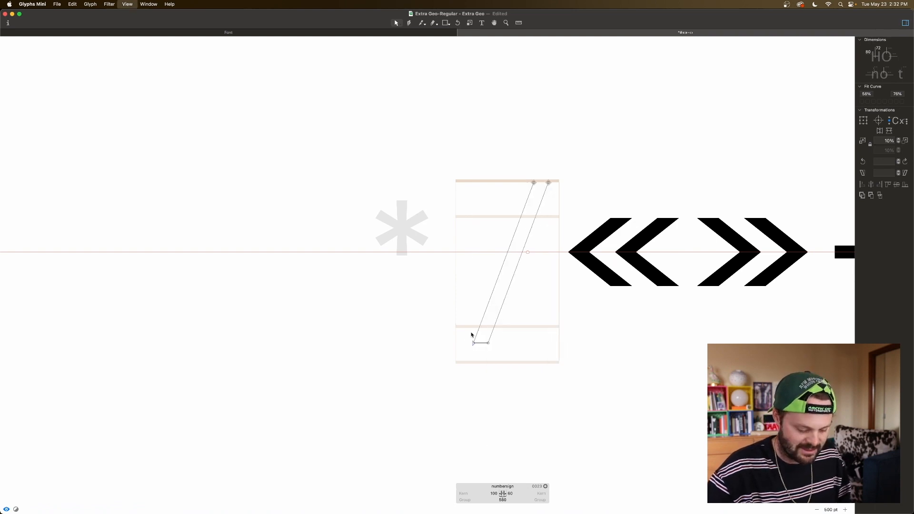
{"action": "scroll", "coordinate": [471, 335], "scroll_direction": "down", "scroll_amount": 3}
{"action": "scroll", "coordinate": [471, 335], "scroll_direction": "down", "scroll_amount": 10}
{"action": "scroll", "coordinate": [471, 336], "scroll_direction": "right", "scroll_amount": 8}
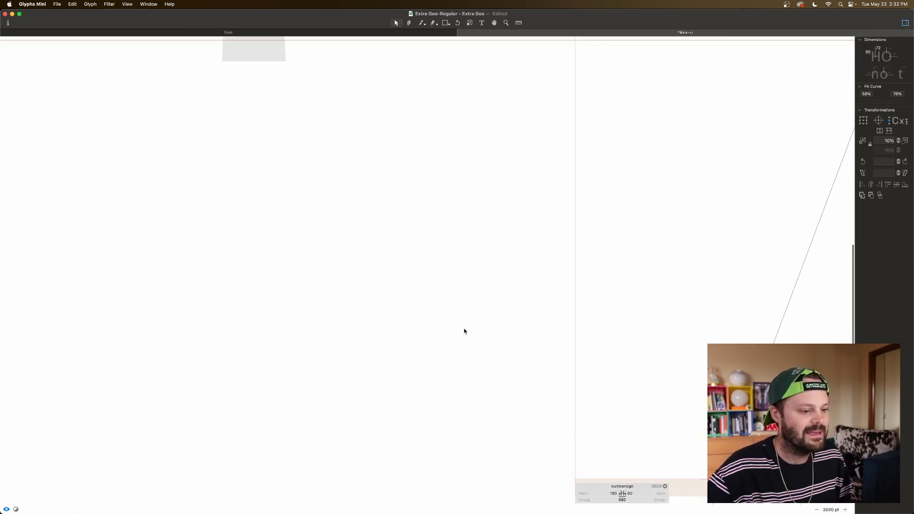
{"action": "scroll", "coordinate": [486, 316], "scroll_direction": "right", "scroll_amount": 3}
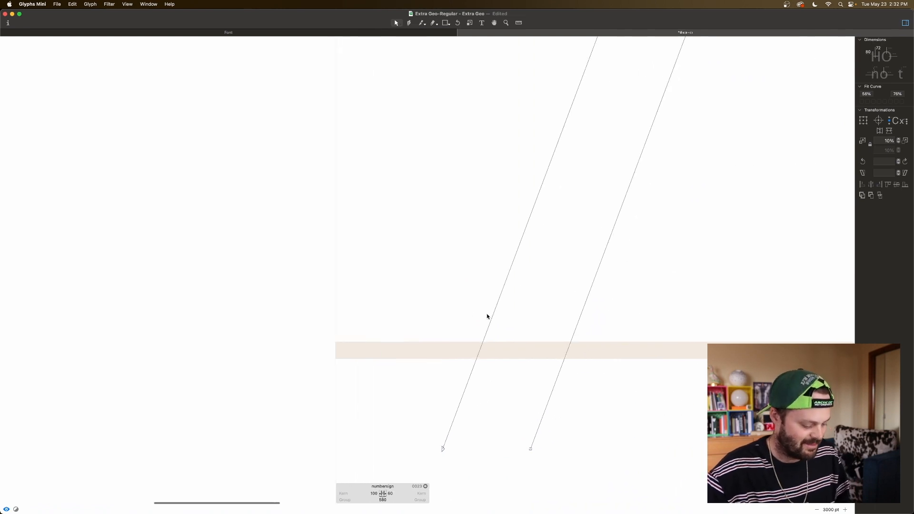
{"action": "key", "text": "p"}
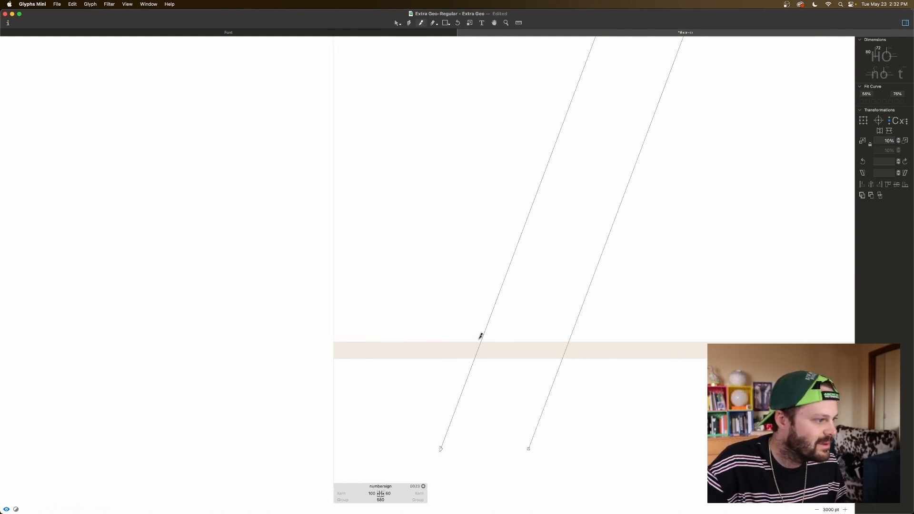
{"action": "left_click_drag", "start_coordinate": [482, 337], "coordinate": [653, 350]}
{"action": "key", "text": "v"}
{"action": "left_click", "coordinate": [554, 386]}
{"action": "key", "text": "Delete"}
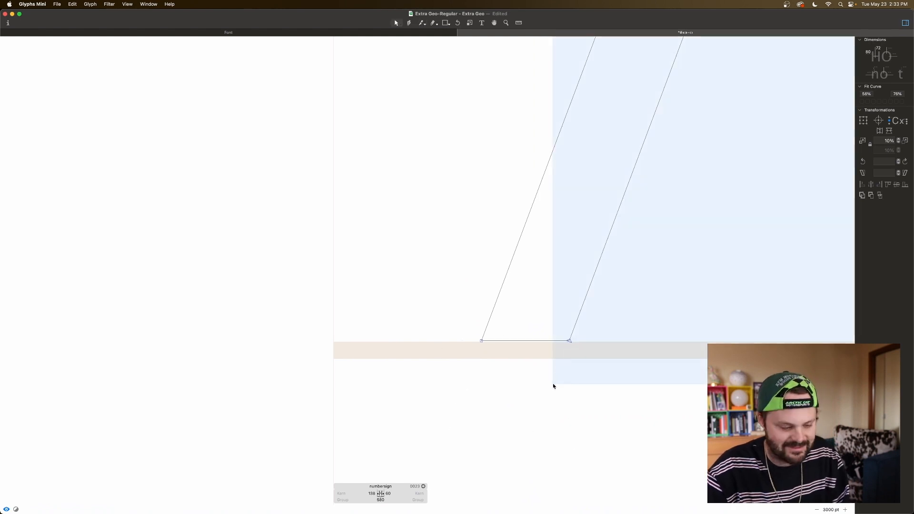
Step: Nudge the slash's bottom points down onto the baseline at Y 0 and left until the left sidebearing is 137
{"action": "left_click_drag", "start_coordinate": [462, 323], "coordinate": [624, 355]}
{"action": "key", "text": "Down"}
{"action": "key", "text": "Left"}
{"action": "key", "text": "super+minus"}
{"action": "key", "text": "super+minus"}
{"action": "key", "text": "super+minus"}
{"action": "key", "text": "super+minus"}
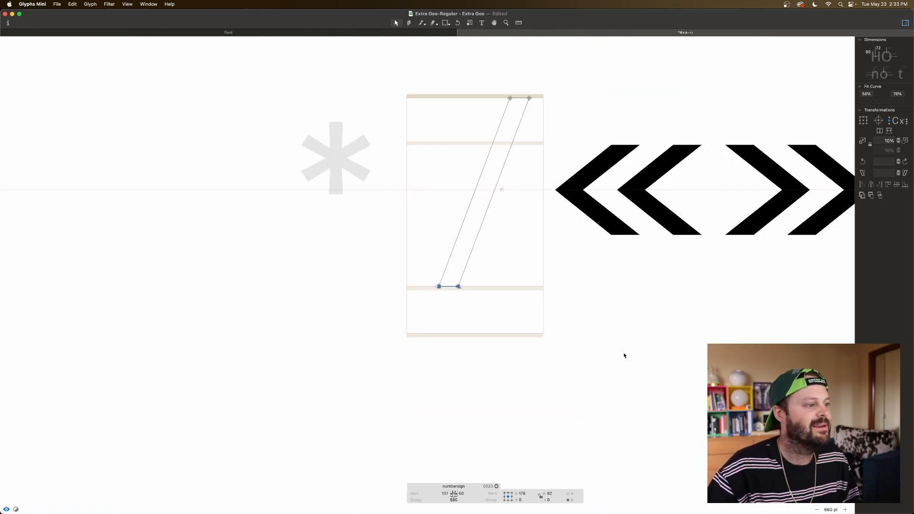
Step: Duplicate the slash outline in the numbersign and shift the copy right to X 828.5 as the second diagonal
{"action": "left_click", "coordinate": [506, 176]}
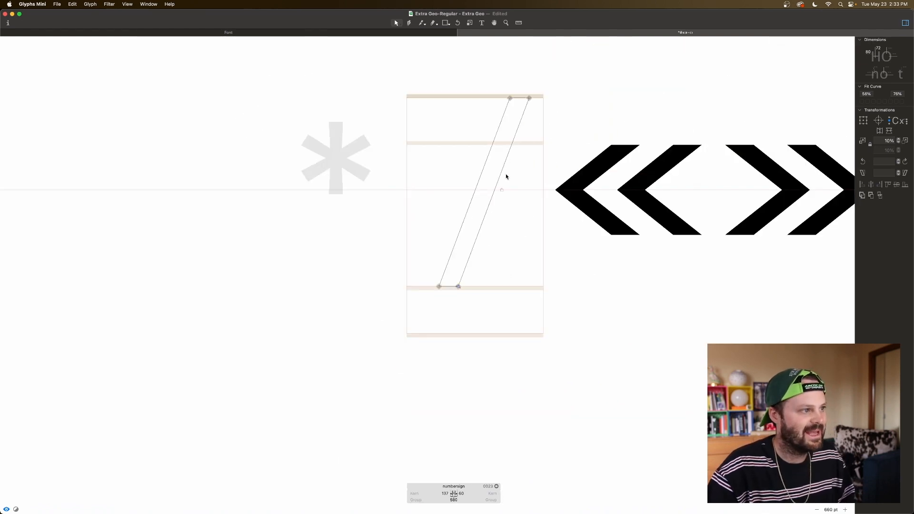
{"action": "double_click", "coordinate": [500, 175]}
{"action": "key", "text": "super+Right"}
{"action": "key", "text": "super+Right"}
{"action": "key", "text": "super+Right"}
{"action": "key", "text": "super+Right"}
{"action": "key", "text": "super+Right"}
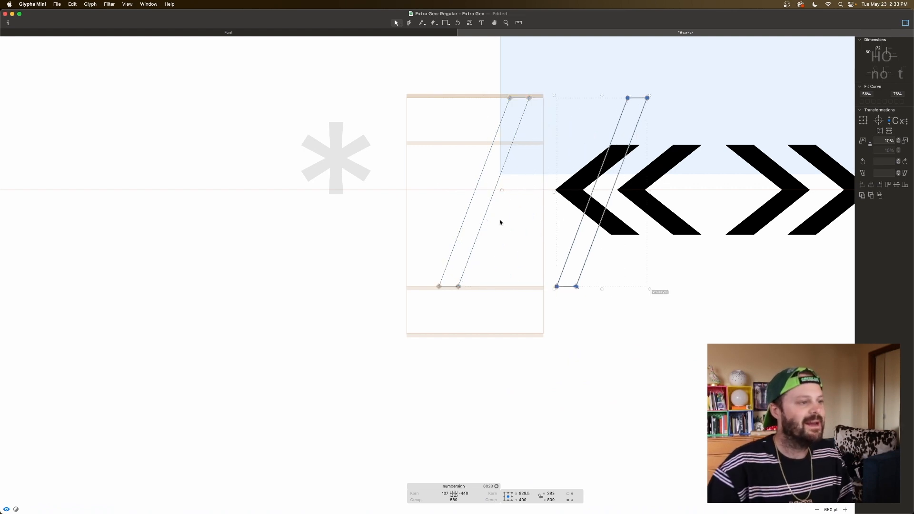
Step: Set both the left and right sidebearings of the numbersign to 100
{"action": "left_click", "coordinate": [445, 494]}
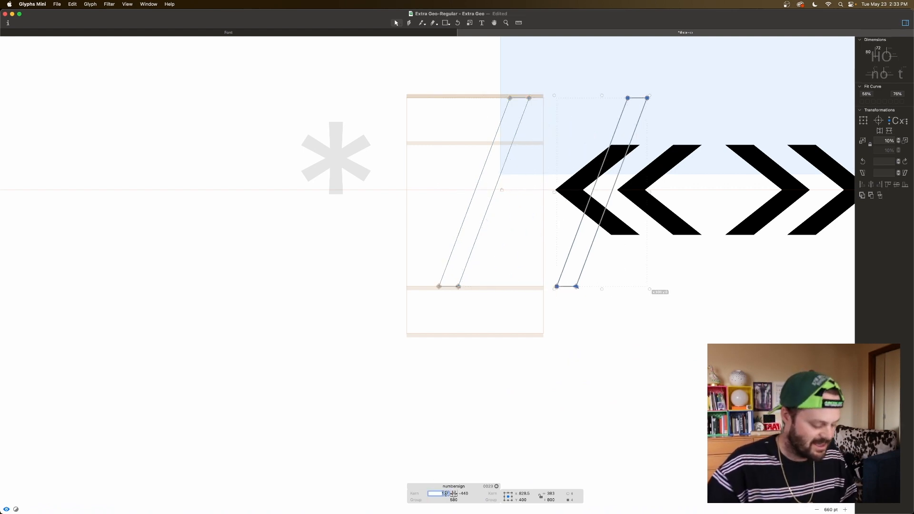
{"action": "type", "text": "100"}
{"action": "key", "text": "Tab"}
{"action": "type", "text": "100"}
{"action": "key", "text": "Tab"}
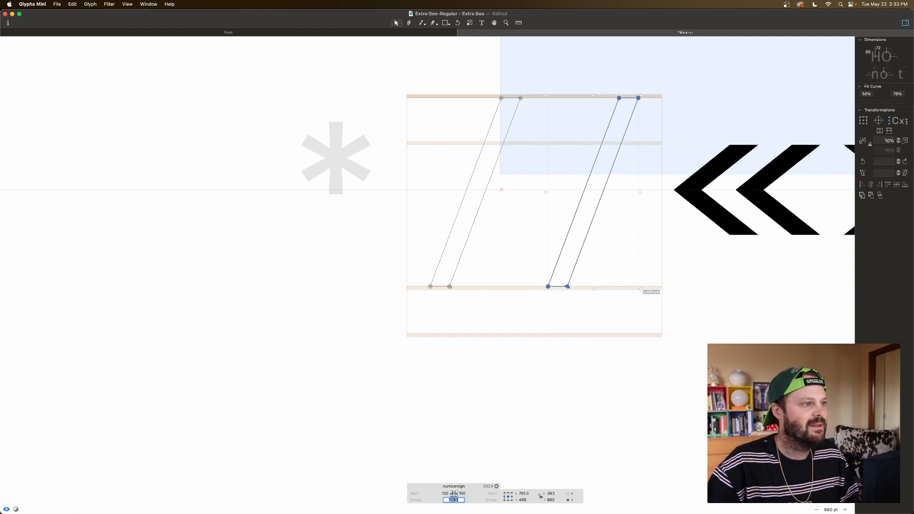
Step: Insert an H before the numbersign and copy its crossbar outline into the numbersign glyph
{"action": "key", "text": "t"}
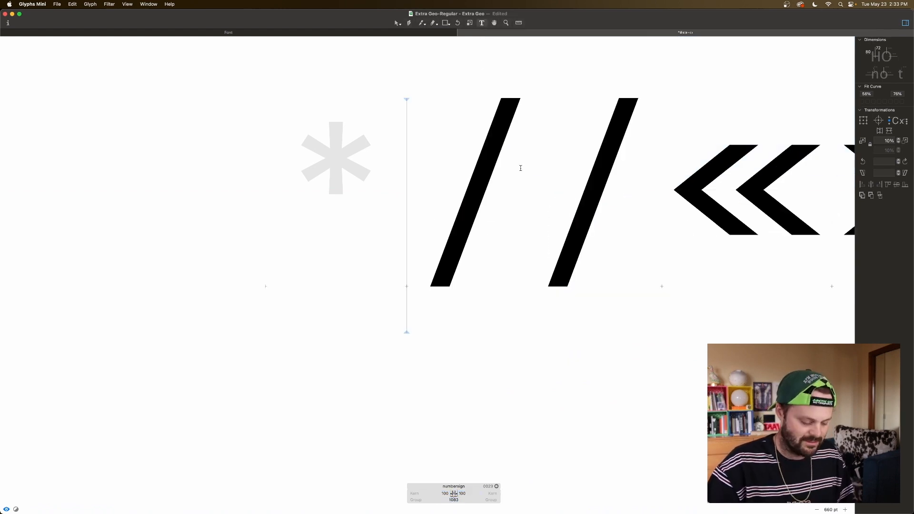
{"action": "type", "text": "H"}
{"action": "key", "text": "super+minus"}
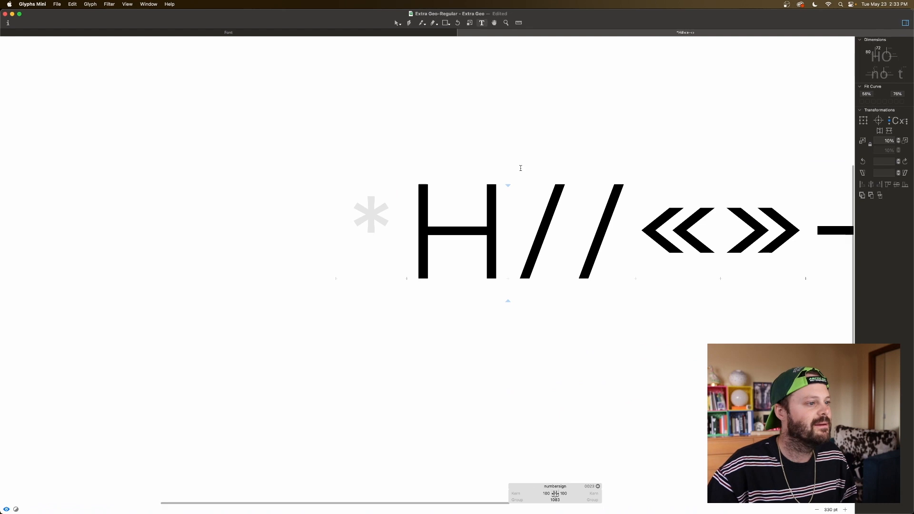
{"action": "double_click", "coordinate": [469, 229]}
{"action": "left_click", "coordinate": [462, 235]}
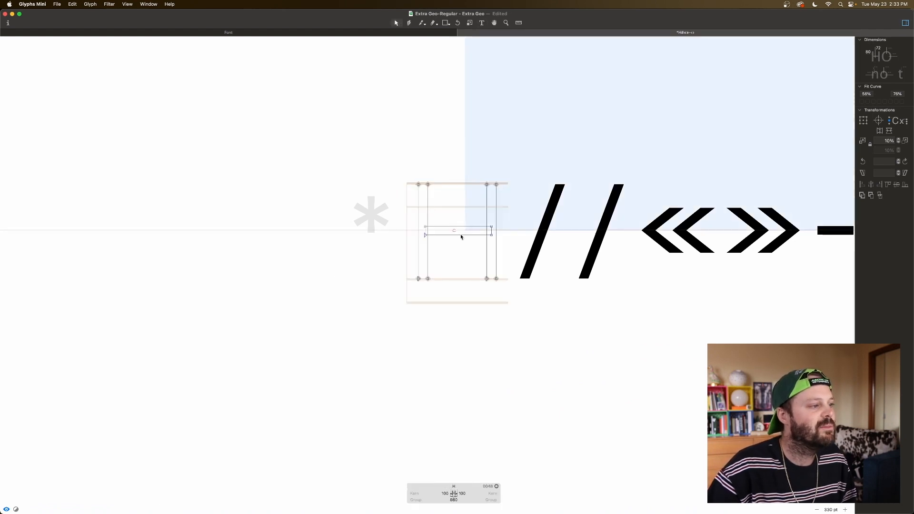
{"action": "double_click", "coordinate": [461, 236]}
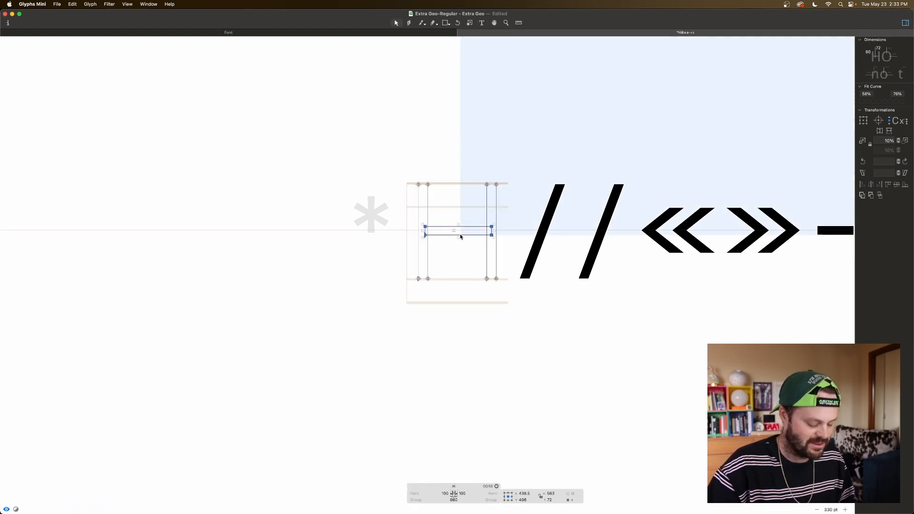
{"action": "double_click", "coordinate": [556, 250]}
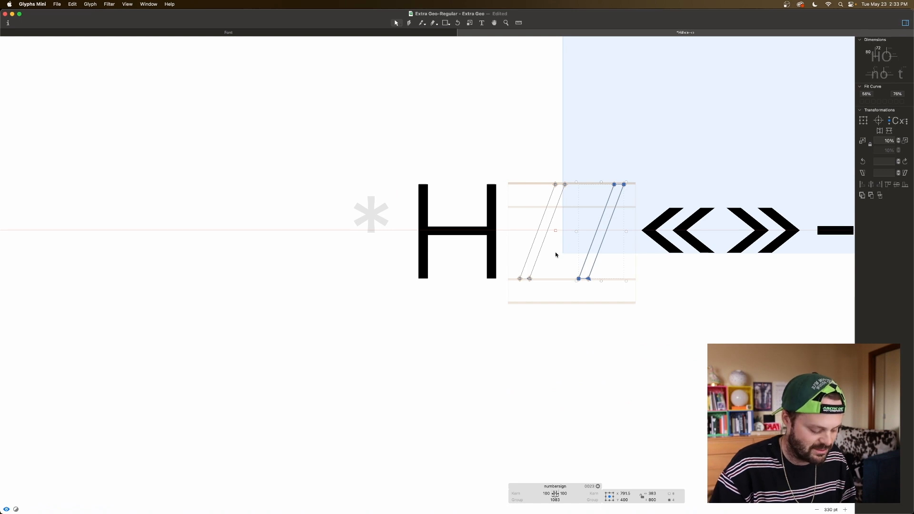
{"action": "key", "text": "super+v"}
{"action": "key", "text": "super+plus"}
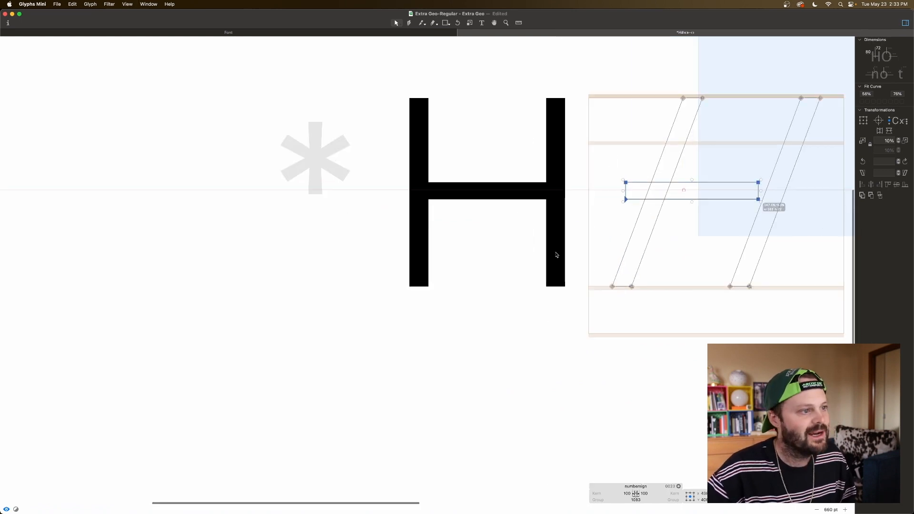
Step: Stretch the pasted crossbar across both diagonals by moving its right end to X 970
{"action": "scroll", "coordinate": [555, 253], "scroll_direction": "right", "scroll_amount": 5}
{"action": "left_click_drag", "start_coordinate": [472, 235], "coordinate": [478, 250]}
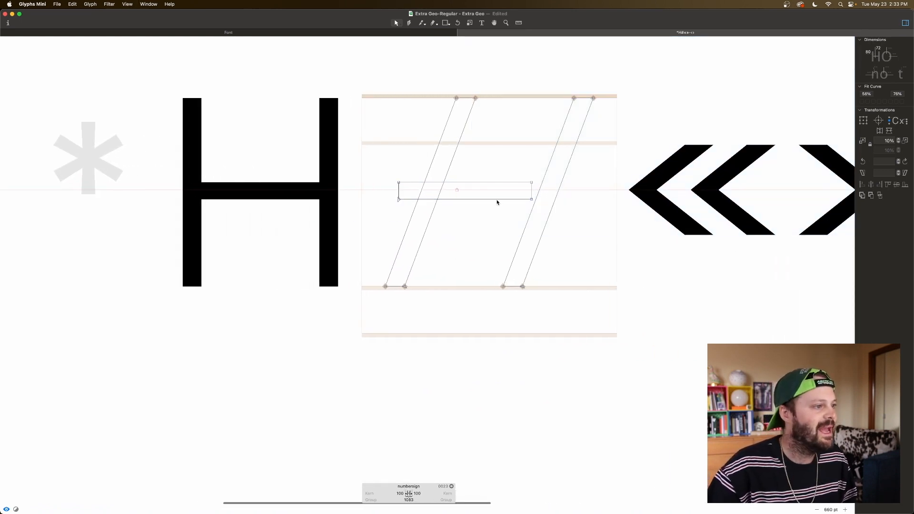
{"action": "left_click_drag", "start_coordinate": [500, 203], "coordinate": [852, 38]}
{"action": "left_click_drag", "start_coordinate": [515, 173], "coordinate": [537, 212]}
{"action": "key", "text": "shift+Right"}
{"action": "key", "text": "shift+Right"}
{"action": "key", "text": "shift+Right"}
{"action": "key", "text": "shift+Right"}
{"action": "key", "text": "shift+Right"}
{"action": "key", "text": "shift+Right"}
{"action": "key", "text": "shift+Right"}
{"action": "key", "text": "shift+Right"}
{"action": "key", "text": "shift+Right"}
{"action": "key", "text": "shift+Right"}
{"action": "key", "text": "shift+Right"}
{"action": "key", "text": "shift+Right"}
{"action": "key", "text": "shift+Right"}
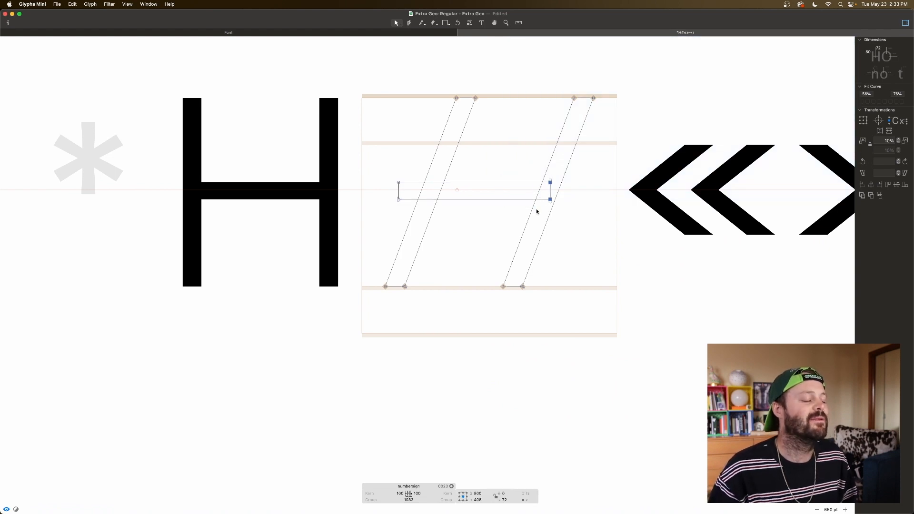
{"action": "key", "text": "shift+Right"}
{"action": "key", "text": "shift+Right"}
{"action": "key", "text": "shift+Right"}
{"action": "key", "text": "shift+Right"}
{"action": "key", "text": "shift+Right"}
{"action": "key", "text": "shift+Right"}
{"action": "key", "text": "shift+Right"}
{"action": "key", "text": "shift+Right"}
{"action": "key", "text": "shift+Right"}
{"action": "key", "text": "shift+Right"}
{"action": "key", "text": "shift+Right"}
{"action": "key", "text": "shift+Right"}
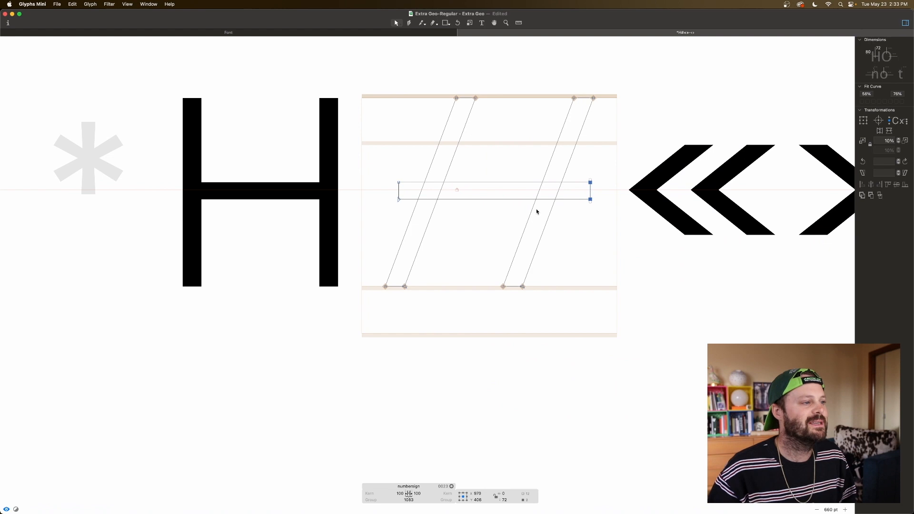
Step: Raise the whole crossbar to Y 606 so it forms the numbersign's upper bar
{"action": "left_click", "coordinate": [485, 204]}
{"action": "left_click_drag", "start_coordinate": [487, 201], "coordinate": [854, 37]}
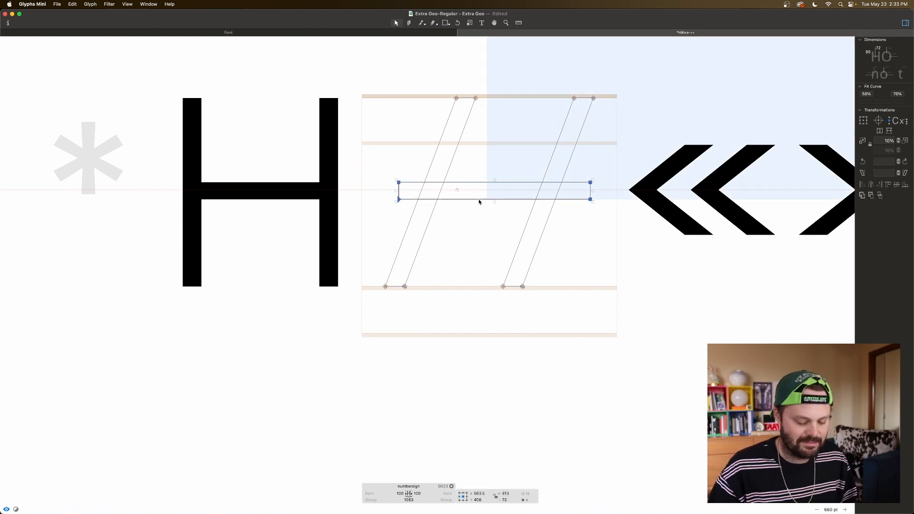
{"action": "key", "text": "shift+Up"}
{"action": "key", "text": "shift+Up"}
{"action": "key", "text": "shift+Up"}
{"action": "key", "text": "shift+Up"}
{"action": "key", "text": "shift+Up"}
{"action": "key", "text": "shift+Up"}
{"action": "key", "text": "shift+Up"}
{"action": "key", "text": "shift+Up"}
{"action": "key", "text": "shift+Up"}
{"action": "key", "text": "shift+Up"}
{"action": "key", "text": "shift+Up"}
{"action": "key", "text": "shift+Up"}
{"action": "key", "text": "shift+Up"}
{"action": "key", "text": "shift+Up"}
{"action": "key", "text": "shift+Up"}
{"action": "key", "text": "shift+Up"}
{"action": "key", "text": "shift+Up"}
{"action": "key", "text": "shift+Up"}
{"action": "key", "text": "shift+Up"}
{"action": "key", "text": "shift+Up"}
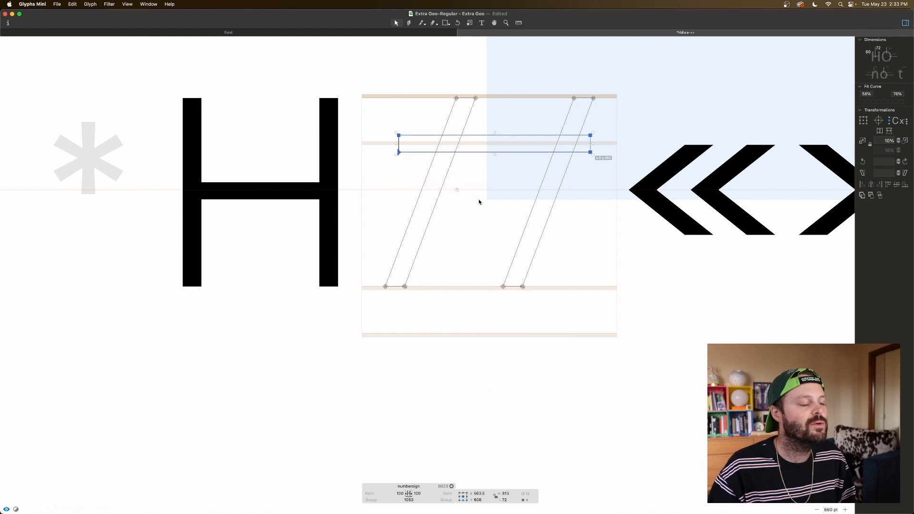
Step: Duplicate the upper bar, lower the copy to Y 206 as the second bar, and preview the numbersign
{"action": "scroll", "coordinate": [479, 202], "scroll_direction": "down", "scroll_amount": 2}
{"action": "scroll", "coordinate": [461, 133], "scroll_direction": "right", "scroll_amount": 2}
{"action": "left_click", "coordinate": [449, 135]}
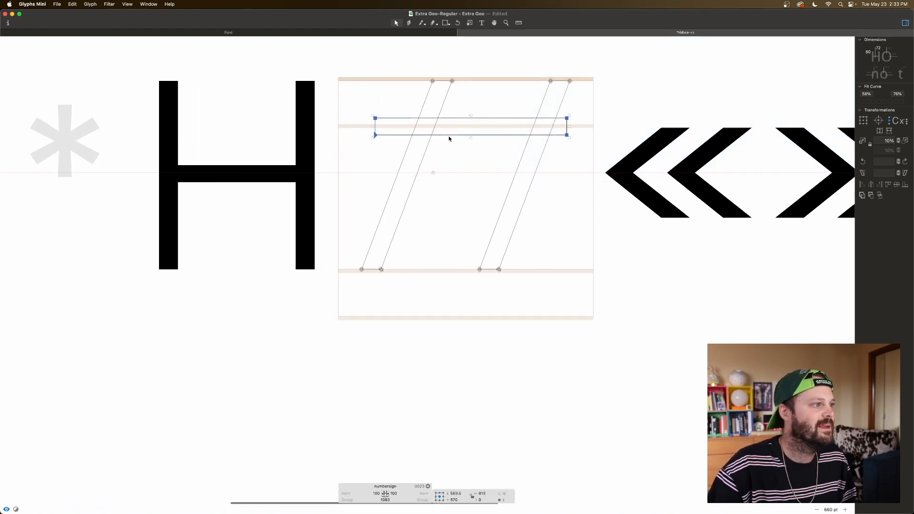
{"action": "double_click", "coordinate": [448, 136]}
{"action": "key", "text": "super+c"}
{"action": "key", "text": "super+v"}
{"action": "key", "text": "super+Down"}
{"action": "key", "text": "super+Down"}
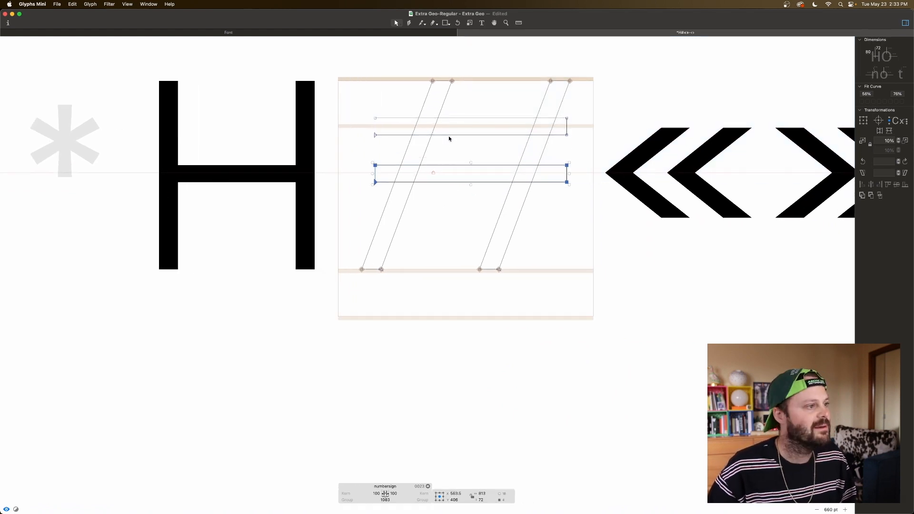
{"action": "key", "text": "super+Down"}
{"action": "key", "text": "super+Down"}
{"action": "key", "text": "space"}
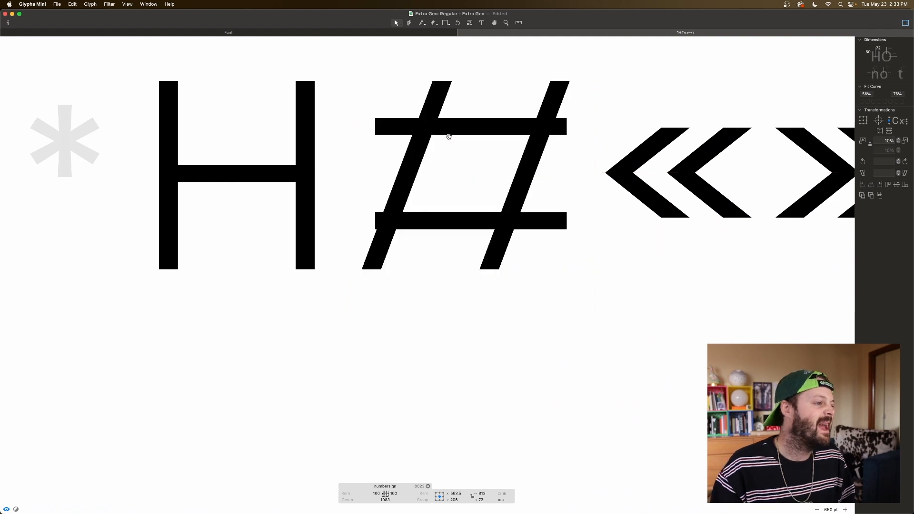
Step: Extend the lower bar's left end to X 77 past the left diagonal, previewing the overhang
{"action": "left_click_drag", "start_coordinate": [356, 190], "coordinate": [392, 236]}
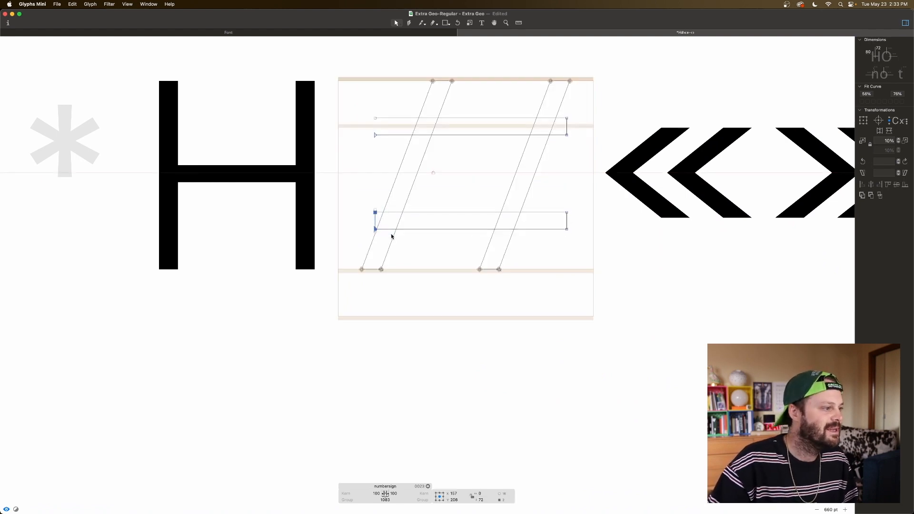
{"action": "key", "text": "shift+Left"}
{"action": "key", "text": "shift+Left"}
{"action": "key", "text": "shift+Left"}
{"action": "key", "text": "shift+Left"}
{"action": "key", "text": "shift+Left"}
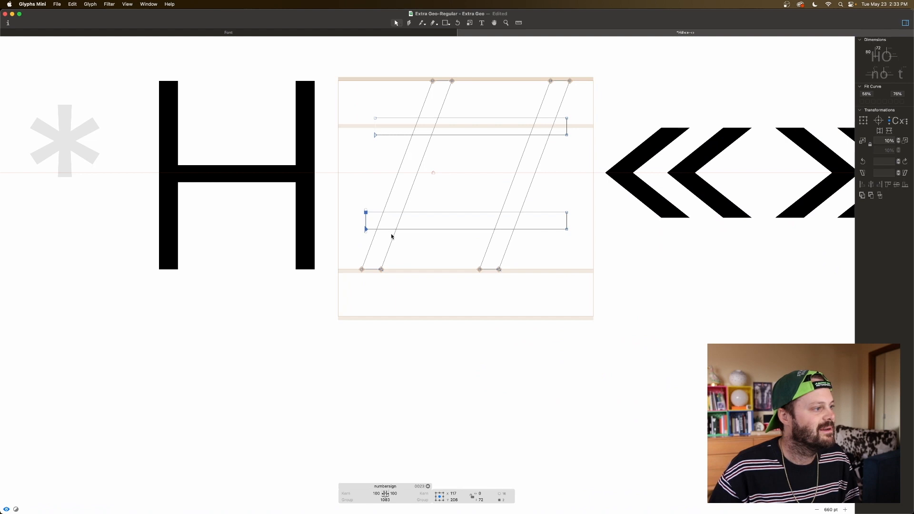
{"action": "key", "text": "space"}
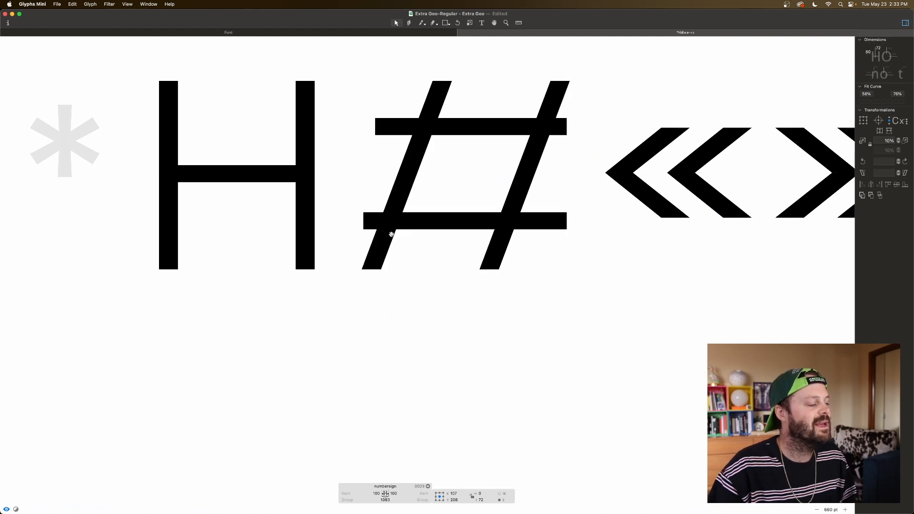
{"action": "key", "text": "shift+Left"}
{"action": "key", "text": "shift+Left"}
{"action": "key", "text": "shift+Left"}
{"action": "key", "text": "space"}
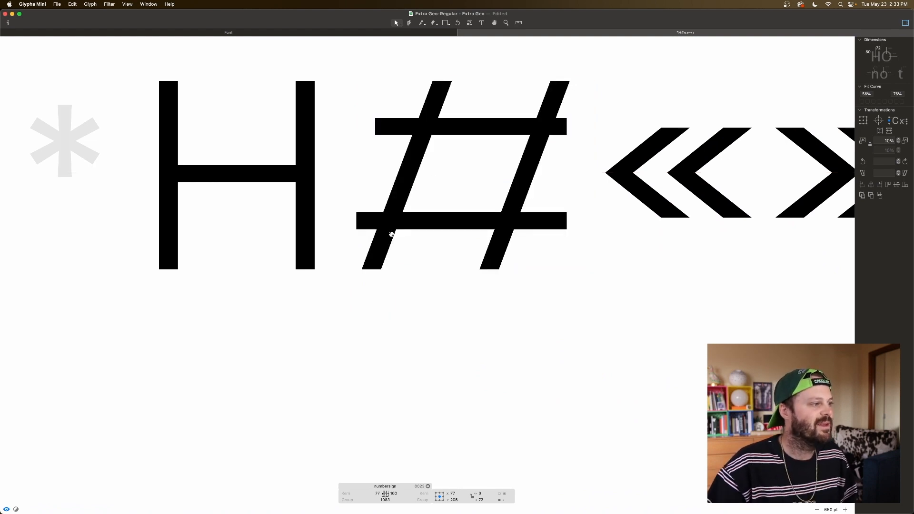
Step: Extend the upper bar's right end to X 1050 beyond the right diagonal
{"action": "left_click_drag", "start_coordinate": [582, 115], "coordinate": [551, 143]}
{"action": "key", "text": "super+Right"}
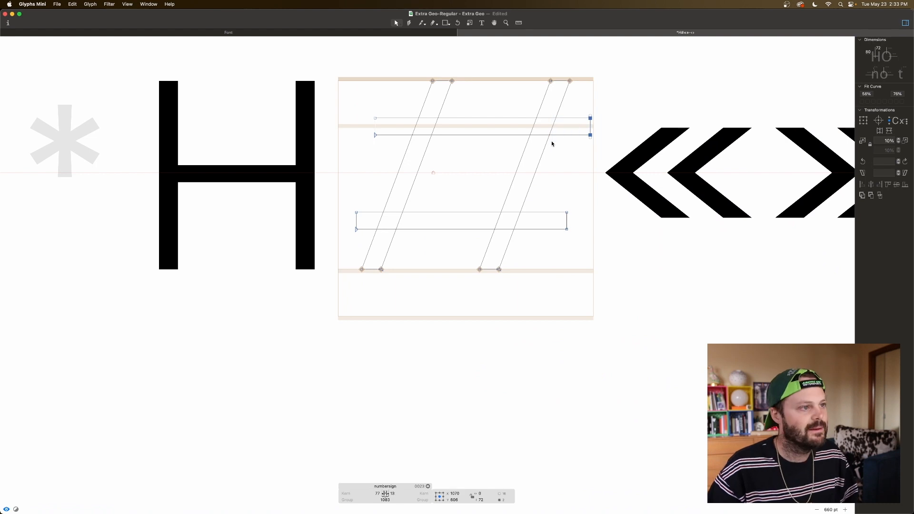
{"action": "key", "text": "shift+Left"}
{"action": "key", "text": "shift+Left"}
{"action": "key", "text": "space"}
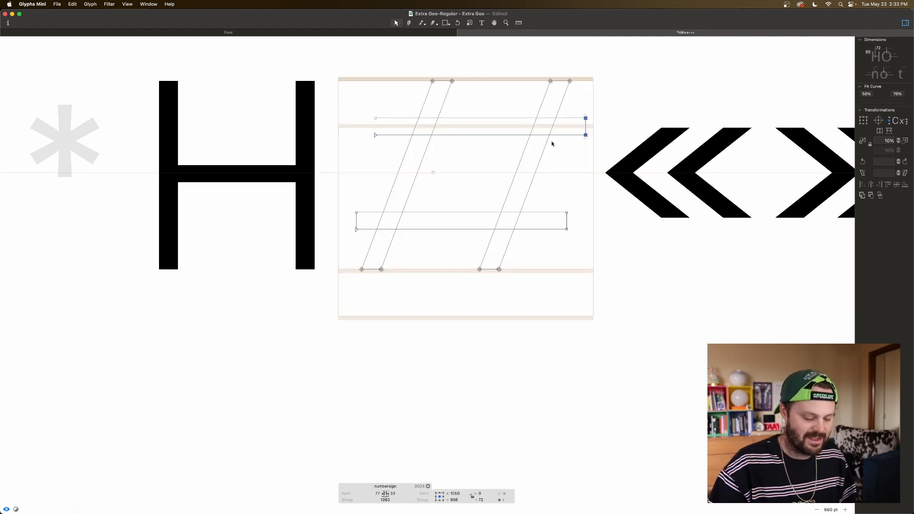
Step: Shorten the upper bar by moving its left end in to X 227, checking it against neighbouring glyphs
{"action": "key", "text": "super+minus"}
{"action": "key", "text": "super+minus"}
{"action": "key", "text": "space"}
{"action": "left_click_drag", "start_coordinate": [399, 210], "coordinate": [412, 225]}
{"action": "key", "text": "space"}
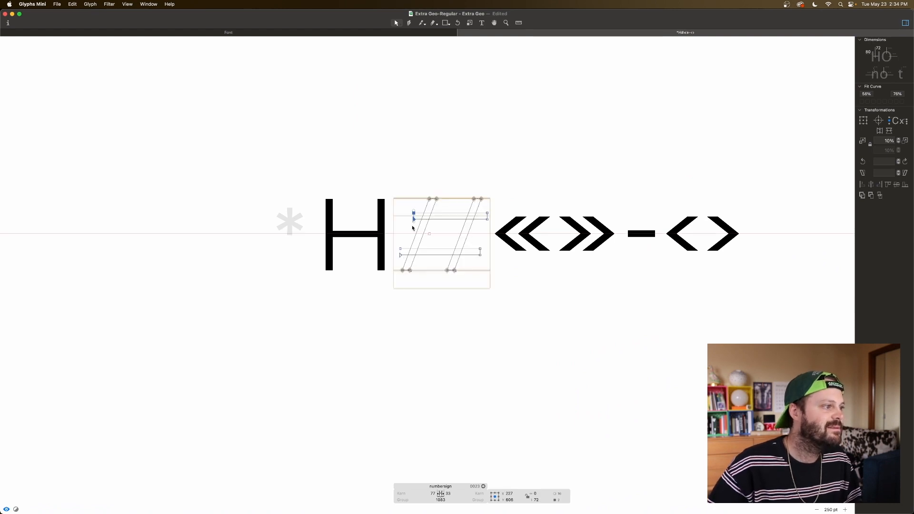
Step: Shorten the lower bar by moving its right end in to X 900, and preview the numbersign
{"action": "left_click_drag", "start_coordinate": [485, 244], "coordinate": [468, 264]}
{"action": "key", "text": "space"}
{"action": "key", "text": "super+Left"}
{"action": "key", "text": "shift+Right"}
{"action": "key", "text": "shift+Right"}
{"action": "key", "text": "shift+Right"}
{"action": "key", "text": "space"}
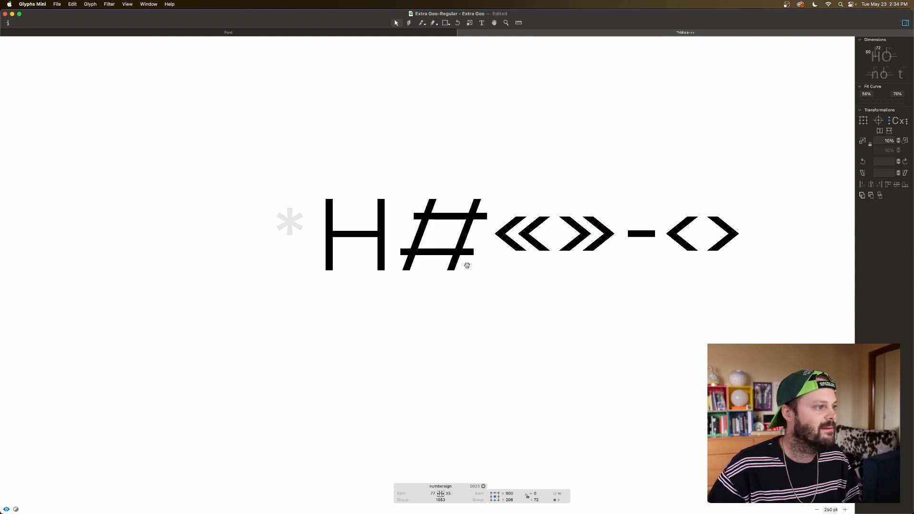
Step: Narrow the numbersign by moving the left diagonal 100 units right to X 391.5, and preview it
{"action": "left_click", "coordinate": [441, 208]}
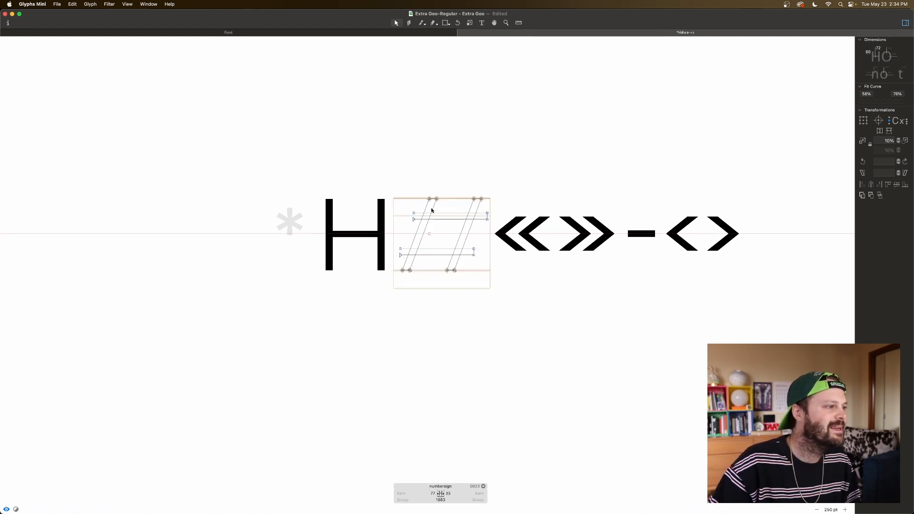
{"action": "key", "text": "super+a"}
{"action": "key", "text": "space"}
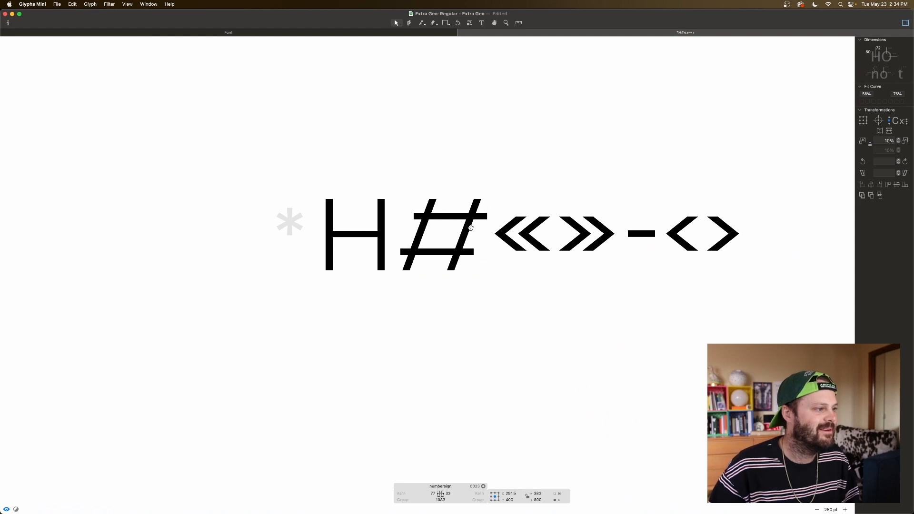
{"action": "key", "text": "super+Right"}
{"action": "key", "text": "space"}
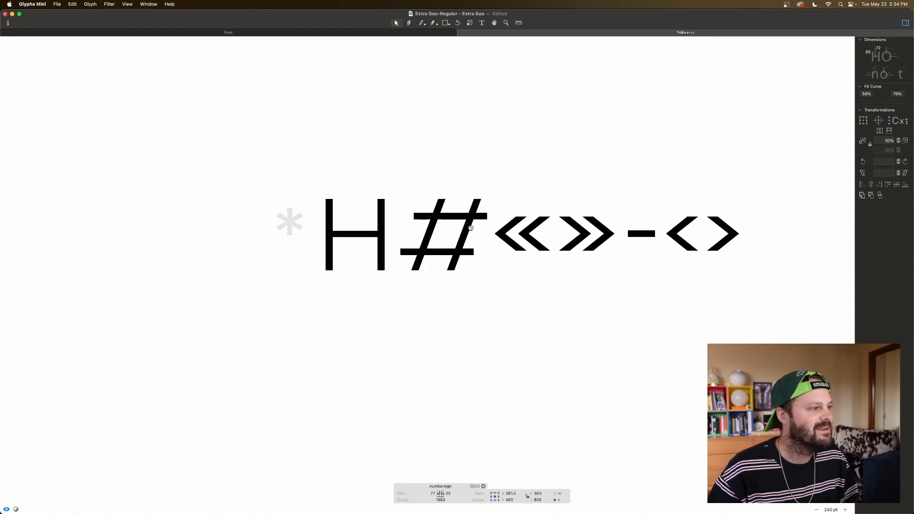
Step: Move the left ends of both bars inward until the left sidebearing is 157, checking the preview
{"action": "left_click_drag", "start_coordinate": [418, 205], "coordinate": [386, 260]}
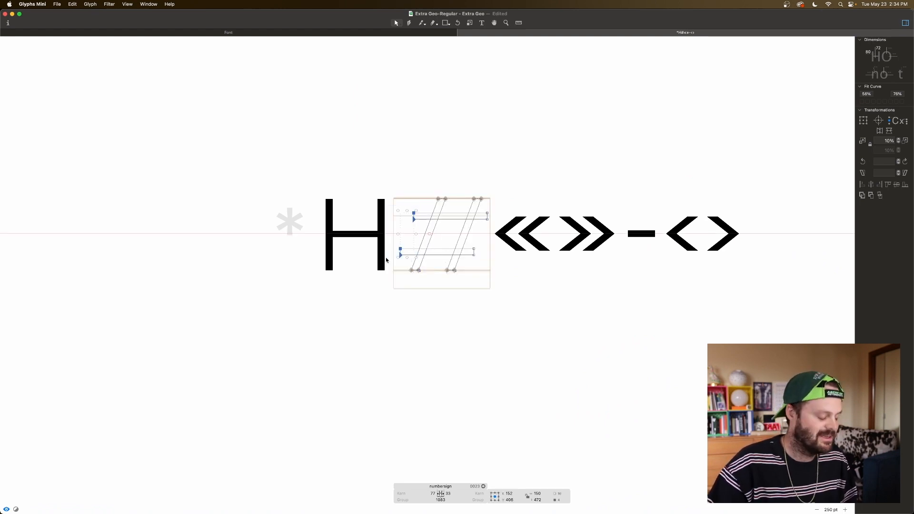
{"action": "key", "text": "super+Right"}
{"action": "key", "text": "space"}
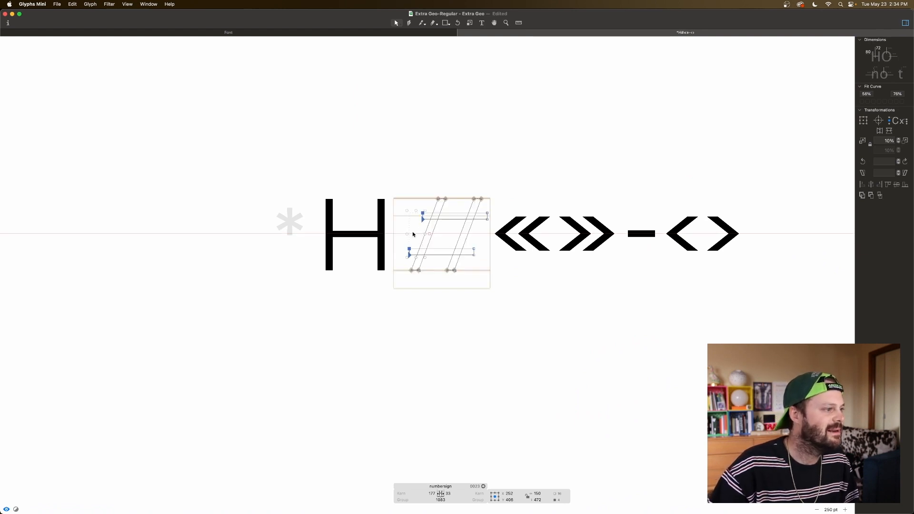
{"action": "left_click", "coordinate": [426, 207]}
{"action": "left_click_drag", "start_coordinate": [426, 206], "coordinate": [399, 260]}
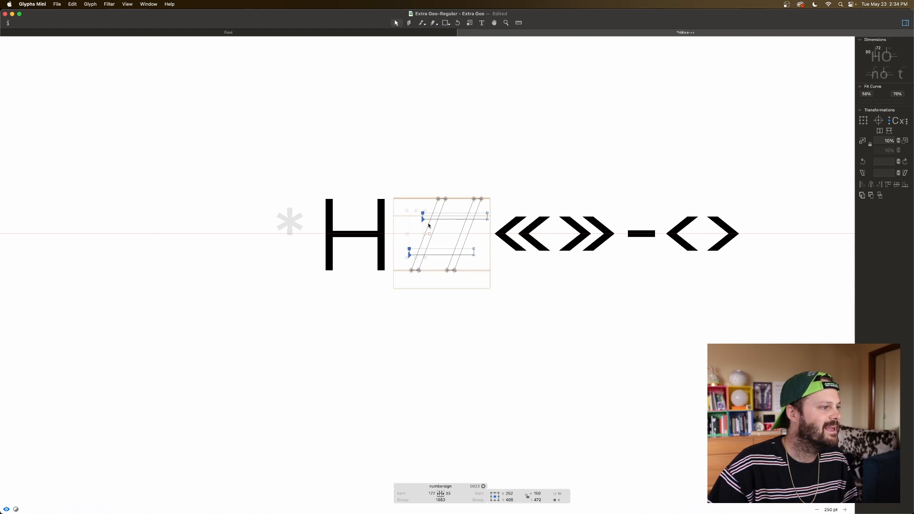
{"action": "key", "text": "space"}
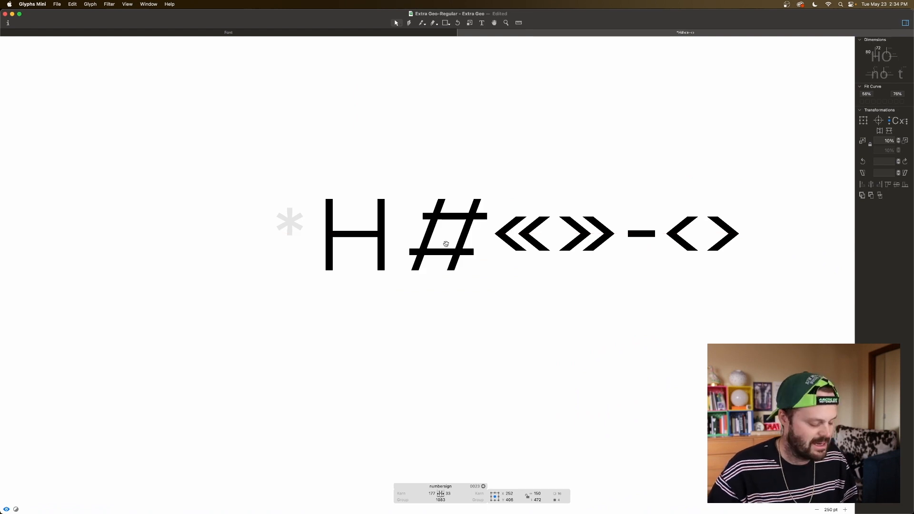
{"action": "key", "text": "shift+Left"}
{"action": "key", "text": "shift+Left"}
{"action": "key", "text": "space"}
Step: Nudge the right ends of both bars outward until the right sidebearing is 31, and preview the numbersign
{"action": "left_click_drag", "start_coordinate": [497, 209], "coordinate": [468, 261]}
{"action": "key", "text": "space"}
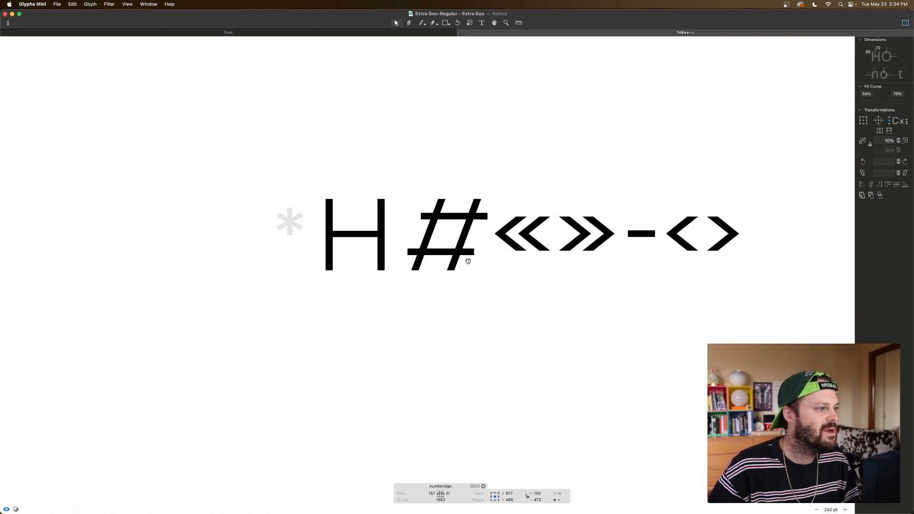
{"action": "key", "text": "space"}
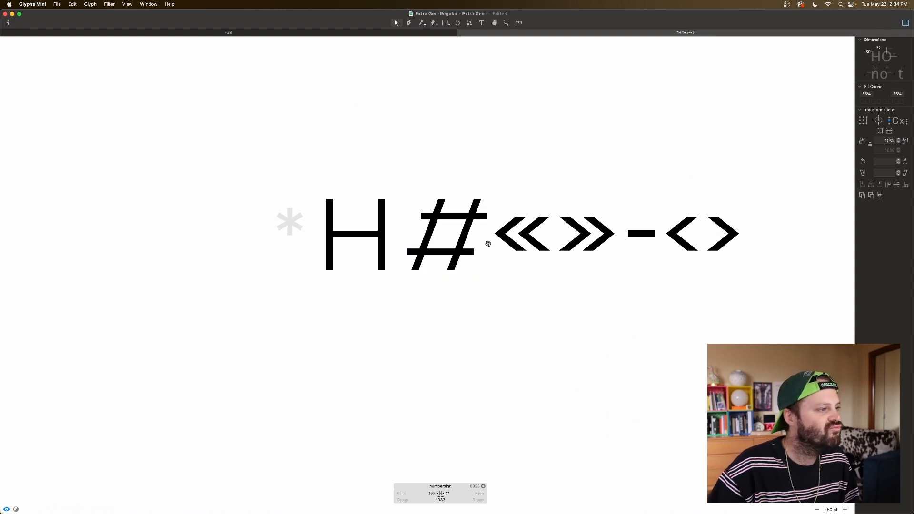
Step: Nudge the numbersign's lower bar left to a left sidebearing of 156, then compare the lower-left and upper-right overhangs beyond the diagonals
{"action": "left_click_drag", "start_coordinate": [484, 245], "coordinate": [383, 262]}
{"action": "key", "text": "space"}
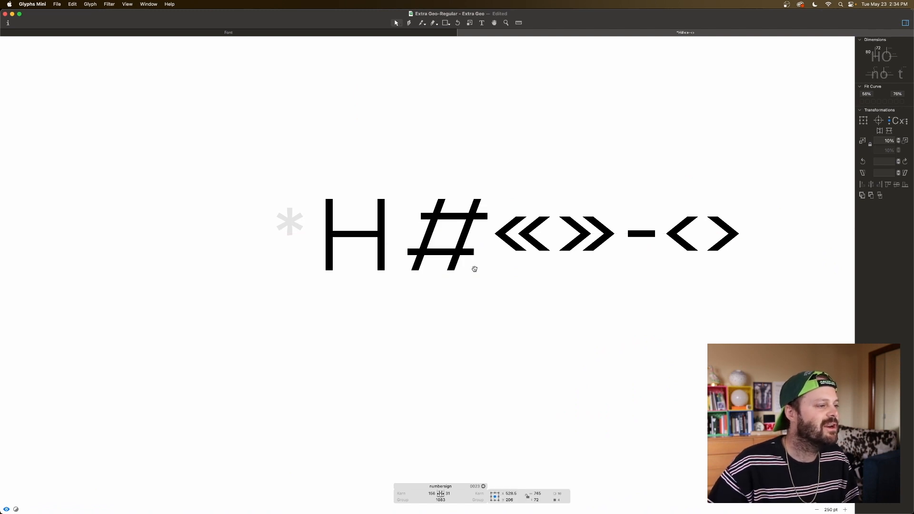
{"action": "left_click", "coordinate": [483, 229]}
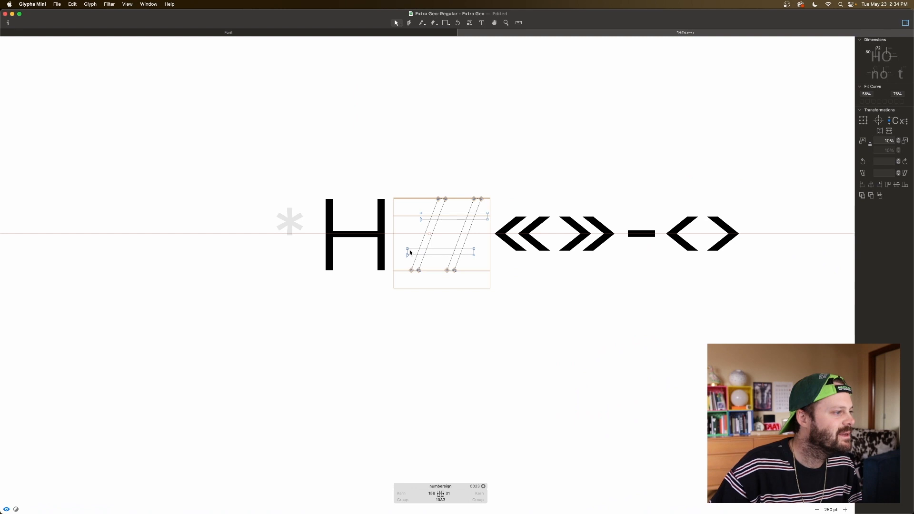
{"action": "left_click", "coordinate": [406, 255]}
{"action": "left_click", "coordinate": [411, 270], "text": "shift"}
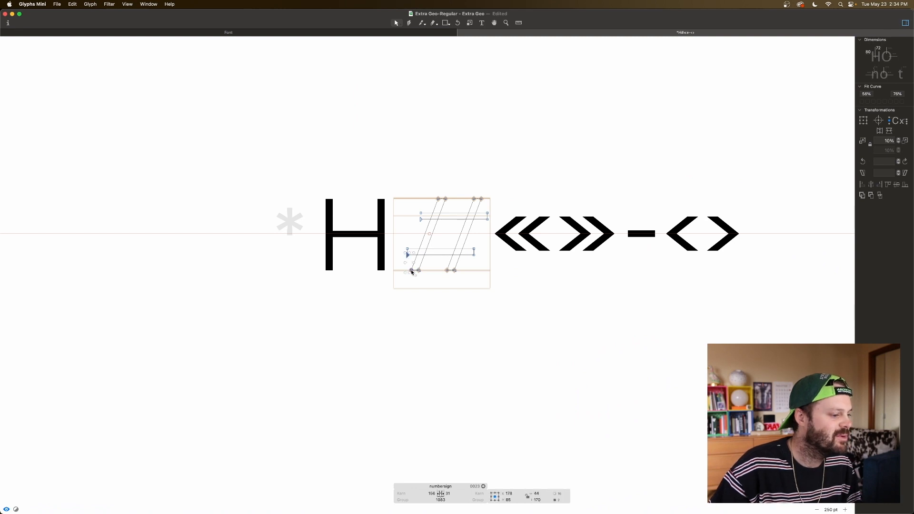
{"action": "left_click_drag", "start_coordinate": [491, 216], "coordinate": [479, 195]}
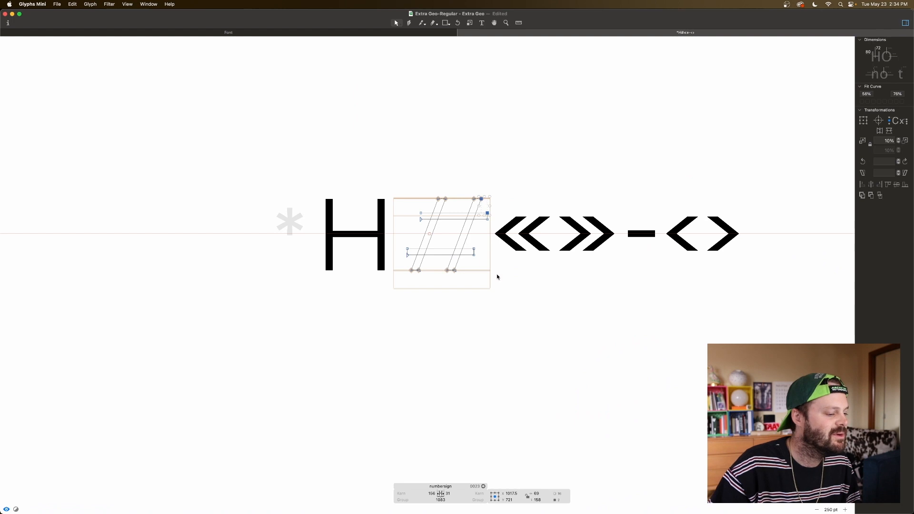
Step: Extend the left end of the numbersign's lower bar outward to X 135 and preview the glyph
{"action": "left_click", "coordinate": [475, 259]}
{"action": "left_click_drag", "start_coordinate": [398, 244], "coordinate": [412, 262]}
{"action": "key", "text": "shift+Left"}
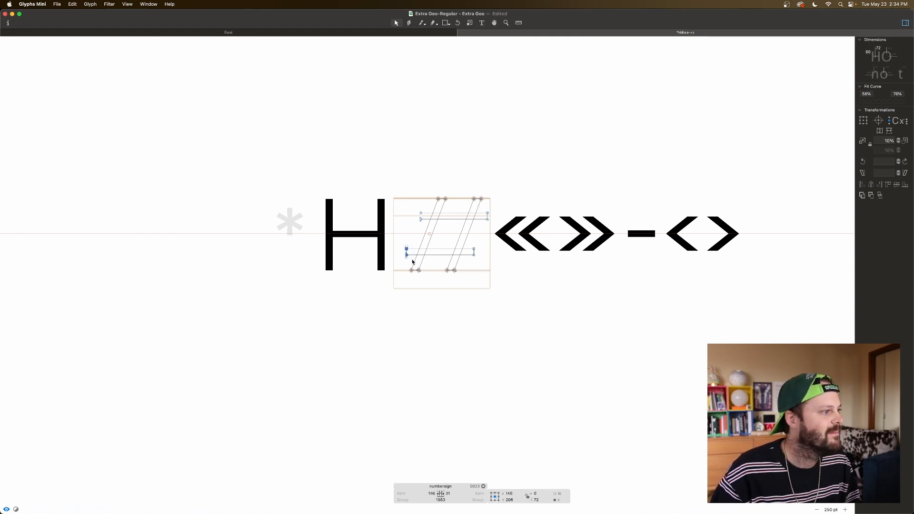
{"action": "key", "text": "shift+Left"}
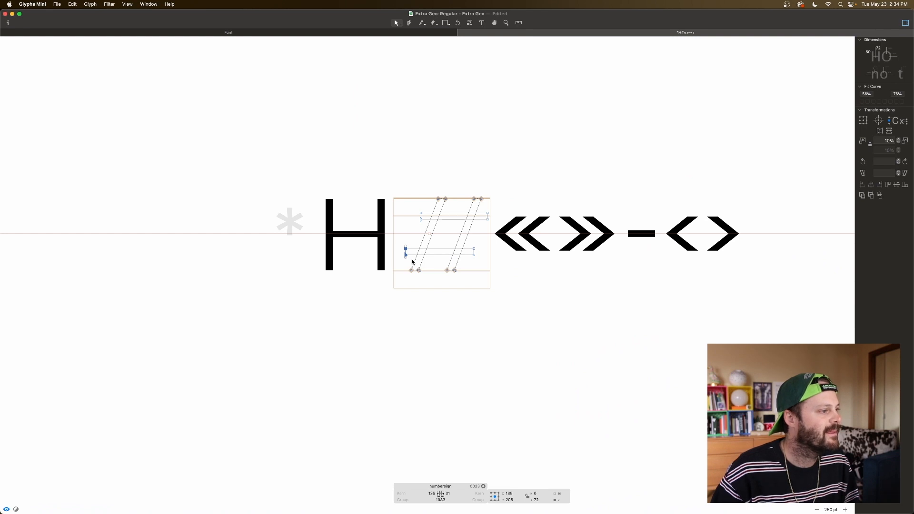
{"action": "key", "text": "space"}
Step: Recheck both overhangs, then pull the upper bar's right end in until the right sidebearing is 35, and preview the numbersign
{"action": "left_click", "coordinate": [405, 257]}
{"action": "left_click", "coordinate": [405, 256]}
{"action": "left_click", "coordinate": [410, 271], "text": "shift"}
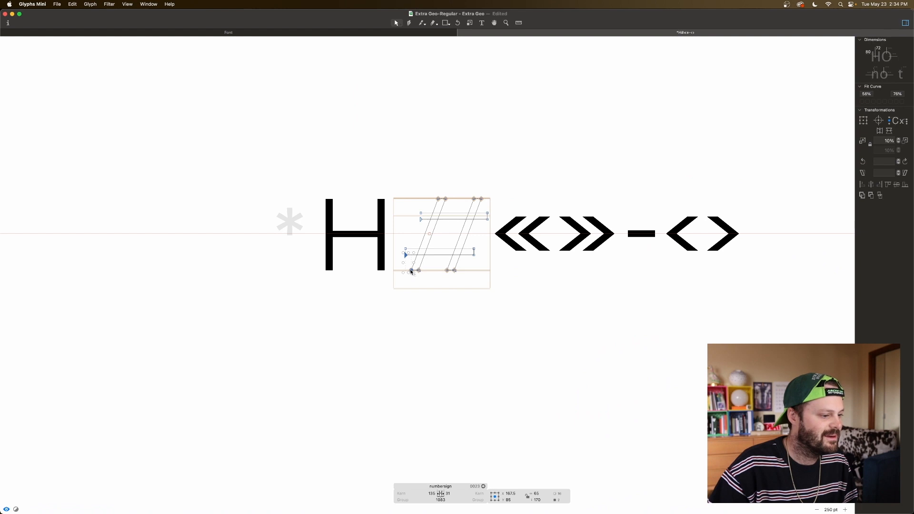
{"action": "left_click", "coordinate": [487, 213]}
{"action": "left_click", "coordinate": [481, 199], "text": "shift"}
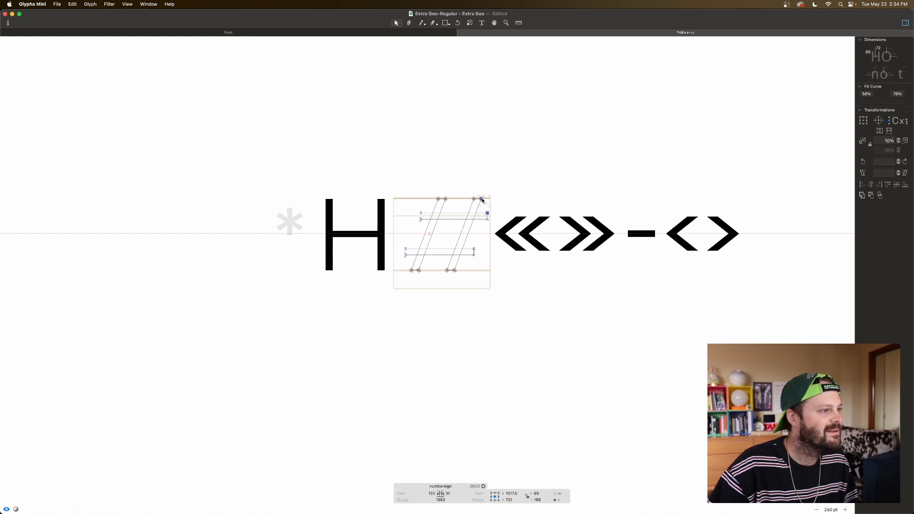
{"action": "left_click_drag", "start_coordinate": [485, 204], "coordinate": [493, 234]}
{"action": "key", "text": "space"}
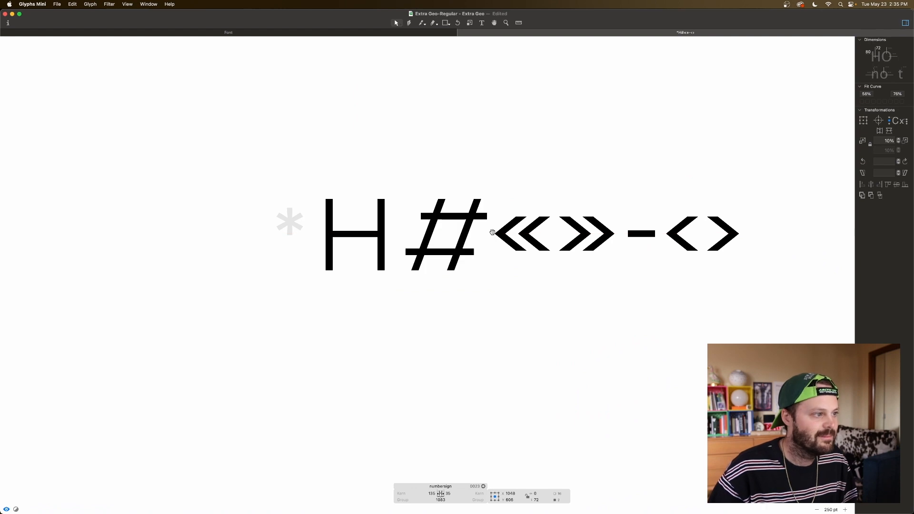
{"action": "key", "text": "space"}
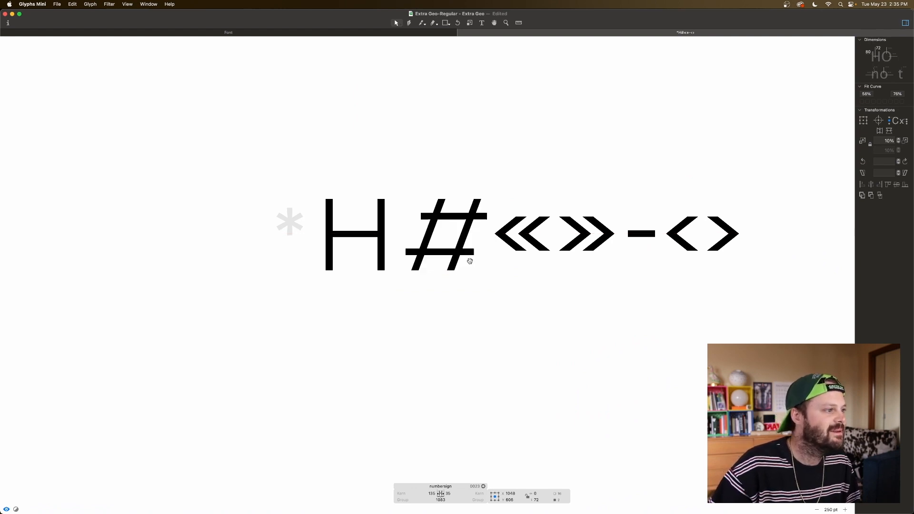
Step: Extend the upper bar's left end to X 287 and the lower bar's right end to X 921, previewing the numbersign
{"action": "left_click_drag", "start_coordinate": [416, 209], "coordinate": [430, 227]}
{"action": "key", "text": "space"}
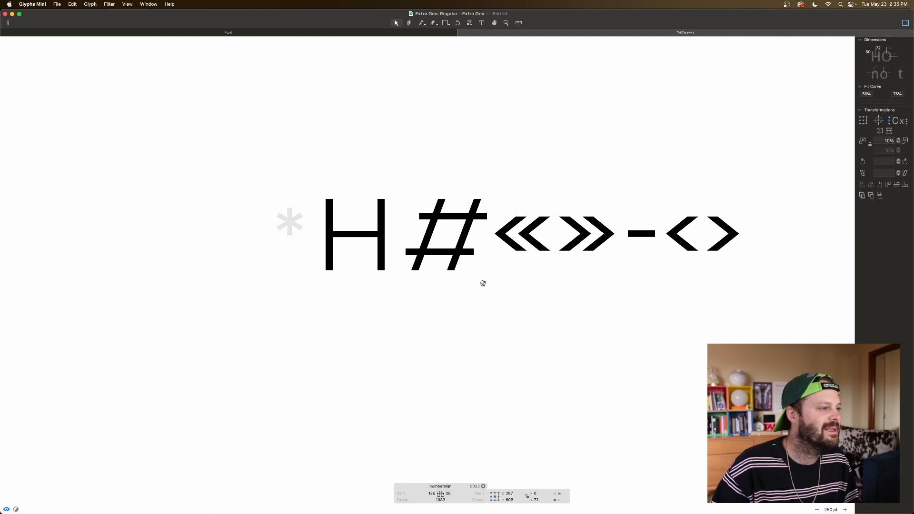
{"action": "left_click_drag", "start_coordinate": [481, 244], "coordinate": [468, 263]}
{"action": "key", "text": "space"}
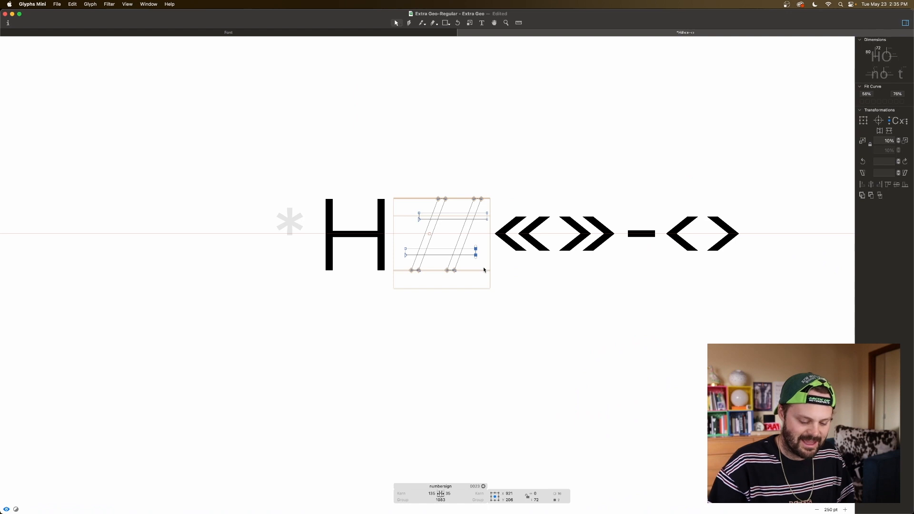
Step: Preview the numbersign beside the H and guillemets at a reduced size of 100 pt, then at 250 pt
{"action": "key", "text": "super+minus"}
{"action": "key", "text": "super+minus"}
{"action": "key", "text": "super+minus"}
{"action": "key", "text": "space"}
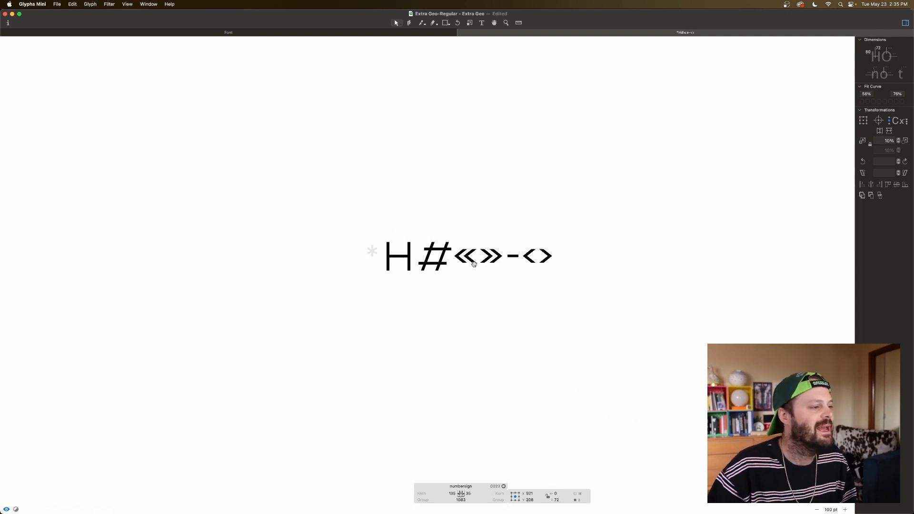
{"action": "key", "text": "super+plus"}
{"action": "key", "text": "super+plus"}
{"action": "key", "text": "super+plus"}
{"action": "key", "text": "space"}
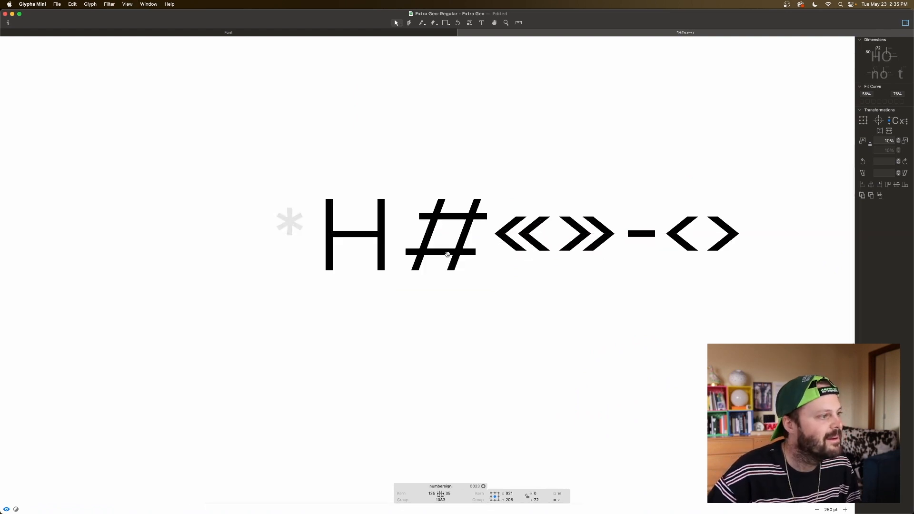
Step: Open the empty asterisk glyph for editing, then unlock and delete the horizontal guide that crosses it
{"action": "scroll", "coordinate": [429, 245], "scroll_direction": "left", "scroll_amount": 5}
{"action": "double_click", "coordinate": [402, 237]}
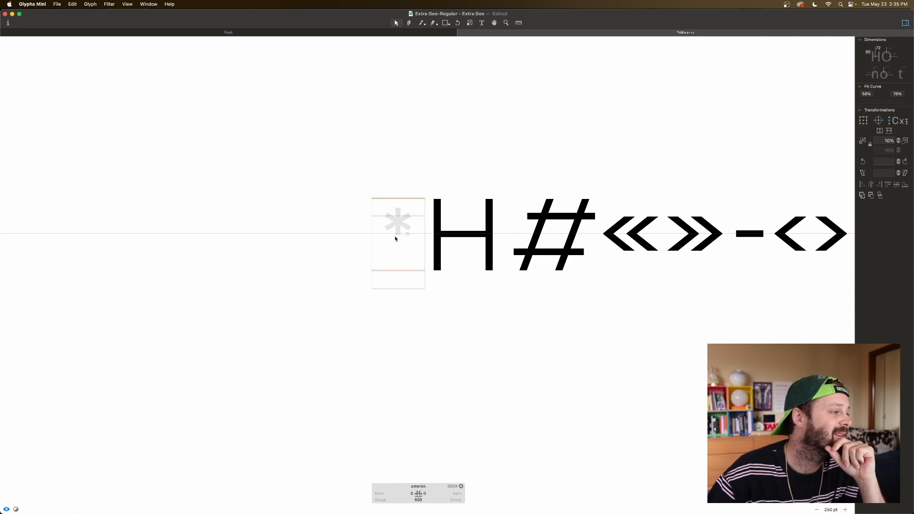
{"action": "key", "text": "super+plus"}
{"action": "key", "text": "super+plus"}
{"action": "key", "text": "super+plus"}
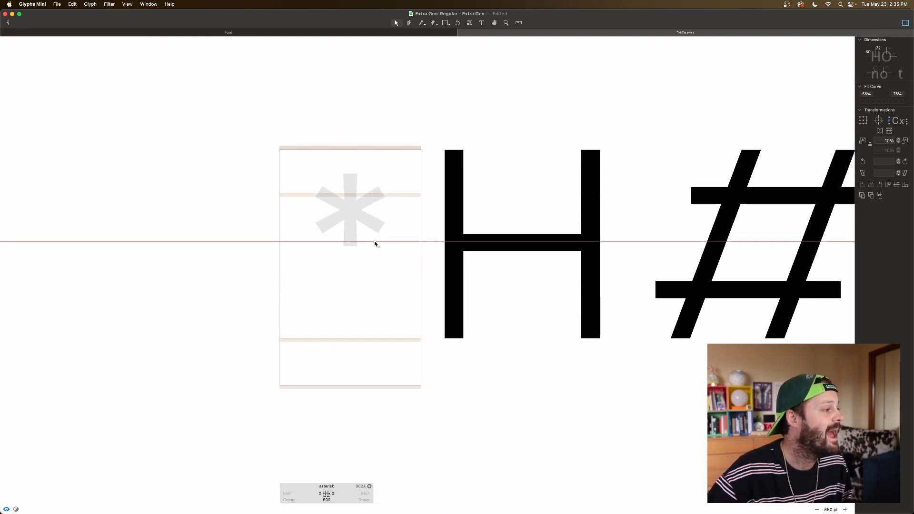
{"action": "right_click", "coordinate": [375, 242]}
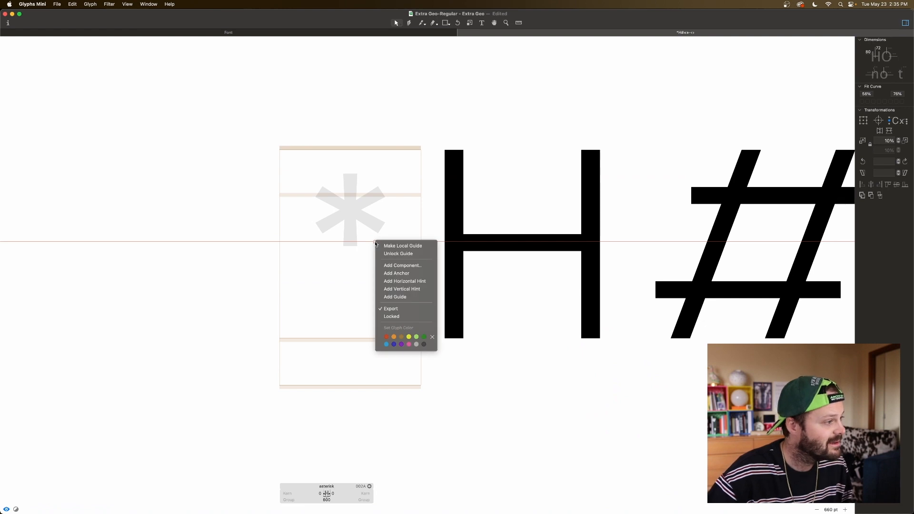
{"action": "left_click", "coordinate": [396, 253]}
{"action": "left_click", "coordinate": [375, 242]}
{"action": "key", "text": "BackSpace"}
Step: Add the quotesingle glyph as a component in the asterisk and decompose it into editable outlines
{"action": "scroll", "coordinate": [375, 243], "scroll_direction": "left", "scroll_amount": 5}
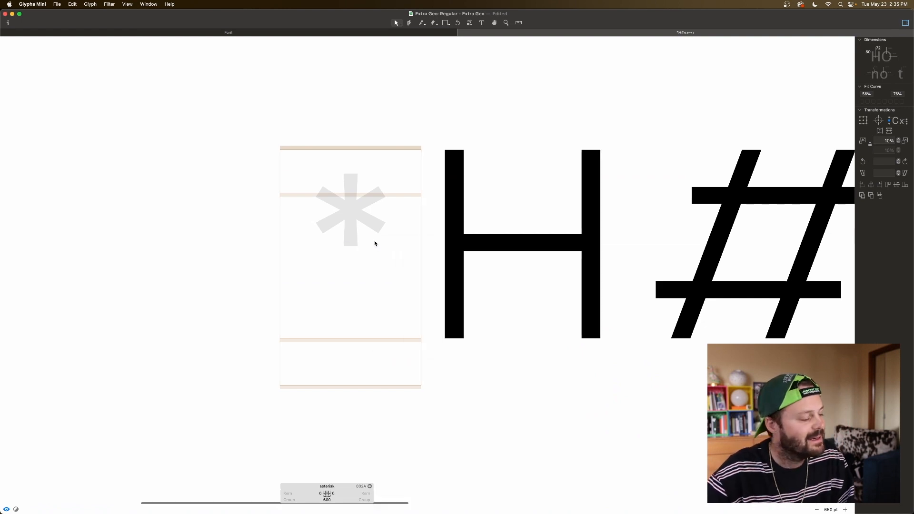
{"action": "scroll", "coordinate": [376, 244], "scroll_direction": "up", "scroll_amount": 2}
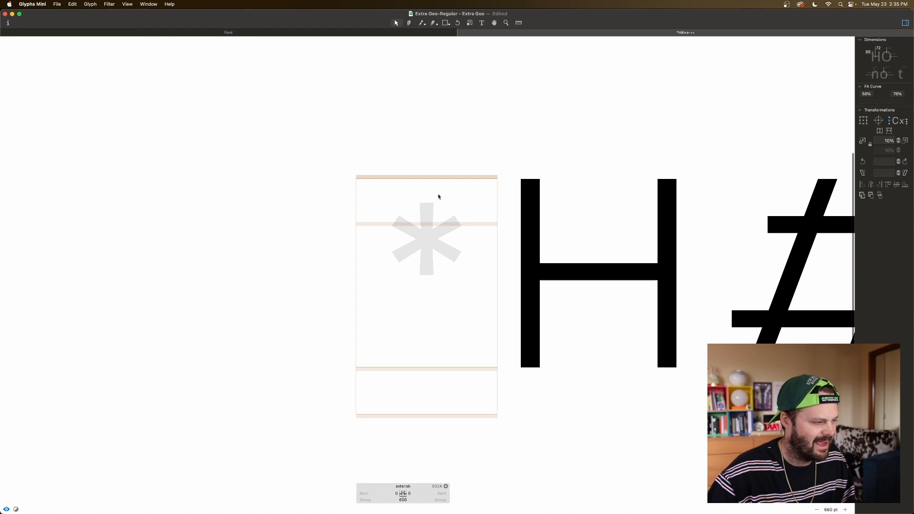
{"action": "right_click", "coordinate": [416, 195]}
{"action": "left_click", "coordinate": [438, 195]}
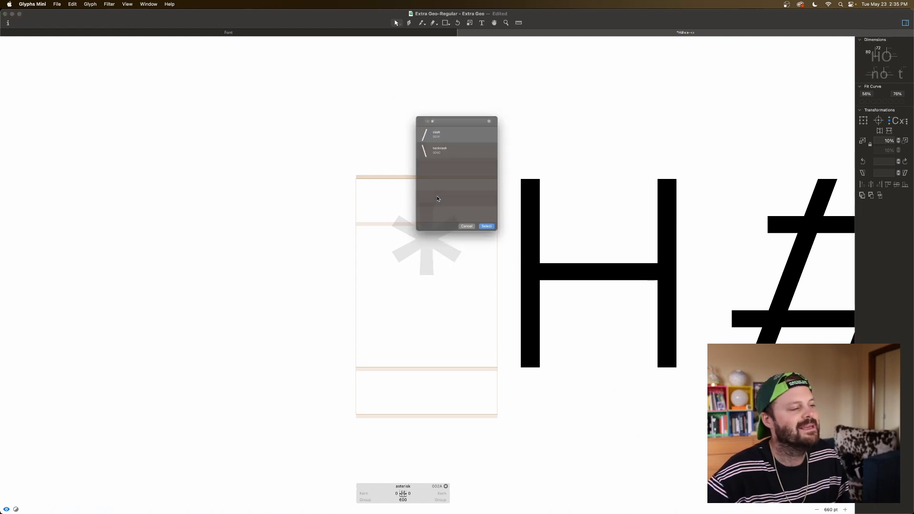
{"action": "type", "text": "quot"}
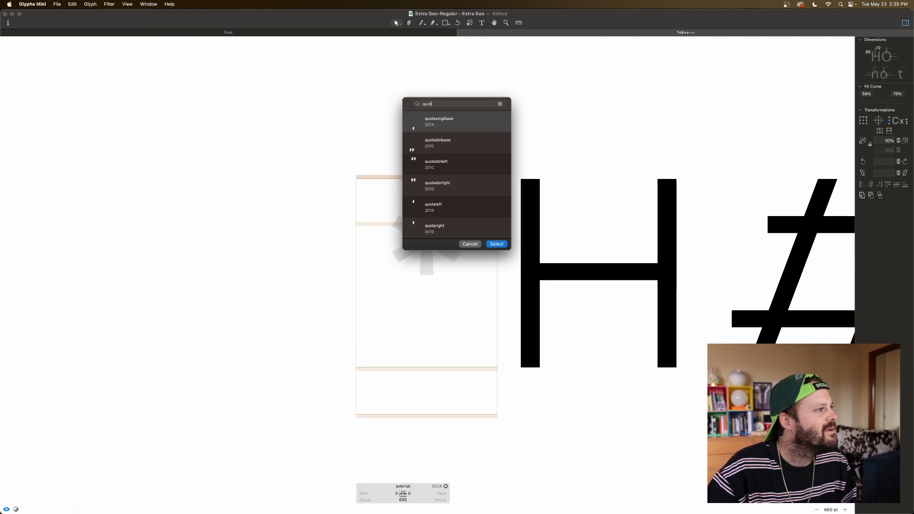
{"action": "scroll", "coordinate": [437, 209], "scroll_direction": "down", "scroll_amount": 2}
{"action": "double_click", "coordinate": [435, 226]}
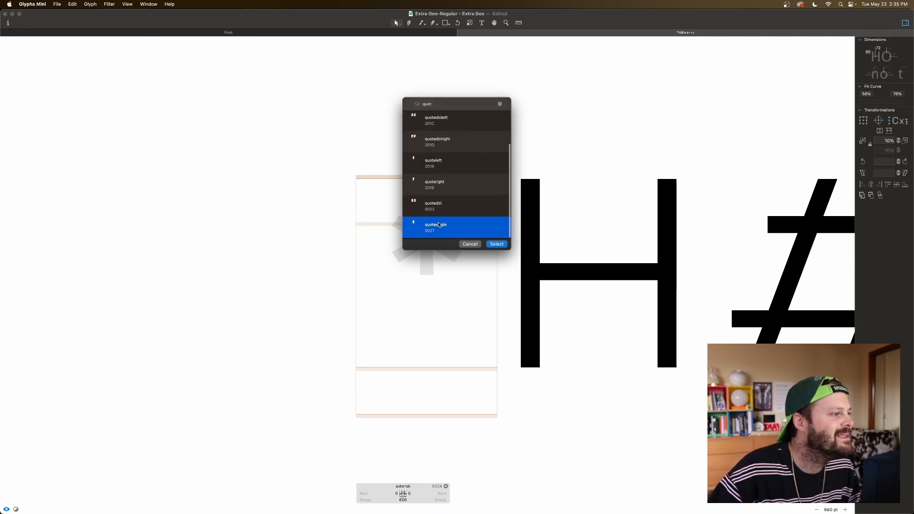
{"action": "left_click", "coordinate": [393, 200]}
{"action": "right_click", "coordinate": [393, 212]}
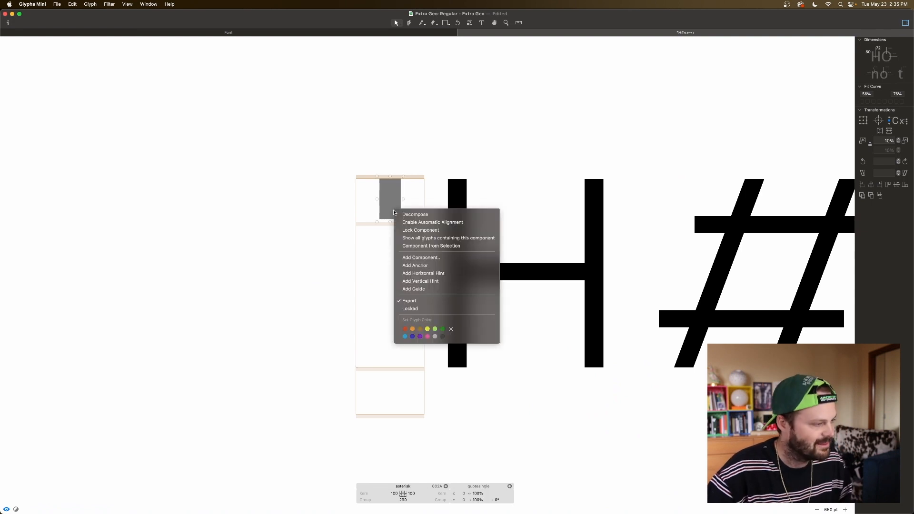
{"action": "left_click", "coordinate": [406, 213]}
Step: Lengthen the asterisk's vertical stroke by lowering its bottom edge to Y 499, and preview it
{"action": "left_click_drag", "start_coordinate": [381, 222], "coordinate": [359, 227]}
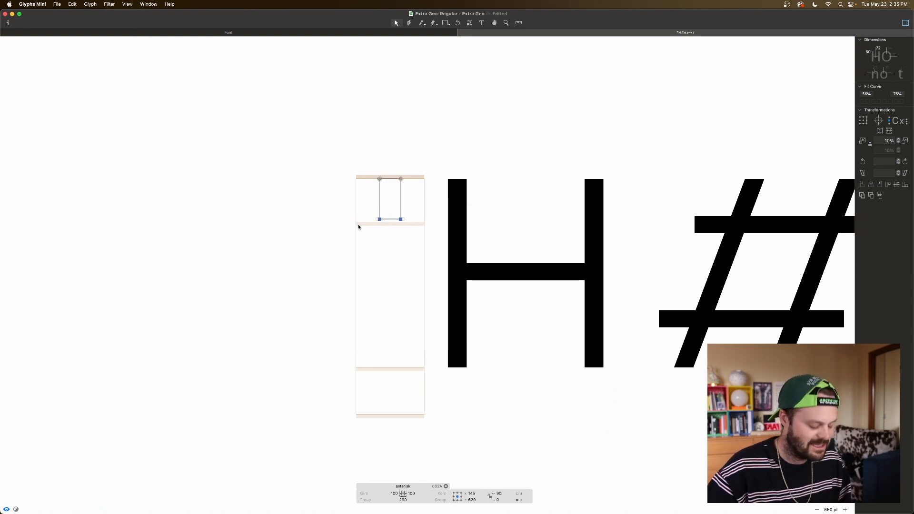
{"action": "key", "text": "super+Down"}
{"action": "key", "text": "shift+Down"}
{"action": "key", "text": "shift+Down"}
{"action": "key", "text": "shift+Down"}
{"action": "key", "text": "shift+Down"}
{"action": "key", "text": "space"}
{"action": "key", "text": "shift+Up"}
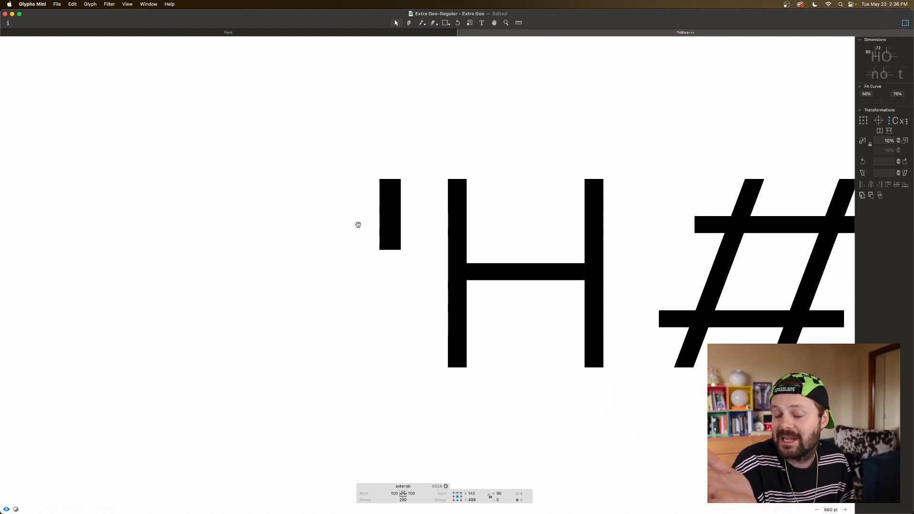
{"action": "key", "text": "space"}
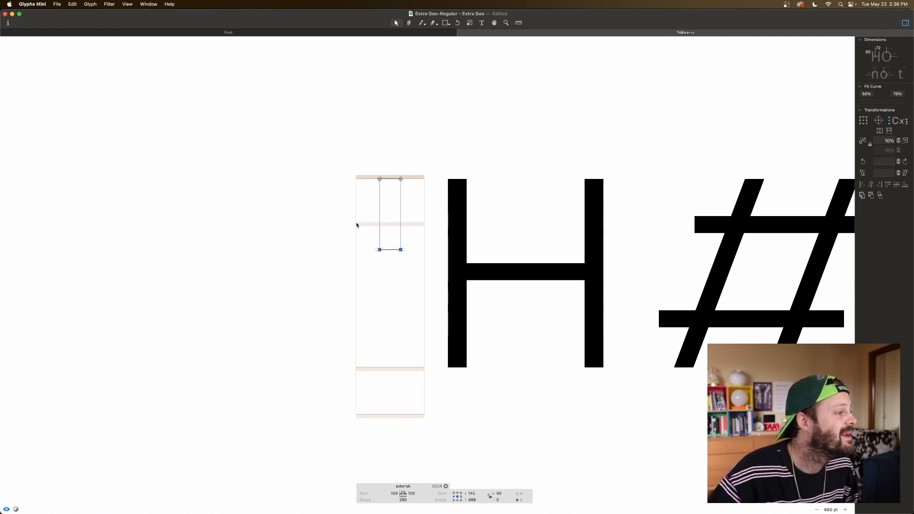
Step: Fine-tune the stroke's bottom edge to Y 500 for a height of 300 units, checking its side and the preview
{"action": "scroll", "coordinate": [354, 226], "scroll_direction": "left", "scroll_amount": 2}
{"action": "key", "text": "space"}
{"action": "left_click_drag", "start_coordinate": [460, 243], "coordinate": [420, 252]}
{"action": "key", "text": "space"}
{"action": "key", "text": "shift+Down"}
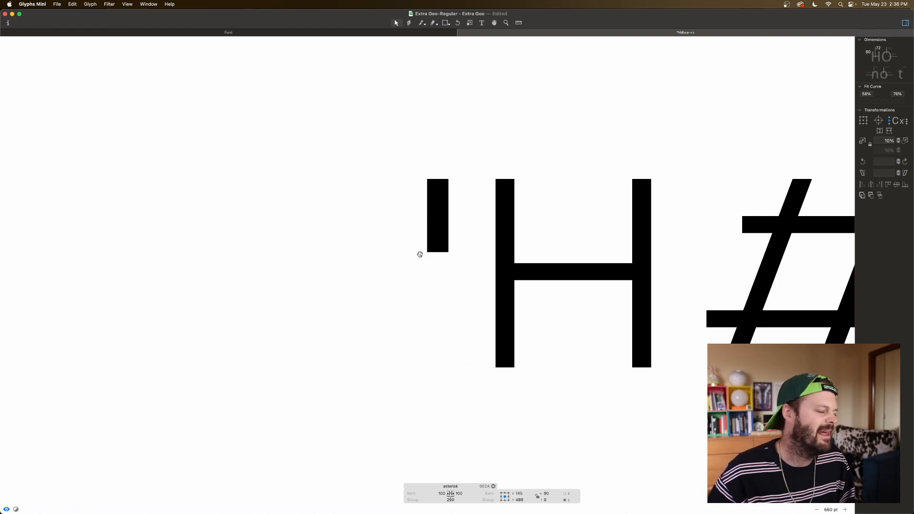
{"action": "left_click", "coordinate": [455, 227]}
{"action": "left_click_drag", "start_coordinate": [456, 167], "coordinate": [465, 261]}
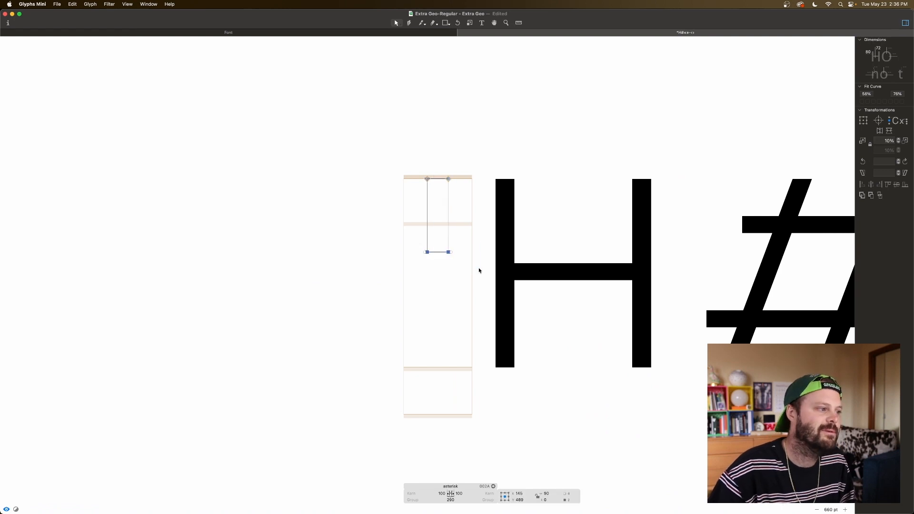
{"action": "key", "text": "shift+Up"}
{"action": "key", "text": "space"}
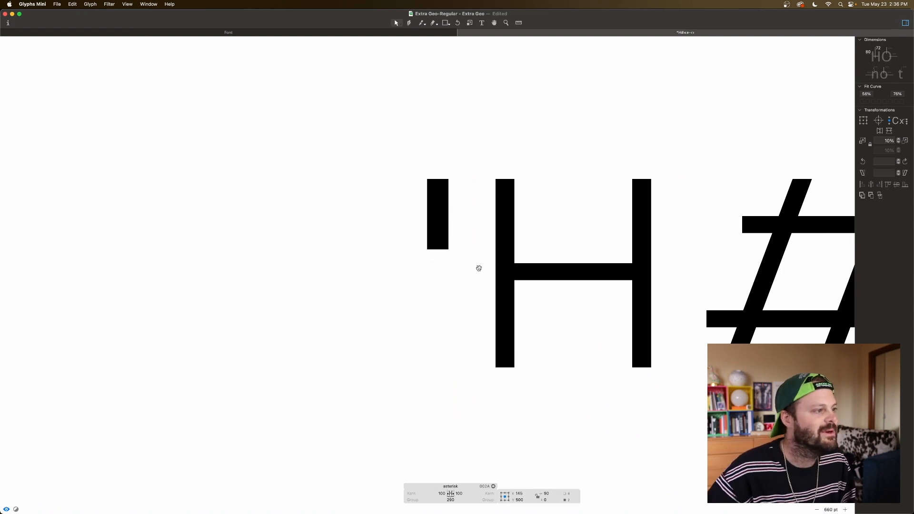
{"action": "left_click", "coordinate": [448, 211]}
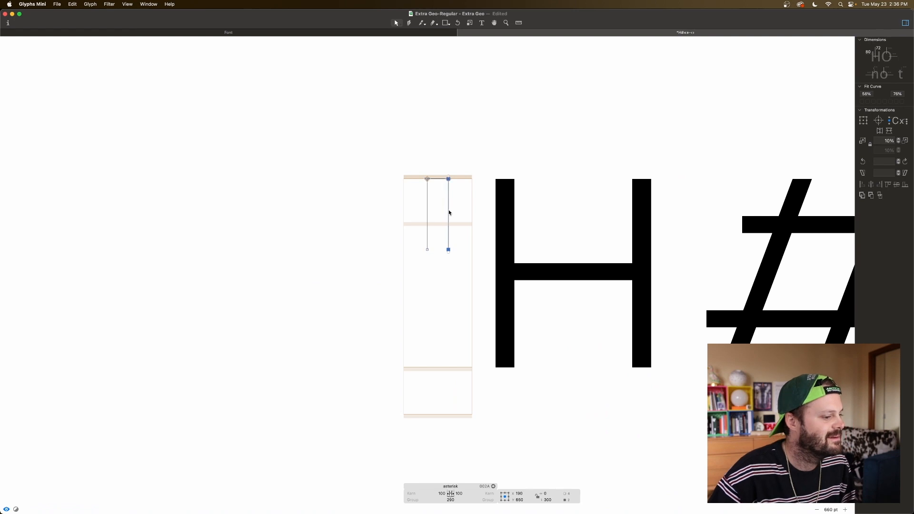
{"action": "left_click", "coordinate": [455, 274]}
{"action": "key", "text": "space"}
Step: Insert two nodes near the middle of each vertical side of the asterisk's stroke and align the opposite pairs at matching heights
{"action": "scroll", "coordinate": [468, 291], "scroll_direction": "left", "scroll_amount": 2}
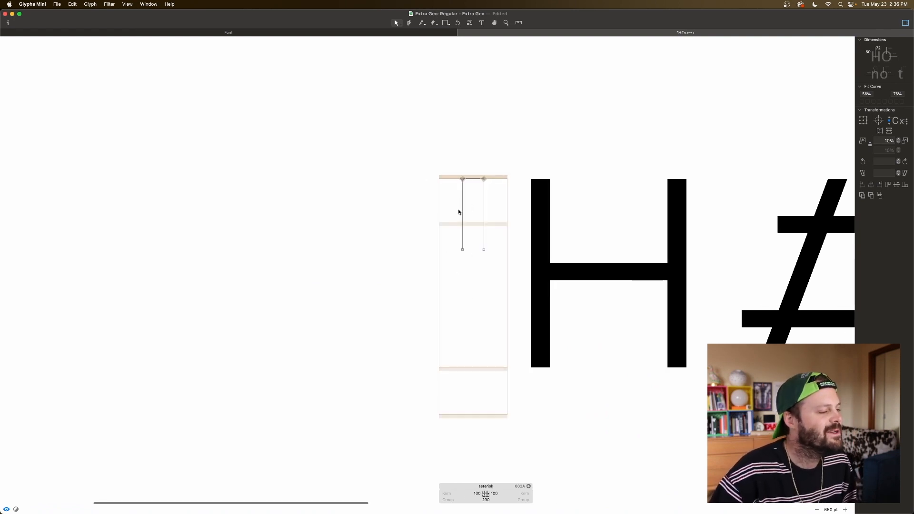
{"action": "key", "text": "p"}
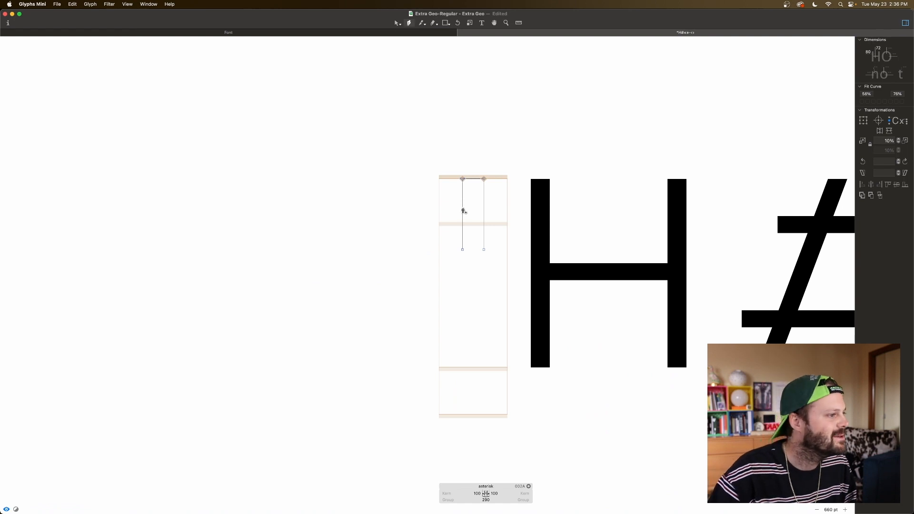
{"action": "left_click", "coordinate": [462, 204]}
{"action": "left_click", "coordinate": [462, 215]}
{"action": "left_click", "coordinate": [483, 203]}
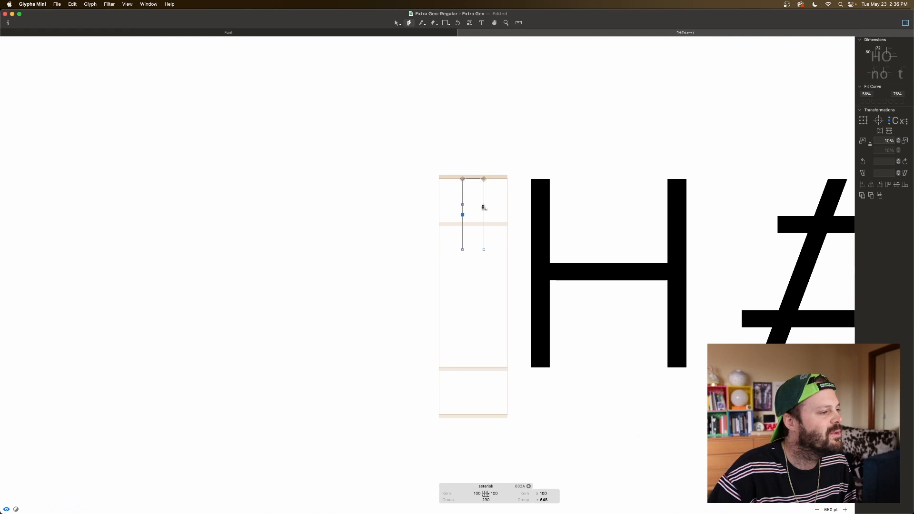
{"action": "left_click", "coordinate": [483, 213]}
{"action": "key", "text": "v"}
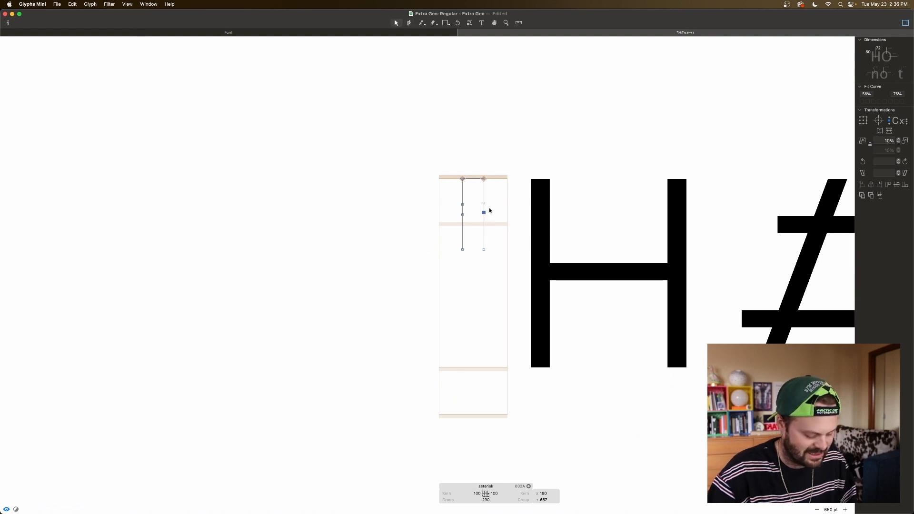
{"action": "mouse_move", "coordinate": [451, 210]}
{"action": "left_mouse_down"}
{"action": "mouse_move", "coordinate": [492, 220]}
{"action": "mouse_move", "coordinate": [457, 201]}
{"action": "mouse_move", "coordinate": [495, 209]}
{"action": "left_mouse_up"}
{"action": "left_click", "coordinate": [895, 186]}
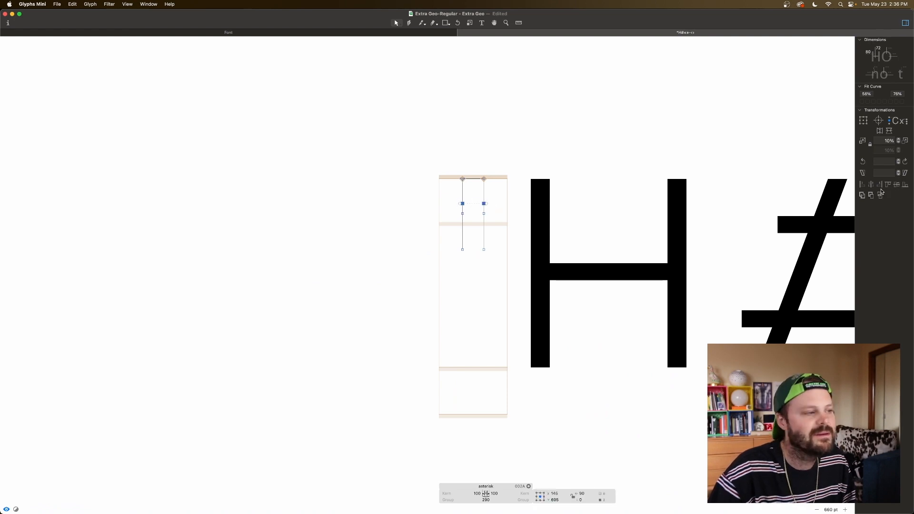
Step: Position the asterisk stroke's upper pair of middle nodes at Y 700 and the lower pair at Y 600, and preview the shape
{"action": "left_click", "coordinate": [484, 189]}
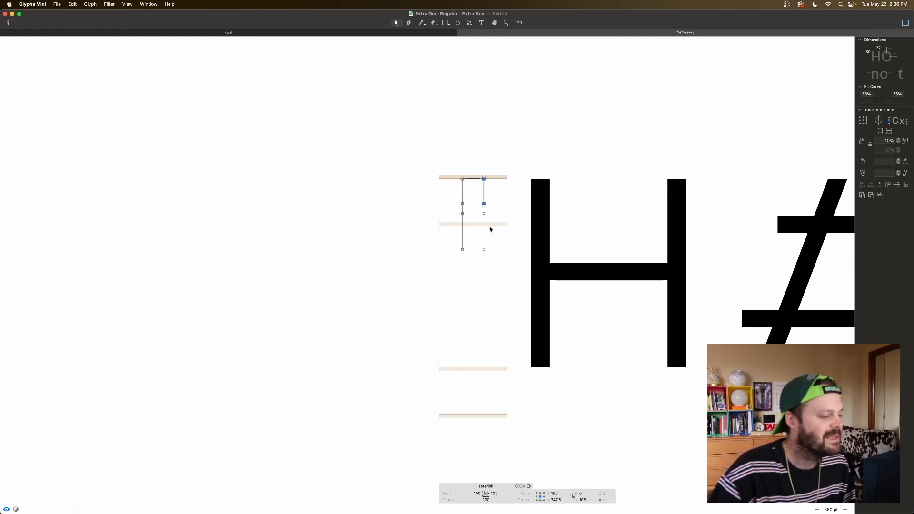
{"action": "left_click_drag", "start_coordinate": [492, 198], "coordinate": [455, 208]}
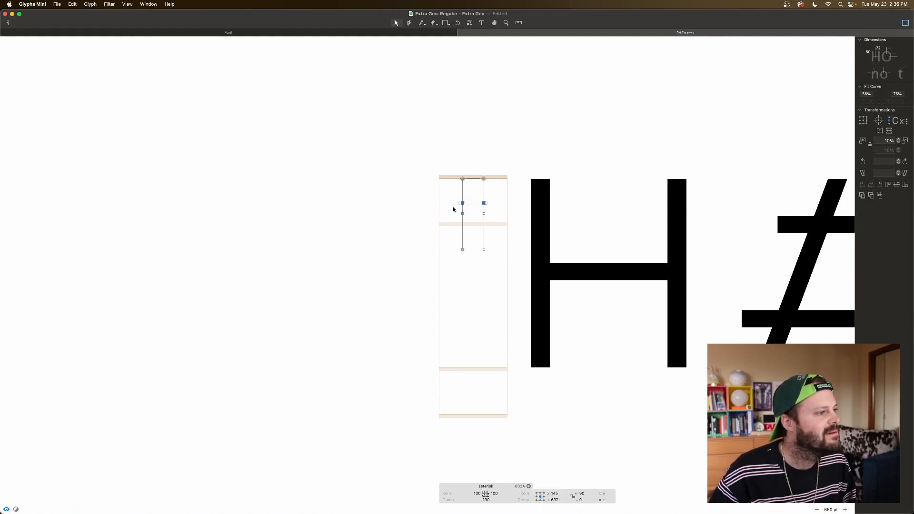
{"action": "left_click_drag", "start_coordinate": [467, 210], "coordinate": [463, 257]}
{"action": "left_click_drag", "start_coordinate": [453, 207], "coordinate": [489, 222]}
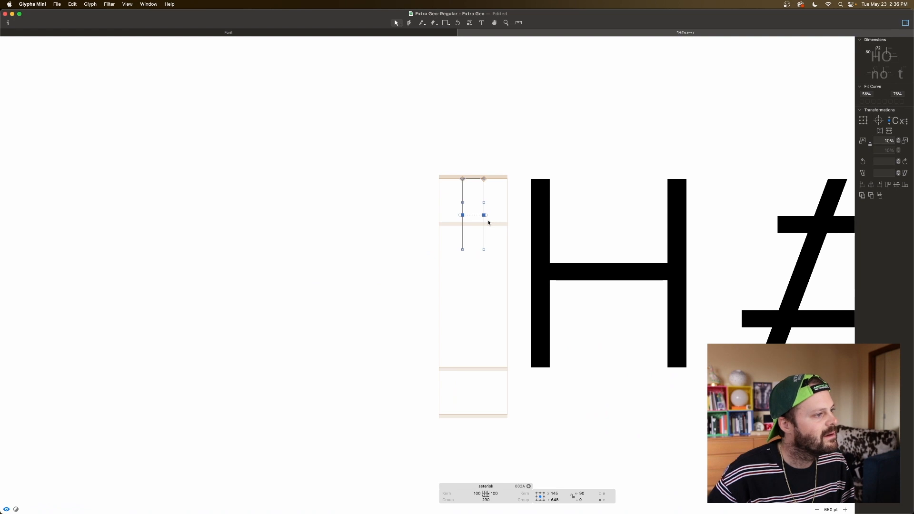
{"action": "key", "text": "shift+Down"}
{"action": "key", "text": "shift+Down"}
{"action": "key", "text": "shift+Down"}
{"action": "key", "text": "shift+Down"}
{"action": "key", "text": "shift+Down"}
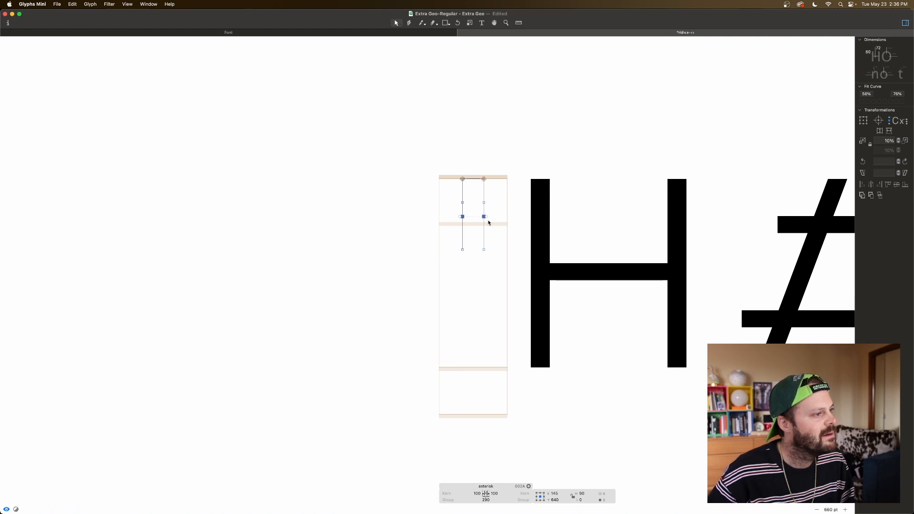
{"action": "key", "text": "space"}
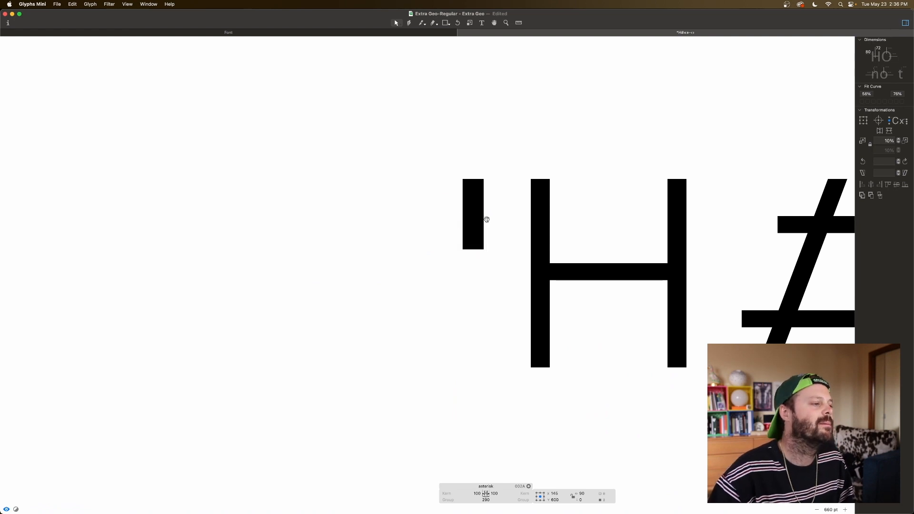
{"action": "left_click_drag", "start_coordinate": [494, 195], "coordinate": [451, 216]}
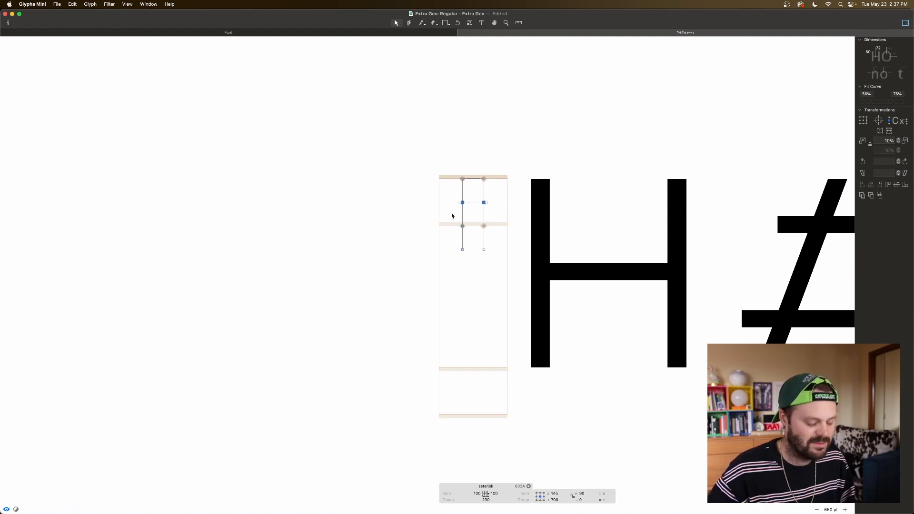
Step: Narrow the stroke's waist by moving its inner nodes inward by 20 units per side, to X 170 and X 120, and preview it
{"action": "left_click", "coordinate": [490, 201]}
{"action": "left_click_drag", "start_coordinate": [495, 200], "coordinate": [476, 234]}
{"action": "key", "text": "shift+Left"}
{"action": "key", "text": "shift+Left"}
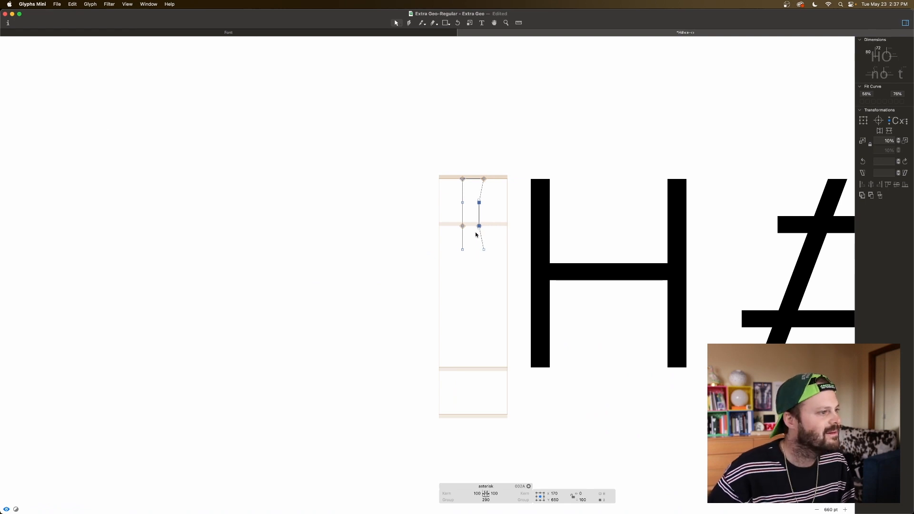
{"action": "left_click_drag", "start_coordinate": [455, 199], "coordinate": [469, 233]}
{"action": "key", "text": "shift+Right"}
{"action": "key", "text": "shift+Right"}
{"action": "key", "text": "space"}
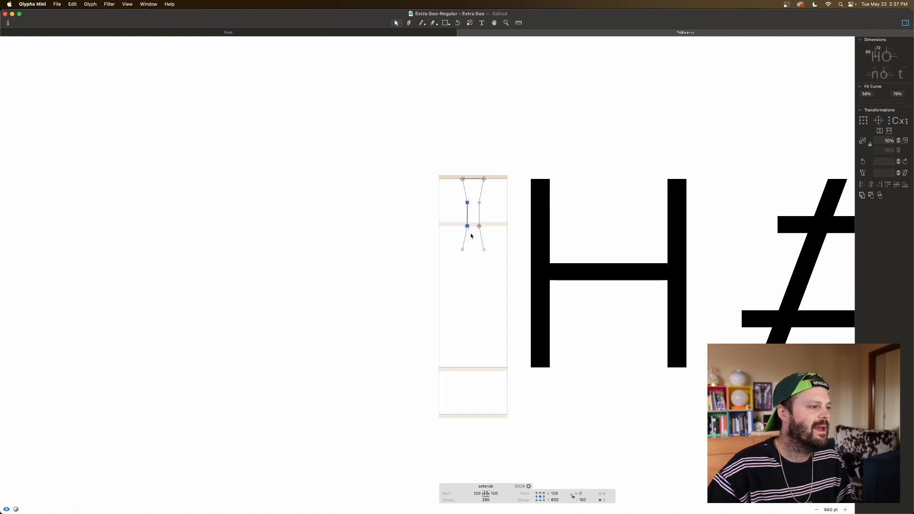
Step: Set the rotation angle to 120° and create two successively rotated copies of the whole stroke about its centre, previewing the six-armed asterisk
{"action": "left_click", "coordinate": [489, 211]}
{"action": "double_click", "coordinate": [481, 192]}
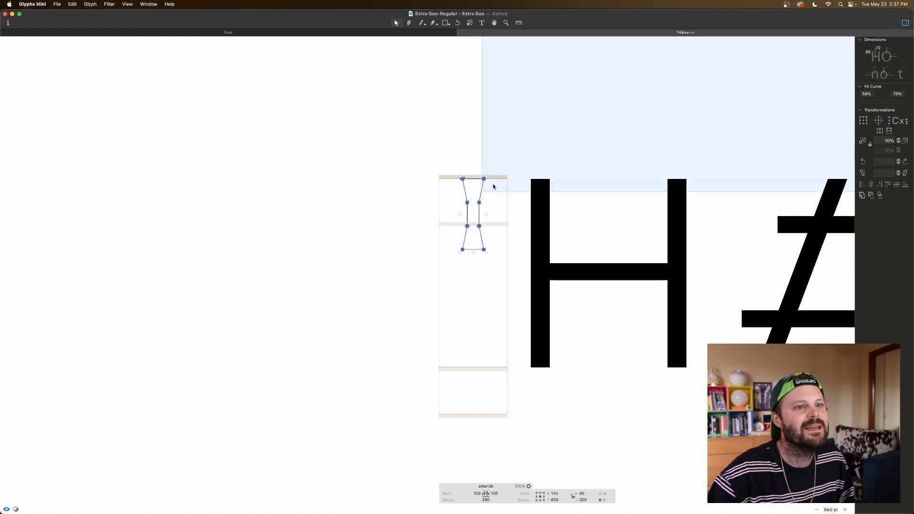
{"action": "left_click", "coordinate": [887, 162]}
{"action": "type", "text": "120"}
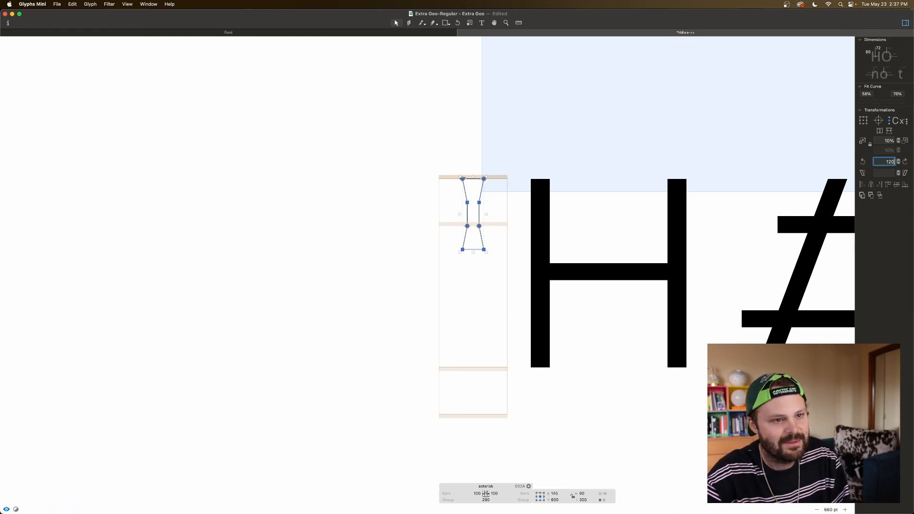
{"action": "left_click", "coordinate": [891, 174]}
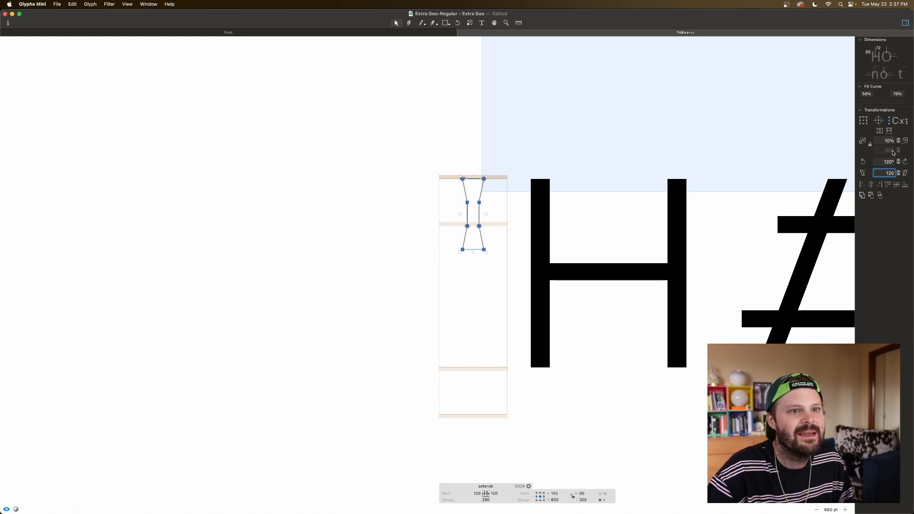
{"action": "left_click", "coordinate": [905, 163]}
{"action": "key", "text": "super+z"}
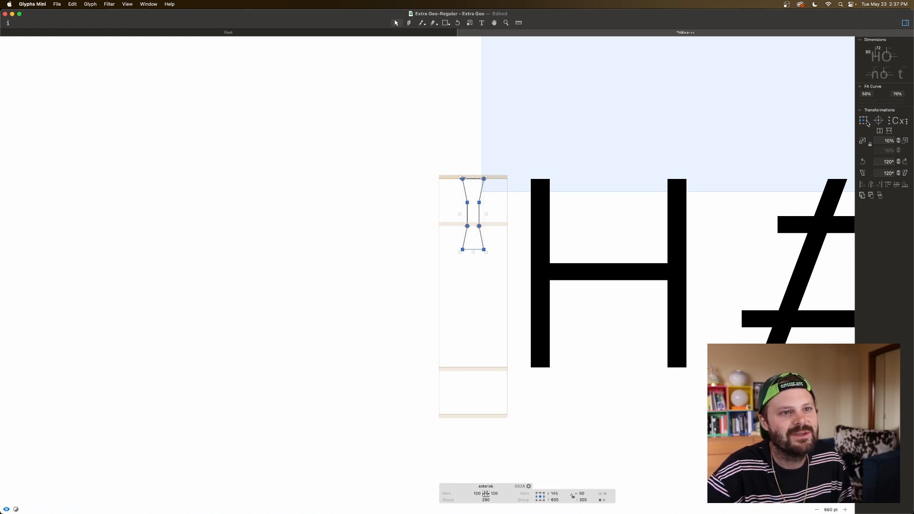
{"action": "left_click", "coordinate": [904, 162]}
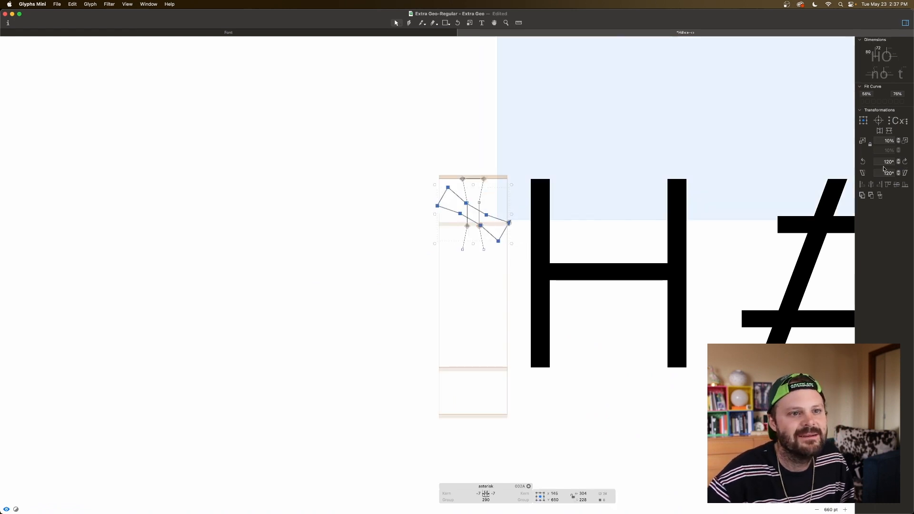
{"action": "left_click", "coordinate": [903, 163]}
{"action": "key", "text": "space"}
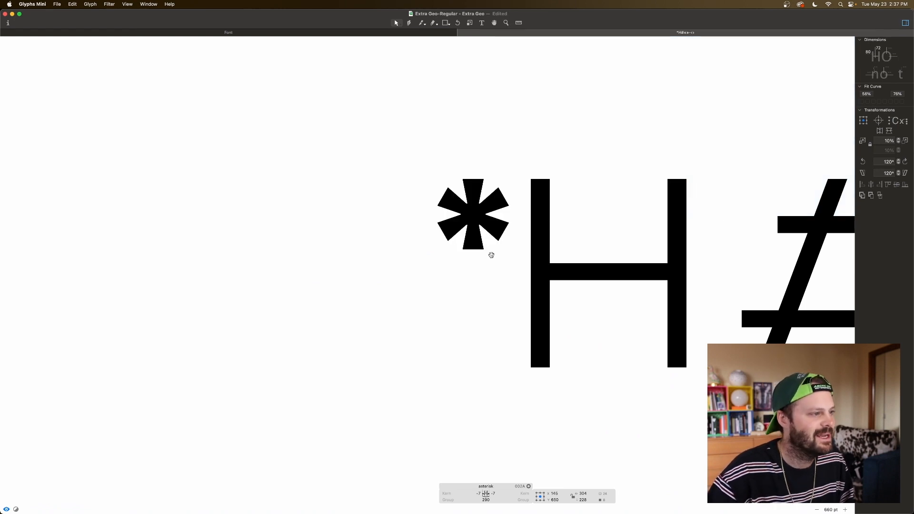
Step: Examine the asterisk beside the H and inspect the inner joints between its arms in the filled preview and outlines
{"action": "key", "text": "super+minus"}
{"action": "key", "text": "super+minus"}
{"action": "key", "text": "space"}
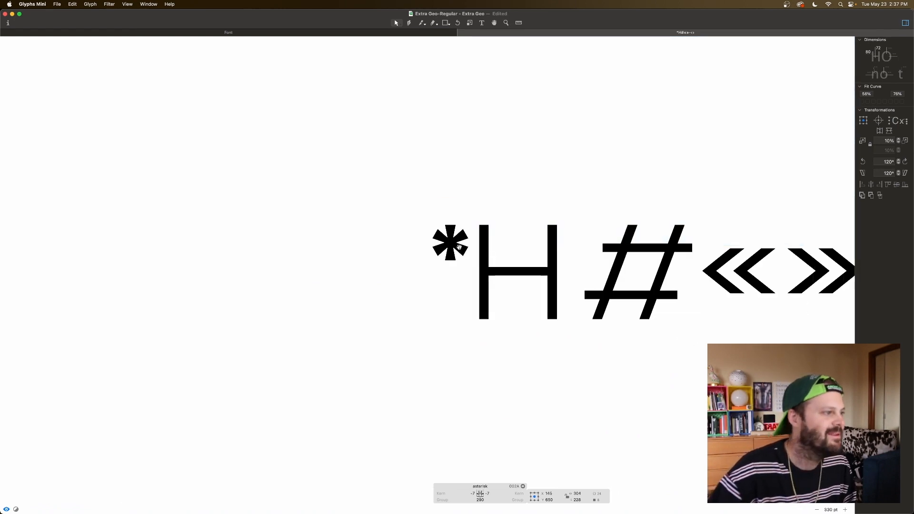
{"action": "key", "text": "super+plus"}
{"action": "key", "text": "super+plus"}
{"action": "key", "text": "super+plus"}
{"action": "key", "text": "space"}
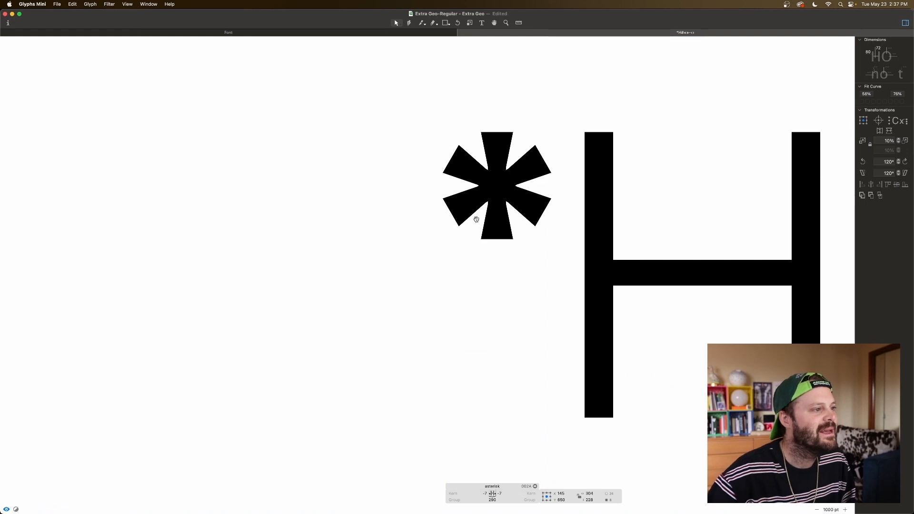
{"action": "key", "text": "super+plus"}
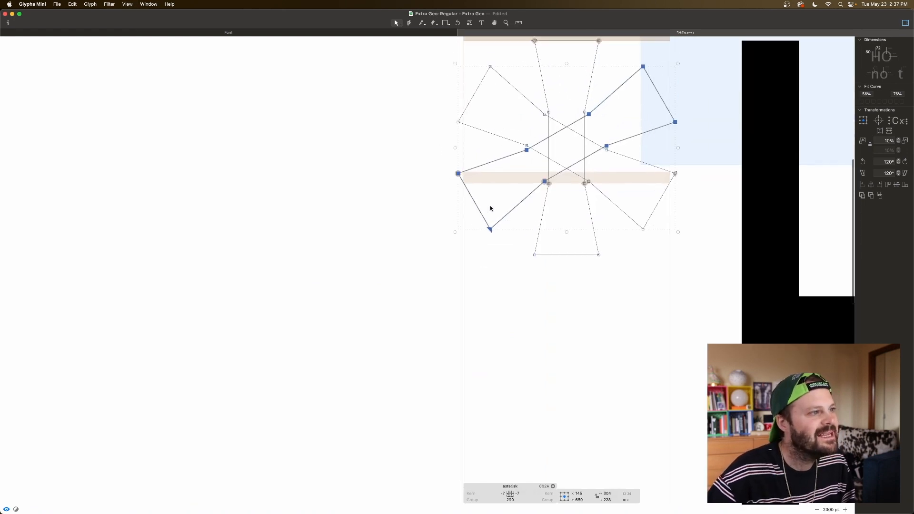
{"action": "key", "text": "space"}
{"action": "scroll", "coordinate": [533, 195], "scroll_direction": "up", "scroll_amount": 2}
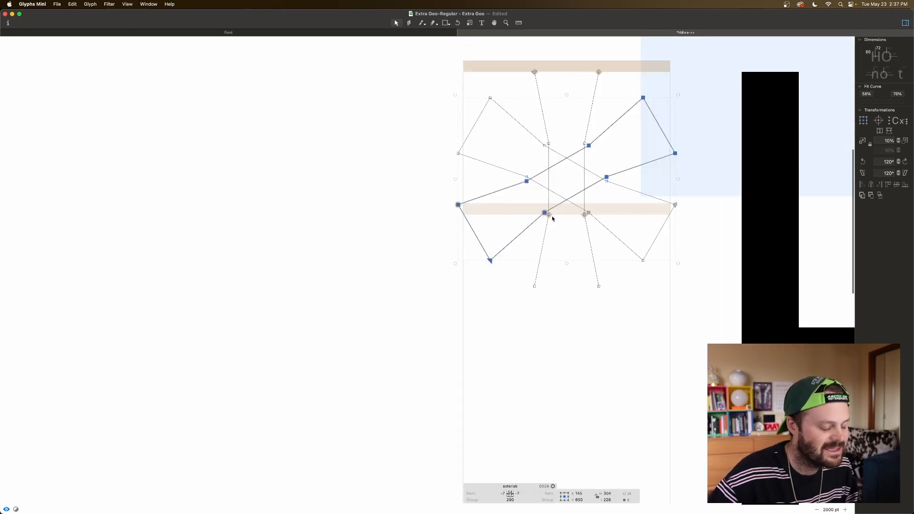
{"action": "key", "text": "super+plus"}
{"action": "key", "text": "space"}
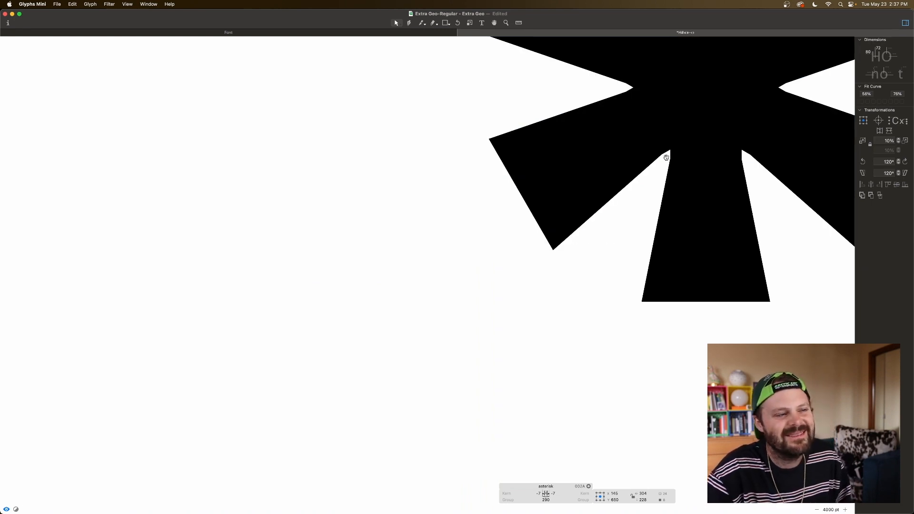
{"action": "scroll", "coordinate": [666, 157], "scroll_direction": "up", "scroll_amount": 5}
{"action": "scroll", "coordinate": [666, 157], "scroll_direction": "right", "scroll_amount": 5}
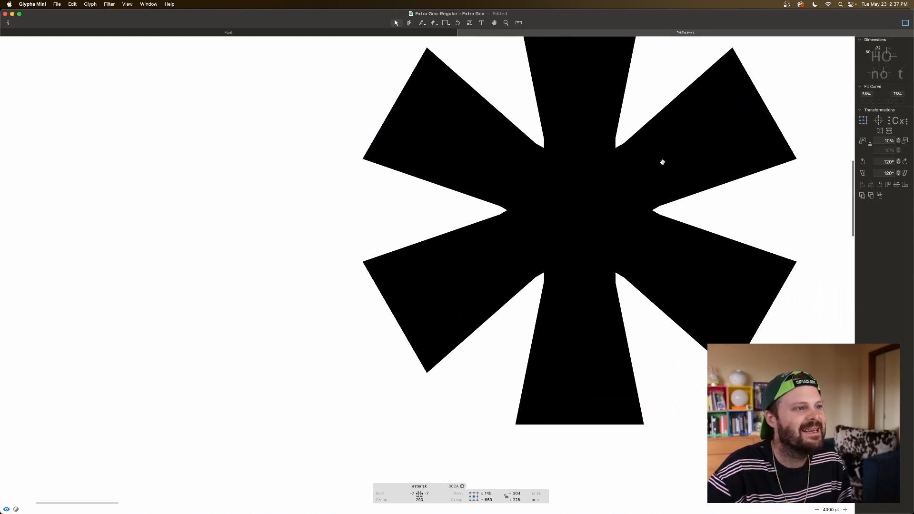
{"action": "scroll", "coordinate": [662, 162], "scroll_direction": "up", "scroll_amount": 3}
{"action": "scroll", "coordinate": [662, 162], "scroll_direction": "right", "scroll_amount": 2}
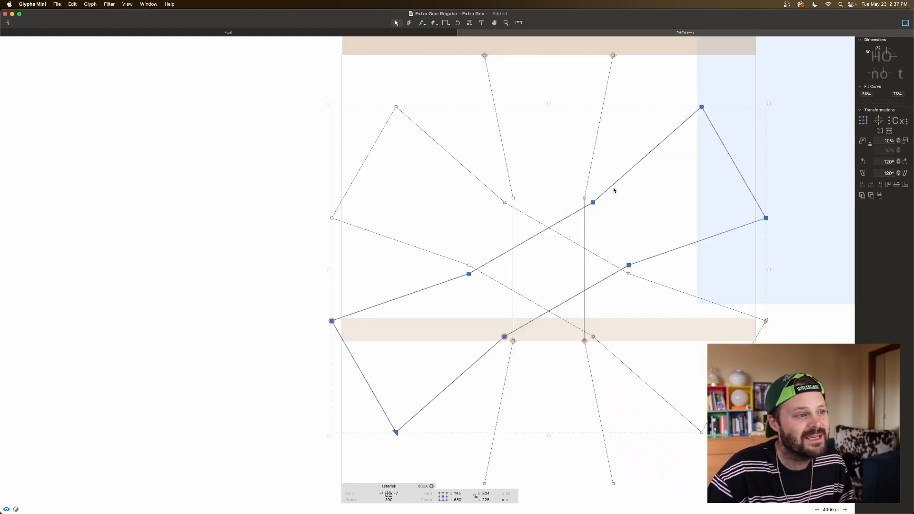
Step: Delete the two rotated copies so only the vertical stroke is left in the asterisk
{"action": "left_click_drag", "start_coordinate": [614, 190], "coordinate": [619, 195]}
{"action": "double_click", "coordinate": [612, 187]}
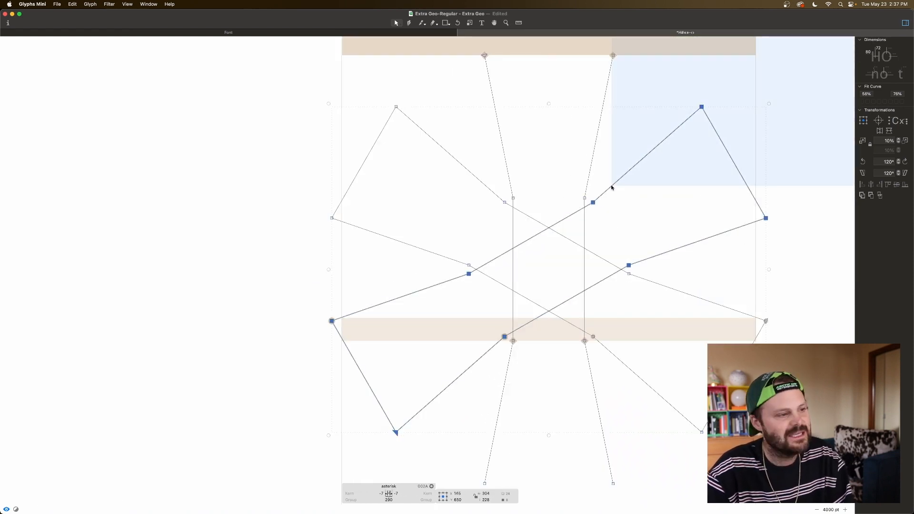
{"action": "key", "text": "Delete"}
{"action": "double_click", "coordinate": [640, 276]}
{"action": "key", "text": "Delete"}
Step: Shorten the stroke's straight waist by lowering the upper inner node pair and raising the lower pair by 10 units each
{"action": "left_click_drag", "start_coordinate": [597, 192], "coordinate": [505, 205]}
{"action": "key", "text": "shift+Down"}
{"action": "left_click_drag", "start_coordinate": [609, 324], "coordinate": [491, 353]}
{"action": "key", "text": "shift+Up"}
{"action": "left_click", "coordinate": [602, 226]}
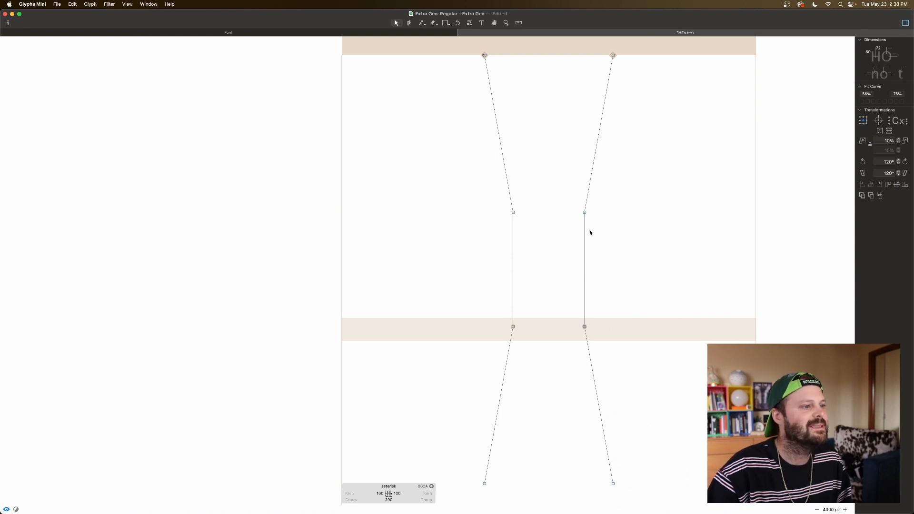
Step: Create two copies of the adjusted stroke, each rotated a further 120° about the centre, to form the six arms
{"action": "double_click", "coordinate": [584, 238]}
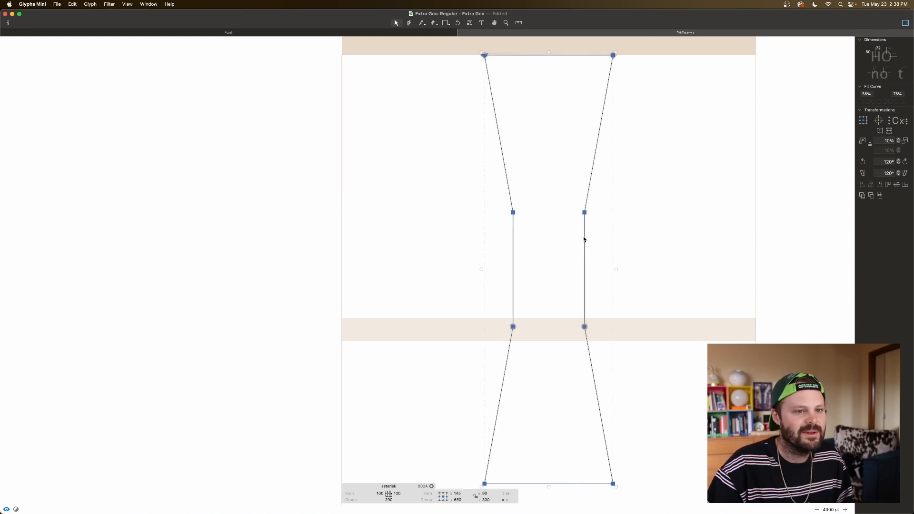
{"action": "left_click", "coordinate": [904, 162]}
{"action": "left_click", "coordinate": [655, 278]}
{"action": "left_click", "coordinate": [654, 281]}
{"action": "double_click", "coordinate": [654, 280]}
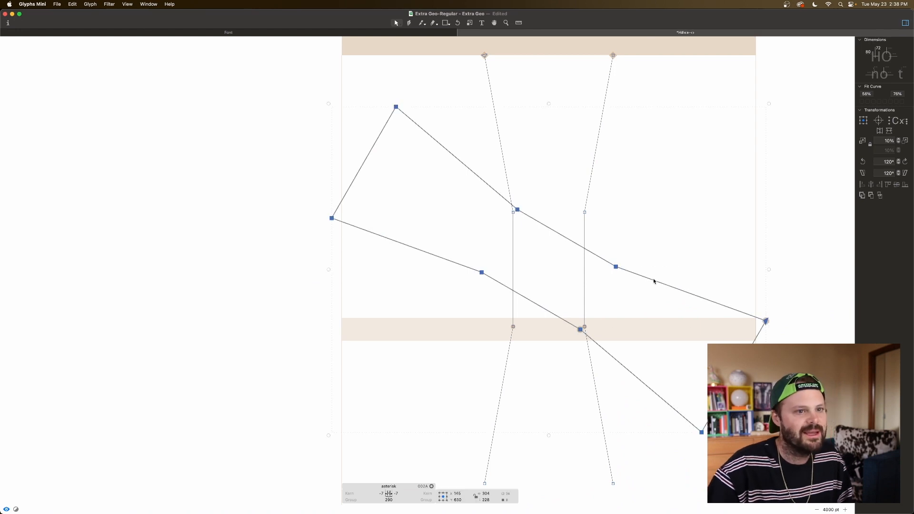
{"action": "left_click", "coordinate": [904, 162]}
Step: Check the rebuilt asterisk's weight and size in the filled preview beside the H, numbersign and guillemets
{"action": "key", "text": "space"}
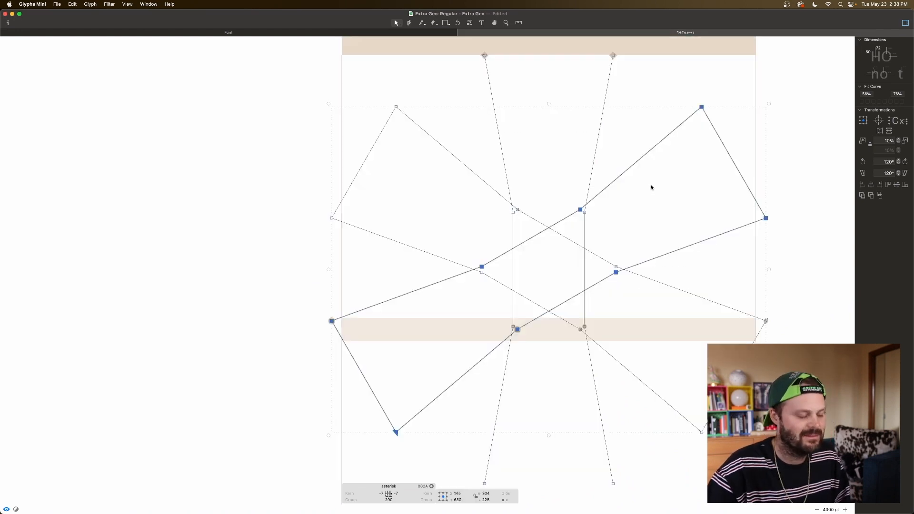
{"action": "key", "text": "super+minus"}
{"action": "key", "text": "super+minus"}
{"action": "key", "text": "super+minus"}
{"action": "scroll", "coordinate": [640, 197], "scroll_direction": "down", "scroll_amount": 6}
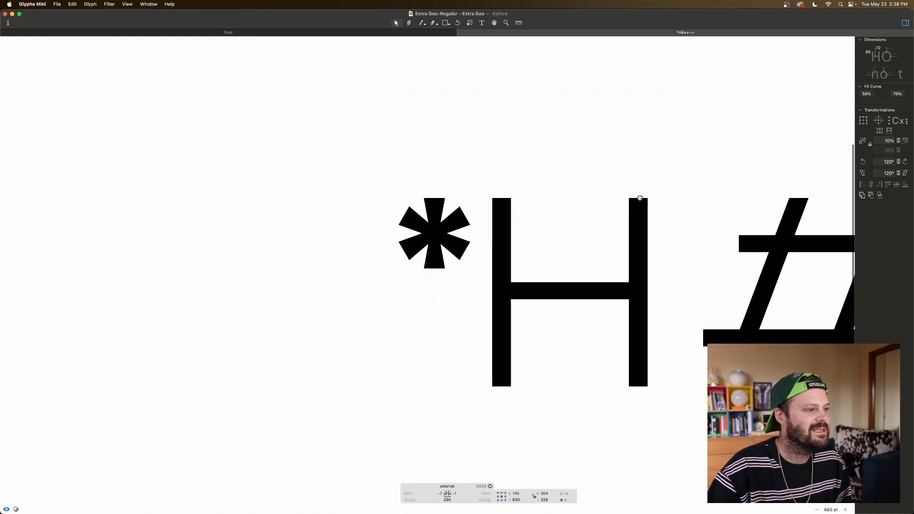
{"action": "key", "text": "space"}
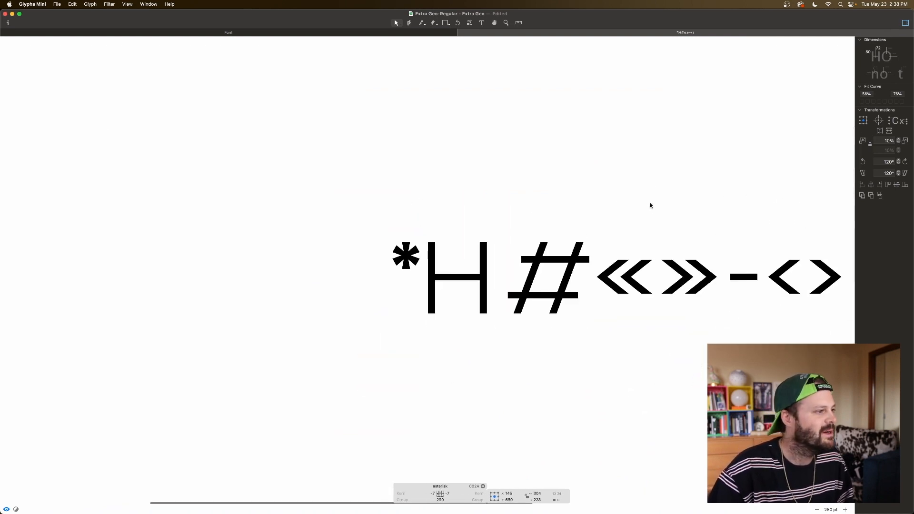
{"action": "scroll", "coordinate": [651, 206], "scroll_direction": "left", "scroll_amount": 3}
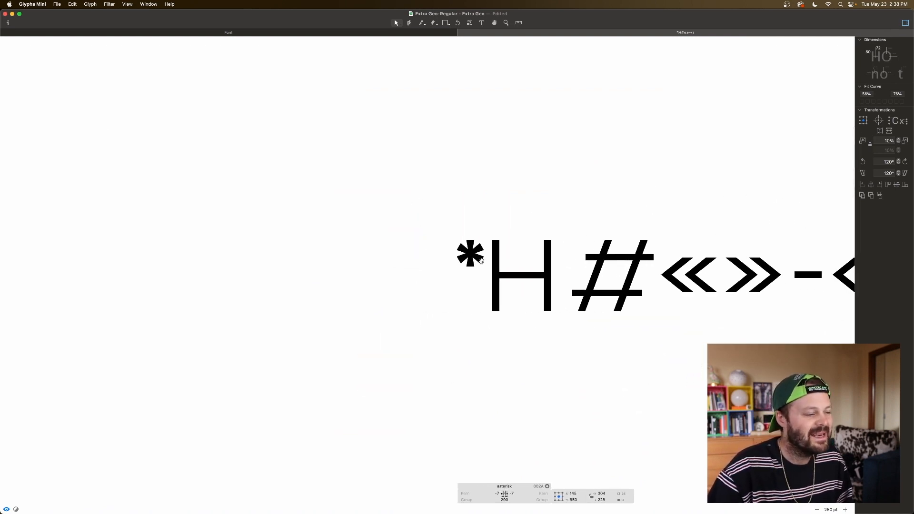
{"action": "scroll", "coordinate": [482, 262], "scroll_direction": "up", "scroll_amount": 6}
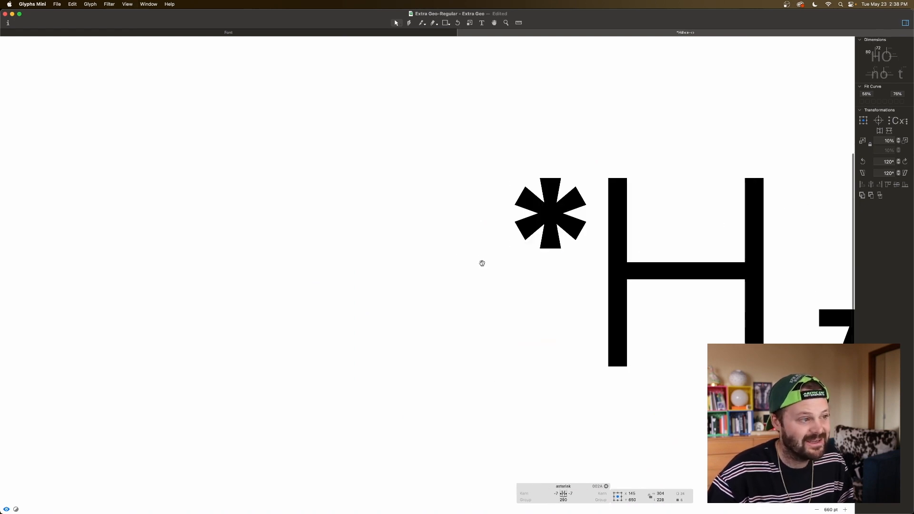
Step: Scale the entire asterisk down in 10% steps to 252 by 248 units and raise its centre to Y 675, aligning its top with cap height
{"action": "key", "text": "super+a"}
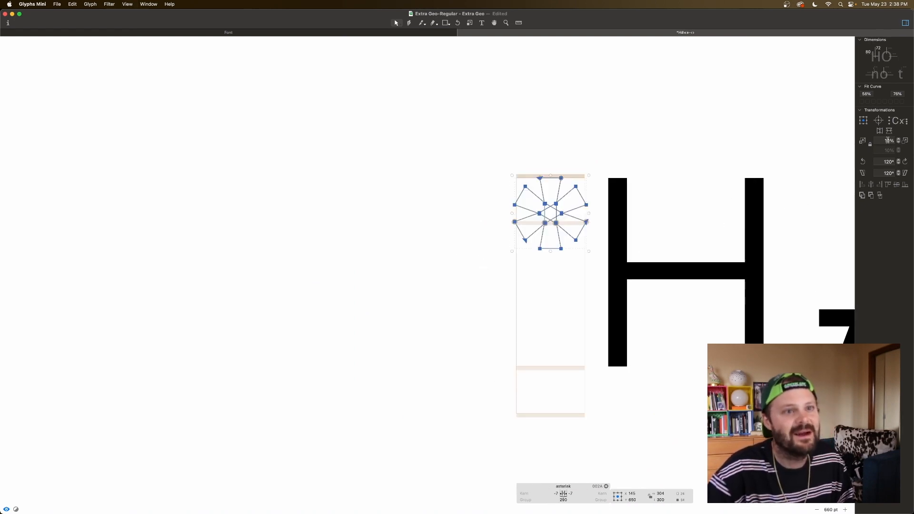
{"action": "left_click", "coordinate": [862, 141]}
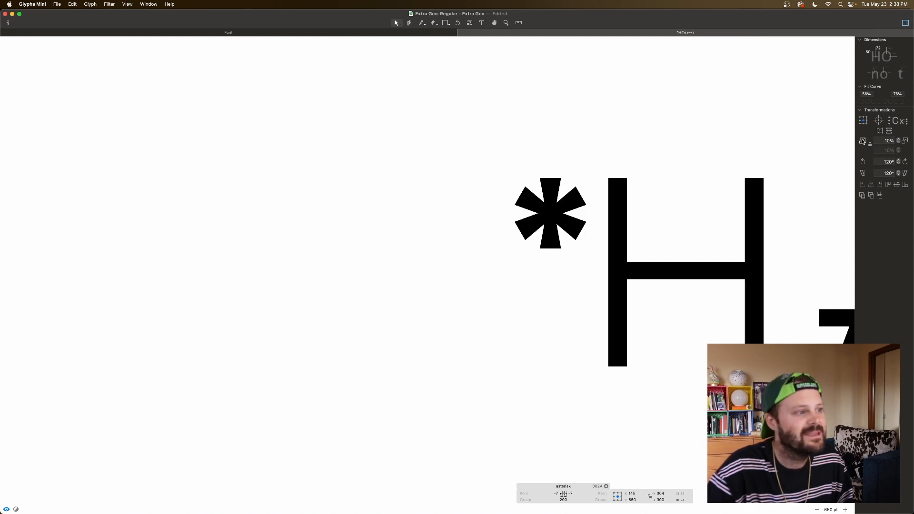
{"action": "left_click_drag", "start_coordinate": [513, 176], "coordinate": [594, 262]}
{"action": "key", "text": "shift+Up"}
{"action": "key", "text": "shift+Up"}
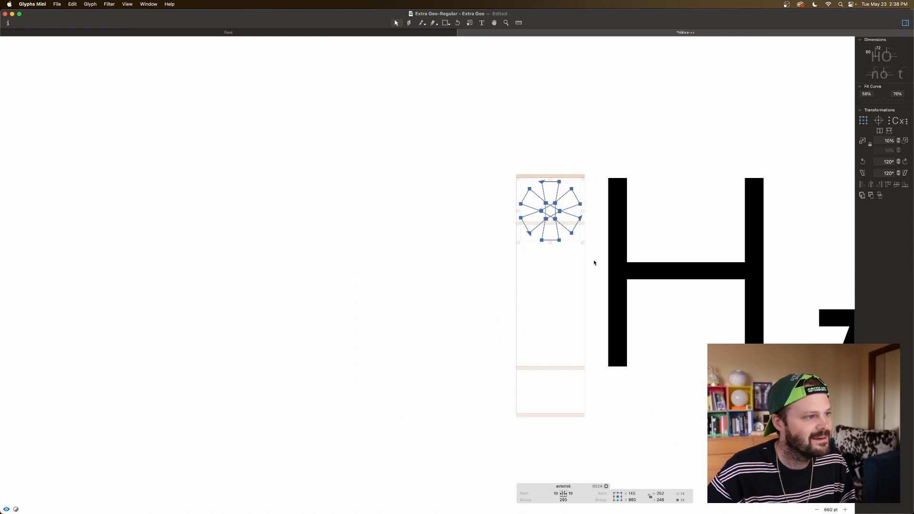
{"action": "key", "text": "Up"}
{"action": "key", "text": "Up"}
{"action": "key", "text": "Up"}
{"action": "key", "text": "Up"}
{"action": "key", "text": "Up"}
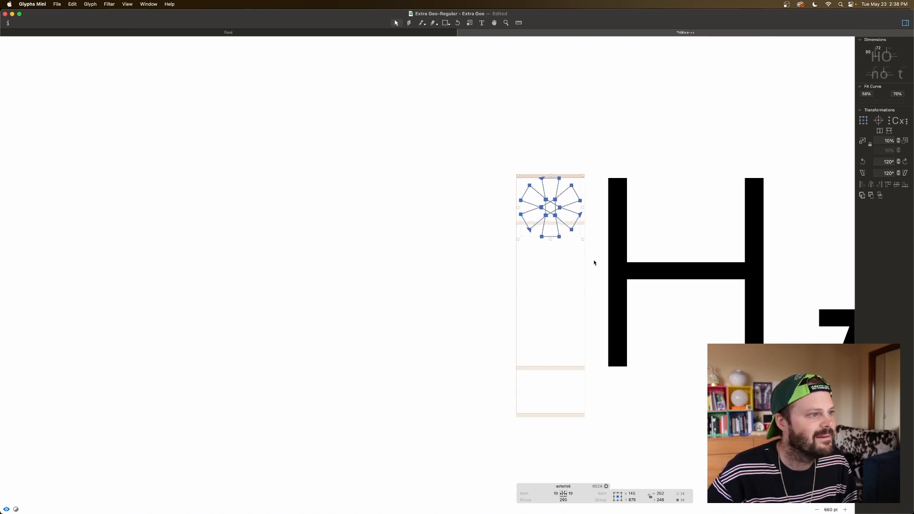
Step: Preview the reduced asterisk at smaller sizes beside the H and other punctuation, and return to the font's glyph overview
{"action": "key", "text": "space"}
{"action": "key", "text": "super+minus"}
{"action": "key", "text": "super+minus"}
{"action": "key", "text": "super+minus"}
{"action": "key", "text": "space"}
{"action": "scroll", "coordinate": [617, 262], "scroll_direction": "right", "scroll_amount": 3}
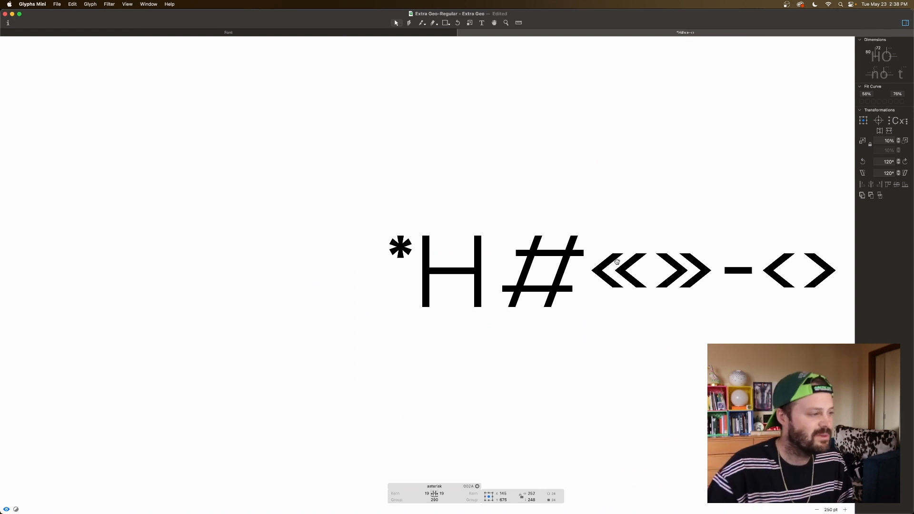
{"action": "key", "text": "super+minus"}
{"action": "key", "text": "super+minus"}
{"action": "key", "text": "super+minus"}
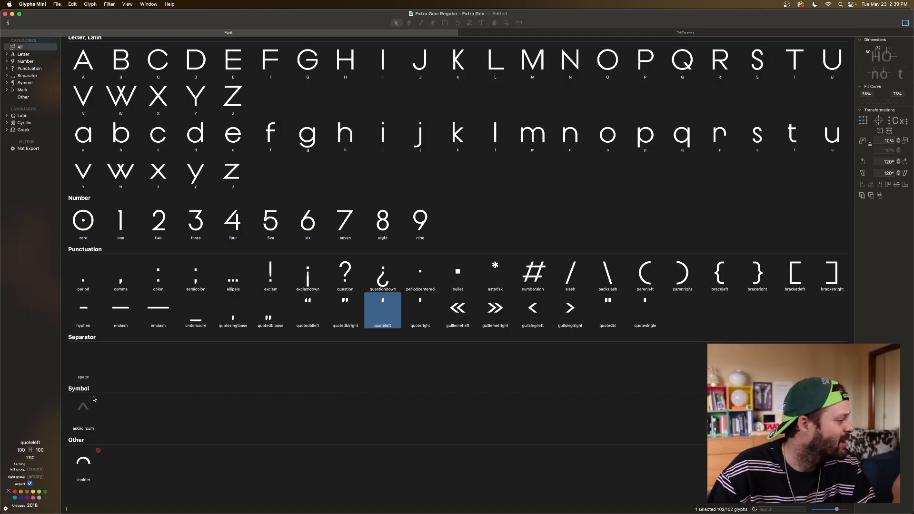
Step: Open the asciicircum glyph for editing and insert a capital A before it as a reference
{"action": "left_click", "coordinate": [87, 409]}
{"action": "double_click", "coordinate": [86, 409]}
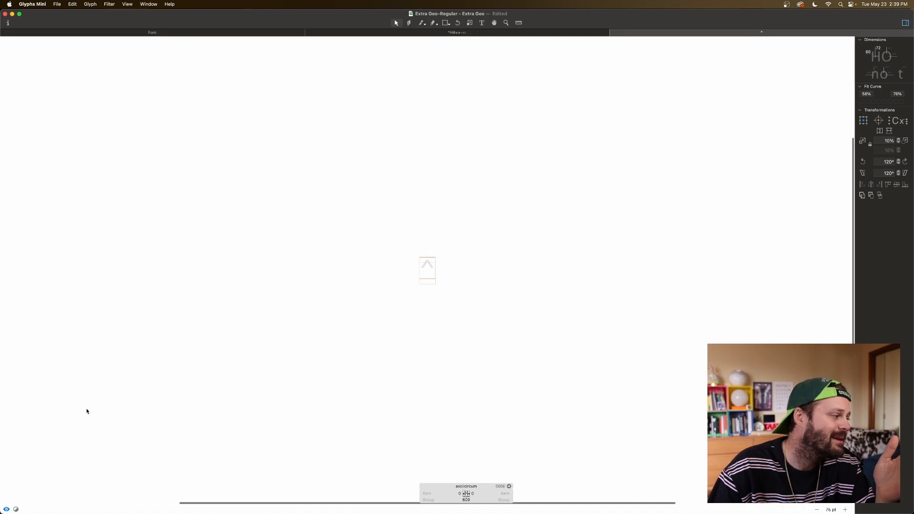
{"action": "key", "text": "super+plus"}
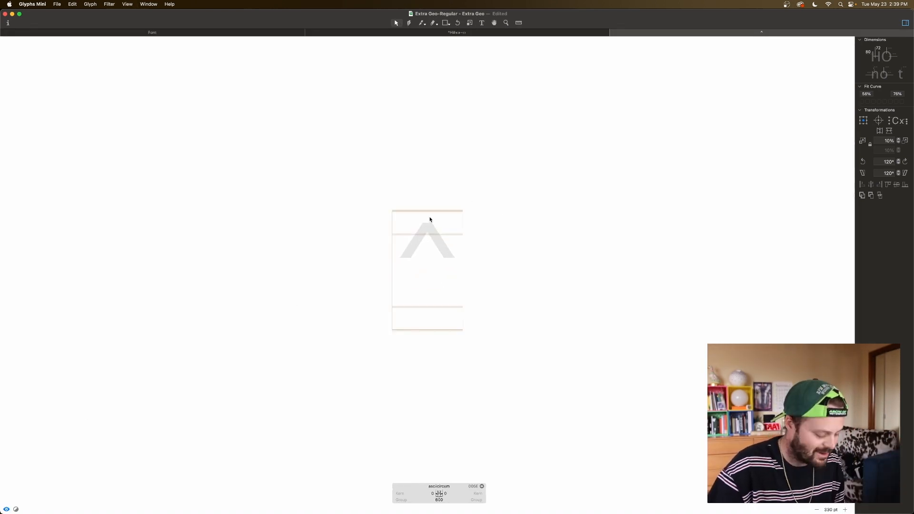
{"action": "left_click", "coordinate": [482, 22]}
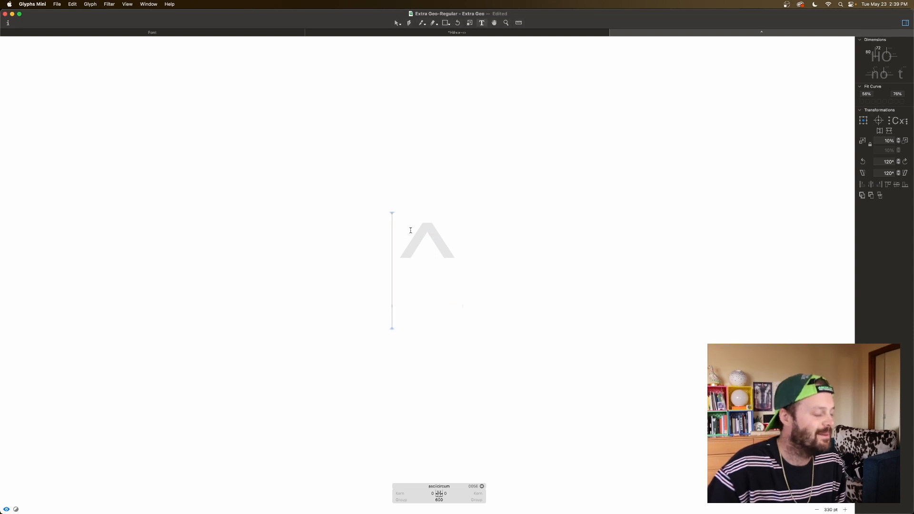
{"action": "type", "text": "A"}
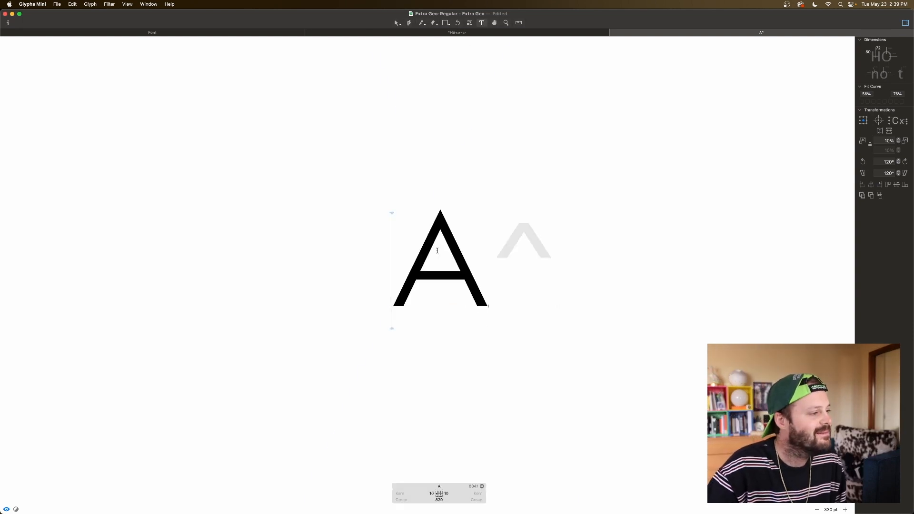
Step: Copy the A's outer diagonal outline without the crossbar and paste it into the asciicircum glyph
{"action": "key", "text": "Escape"}
{"action": "left_click", "coordinate": [468, 202]}
{"action": "double_click", "coordinate": [450, 231]}
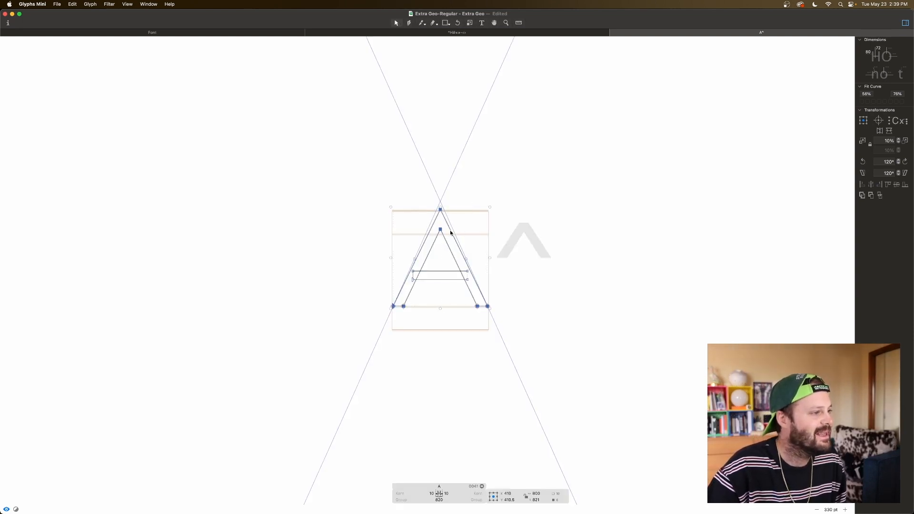
{"action": "double_click", "coordinate": [547, 240]}
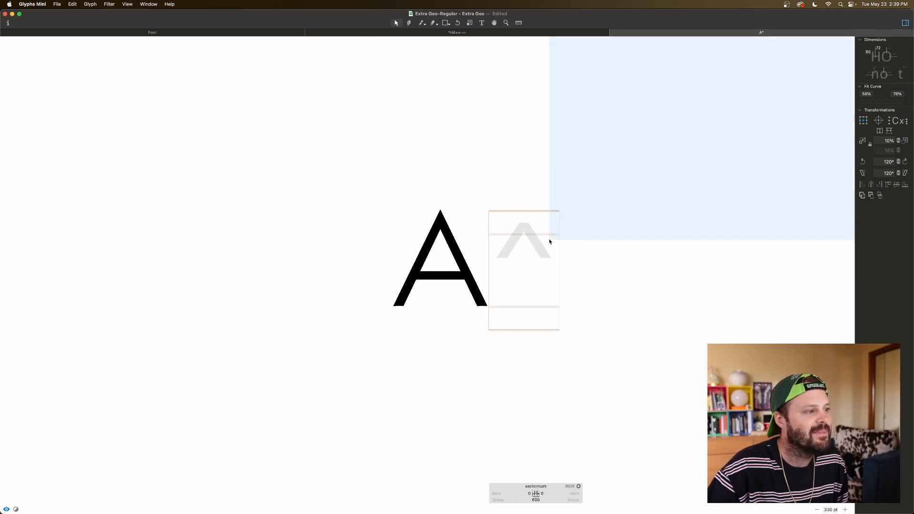
{"action": "left_click", "coordinate": [534, 254]}
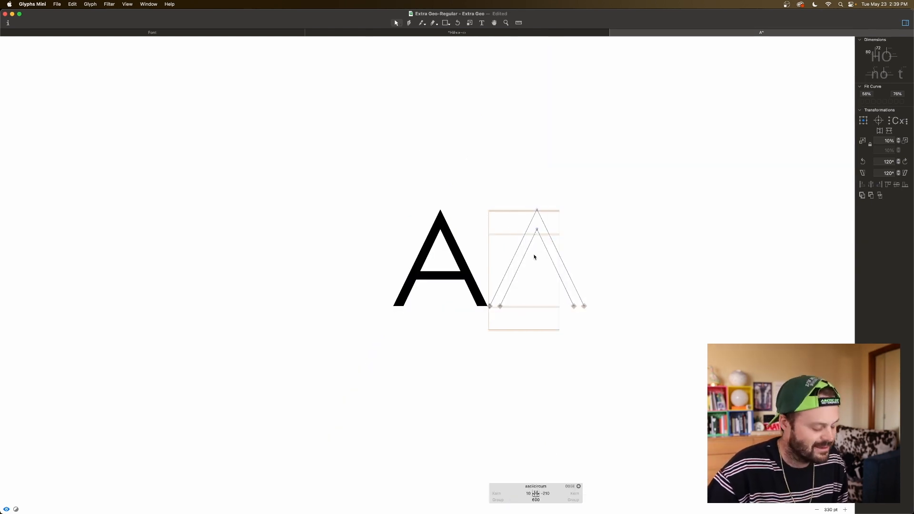
Step: Slice the pasted outline horizontally across both diagonals below the inner apex and delete the two lower legs
{"action": "key", "text": "e"}
{"action": "left_click_drag", "start_coordinate": [508, 247], "coordinate": [636, 247]}
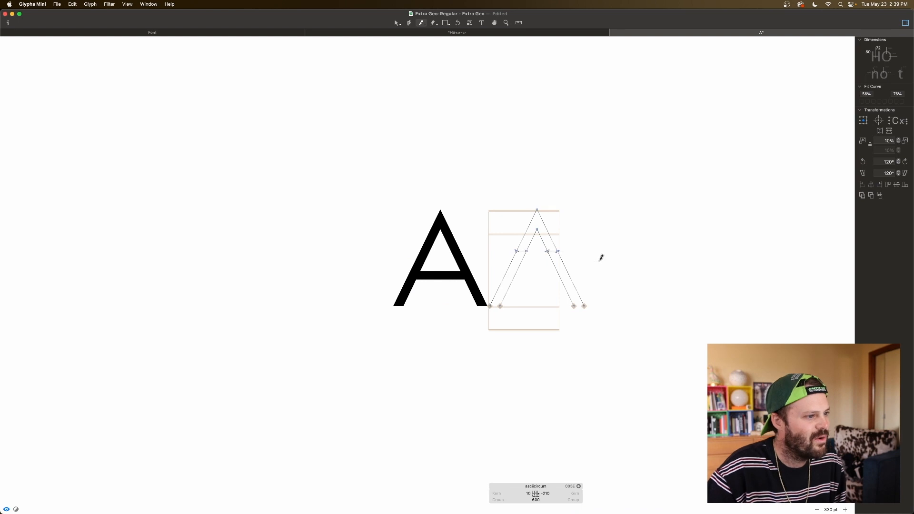
{"action": "key", "text": "v"}
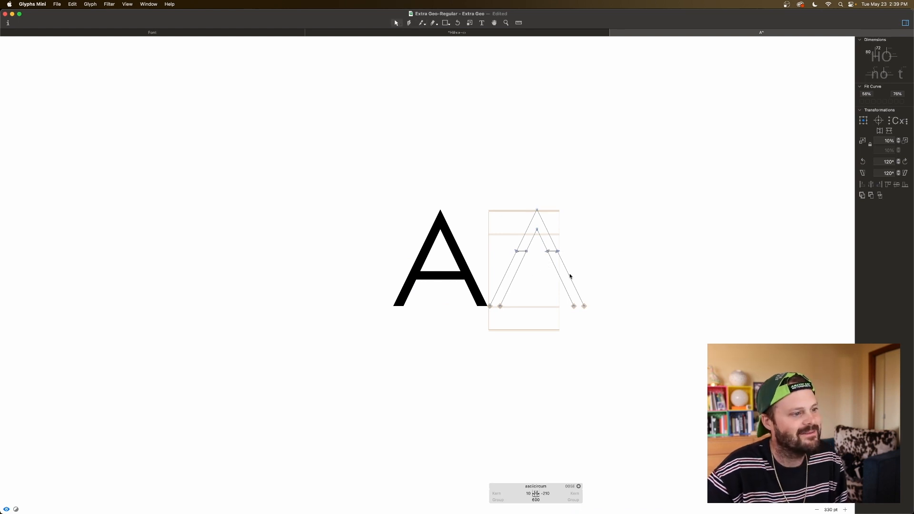
{"action": "double_click", "coordinate": [569, 274]}
{"action": "key", "text": "BackSpace"}
{"action": "double_click", "coordinate": [516, 269]}
{"action": "key", "text": "BackSpace"}
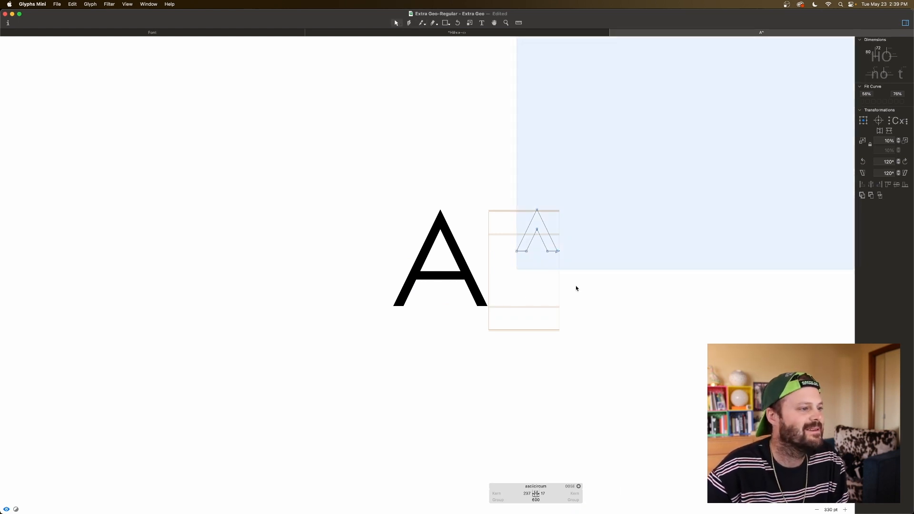
Step: Set the asciicircum's left and right sidebearings to 50 and insert a space between the A and the asciicircum
{"action": "key", "text": "space"}
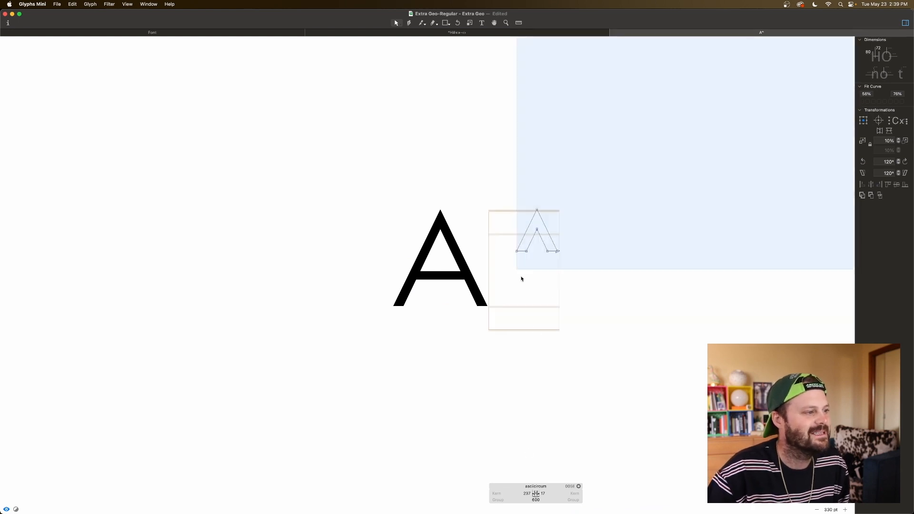
{"action": "left_click", "coordinate": [527, 493]}
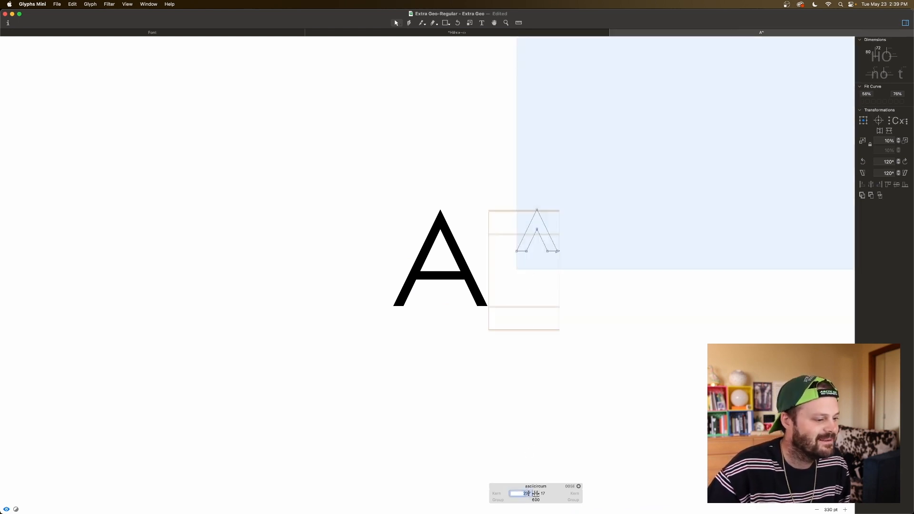
{"action": "type", "text": "50"}
{"action": "key", "text": "Tab"}
{"action": "type", "text": "50"}
{"action": "key", "text": "Tab"}
{"action": "key", "text": "space"}
{"action": "left_click", "coordinate": [481, 22]}
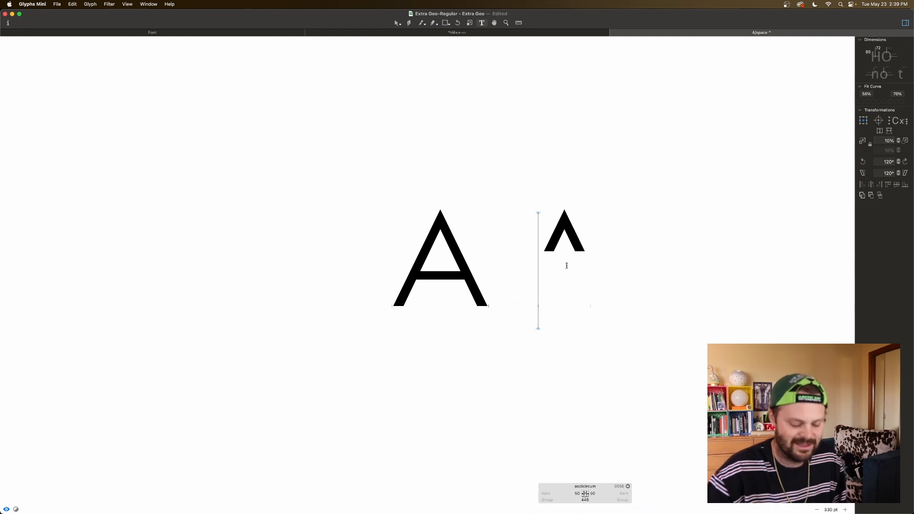